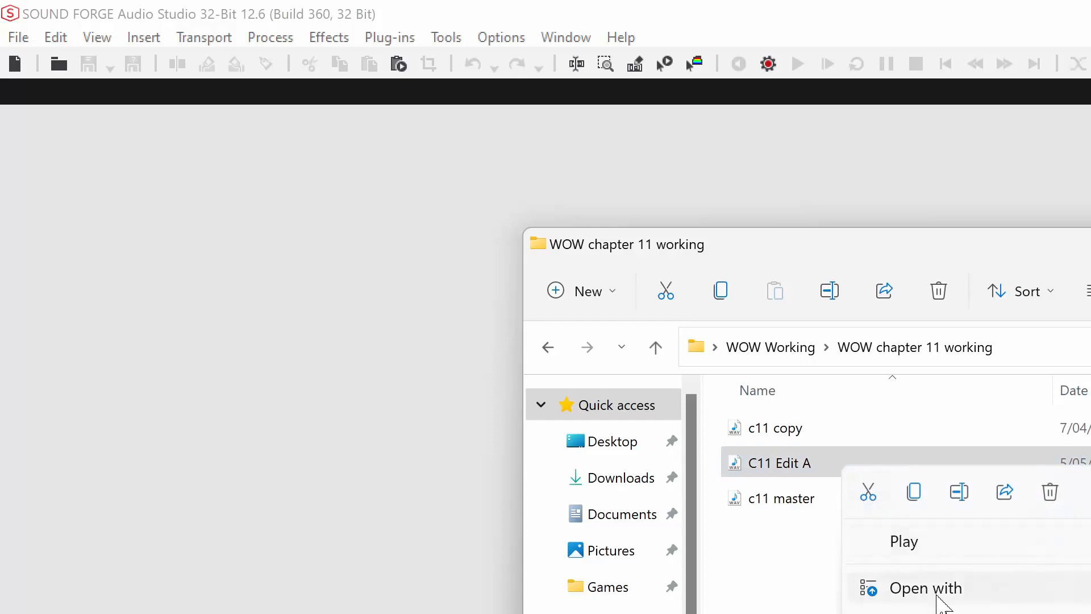
# - Open C11 Edit A in Sound Forge Audio Studio and end the unresponsive program's task in Task Manager
pyautogui.click(1090, 591)
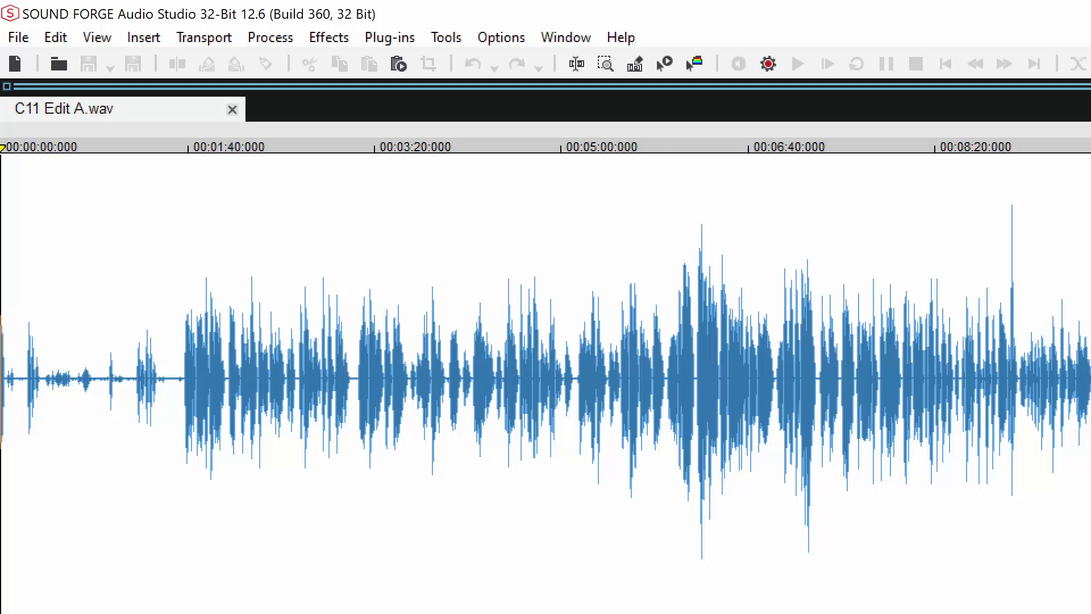
pyautogui.hotkey('ctrl', 'shift', 'Escape')
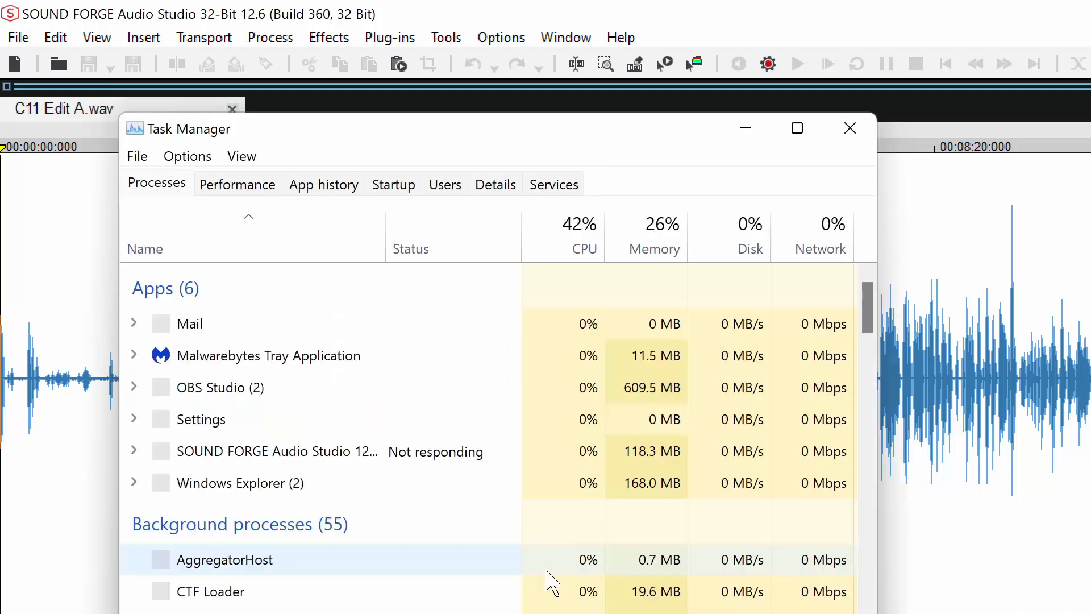
pyautogui.rightClick(354, 482)
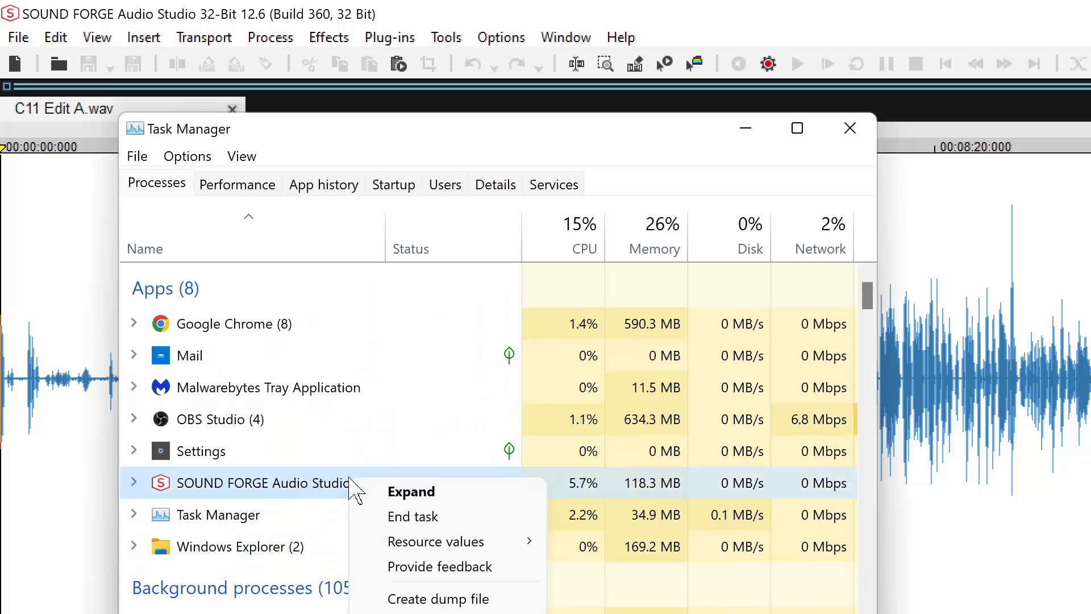
pyautogui.click(401, 518)
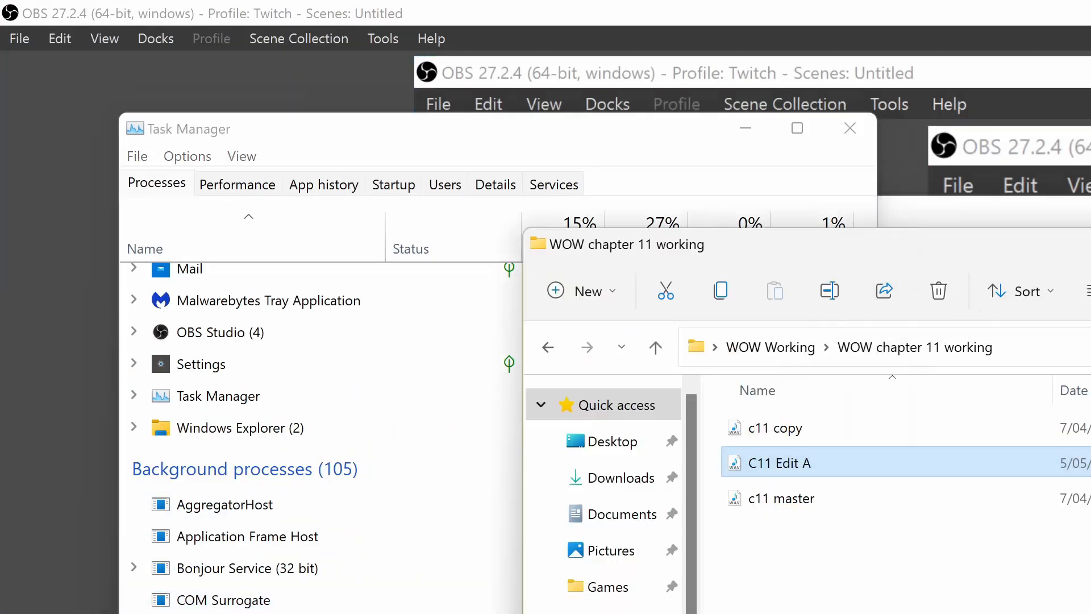
# - Reopen C11 Edit A from the WOW chapter 11 working folder in Sound Forge Audio Studio and dismiss the upgrade offer
pyautogui.rightClick(839, 457)
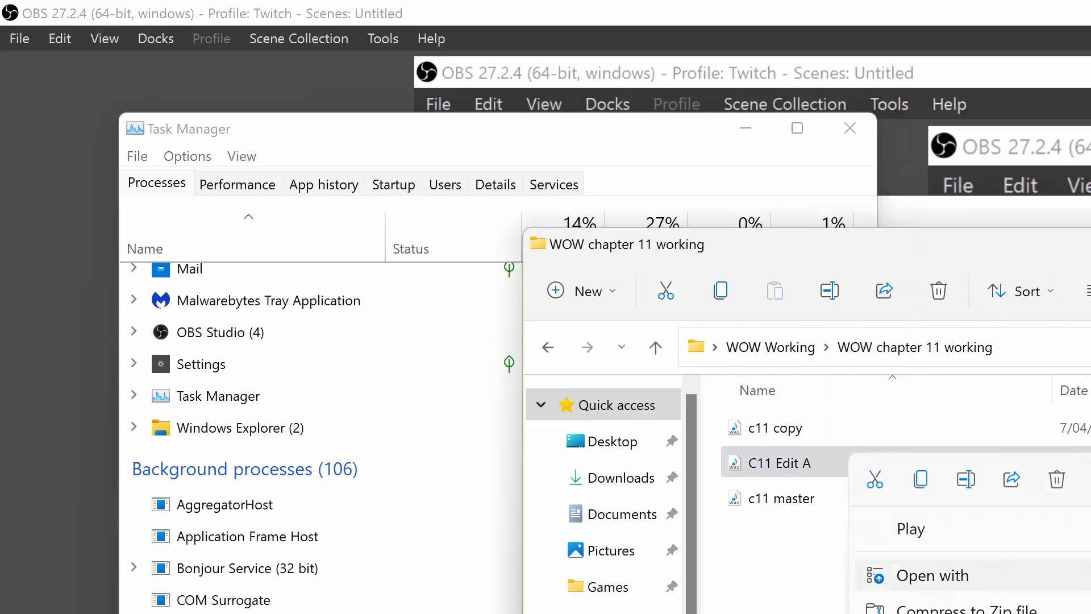
pyautogui.click(1086, 576)
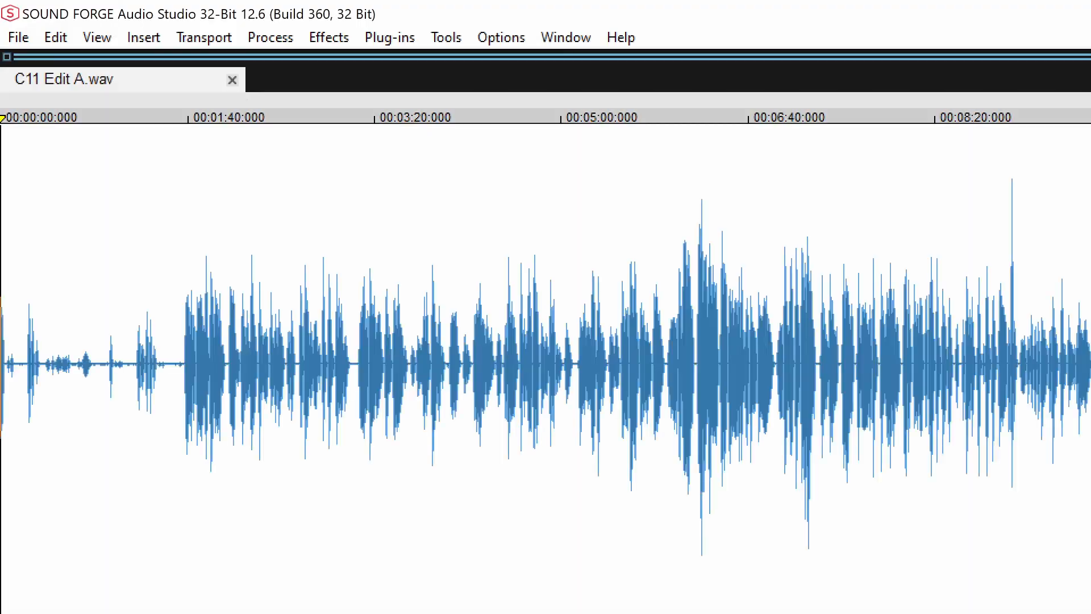
pyautogui.click(599, 602)
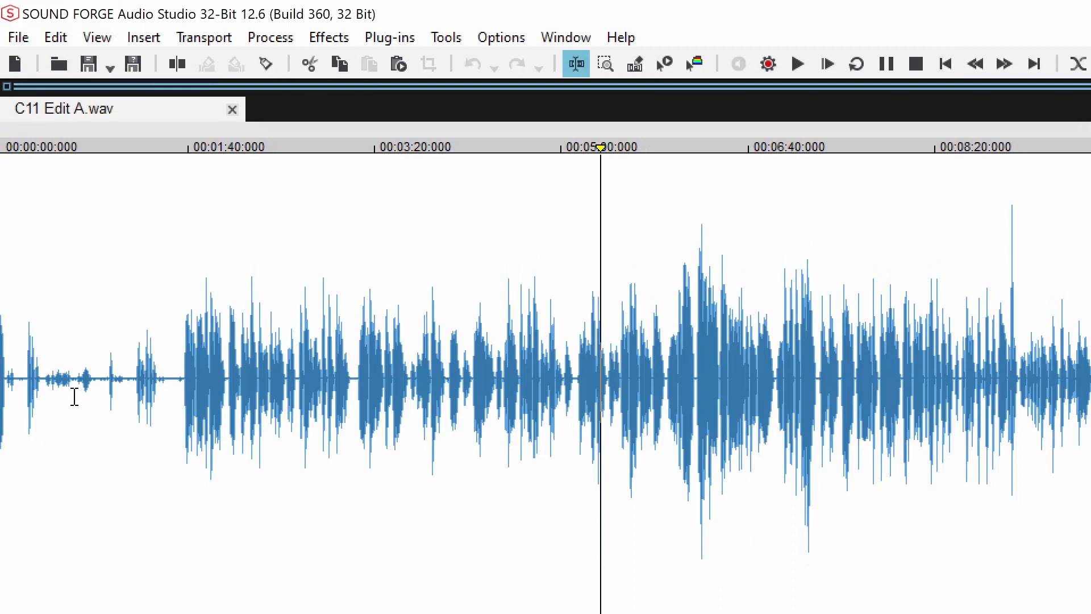
pyautogui.click(95, 366)
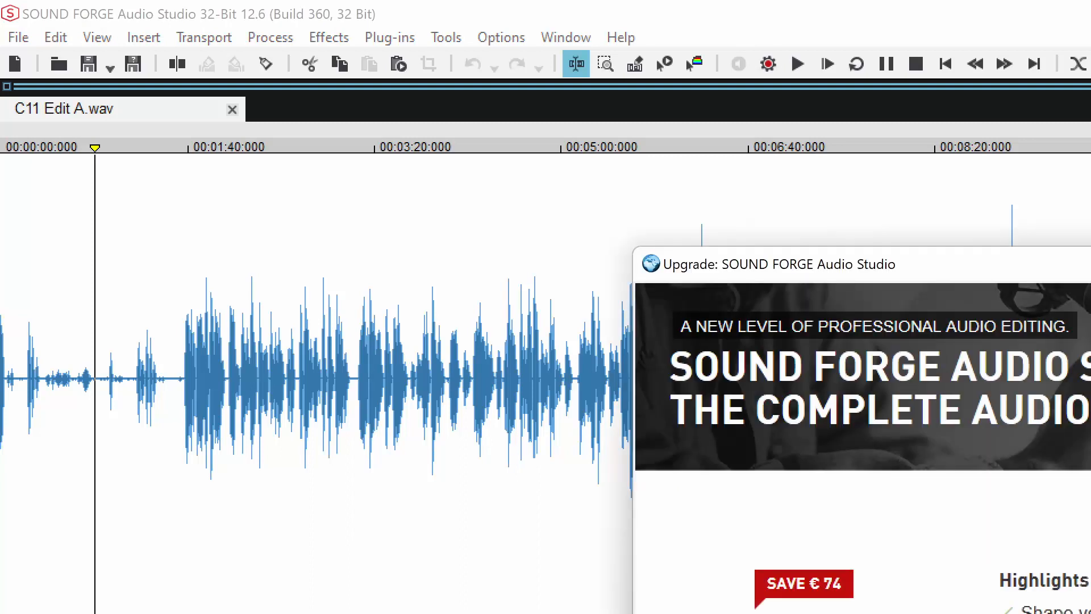
pyautogui.press('Escape')
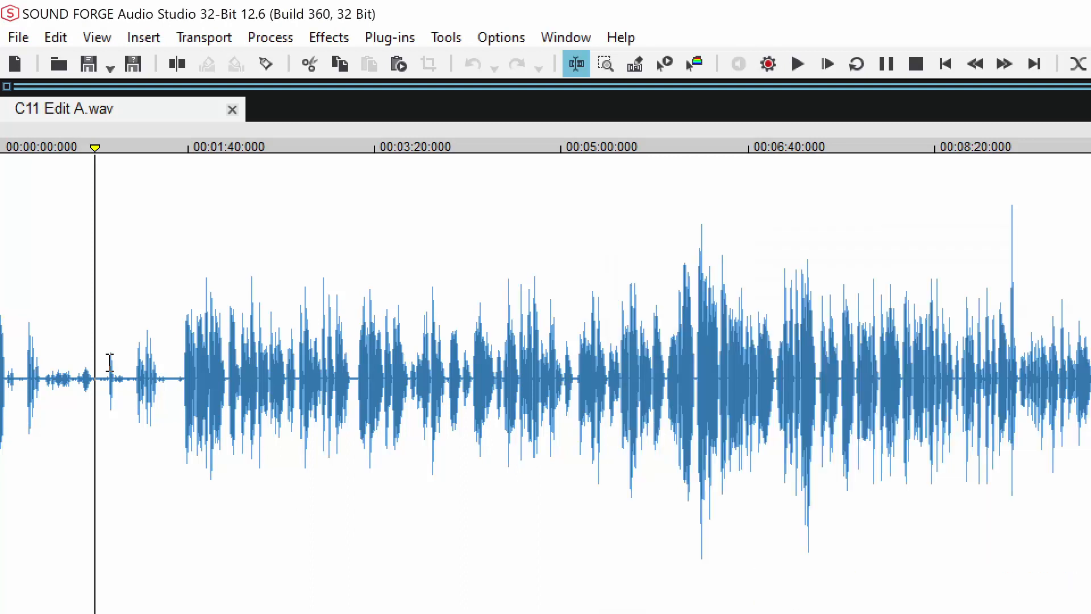
# - Load the Graphic EQ preset "[Sys] Cut low frequencies below 125 dB by -60 dB" for the C11 Edit A recording
pyautogui.scroll(3, 110, 370)
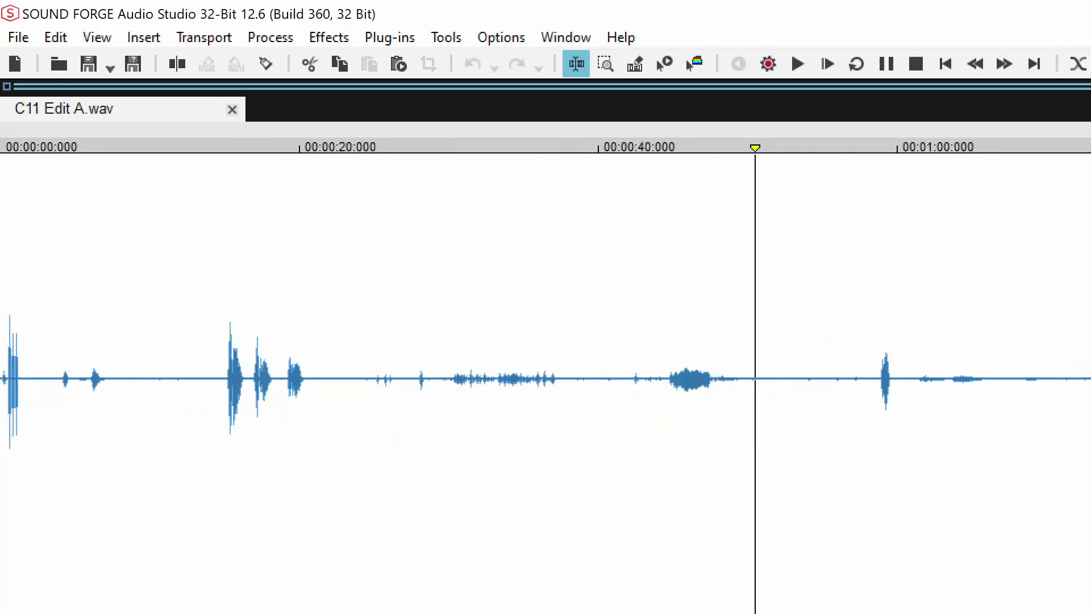
pyautogui.scroll(-3, 546, 379)
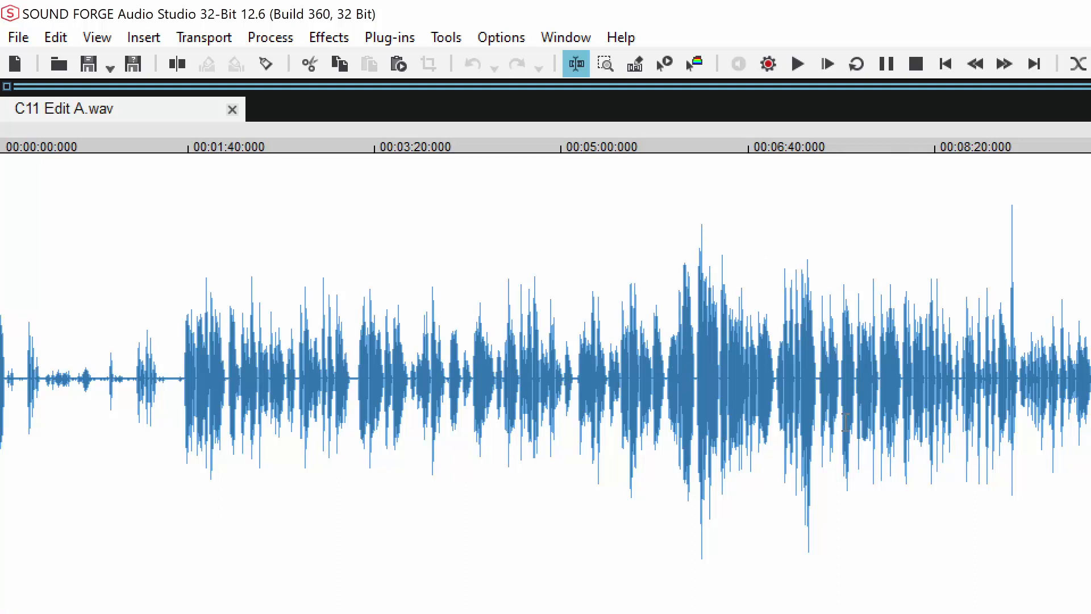
pyautogui.click(329, 39)
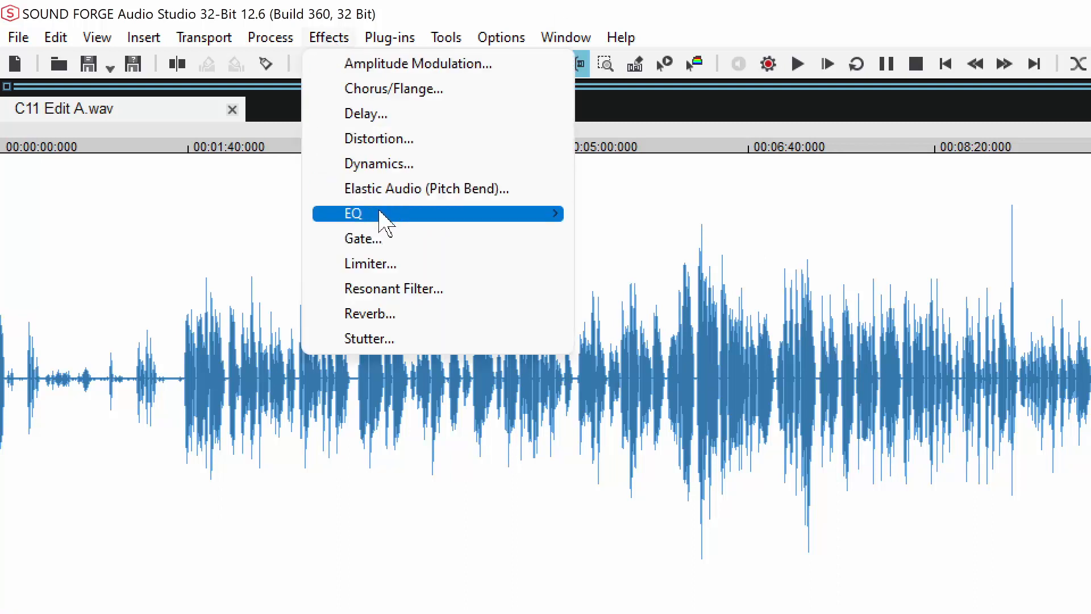
pyautogui.moveTo(451, 215)
pyautogui.click(689, 223)
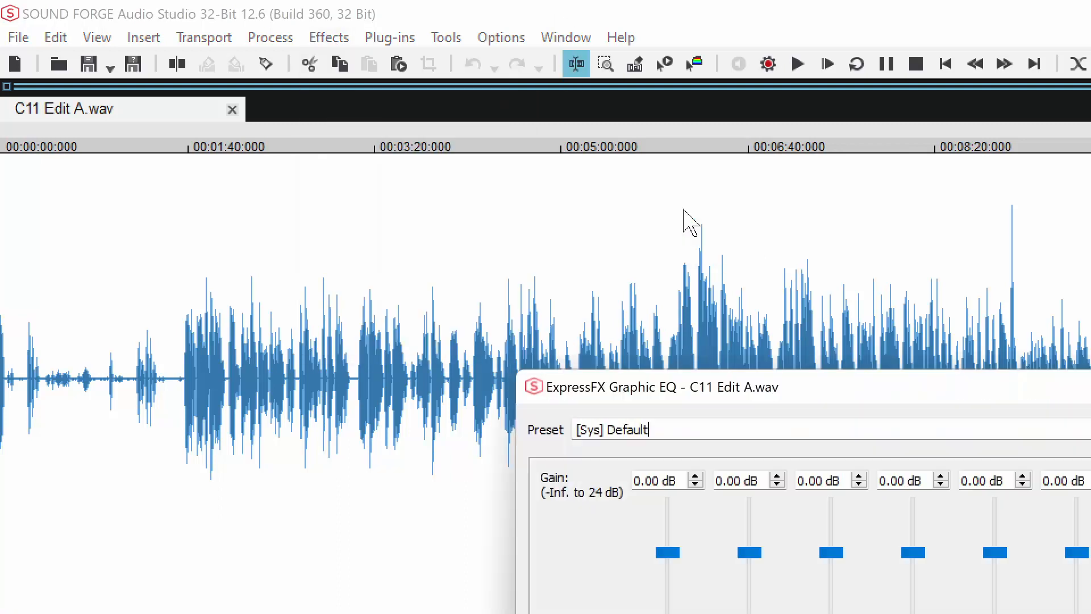
pyautogui.click(968, 431)
pyautogui.click(1089, 431)
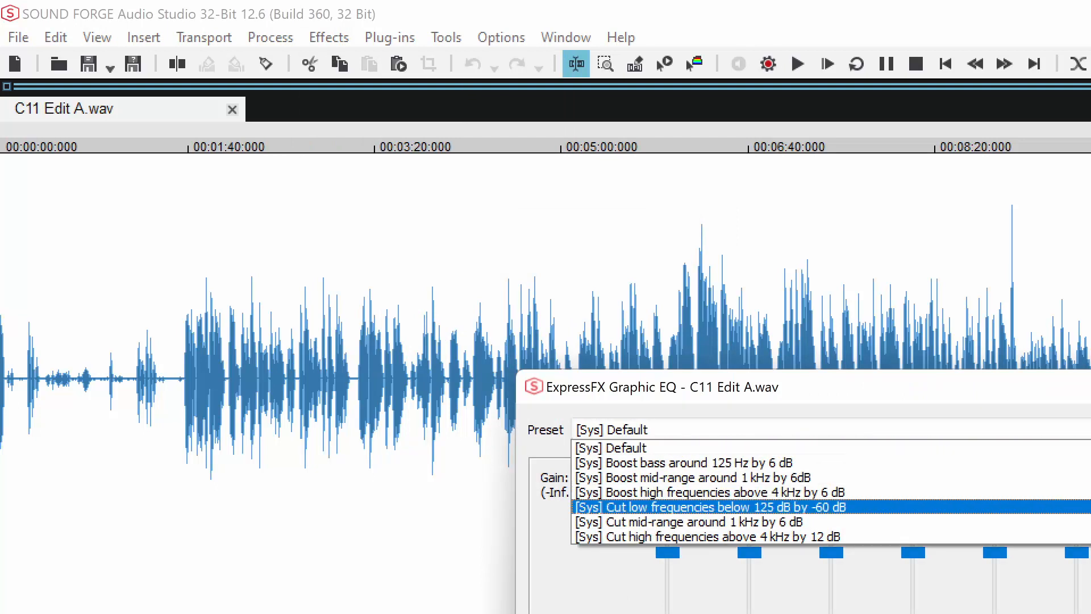
pyautogui.press('Return')
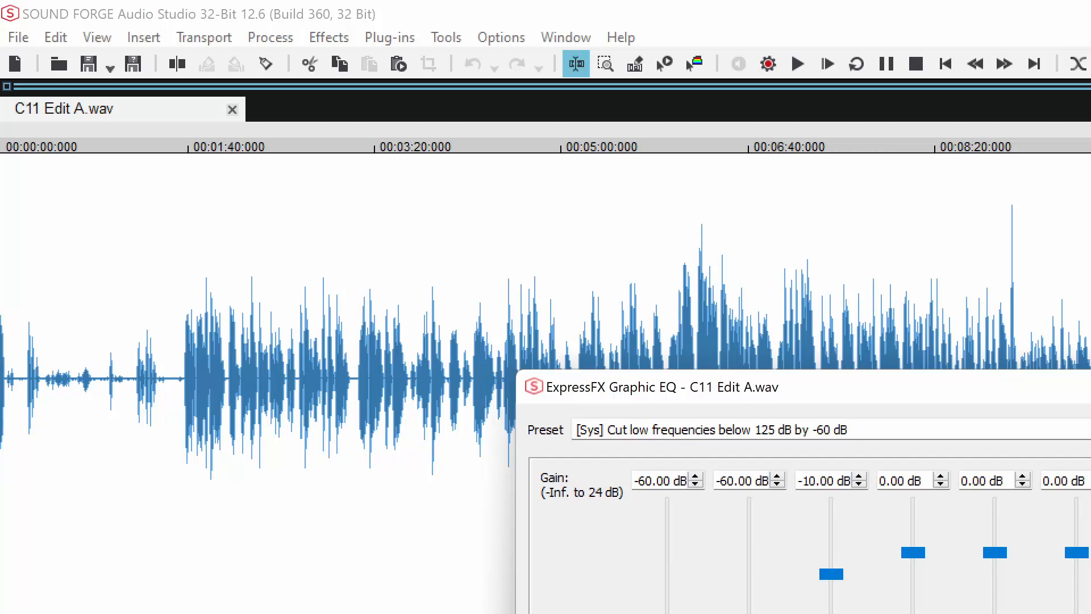
pyautogui.press('Return')
pyautogui.click(671, 375)
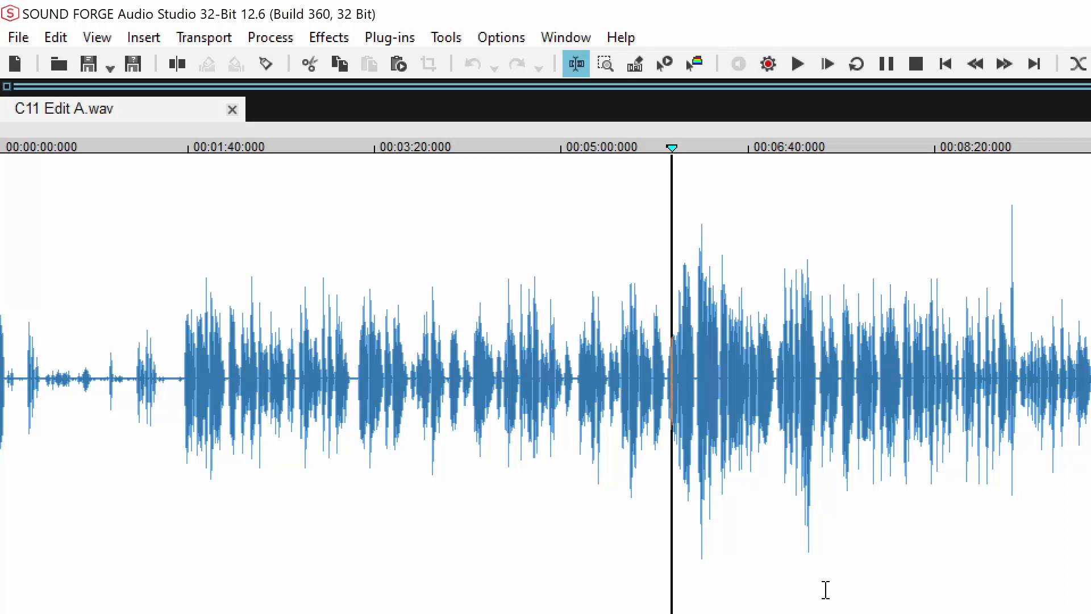
pyautogui.scroll(5, 571, 341)
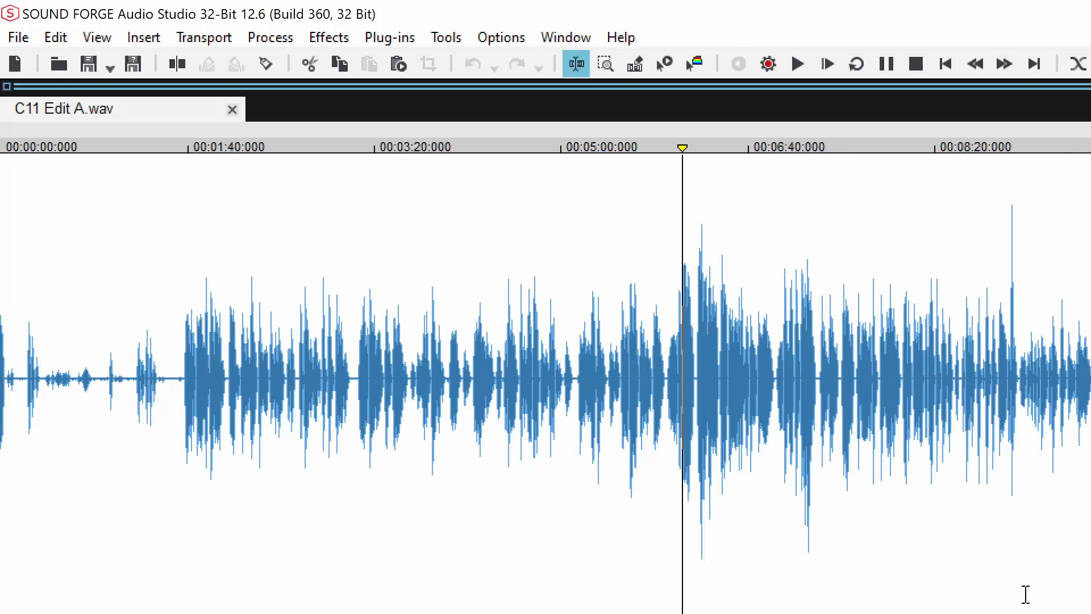
# - Apply the Graphic EQ with the low-frequency cut preset to the entire recording and clear the selection
pyautogui.hotkey('ctrl', 'a')
pyautogui.click(330, 37)
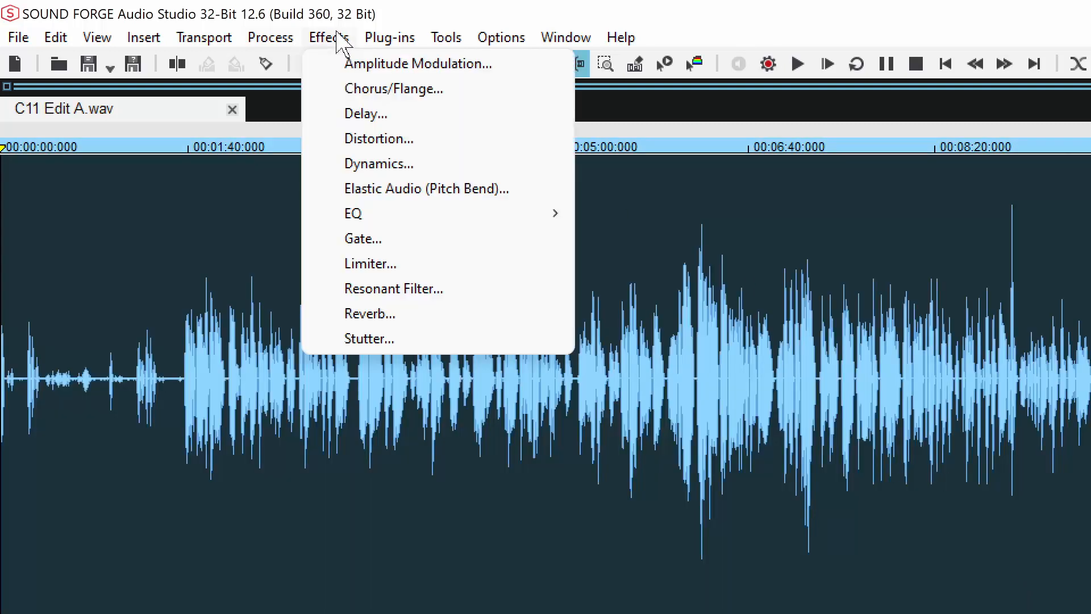
pyautogui.moveTo(559, 216)
pyautogui.click(679, 222)
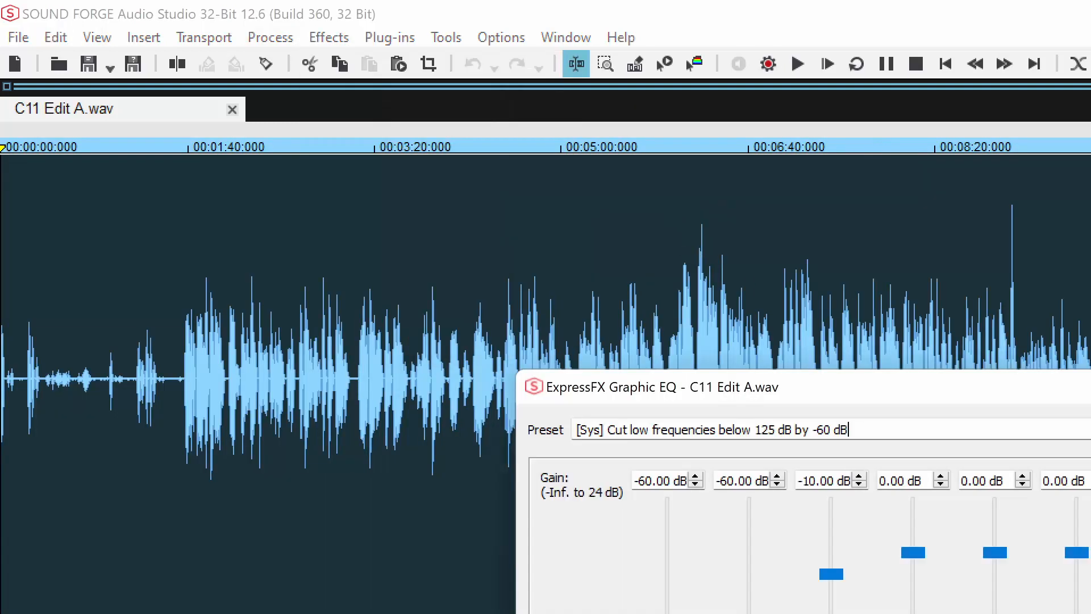
pyautogui.press('Return')
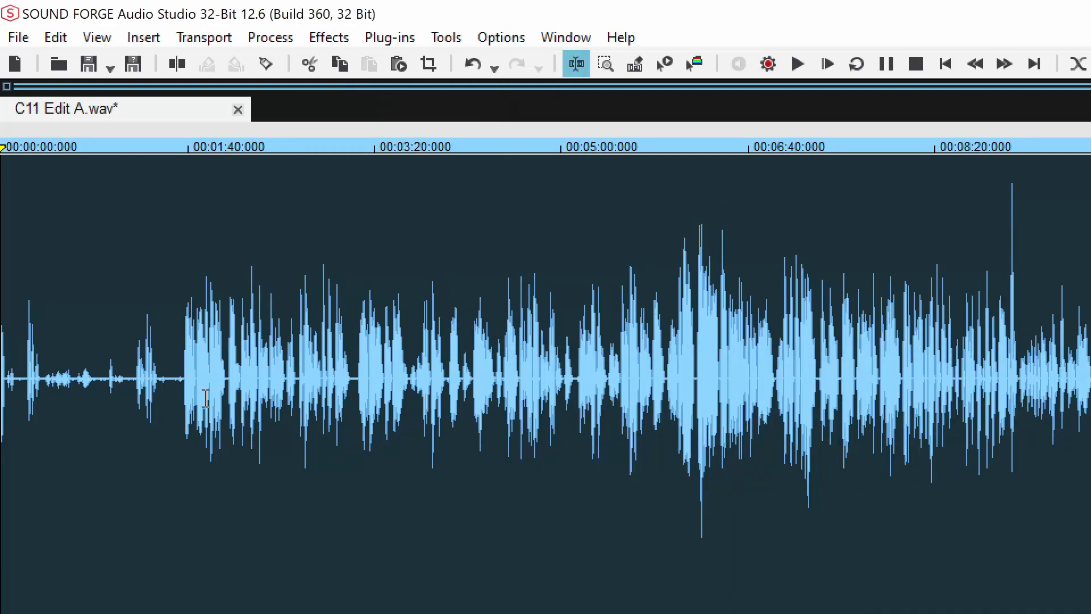
pyautogui.click(191, 423)
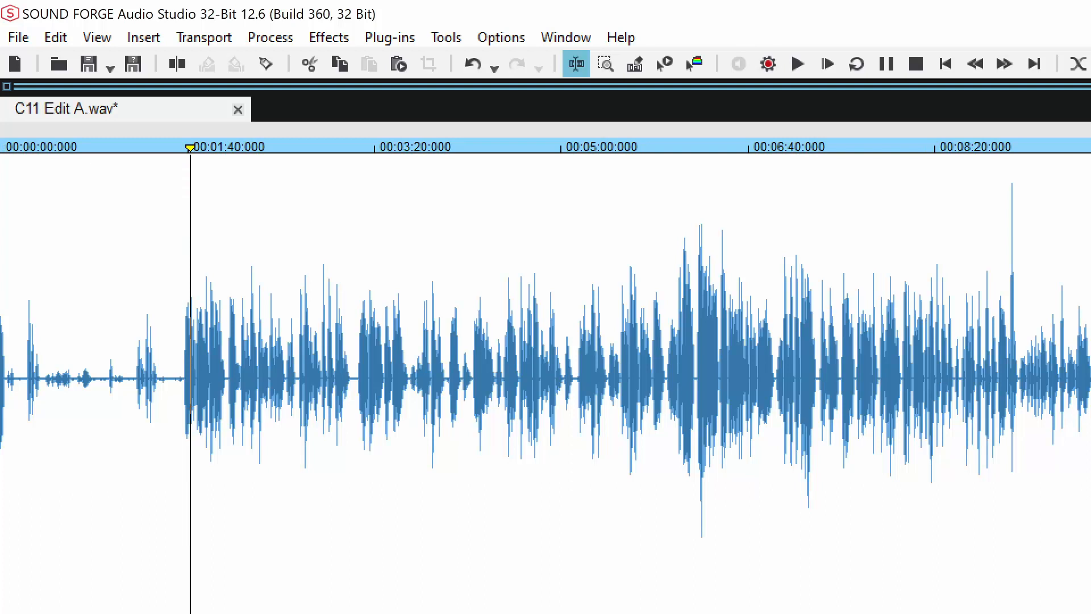
# - Look through the Audiobook local files, Recordings and WOW Working folders, ending in WOW chapter 11 working, and return to the audio editor
pyautogui.hotkey('alt', 'Tab')
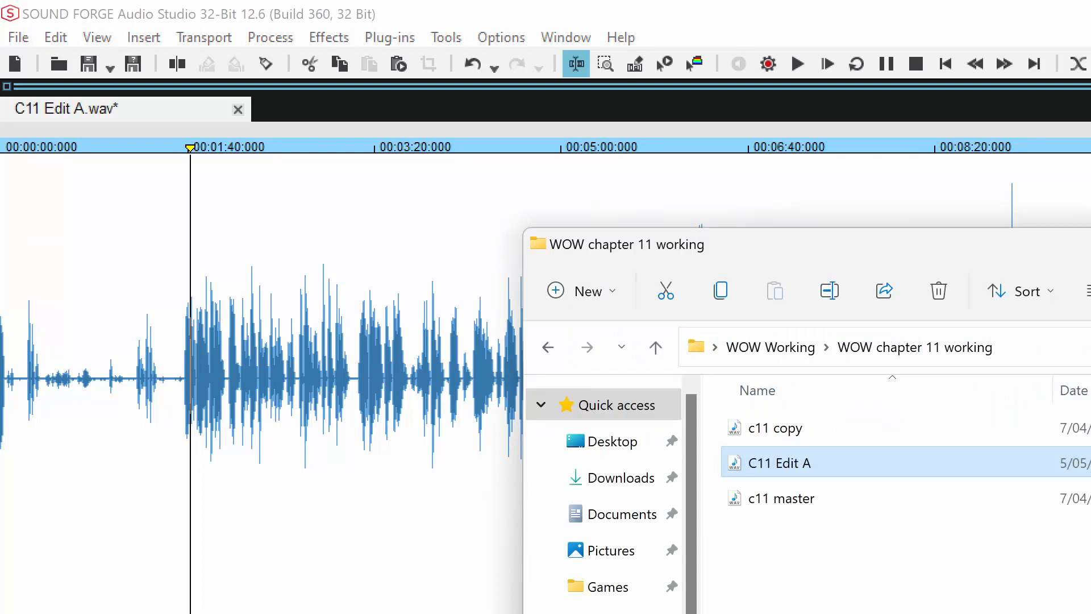
pyautogui.click(548, 347)
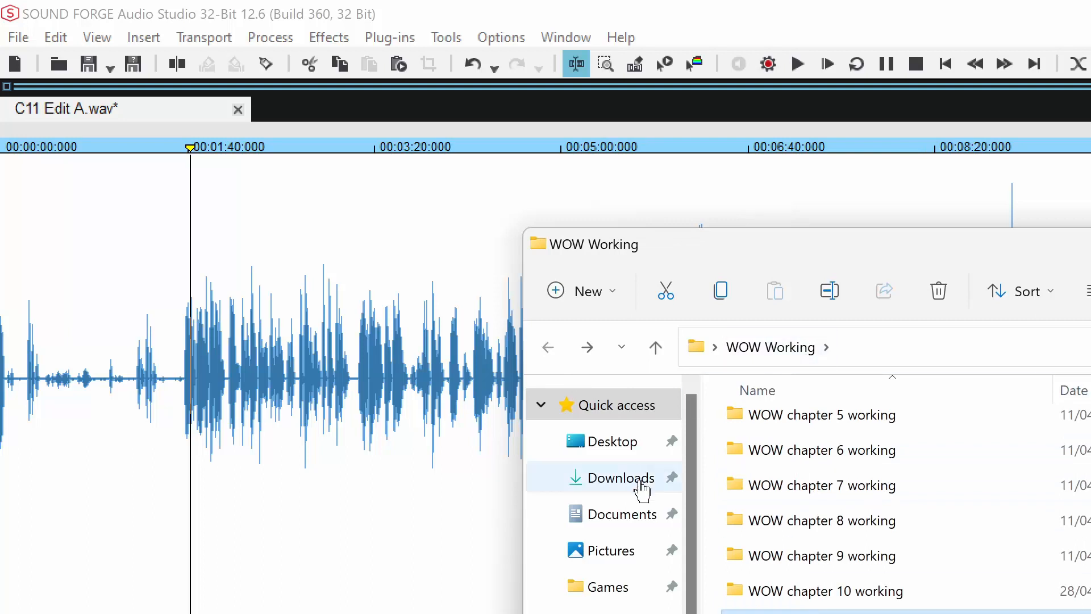
pyautogui.click(594, 452)
pyautogui.doubleClick(802, 435)
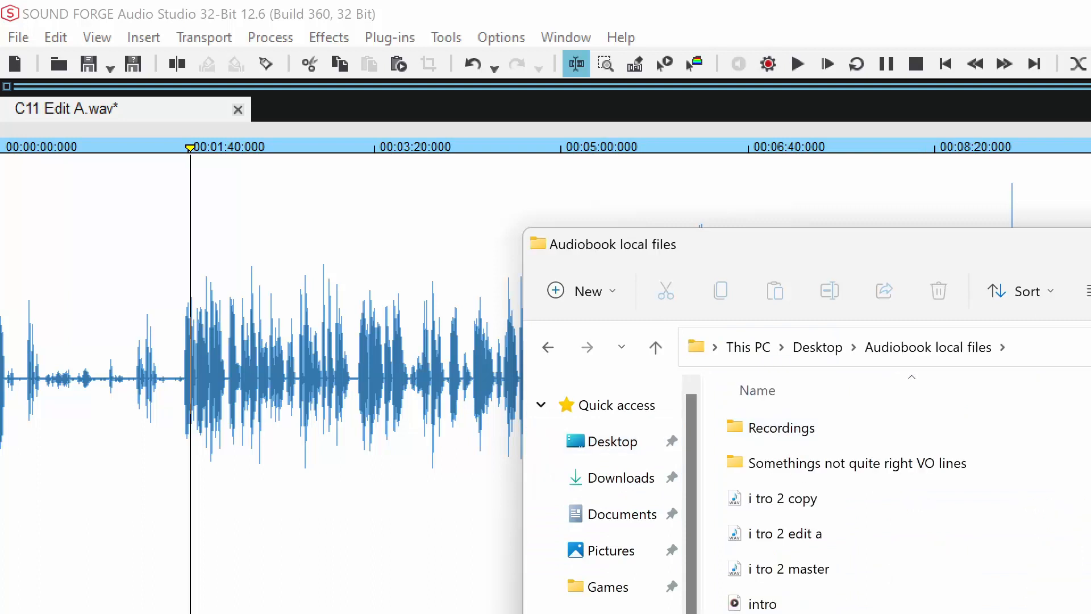
pyautogui.click(795, 613)
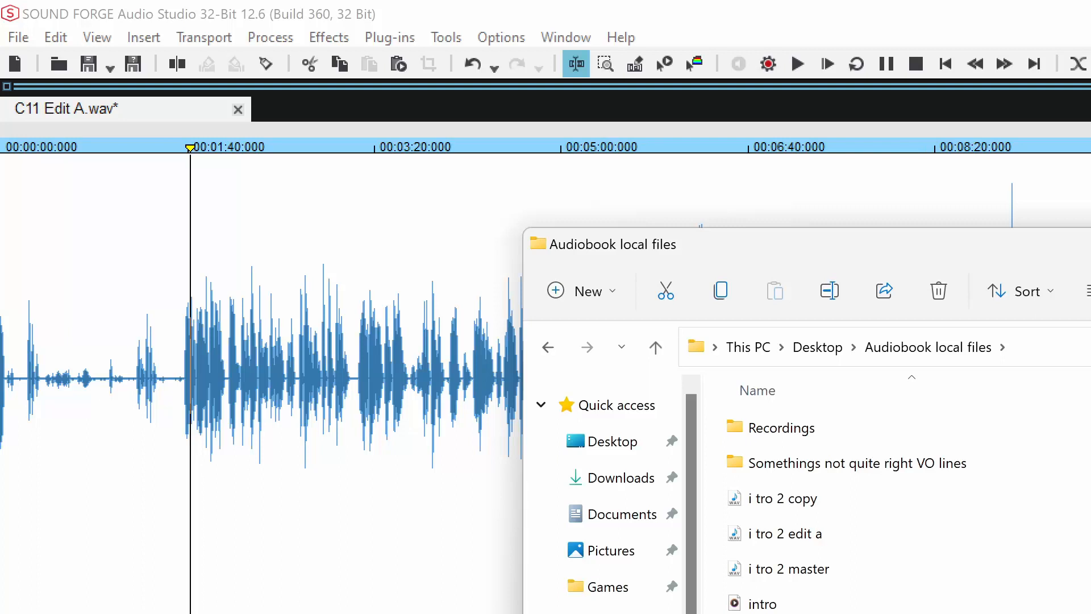
pyautogui.doubleClick(822, 438)
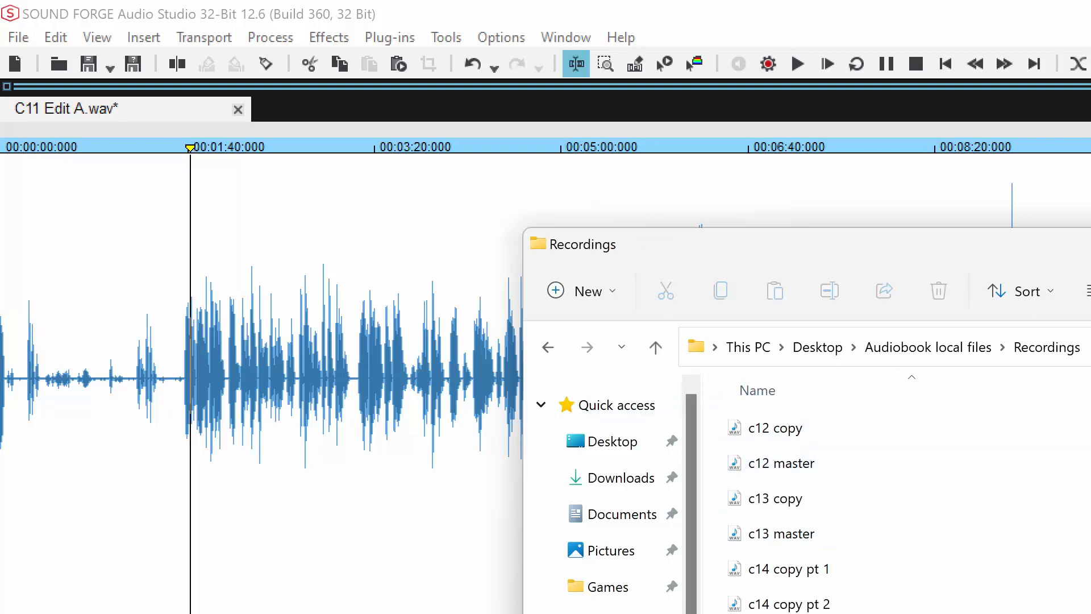
pyautogui.click(623, 441)
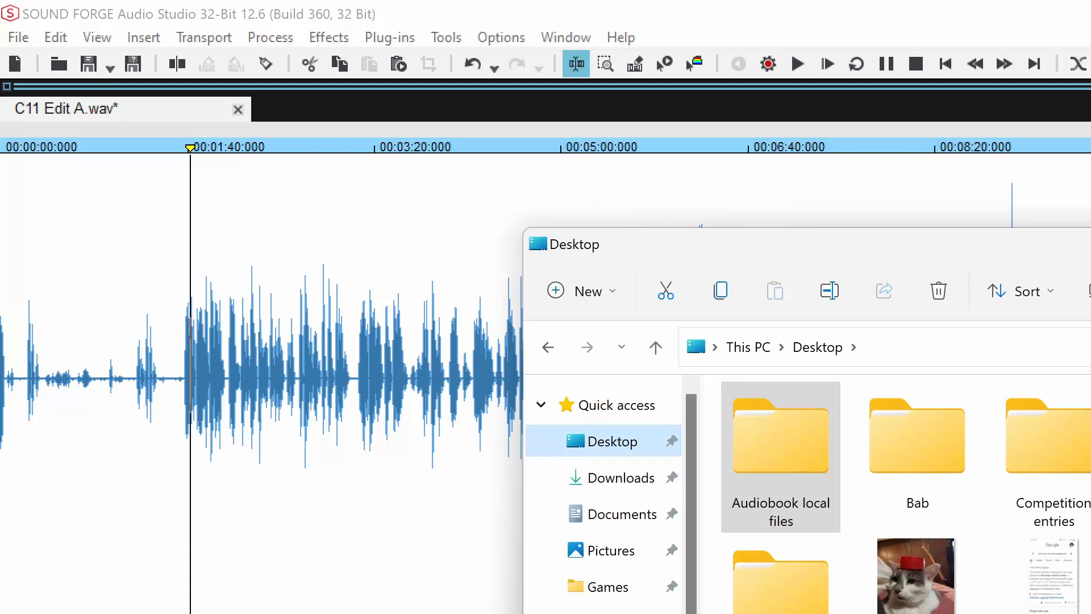
pyautogui.doubleClick(776, 605)
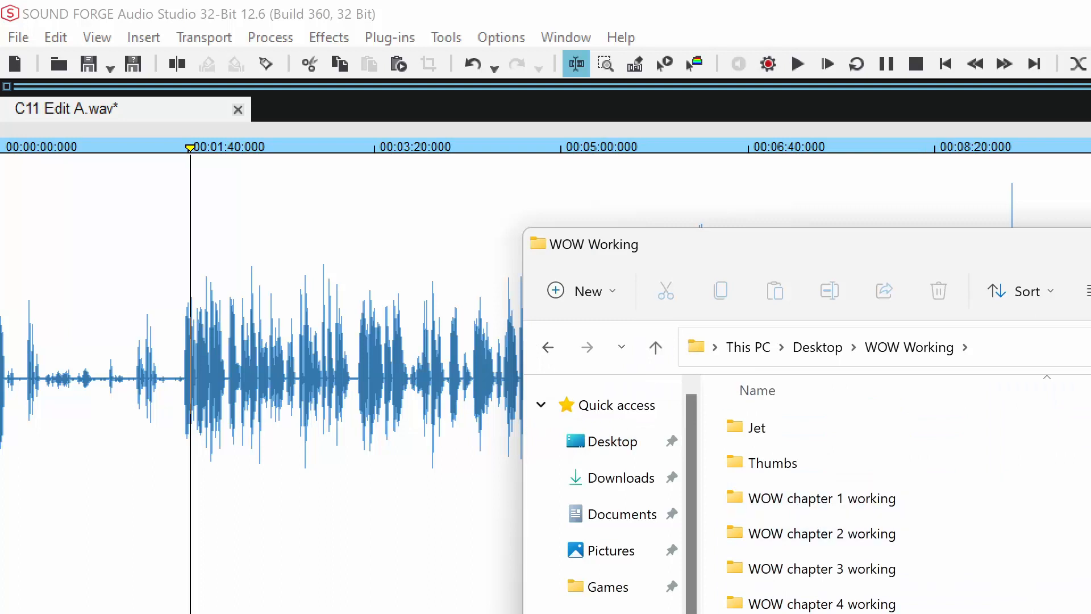
pyautogui.doubleClick(822, 612)
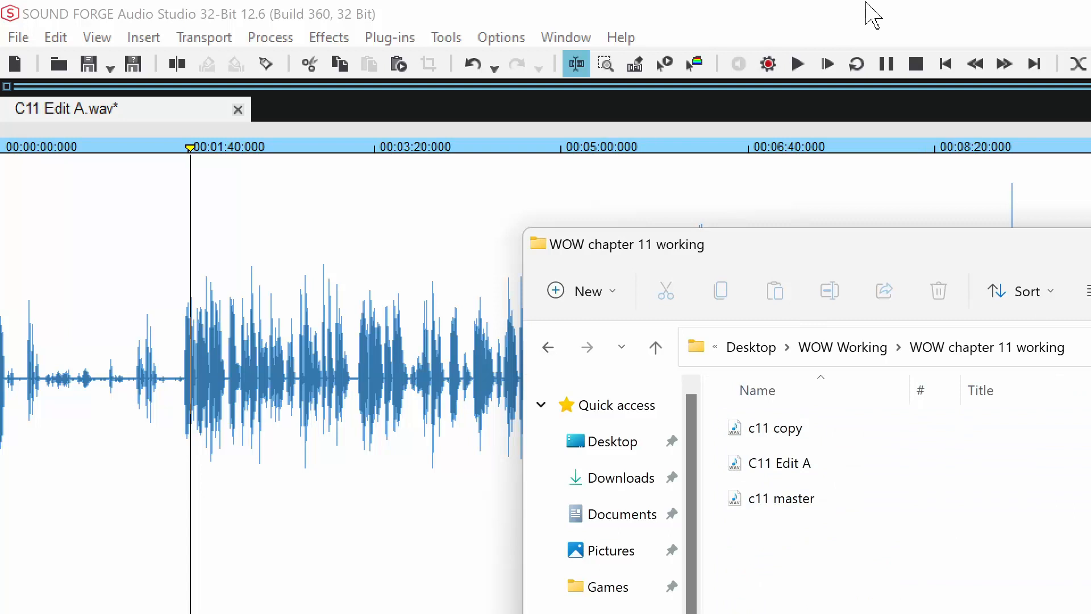
pyautogui.click(833, 2)
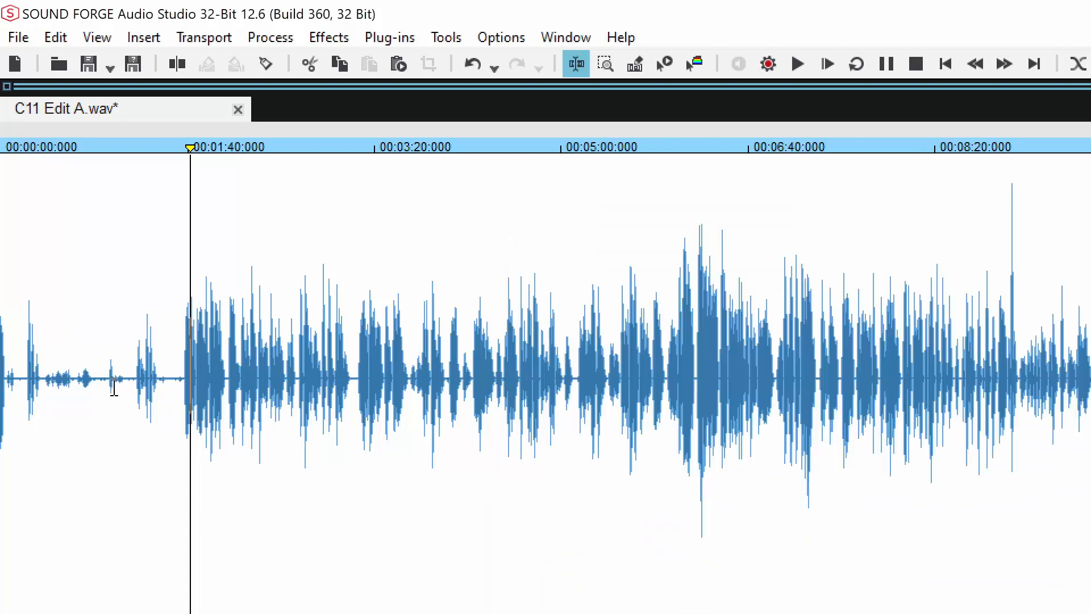
# - Listen to the opening of the recording and place the cursor just before the first loud passage at about 15 seconds
pyautogui.scroll(4, 112, 387)
pyautogui.scroll(-4, 669, 531)
pyautogui.hotkey('ctrl', 'Home')
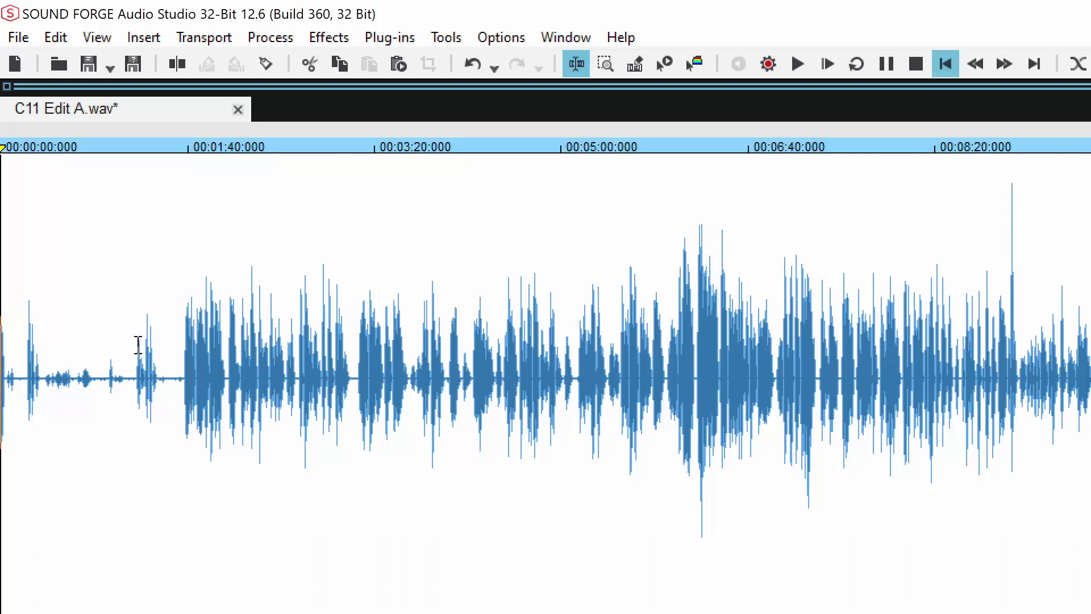
pyautogui.scroll(4, 190, 580)
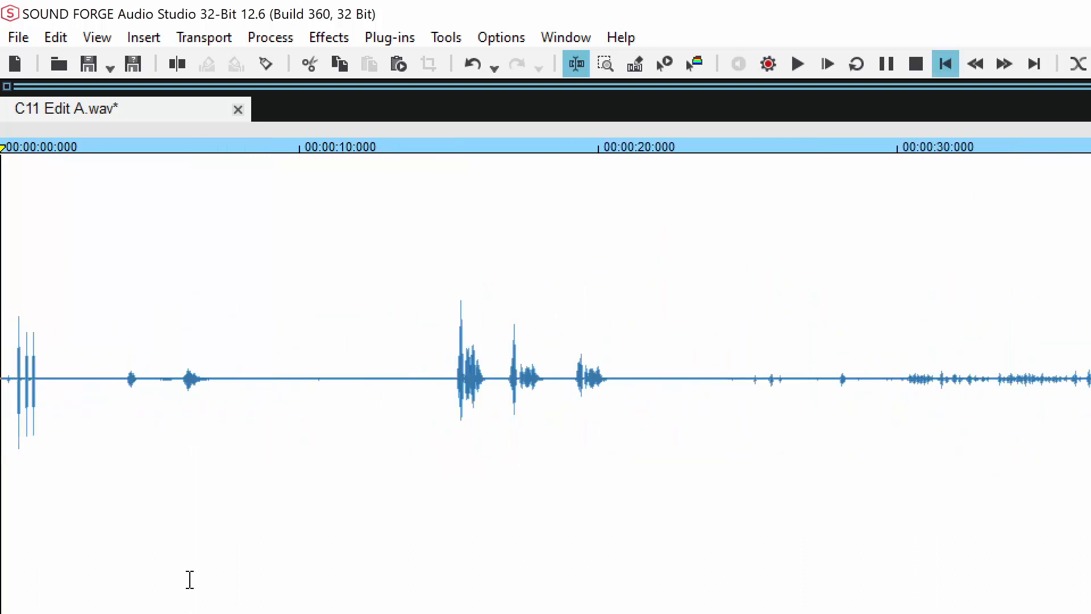
pyautogui.scroll(2, 190, 580)
pyautogui.press('space')
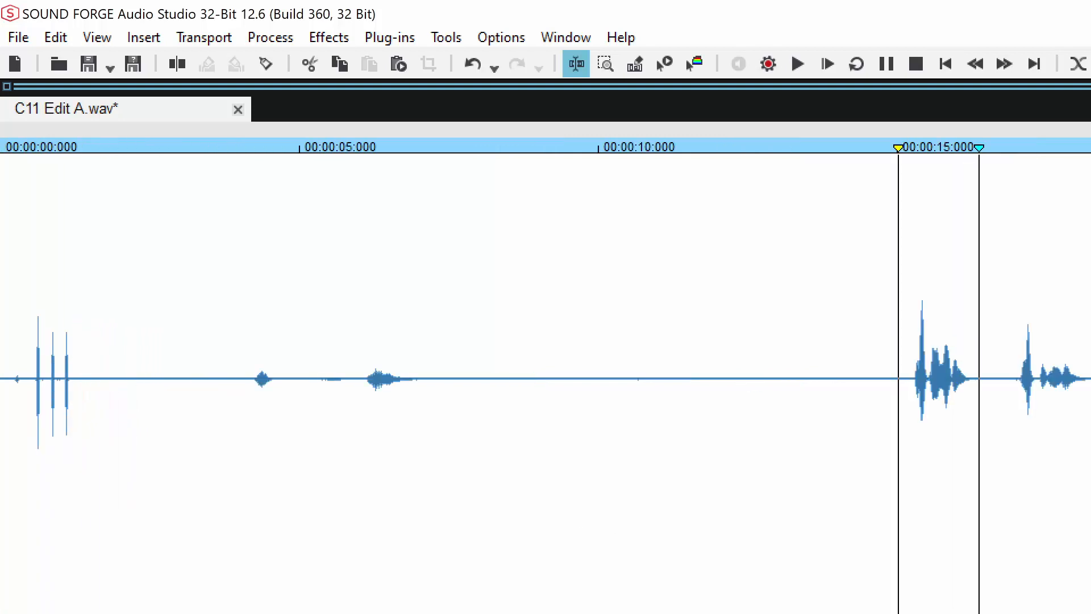
pyautogui.click(905, 378)
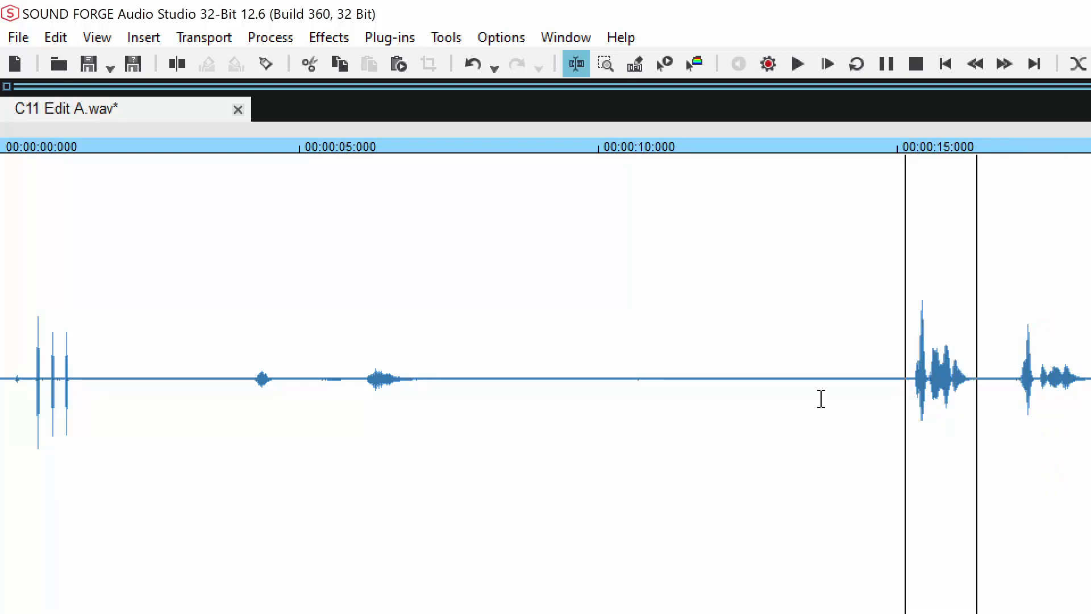
pyautogui.press('space')
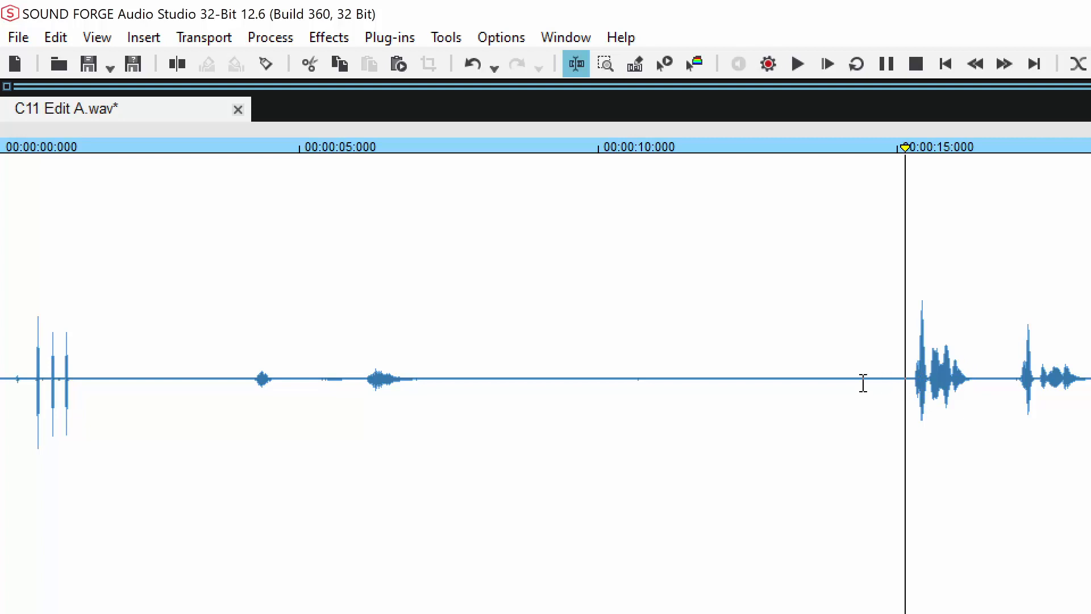
# - Split off the short silence from about 14.3 seconds before the first loud passage and delete all the audio ahead of it
pyautogui.scroll(1, 862, 383)
pyautogui.scroll(1, 1079, 409)
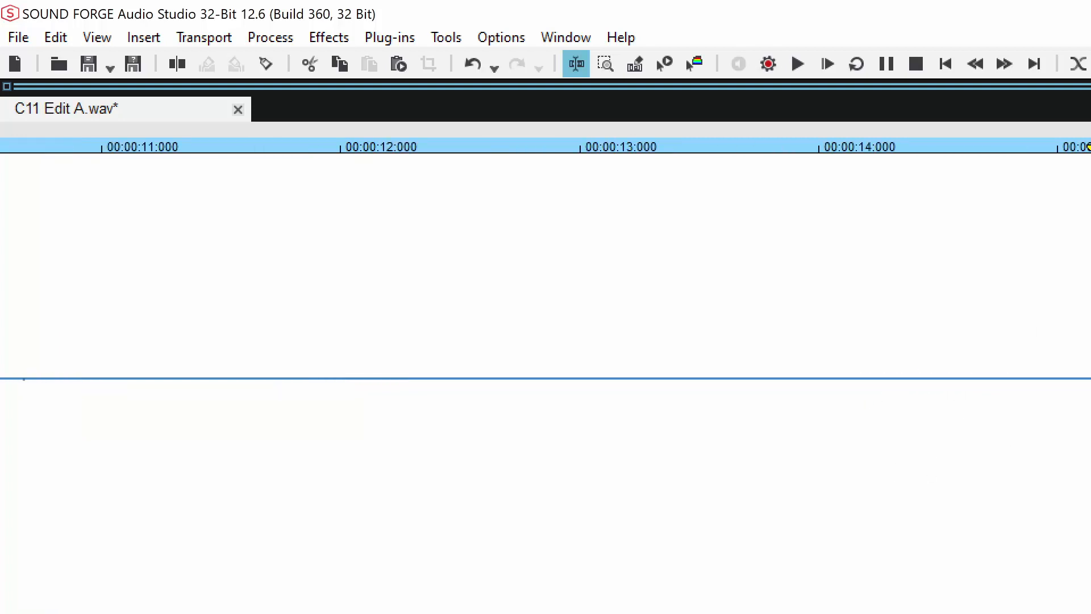
pyautogui.moveTo(1082, 405); pyautogui.dragTo(897, 450)
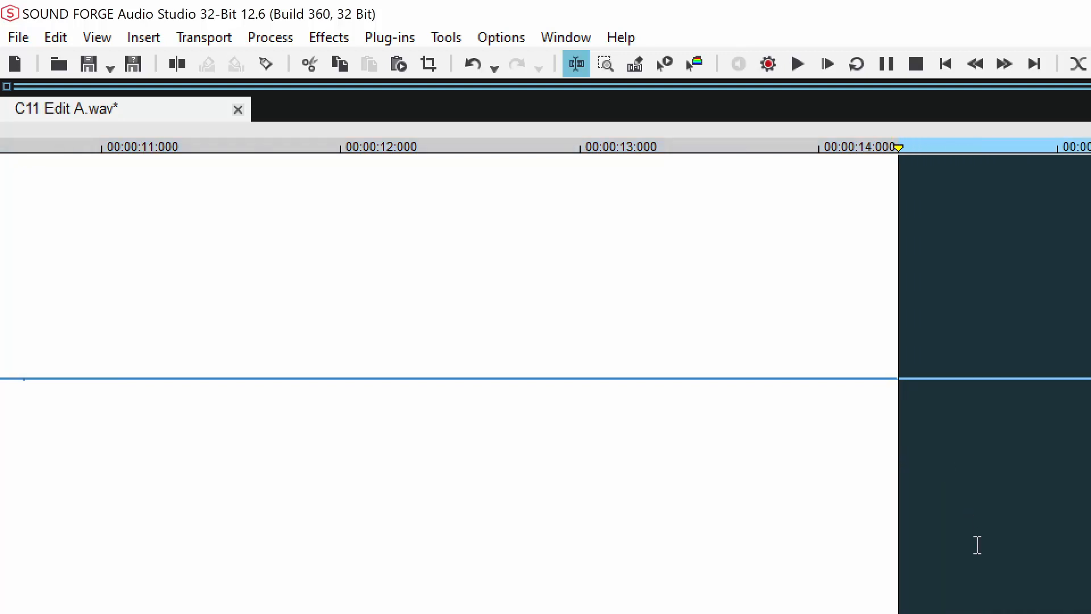
pyautogui.press('Down')
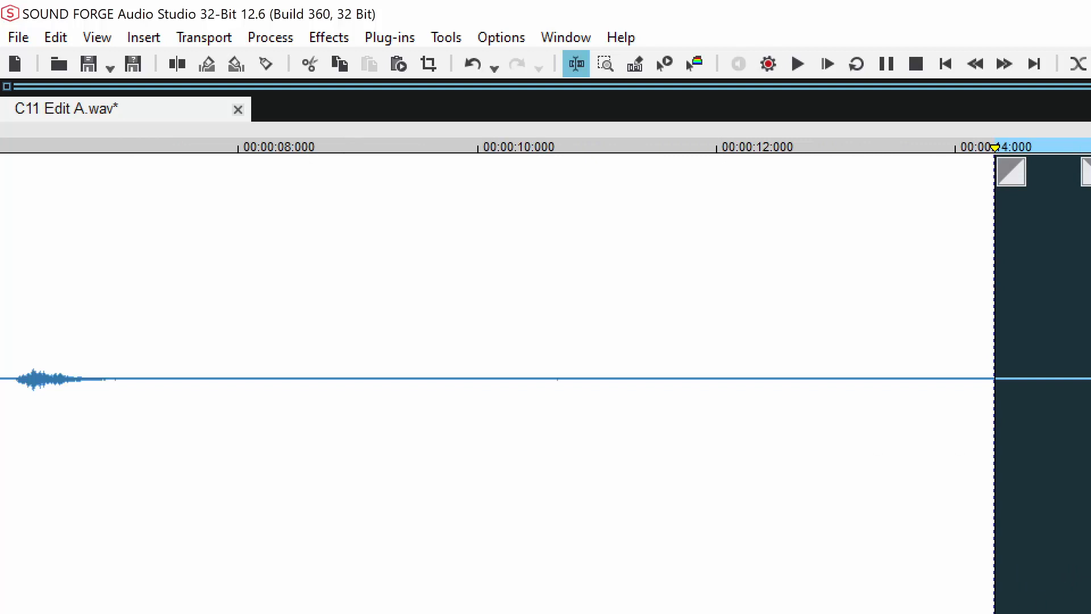
pyautogui.moveTo(995, 599)
pyautogui.mouseDown()
pyautogui.moveTo(12, 612)
pyautogui.moveTo(3, 580)
pyautogui.moveTo(36, 596)
pyautogui.mouseUp()
pyautogui.click(116, 314)
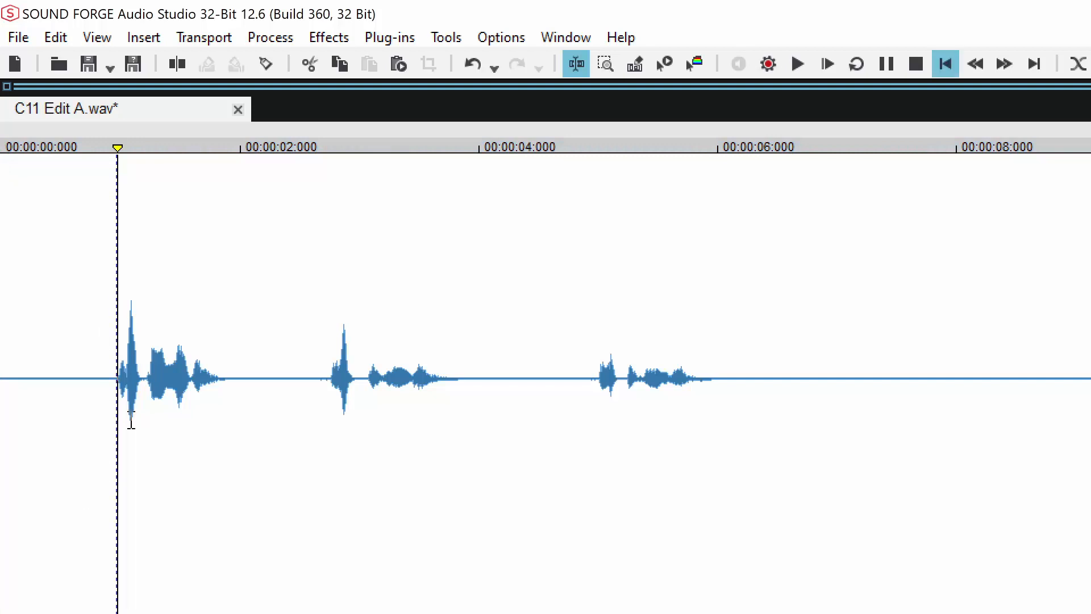
# - Delete a tiny sliver of the silence just before the first spoken phrase
pyautogui.scroll(3, 156, 584)
pyautogui.click(781, 318)
pyautogui.scroll(-1, 545, 381)
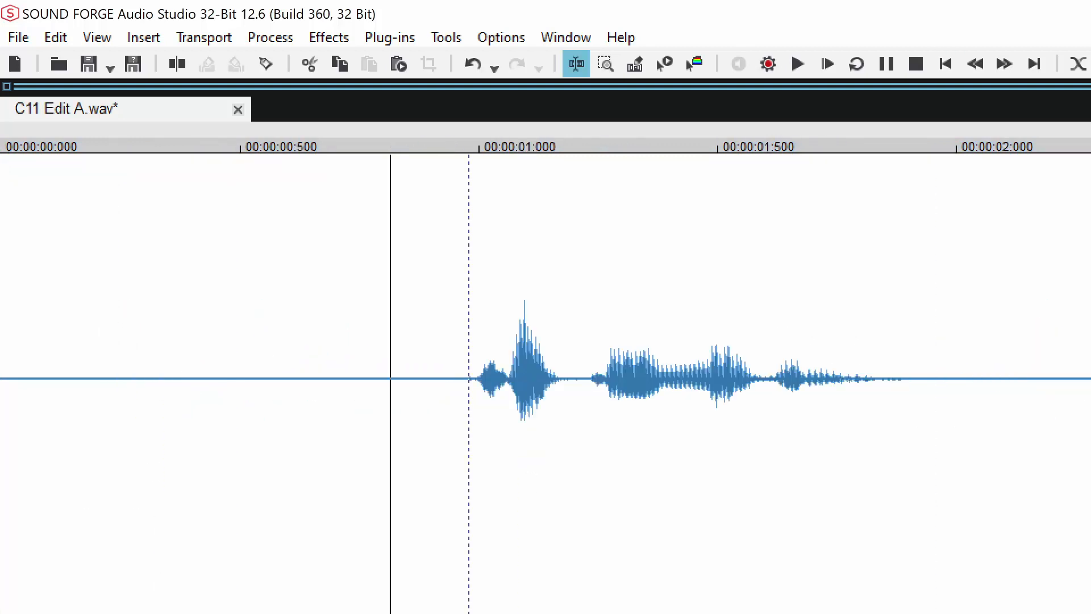
pyautogui.scroll(2, 700, 560)
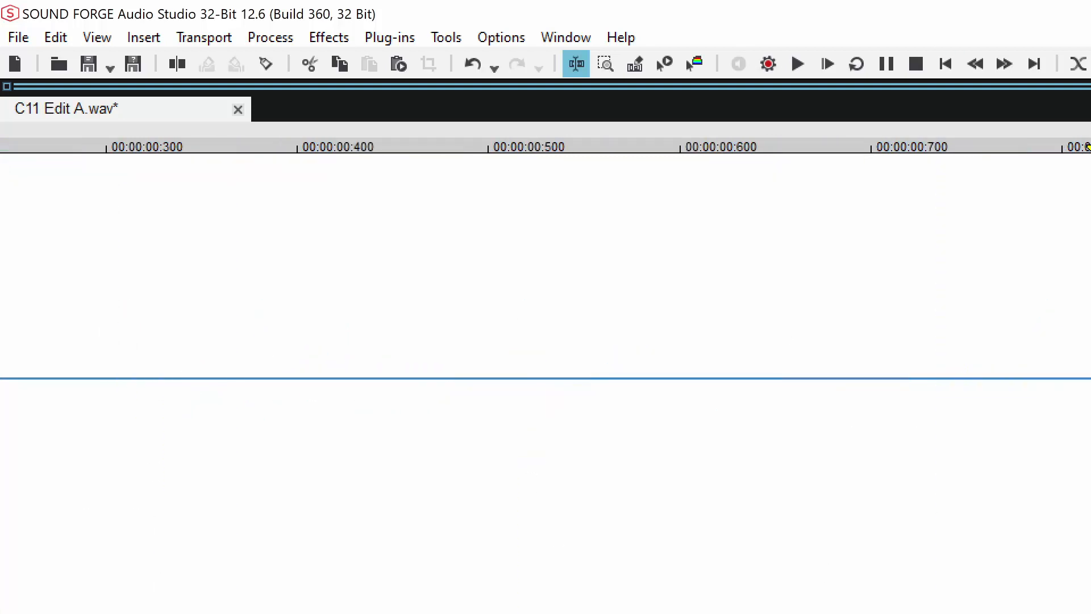
pyautogui.moveTo(1085, 378); pyautogui.dragTo(1090, 378)
pyautogui.press('Delete')
pyautogui.scroll(-4, 1084, 419)
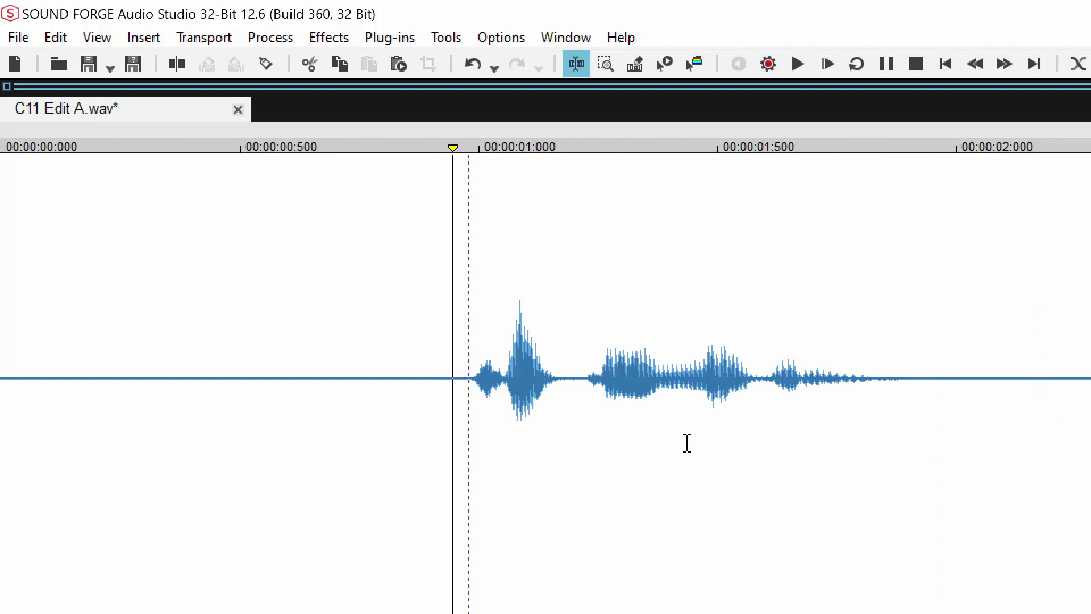
# - Play the opening phrase and split the recording around the silence that follows it, starting at 1.897 seconds
pyautogui.click(332, 349)
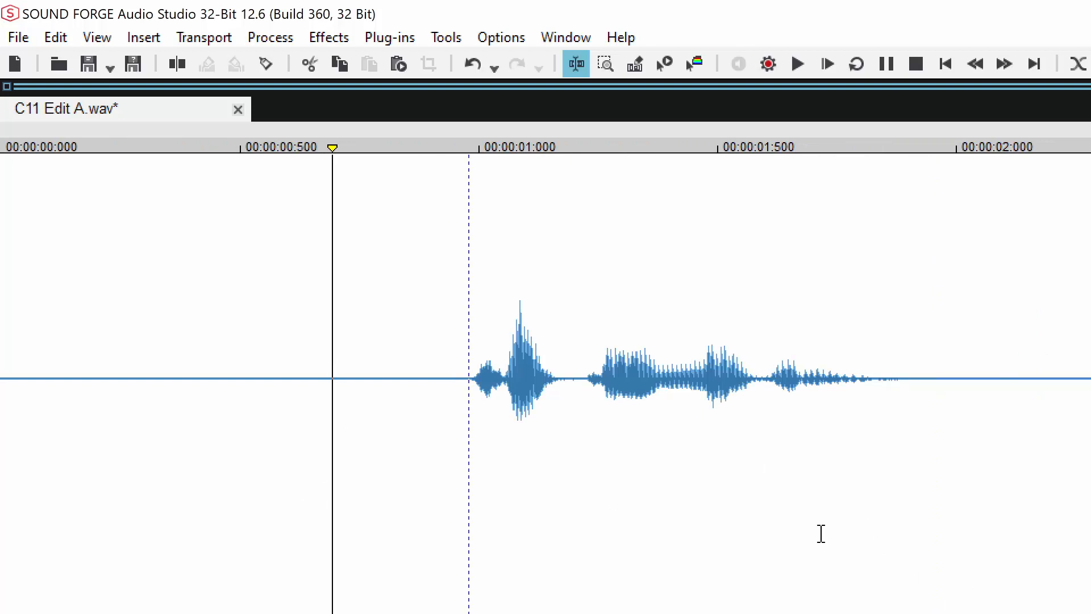
pyautogui.press('space')
pyautogui.moveTo(907, 379); pyautogui.dragTo(1090, 392)
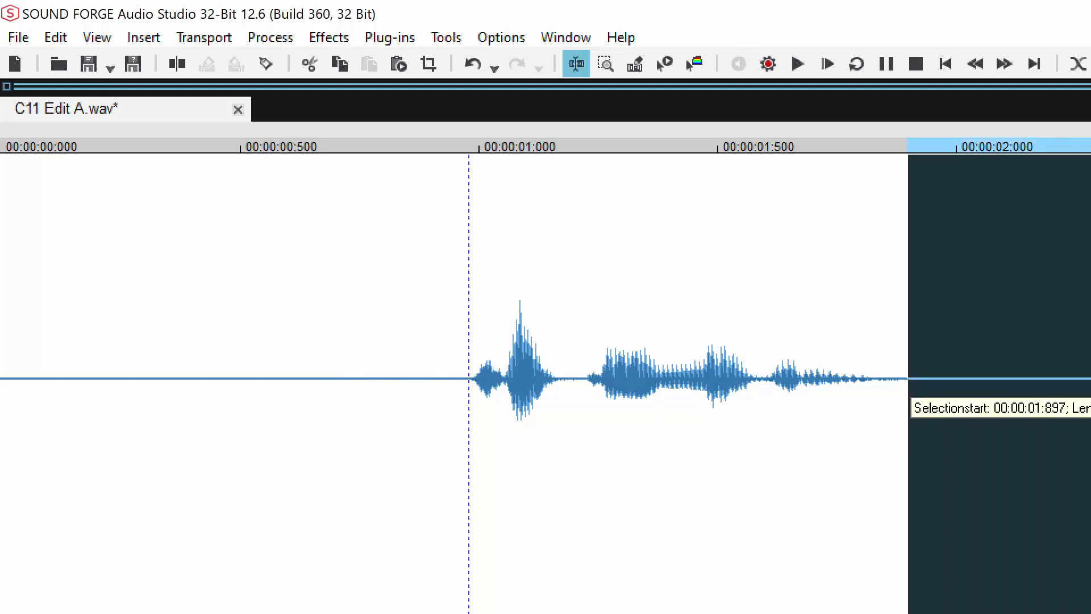
pyautogui.hotkey('ctrl', 'y')
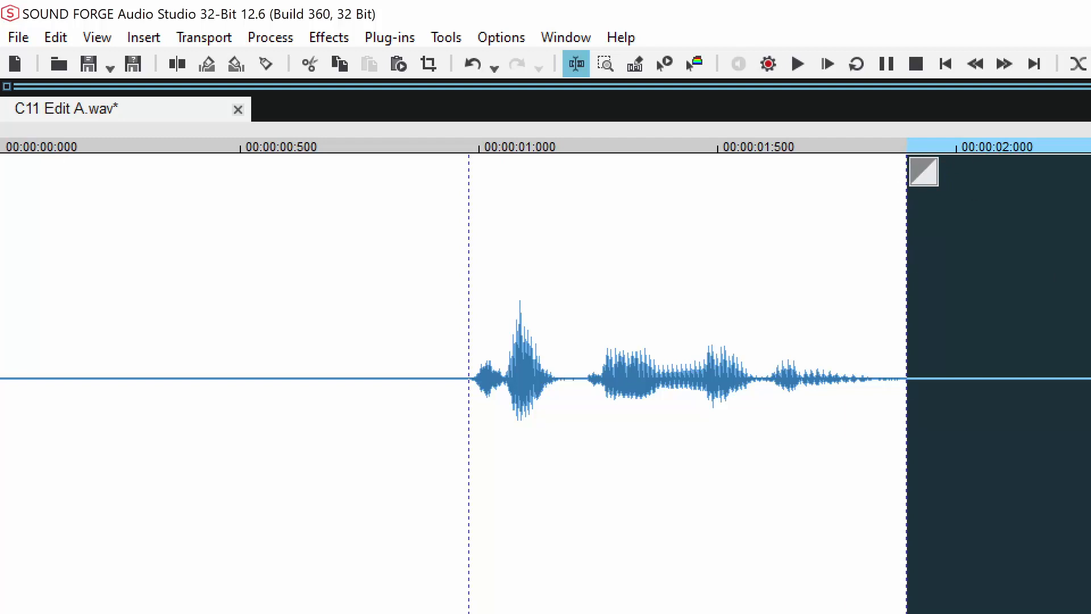
pyautogui.click(782, 444)
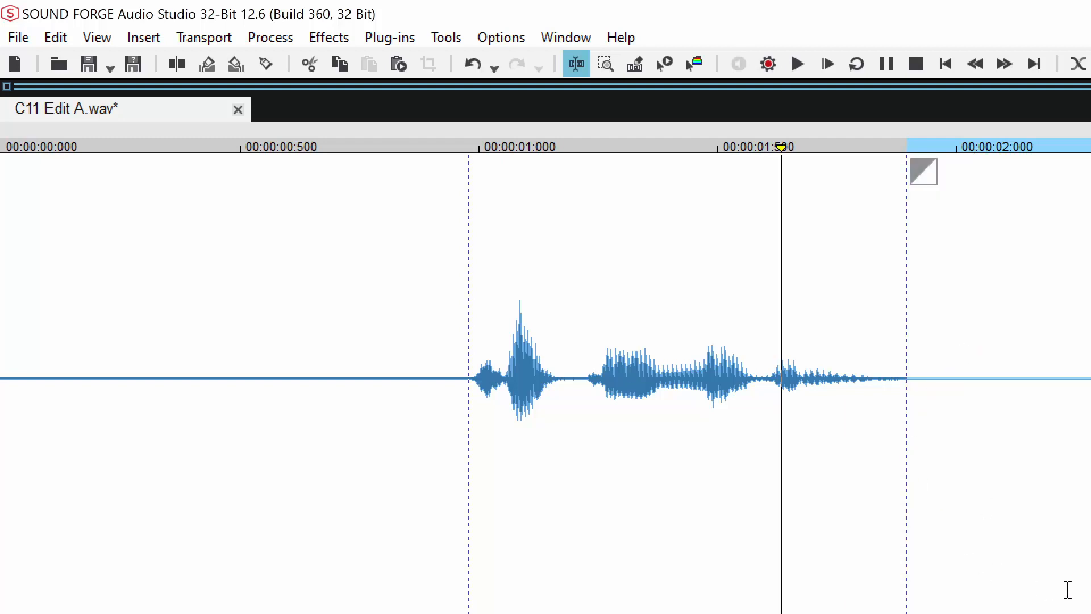
pyautogui.hotkey('ctrl', 'z')
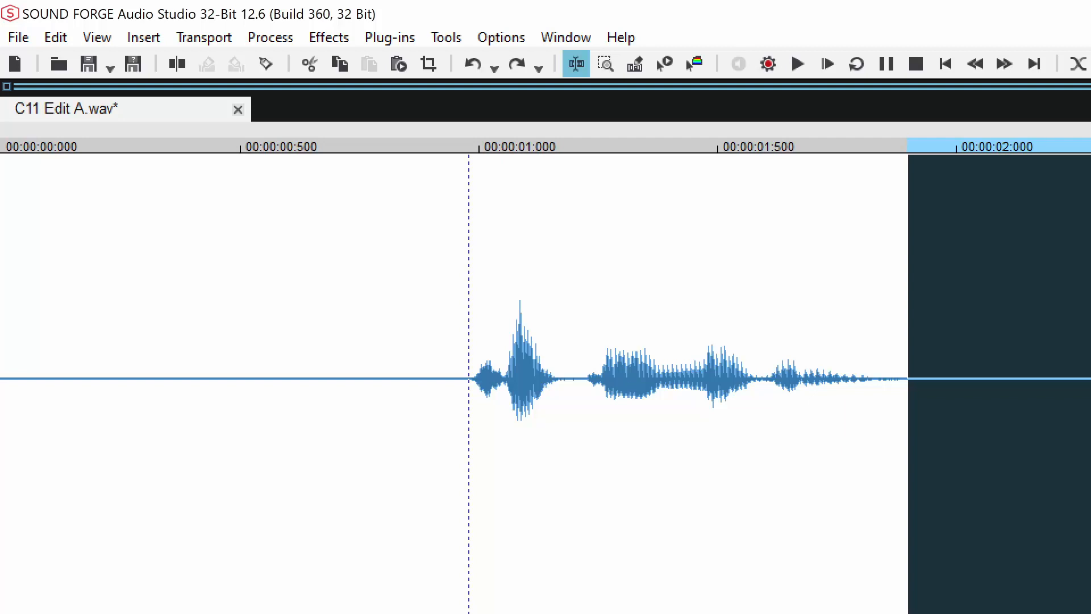
pyautogui.press('s')
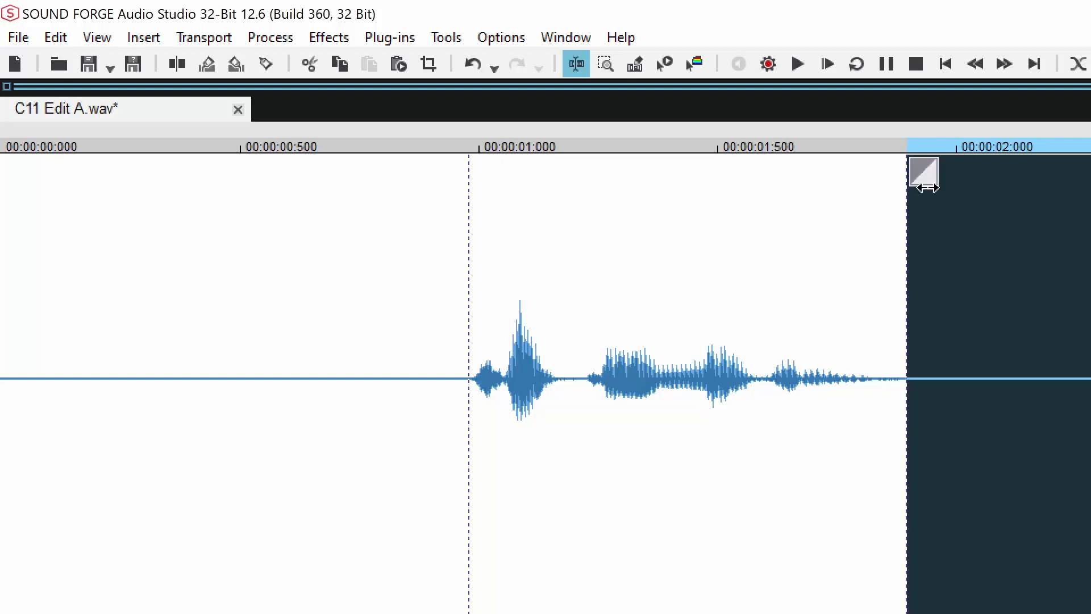
# - Lengthen the fade-in of the silence after the opening phrase to about 2.1 seconds on the timeline and play it back
pyautogui.moveTo(923, 180); pyautogui.dragTo(1021, 199)
pyautogui.click(417, 367)
pyautogui.press('space')
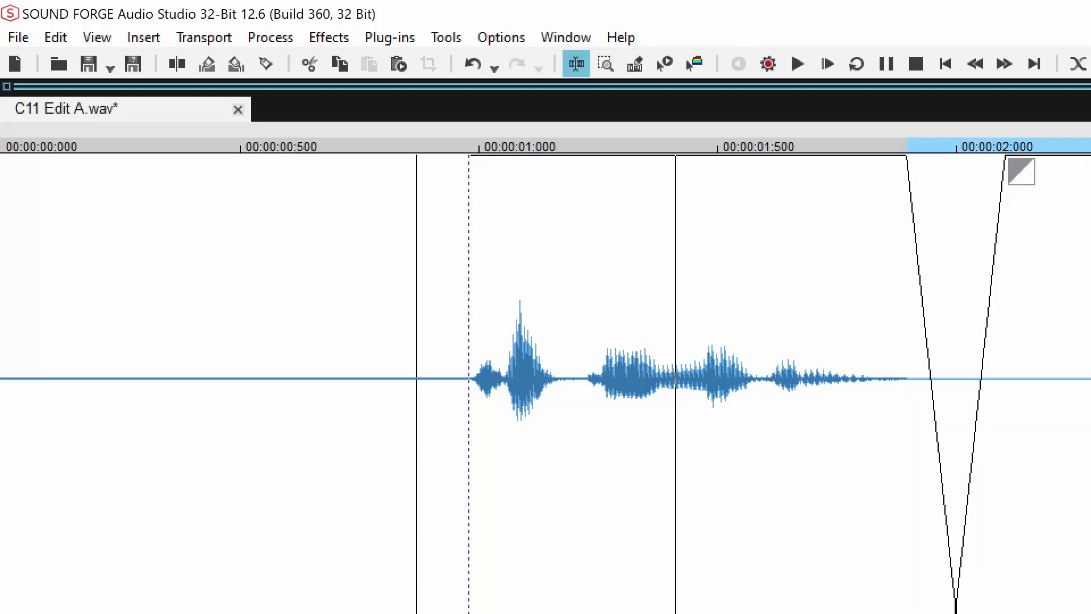
# - Delete the repeated takes and noise after the first phrase's pause, from about 2.8 seconds to the start of the last short phrase at about 1:08
pyautogui.scroll(-4, 1055, 521)
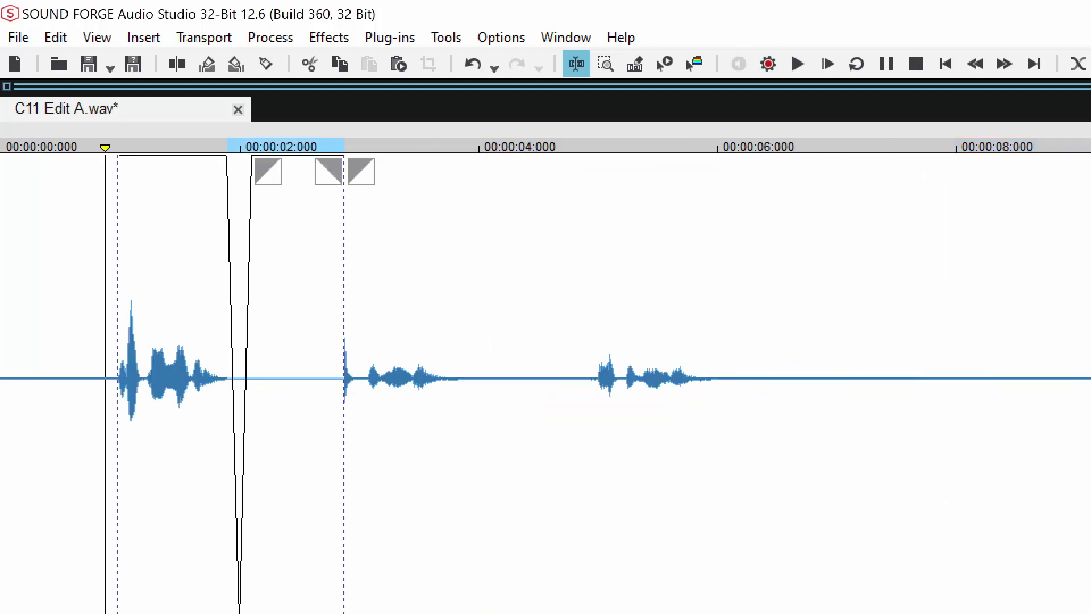
pyautogui.scroll(-1, 1006, 477)
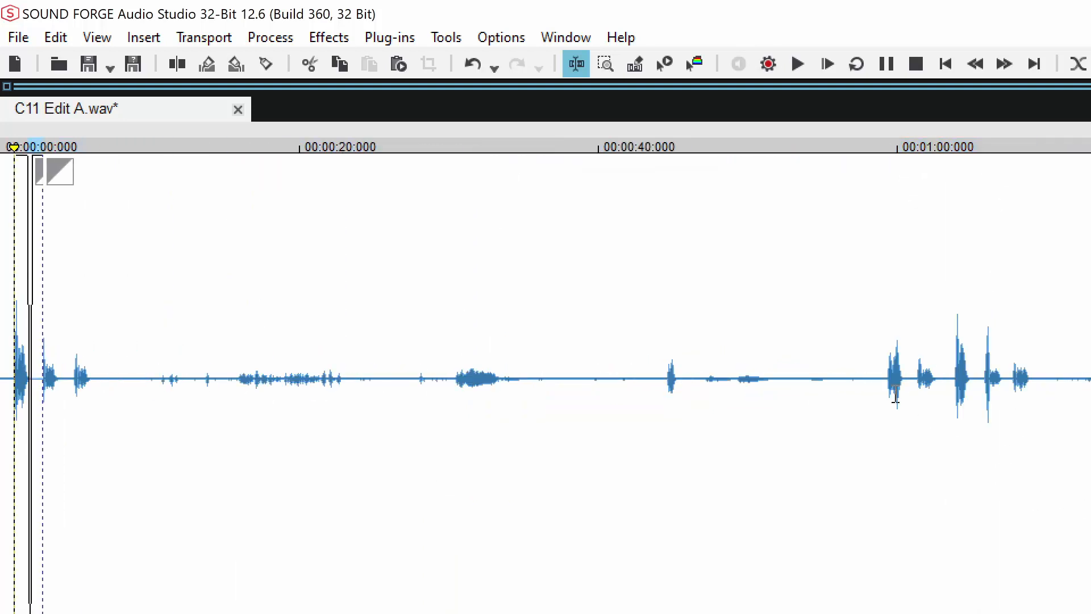
pyautogui.click(909, 374)
pyautogui.scroll(2, 1018, 460)
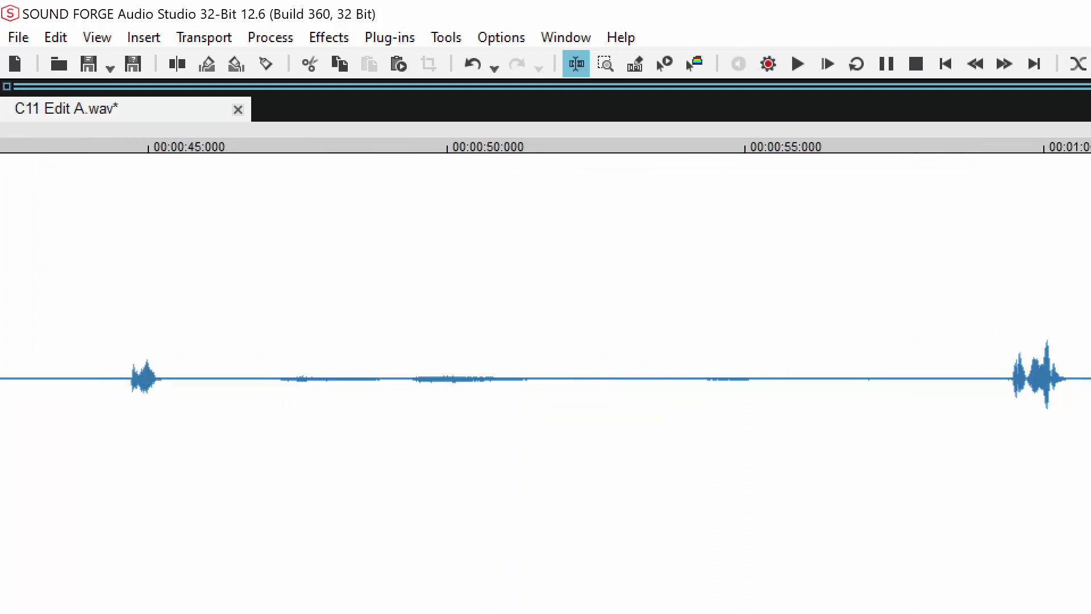
pyautogui.scroll(3, 545, 379)
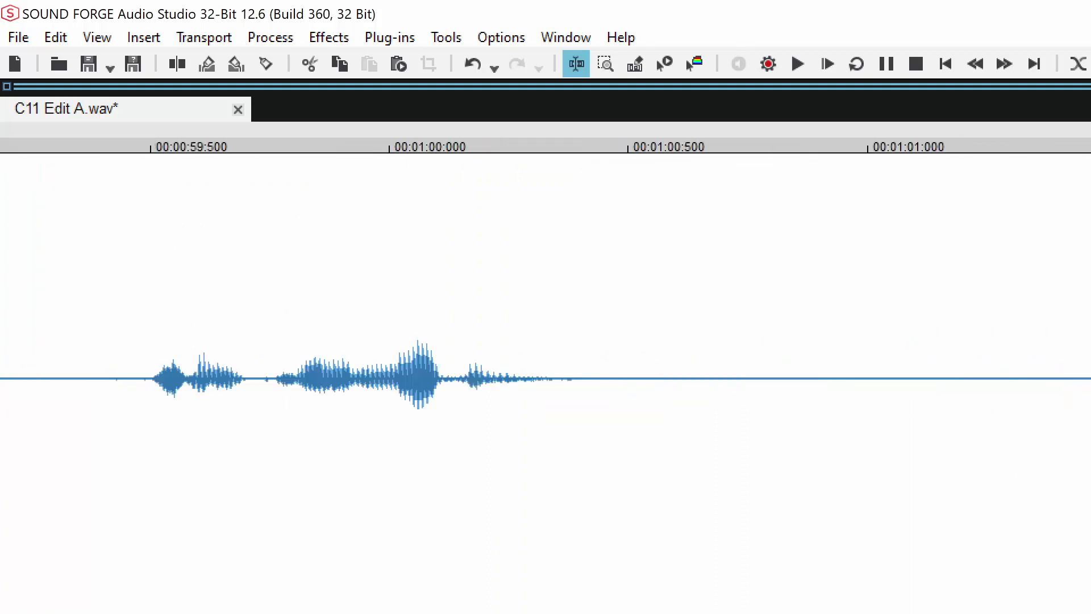
pyautogui.scroll(-2, 546, 379)
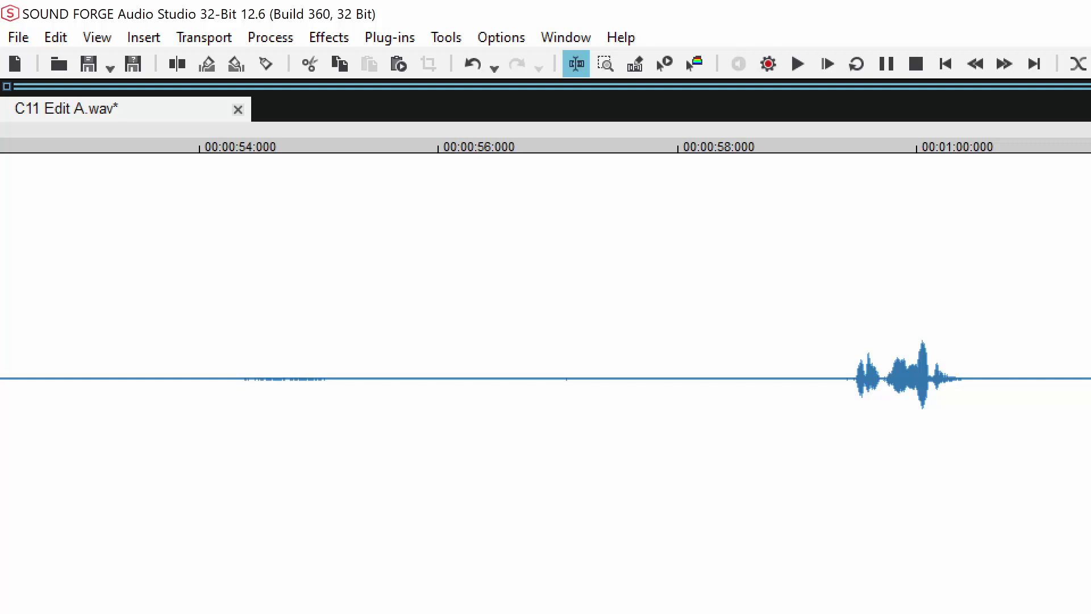
pyautogui.hscroll(3, 546, 377)
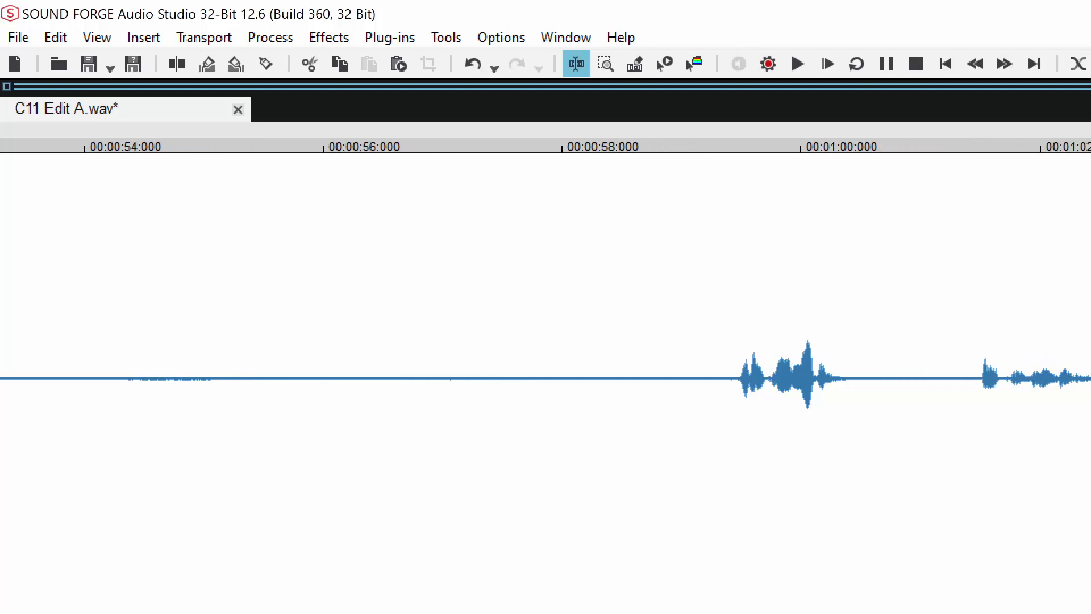
pyautogui.moveTo(1090, 578); pyautogui.dragTo(659, 578)
pyautogui.scroll(-2, 794, 570)
pyautogui.scroll(-1, 910, 597)
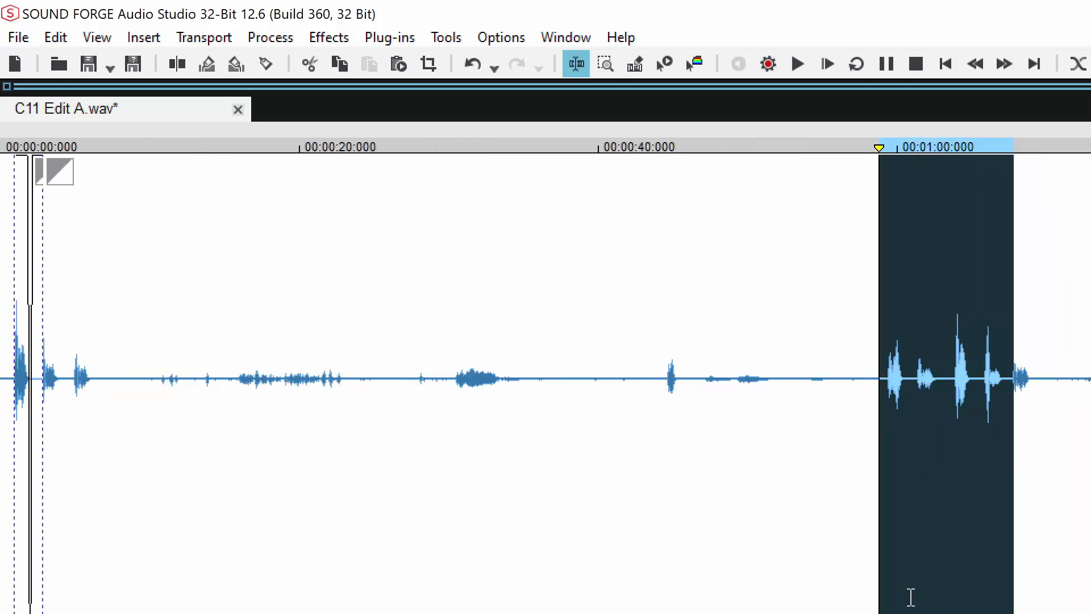
pyautogui.moveTo(873, 596); pyautogui.dragTo(43, 604)
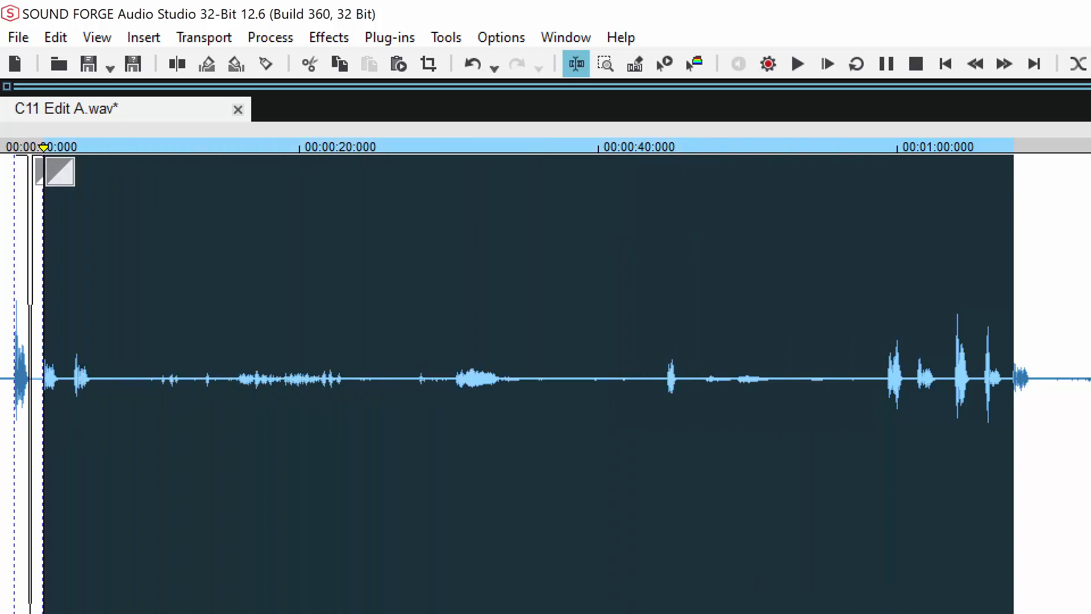
pyautogui.press('Delete')
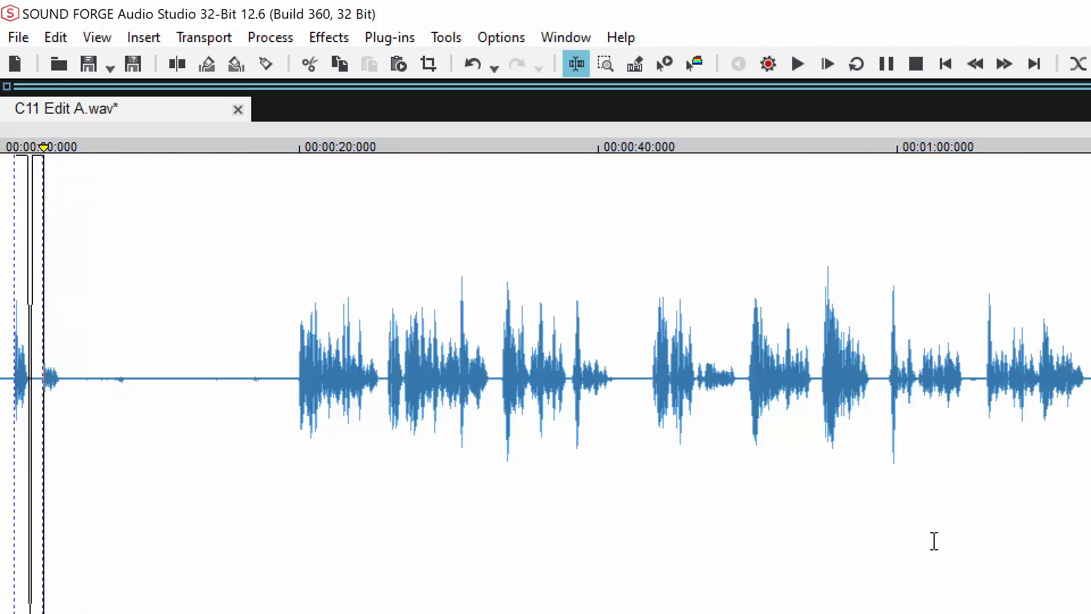
# - Play the opening to check the pause between the first phrase and the phrase that follows it
pyautogui.scroll(5, 251, 383)
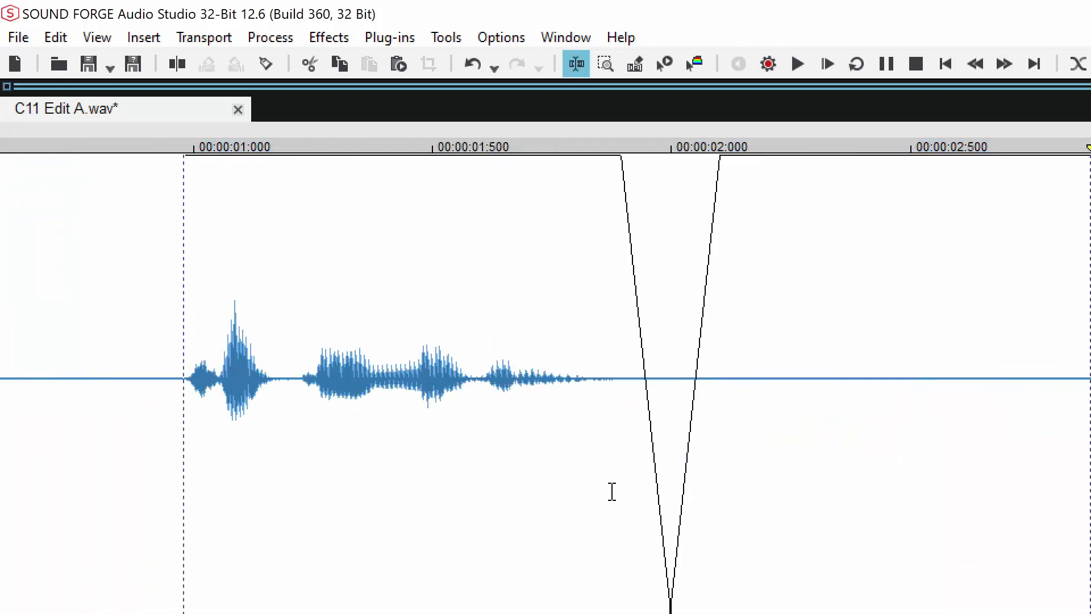
pyautogui.scroll(1, 1083, 349)
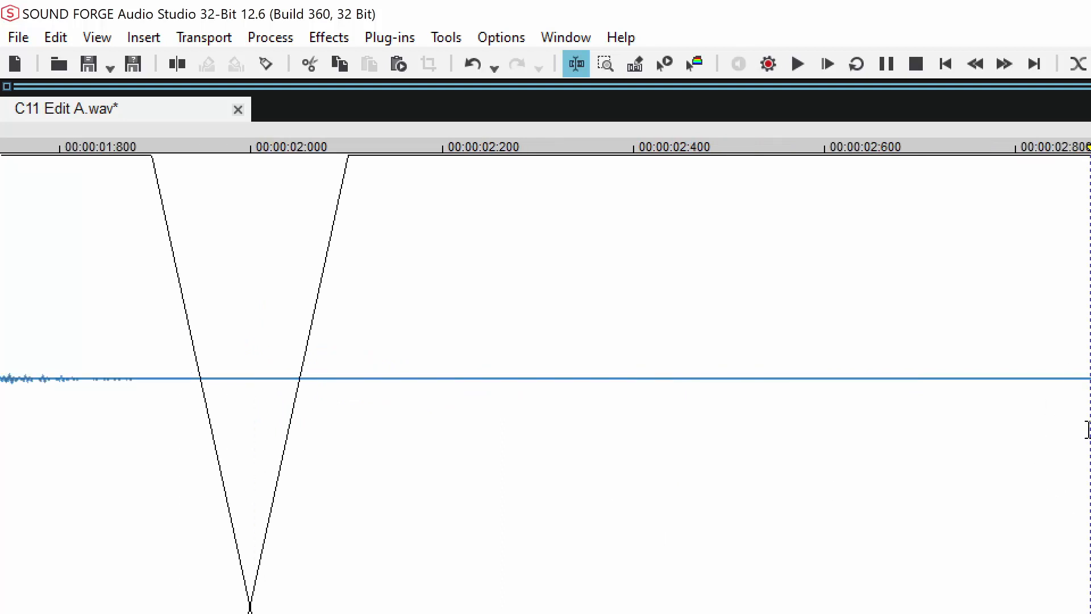
pyautogui.scroll(-1, 805, 404)
pyautogui.scroll(-1, 803, 402)
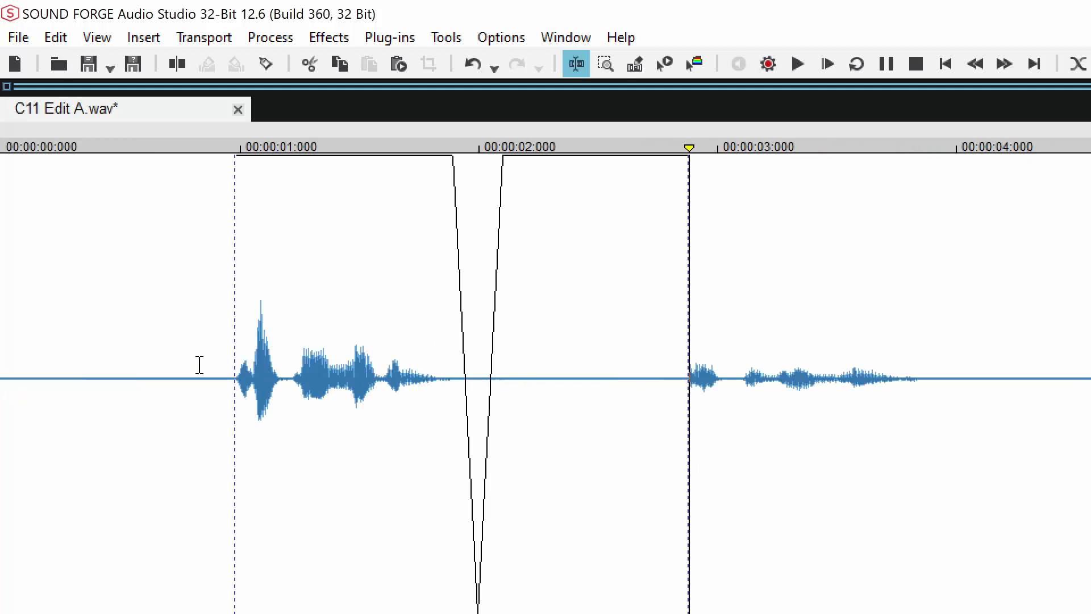
pyautogui.click(163, 371)
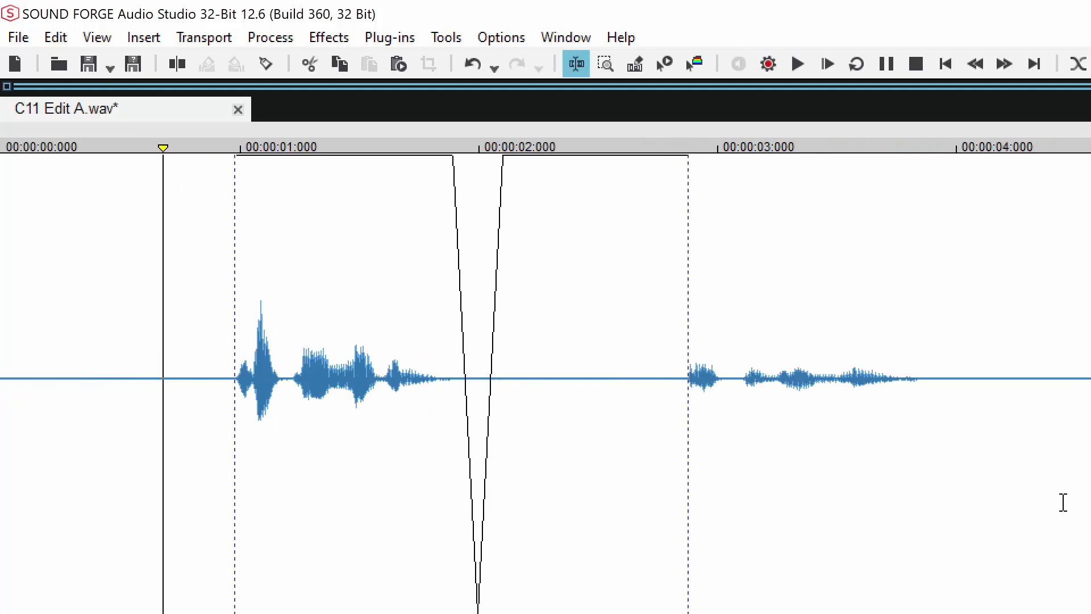
pyautogui.press('space')
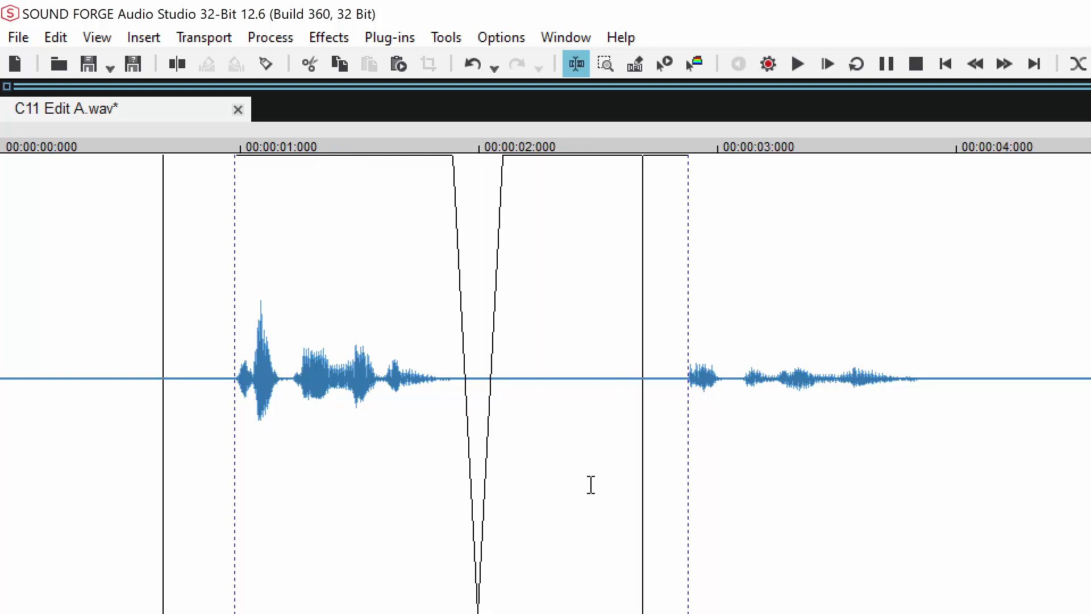
# - Try deleting the silence from 2.416 to 2.879 seconds before the second phrase, play the result and undo the deletion
pyautogui.moveTo(578, 375); pyautogui.dragTo(677, 463)
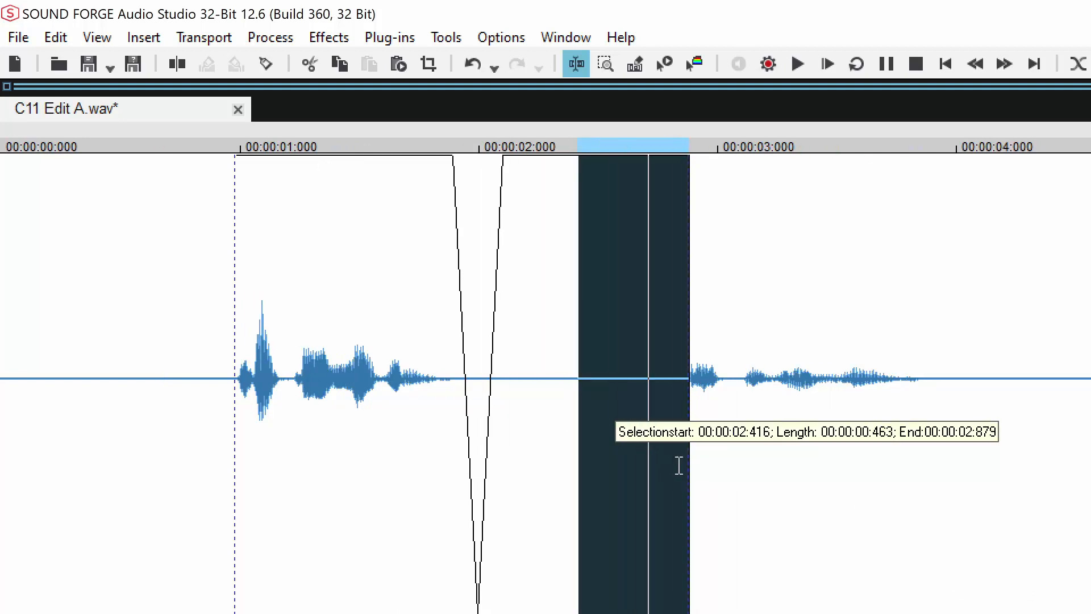
pyautogui.press('Delete')
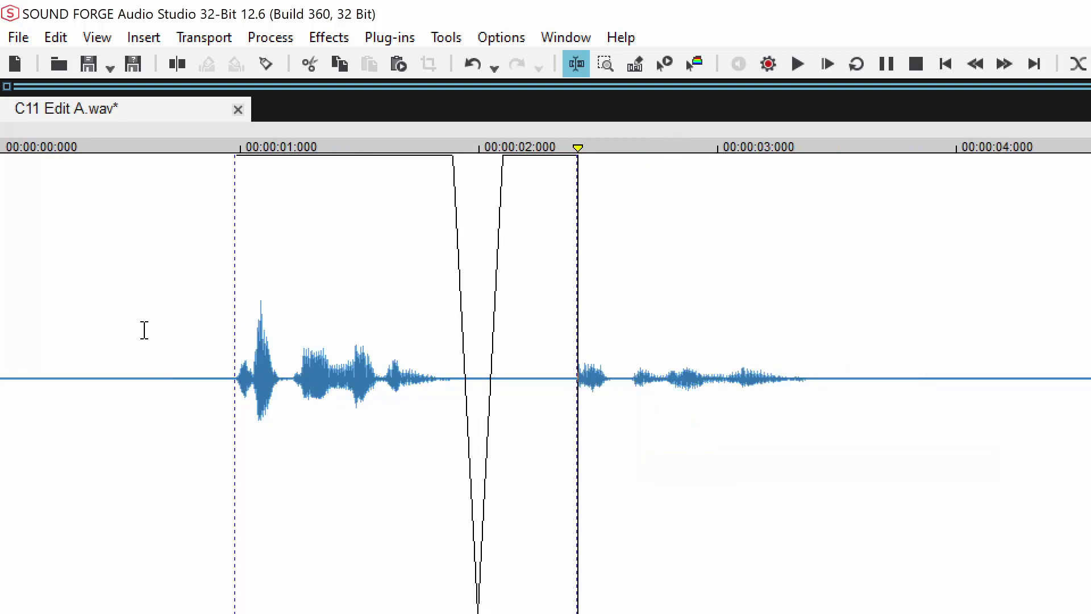
pyautogui.click(144, 328)
pyautogui.press('space')
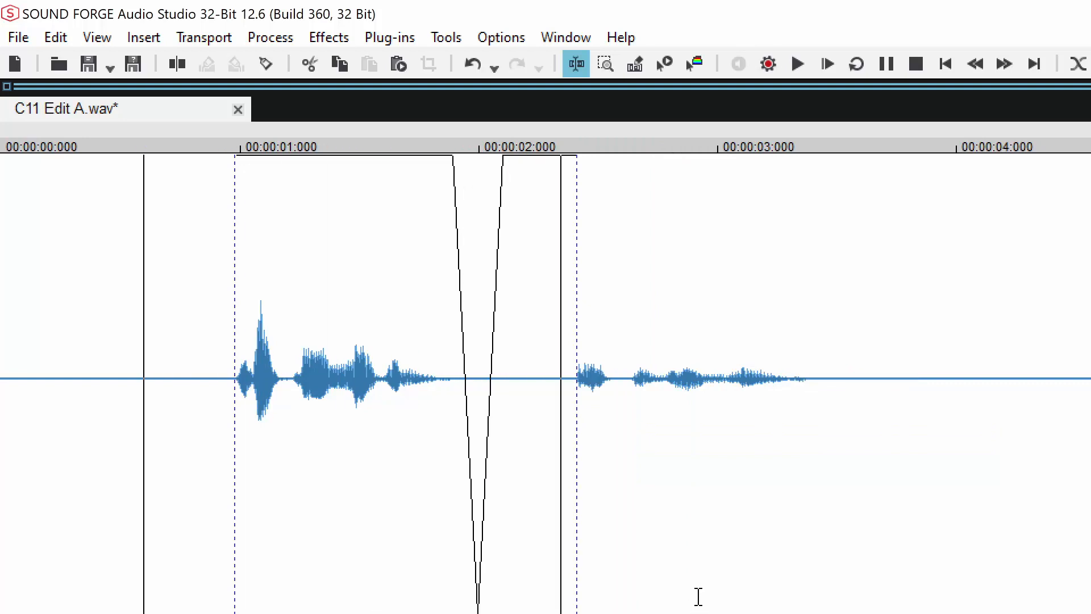
pyautogui.press('space')
pyautogui.hotkey('ctrl', 'z')
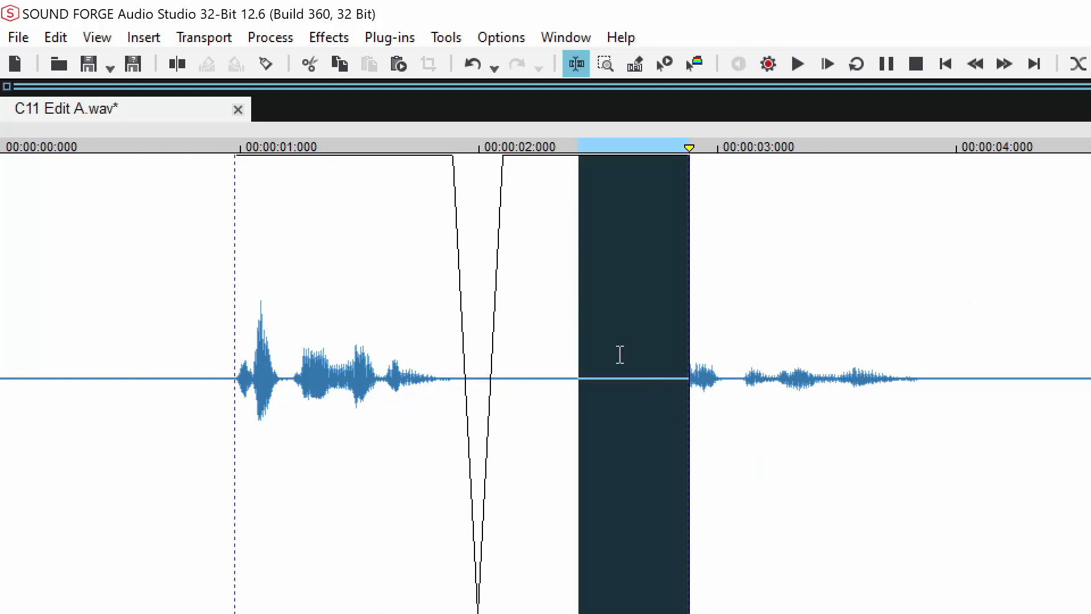
# - Delete the silence from about 2.5 seconds up to the start of the second phrase
pyautogui.moveTo(577, 441); pyautogui.dragTo(602, 455)
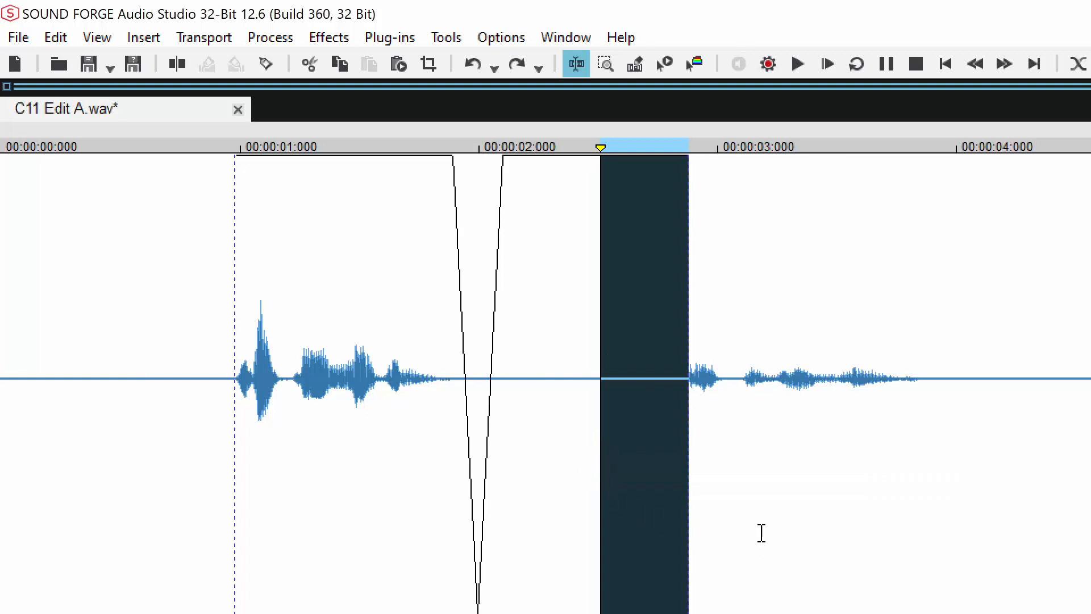
pyautogui.press('Delete')
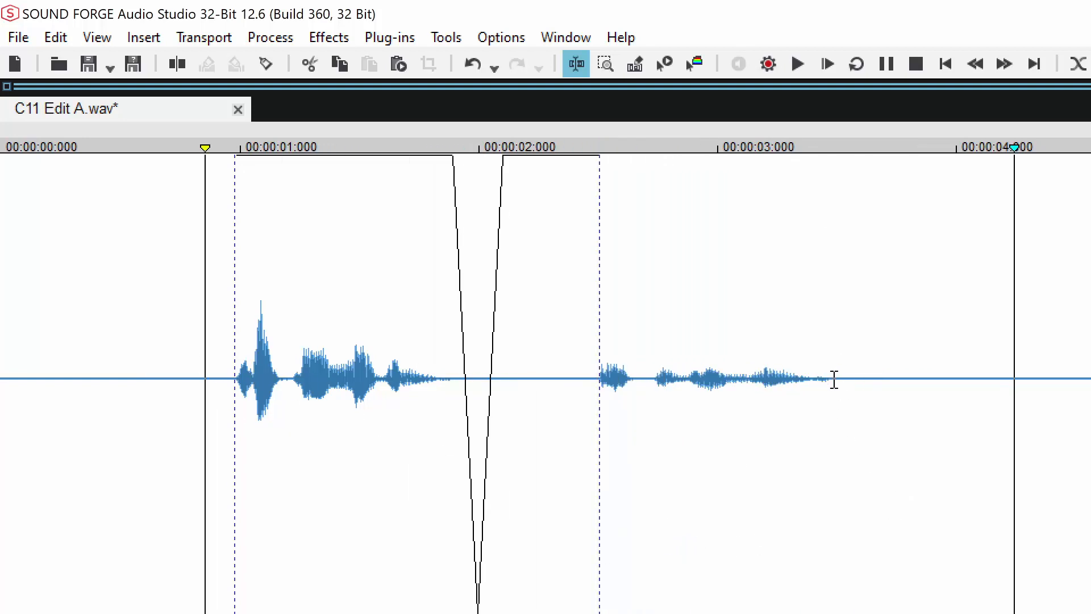
# - Place a separate silence event after the second phrase, starting at 3.5 seconds, and extend its crossfade to about 0.5 seconds
pyautogui.moveTo(838, 380); pyautogui.dragTo(1090, 469)
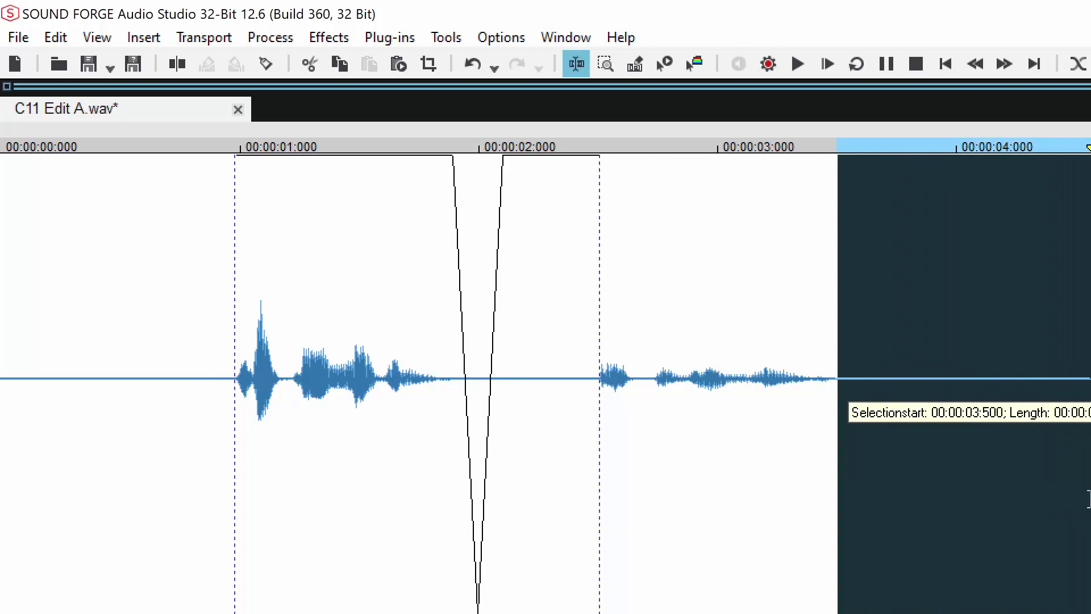
pyautogui.moveTo(1090, 499); pyautogui.dragTo(1088, 500)
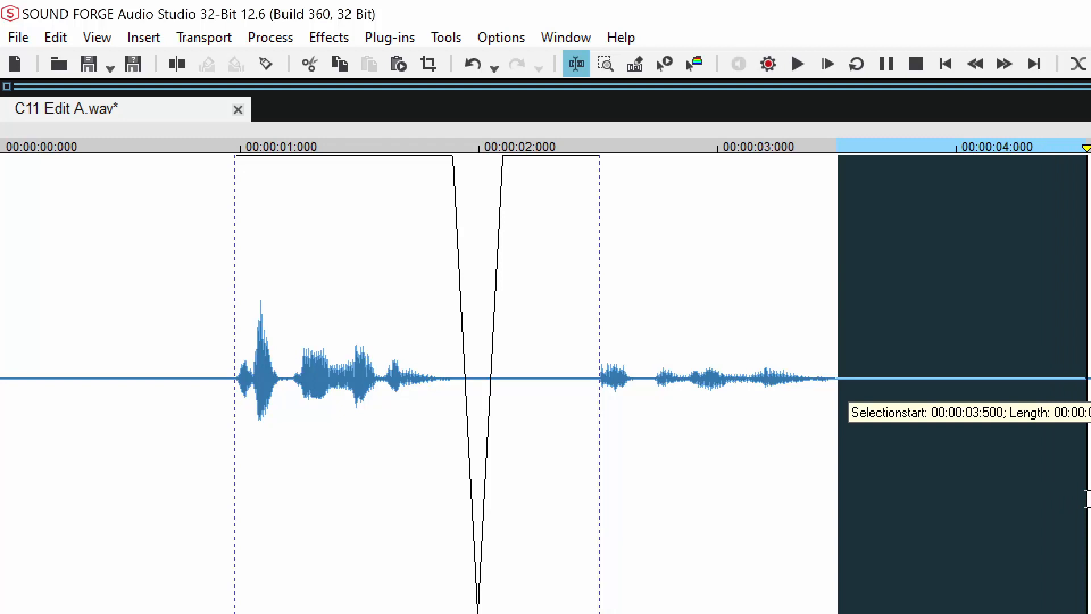
pyautogui.moveTo(1087, 499); pyautogui.dragTo(1090, 499)
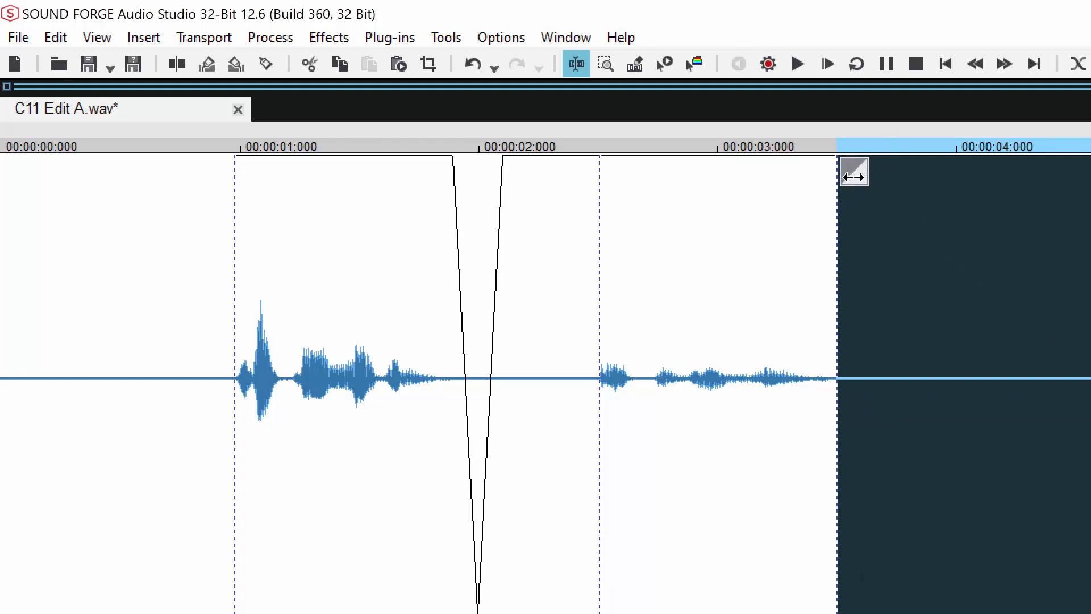
pyautogui.moveTo(852, 171); pyautogui.dragTo(971, 171)
# - Play from just before the second phrase, at about 2.4 seconds, to check the crossfade into the following silence
pyautogui.click(575, 352)
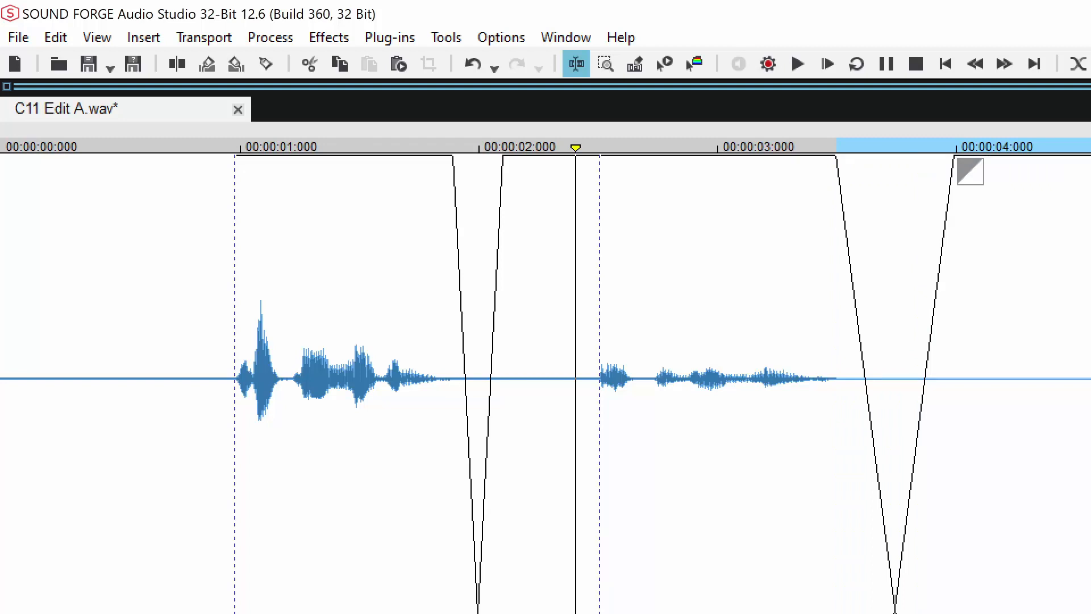
pyautogui.press('space')
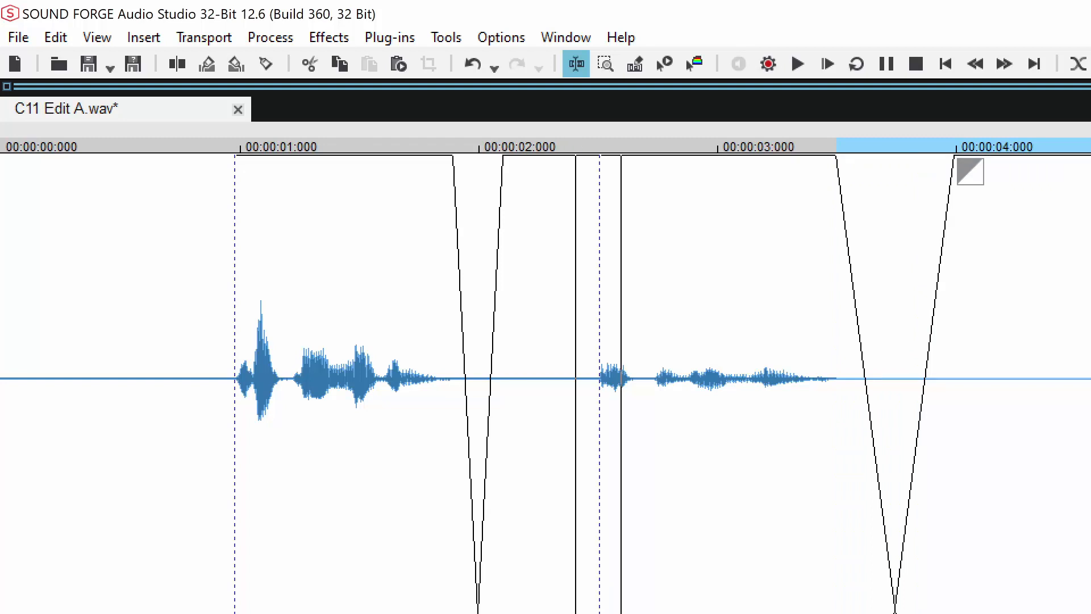
pyautogui.scroll(-2, 729, 604)
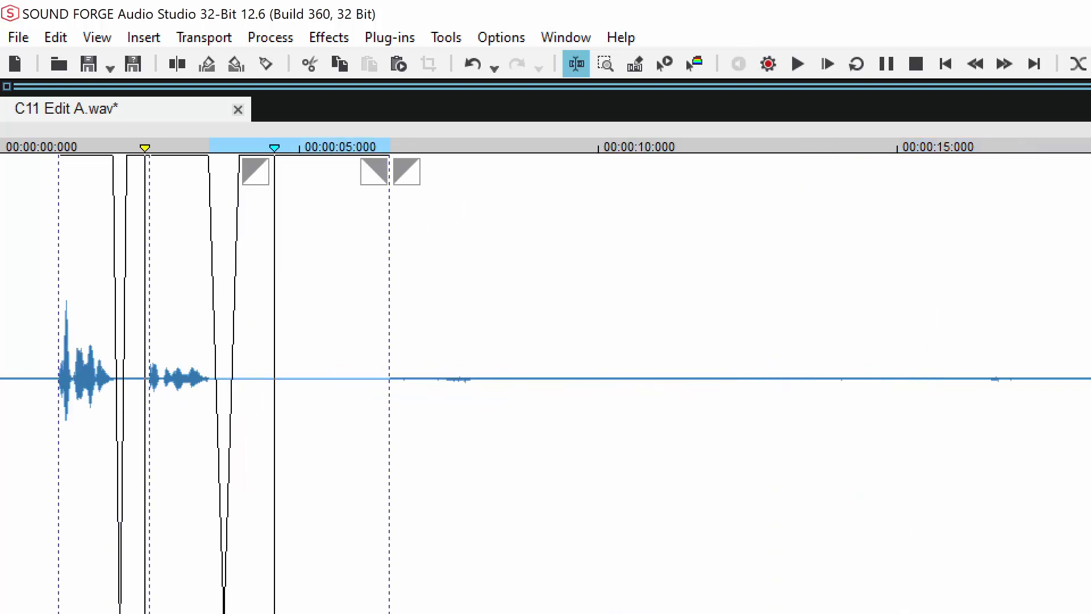
pyautogui.press('space')
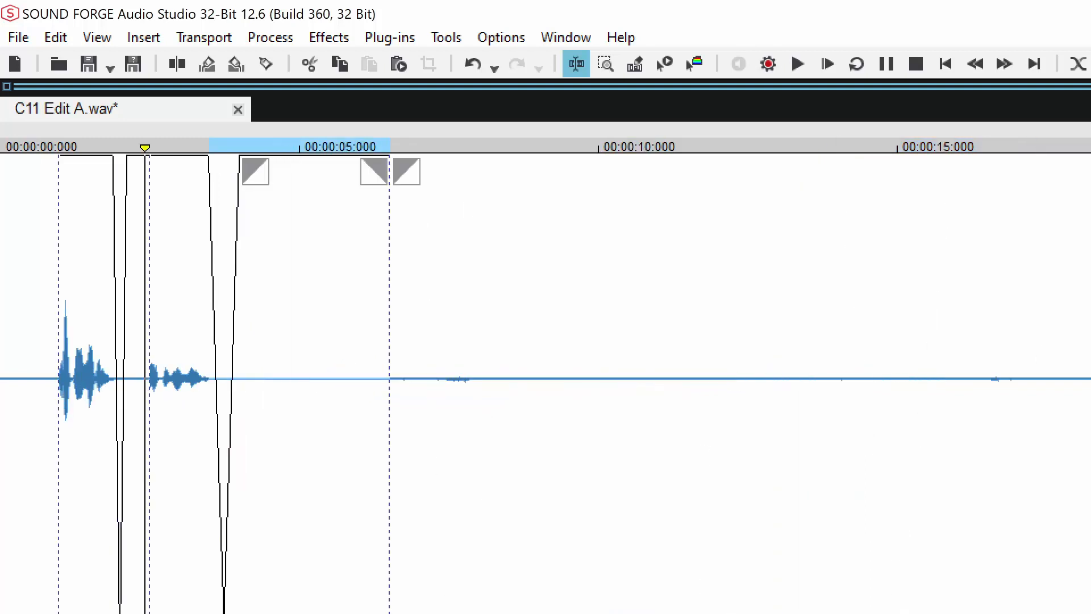
# - Delete the noise between the end of the silence event at about 6.5 seconds and the start of the next phrase
pyautogui.moveTo(1080, 577); pyautogui.dragTo(390, 577)
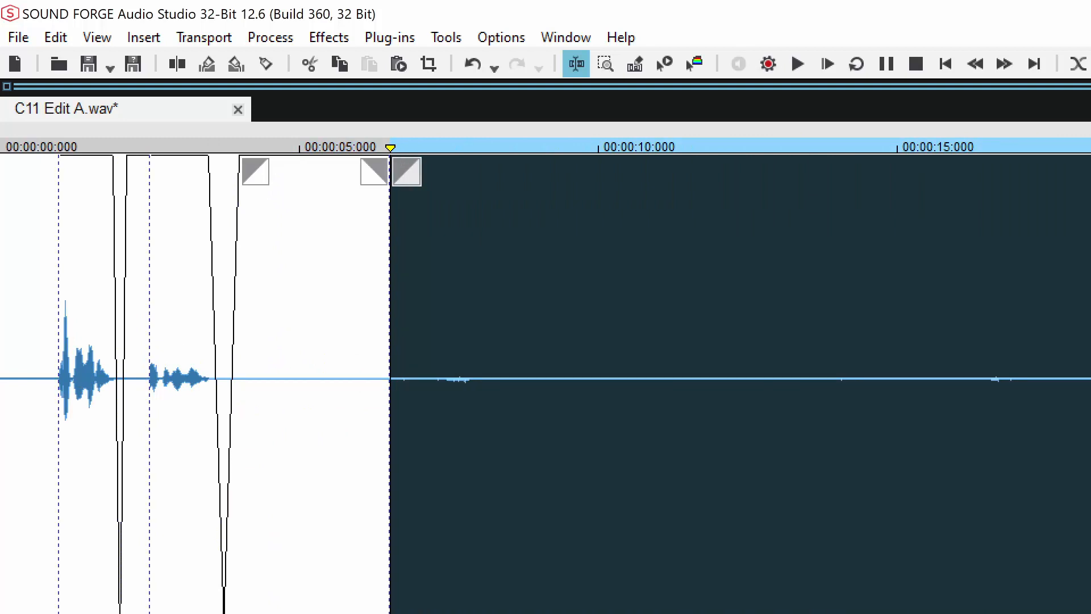
pyautogui.press('Delete')
pyautogui.scroll(2, 477, 470)
pyautogui.scroll(5, 982, 519)
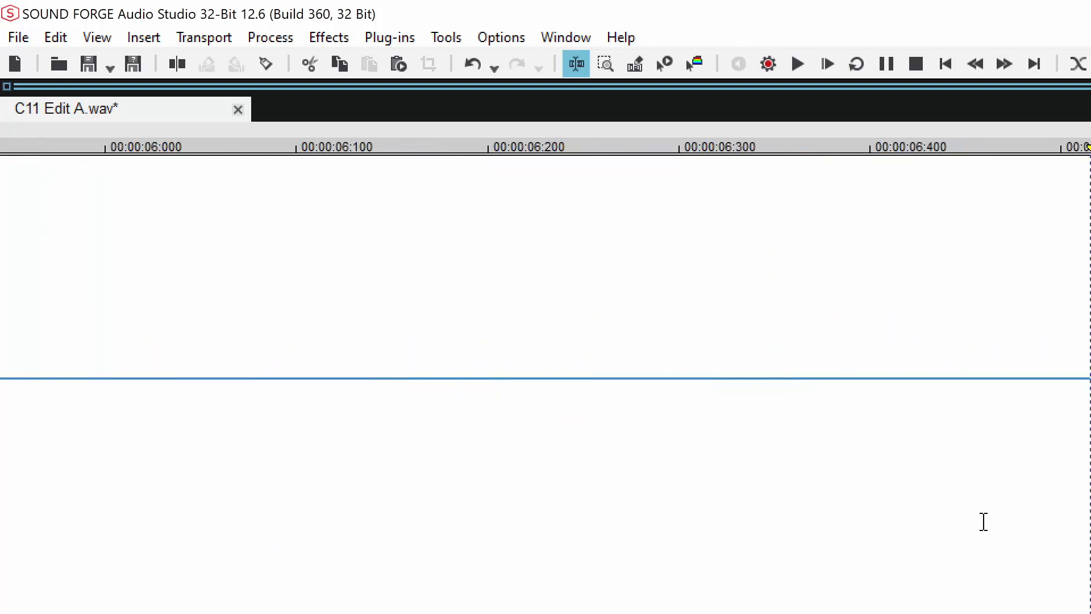
pyautogui.moveTo(1090, 494)
pyautogui.mouseDown()
pyautogui.moveTo(1076, 495)
pyautogui.moveTo(1084, 504)
pyautogui.mouseUp()
pyautogui.press('Delete')
pyautogui.scroll(-5, 546, 385)
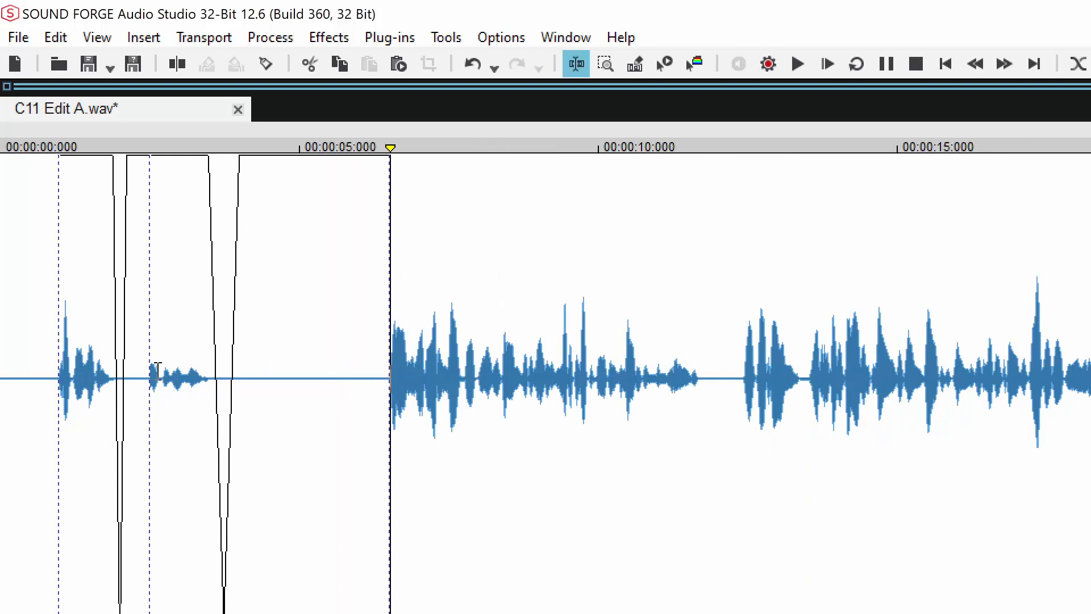
# - Play the opening from just before the first phrase into the third phrase to check the pauses between them
pyautogui.click(46, 372)
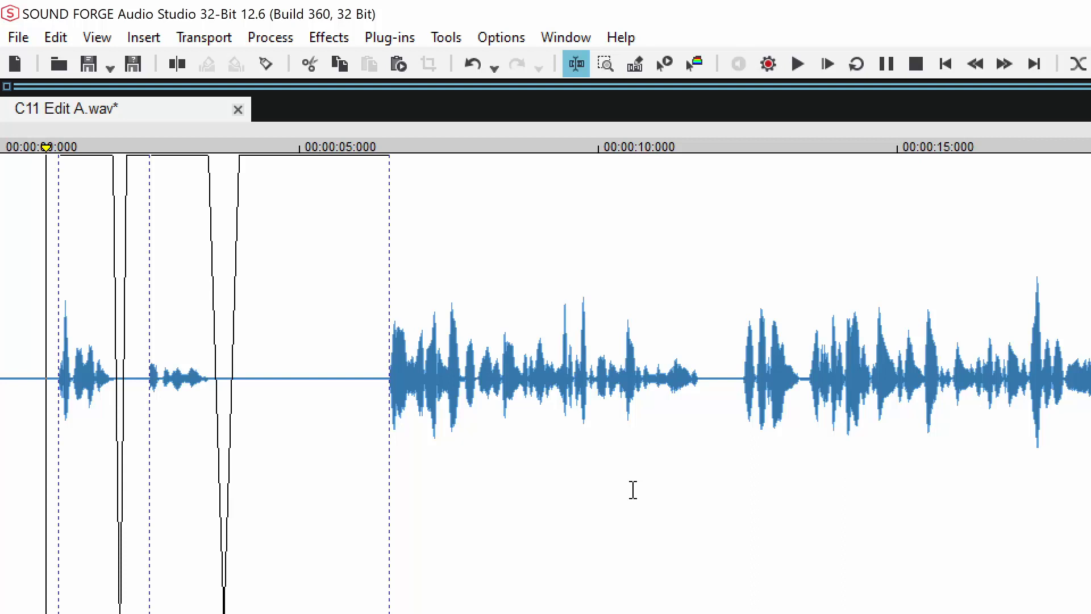
pyautogui.press('space')
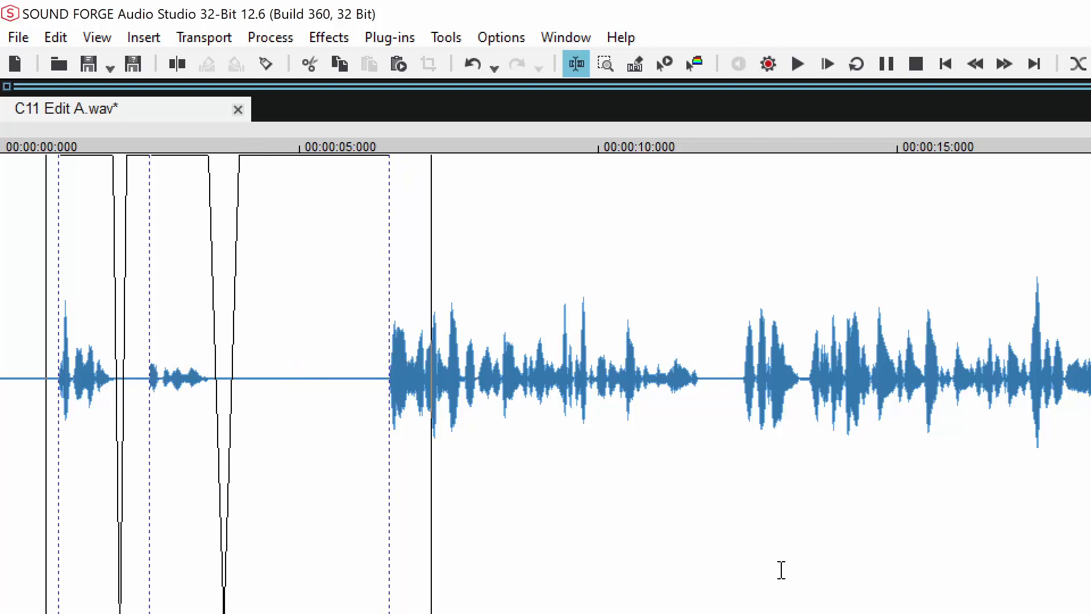
pyautogui.scroll(1, 783, 570)
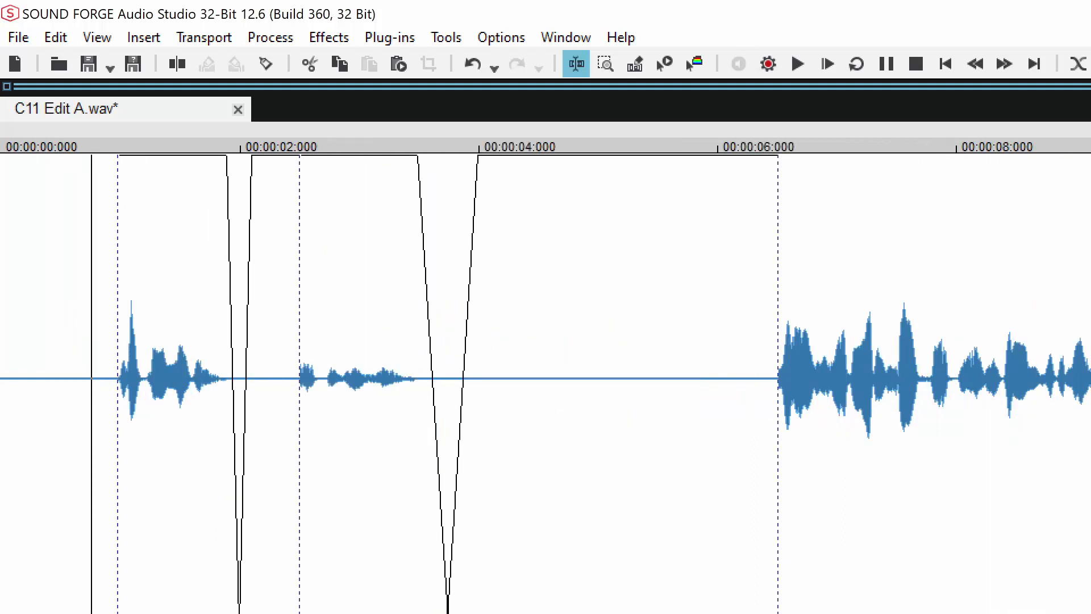
pyautogui.scroll(2, 784, 569)
pyautogui.scroll(-1, 545, 375)
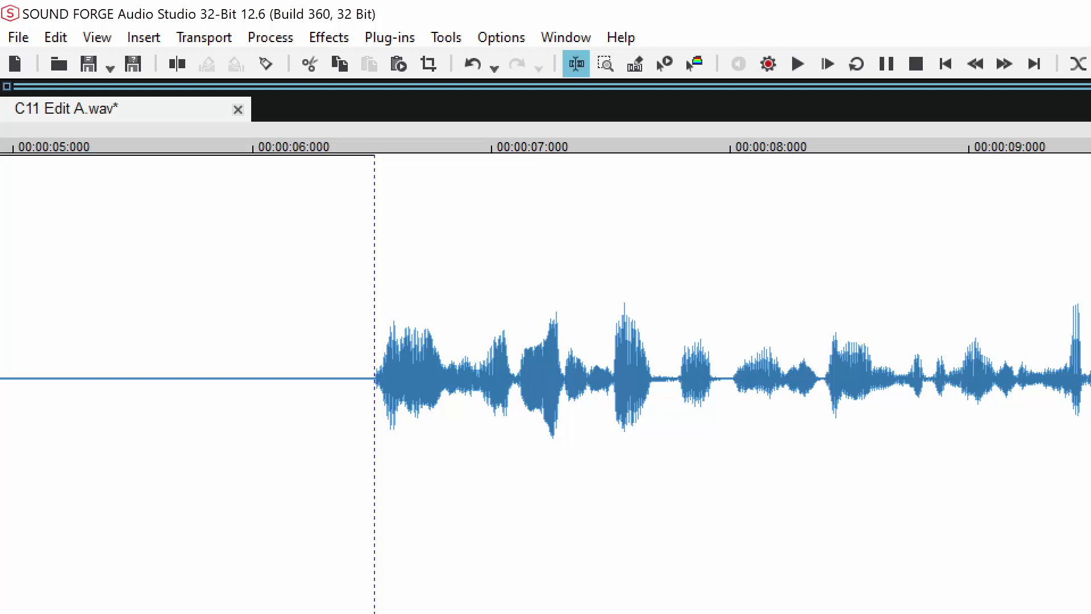
# - Raise the system playback volume to 78
pyautogui.hscroll(5, 545, 375)
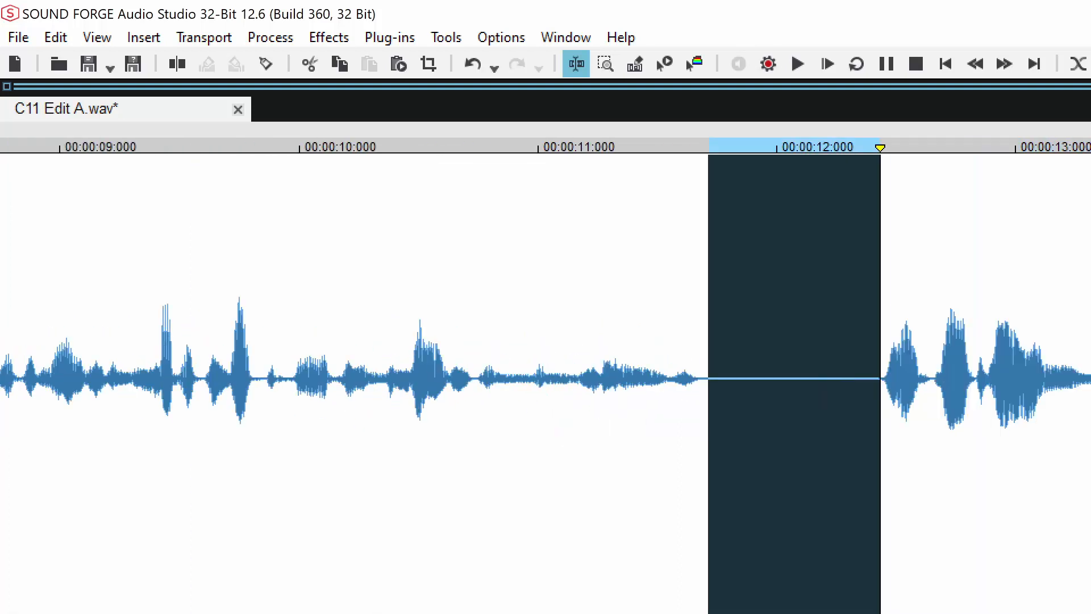
pyautogui.press('XF86AudioRaiseVolume')
pyautogui.press('XF86AudioRaiseVolume')
pyautogui.press('XF86AudioRaiseVolume')
pyautogui.press('XF86AudioRaiseVolume')
pyautogui.press('XF86AudioRaiseVolume')
pyautogui.press('XF86AudioRaiseVolume')
pyautogui.press('XF86AudioRaiseVolume')
pyautogui.press('XF86AudioRaiseVolume')
pyautogui.press('XF86AudioRaiseVolume')
pyautogui.press('XF86AudioRaiseVolume')
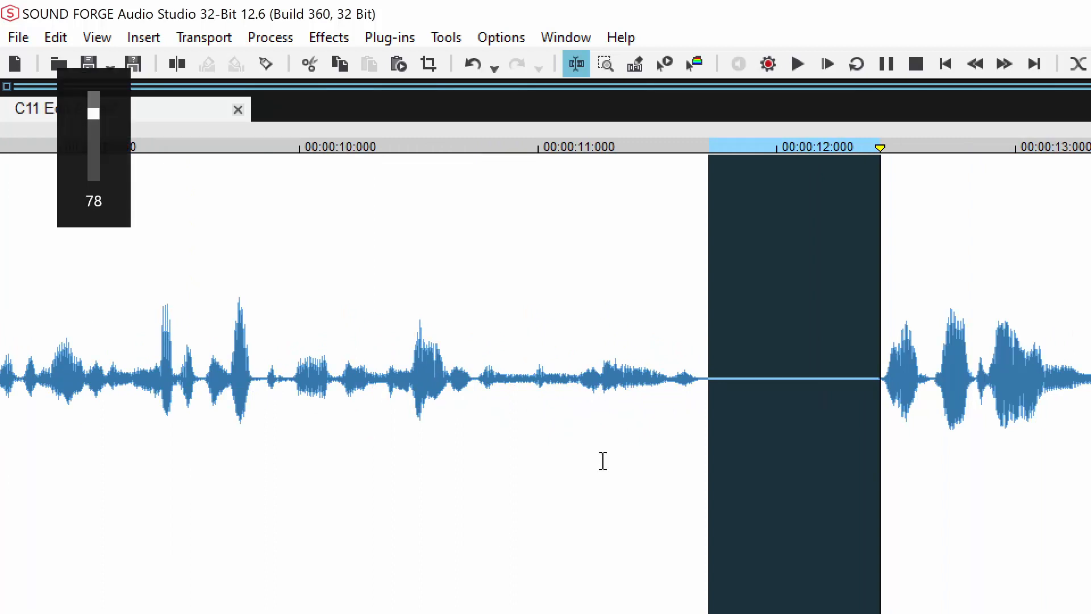
# - Mark the pause from about 11.7 to 12.4 seconds and play the speech leading up to it from about 9.4 seconds
pyautogui.click(313, 364)
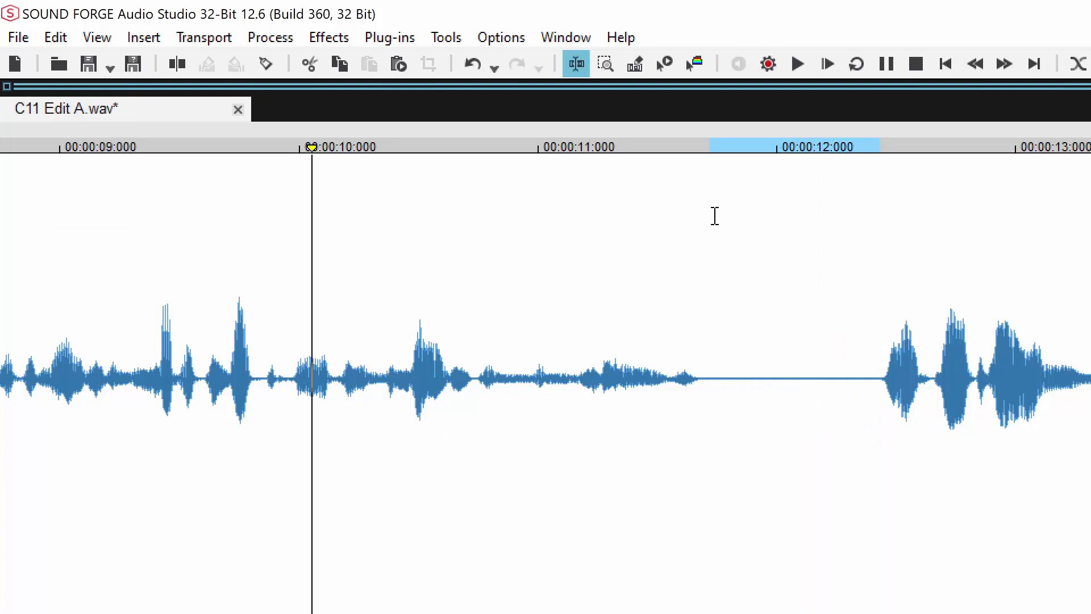
pyautogui.moveTo(708, 380); pyautogui.dragTo(880, 470)
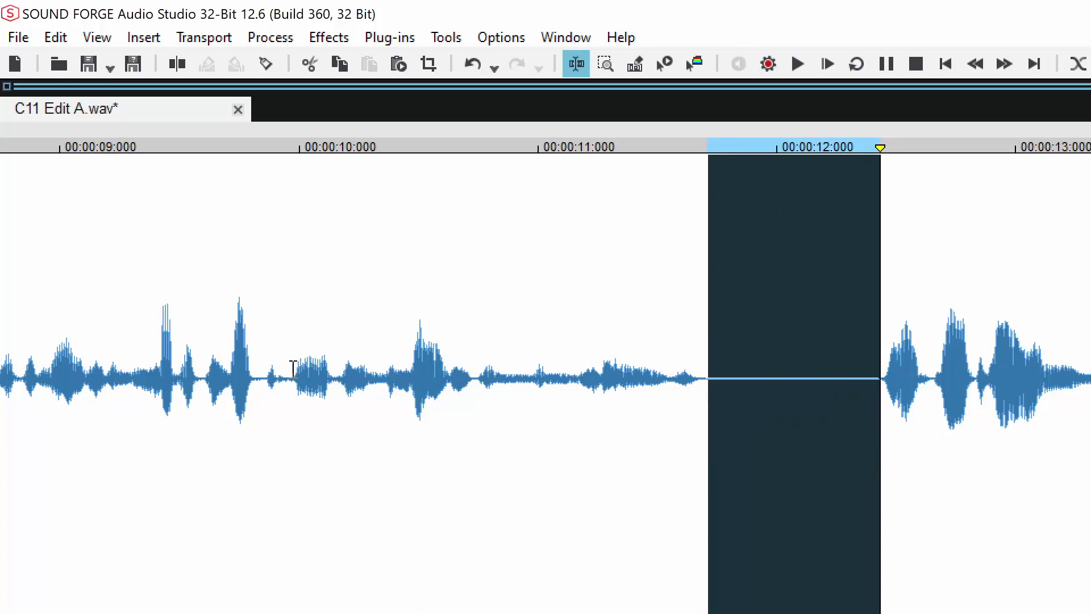
pyautogui.click(155, 319)
pyautogui.press('space')
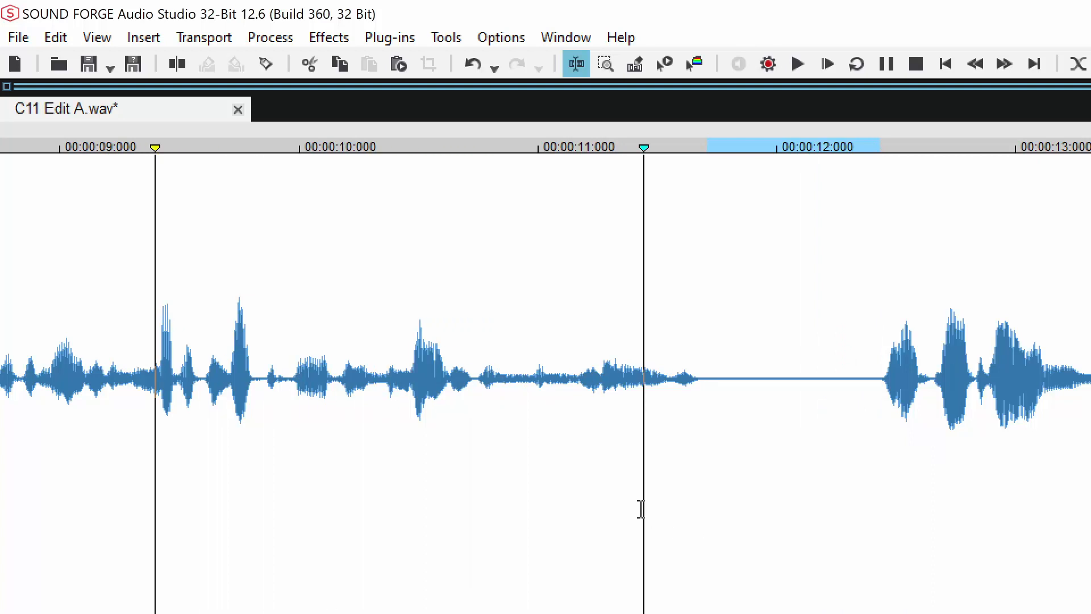
pyautogui.press('space')
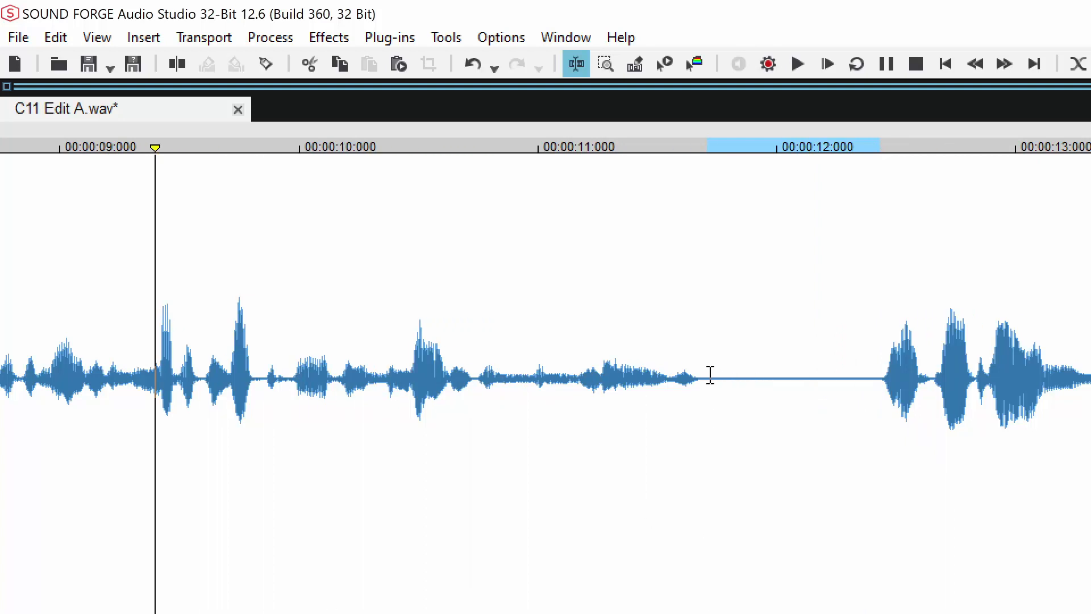
pyautogui.moveTo(710, 375); pyautogui.dragTo(876, 510)
pyautogui.press('space')
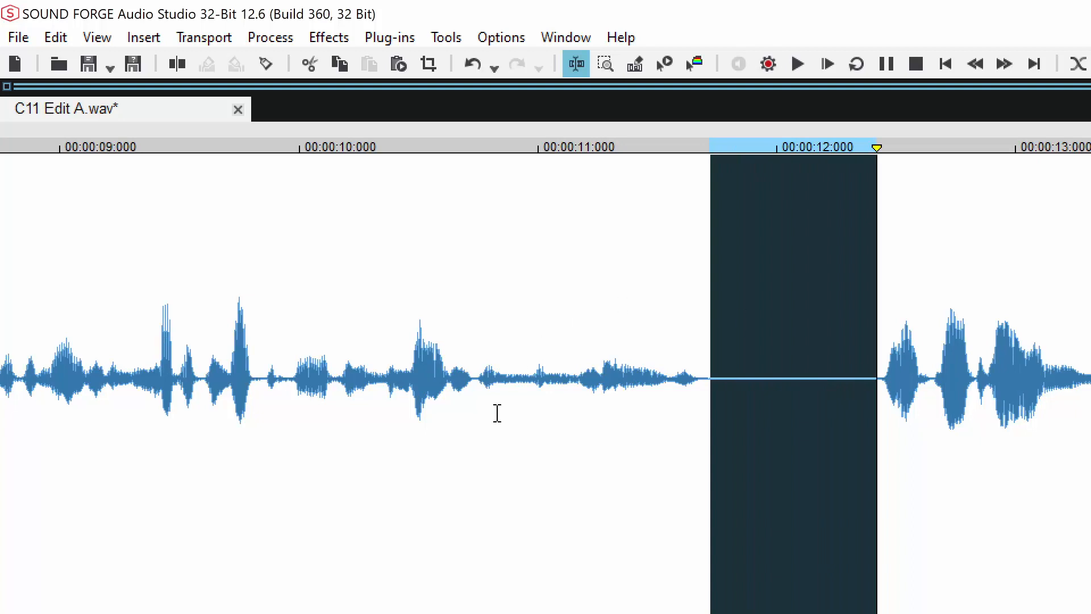
pyautogui.click(437, 343)
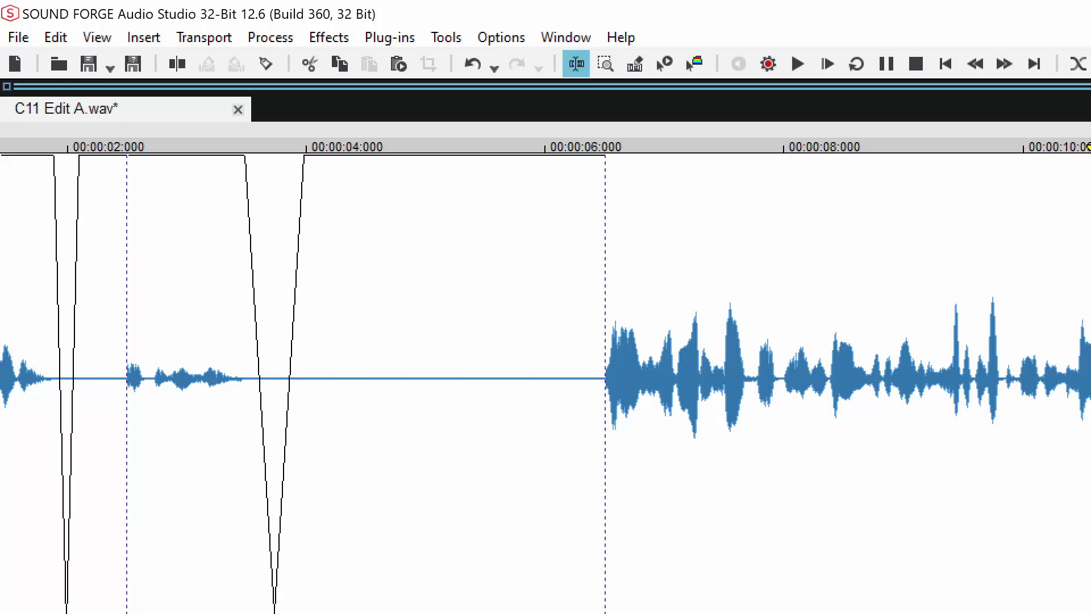
# - Play from about 10.2 seconds and replay from about 16 seconds to check the pause after the phrase ending near 19 seconds
pyautogui.hscroll(2, 546, 378)
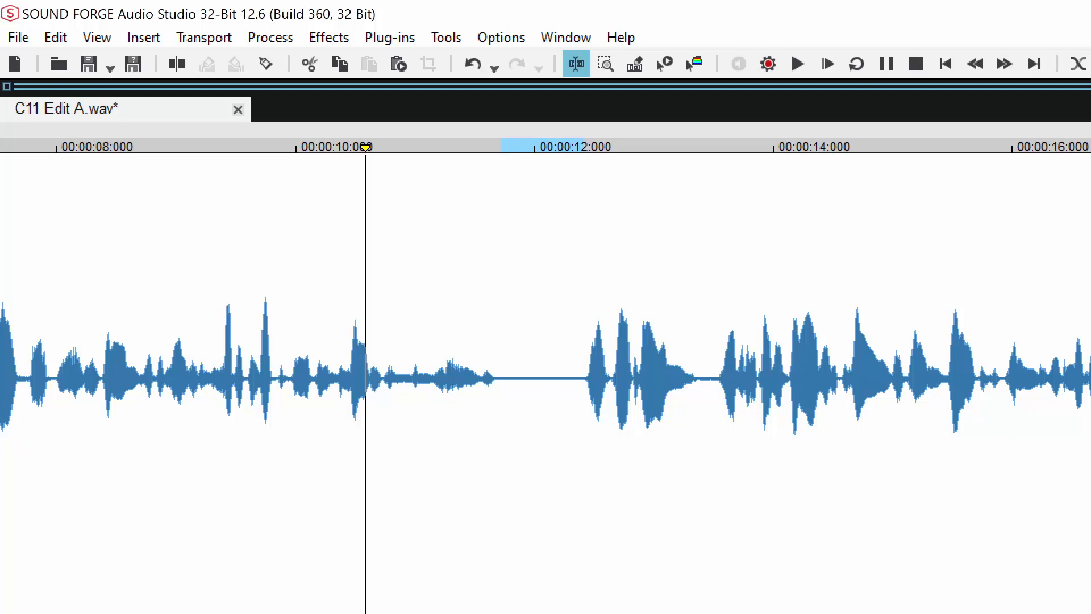
pyautogui.click(316, 369)
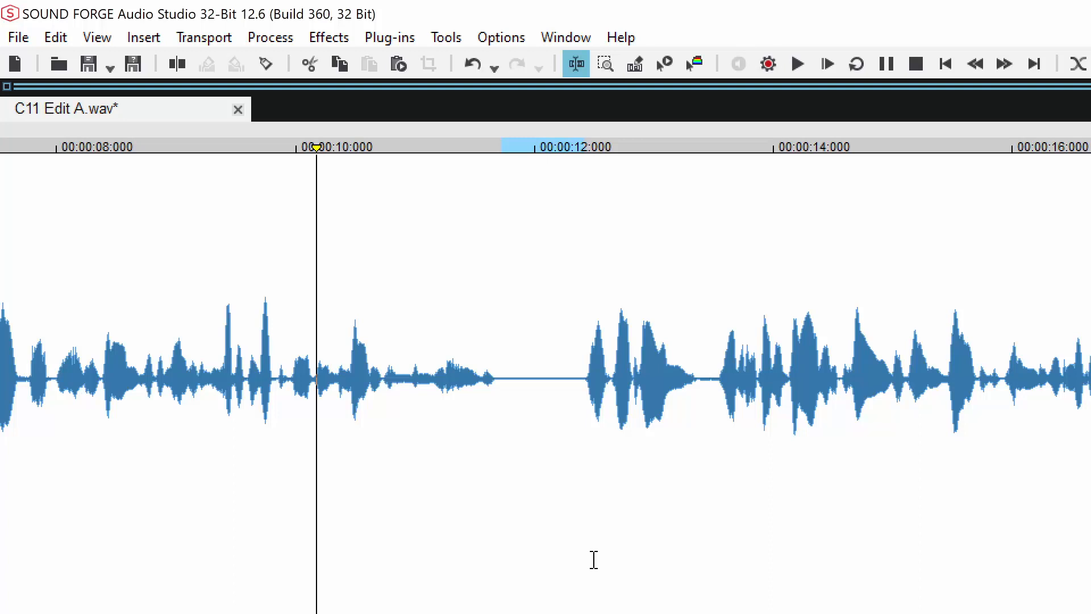
pyautogui.press('space')
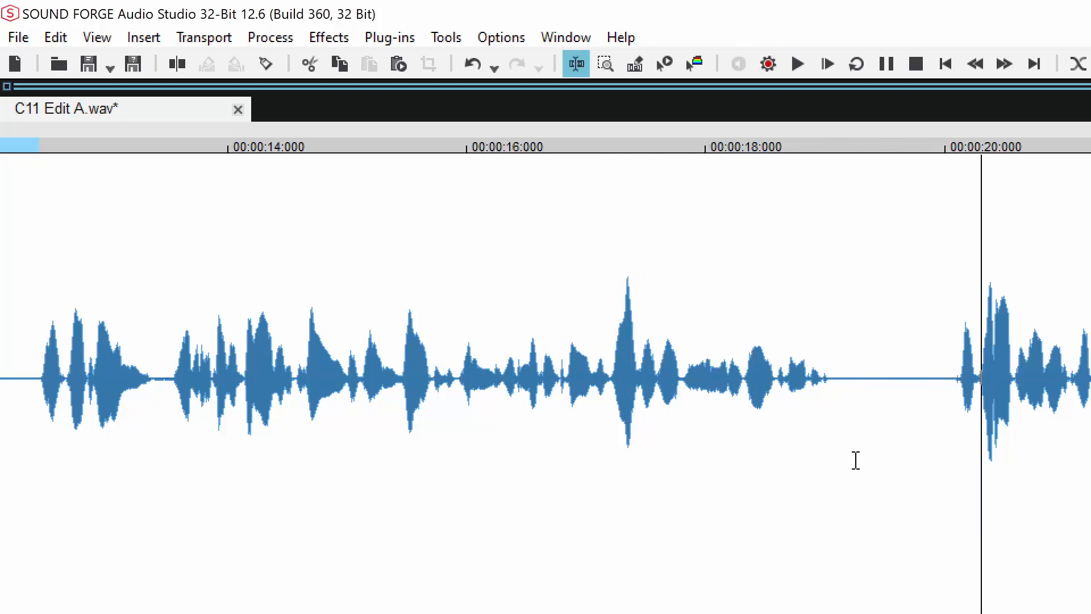
pyautogui.click(837, 377)
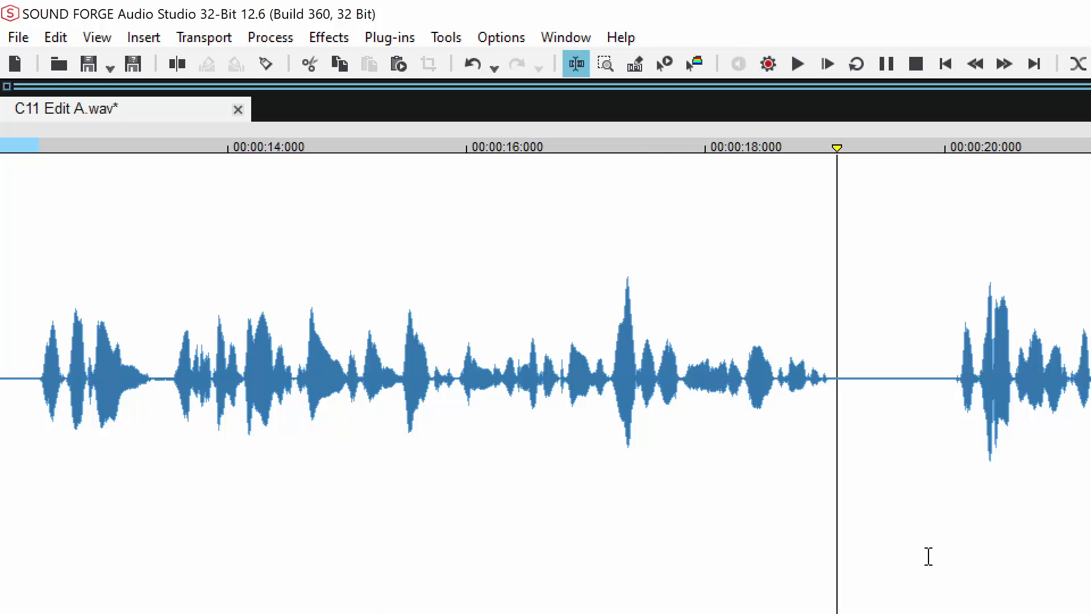
pyautogui.click(569, 366)
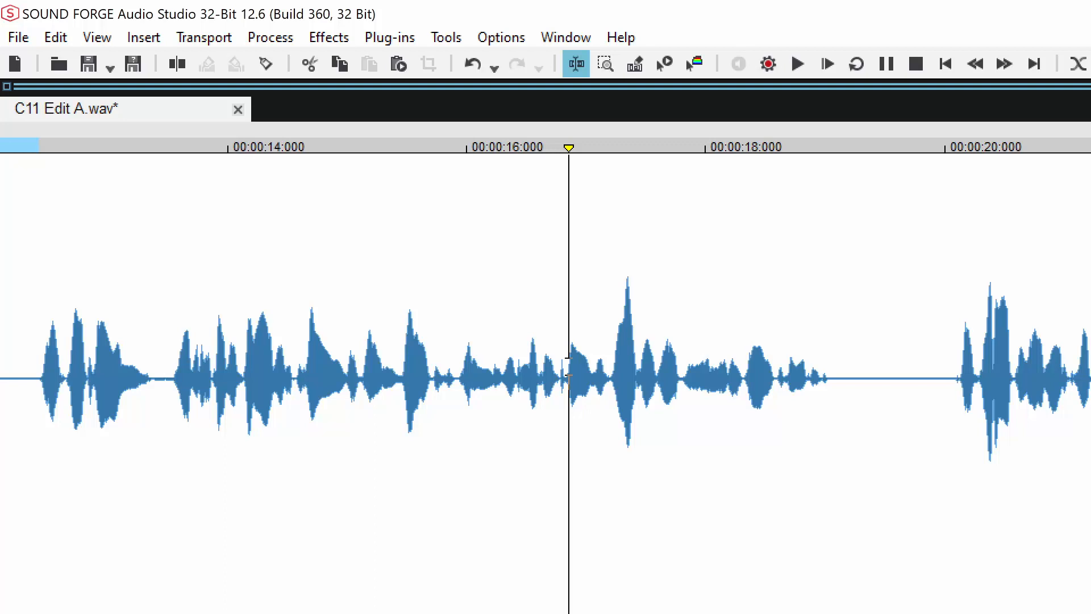
pyautogui.click(464, 374)
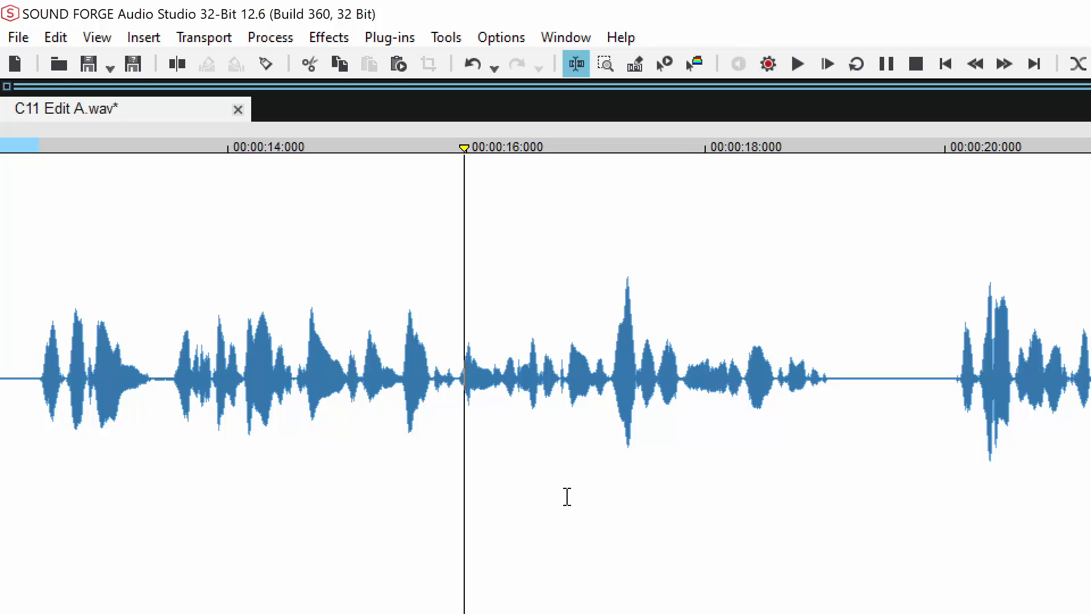
pyautogui.press('space')
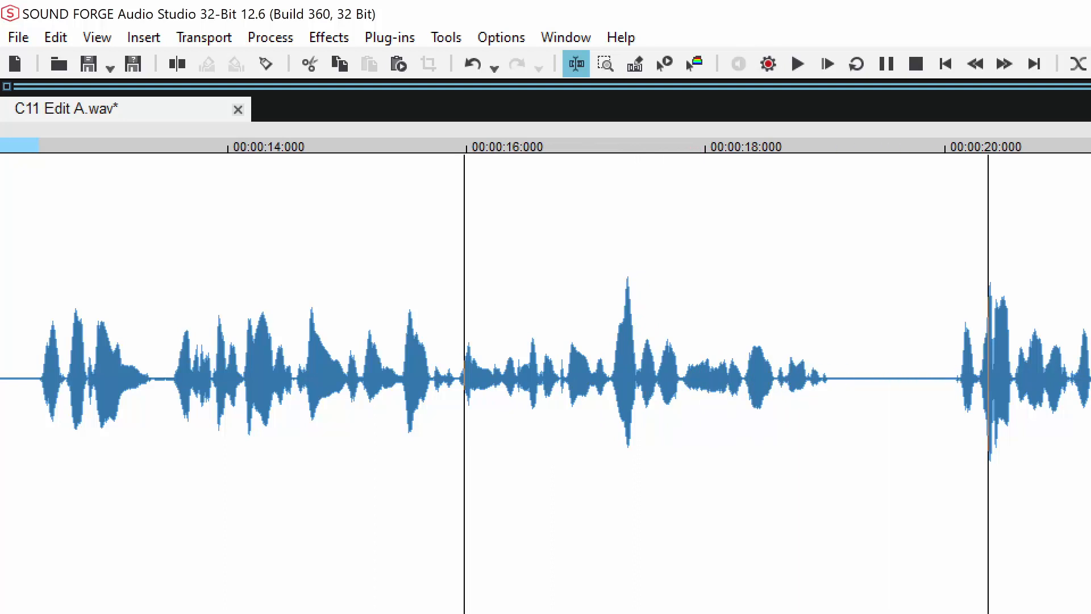
# - Place a silence event with a crossfade in the pause starting at about 19.03 seconds and play from about 17.8 seconds
pyautogui.click(835, 372)
pyautogui.press('Up')
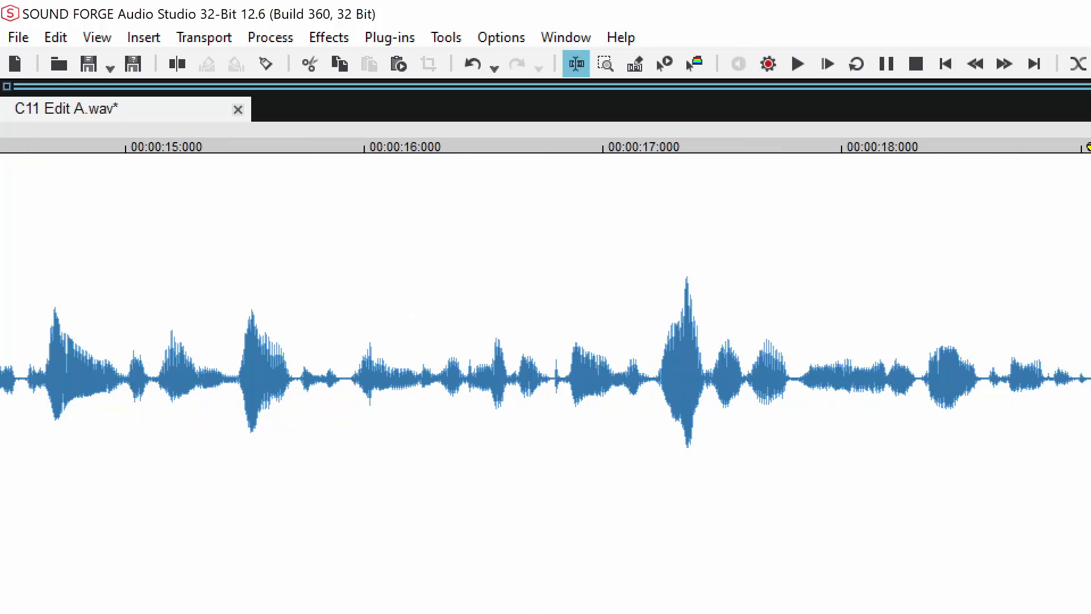
pyautogui.press('Up')
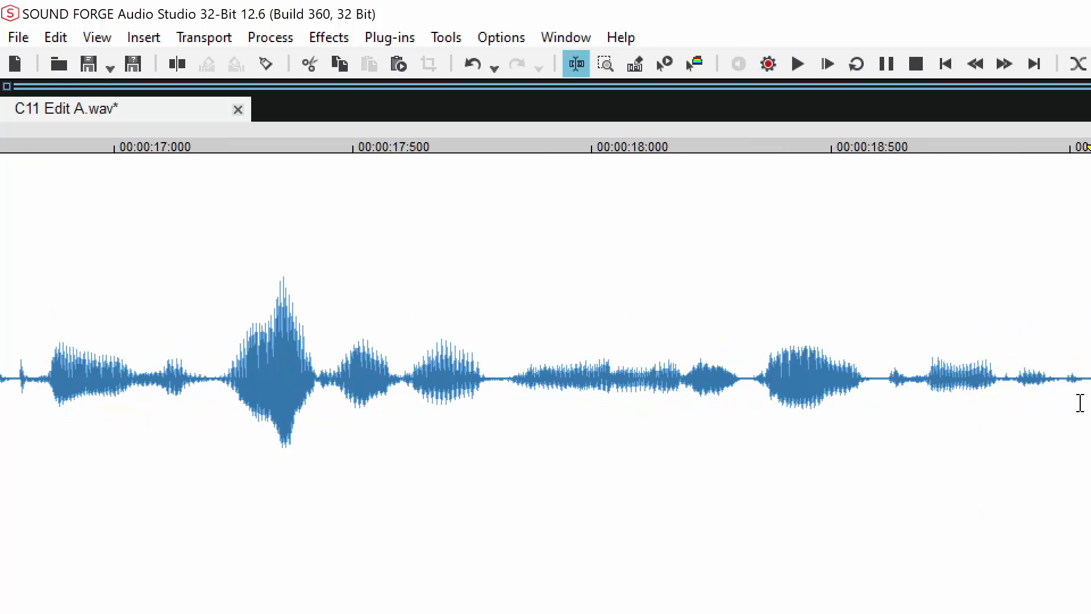
pyautogui.moveTo(1084, 378); pyautogui.dragTo(1090, 377)
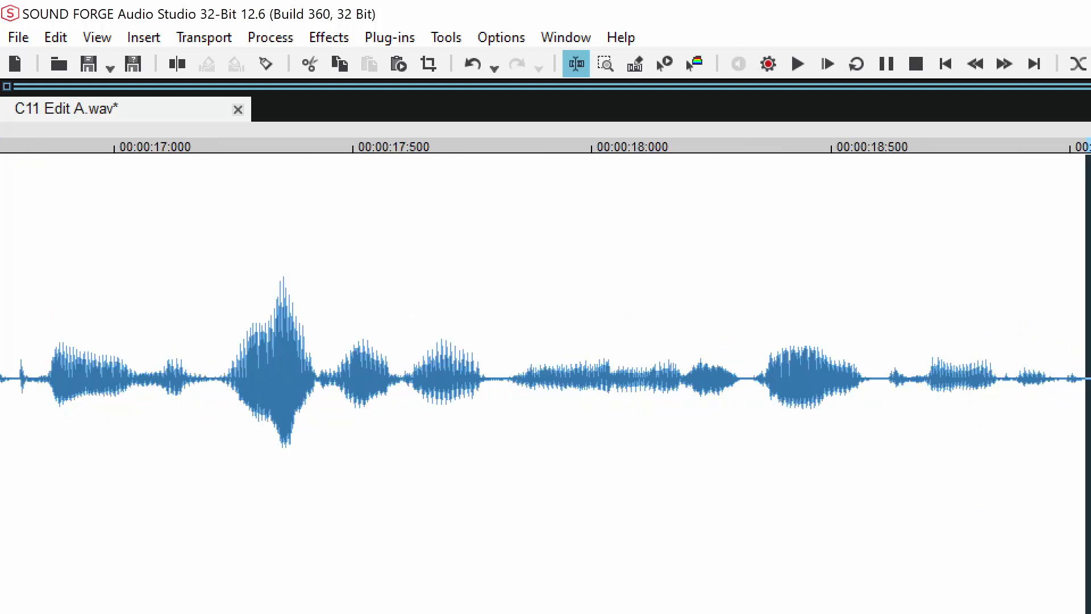
pyautogui.hotkey('shift', 'v')
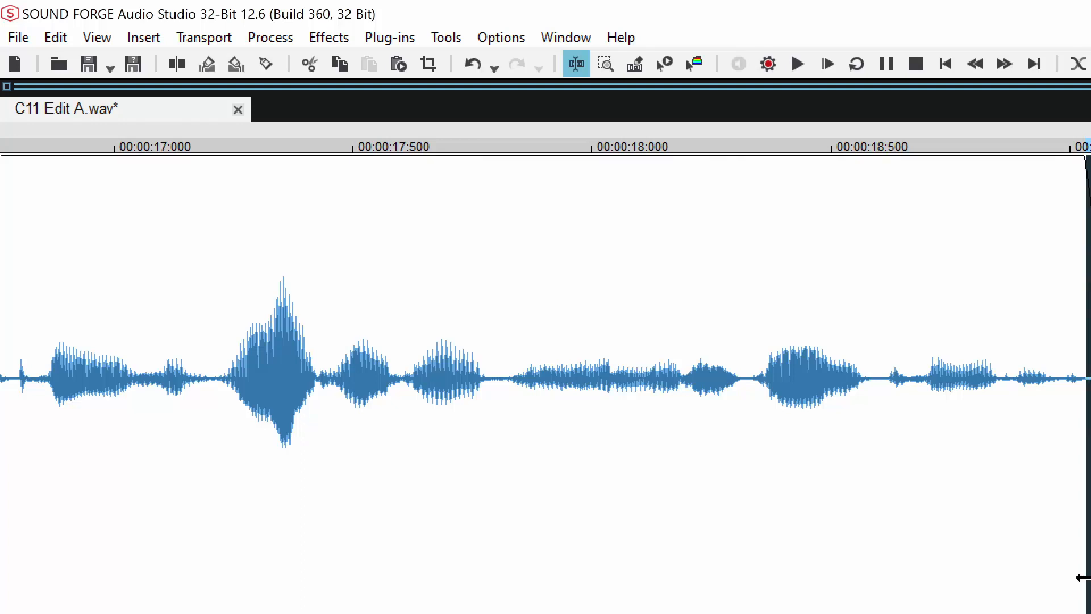
pyautogui.click(1086, 577)
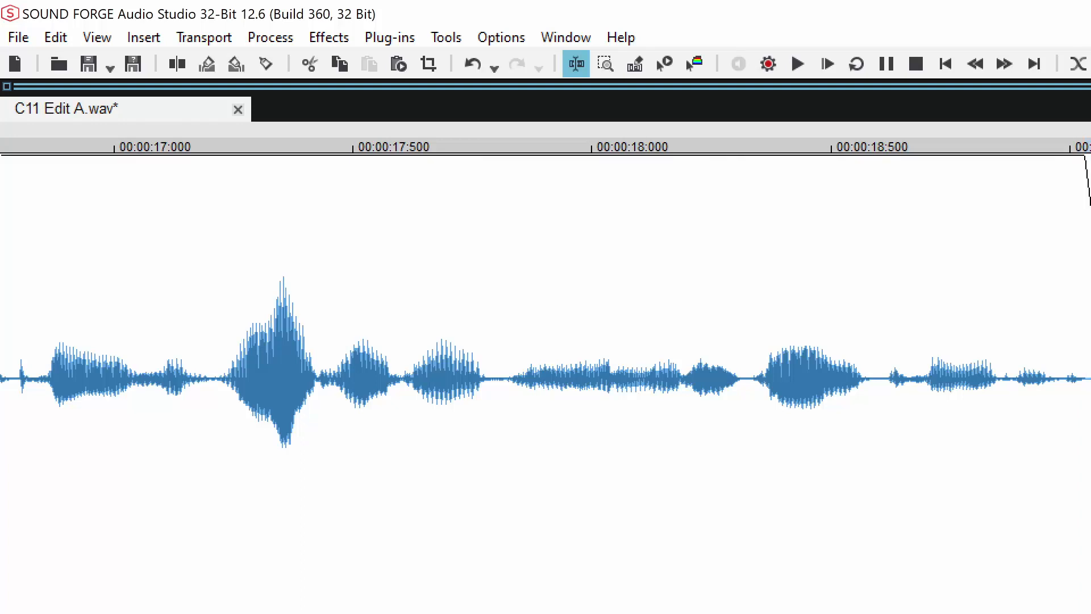
pyautogui.click(479, 364)
pyautogui.press('space')
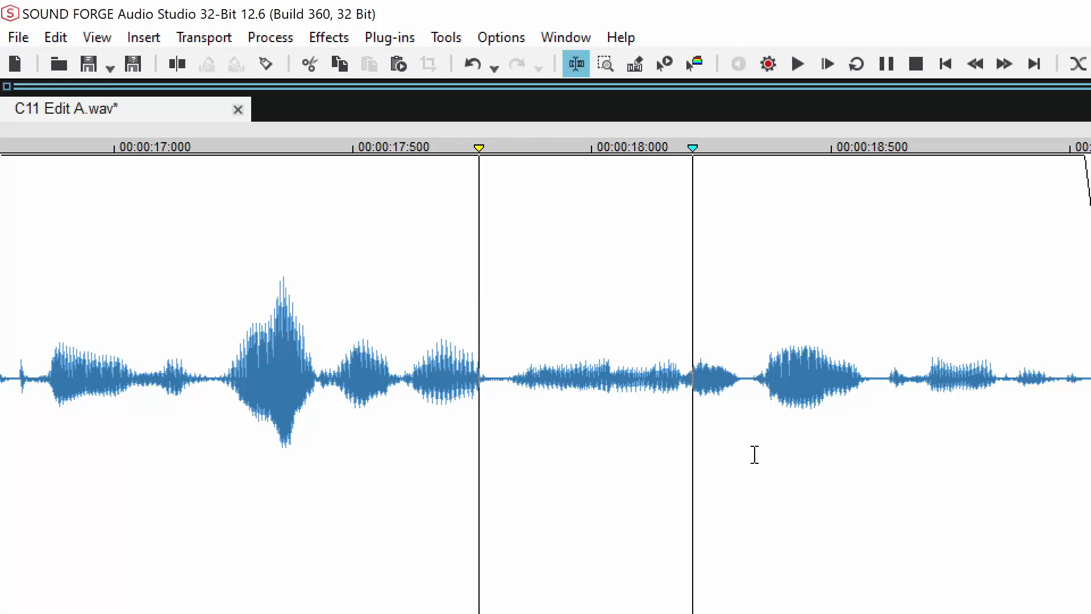
# - Play from about 22.5 seconds to check the phrases leading up to the pause near 26.8 seconds
pyautogui.press('Down')
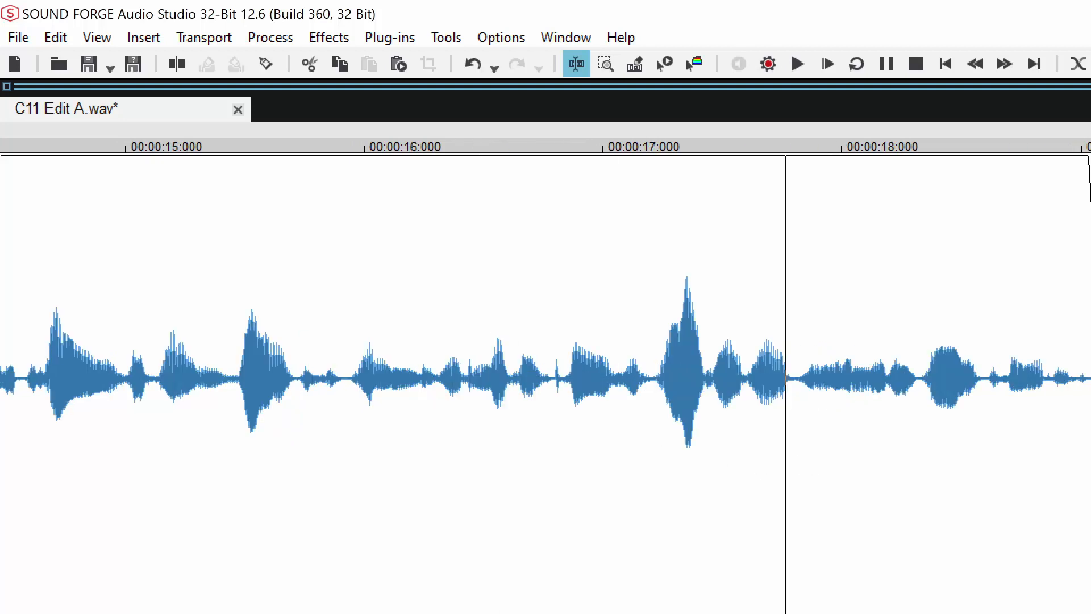
pyautogui.hscroll(3, 545, 381)
pyautogui.hscroll(20, 546, 381)
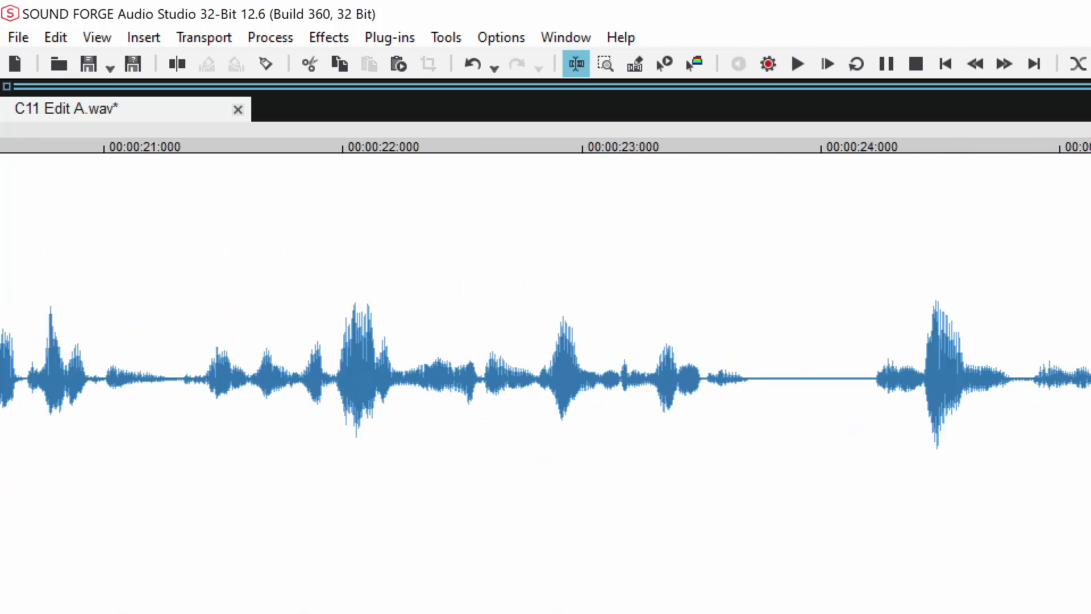
pyautogui.click(452, 483)
pyautogui.press('space')
pyautogui.press('Return')
pyautogui.press('Return')
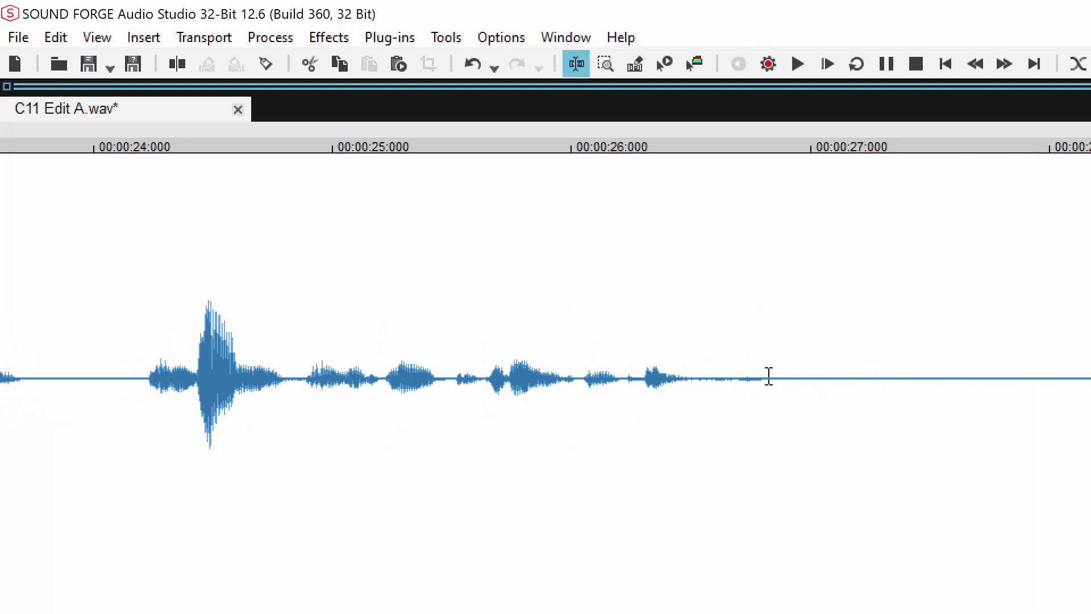
# - Place a one-second silence event with a crossfade in the pause starting at about 26.8 seconds and play from about 26.4 seconds
pyautogui.moveTo(768, 377); pyautogui.dragTo(1008, 441)
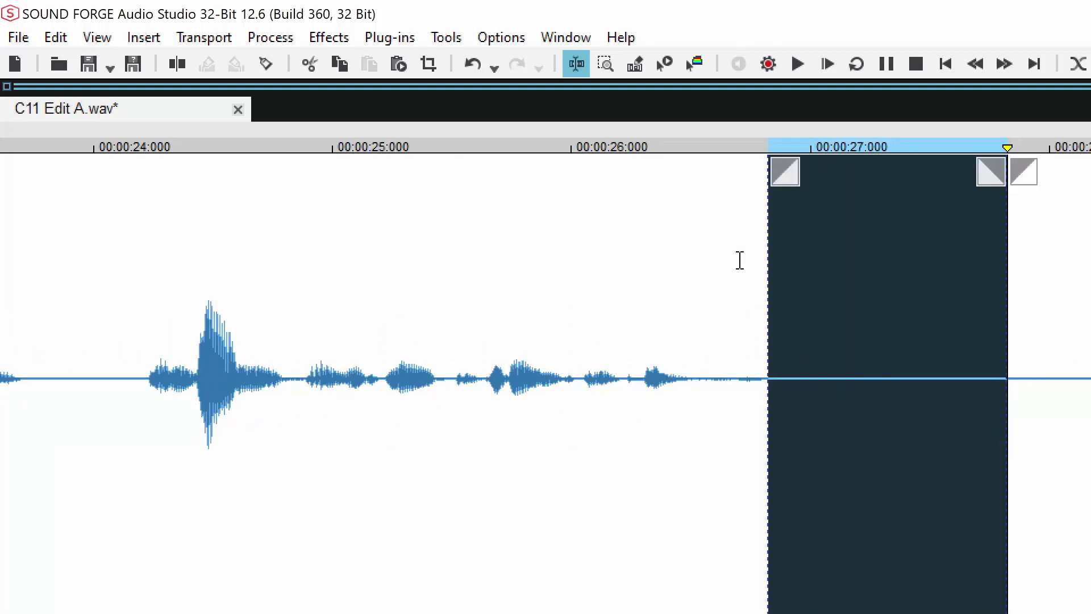
pyautogui.moveTo(785, 171); pyautogui.dragTo(856, 192)
pyautogui.click(676, 341)
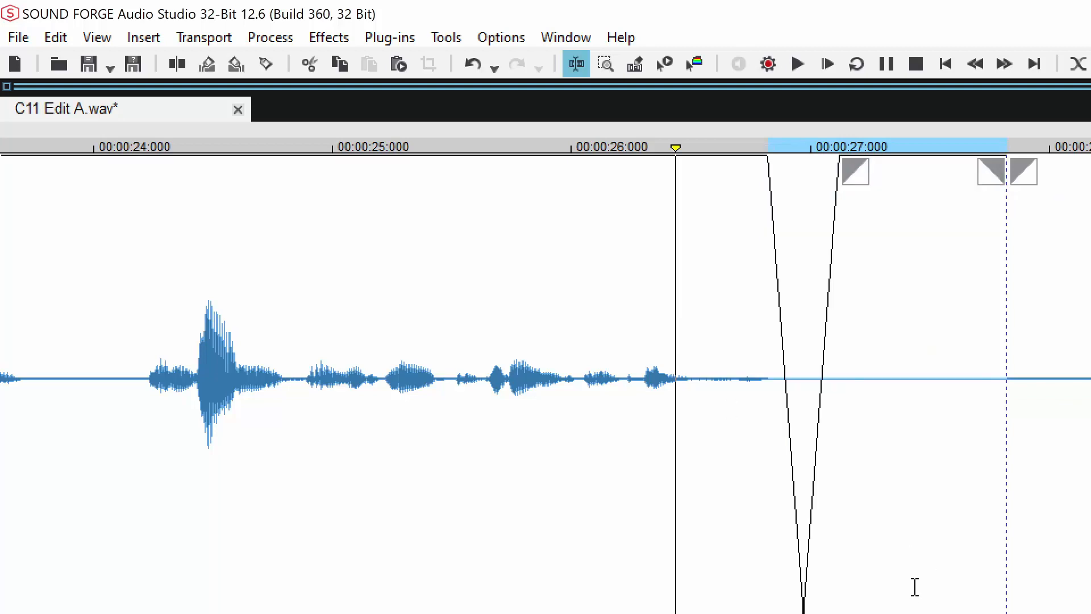
pyautogui.press('space')
# - Delete the excess pause from about 27.8 seconds up to the next phrase and play from about 25 seconds
pyautogui.moveTo(1089, 500); pyautogui.dragTo(1001, 519)
pyautogui.press('Delete')
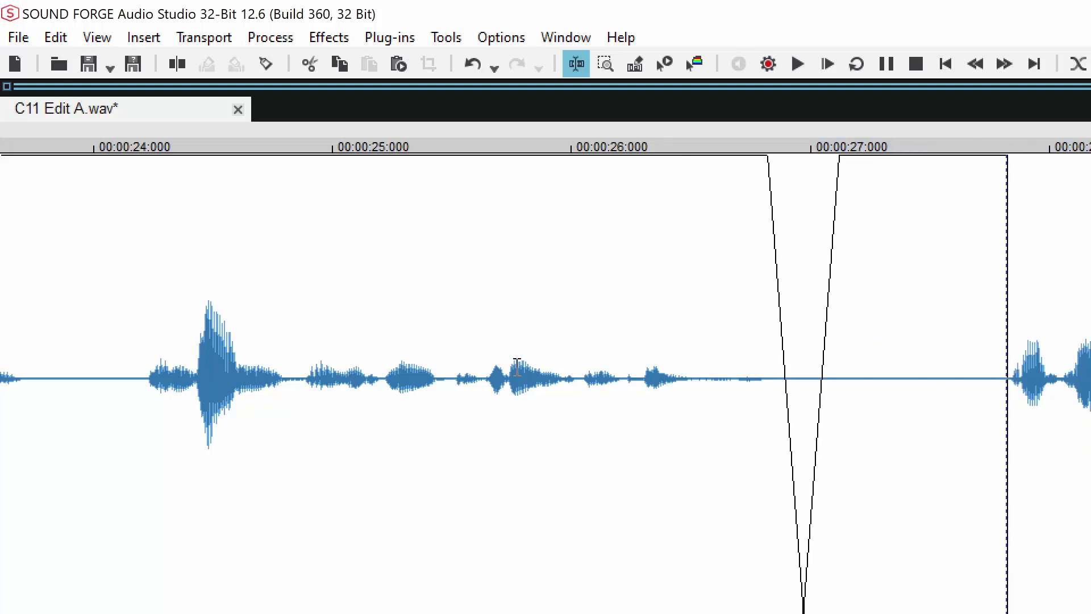
pyautogui.click(326, 274)
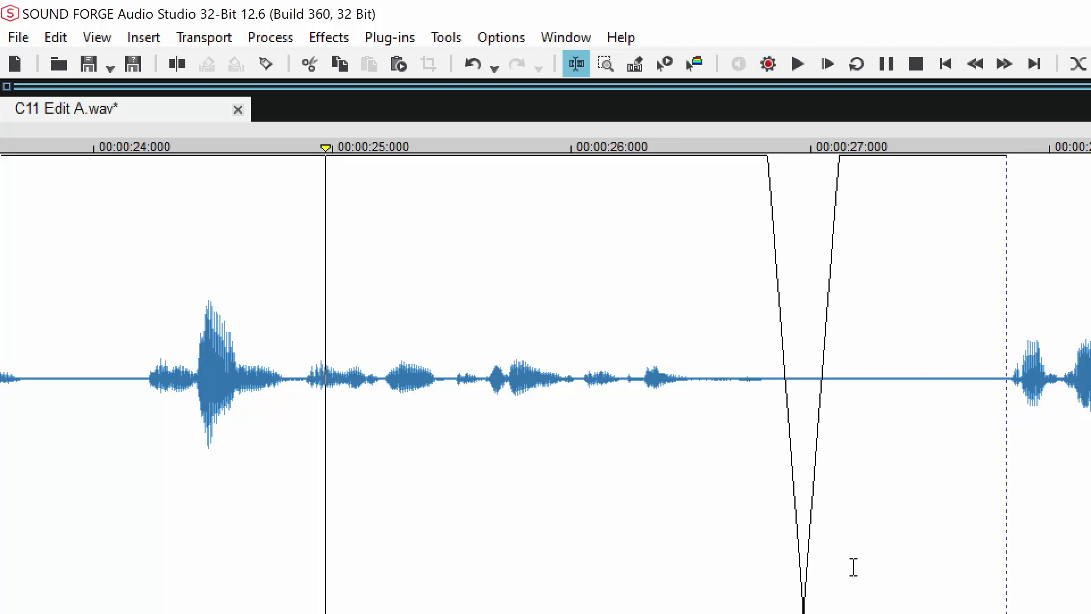
pyautogui.press('space')
pyautogui.press('Down')
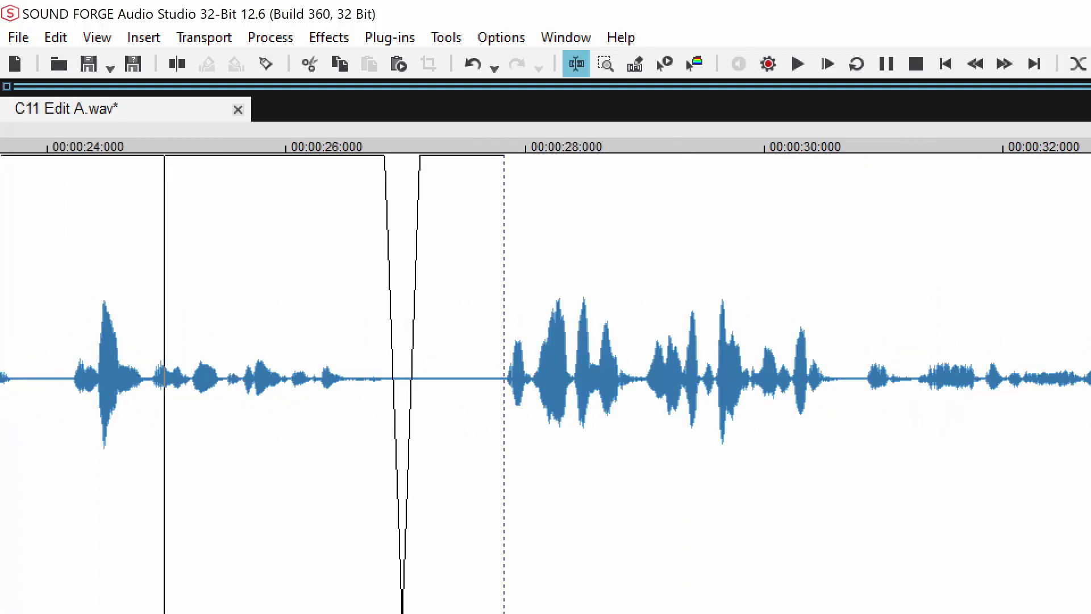
# - Place a silence event with a crossfade in the pause starting at about 38.3 seconds and play from about 37.75 seconds
pyautogui.press('Up')
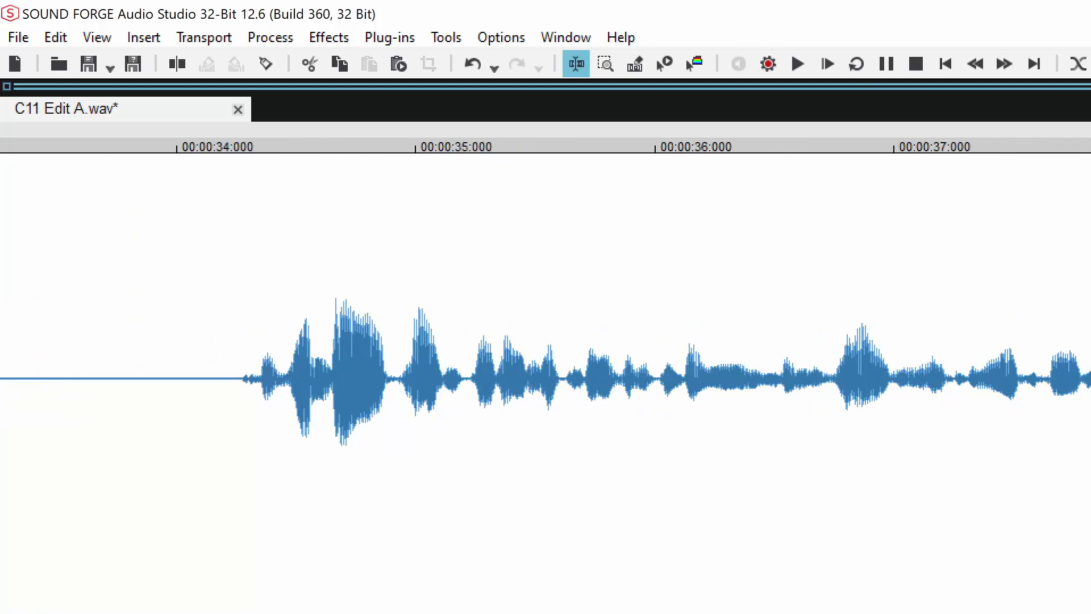
pyautogui.press('Up')
pyautogui.press('Up')
pyautogui.press('Up')
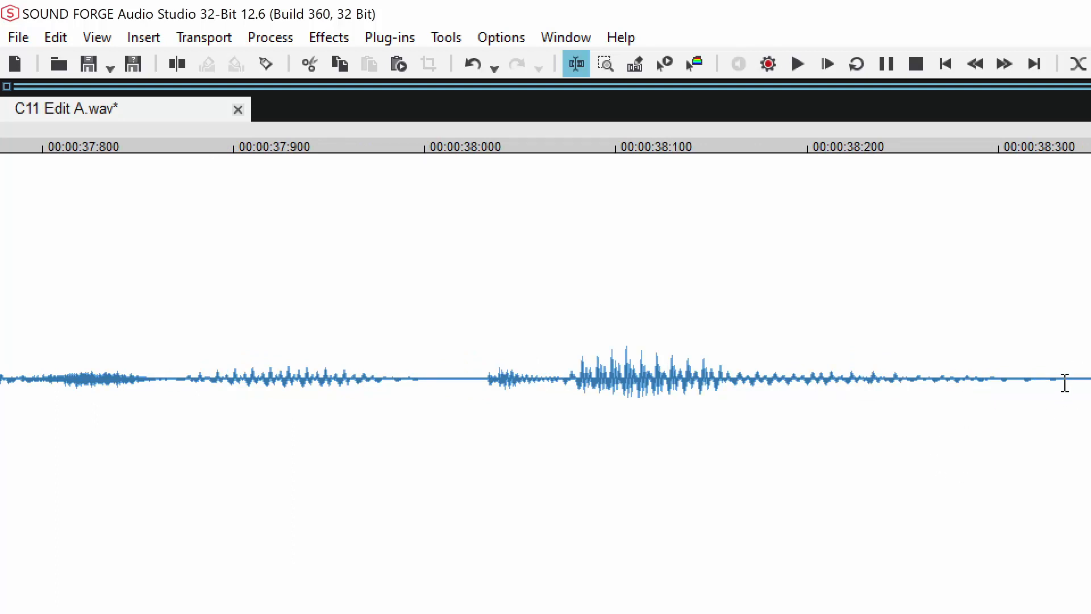
pyautogui.moveTo(1065, 383); pyautogui.dragTo(1090, 387)
pyautogui.press('Down')
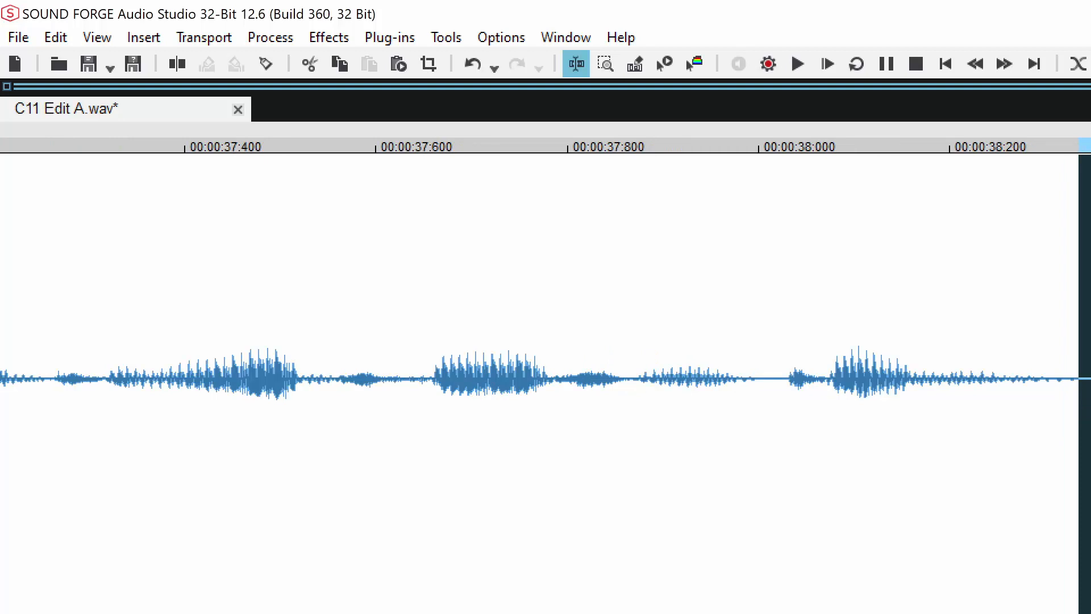
pyautogui.moveTo(1085, 172); pyautogui.dragTo(1090, 172)
pyautogui.click(806, 320)
pyautogui.click(522, 312)
pyautogui.press('space')
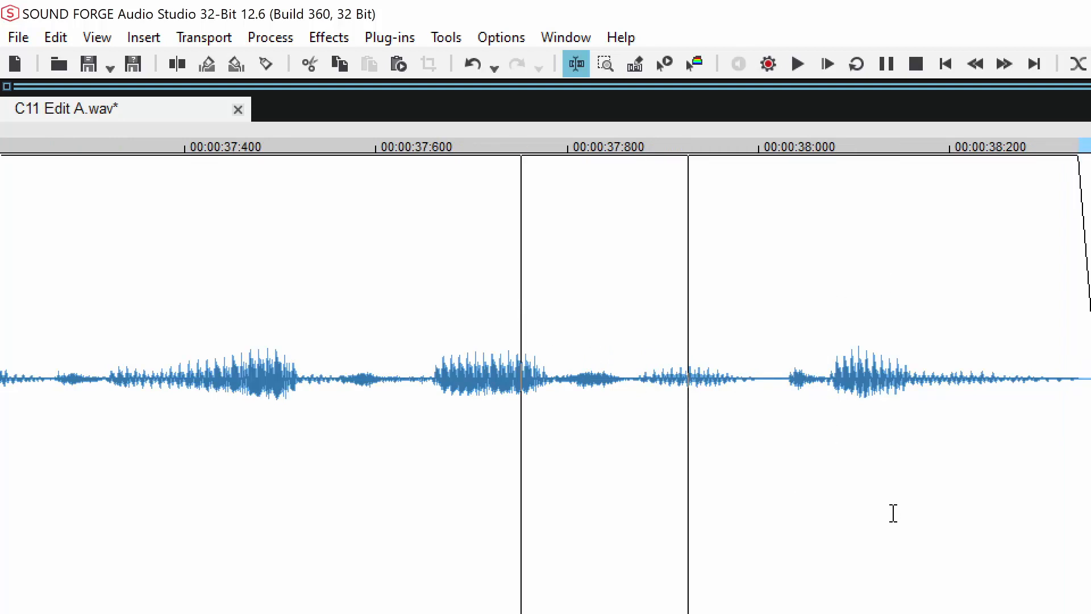
pyautogui.press('space')
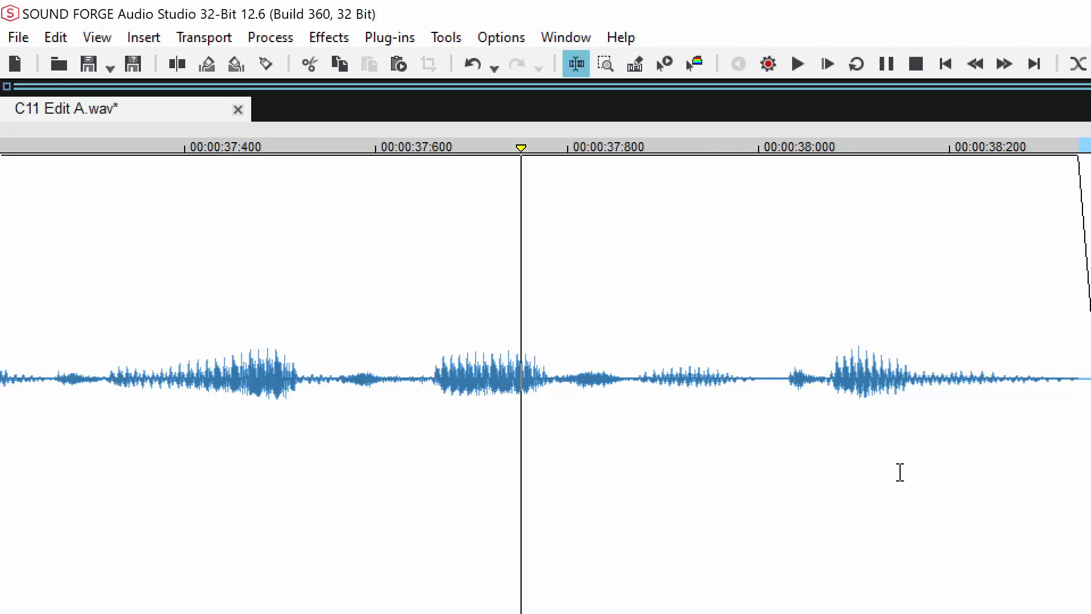
# - Raise the system playback volume to 100
pyautogui.press('XF86AudioRaiseVolume')
pyautogui.press('XF86AudioRaiseVolume')
pyautogui.press('XF86AudioRaiseVolume')
pyautogui.press('XF86AudioRaiseVolume')
pyautogui.press('XF86AudioRaiseVolume')
pyautogui.press('XF86AudioRaiseVolume')
pyautogui.press('XF86AudioRaiseVolume')
pyautogui.press('XF86AudioRaiseVolume')
pyautogui.press('XF86AudioRaiseVolume')
pyautogui.press('XF86AudioRaiseVolume')
pyautogui.press('XF86AudioRaiseVolume')
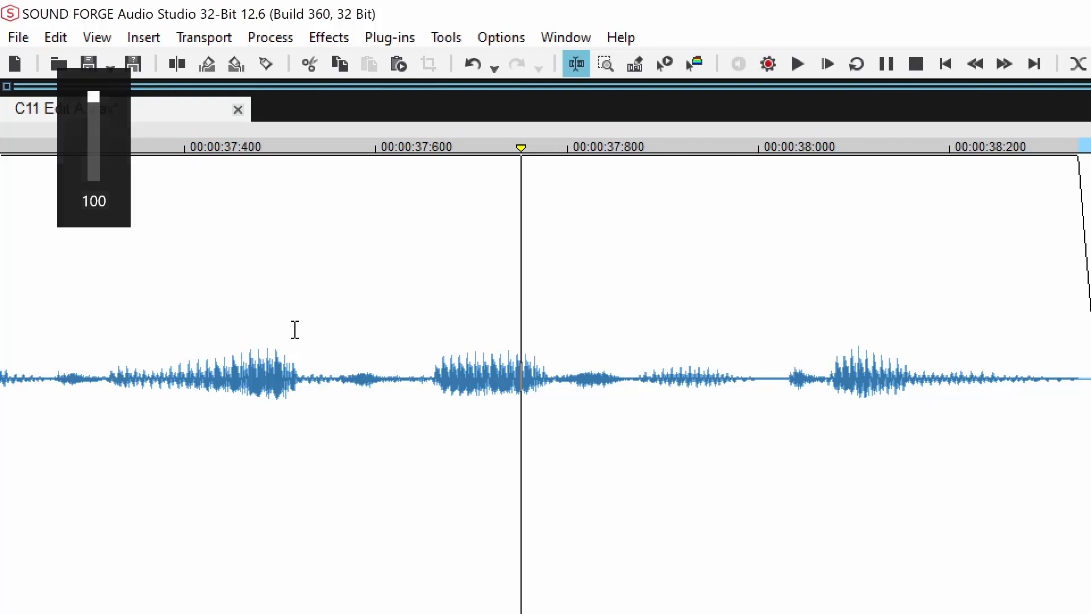
# - Play from about 37.5 seconds to check the silenced pause and the following phrase up to about 42 seconds
pyautogui.click(295, 330)
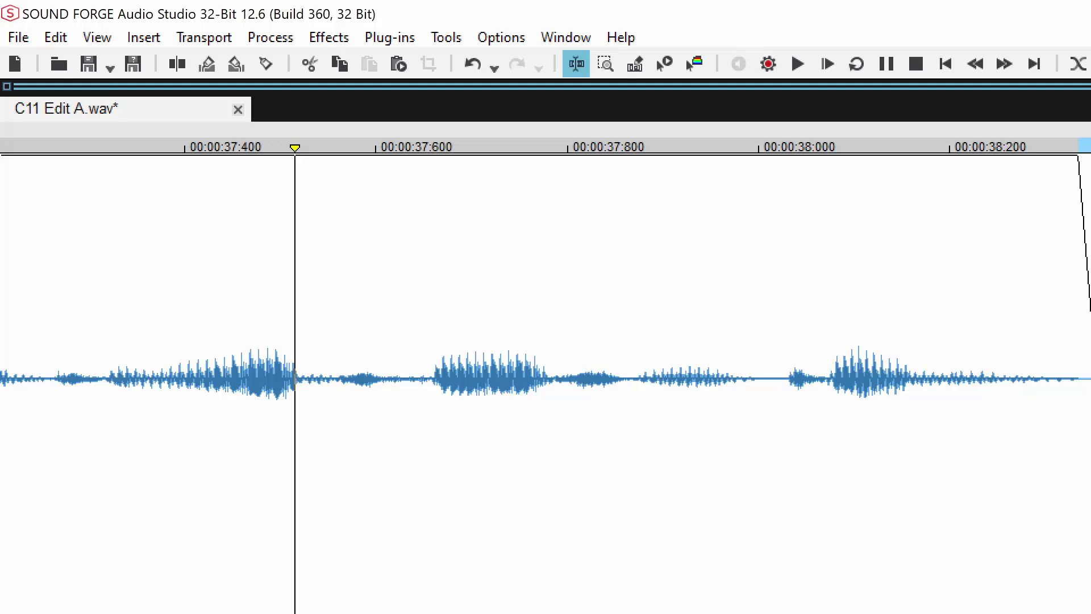
pyautogui.press('space')
pyautogui.press('Down')
pyautogui.press('Down')
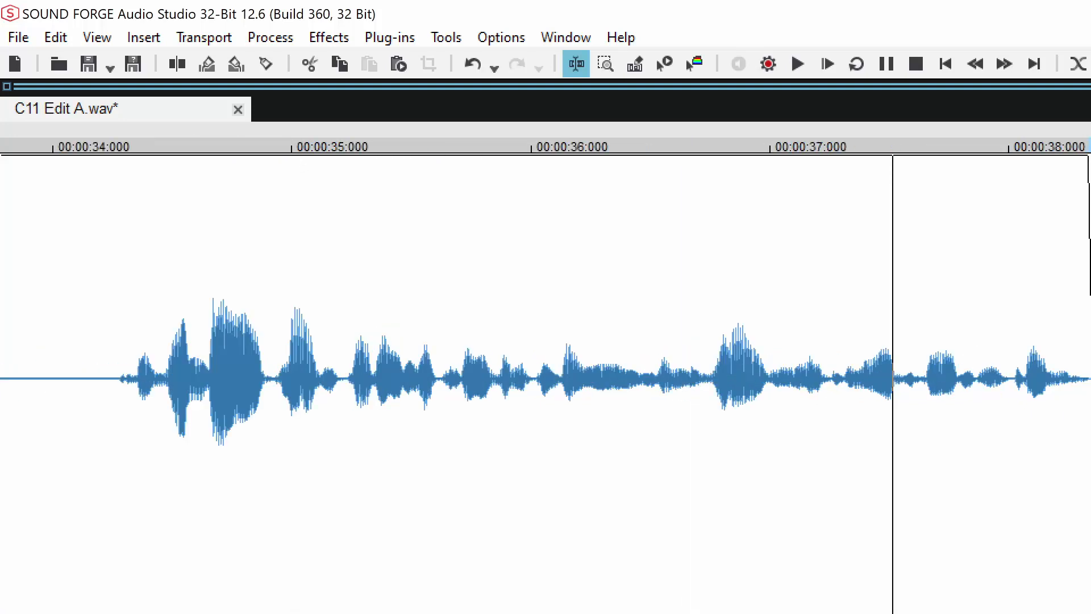
pyautogui.hscroll(5, 545, 381)
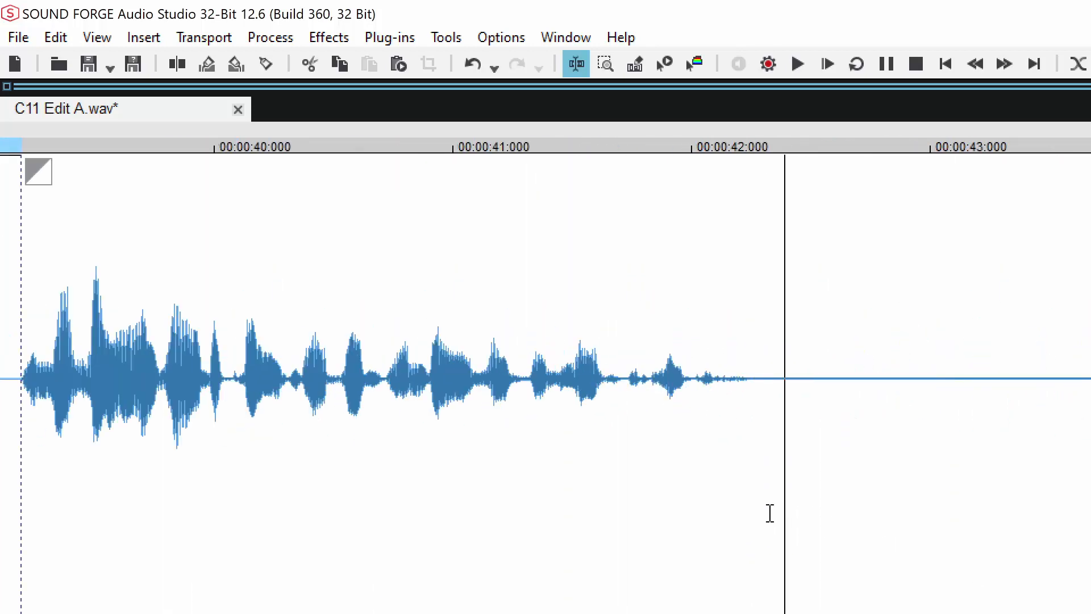
# - Play from about 36.6 seconds and trim the pause at about 38.8 seconds, just before the next phrase
pyautogui.press('Down')
pyautogui.press('Down')
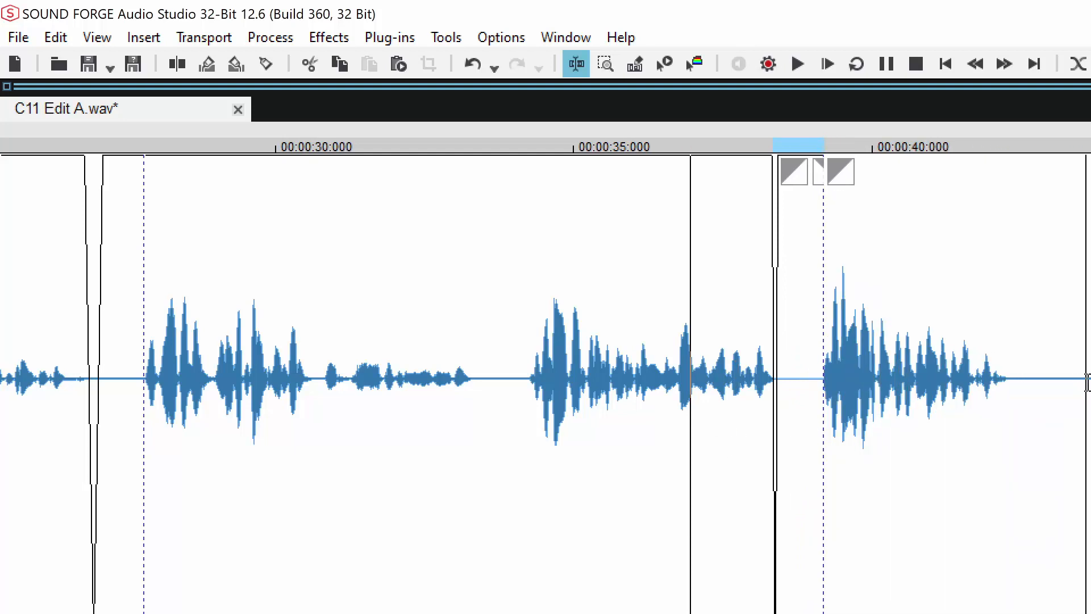
pyautogui.click(671, 376)
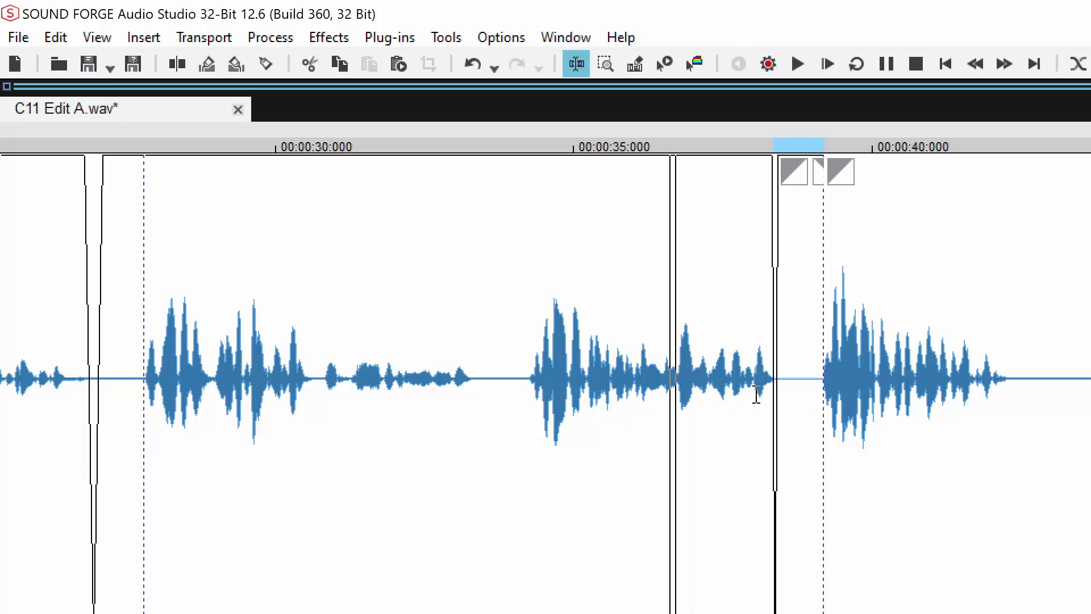
pyautogui.press('space')
pyautogui.scroll(3, 877, 390)
pyautogui.scroll(-1, 984, 422)
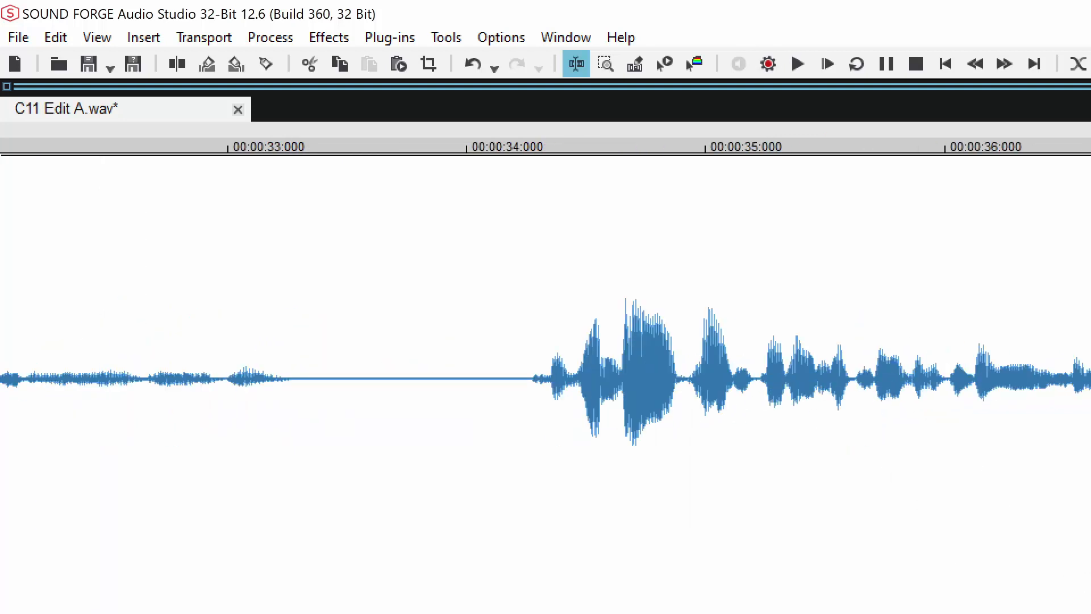
pyautogui.click(1081, 302)
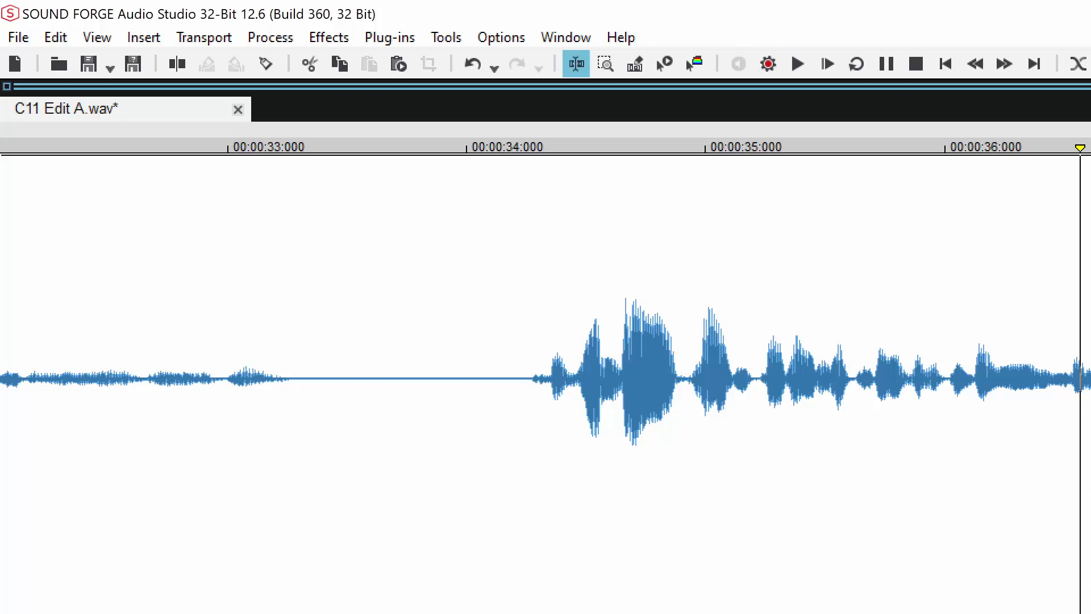
pyautogui.hscroll(3, 546, 380)
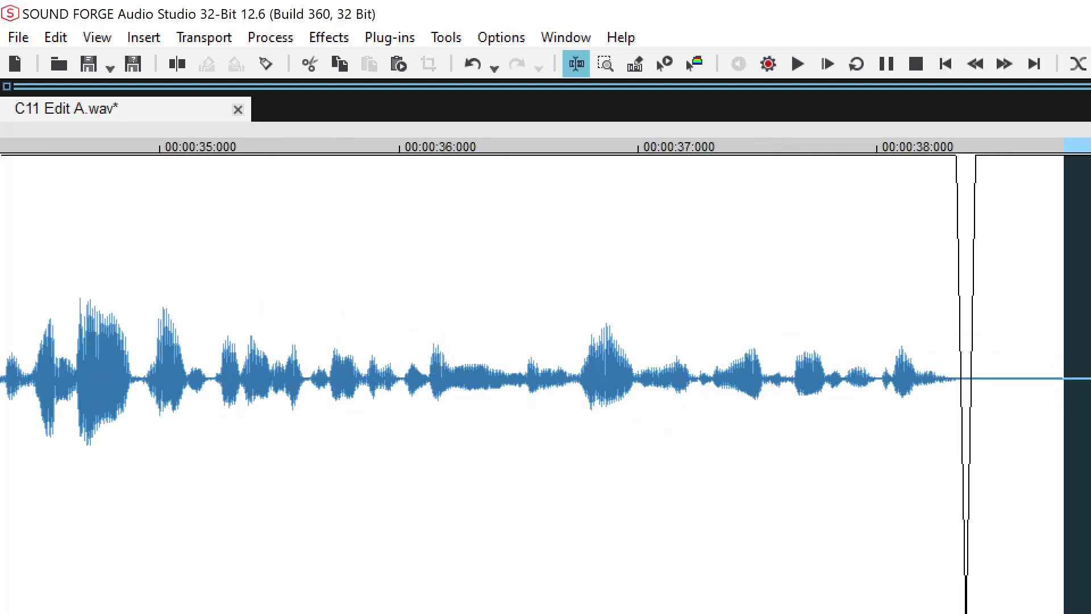
# - Undo the last trim of the pause at about 38.8 seconds and replay from about 37 seconds to compare
pyautogui.hotkey('ctrl', 'z')
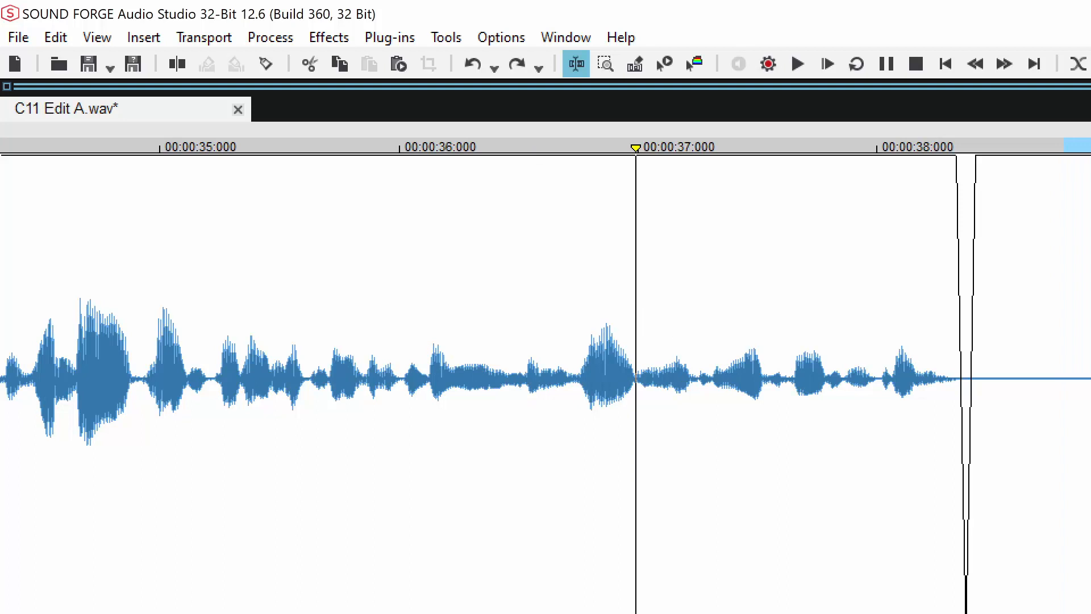
pyautogui.press('space')
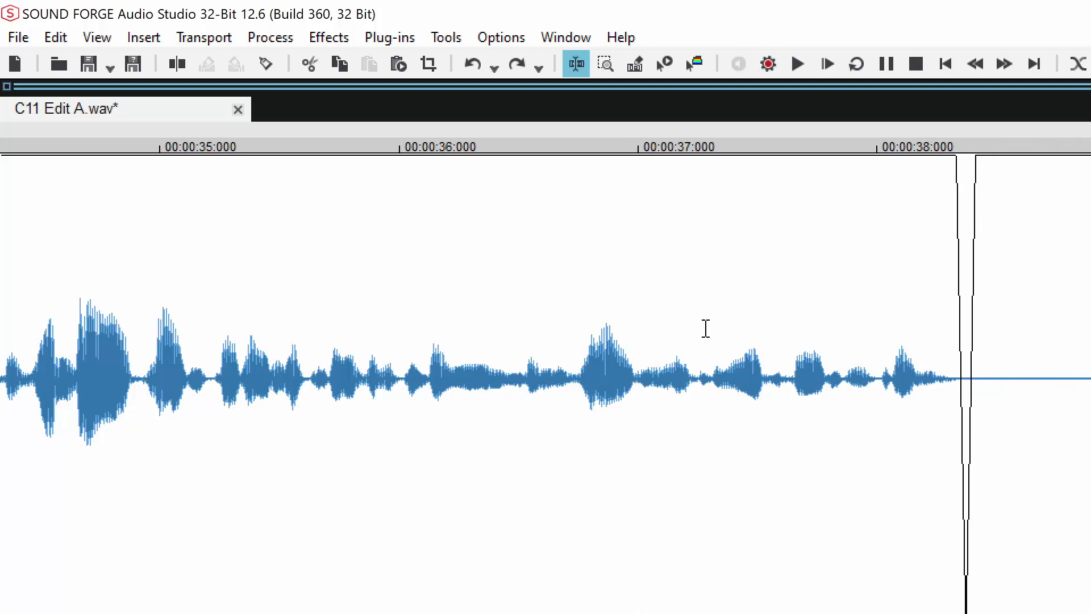
pyautogui.click(647, 313)
pyautogui.press('space')
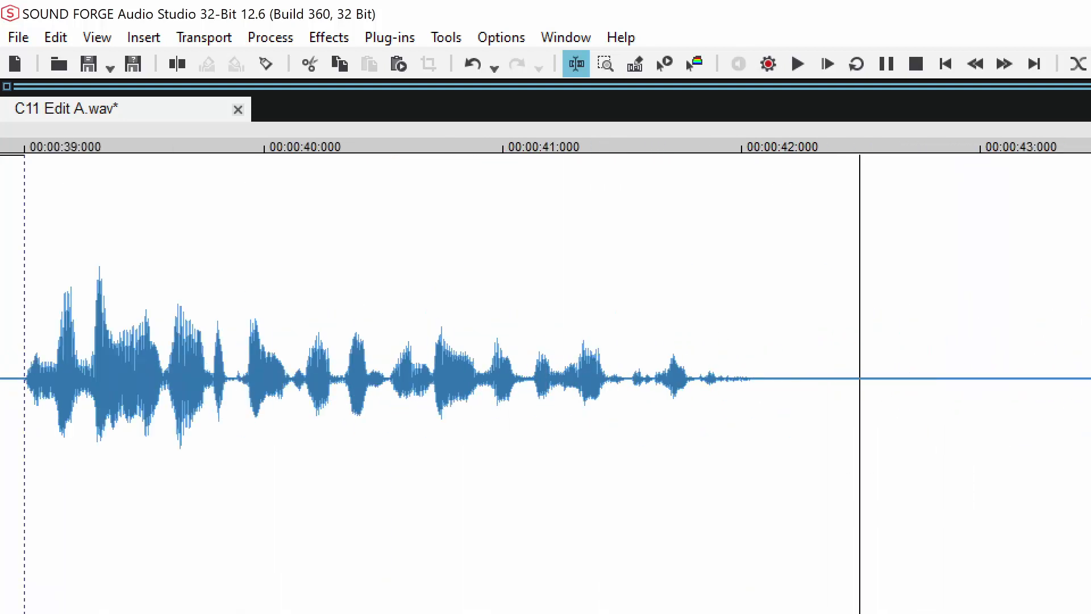
# - Place a one-second silence event with a crossfade in the pause starting at about 42 seconds and play from about 41.4 seconds
pyautogui.click(750, 378)
pyautogui.moveTo(879, 472); pyautogui.dragTo(990, 539)
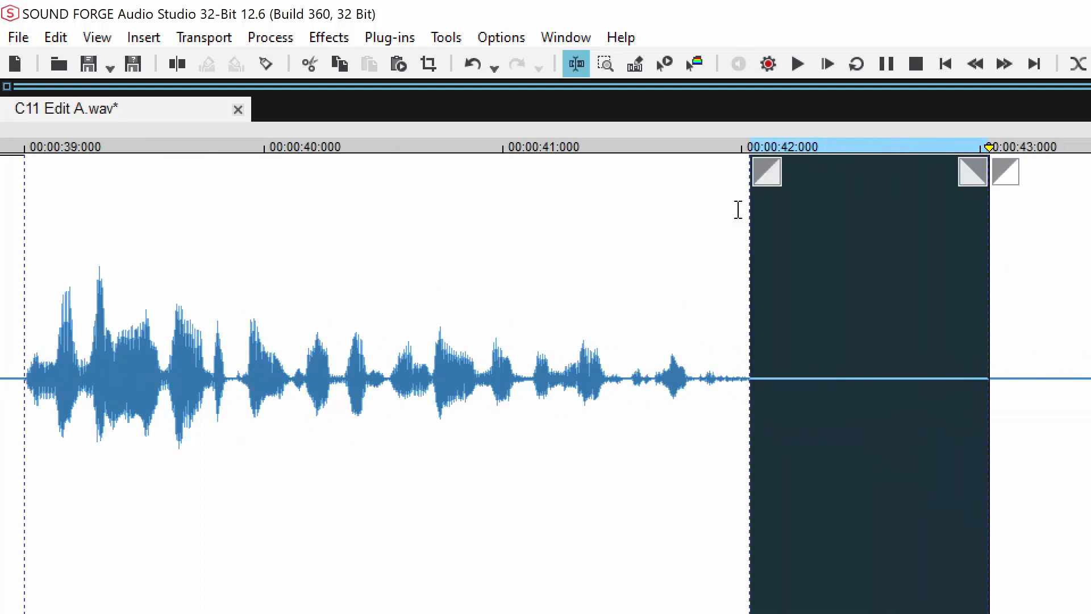
pyautogui.moveTo(762, 169); pyautogui.dragTo(825, 171)
pyautogui.click(601, 307)
pyautogui.press('space')
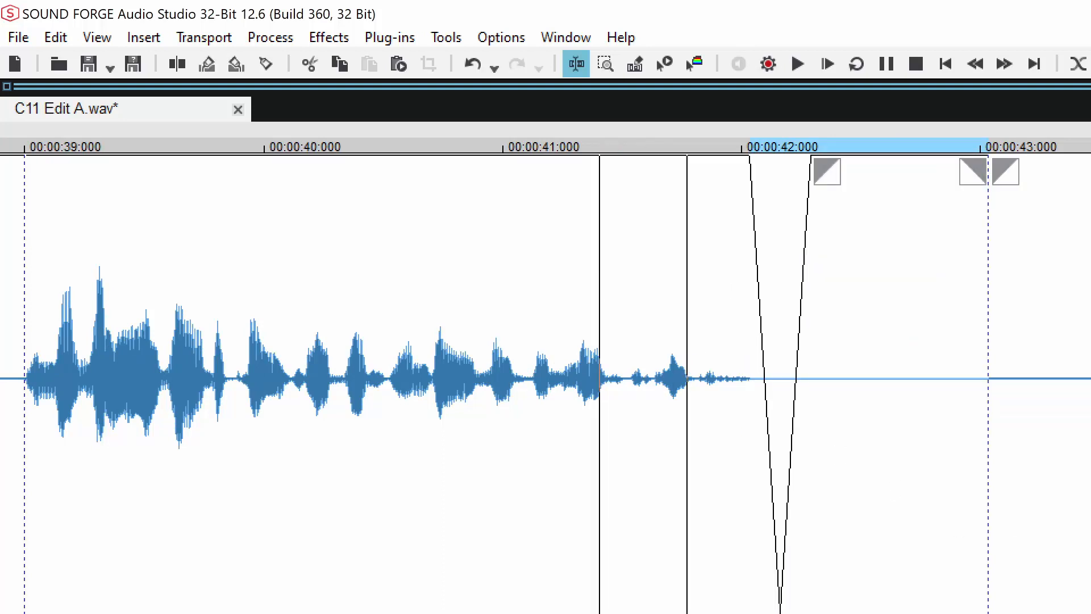
pyautogui.press('space')
# - Delete the excess pause after about 43 seconds up to the next phrase and play from about 35 seconds
pyautogui.moveTo(1090, 421); pyautogui.dragTo(1001, 421)
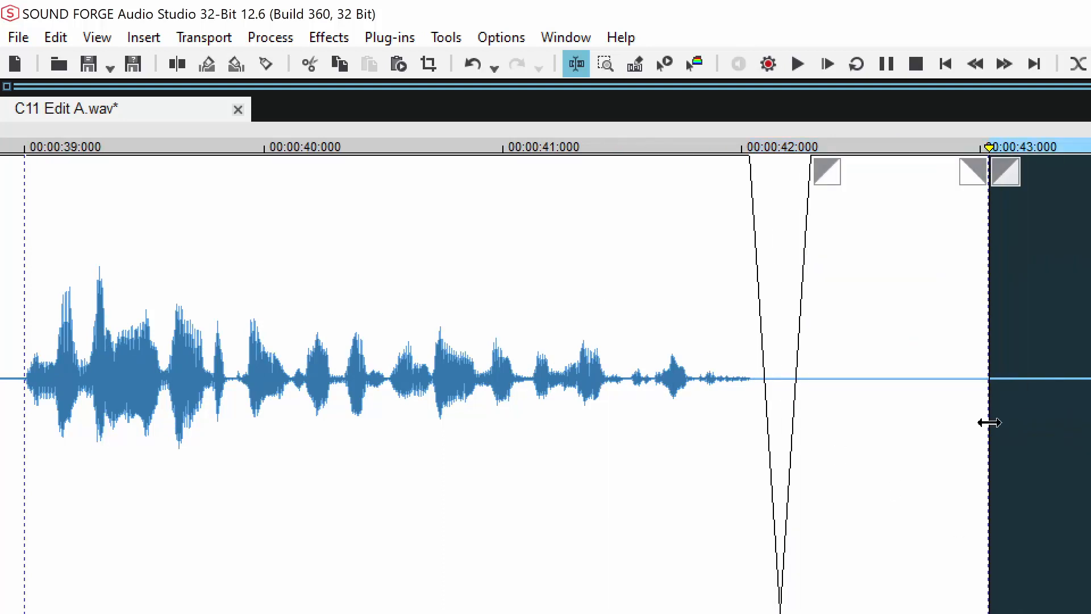
pyautogui.press('Delete')
pyautogui.scroll(-3, 981, 494)
pyautogui.click(837, 280)
pyautogui.press('space')
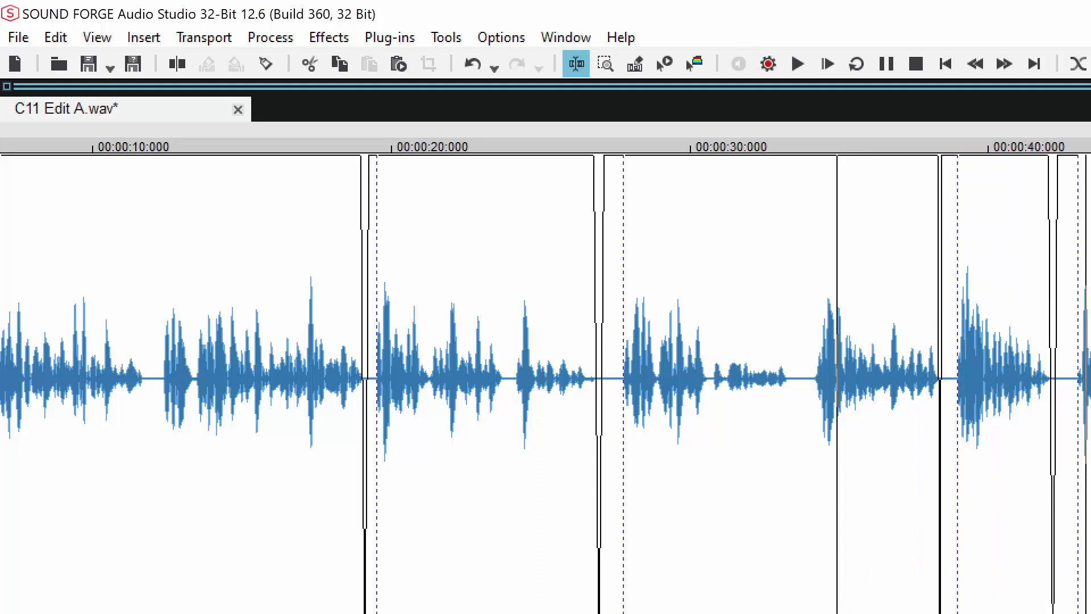
# - Play from about 44.9 seconds and delete the repeated take from about 45 to 49.6 seconds
pyautogui.scroll(3, 546, 381)
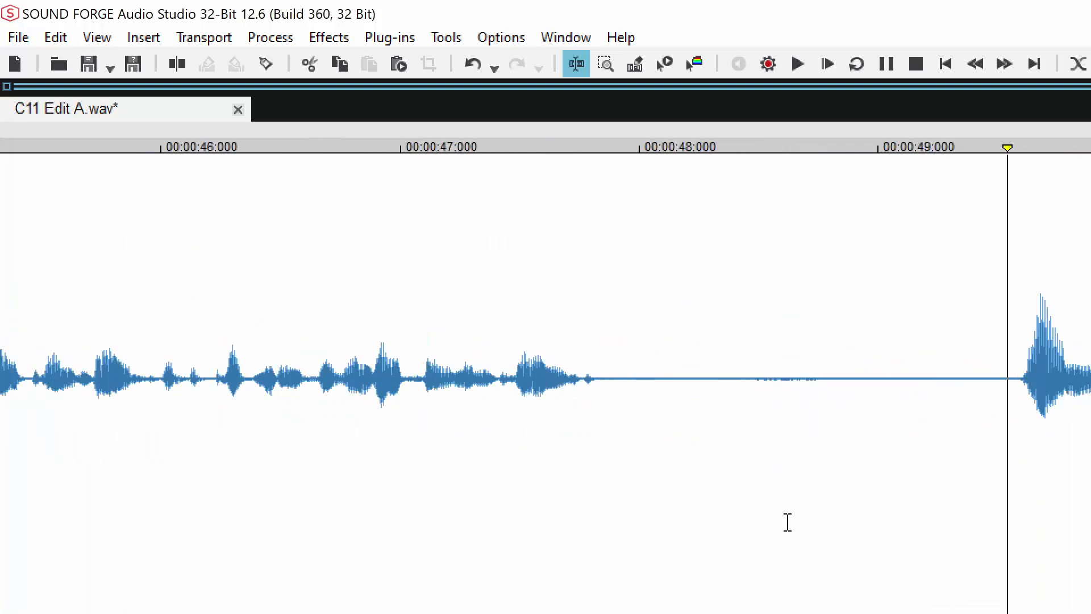
pyautogui.scroll(-1, 442, 373)
pyautogui.click(492, 351)
pyautogui.press('space')
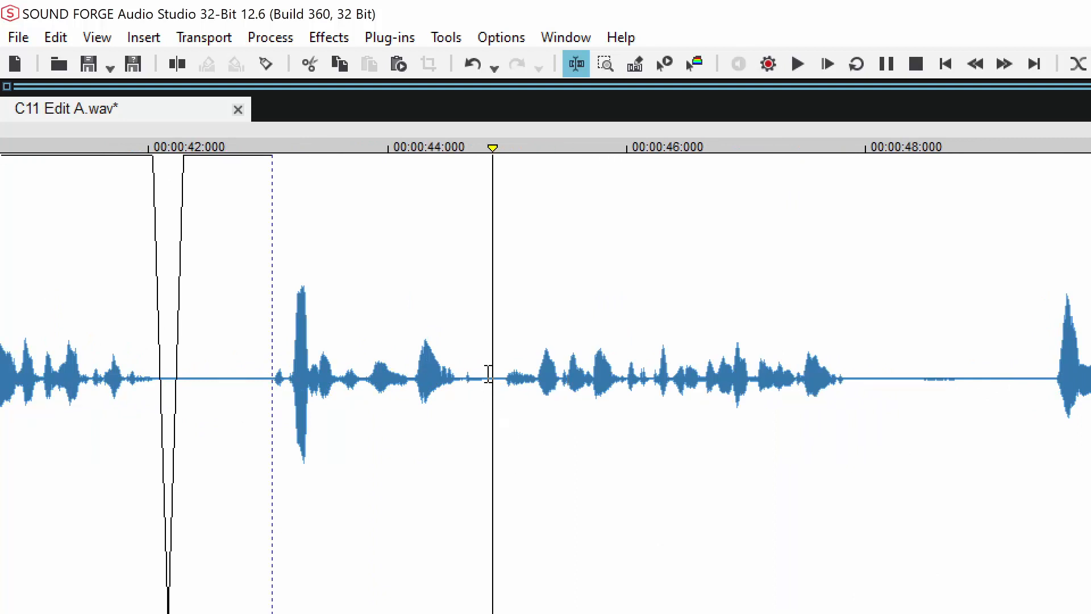
pyautogui.moveTo(503, 370); pyautogui.dragTo(1053, 603)
pyautogui.press('Delete')
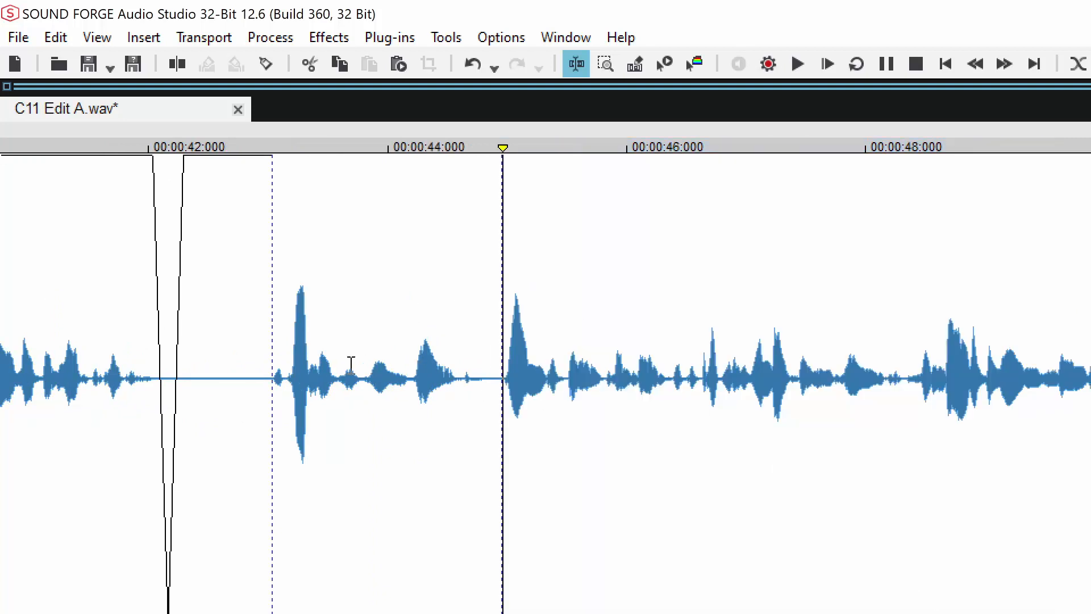
# - Play from about 42.8 seconds across the cut near 45 seconds and continue listening from about 53.3 seconds
pyautogui.click(271, 319)
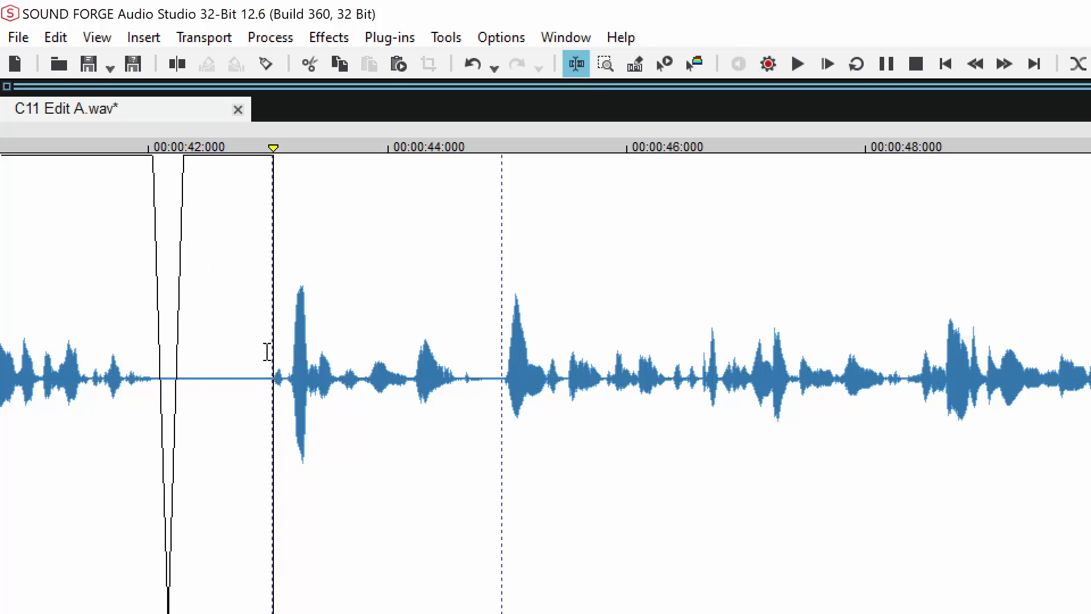
pyautogui.click(246, 387)
pyautogui.press('space')
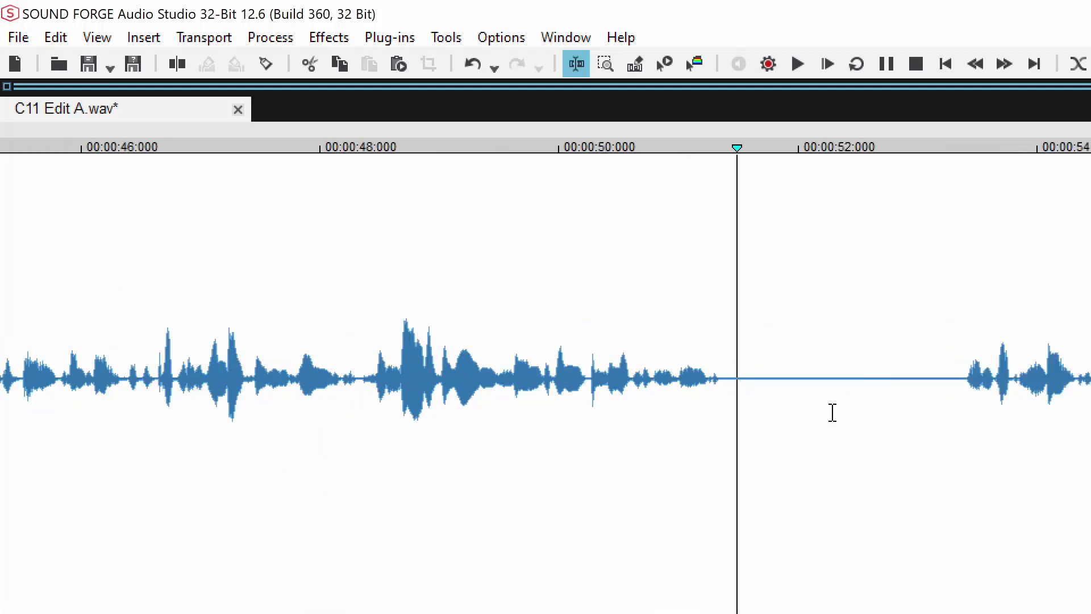
pyautogui.click(953, 376)
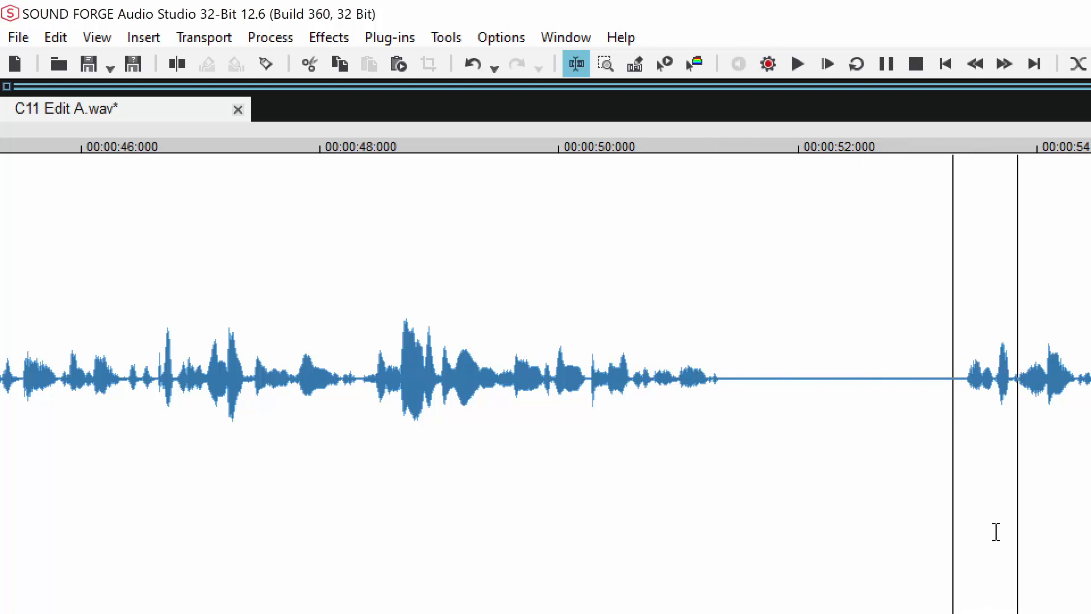
# - Place a silence event with a crossfade in the pause starting at about 51.35 seconds
pyautogui.press('space')
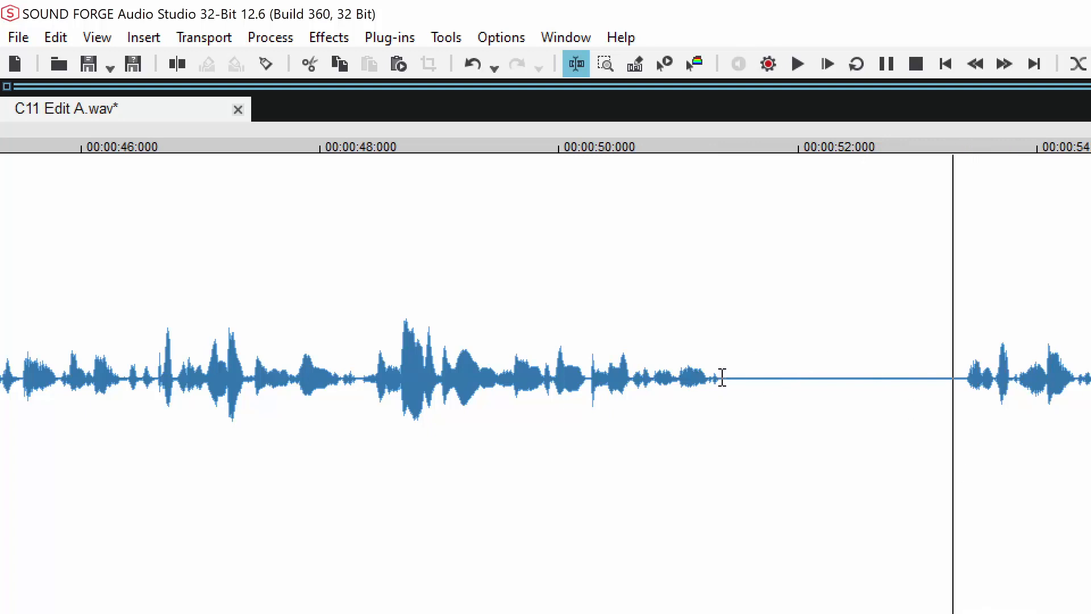
pyautogui.click(722, 377)
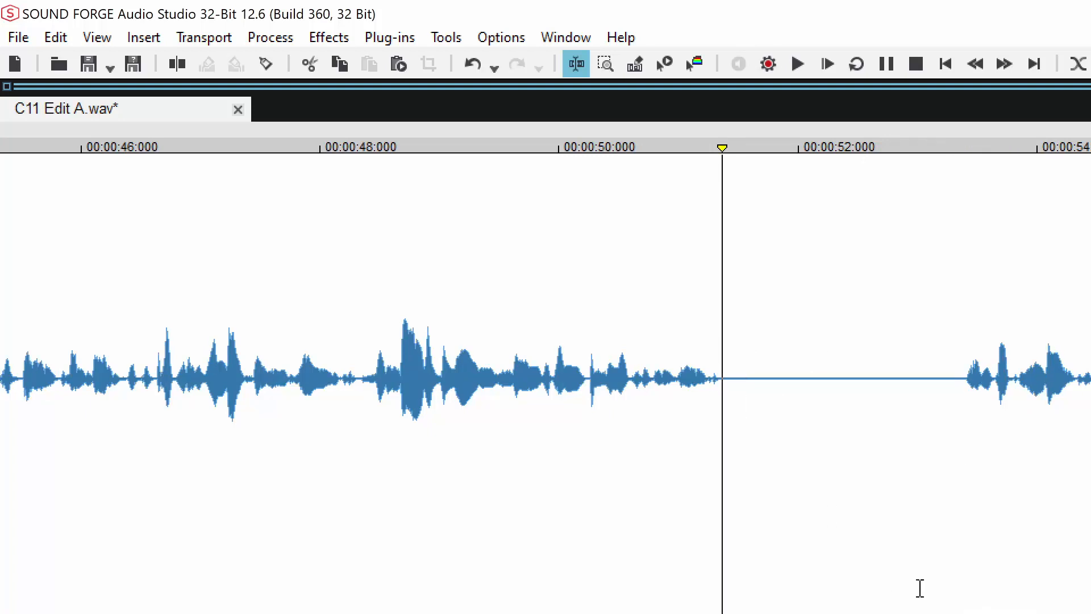
pyautogui.press('Up')
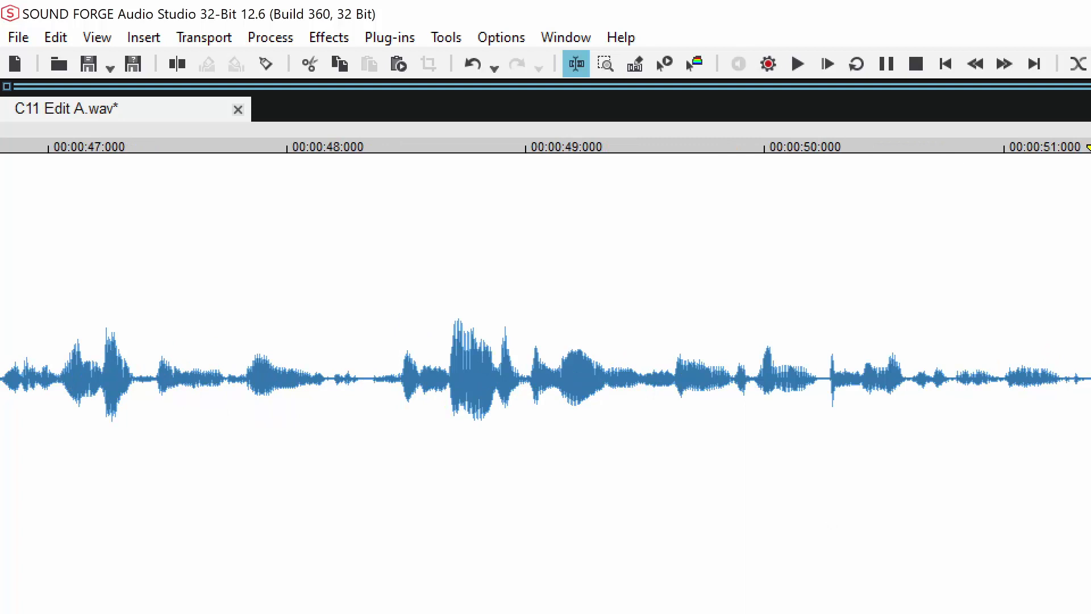
pyautogui.moveTo(1087, 375); pyautogui.dragTo(1090, 375)
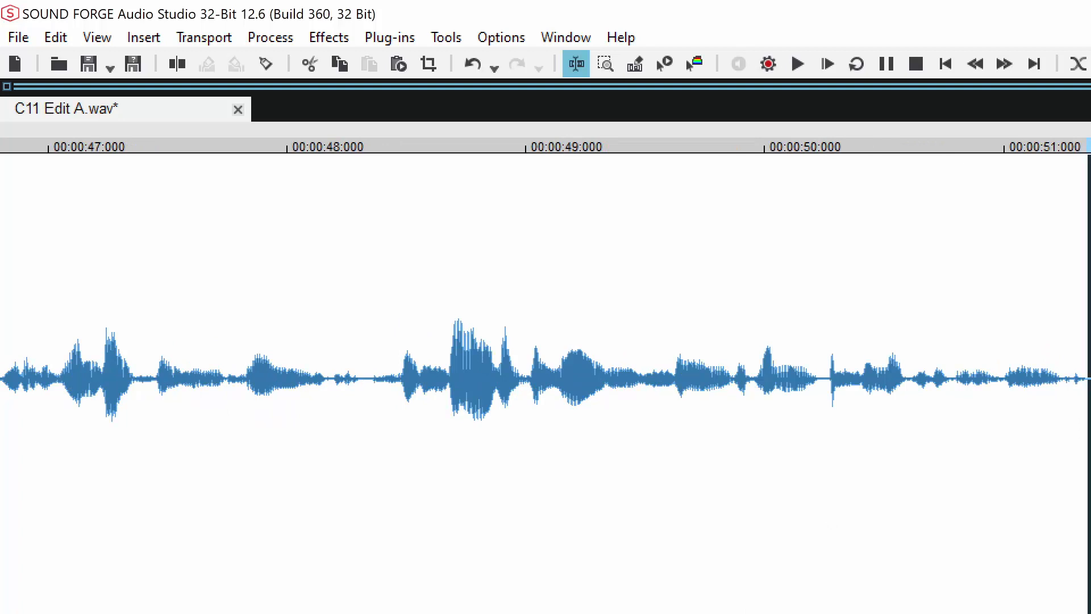
pyautogui.press('Delete')
pyautogui.click(895, 309)
pyautogui.press('space')
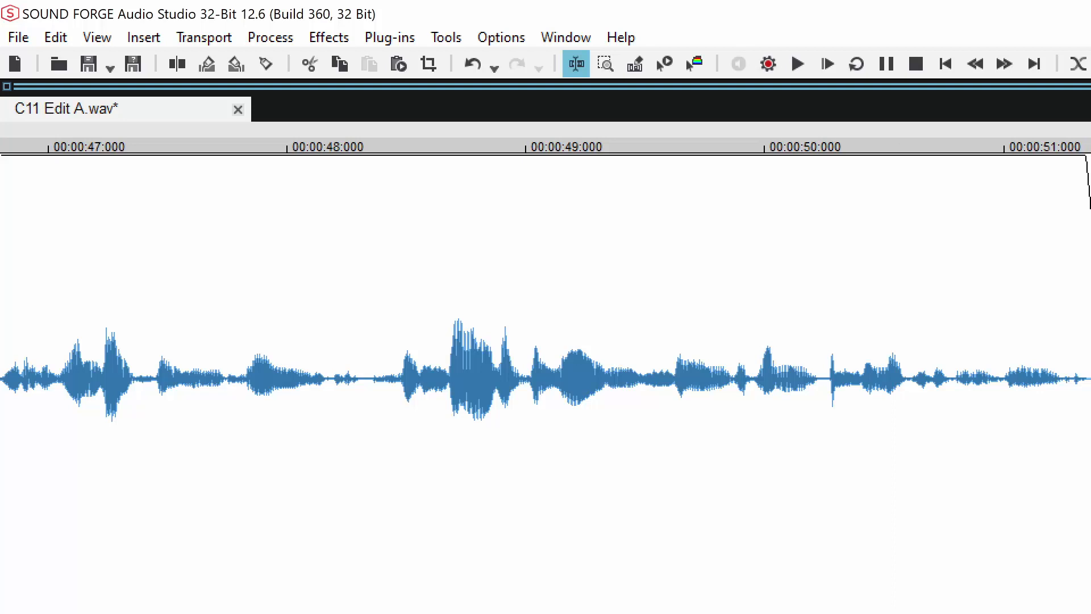
# - Delete the excess pause up to the phrase at about 52.4 seconds and play from about 49.6 seconds
pyautogui.press('Delete')
pyautogui.click(800, 364)
pyautogui.scroll(-1, 950, 443)
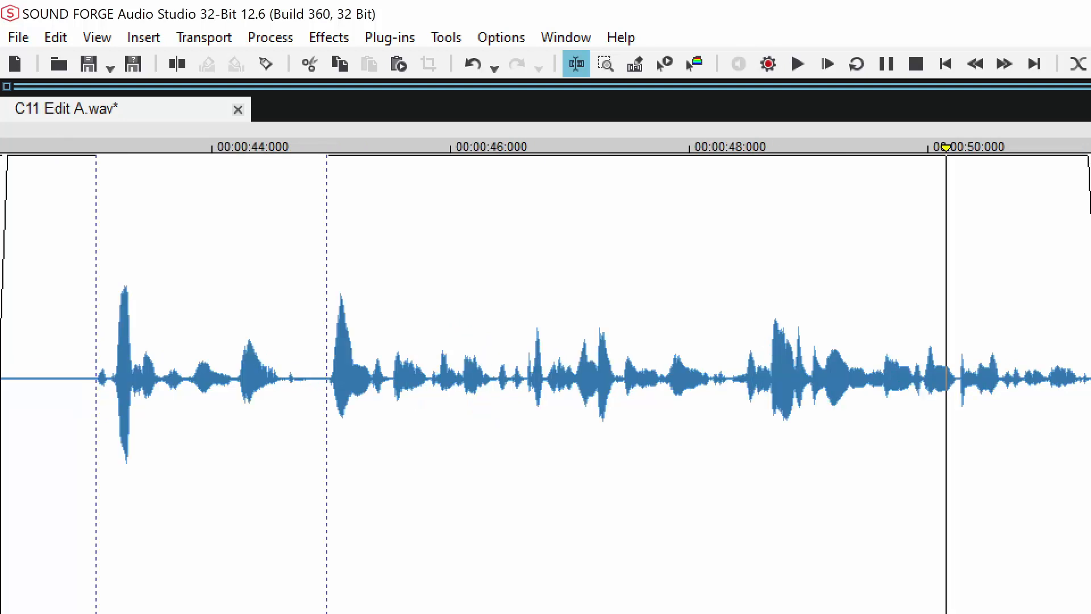
pyautogui.hscroll(4, 546, 379)
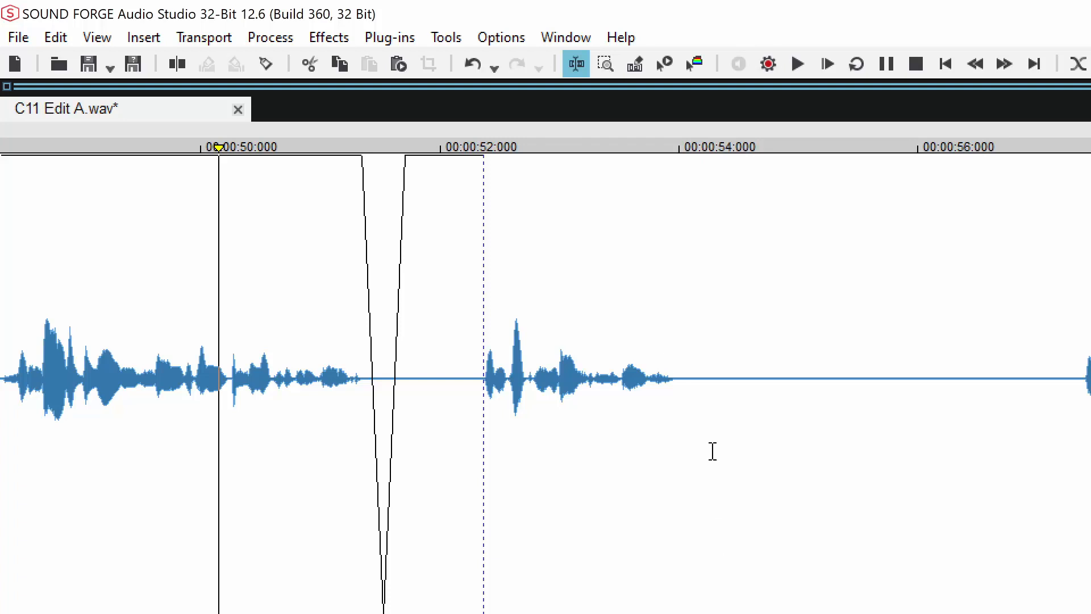
pyautogui.click(154, 354)
pyautogui.press('space')
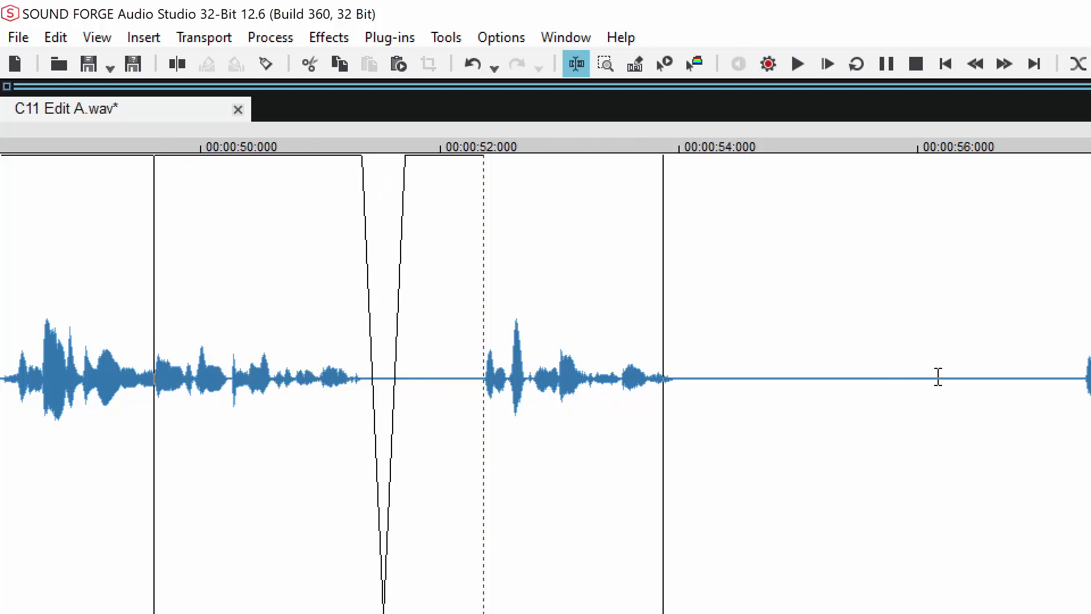
# - Delete the excess pause from 52.064 to 52.368 seconds and play across the shortened pause
pyautogui.click(1088, 377)
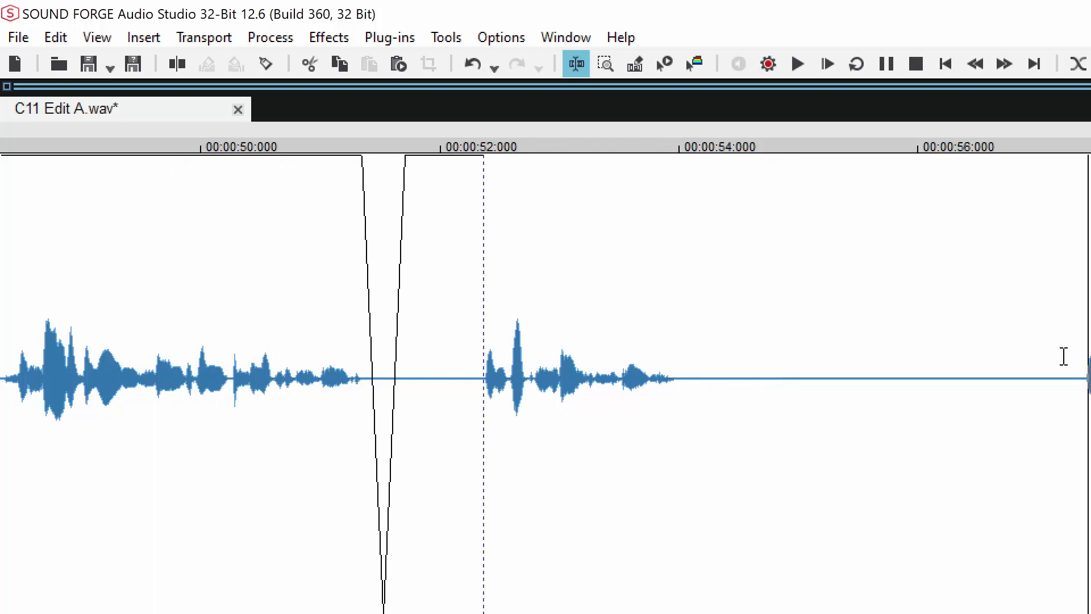
pyautogui.click(680, 375)
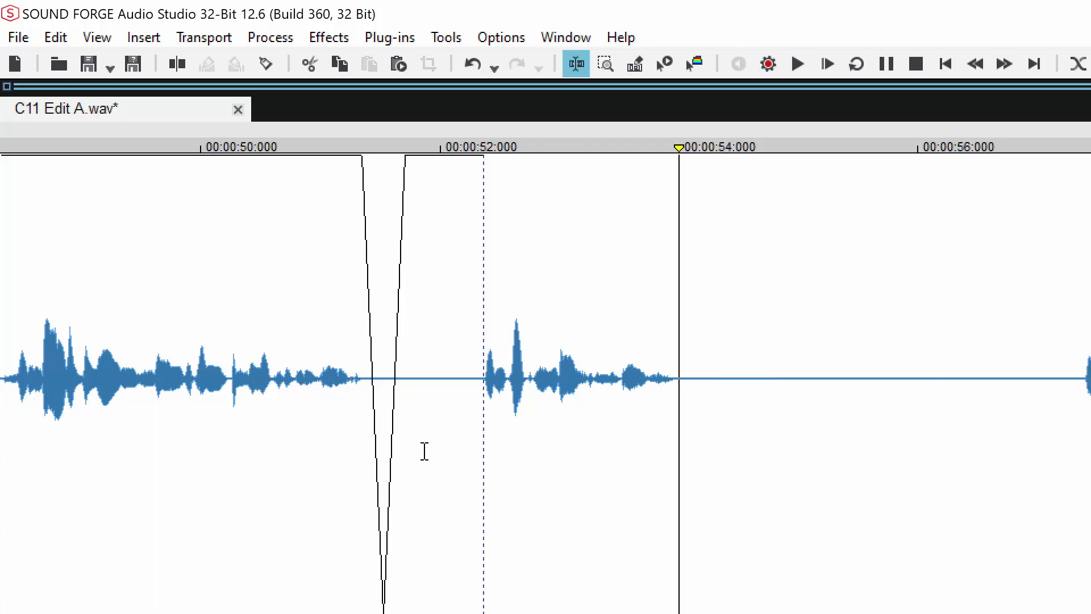
pyautogui.scroll(1, 757, 469)
pyautogui.click(32, 369)
pyautogui.press('space')
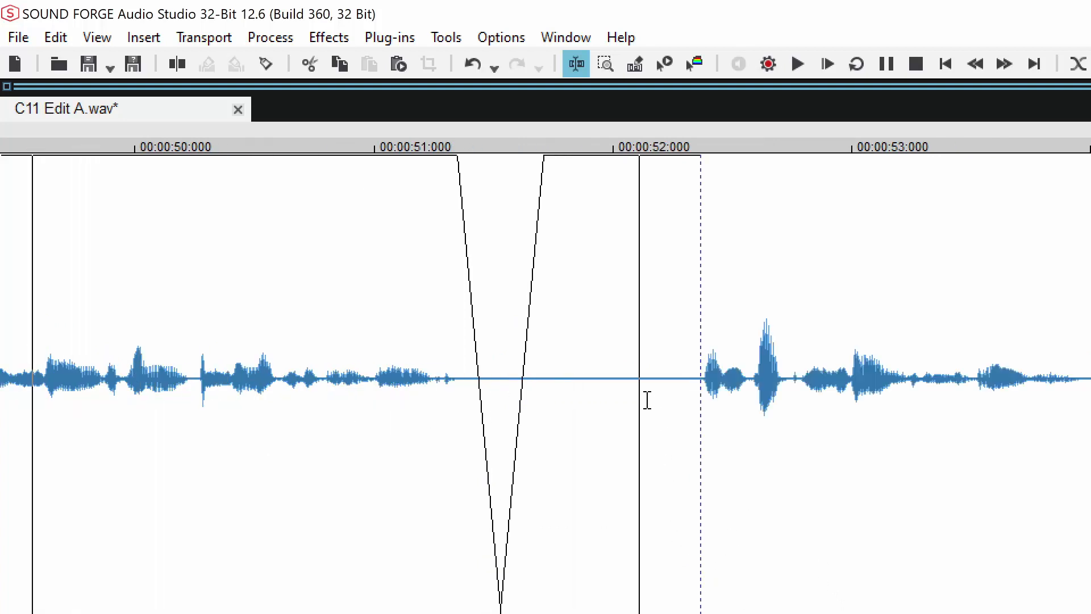
pyautogui.moveTo(628, 376); pyautogui.dragTo(701, 432)
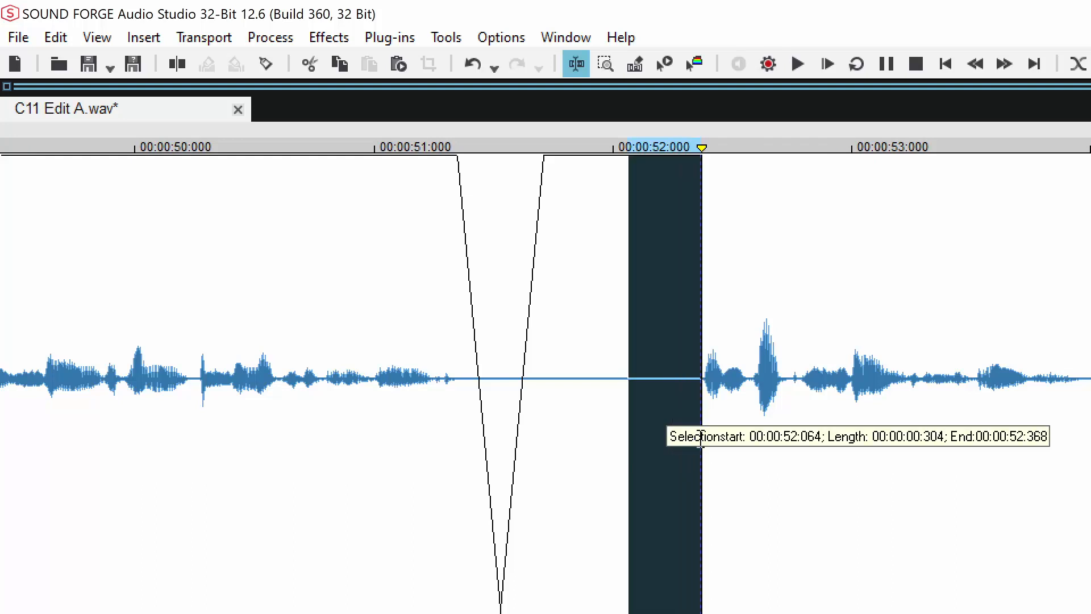
pyautogui.press('Delete')
pyautogui.click(49, 359)
pyautogui.press('space')
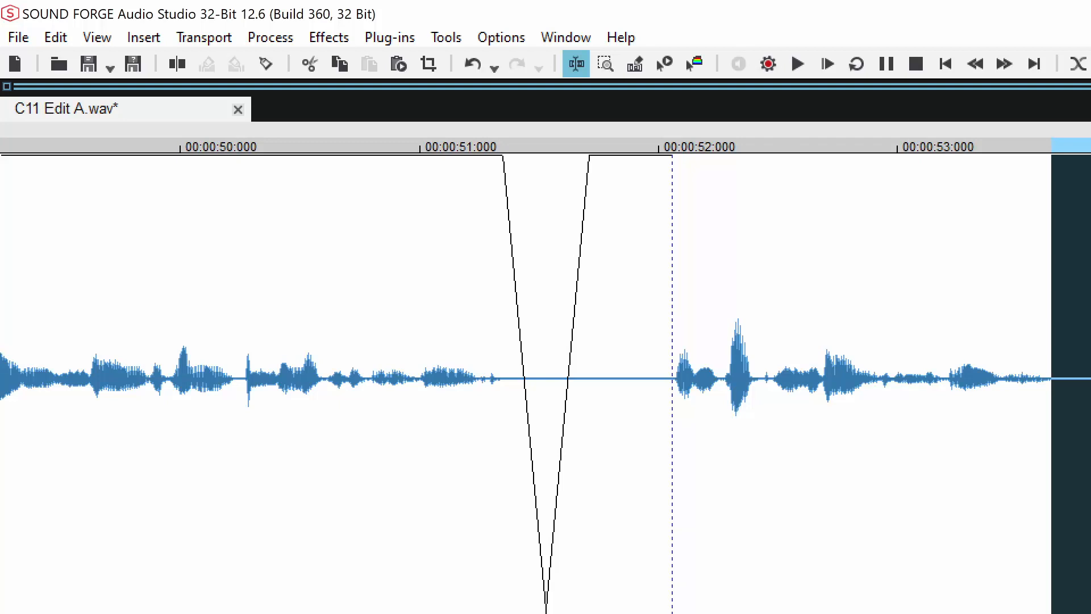
# - Place a silence event with a crossfade in the pause starting at about 53.6 seconds and play from about 51.8 seconds
pyautogui.click(791, 354)
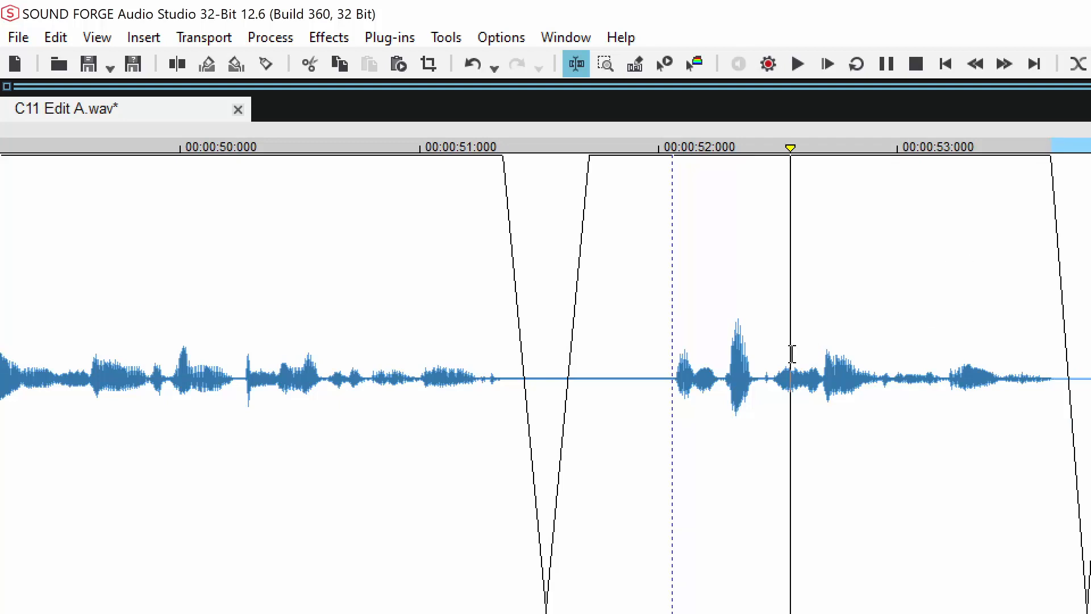
pyautogui.press('space')
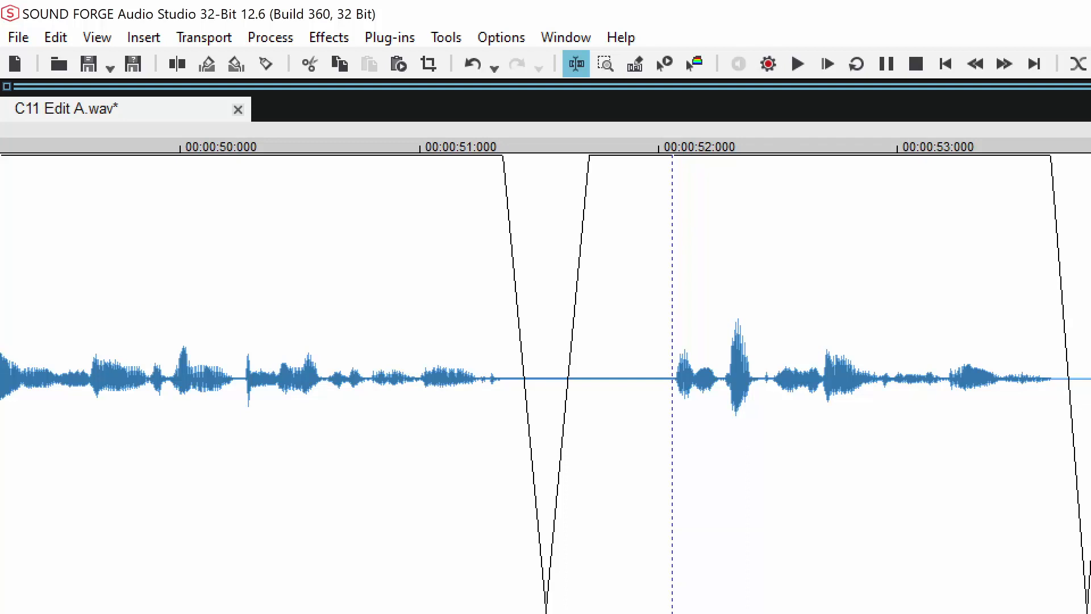
pyautogui.click(622, 275)
pyautogui.press('space')
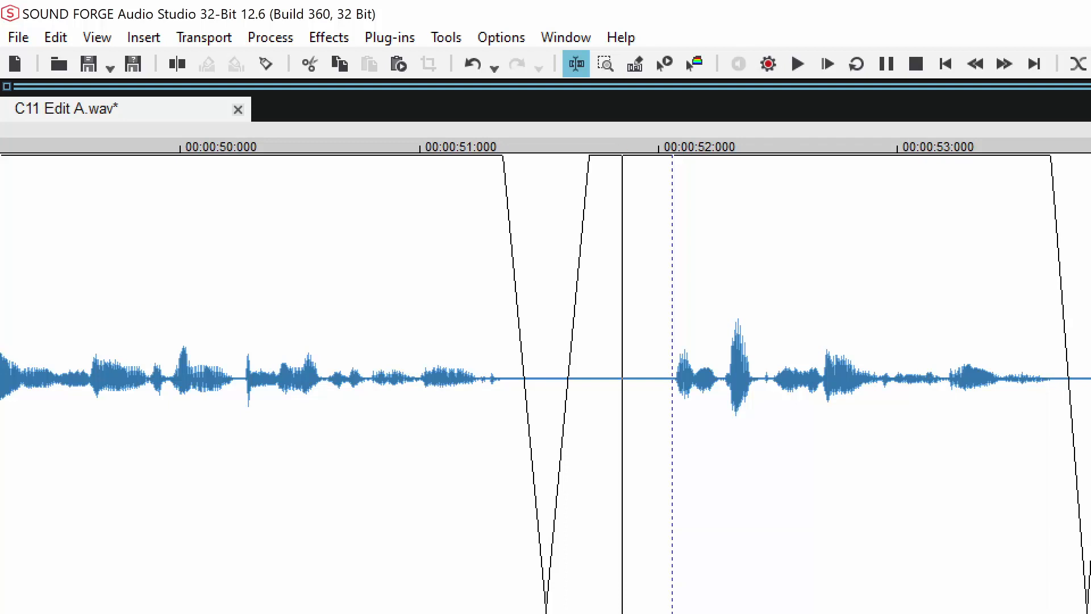
pyautogui.hscroll(5, 545, 378)
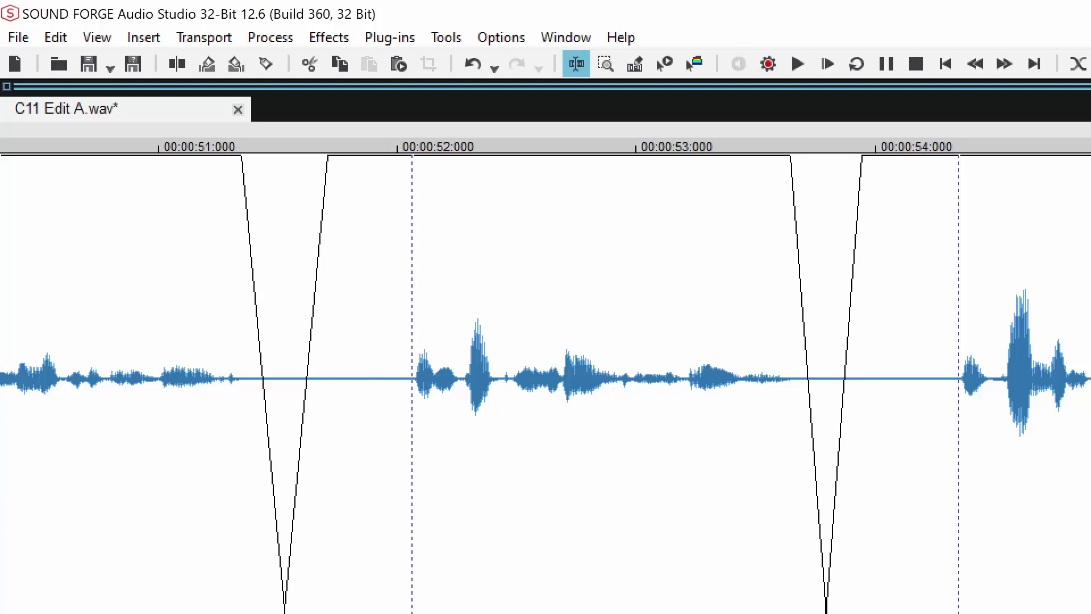
# - Play from about 54.1 seconds and continue listening through the phrase around 57.7 seconds
pyautogui.click(901, 282)
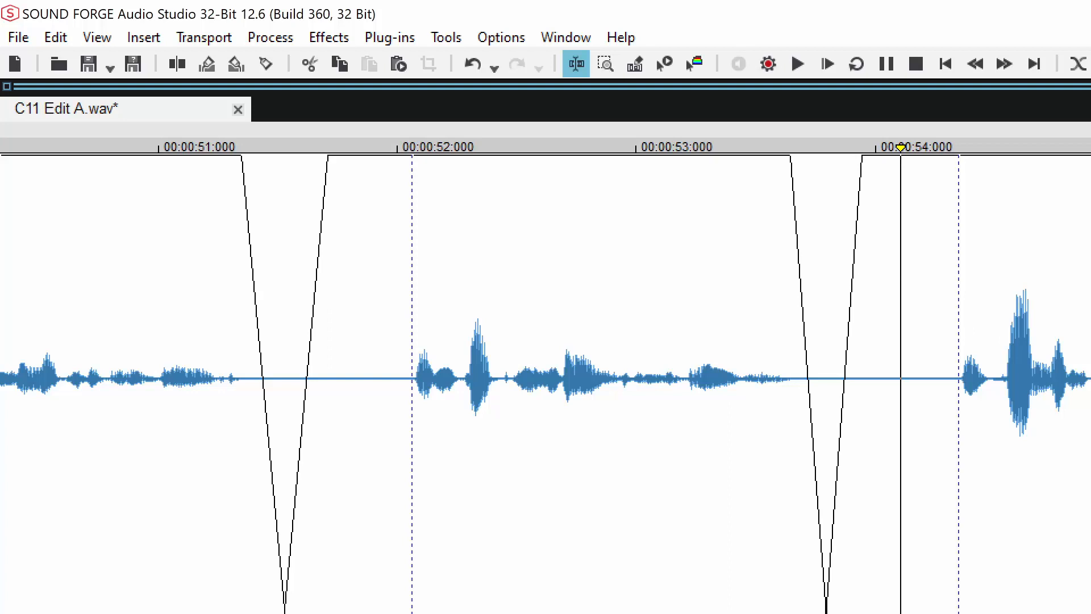
pyautogui.press('space')
pyautogui.press('space')
pyautogui.hscroll(8, 602, 341)
pyautogui.click(602, 341)
pyautogui.press('space')
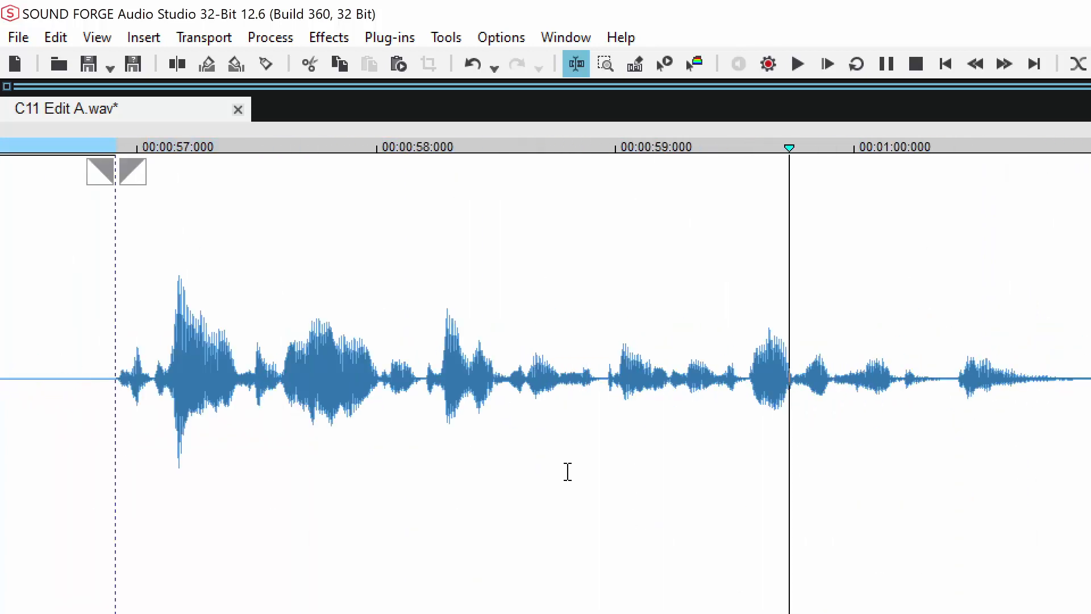
pyautogui.click(339, 438)
pyautogui.press('space')
pyautogui.press('space')
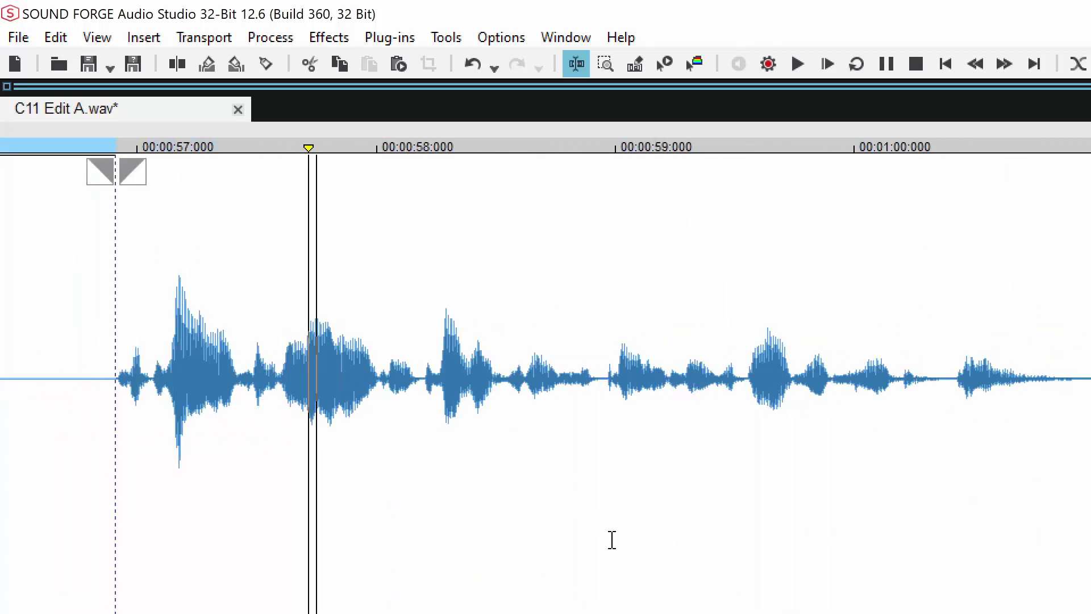
# - Select the audio from about 57.7 to 58.9 seconds, move the selection's start to about 58.12 seconds and play it
pyautogui.press('space')
pyautogui.moveTo(309, 370); pyautogui.dragTo(601, 455)
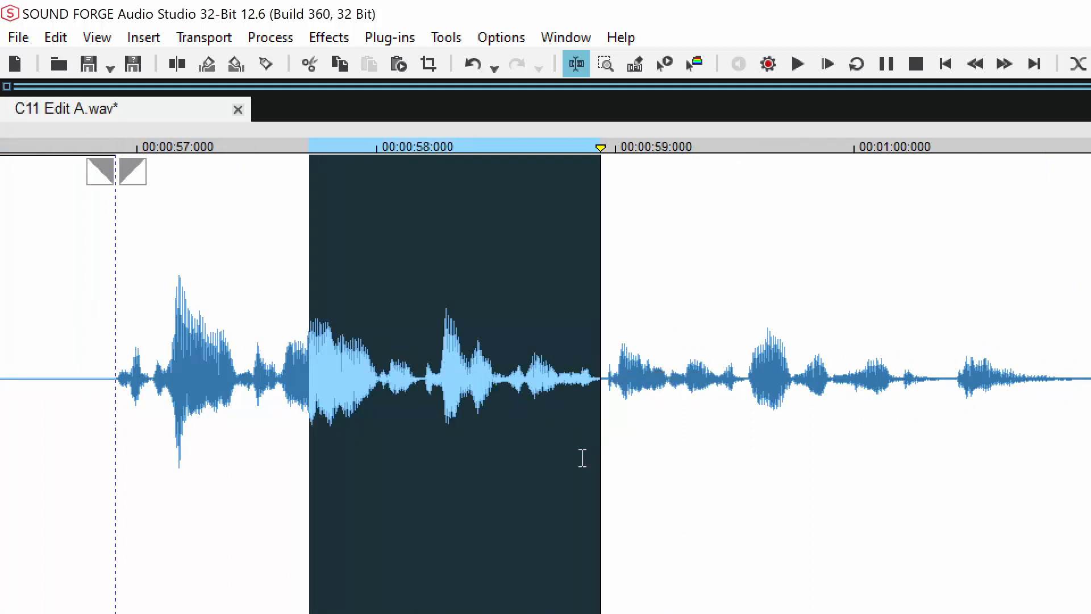
pyautogui.press('space')
pyautogui.press('space')
pyautogui.scroll(2, 395, 561)
pyautogui.scroll(-1, 594, 566)
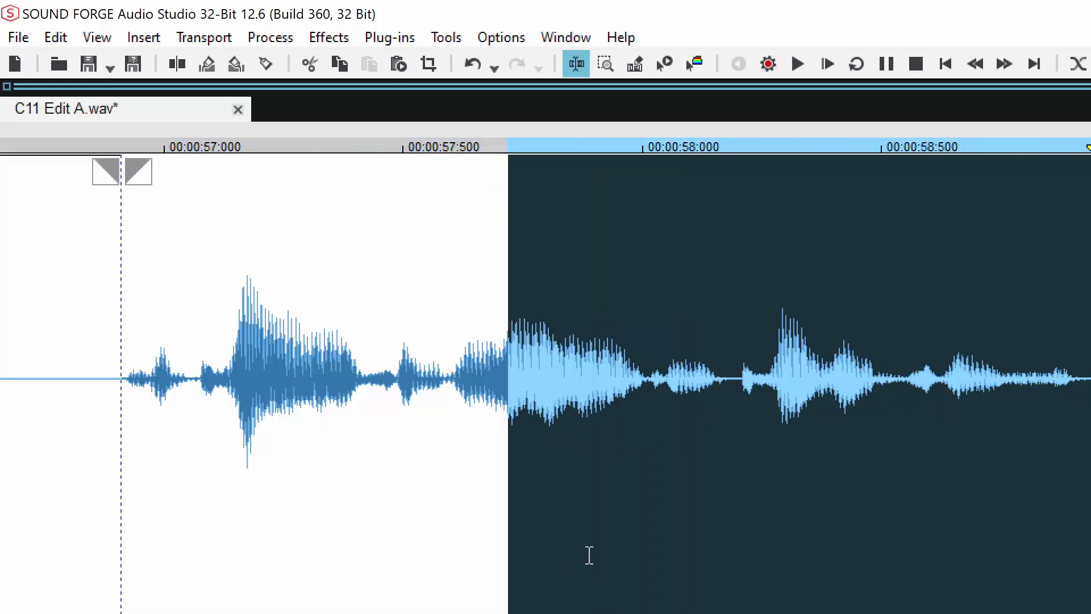
pyautogui.moveTo(506, 541); pyautogui.dragTo(702, 575)
pyautogui.press('space')
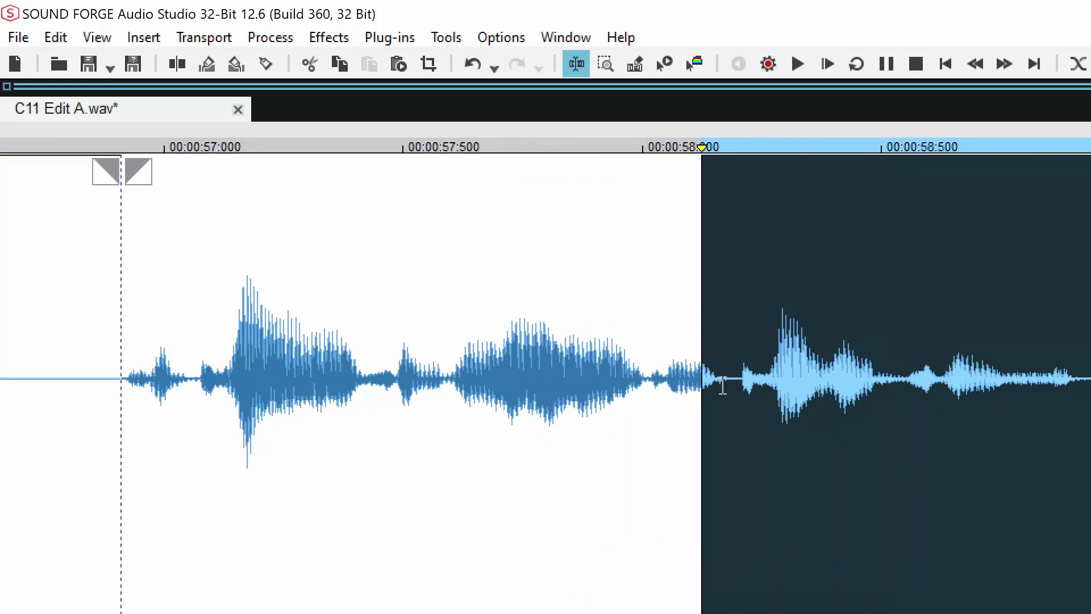
pyautogui.press('space')
pyautogui.press('space')
# - Narrow the selection to about 58.15 to 58.17 seconds and delete it
pyautogui.moveTo(1083, 512); pyautogui.dragTo(732, 513)
pyautogui.scroll(2, 786, 445)
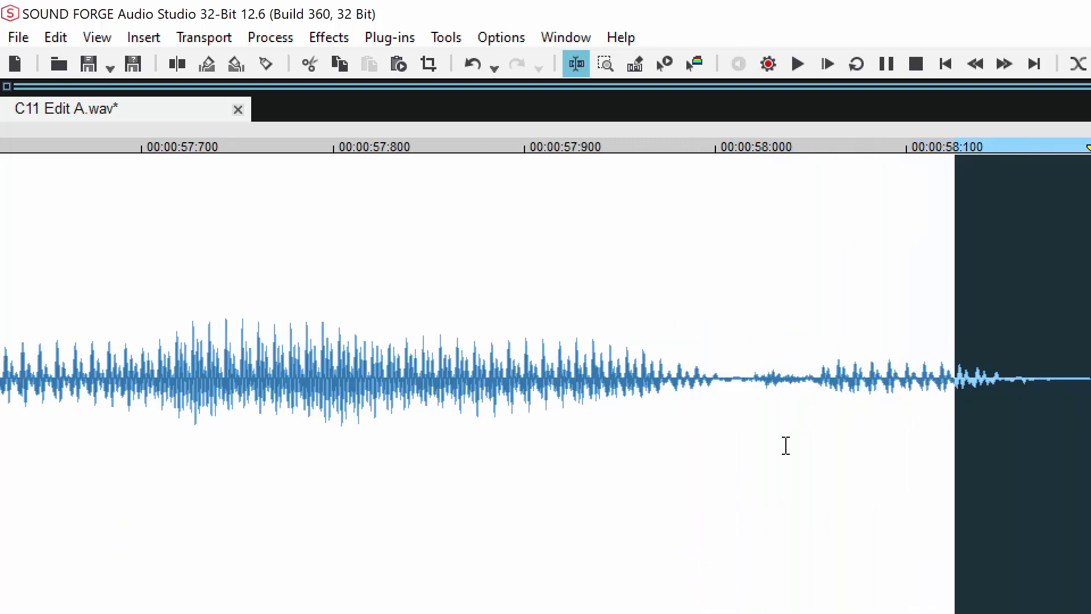
pyautogui.scroll(2, 786, 445)
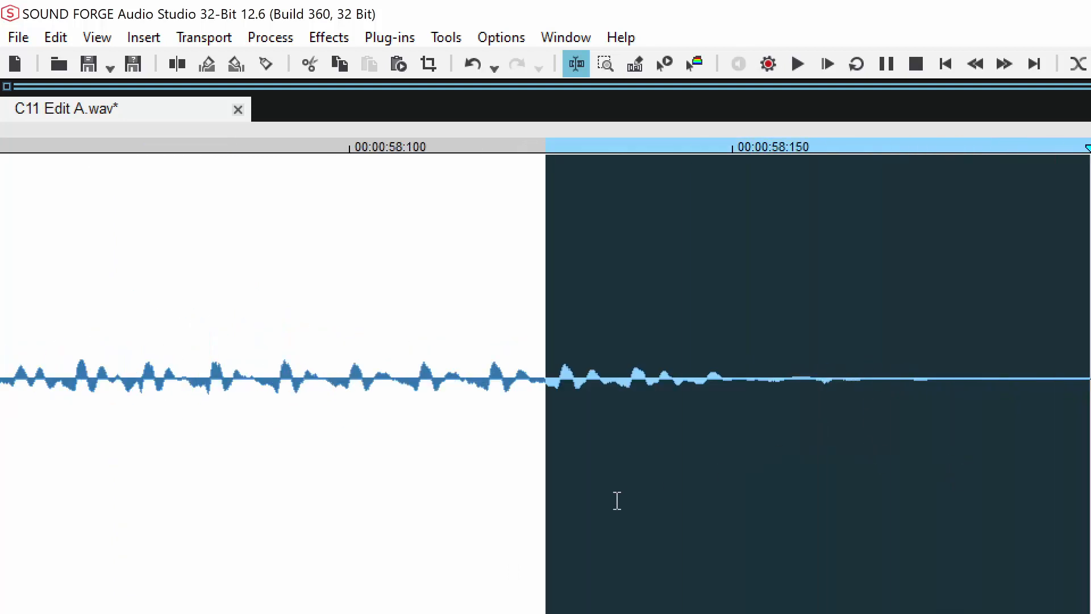
pyautogui.moveTo(547, 526); pyautogui.dragTo(739, 609)
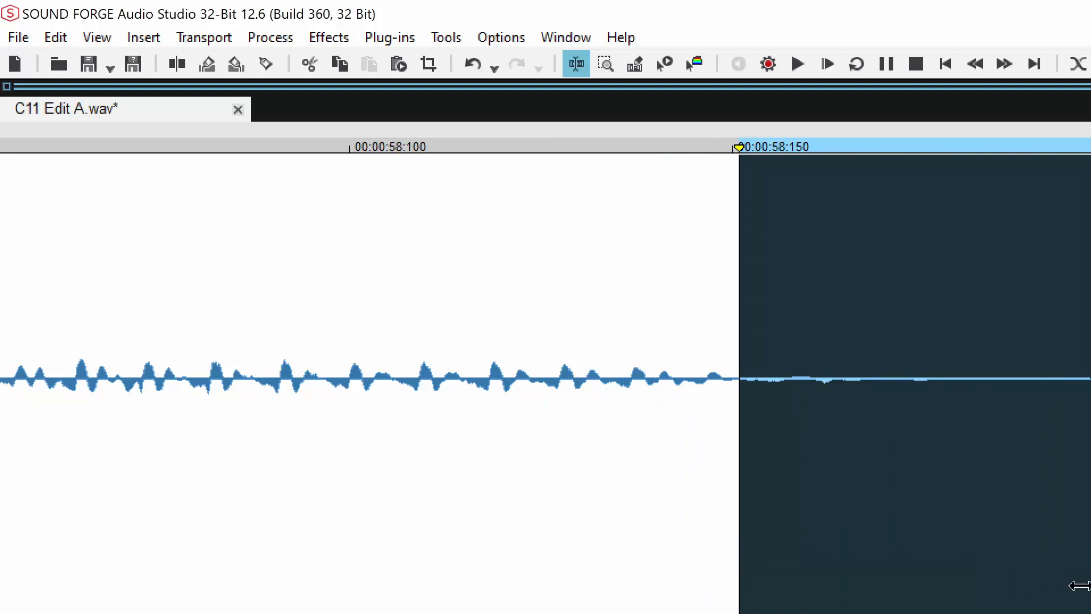
pyautogui.moveTo(1079, 586)
pyautogui.mouseDown()
pyautogui.moveTo(863, 608)
pyautogui.moveTo(892, 612)
pyautogui.mouseUp()
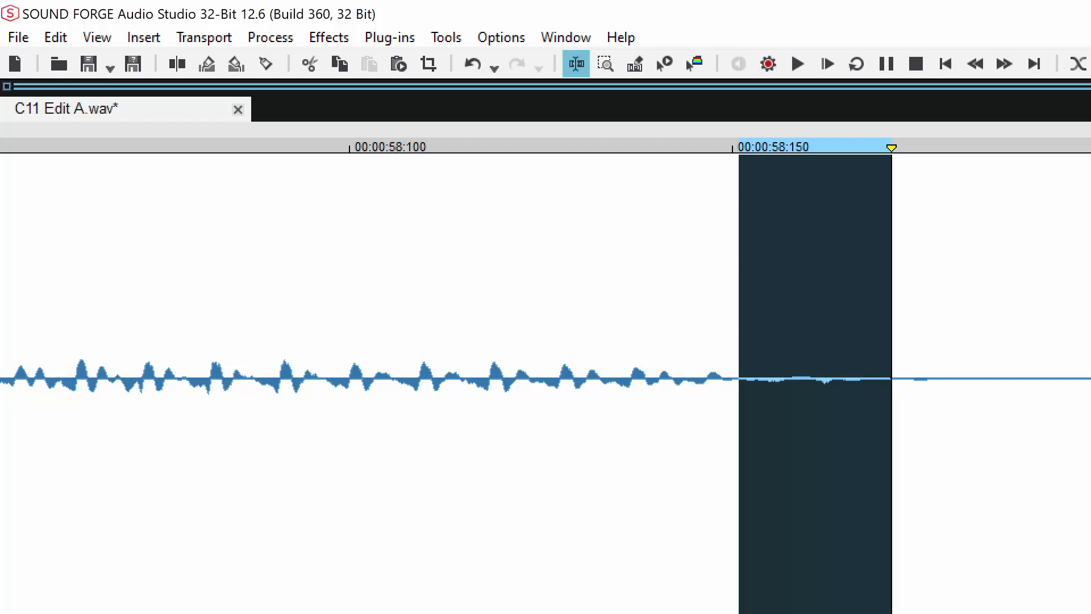
pyautogui.press('Delete')
# - Play from about 57.7 seconds across the cut and continue listening from about 1:03.6
pyautogui.scroll(-3, 1021, 520)
pyautogui.click(580, 293)
pyautogui.press('space')
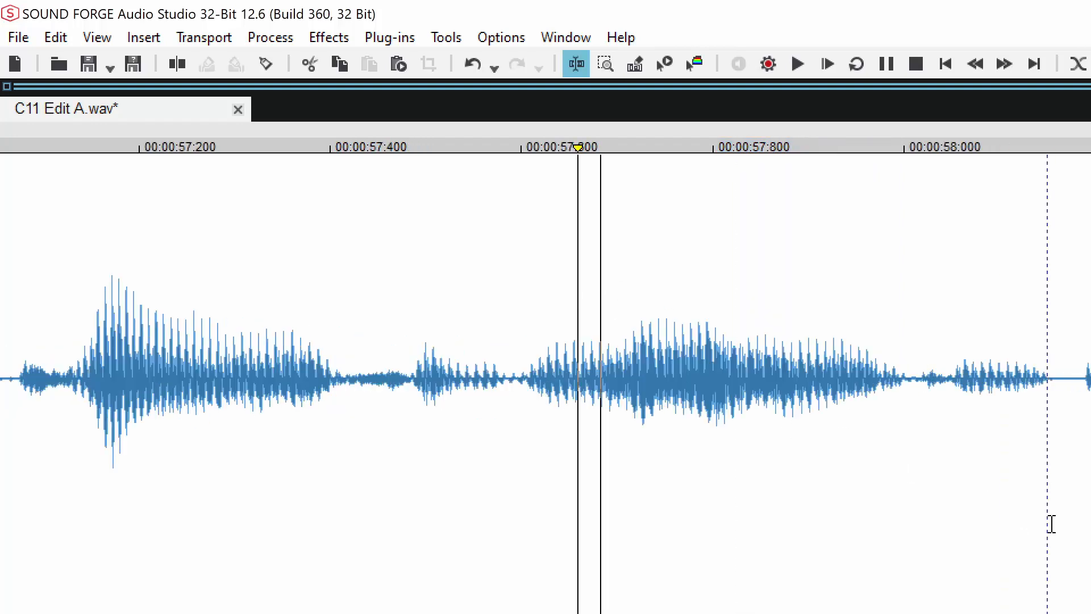
pyautogui.scroll(-2, 1046, 503)
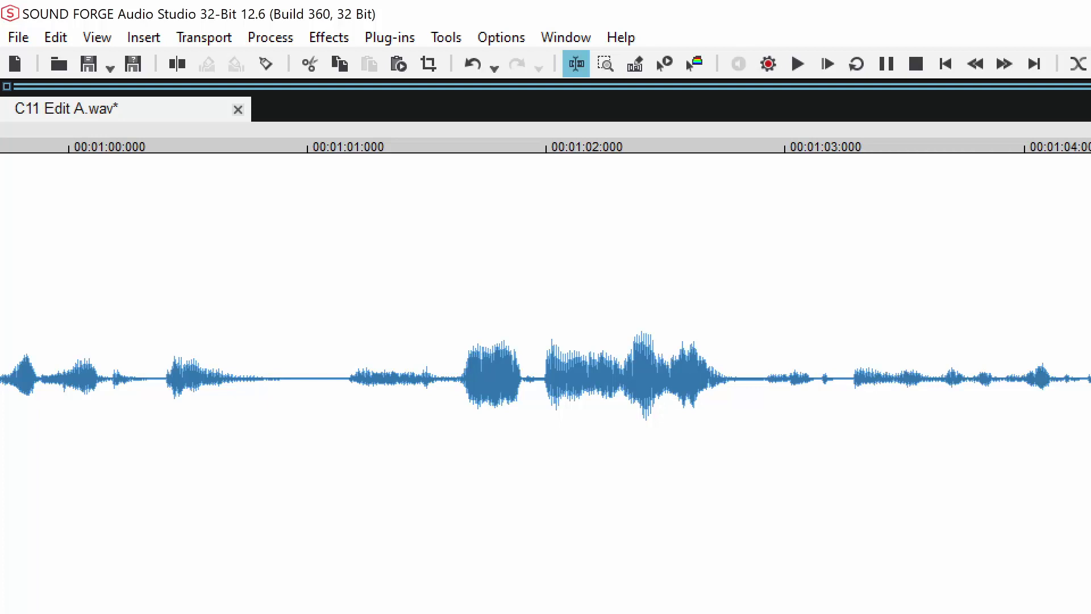
pyautogui.click(922, 353)
pyautogui.press('space')
pyautogui.press('space')
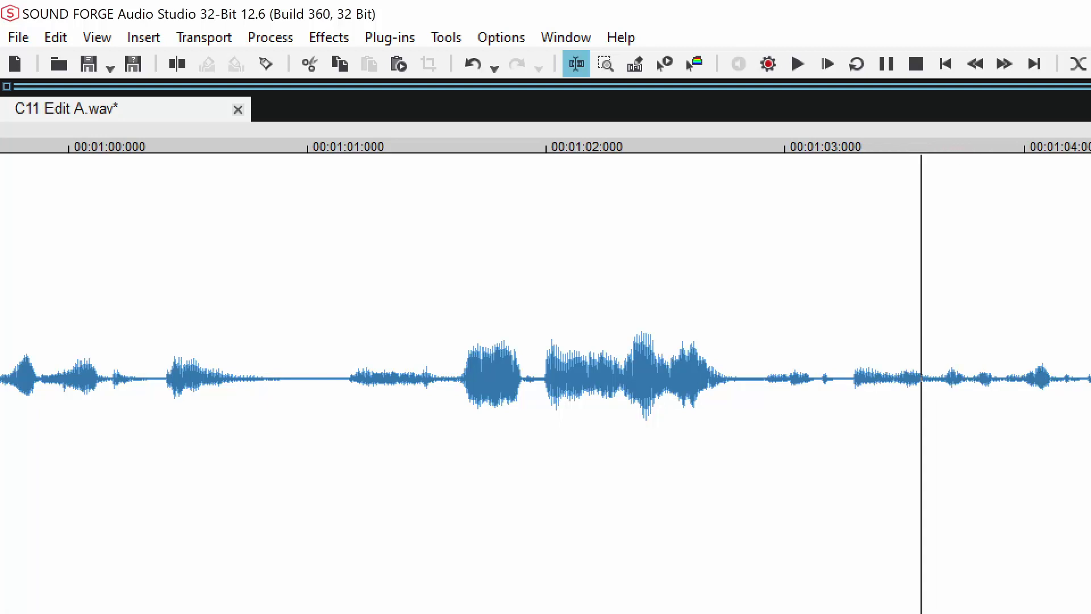
# - Place a crossfaded silence event in the pause at about 1:04.6 and delete the repeated take starting at about 1:04.9
pyautogui.press('Up')
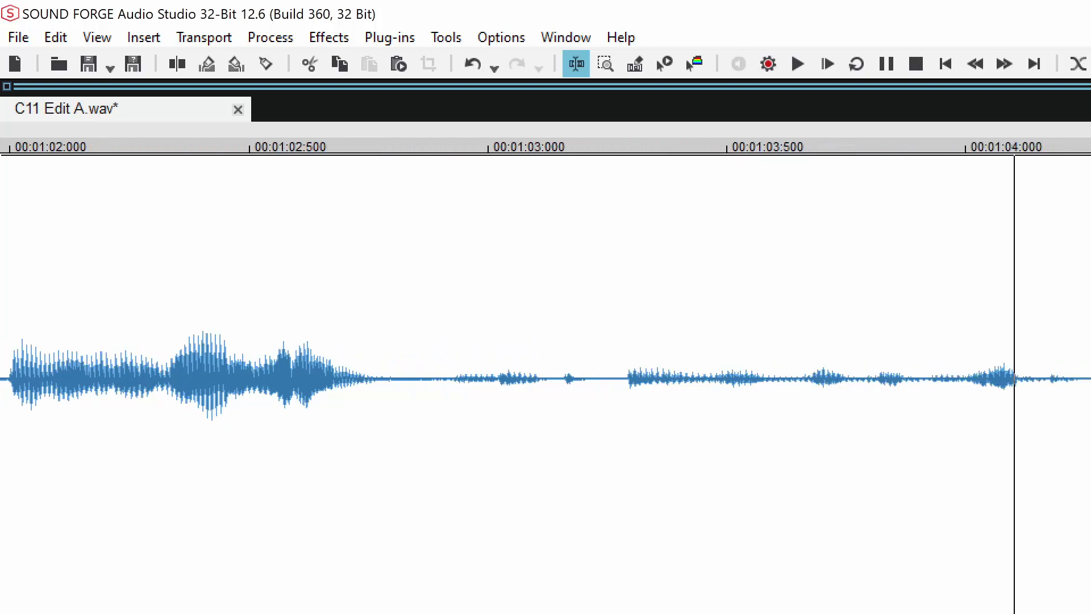
pyautogui.press('Down')
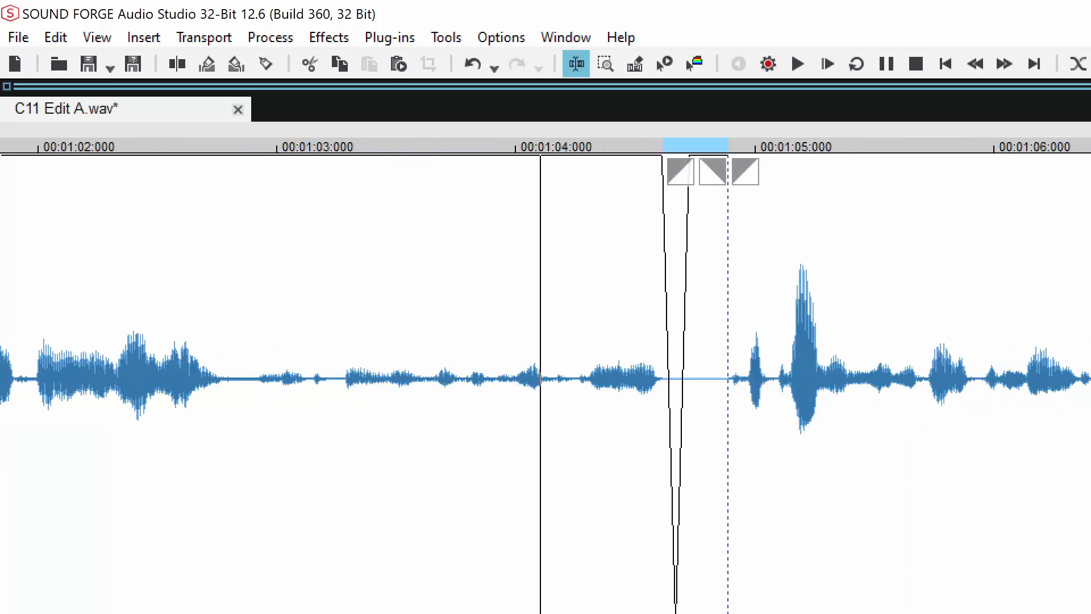
pyautogui.moveTo(729, 364); pyautogui.dragTo(1090, 381)
pyautogui.press('Delete')
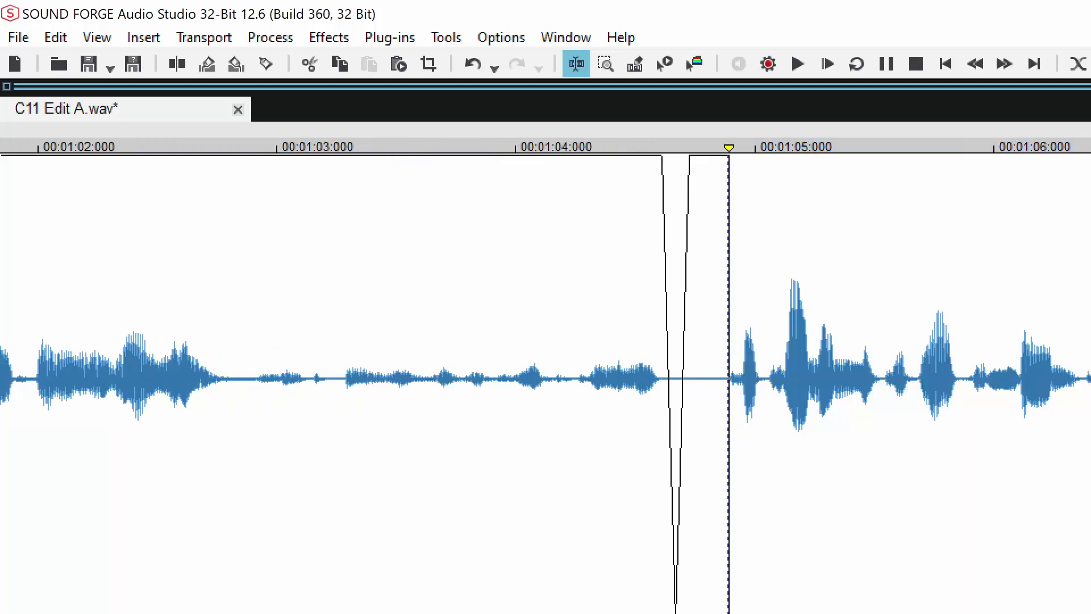
# - Play from about 1:03.5 across the cut and continue from about 1:06.9
pyautogui.click(401, 295)
pyautogui.press('space')
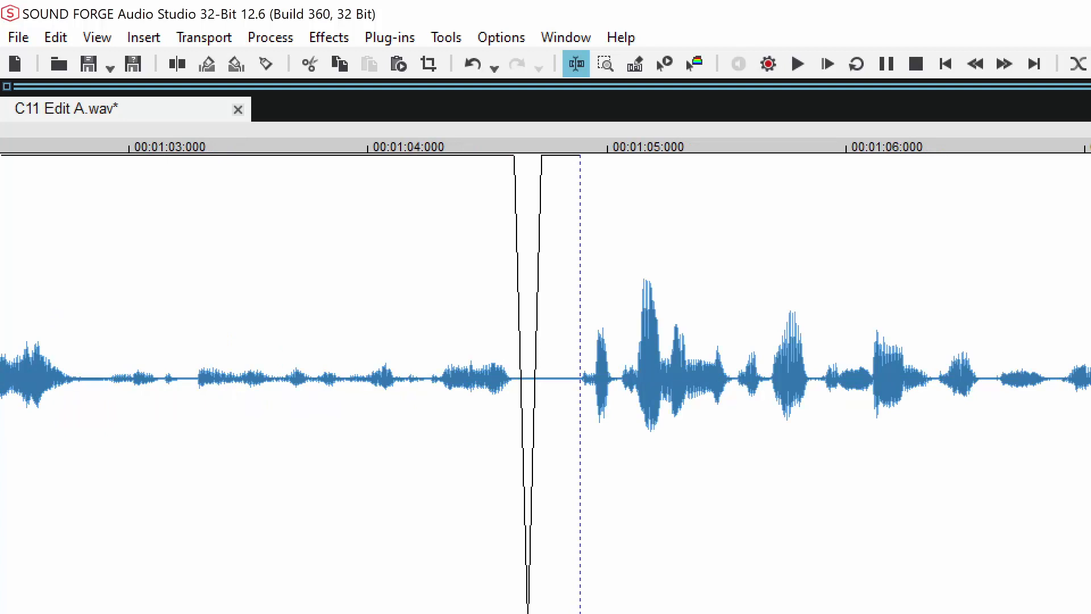
pyautogui.click(1071, 299)
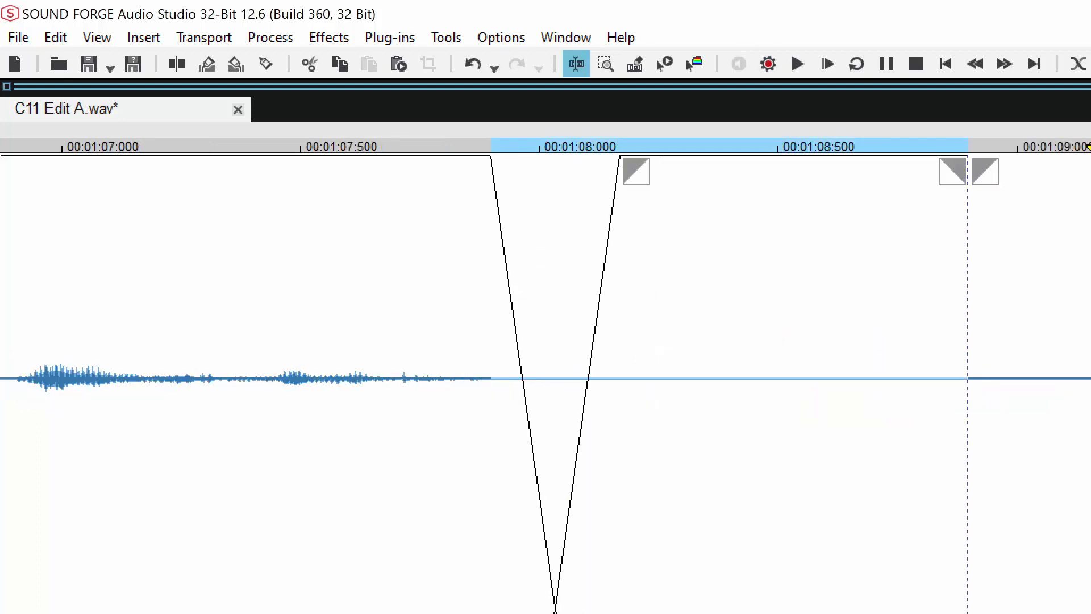
# - Shorten the pause after the silence event by deleting from about 1:08.7 to about 1:09.15
pyautogui.press('Up')
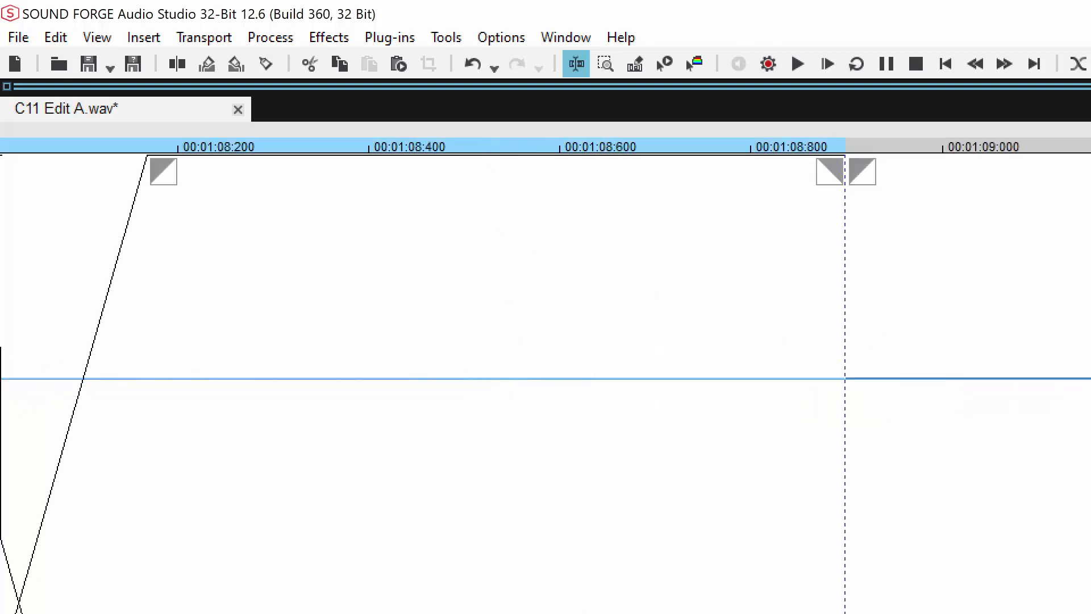
pyautogui.moveTo(1089, 364); pyautogui.dragTo(663, 505)
pyautogui.press('Delete')
pyautogui.scroll(-3, 944, 515)
# - Play from about 1:06.7 across the cut and continue to the pause near 1:15
pyautogui.click(797, 312)
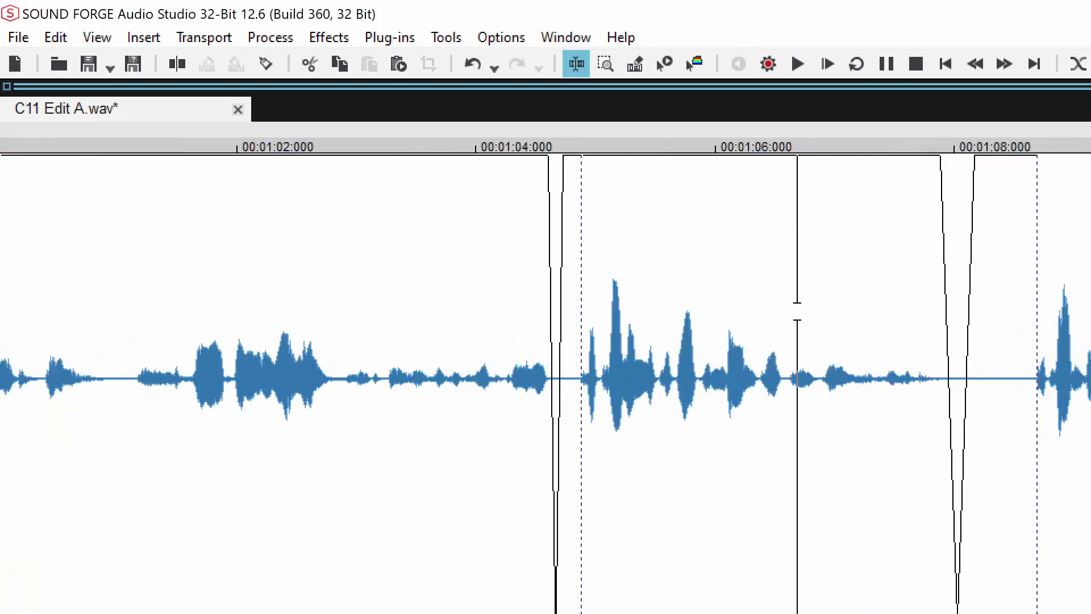
pyautogui.press('space')
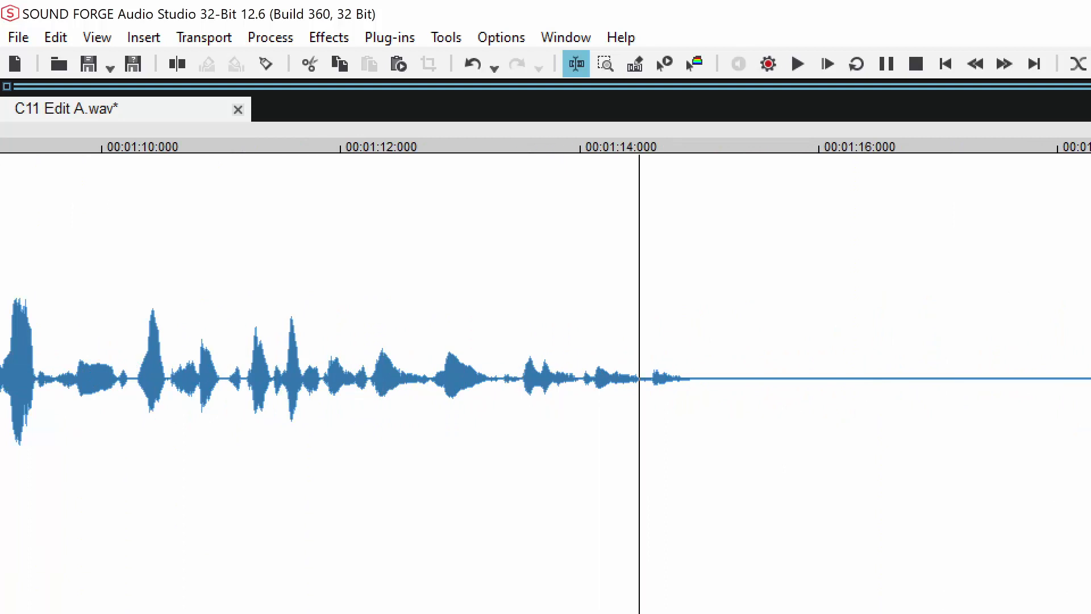
pyautogui.press('space')
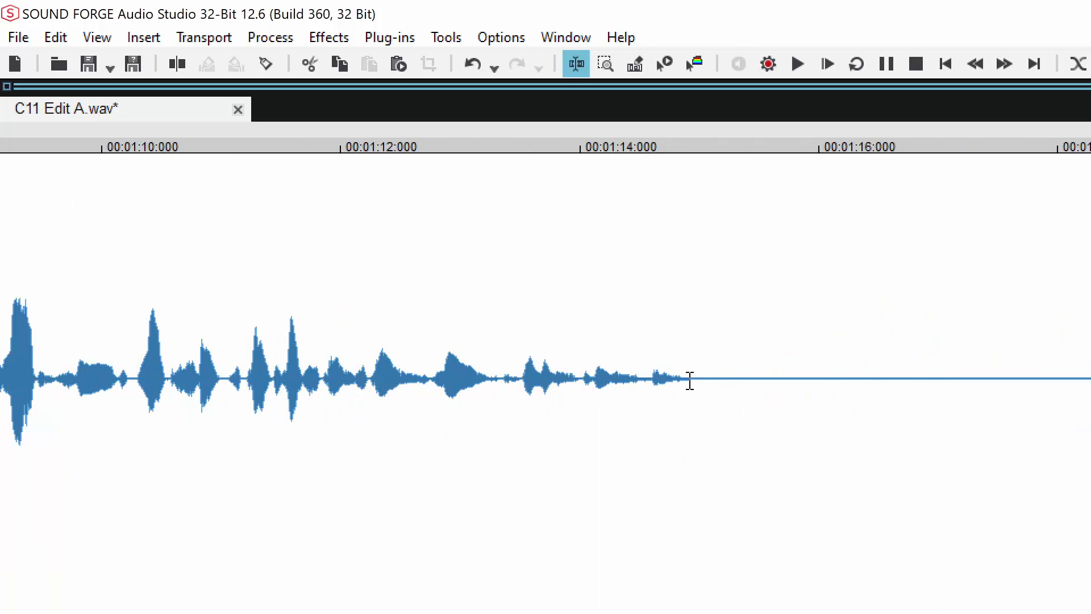
# - Select about 1:14.96 to 1:15.34 in the pause and place a crossfaded silence event there
pyautogui.moveTo(695, 378); pyautogui.dragTo(739, 410)
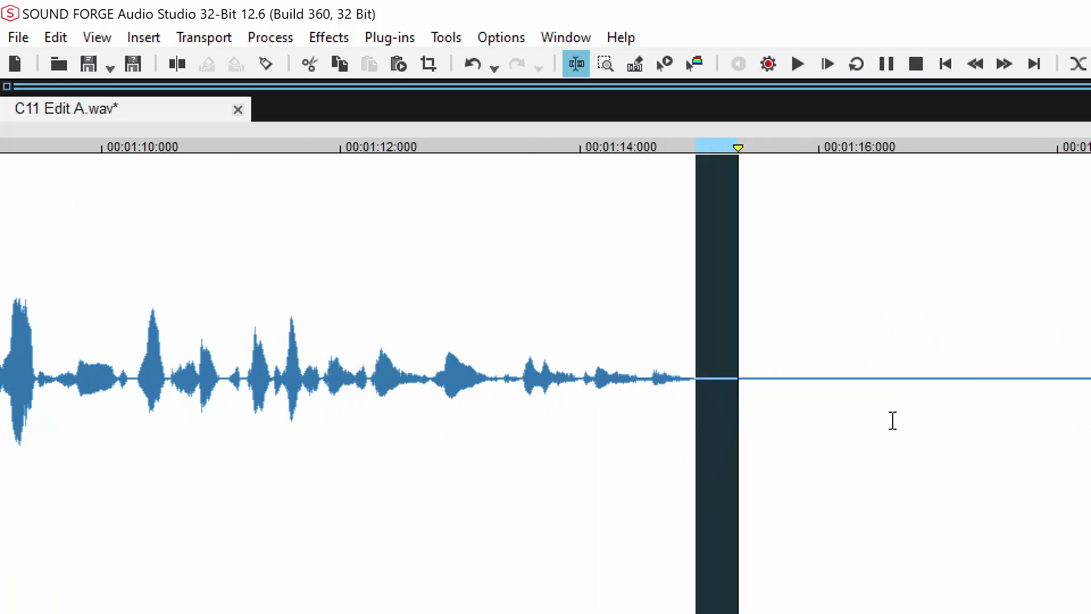
pyautogui.scroll(1, 877, 417)
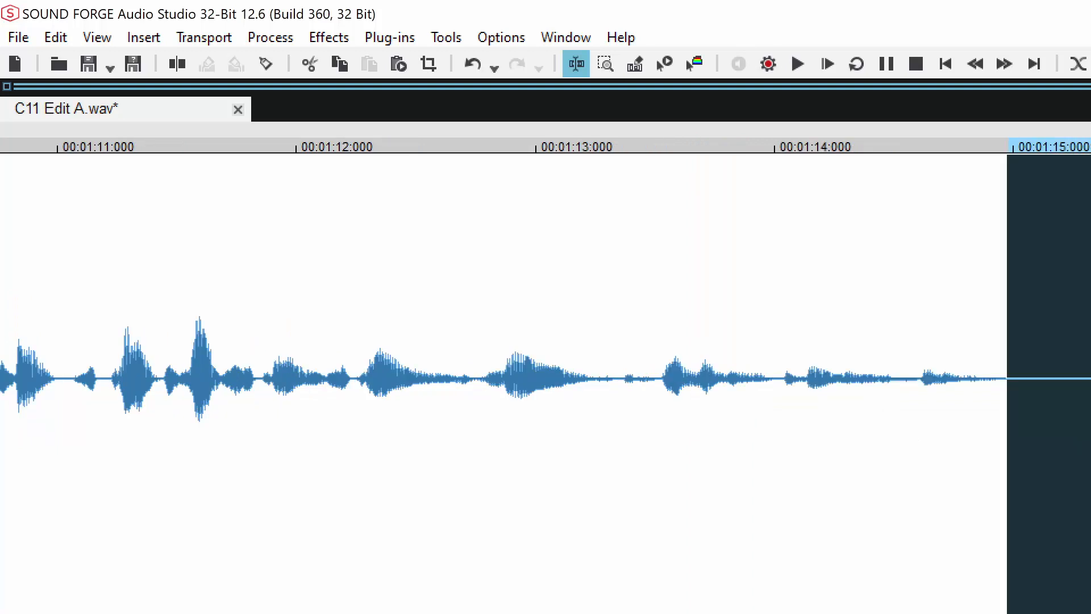
pyautogui.moveTo(1031, 170); pyautogui.dragTo(1090, 171)
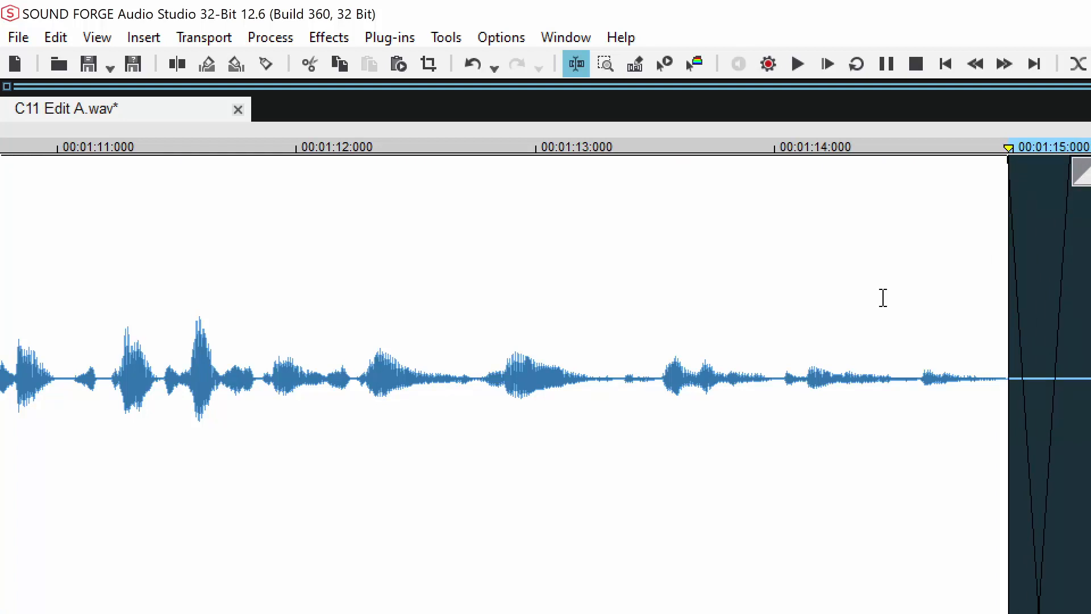
# - Play across the silence event from about 1:14.3 and replay the phrase from about 1:13.2
pyautogui.click(840, 301)
pyautogui.press('space')
pyautogui.press('space')
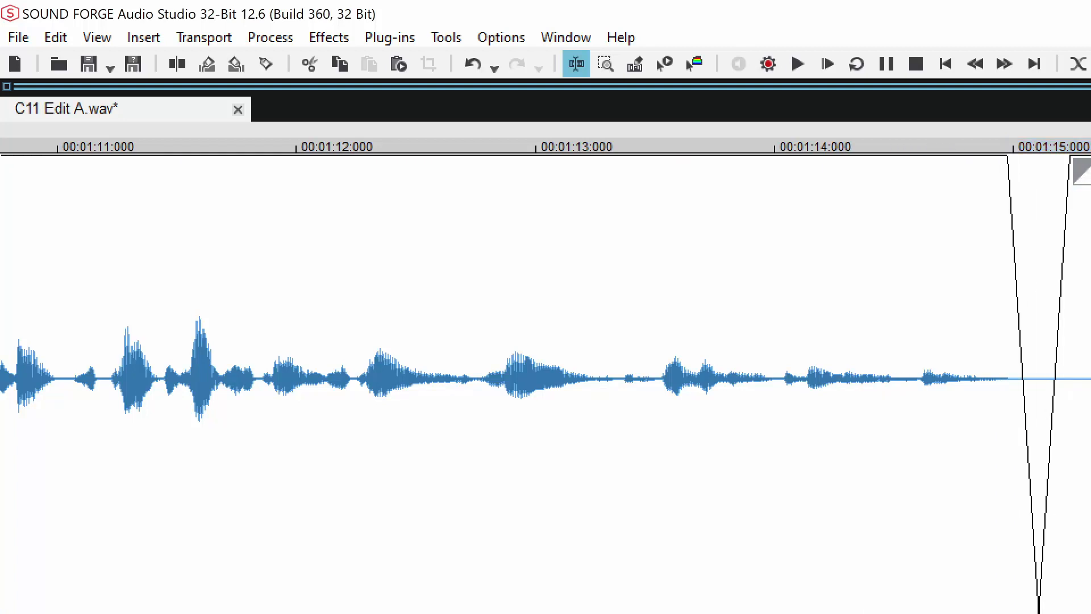
pyautogui.scroll(-1, 546, 378)
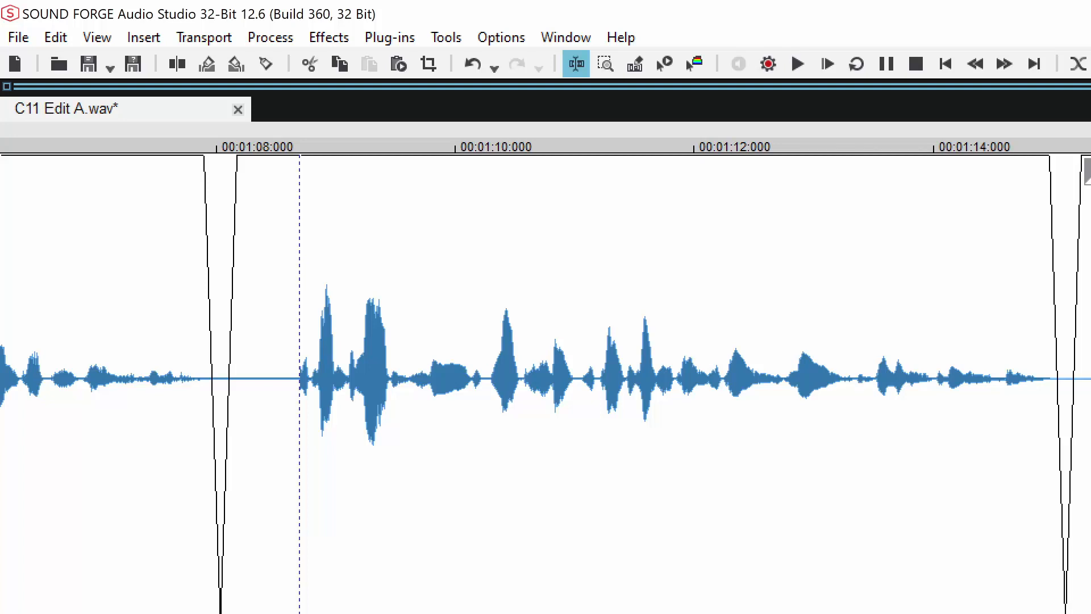
pyautogui.moveTo(882, 322); pyautogui.dragTo(968, 322)
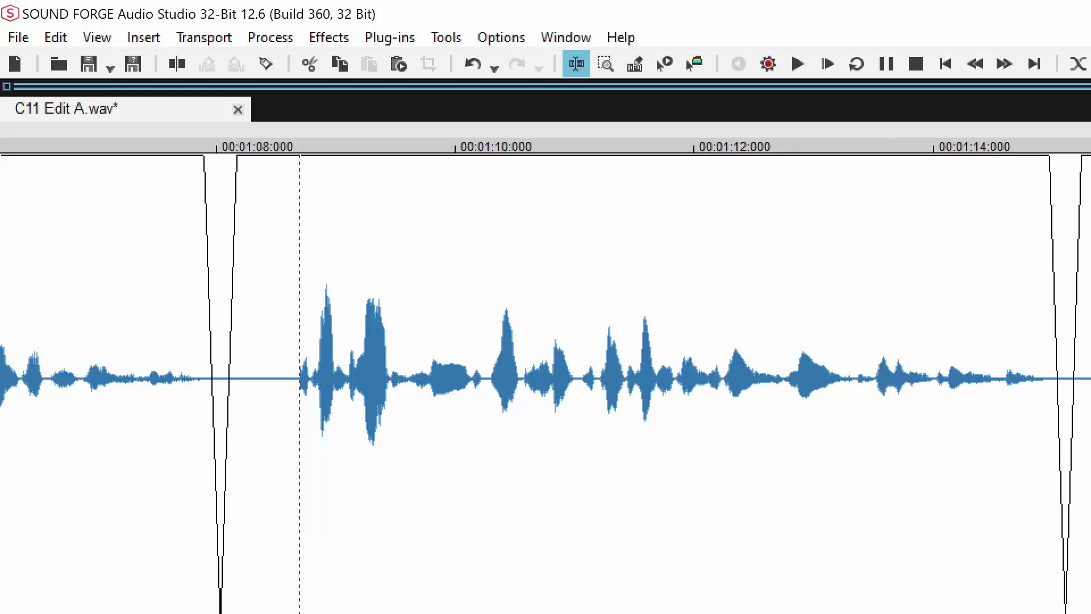
pyautogui.hotkey('ctrl', 'z')
pyautogui.press('space')
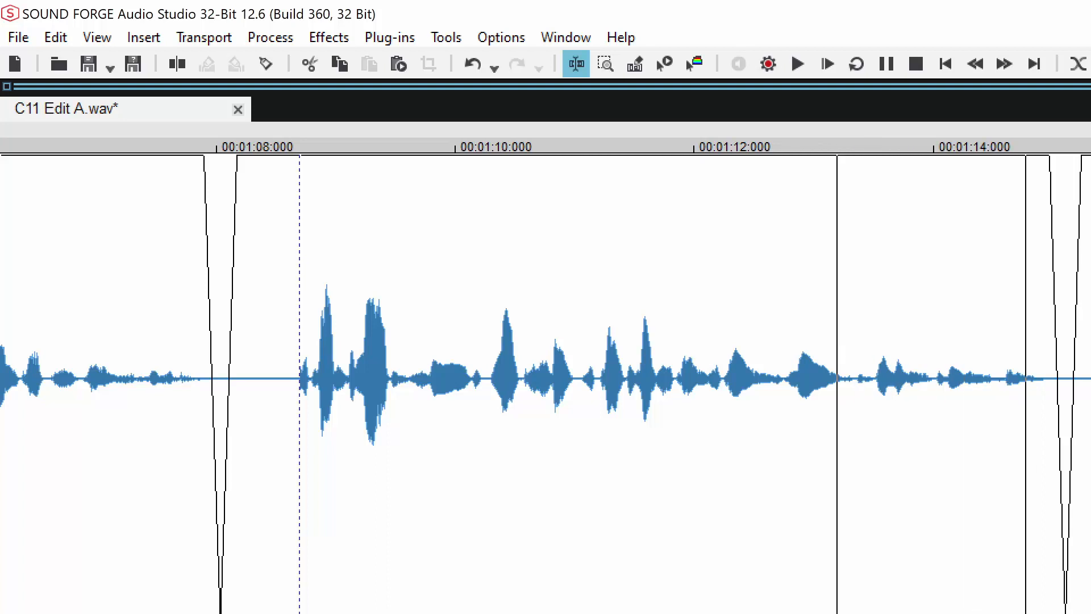
pyautogui.press('space')
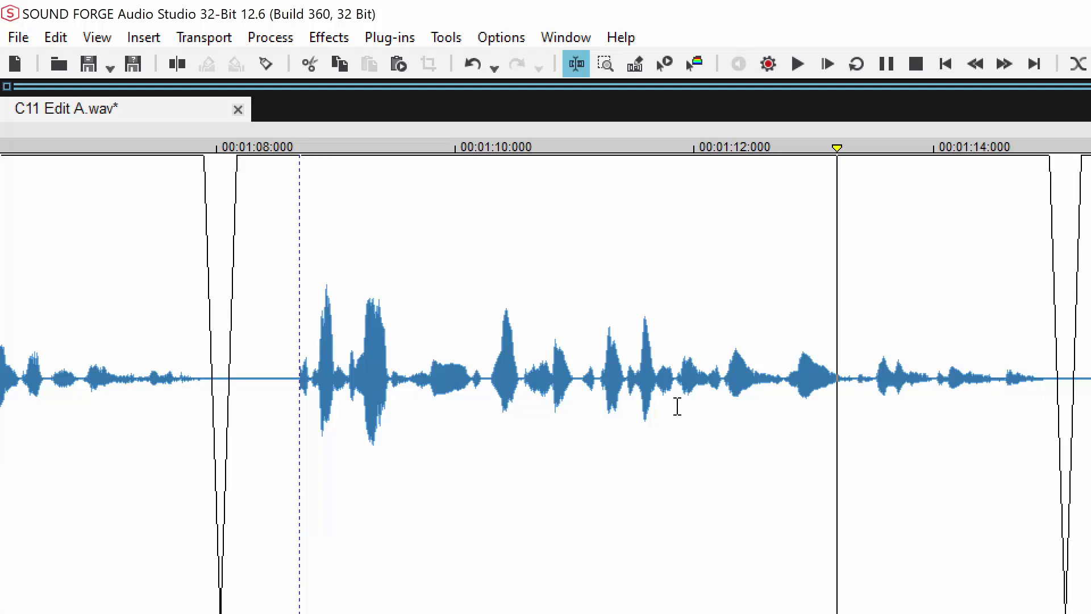
# - Shorten the pause after the silence event with a cut at about 1:15.95 and play across it from about 1:12.2
pyautogui.click(749, 356)
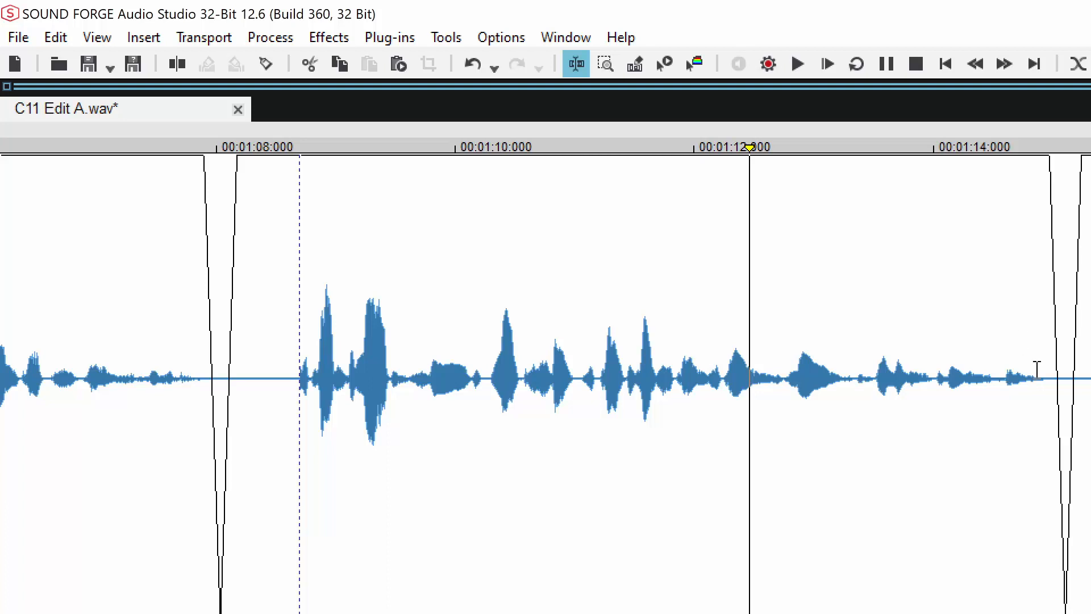
pyautogui.moveTo(1039, 372); pyautogui.dragTo(326, 395)
pyautogui.click(1089, 409)
pyautogui.click(775, 318)
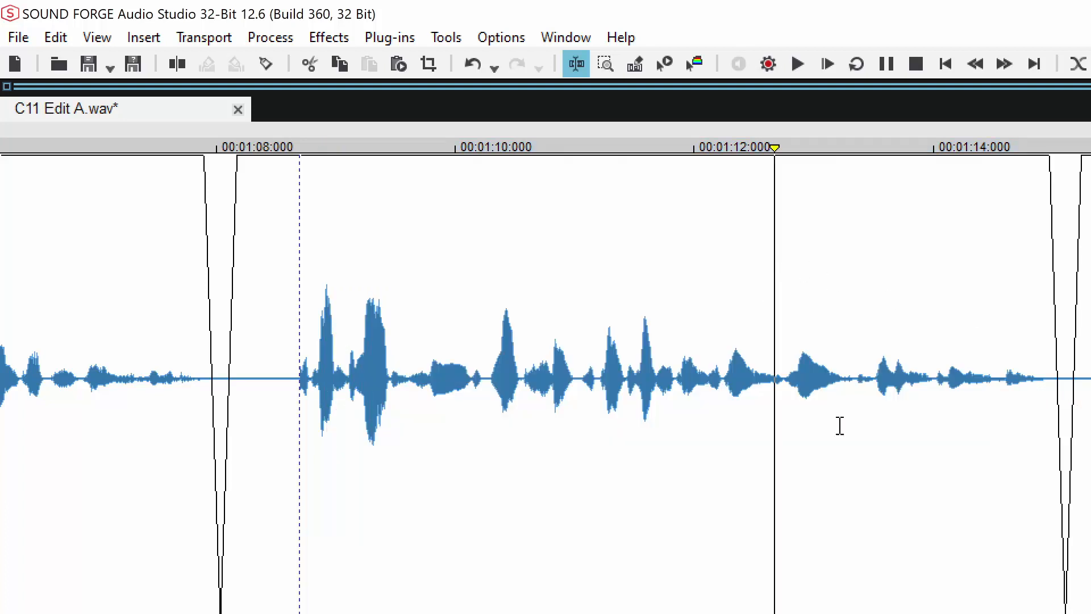
pyautogui.click(761, 355)
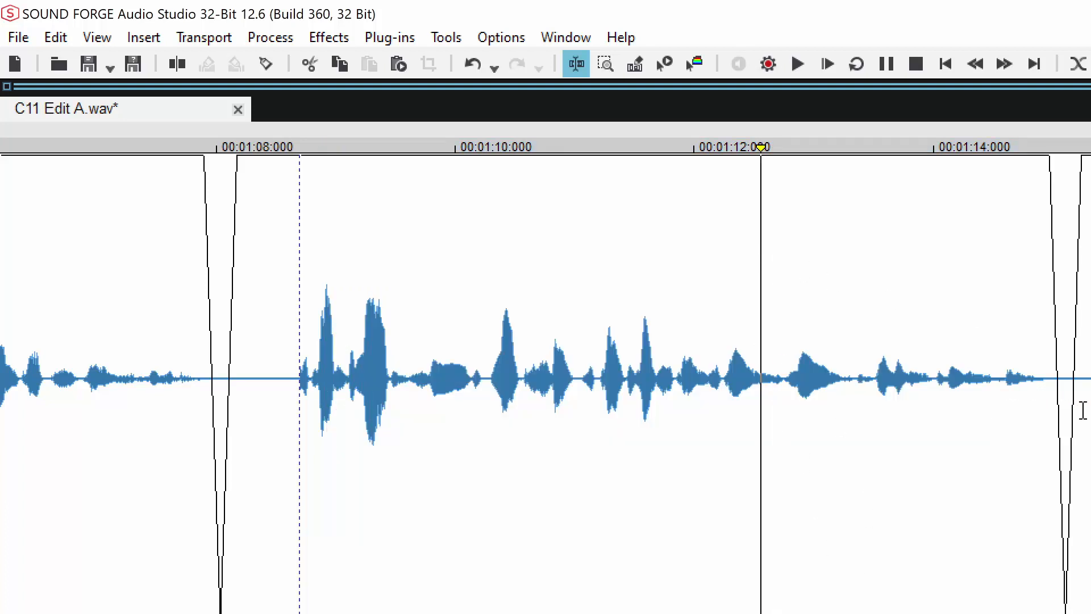
pyautogui.click(718, 297)
pyautogui.press('space')
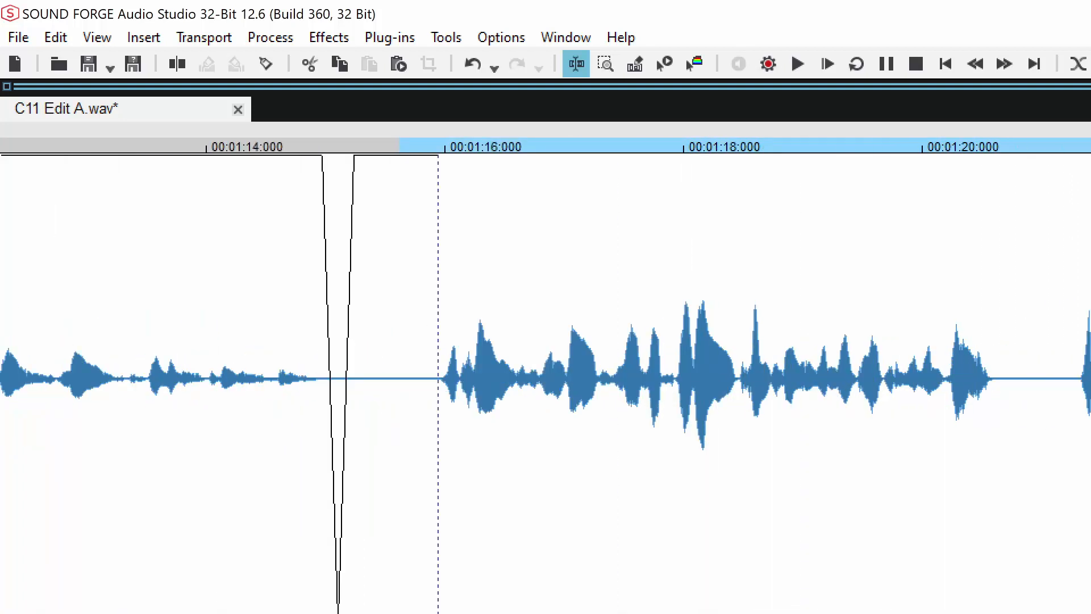
# - Place a silence event in the pause starting at about 1:20.6 and play across it from about 1:20.05
pyautogui.click(988, 371)
pyautogui.scroll(2, 987, 371)
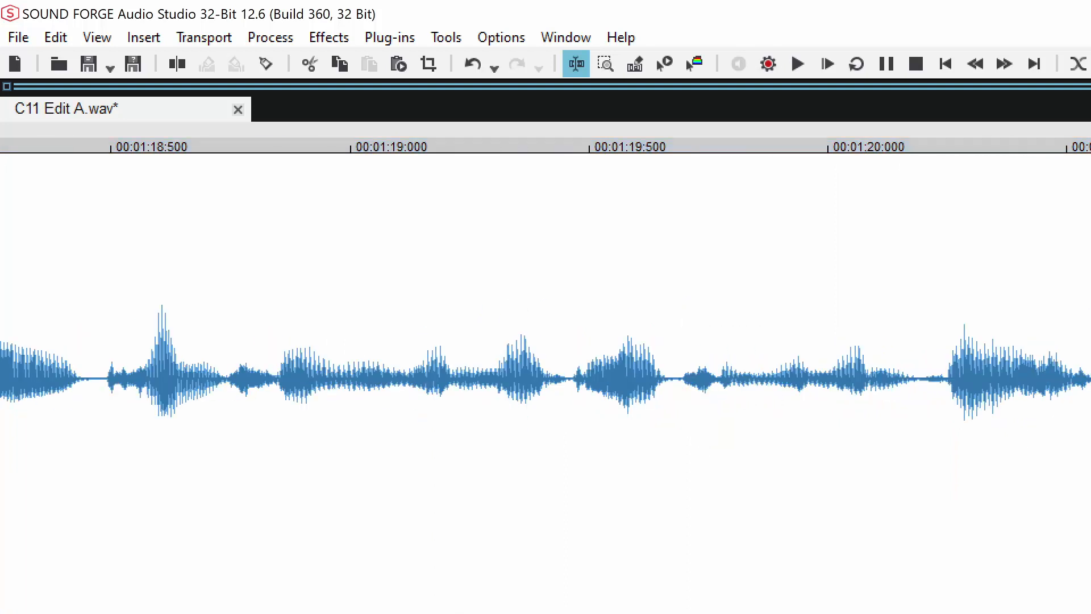
pyautogui.click(850, 279)
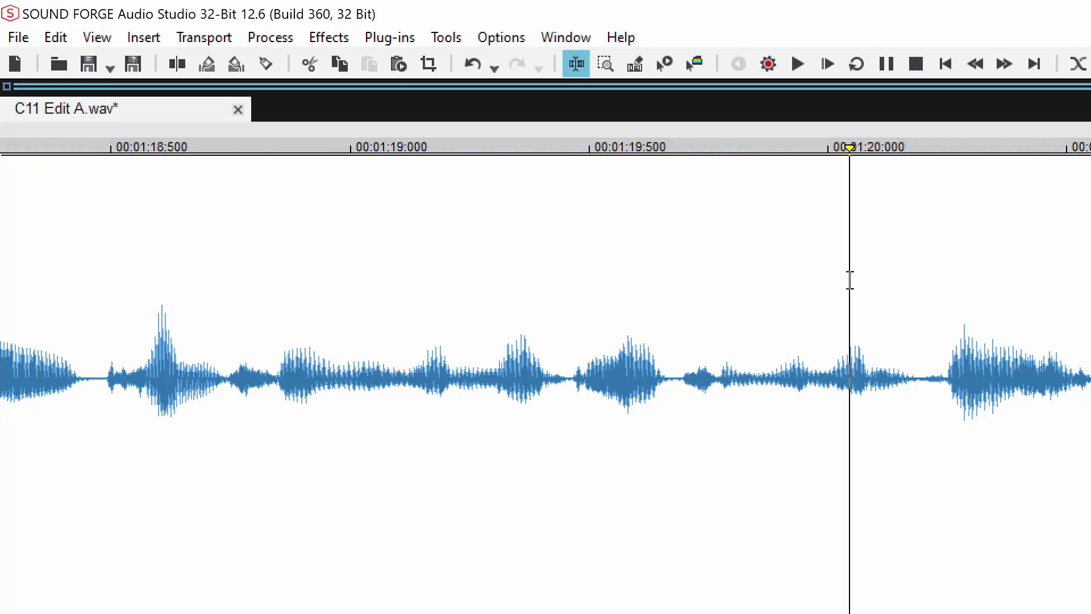
pyautogui.press('space')
pyautogui.press('space')
pyautogui.scroll(-2, 849, 279)
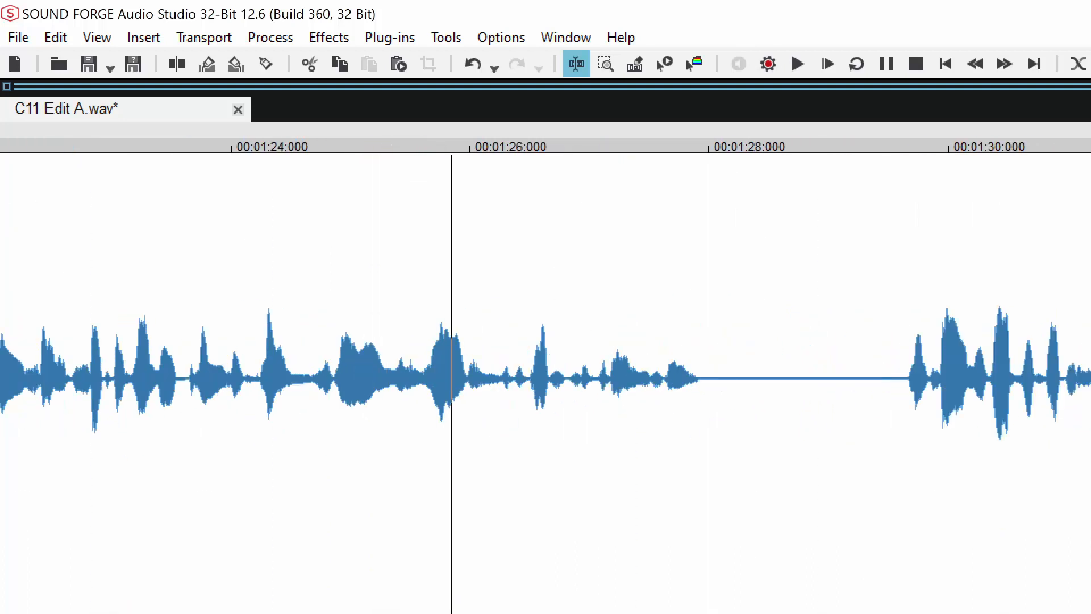
# - Try a crossfaded silence event in the pause at about 1:27.94 and play across it from about 1:27.5
pyautogui.scroll(1, 1061, 597)
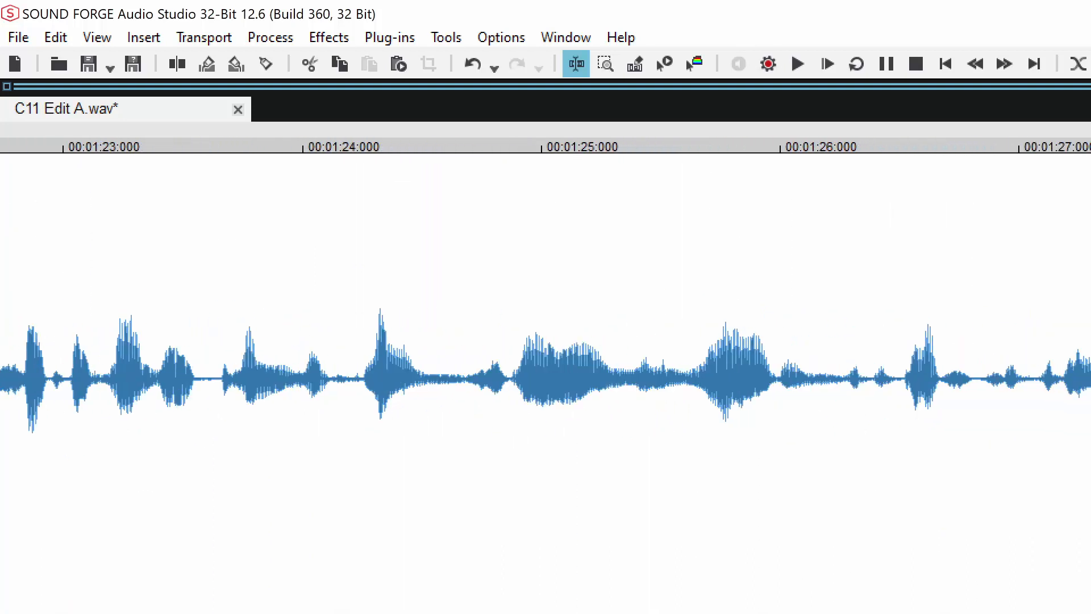
pyautogui.scroll(1, 991, 576)
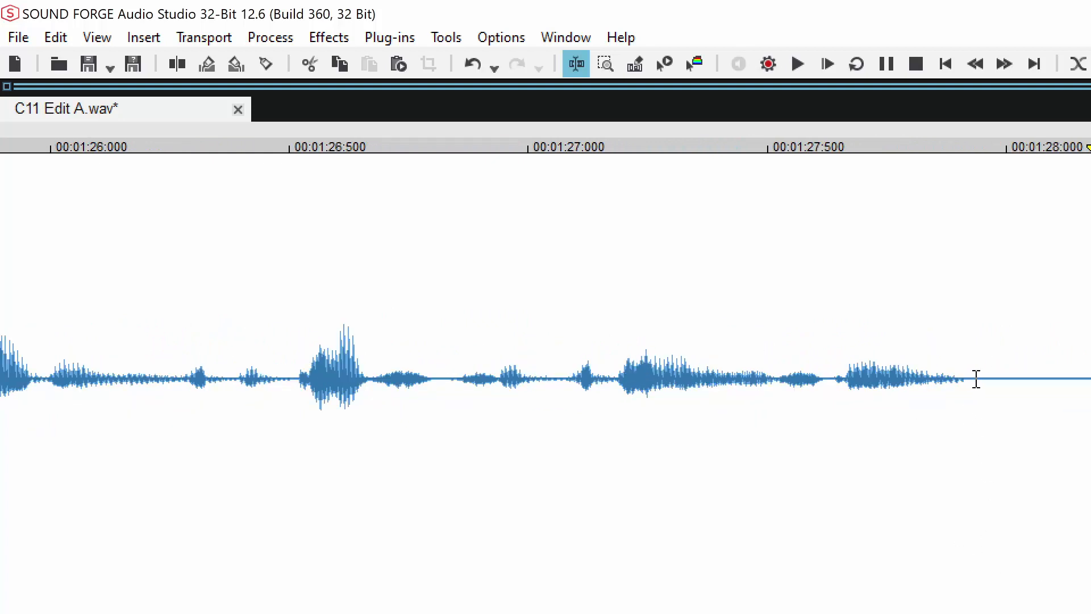
pyautogui.moveTo(977, 379); pyautogui.dragTo(1088, 392)
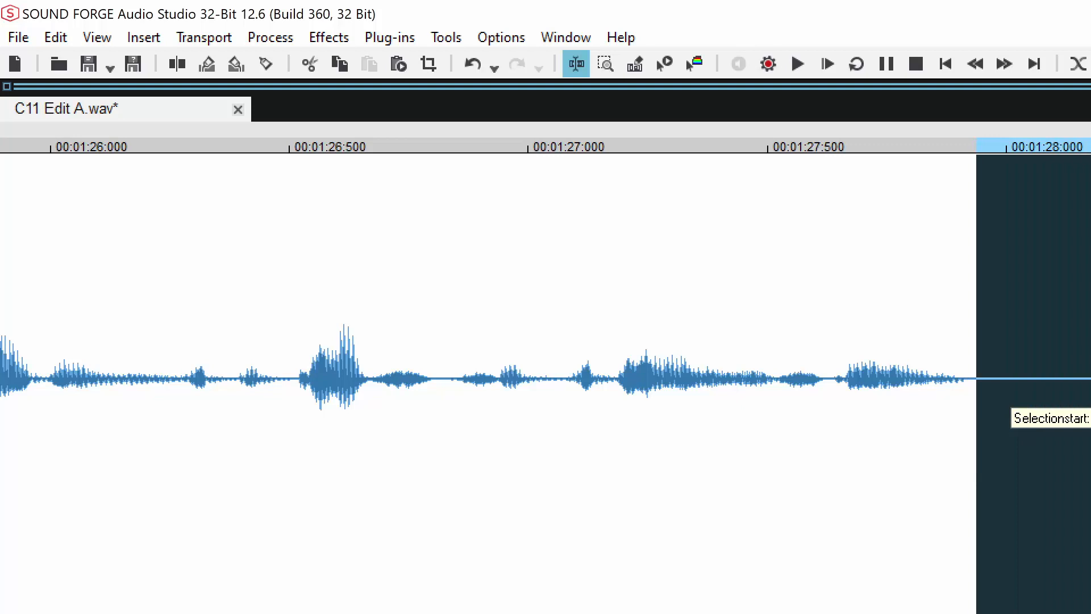
pyautogui.moveTo(996, 176)
pyautogui.moveTo(998, 176); pyautogui.dragTo(1066, 179)
pyautogui.click(778, 341)
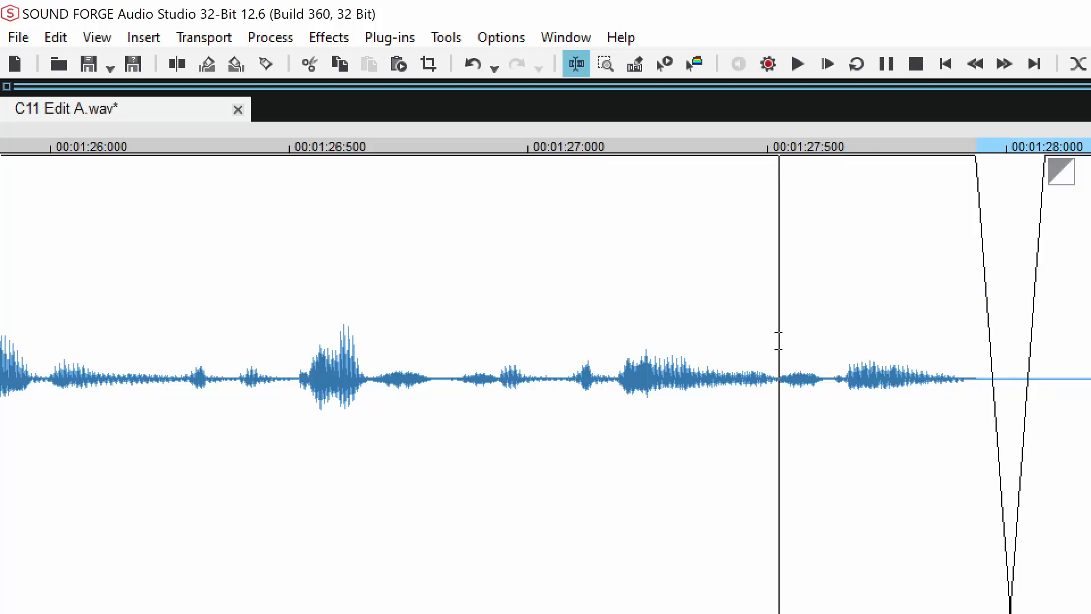
pyautogui.press('space')
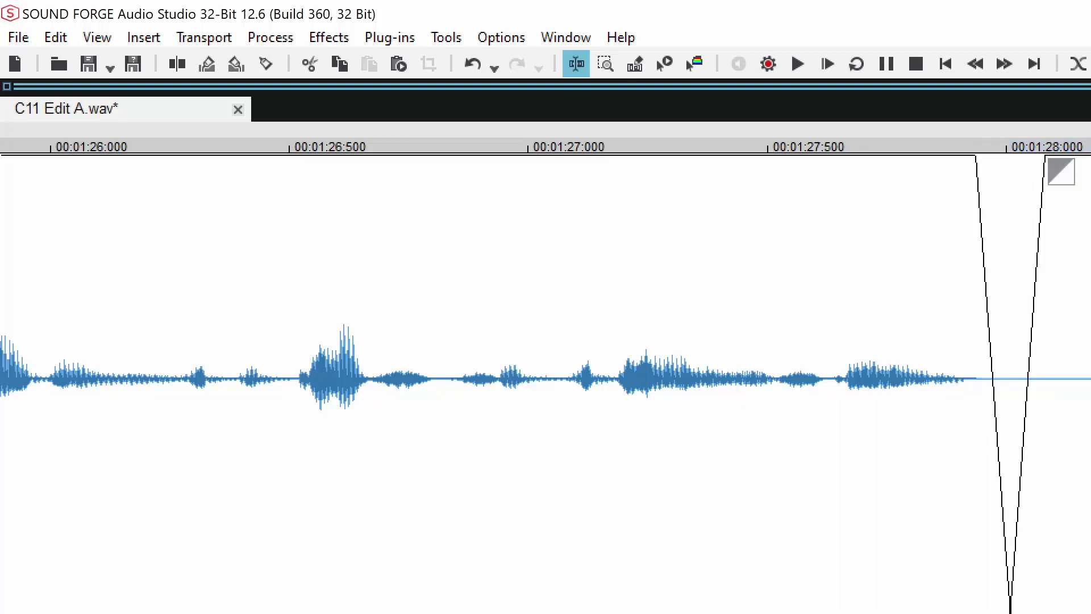
# - Replay the phrase before the silence event from about 1:26.3 and again from about 1:26.5
pyautogui.click(185, 402)
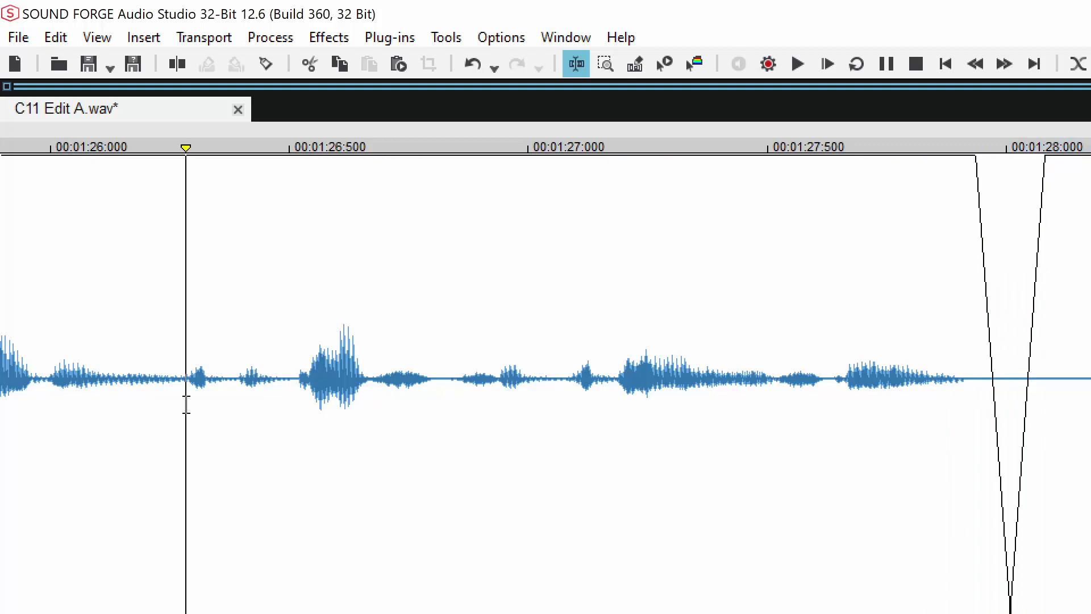
pyautogui.press('space')
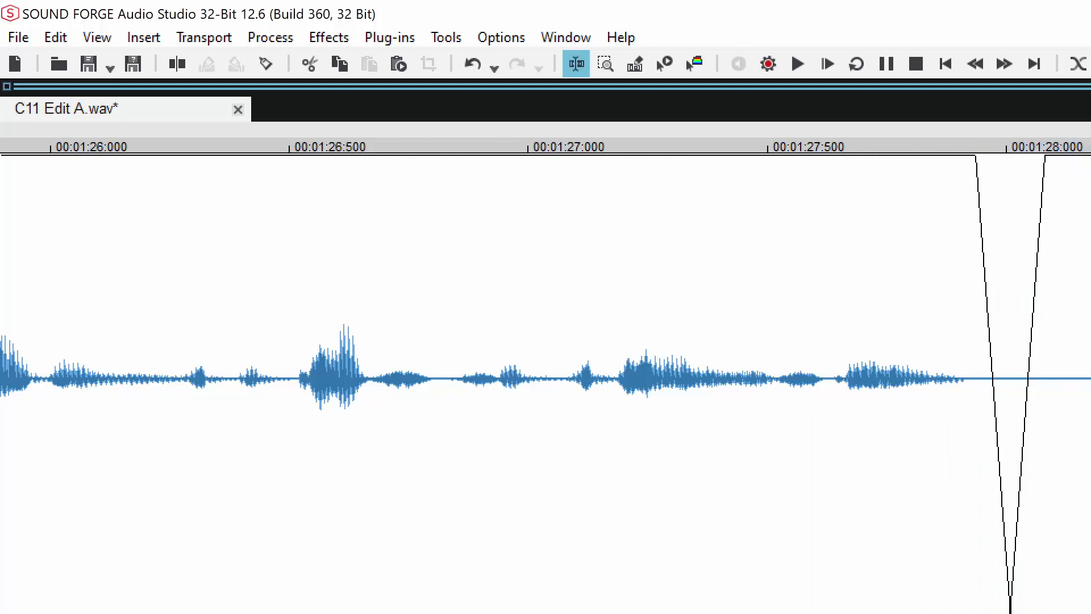
pyautogui.click(370, 372)
pyautogui.click(273, 360)
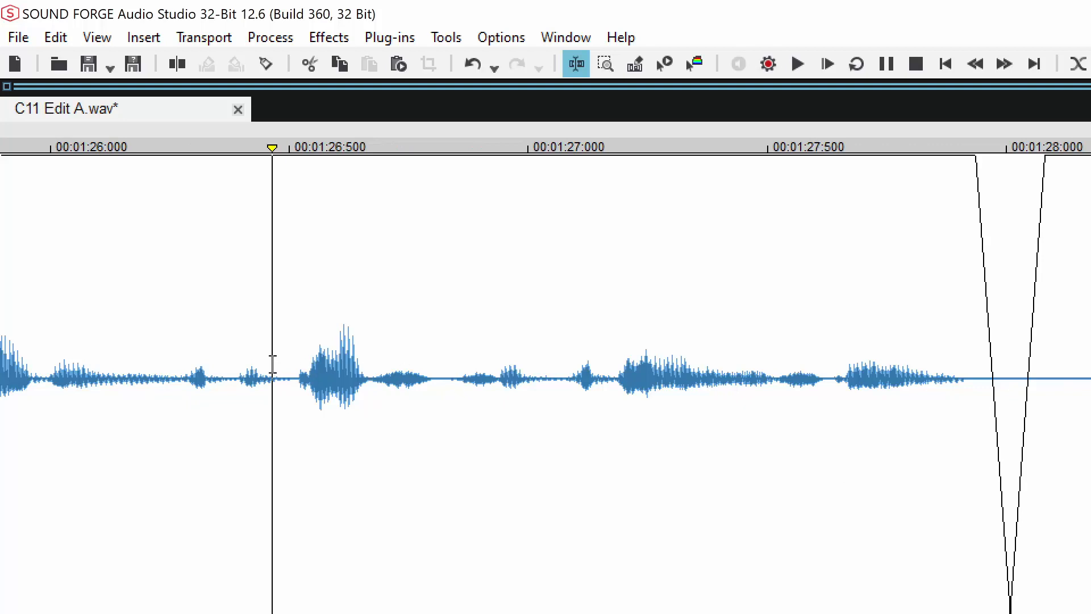
pyautogui.press('space')
# - Retry the silence event at about 1:27.94 with a longer crossfade and remove it
pyautogui.hotkey('ctrl', 'z')
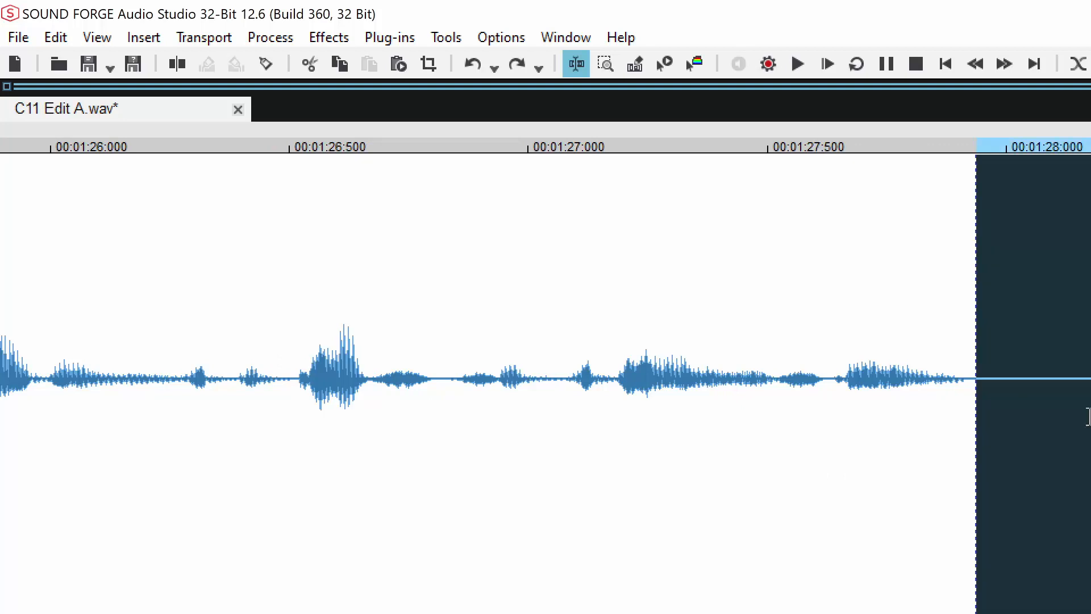
pyautogui.hotkey('ctrl', 'y')
pyautogui.click(683, 302)
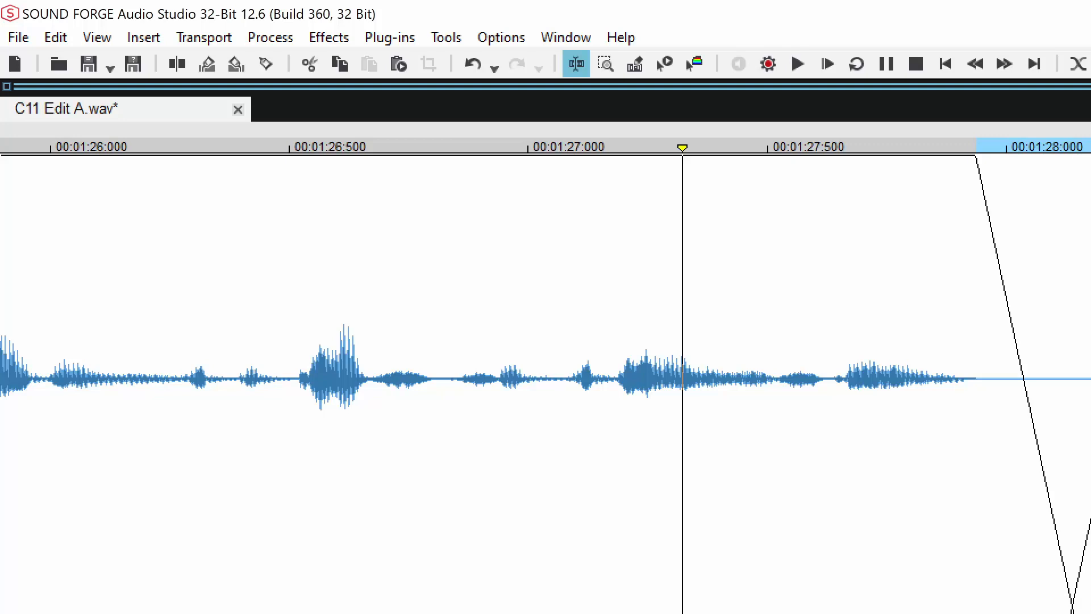
pyautogui.press('Delete')
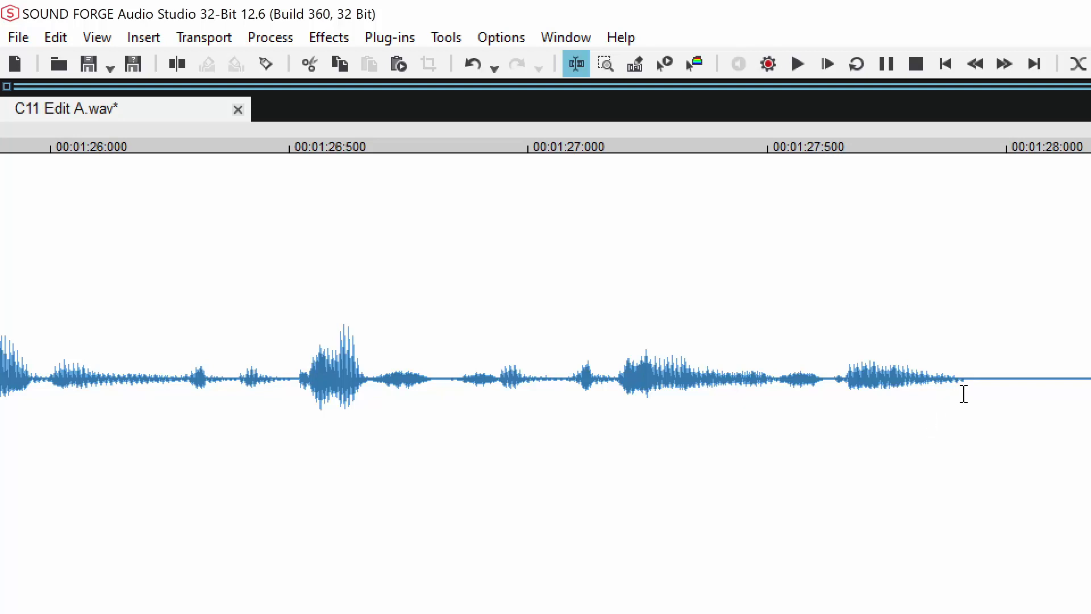
# - Play the end of the phrase from about 1:27.1 and replay it from about 1:24.5
pyautogui.click(559, 332)
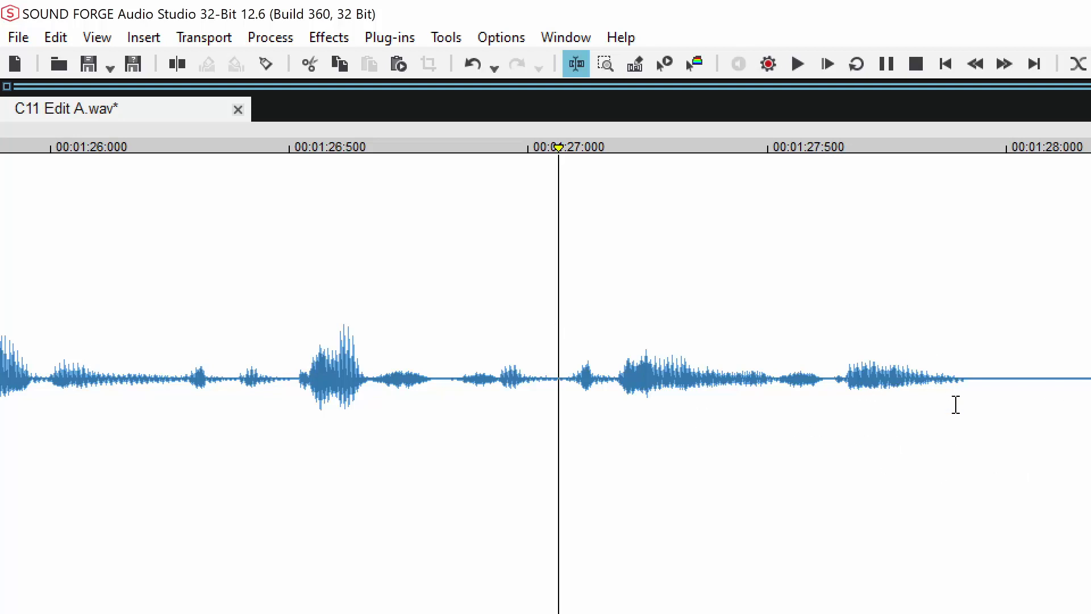
pyautogui.press('space')
pyautogui.press('space')
pyautogui.scroll(-1, 1012, 472)
pyautogui.click(318, 344)
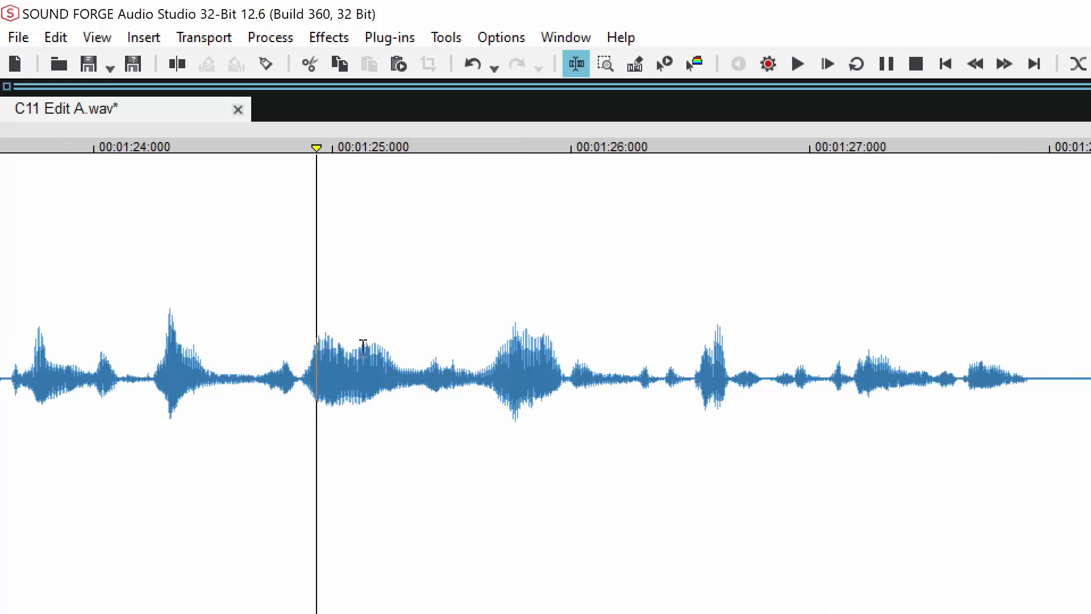
pyautogui.click(223, 358)
pyautogui.press('space')
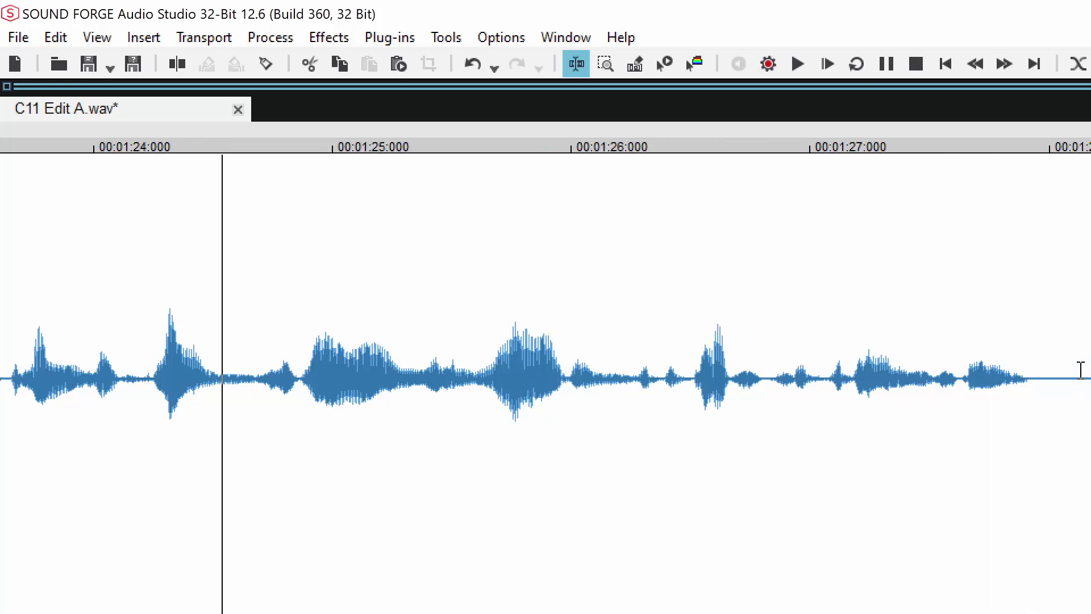
# - Delete the excess pause from about 1:28.1 up to the next phrase and play across the cut from about 1:25.7
pyautogui.moveTo(1067, 382); pyautogui.dragTo(1090, 381)
pyautogui.press('Delete')
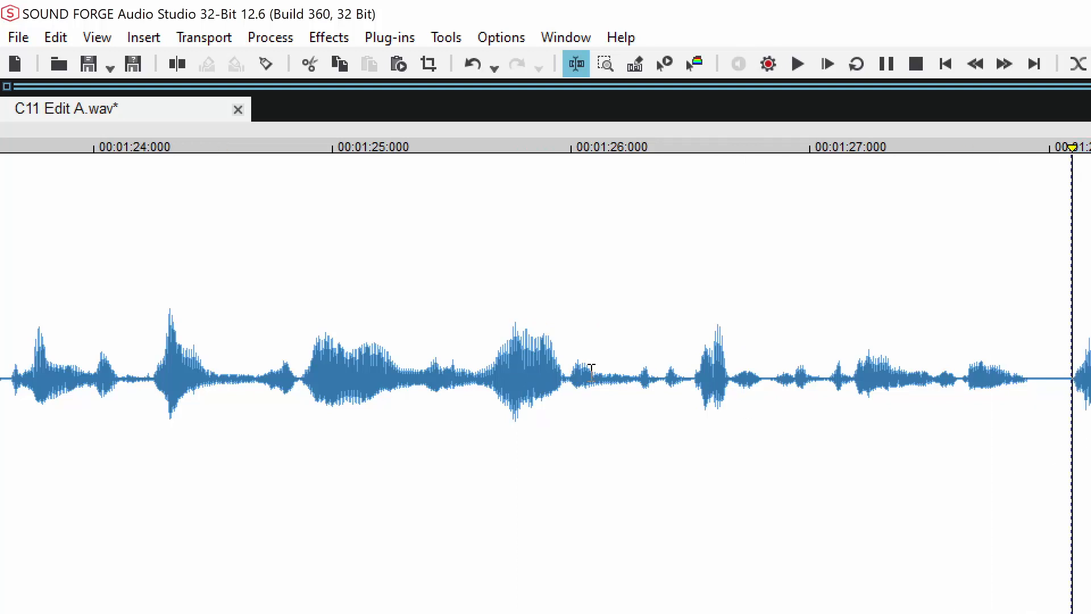
pyautogui.click(504, 372)
pyautogui.press('space')
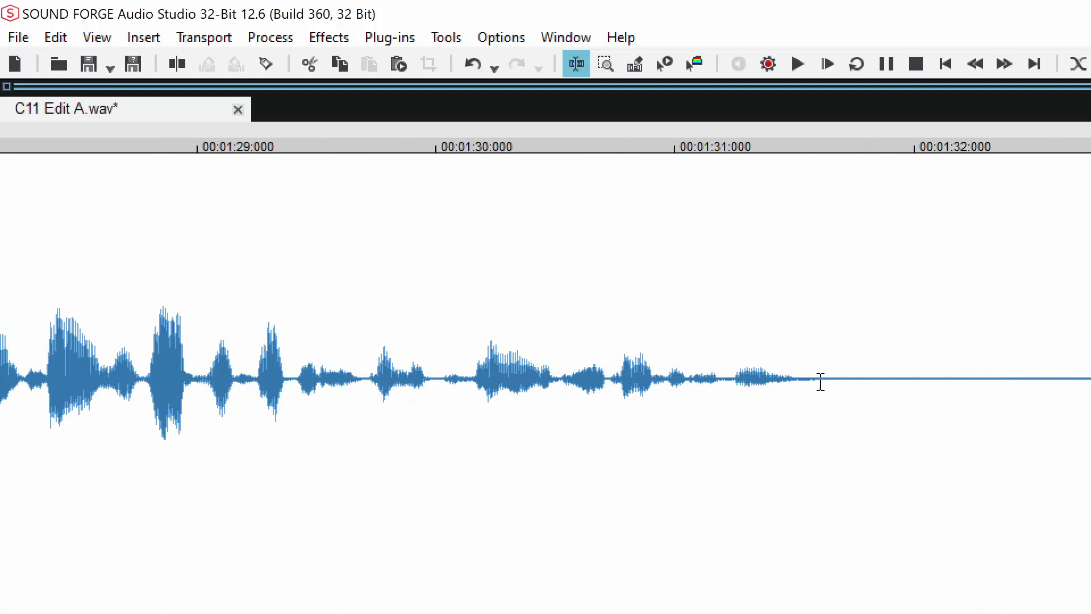
# - Turn the pause from about 1:31.6 to 1:32.6 into a silence event with a crossfade reaching about 1:31.95
pyautogui.moveTo(821, 379); pyautogui.dragTo(982, 450)
pyautogui.scroll(1, 932, 451)
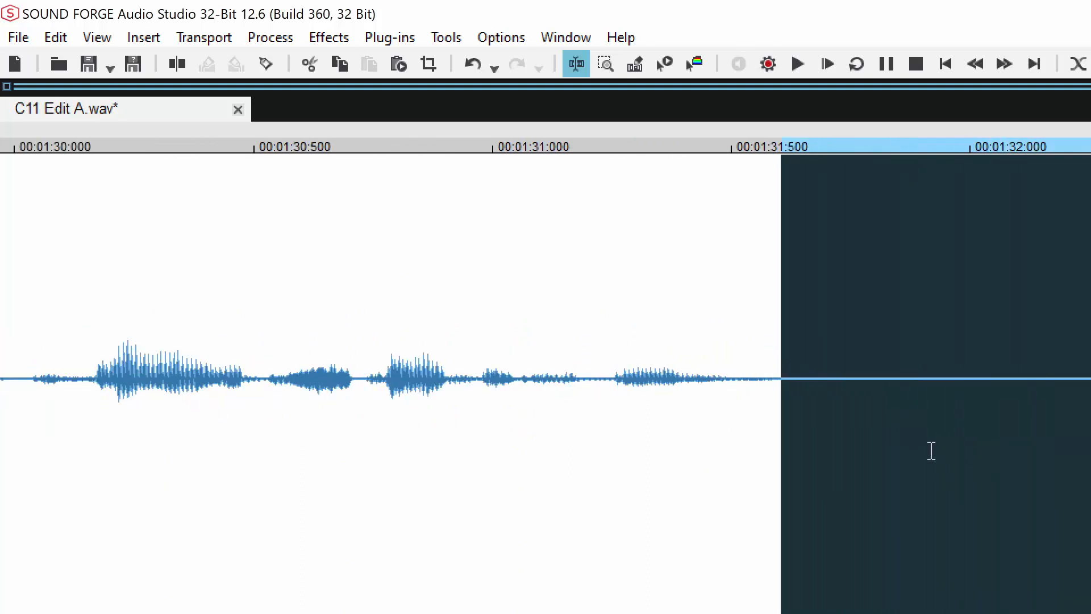
pyautogui.scroll(-1, 943, 464)
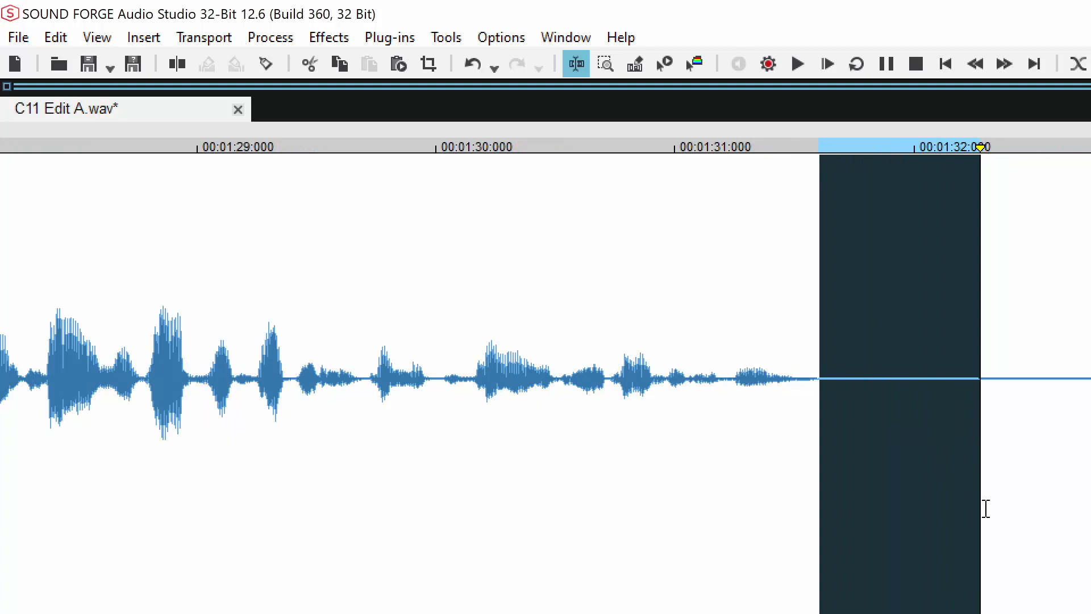
pyautogui.moveTo(981, 505); pyautogui.dragTo(1057, 560)
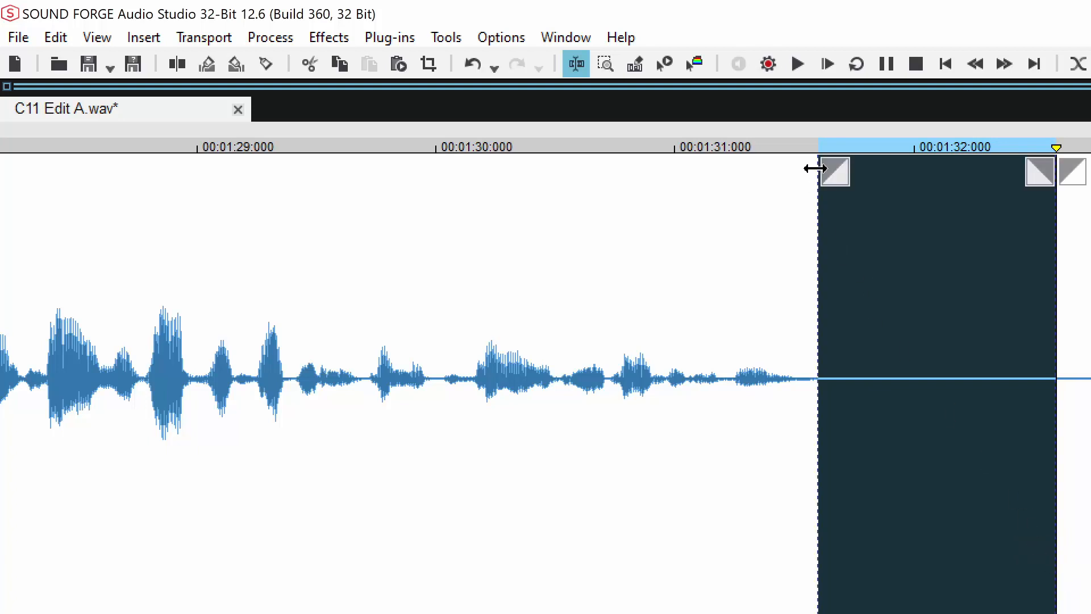
pyautogui.moveTo(841, 170); pyautogui.dragTo(930, 193)
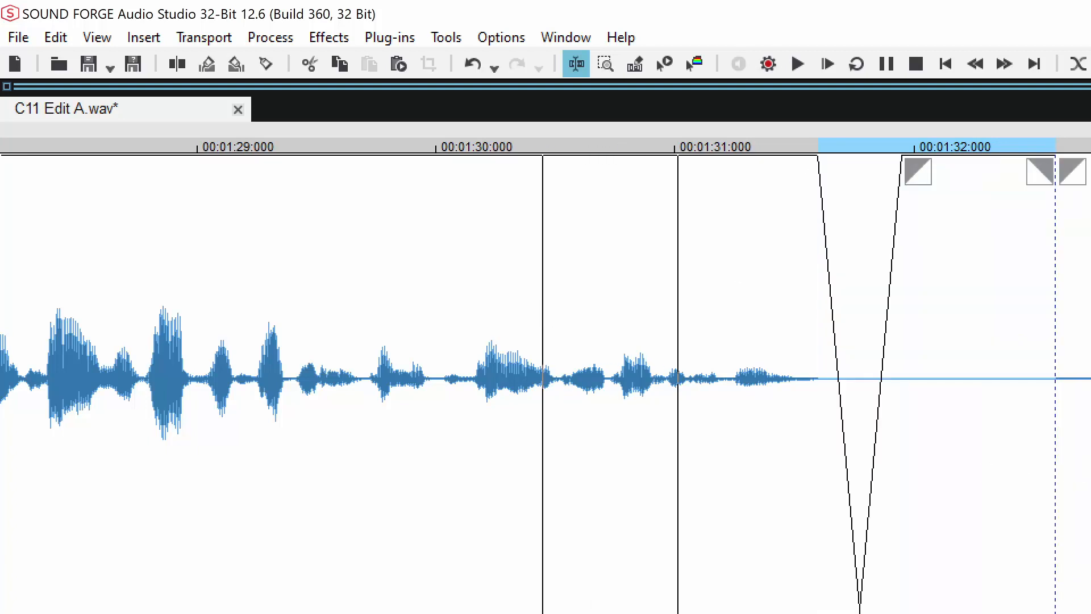
# - Delete the excess pause after the silence event, from about 1:32.6 up to the next phrase
pyautogui.press('space')
pyautogui.press('Up')
pyautogui.press('Up')
pyautogui.press('Up')
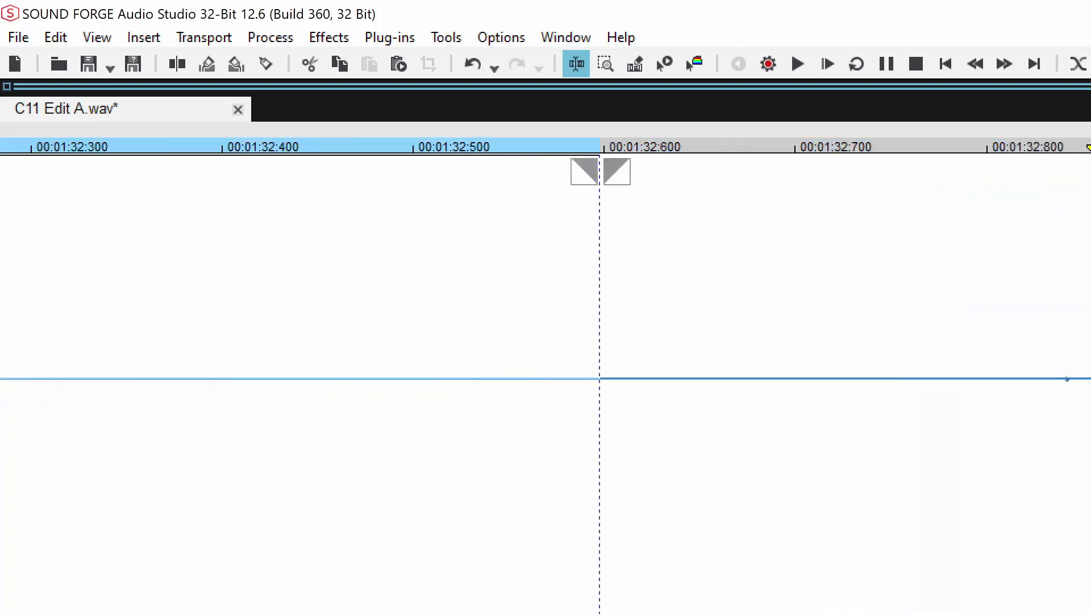
pyautogui.moveTo(1086, 364); pyautogui.dragTo(610, 490)
pyautogui.press('Delete')
pyautogui.press('Down')
pyautogui.press('Down')
# - Play across the cut from about 1:30.7 and on through the next phrase to its end near 1:39.7
pyautogui.click(70, 307)
pyautogui.press('space')
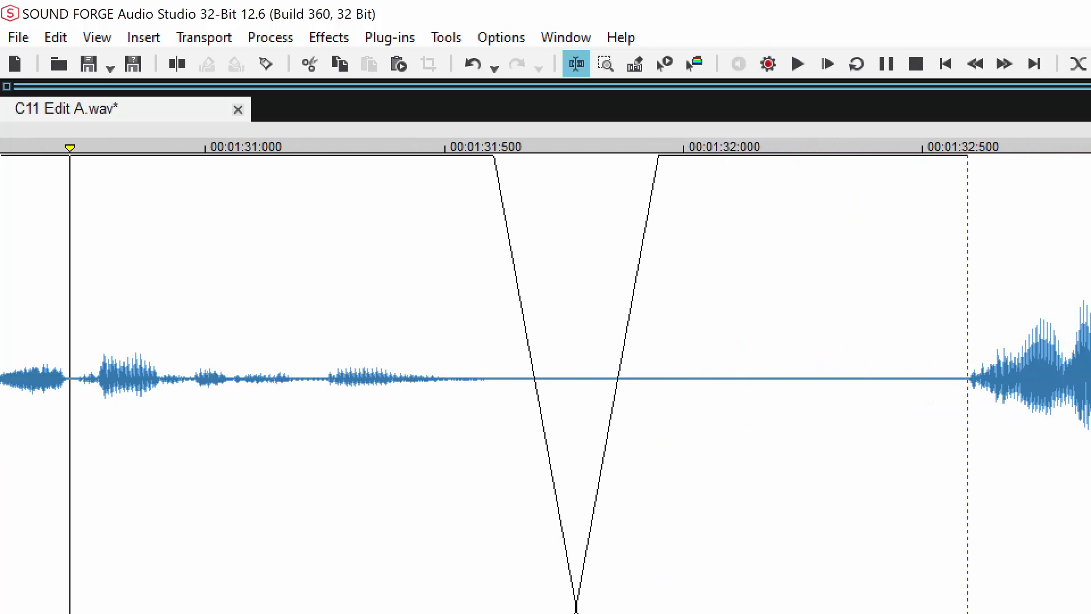
pyautogui.press('Down')
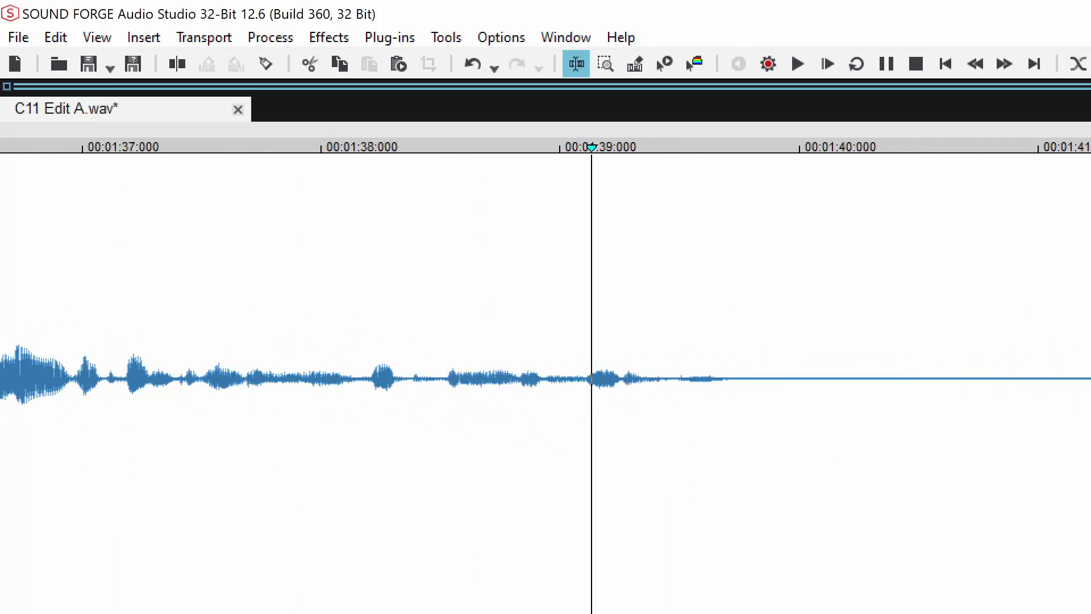
pyautogui.press('space')
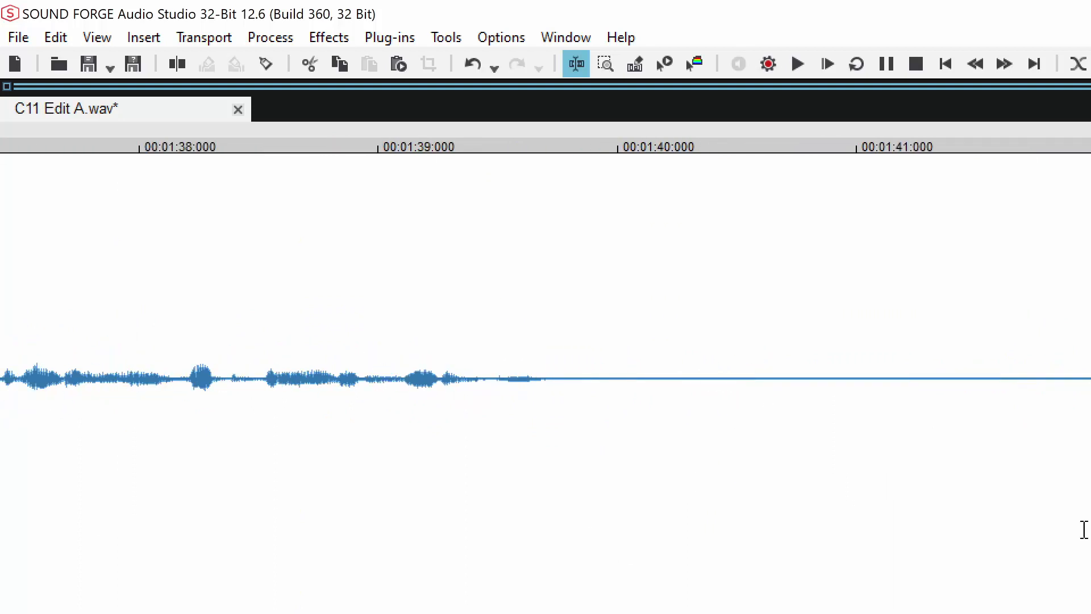
# - Turn the pause from about 1:39.7 to 1:40.7 into a silence event with a crossfade reaching about 1:40.1
pyautogui.click(549, 377)
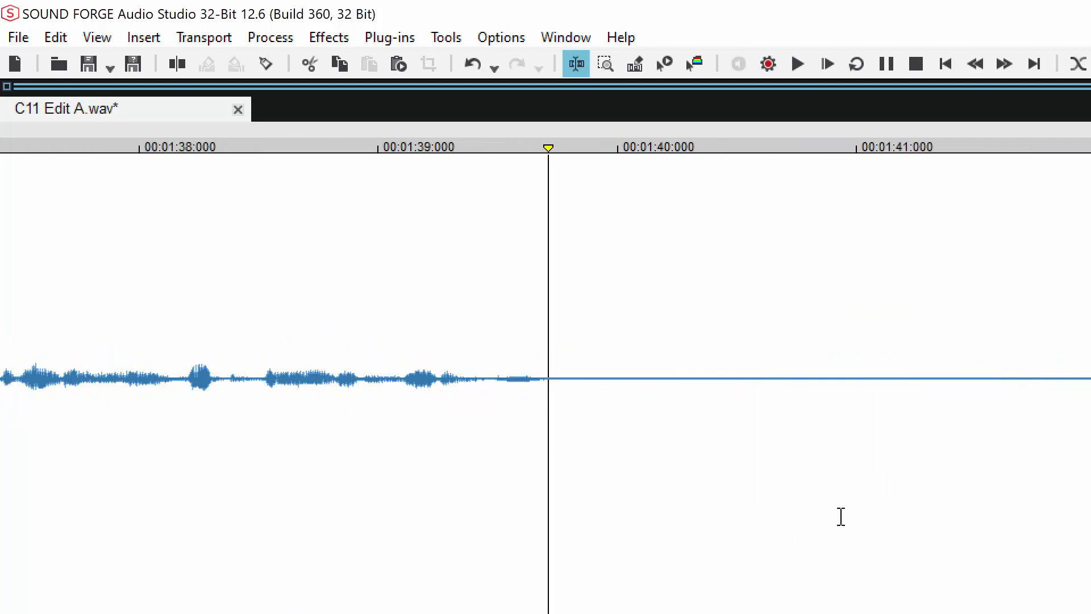
pyautogui.moveTo(549, 377); pyautogui.dragTo(785, 482)
pyautogui.moveTo(557, 180); pyautogui.dragTo(648, 195)
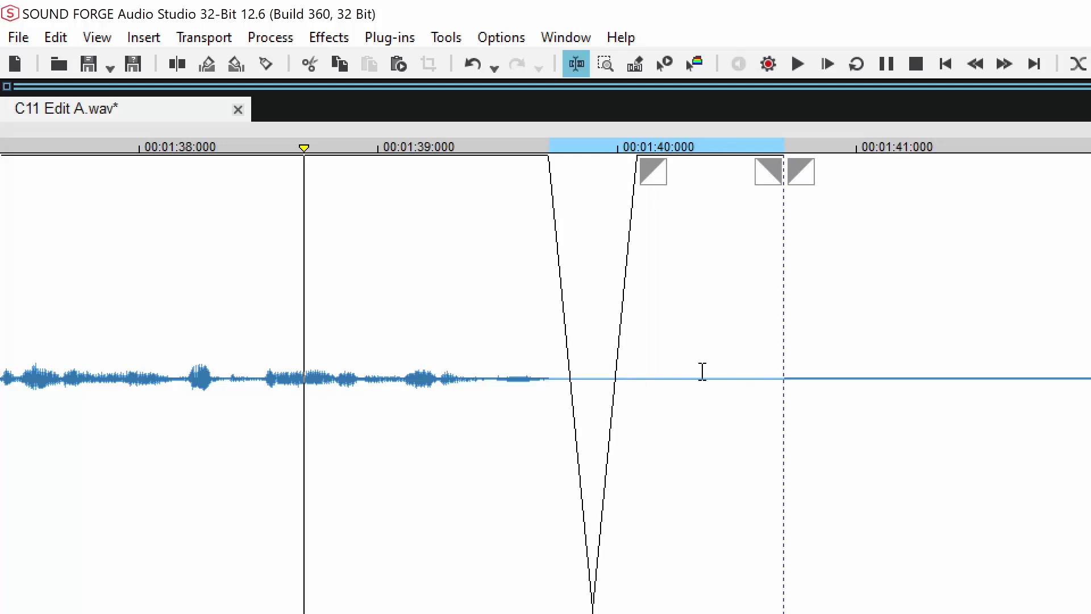
# - Delete the excess pause from about 1:40.3 up to the next phrase and play across the cut from about 1:37.4
pyautogui.moveTo(689, 381); pyautogui.dragTo(1090, 455)
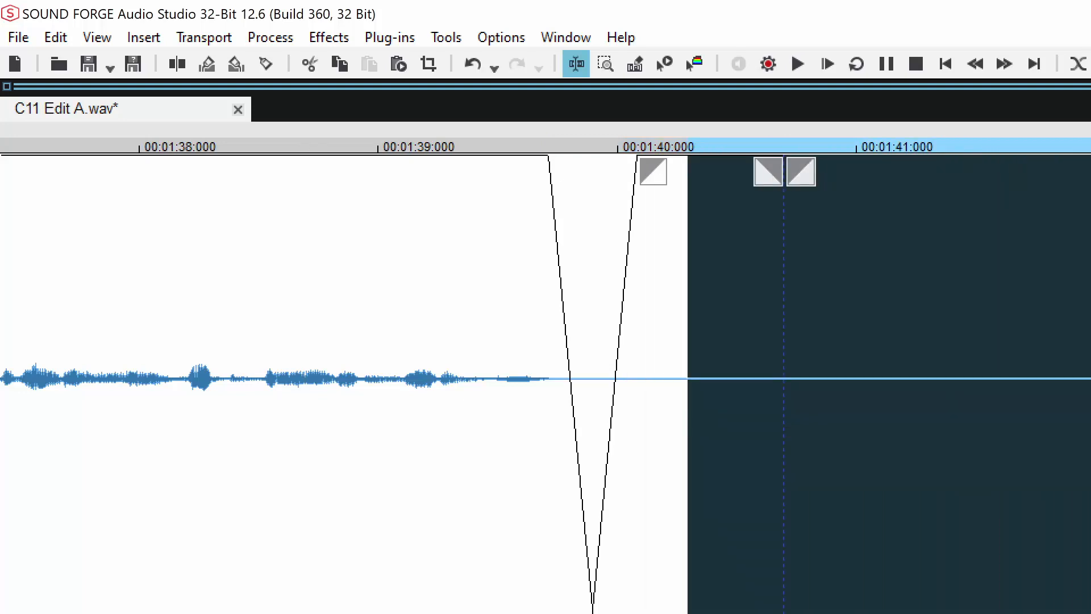
pyautogui.press('Delete')
pyautogui.click(4, 290)
pyautogui.press('space')
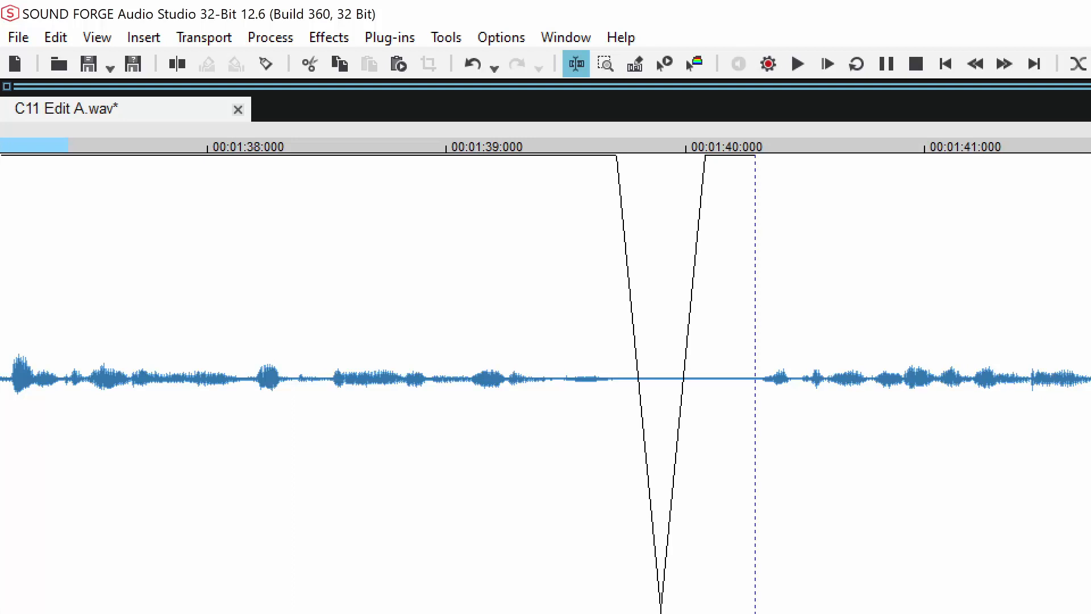
# - Delete the repeated take from about 1:40.3 up to the following take and play across the cut from about 1:38.1
pyautogui.hscroll(5, 545, 378)
pyautogui.click(1035, 350)
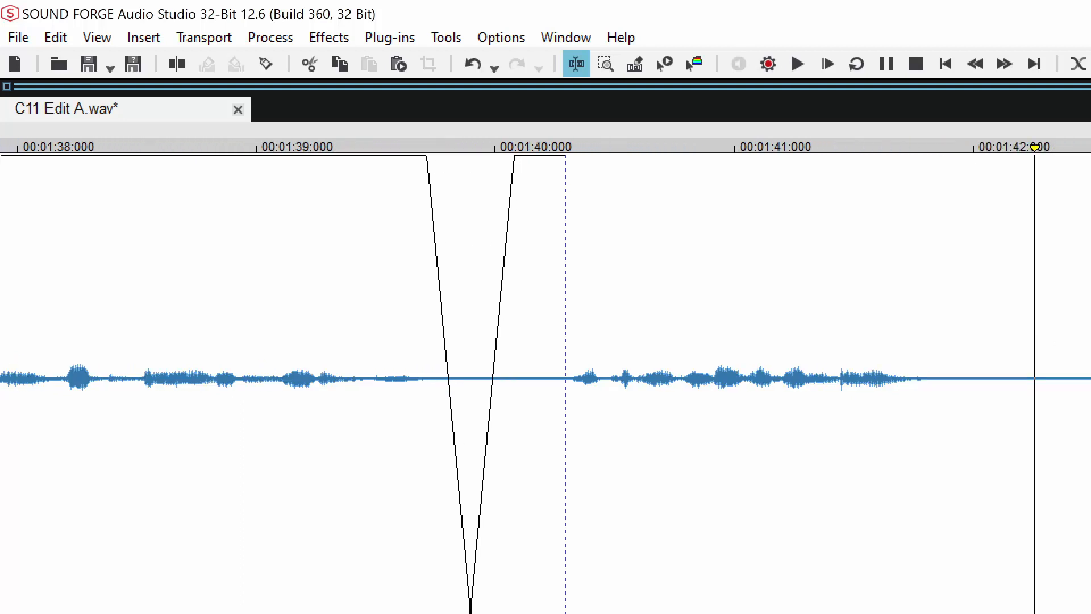
pyautogui.moveTo(1085, 409); pyautogui.dragTo(567, 514)
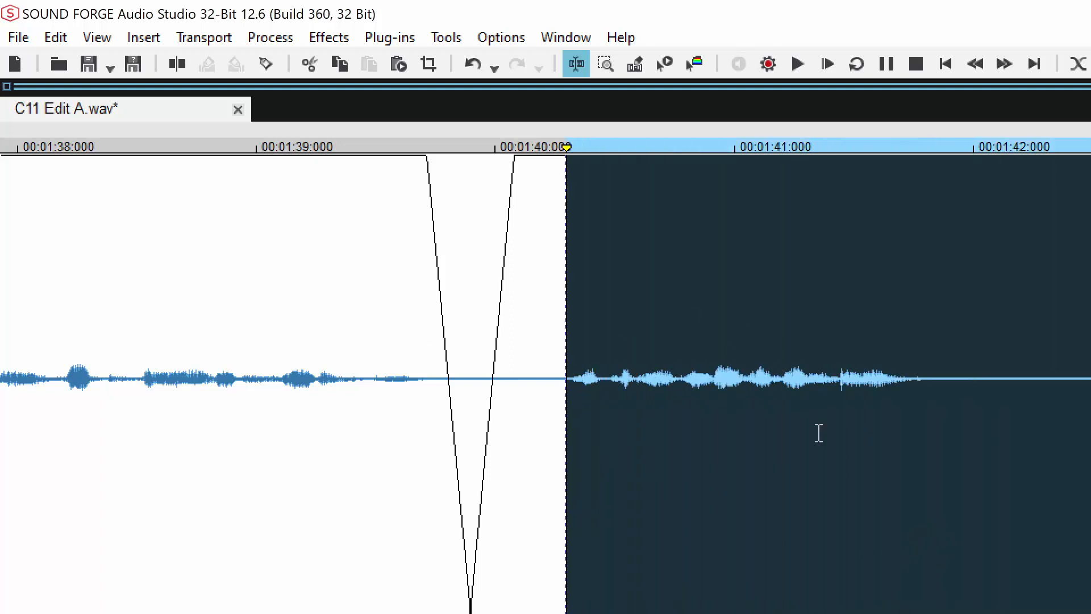
pyautogui.press('Delete')
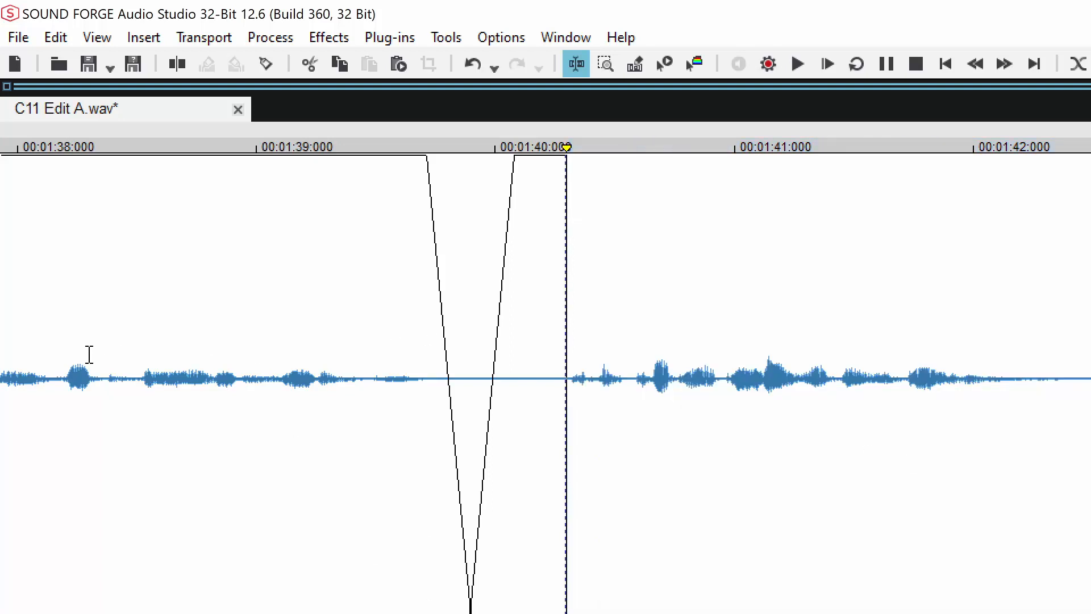
pyautogui.click(44, 338)
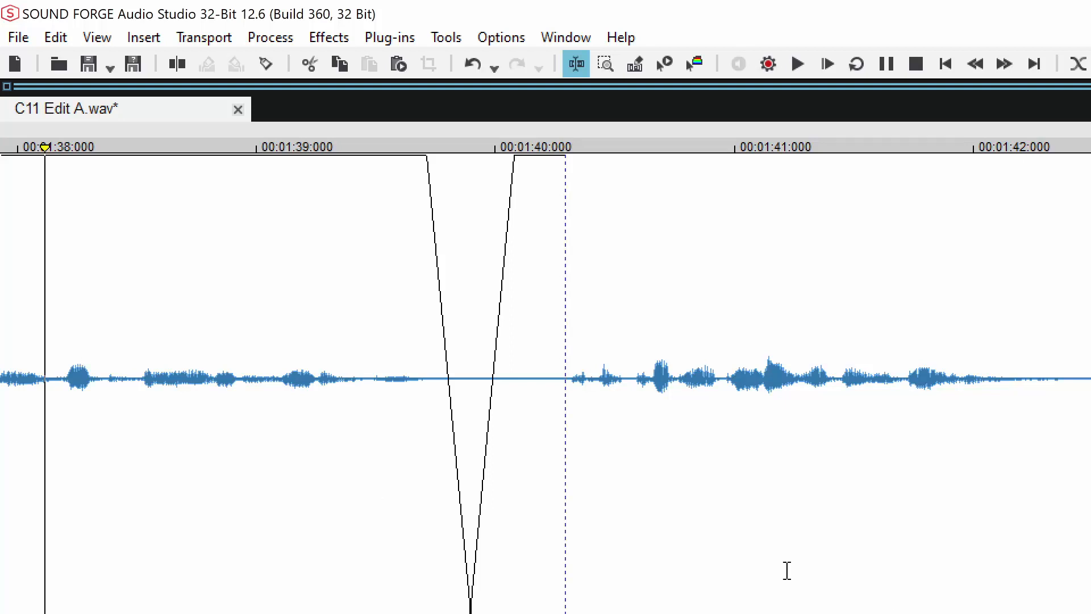
pyautogui.press('space')
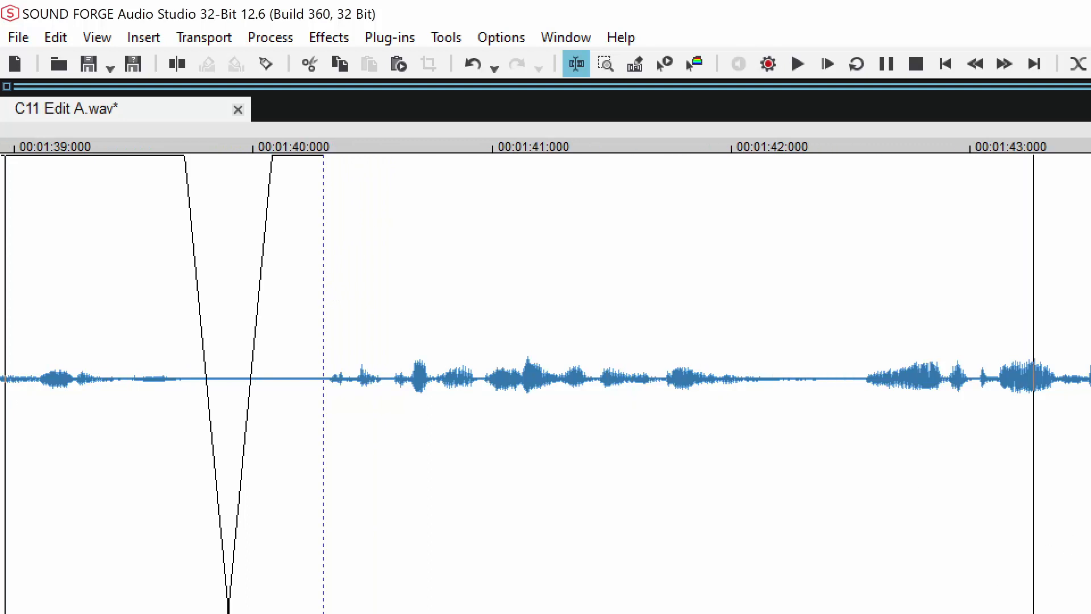
# - Insert silence at about 1:40.3 before the next phrase and trim its excess from about 1:40.5 to 1:40.8
pyautogui.click(320, 293)
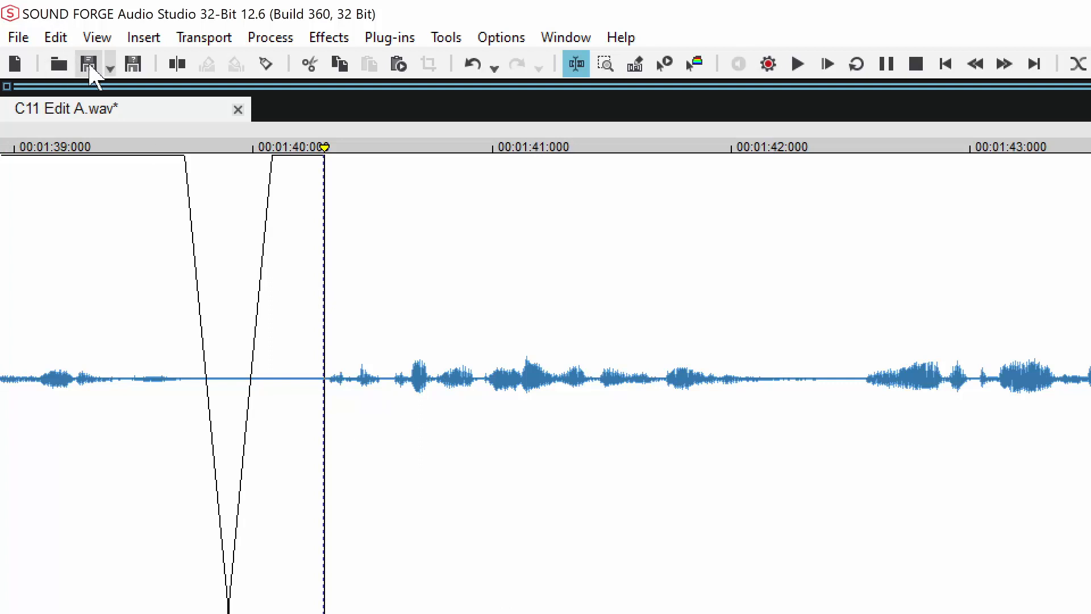
pyautogui.click(149, 39)
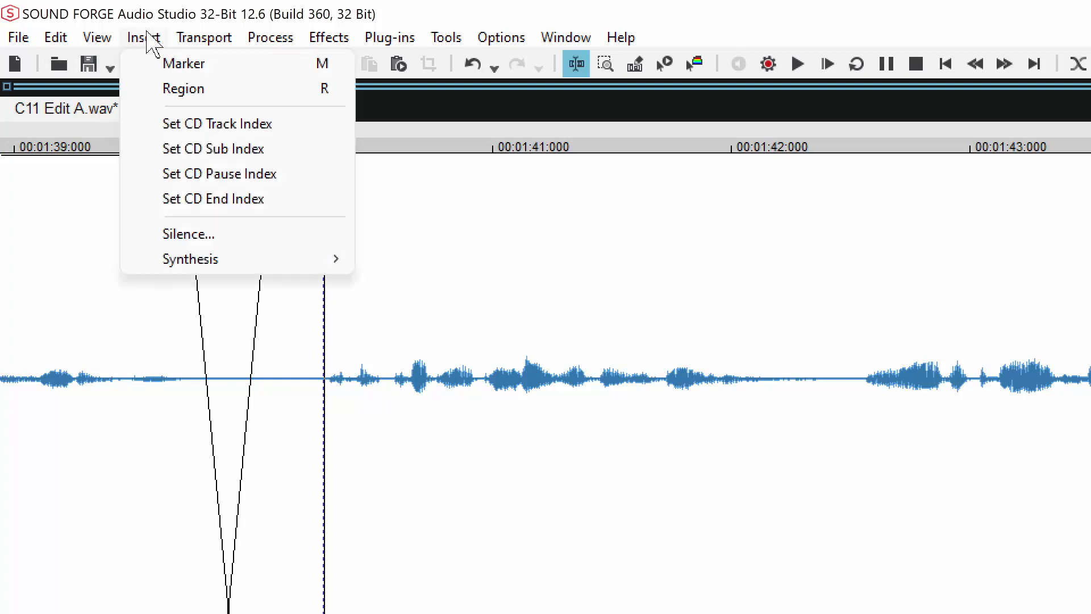
pyautogui.click(234, 236)
pyautogui.press('Return')
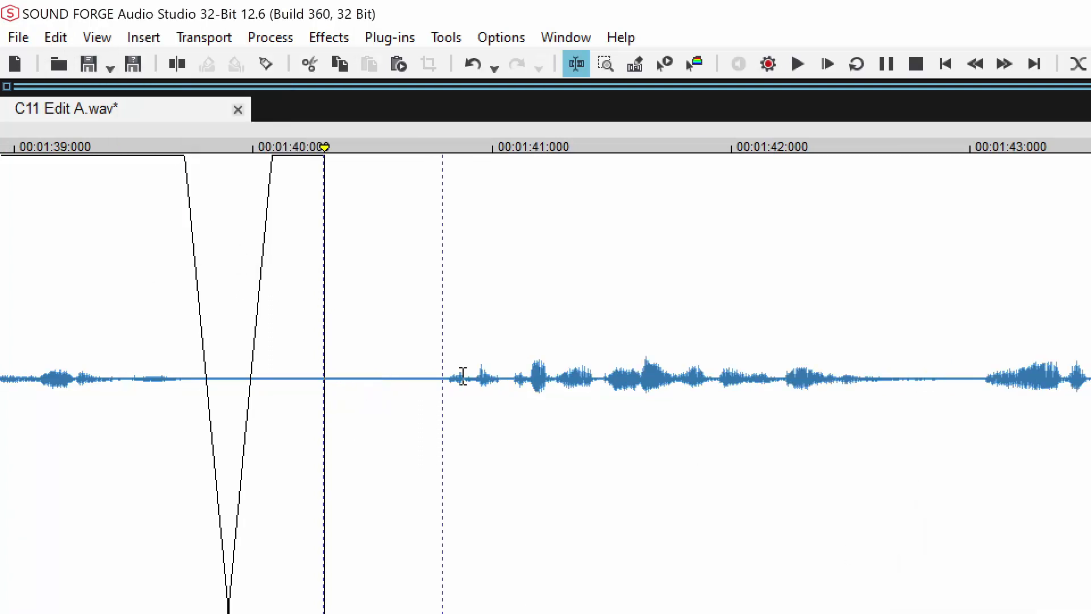
pyautogui.moveTo(380, 381); pyautogui.dragTo(444, 434)
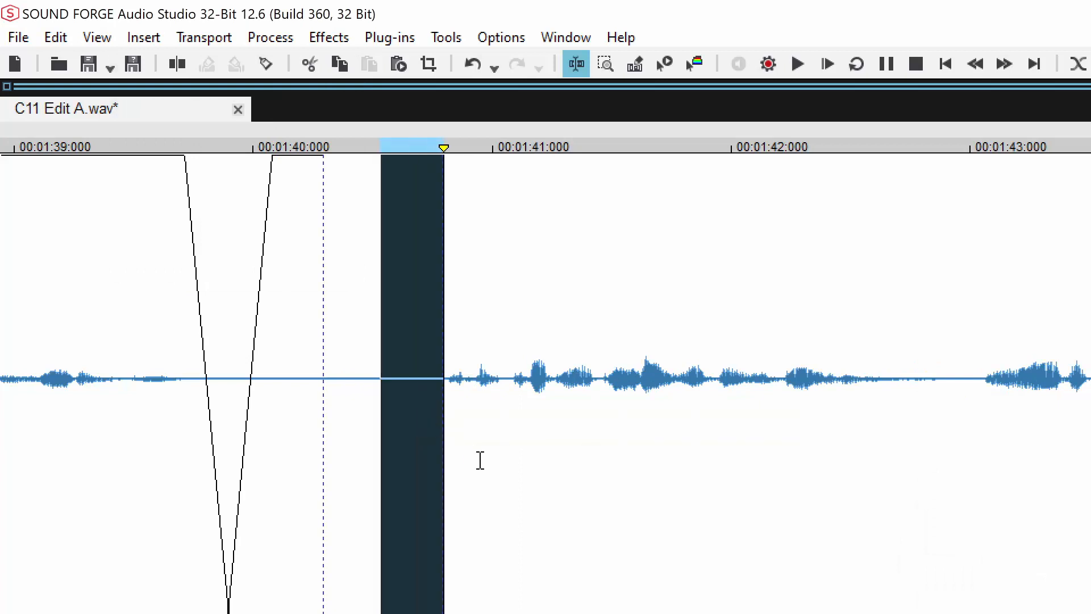
pyautogui.press('Delete')
pyautogui.press('Down')
pyautogui.press('Down')
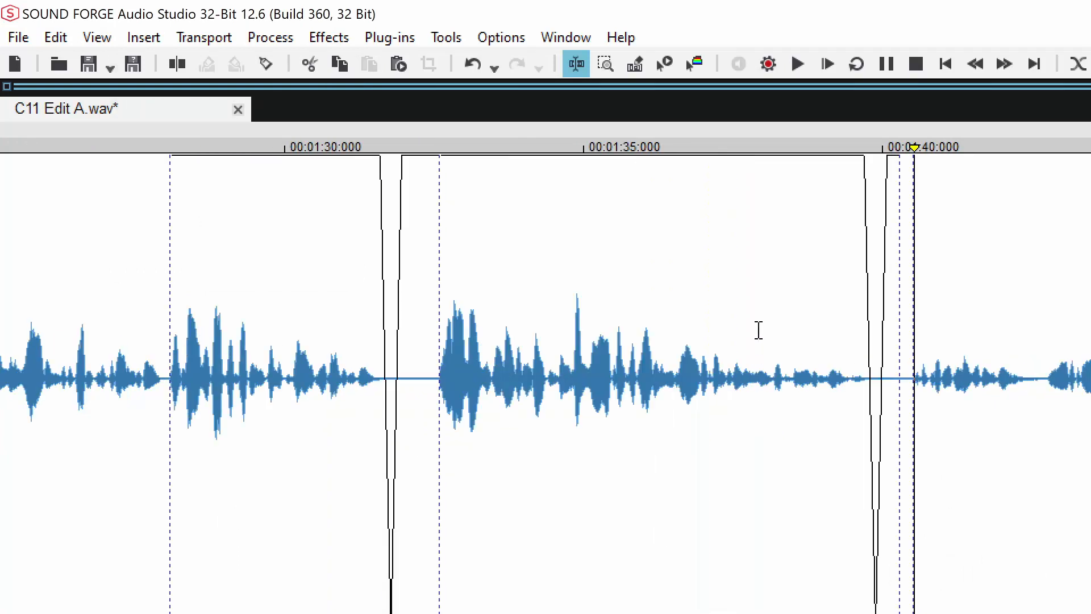
# - Play across the lengthened pause from about 1:37.9 and on through the phrase ending near 1:47
pyautogui.click(760, 329)
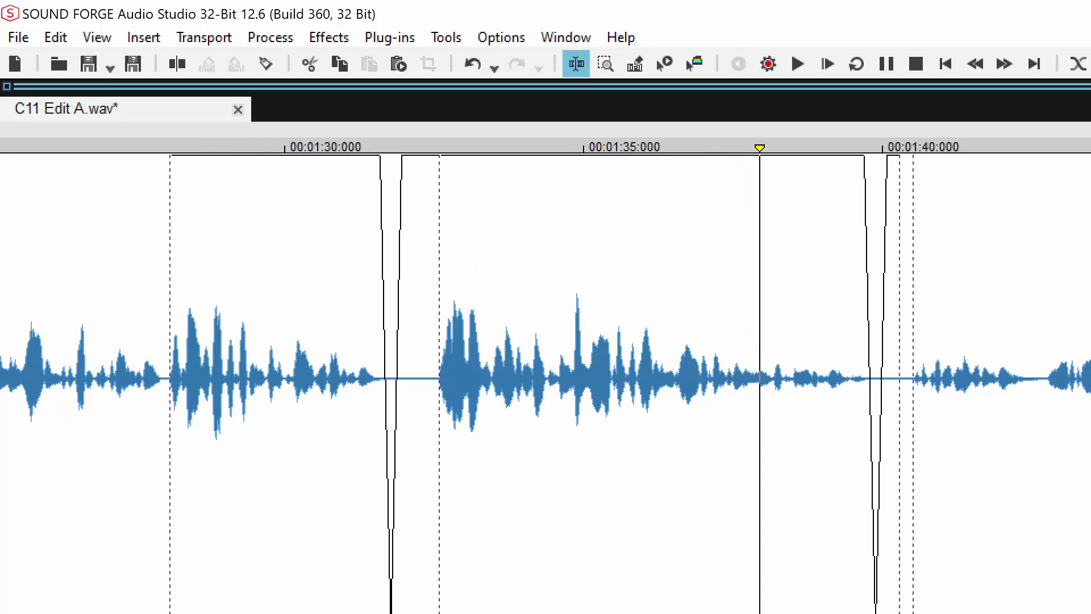
pyautogui.press('space')
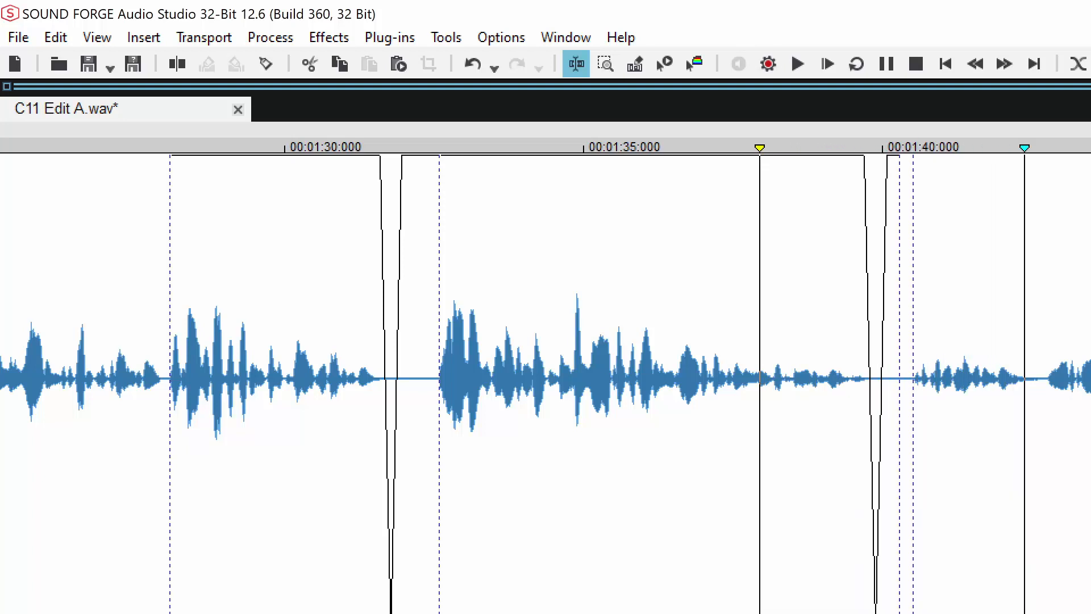
pyautogui.press('space')
pyautogui.scroll(1, 546, 381)
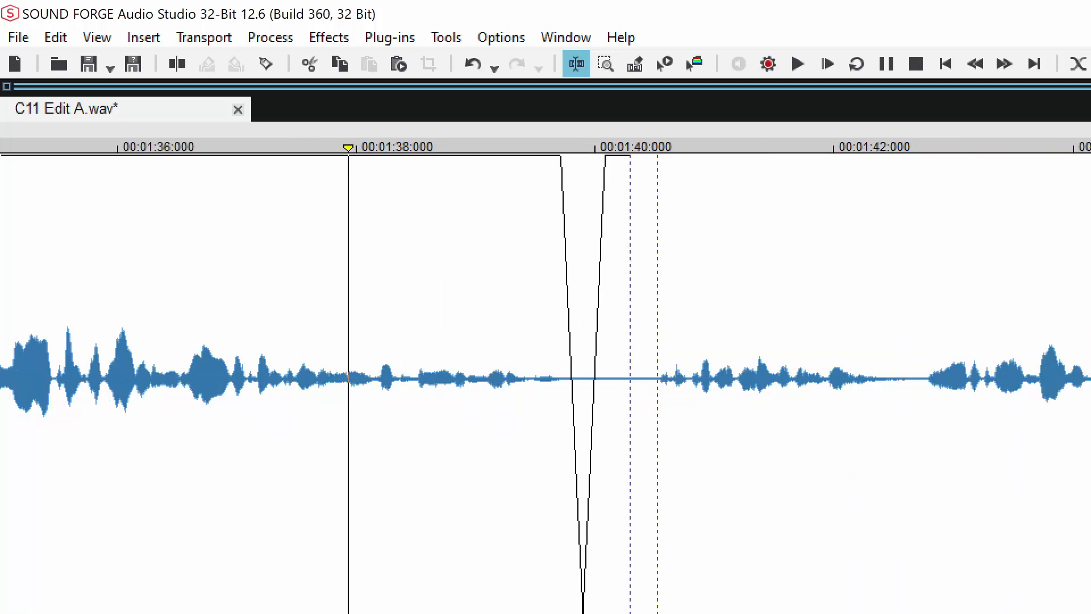
pyautogui.hscroll(3, 546, 380)
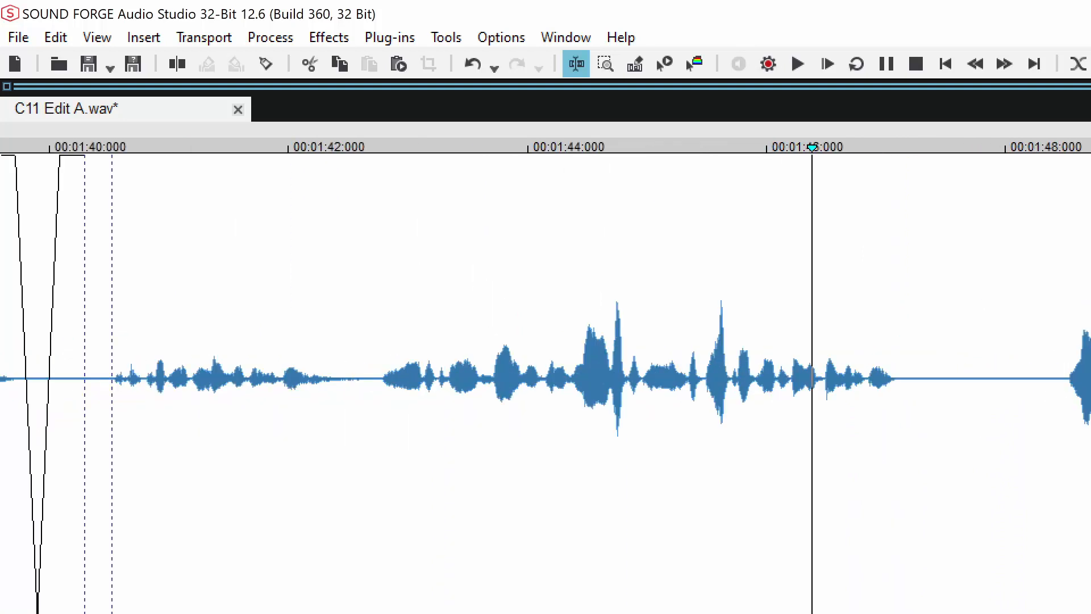
pyautogui.scroll(1, 545, 381)
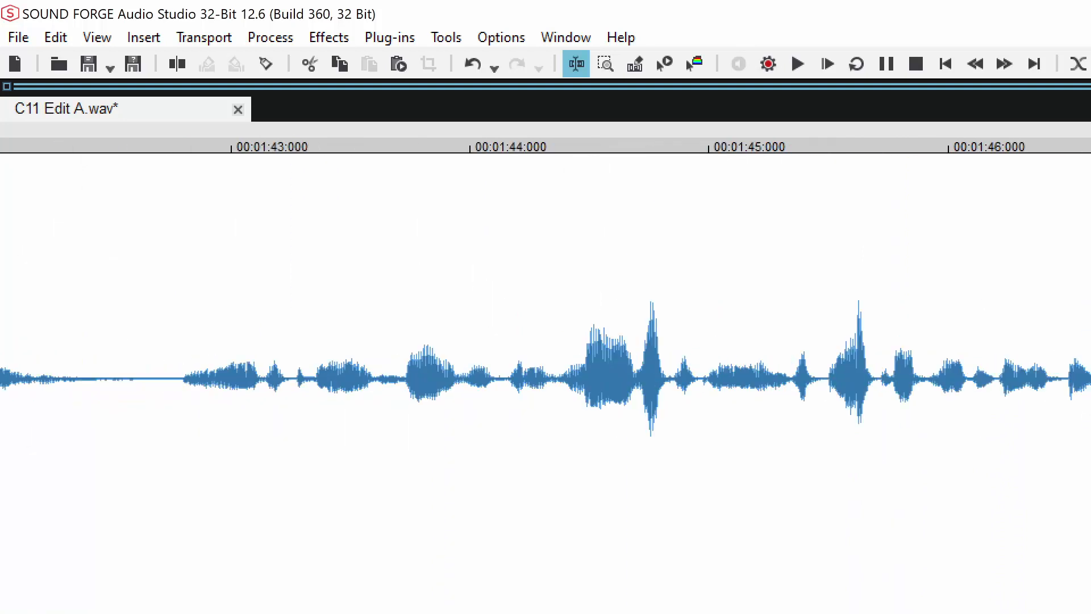
# - Check the phrase ending from about 1:46.3 and turn the pause after about 1:47.1 into a silence event with a crossfade
pyautogui.click(1017, 336)
pyautogui.press('space')
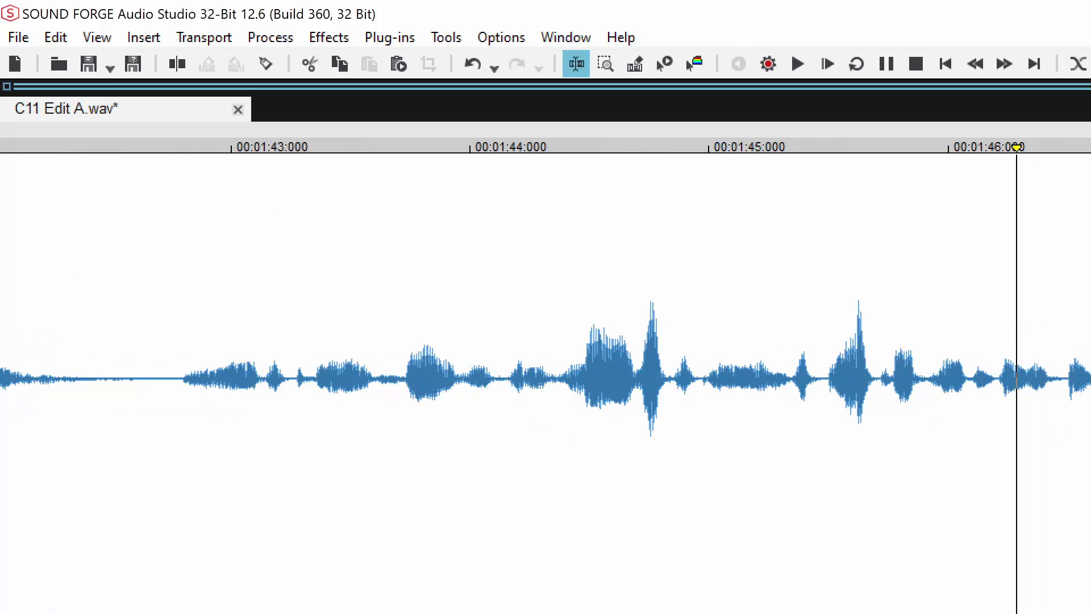
pyautogui.press('Return')
pyautogui.press('Up')
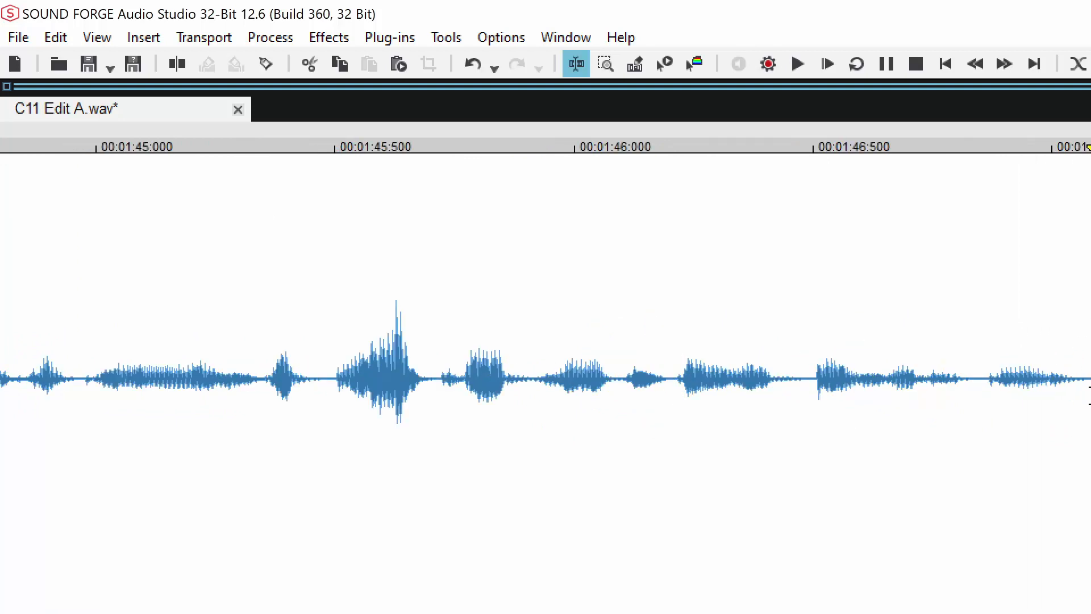
pyautogui.moveTo(1089, 373); pyautogui.dragTo(1090, 373)
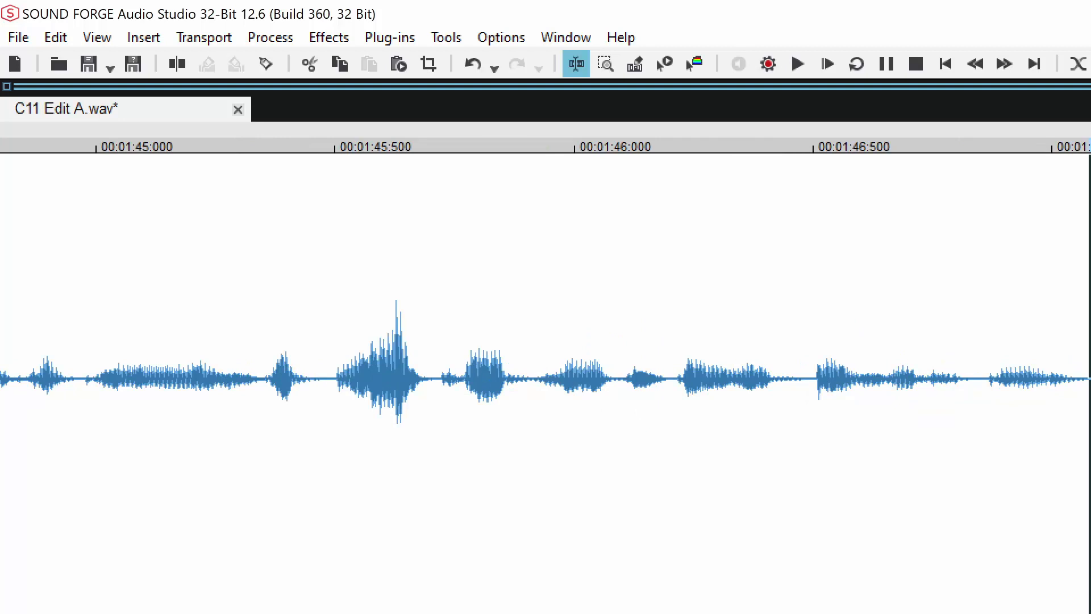
pyautogui.press('Delete')
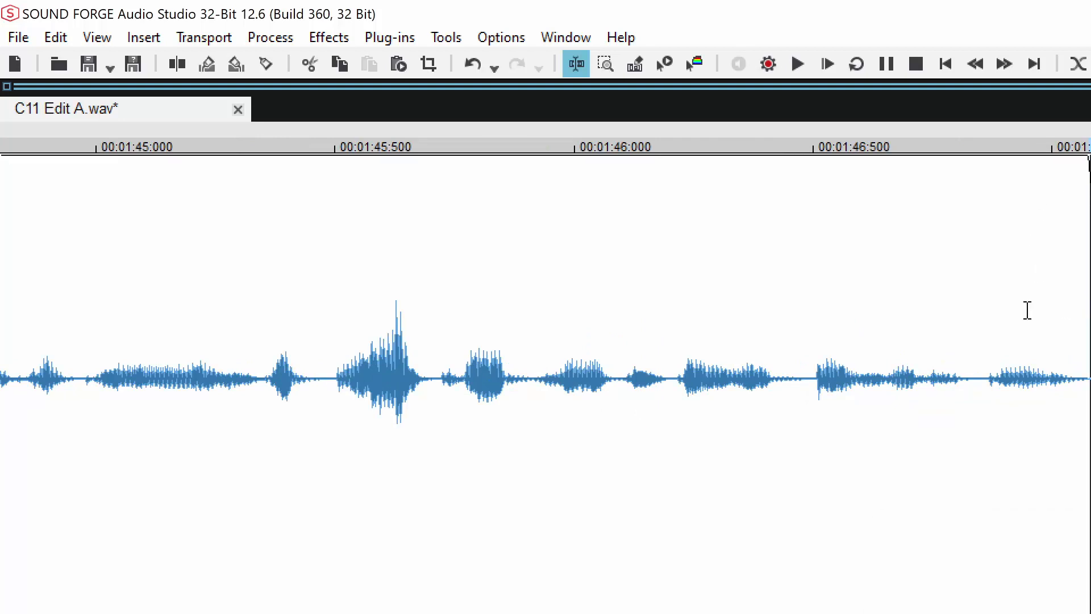
# - Play into the new silence event from about 1:46.6, replay it from about 1:46.4 and listen on to about 1:53
pyautogui.click(843, 336)
pyautogui.press('space')
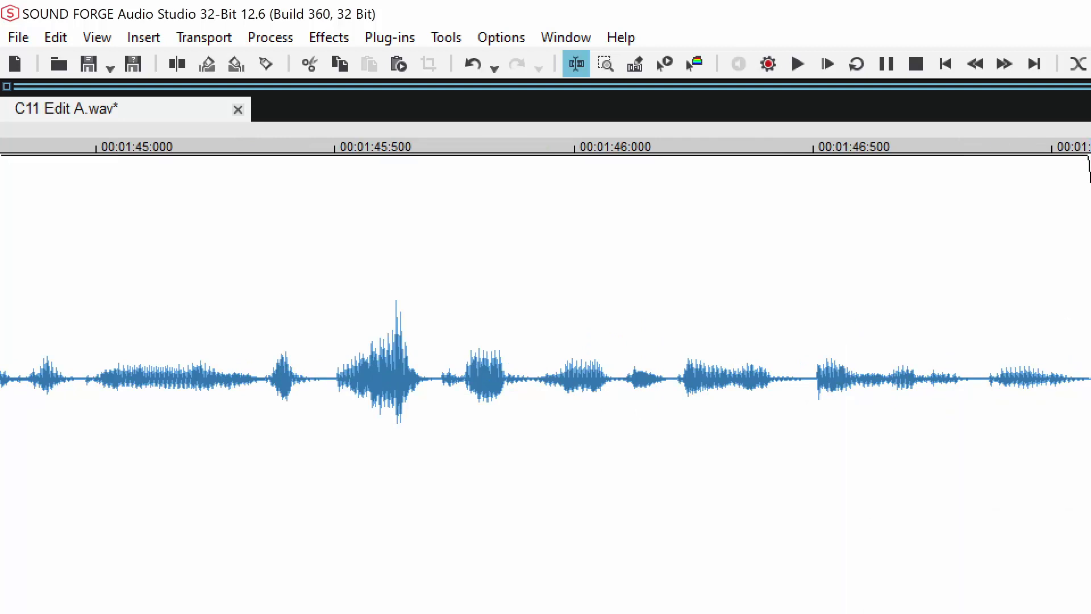
pyautogui.click(759, 383)
pyautogui.press('space')
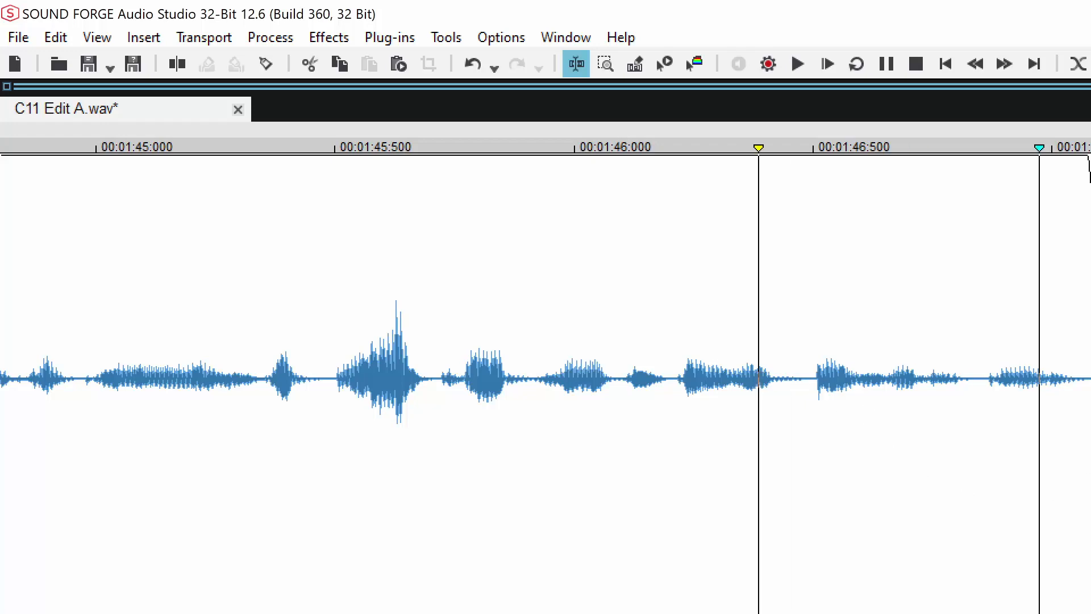
pyautogui.press('Down')
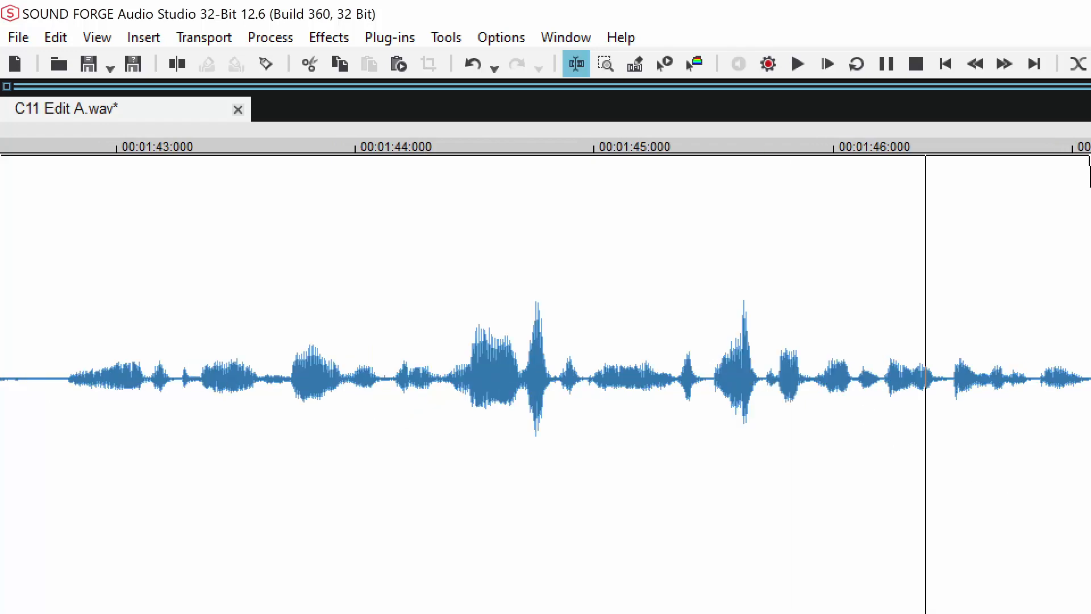
pyautogui.press('space')
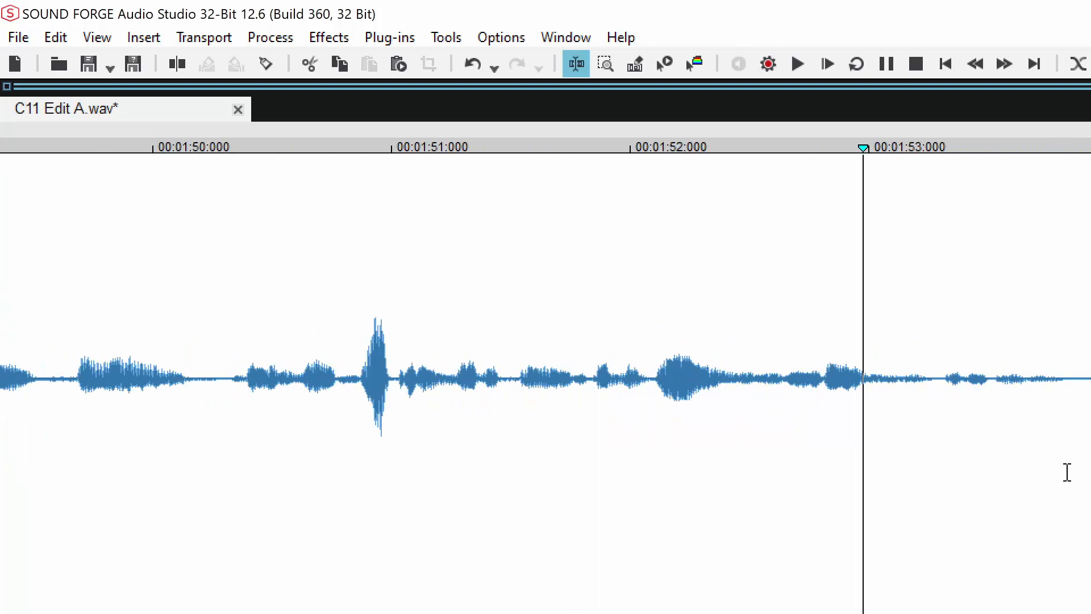
# - Turn the pause from about 1:53.8 to 1:54.9 into a silence event with a crossfade of about 0.35 seconds
pyautogui.press('Down')
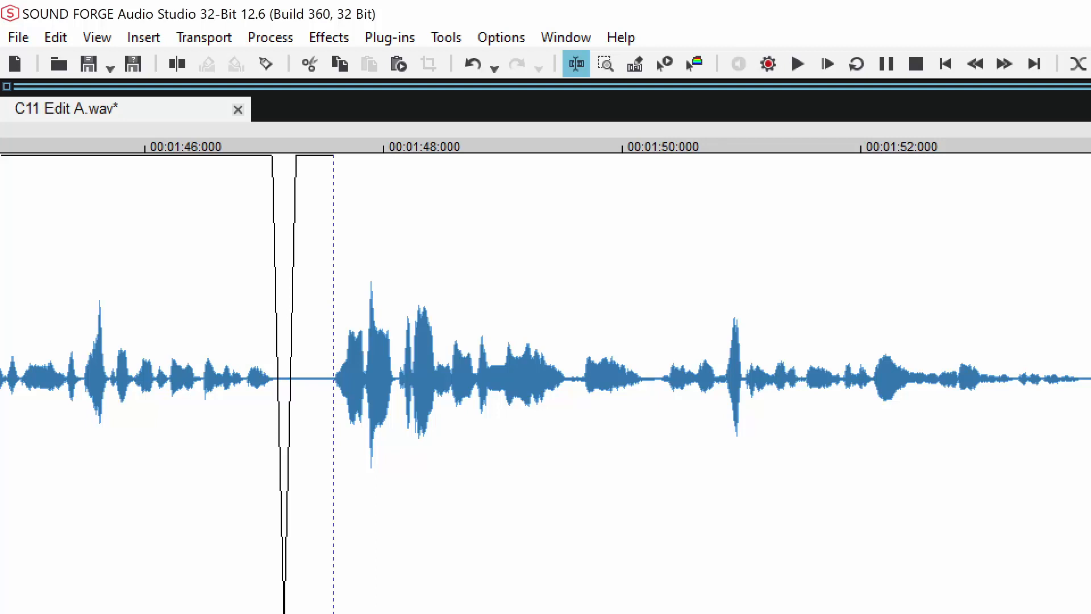
pyautogui.click(1082, 376)
pyautogui.press('Up')
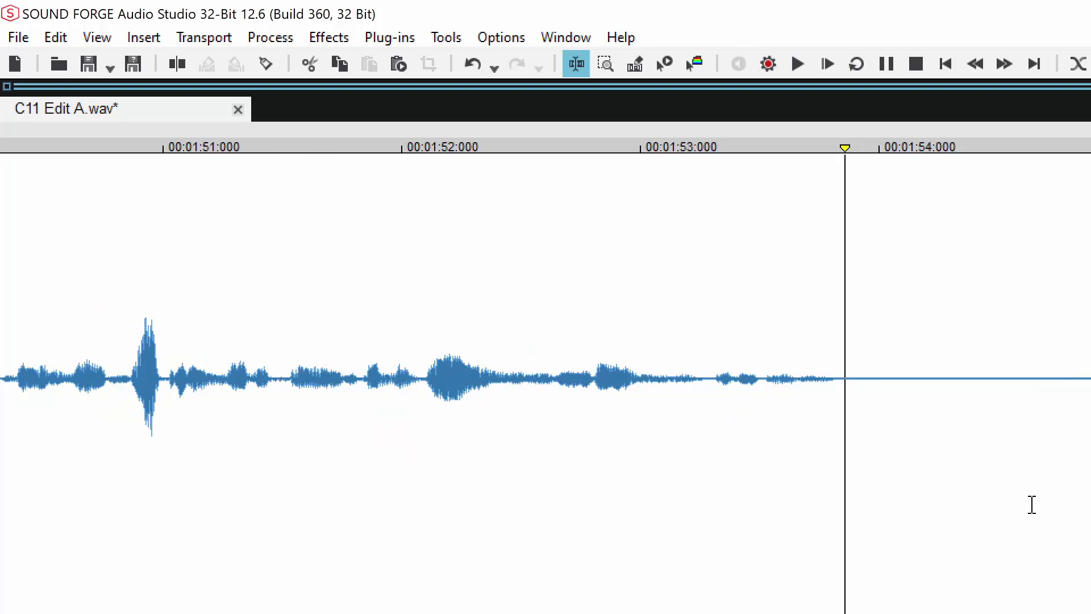
pyautogui.moveTo(840, 372); pyautogui.dragTo(1082, 462)
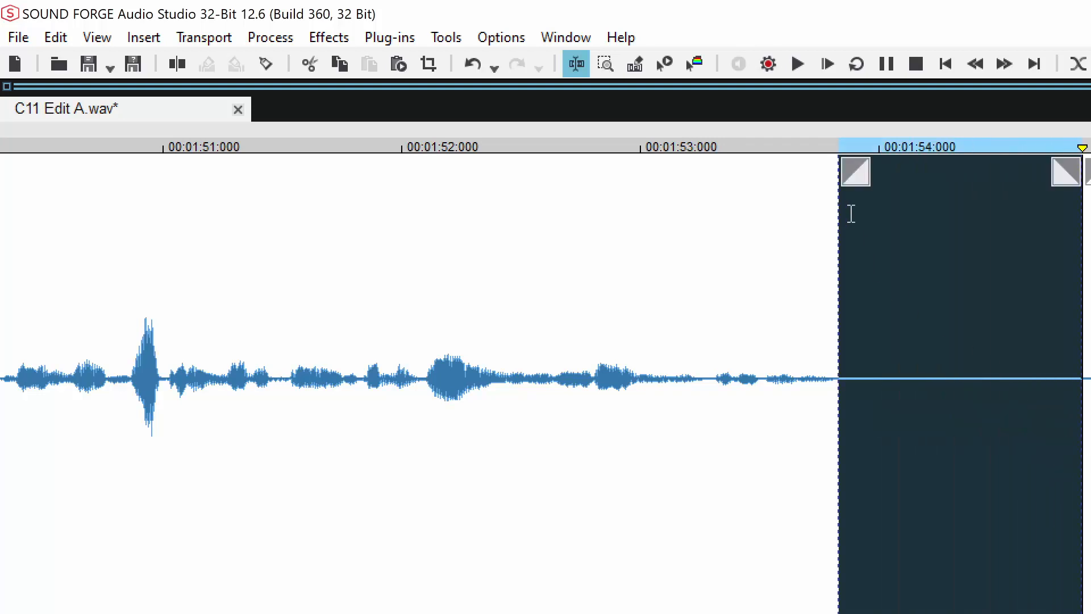
pyautogui.moveTo(860, 171); pyautogui.dragTo(942, 171)
# - Check the phrase ending from about 1:52.6 and delete the excess pause between the silence event and the next phrase near 1:54.9
pyautogui.click(555, 284)
pyautogui.press('space')
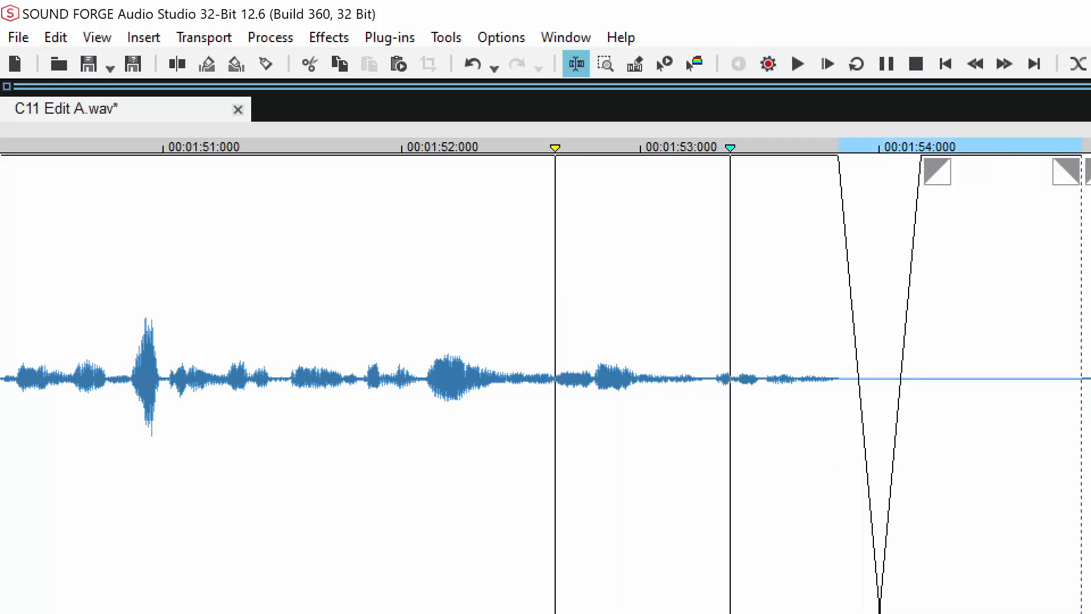
pyautogui.press('space')
pyautogui.moveTo(1090, 597); pyautogui.dragTo(1076, 605)
pyautogui.press('Delete')
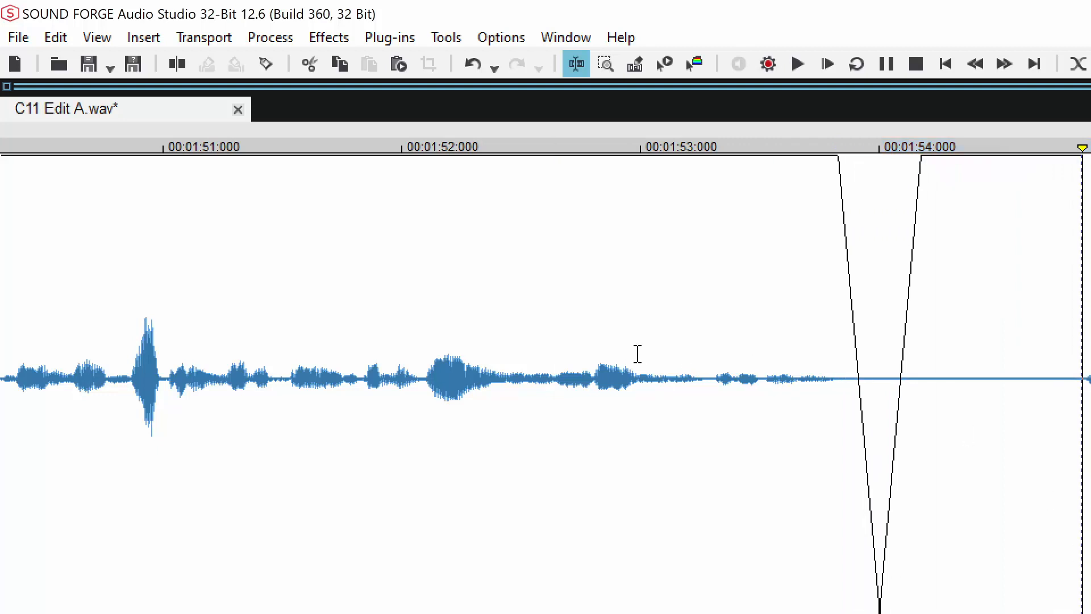
# - Play the phrase ending from about 1:52.1 into the new silence event
pyautogui.click(584, 333)
pyautogui.click(478, 315)
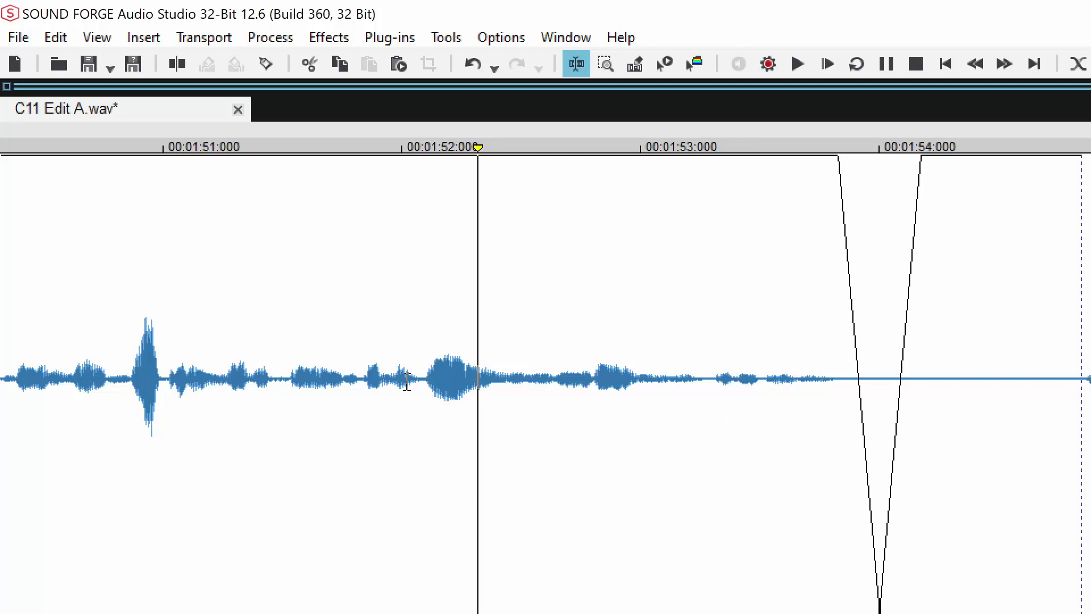
pyautogui.click(426, 370)
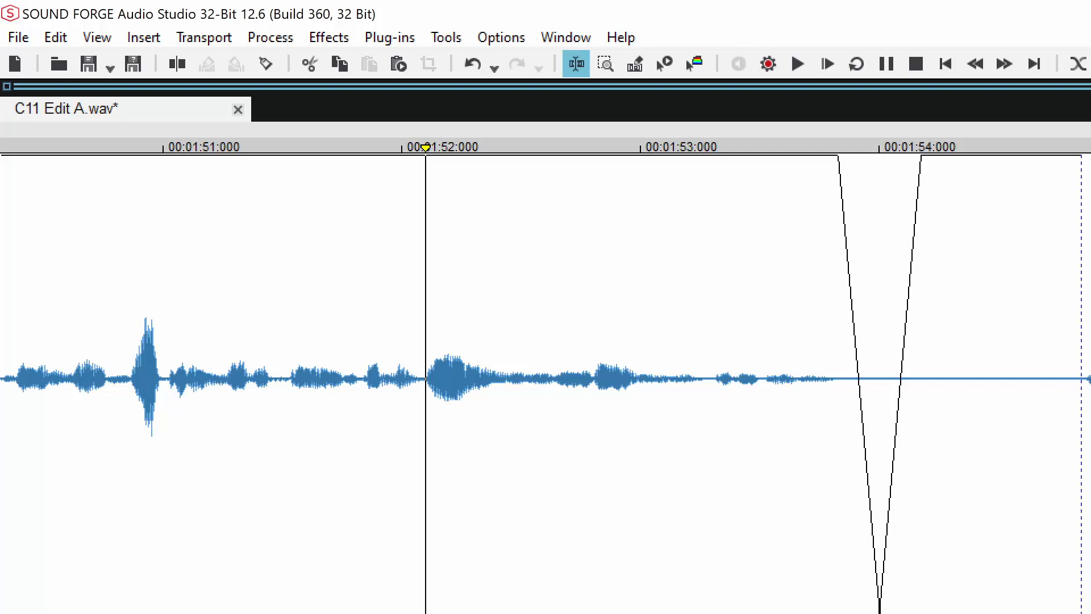
pyautogui.press('space')
pyautogui.hscroll(3, 545, 378)
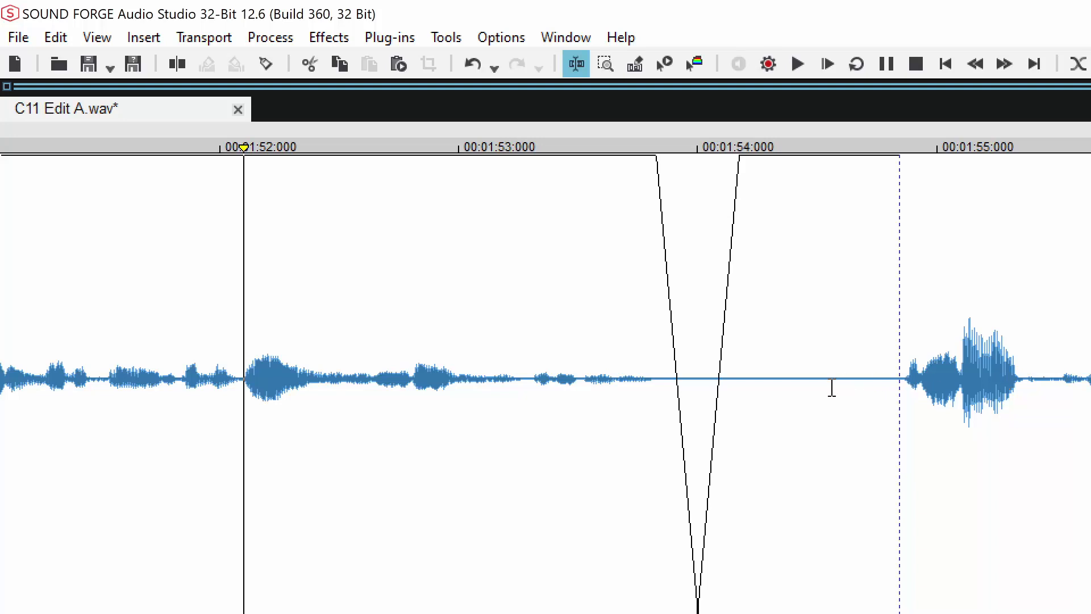
# - Shorten the pause before the next phrase by deleting about 1:54.6 to 1:54.85
pyautogui.moveTo(831, 385); pyautogui.dragTo(900, 421)
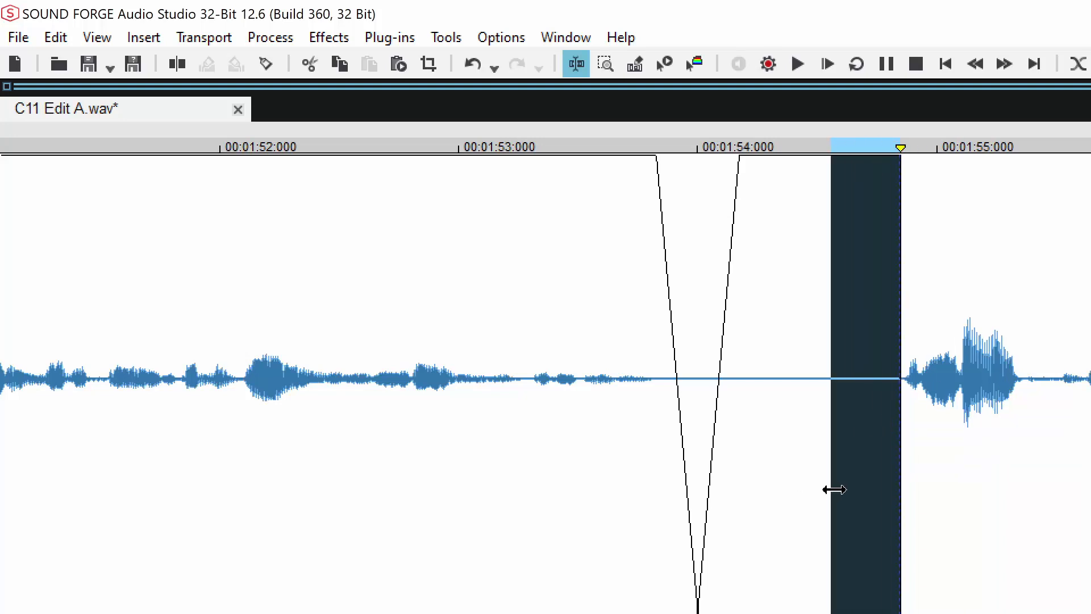
pyautogui.moveTo(832, 490); pyautogui.dragTo(843, 494)
pyautogui.press('Delete')
# - Play across the shortened pause from about 1:52 through the following phrase and check where it ends near 1:58
pyautogui.click(216, 295)
pyautogui.press('space')
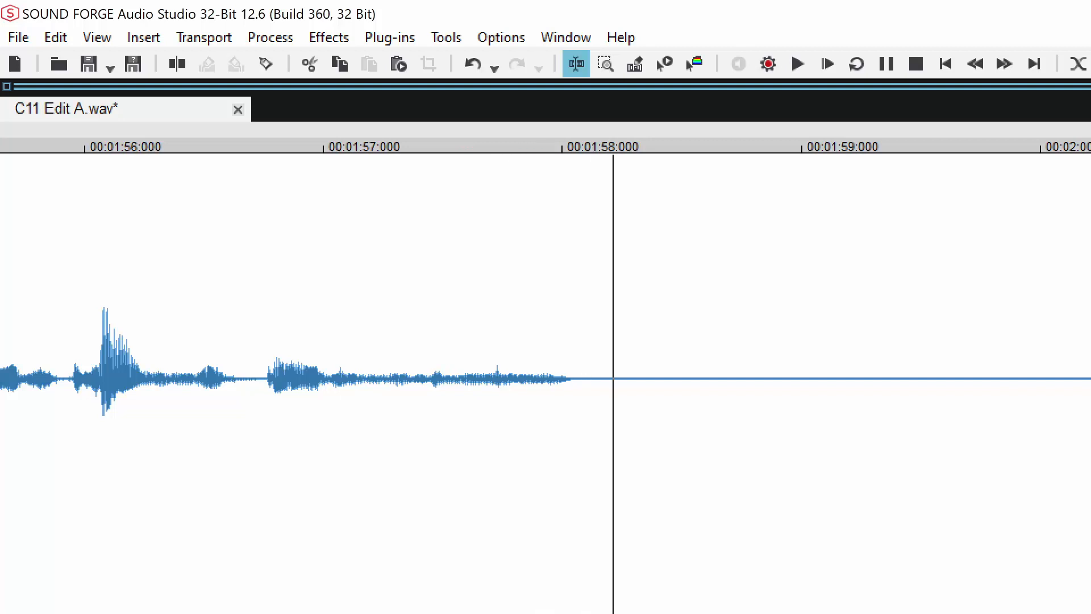
pyautogui.press('space')
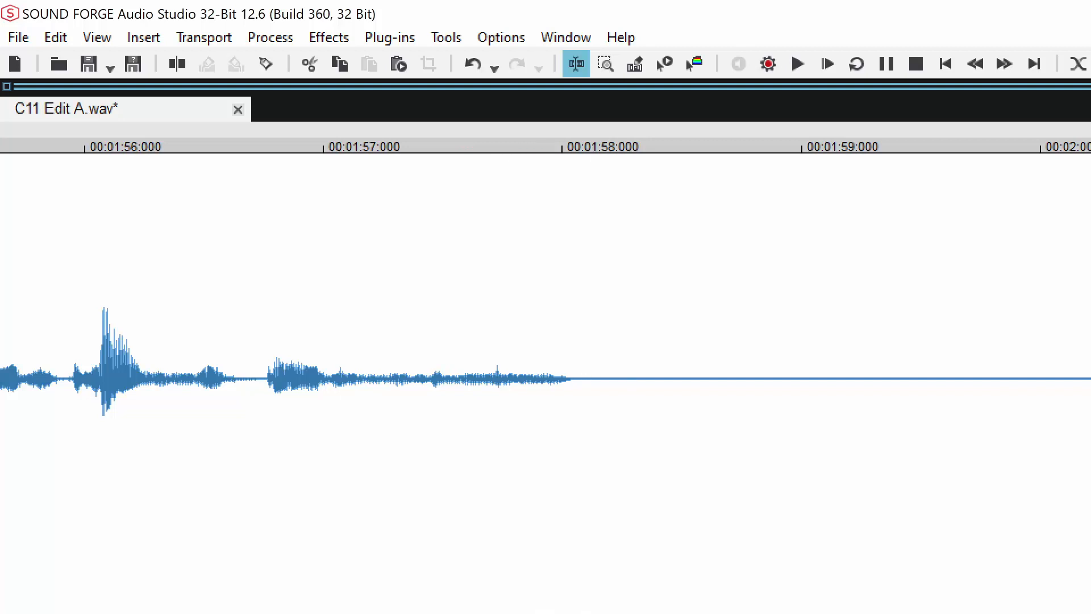
pyautogui.click(575, 382)
pyautogui.press('space')
pyautogui.scroll(-1, 583, 392)
pyautogui.press('space')
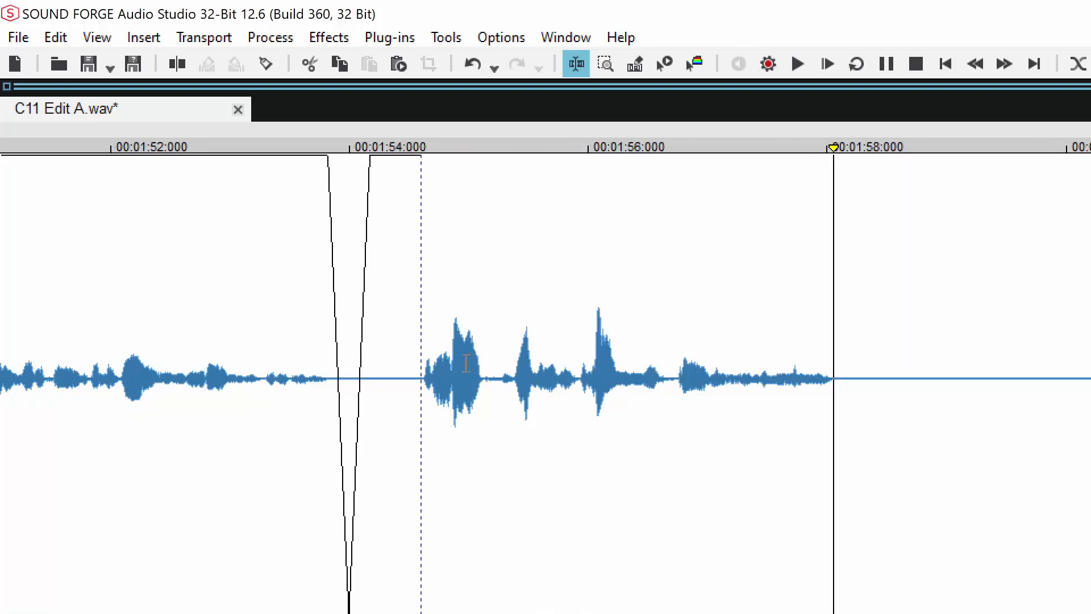
# - Delete another piece of the pause from about 1:54.4 to 1:54.6 and replay the transition from about 1:51.6
pyautogui.moveTo(393, 379); pyautogui.dragTo(422, 382)
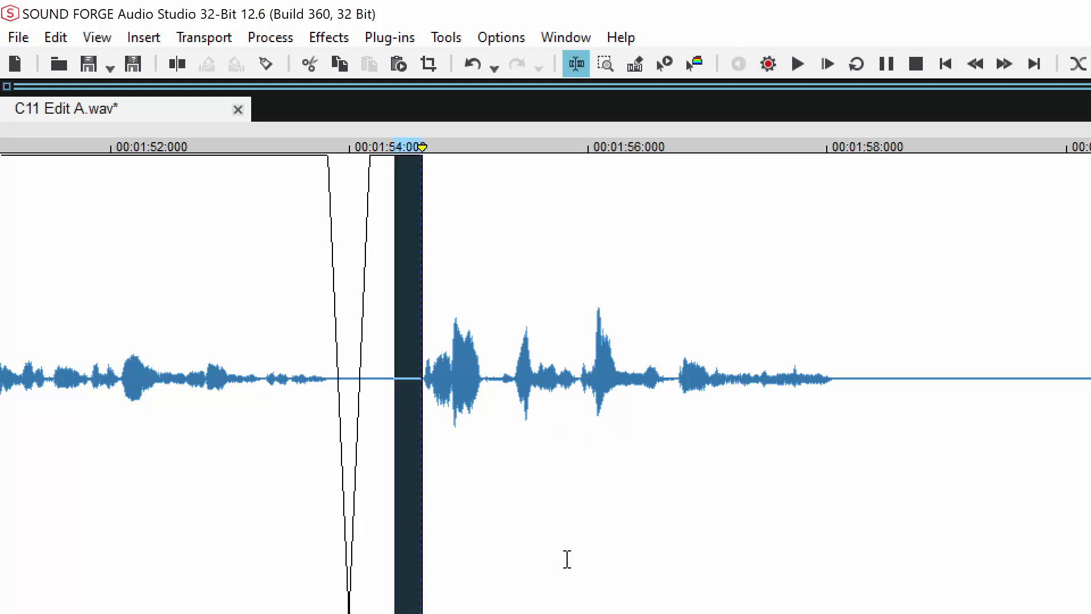
pyautogui.press('Delete')
pyautogui.click(68, 305)
pyautogui.press('space')
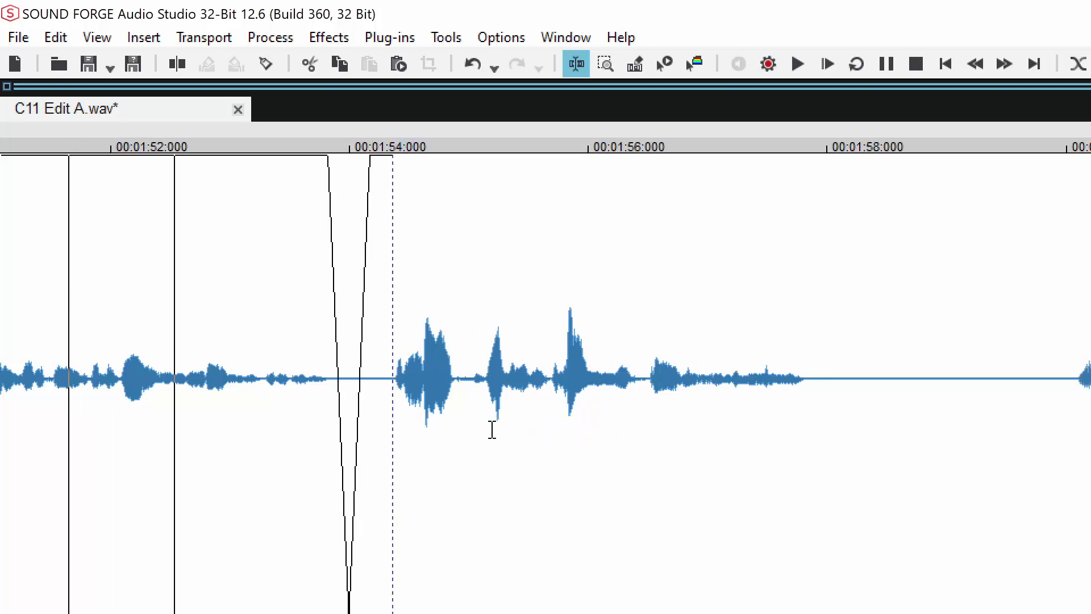
pyautogui.press('space')
# - Turn the pause from about 1:57.8 to 1:58.8 into a silence event with a crossfade of about 0.35 seconds
pyautogui.scroll(1, 768, 575)
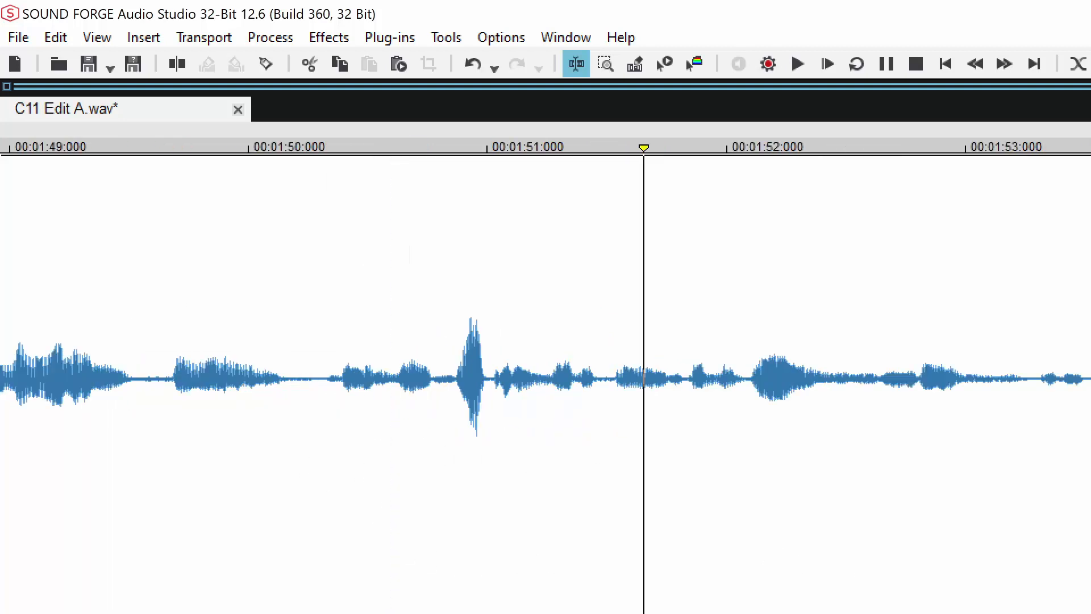
pyautogui.hscroll(5, 546, 378)
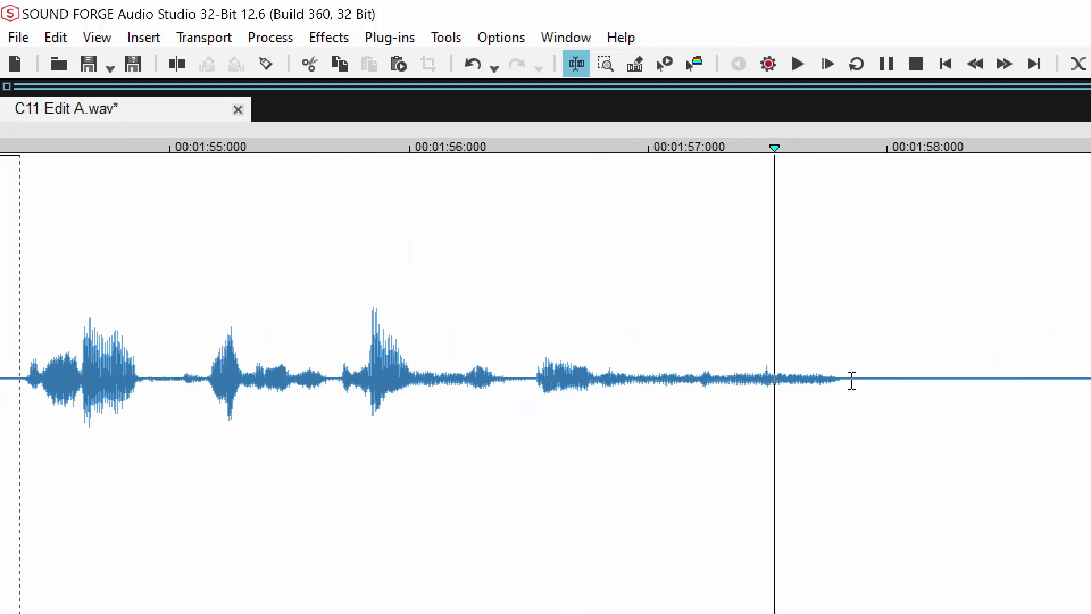
pyautogui.moveTo(842, 378); pyautogui.dragTo(1073, 492)
pyautogui.moveTo(862, 188); pyautogui.dragTo(926, 228)
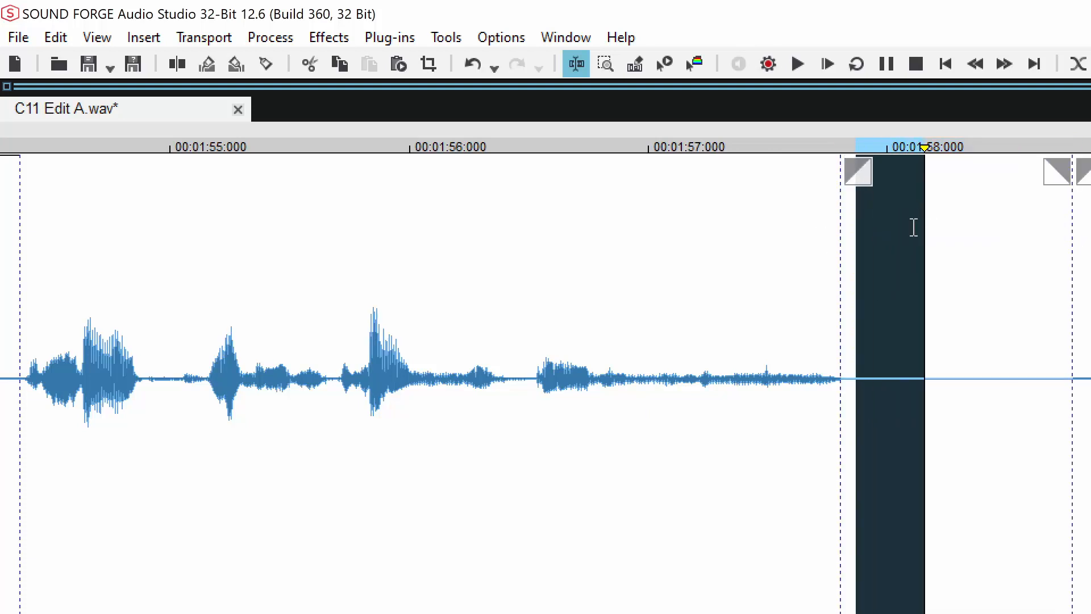
pyautogui.moveTo(856, 170); pyautogui.dragTo(939, 185)
# - Check the phrase ending from about 1:56.6 and delete the excess pause between the silence event and the next phrase near 1:58.8
pyautogui.click(564, 341)
pyautogui.press('space')
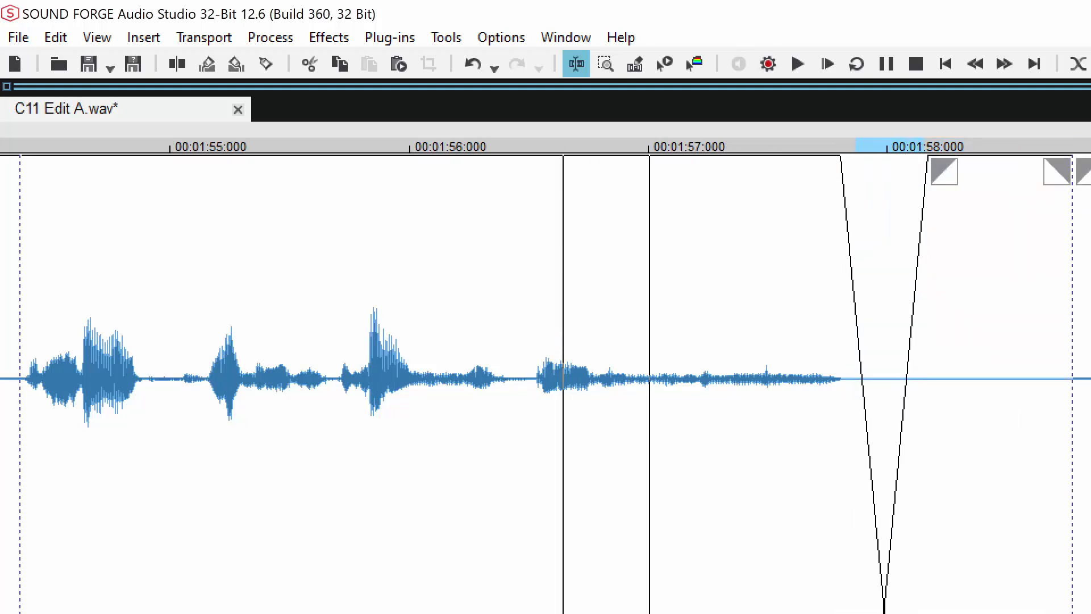
pyautogui.press('space')
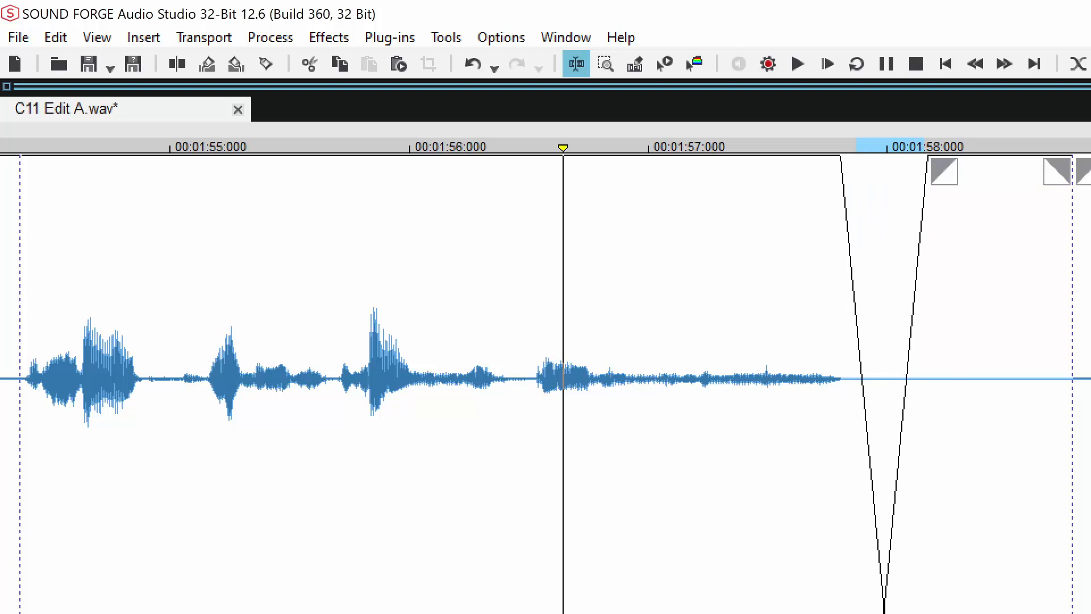
pyautogui.moveTo(1090, 482)
pyautogui.mouseDown()
pyautogui.moveTo(1052, 482)
pyautogui.moveTo(1073, 481)
pyautogui.mouseUp()
pyautogui.press('Delete')
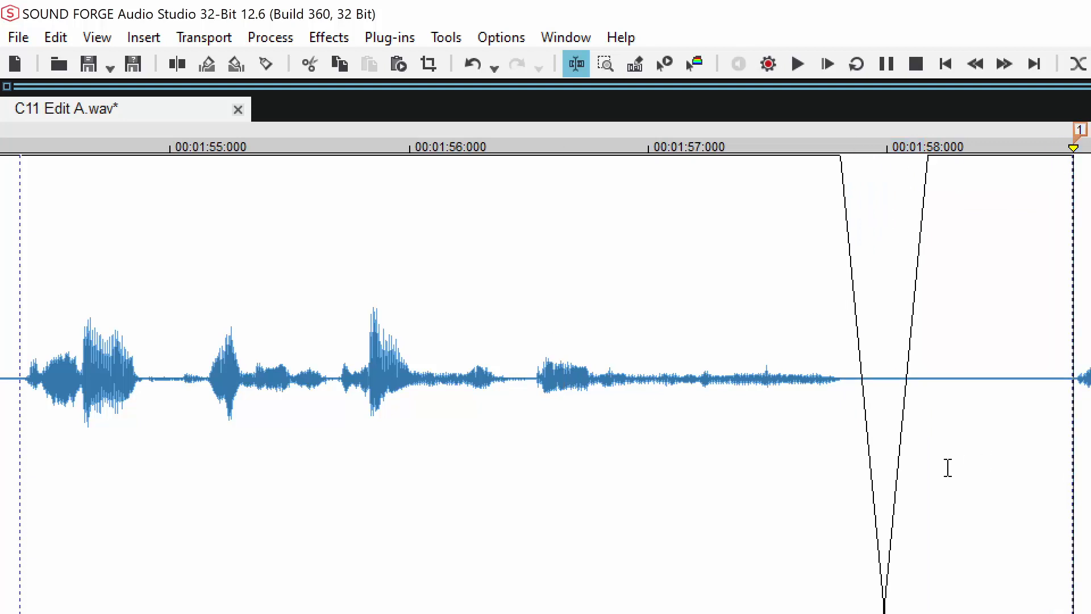
# - Listen from about 1:56.4 to the phrase ending and turn the pause after about 2:02.3 into a silence event with a crossfade
pyautogui.click(499, 299)
pyautogui.press('space')
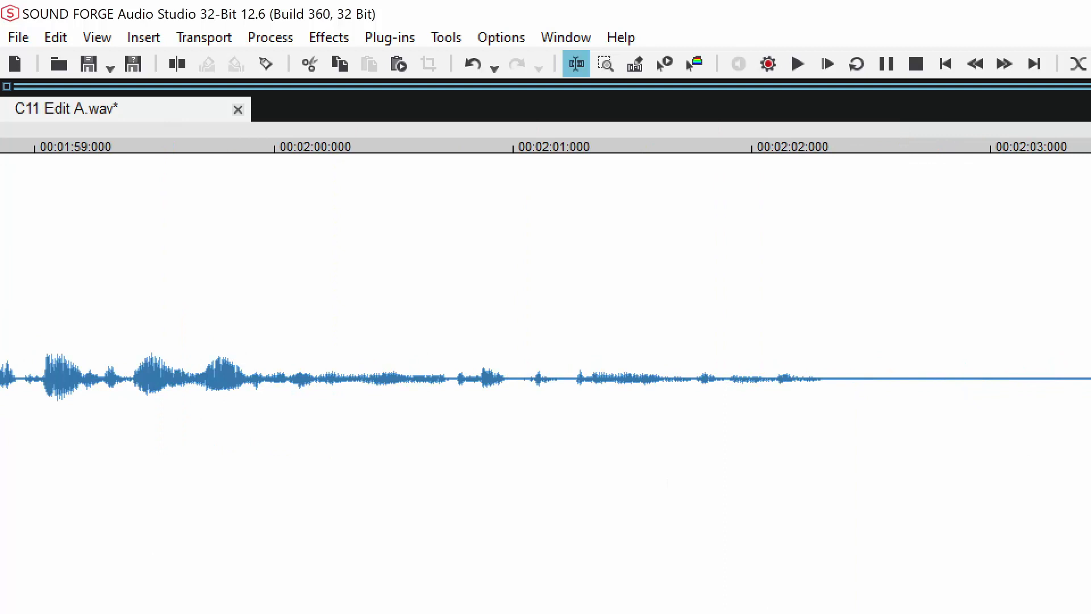
pyautogui.click(823, 376)
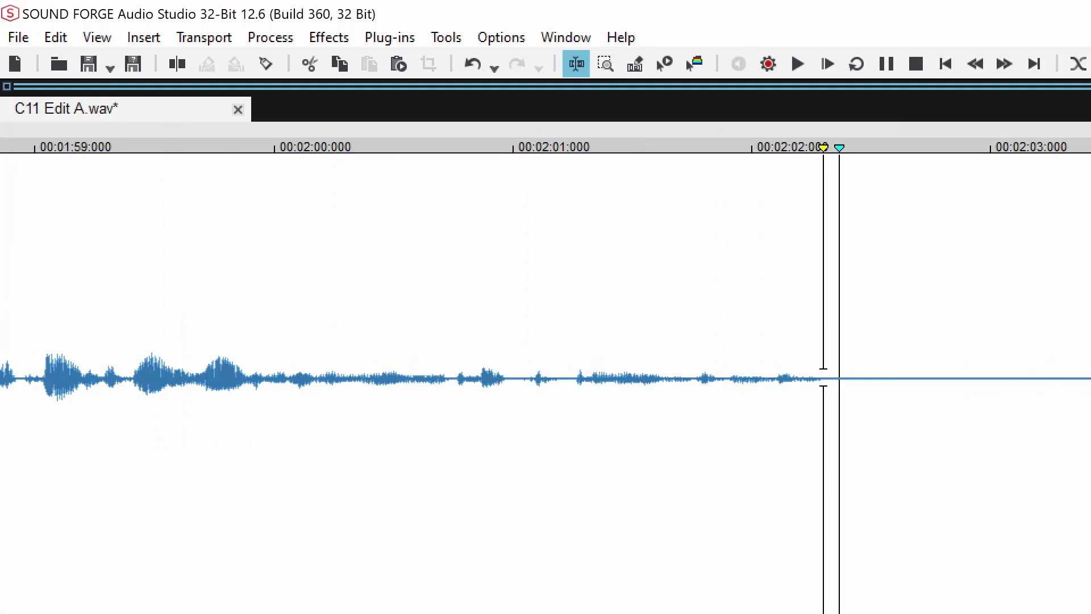
pyautogui.press('space')
pyautogui.scroll(-1, 782, 547)
pyautogui.scroll(1, 998, 457)
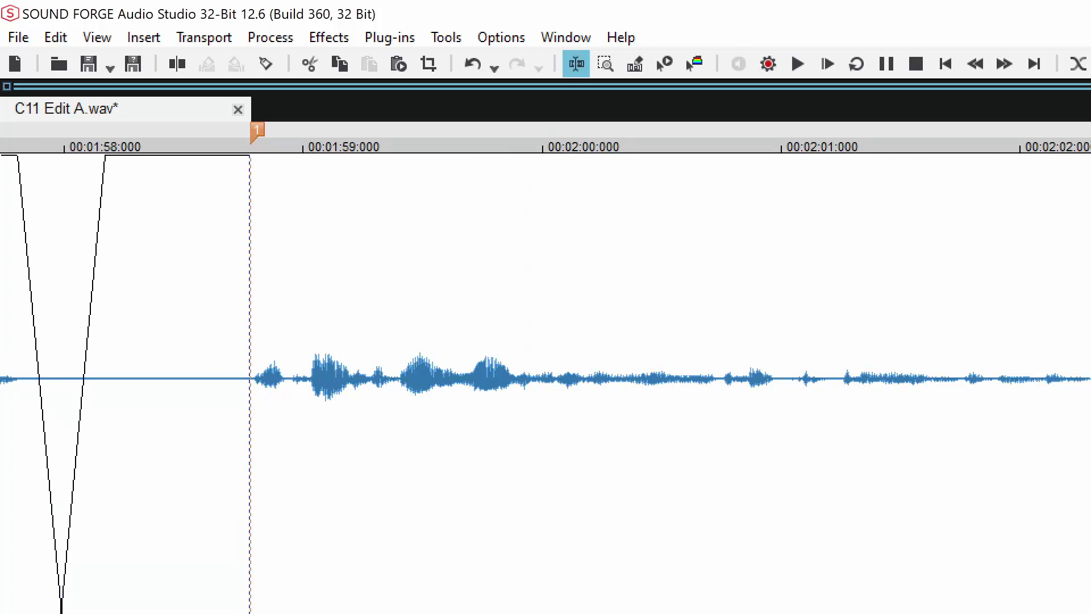
pyautogui.click(917, 358)
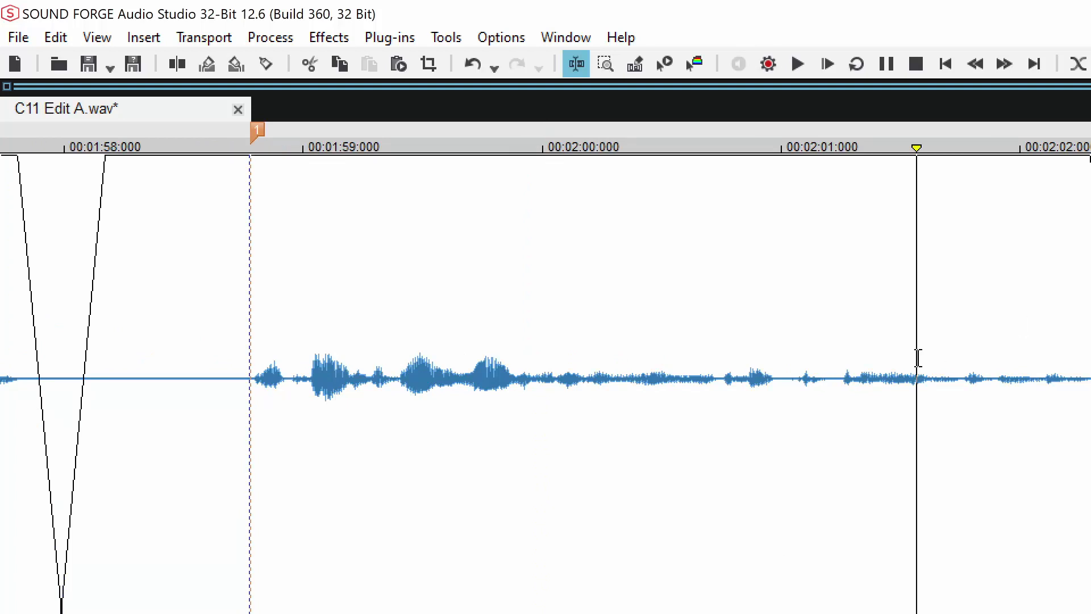
pyautogui.press('Return')
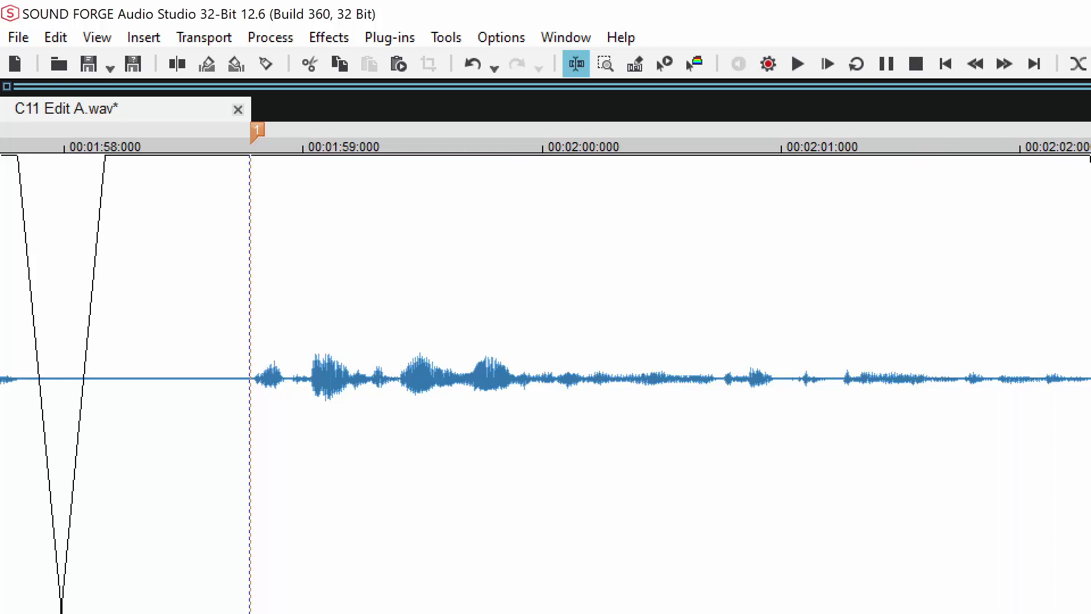
# - Replay from about 1:56.5 across the pause near 1:58 and through the phrase ending at about 2:02.3
pyautogui.scroll(-1, 770, 532)
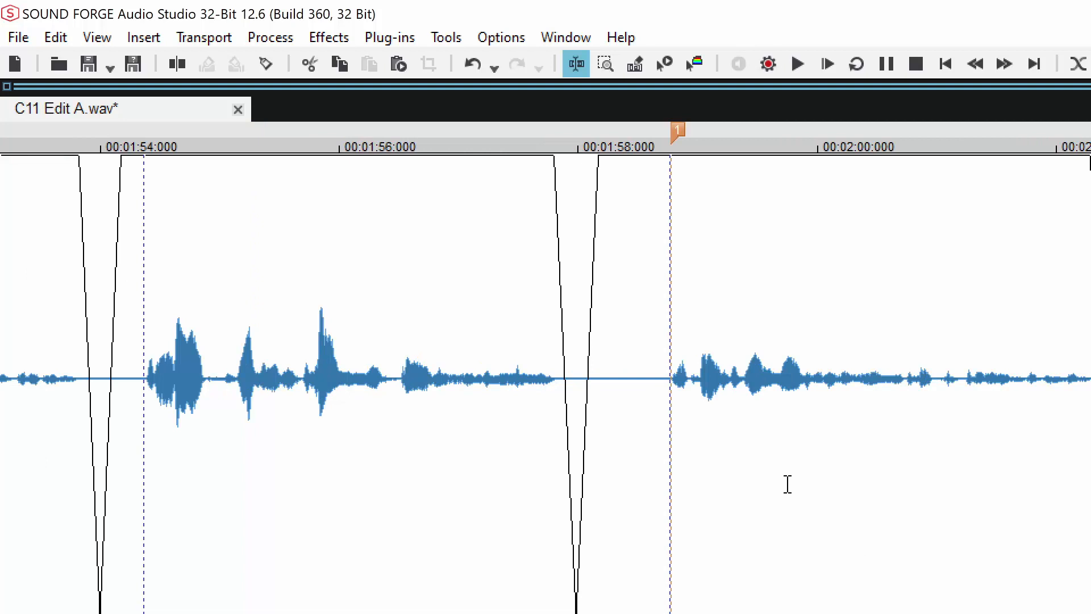
pyautogui.click(670, 464)
pyautogui.scroll(1, 796, 597)
pyautogui.click(552, 287)
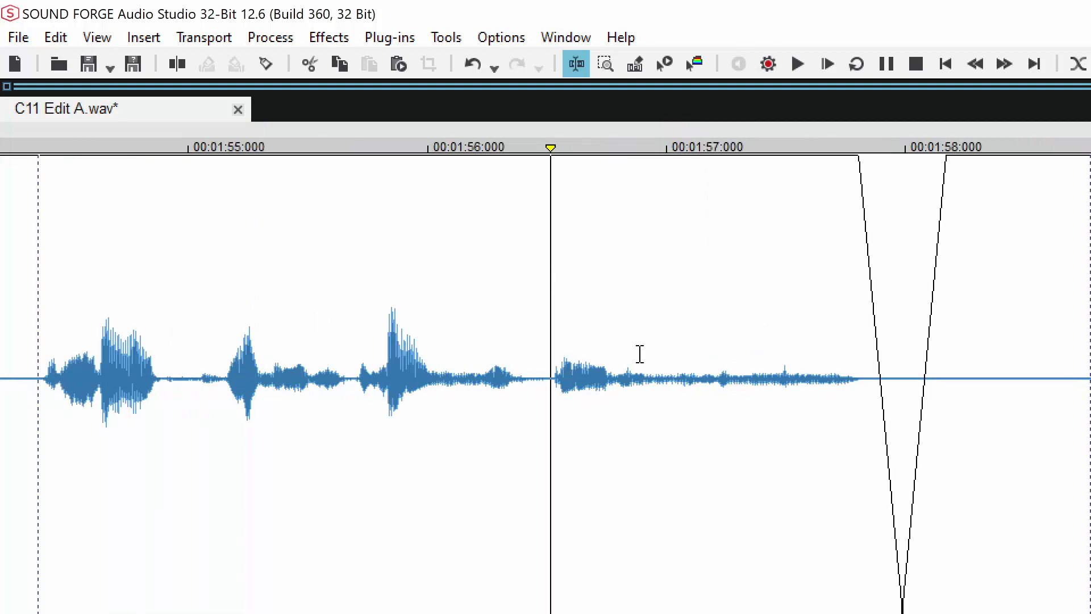
pyautogui.press('space')
pyautogui.hscroll(5, 551, 363)
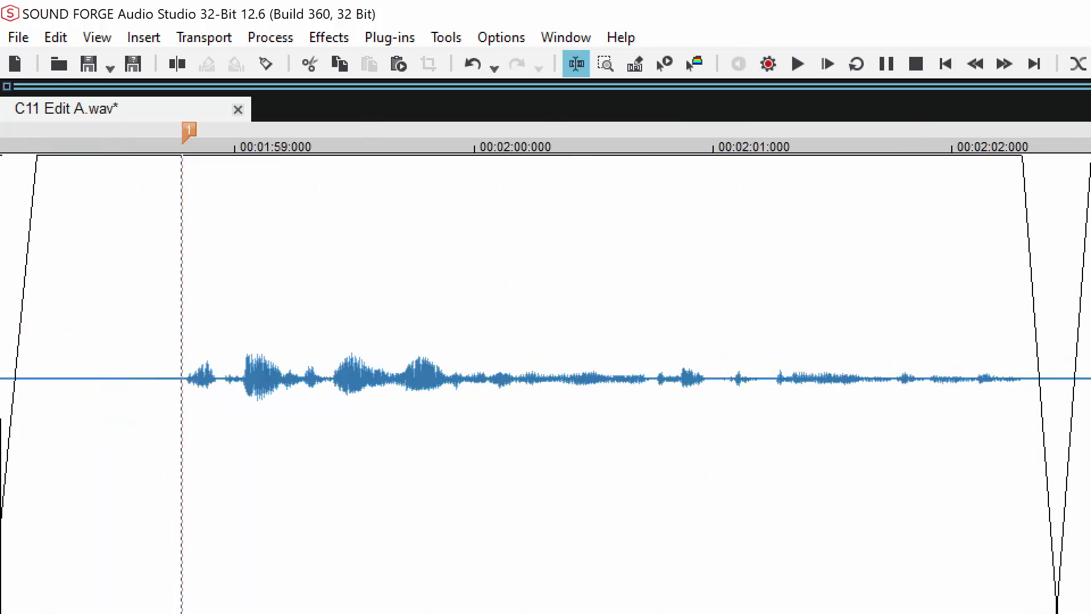
pyautogui.press('Down')
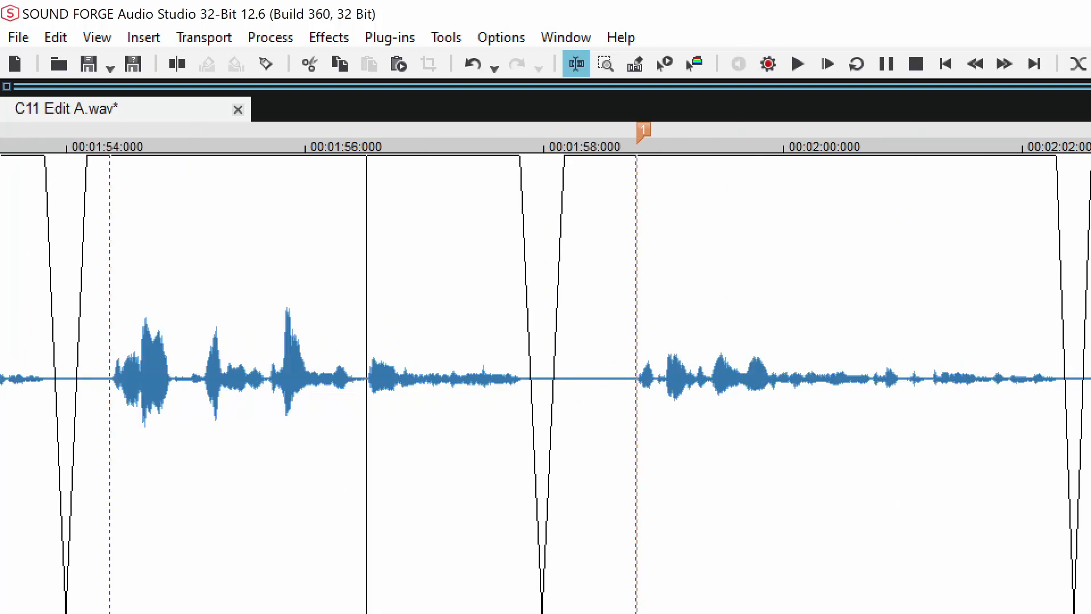
pyautogui.press('space')
# - Turn the pause after about 2:14.2 into a one-second silence event with a crossfade and delete the excess from about 2:15.2 to 2:16.1
pyautogui.scroll(-2, 1085, 341)
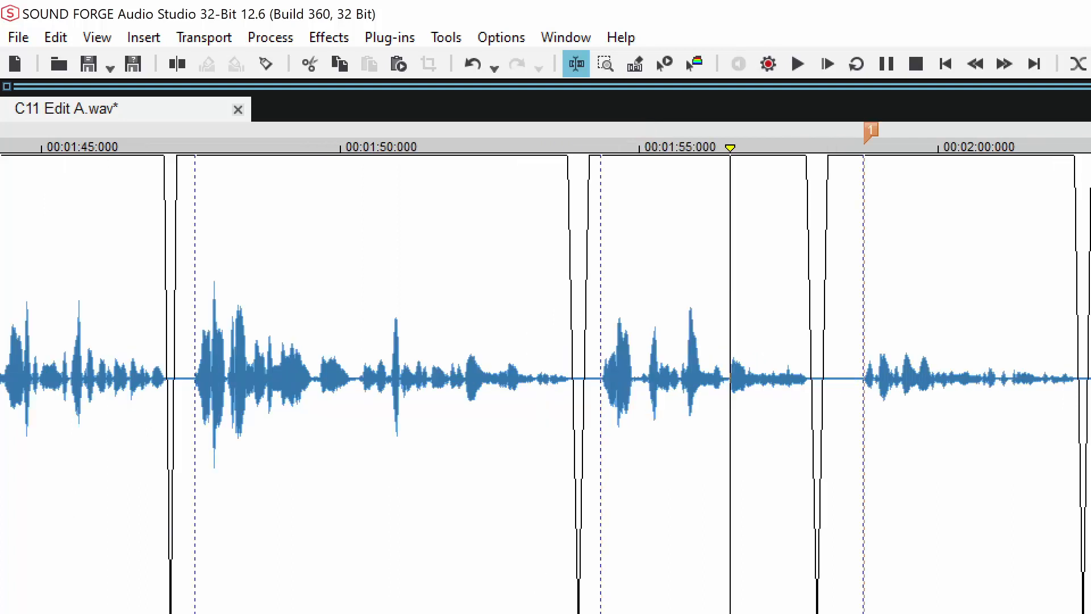
pyautogui.scroll(3, 1086, 341)
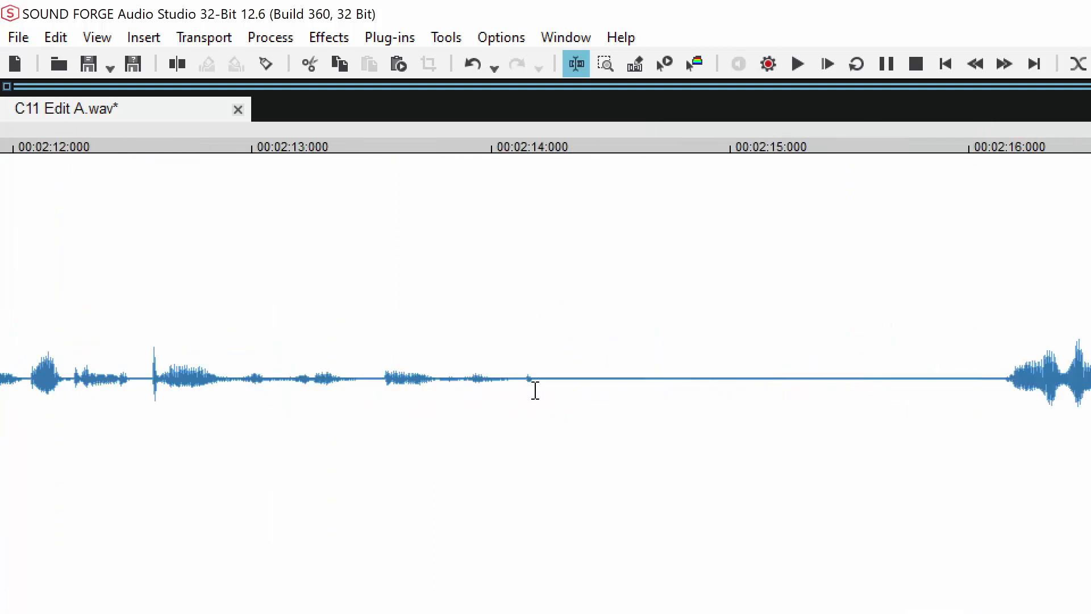
pyautogui.moveTo(538, 381); pyautogui.dragTo(776, 404)
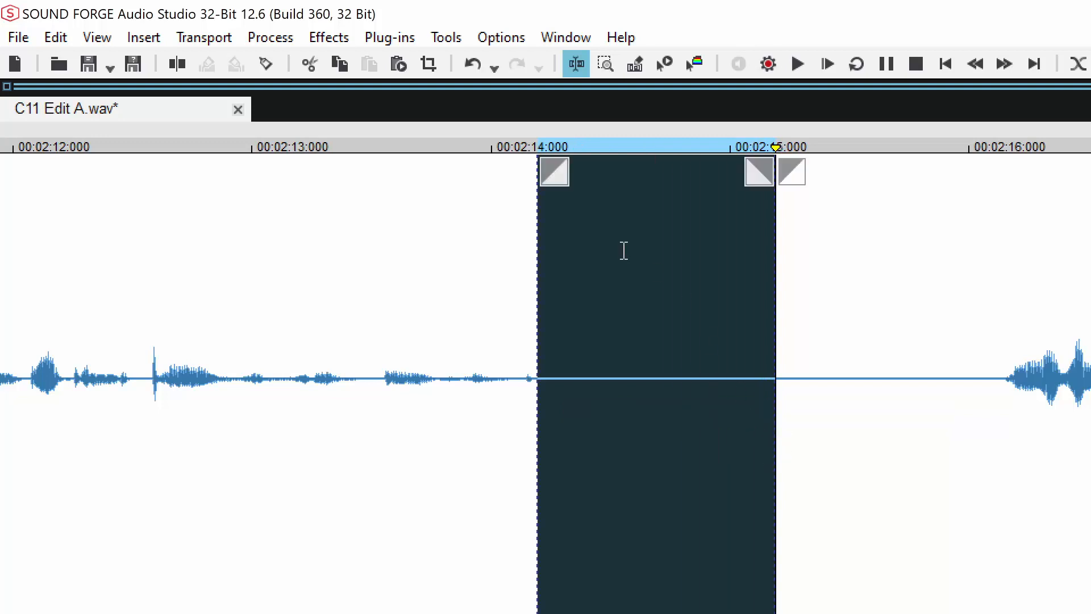
pyautogui.moveTo(560, 167); pyautogui.dragTo(648, 171)
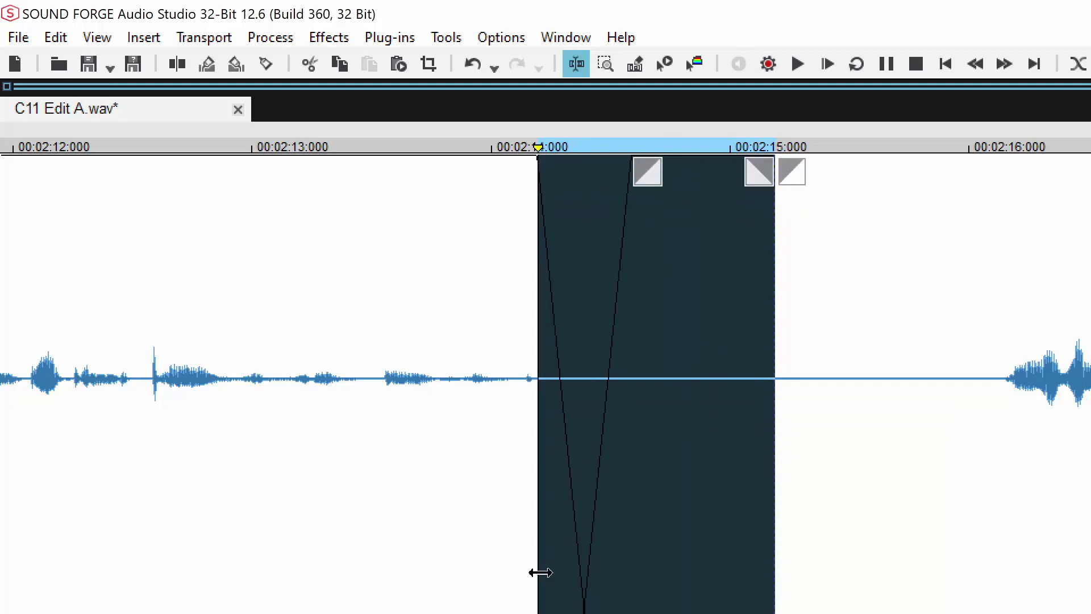
pyautogui.moveTo(539, 572); pyautogui.dragTo(1000, 606)
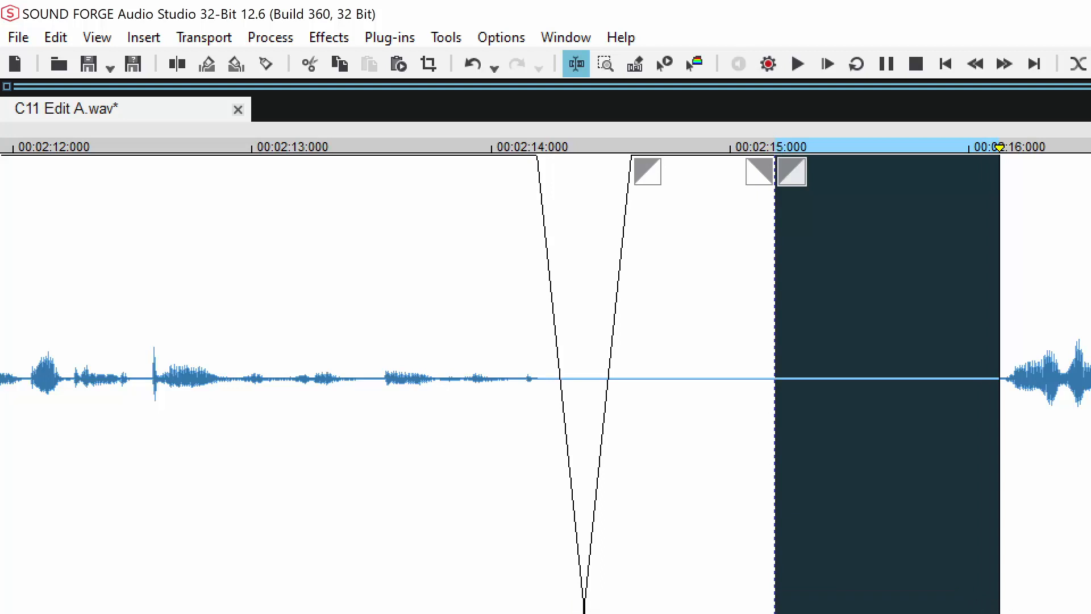
pyautogui.press('Delete')
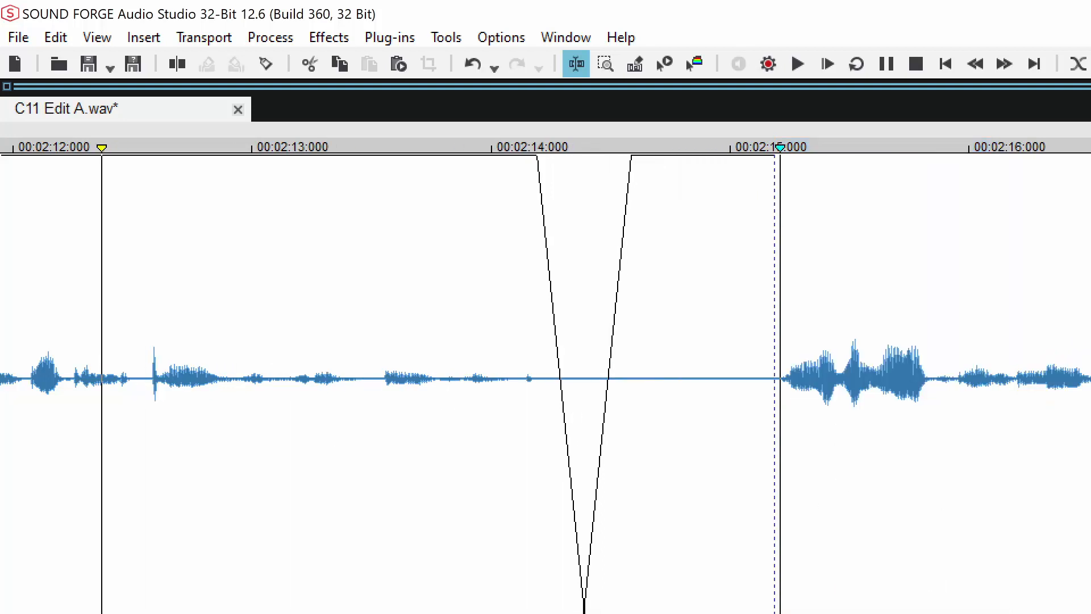
# - Delete the excess pause from about 2:14.9 to 2:15.2, and shorten the following pause by deleting from about 2:16.8 to 2:18.1
pyautogui.moveTo(700, 370)
pyautogui.mouseDown()
pyautogui.moveTo(776, 557)
pyautogui.moveTo(777, 591)
pyautogui.mouseUp()
pyautogui.press('Delete')
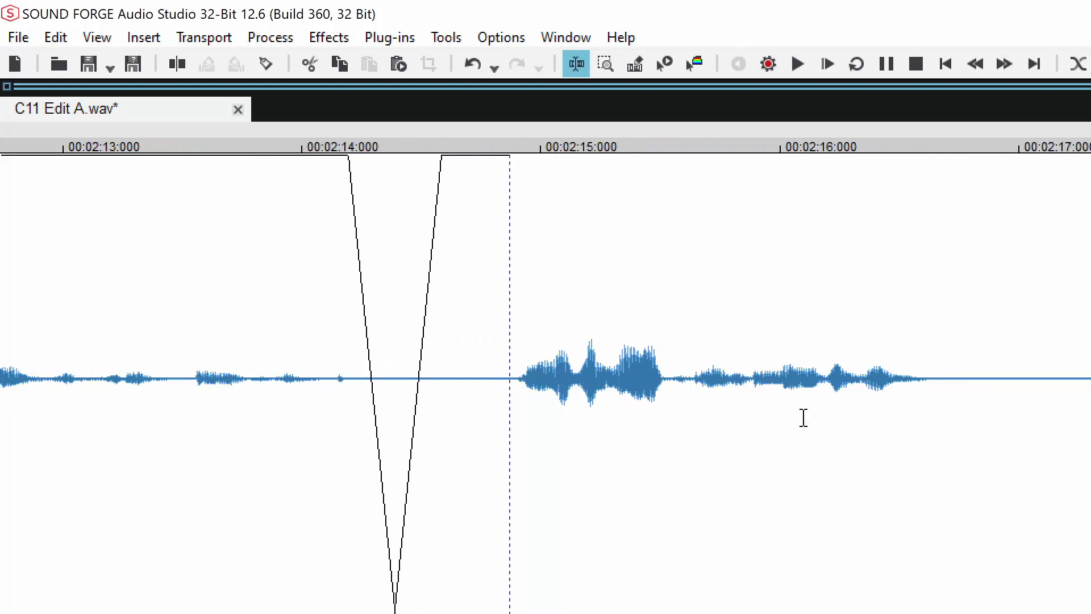
pyautogui.moveTo(682, 399); pyautogui.dragTo(533, 365)
pyautogui.scroll(-1, 569, 367)
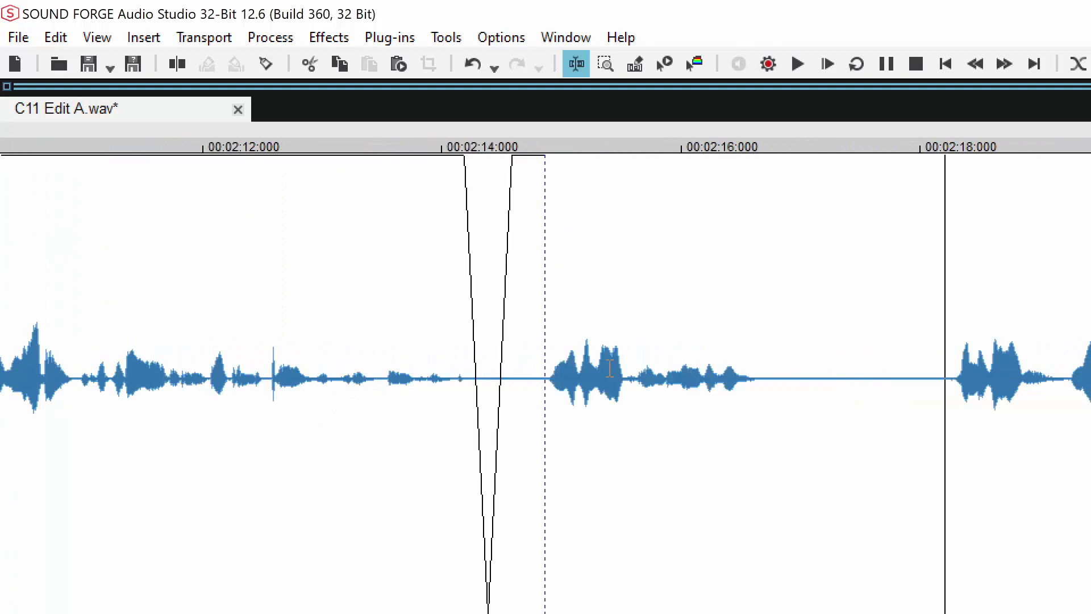
pyautogui.moveTo(778, 376); pyautogui.dragTo(937, 458)
pyautogui.press('Delete')
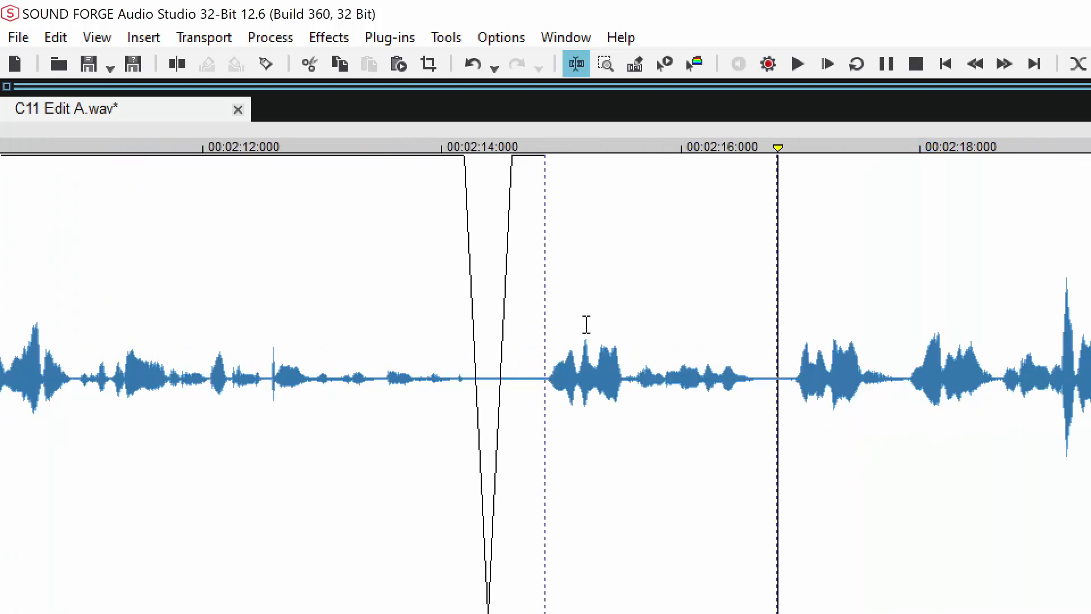
# - Replay the audio around the 2:14 pause and insert silence just before the next phrase at about 2:14.9
pyautogui.click(514, 313)
pyautogui.press('space')
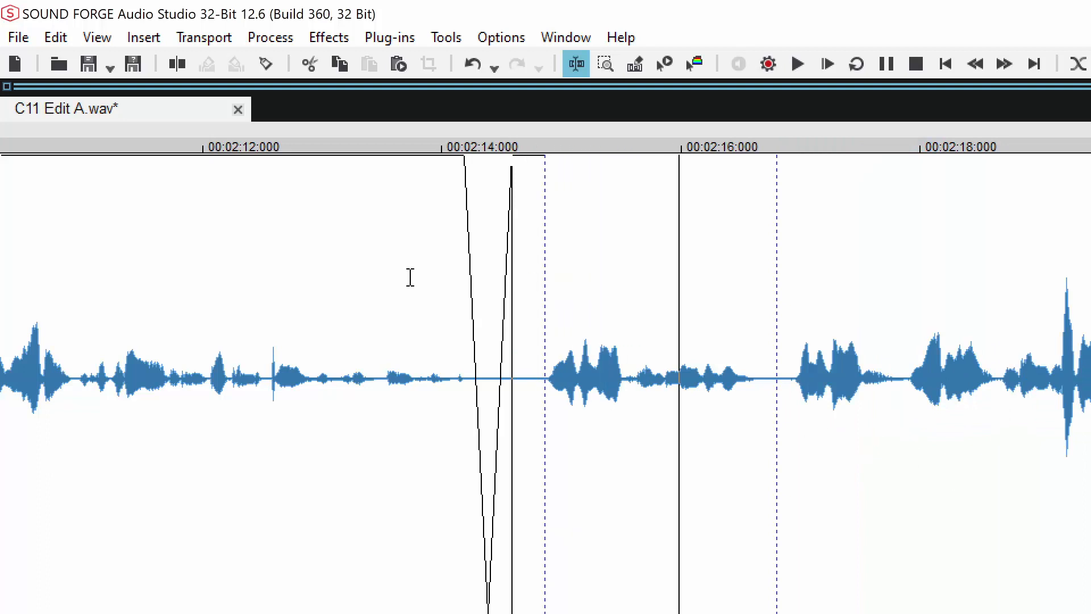
pyautogui.click(317, 279)
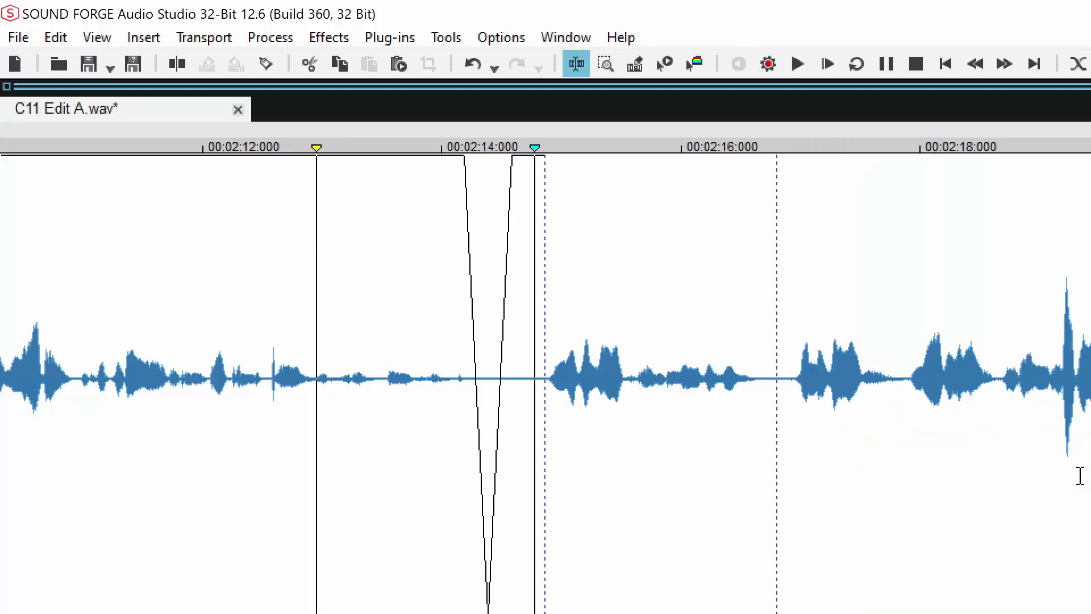
pyautogui.press('space')
pyautogui.click(547, 247)
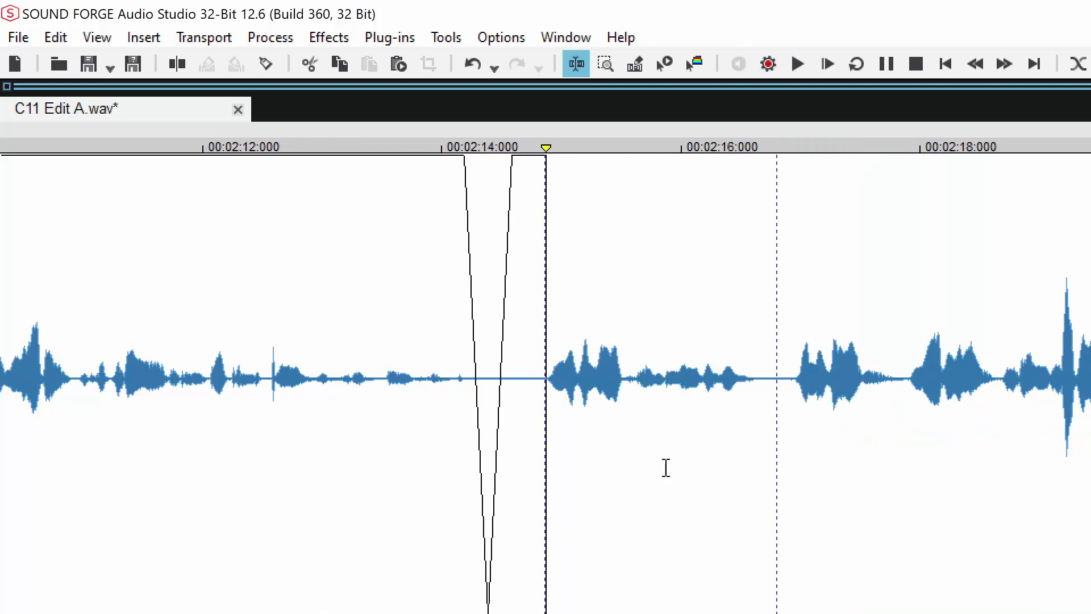
pyautogui.scroll(2, 665, 468)
pyautogui.click(143, 37)
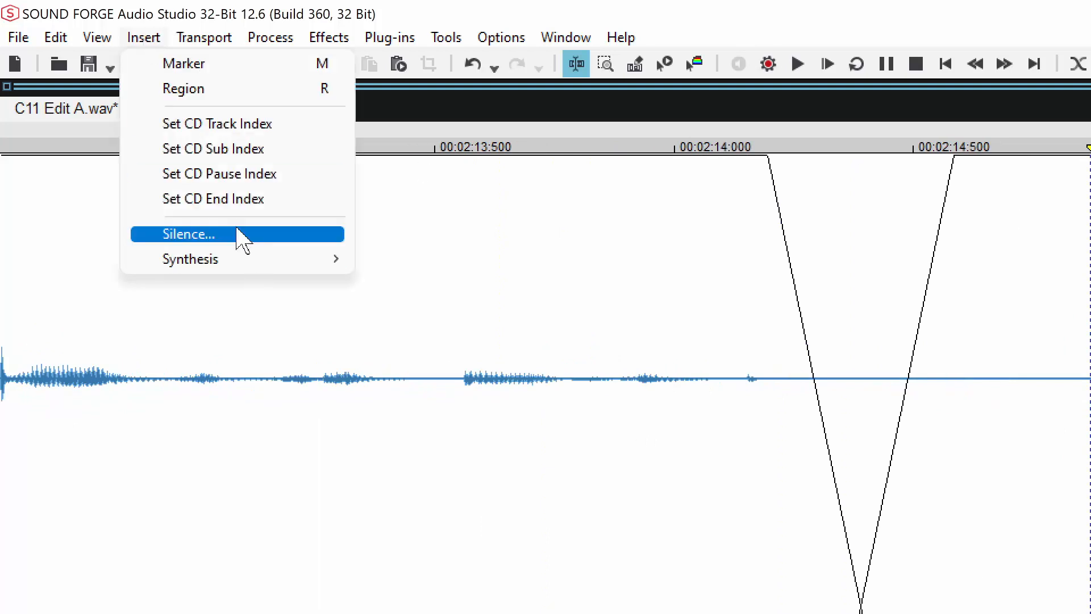
pyautogui.click(312, 234)
pyautogui.press('Return')
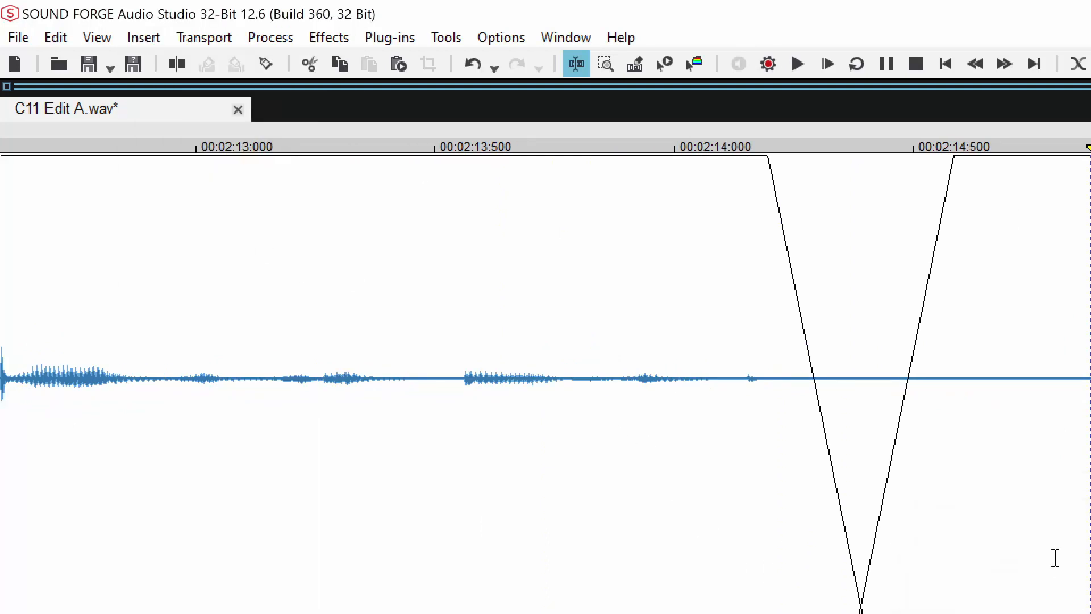
# - Replay from about 2:12.5 across the pause and the next phrases, and check the transition again from about 2:16.6
pyautogui.scroll(-1, 1058, 555)
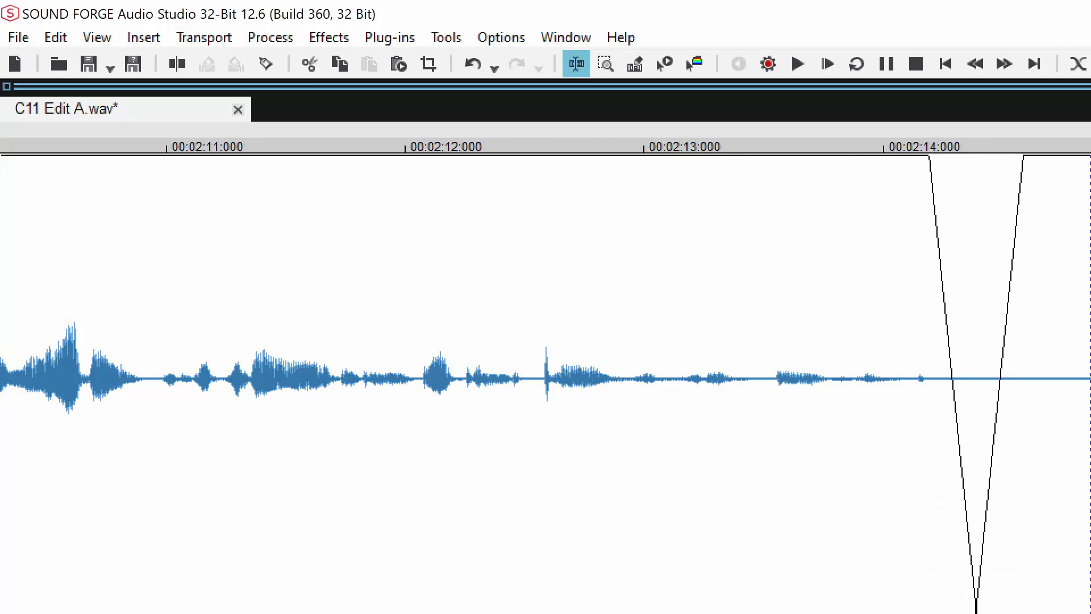
pyautogui.press('space')
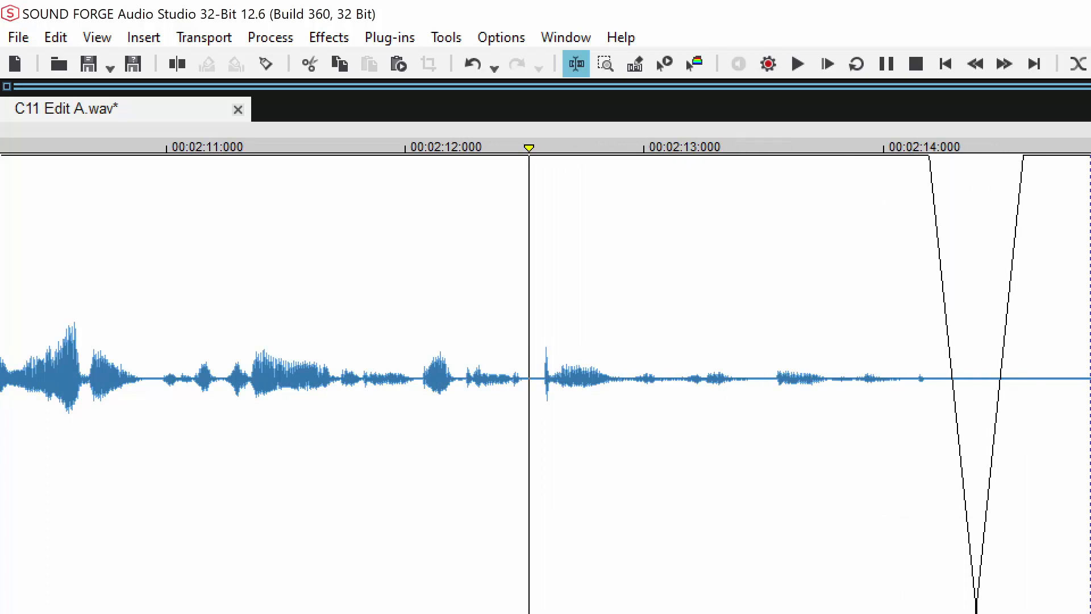
pyautogui.hscroll(7, 545, 379)
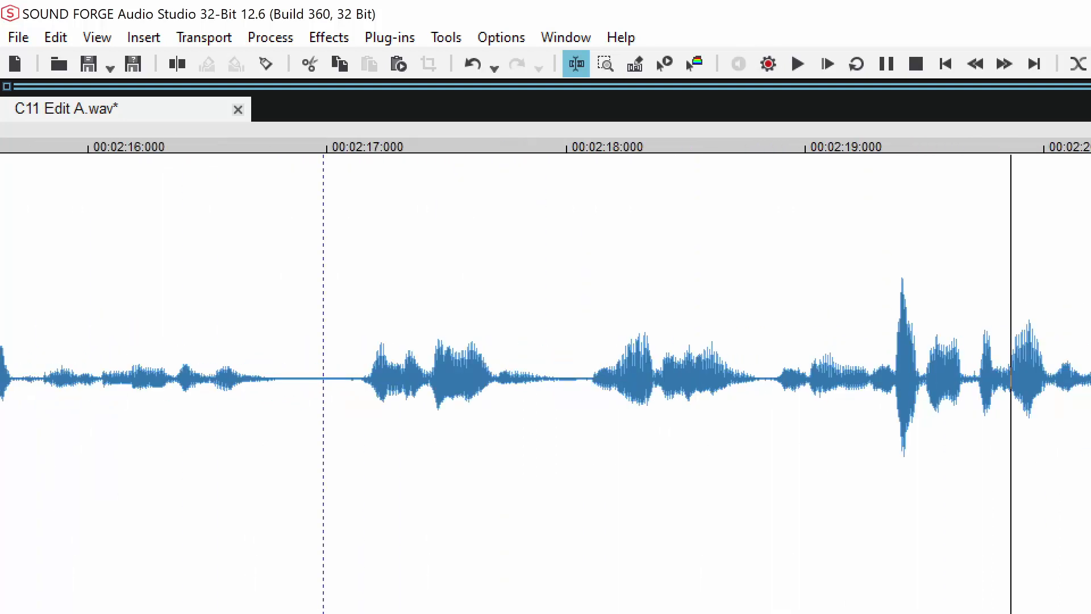
pyautogui.press('Down')
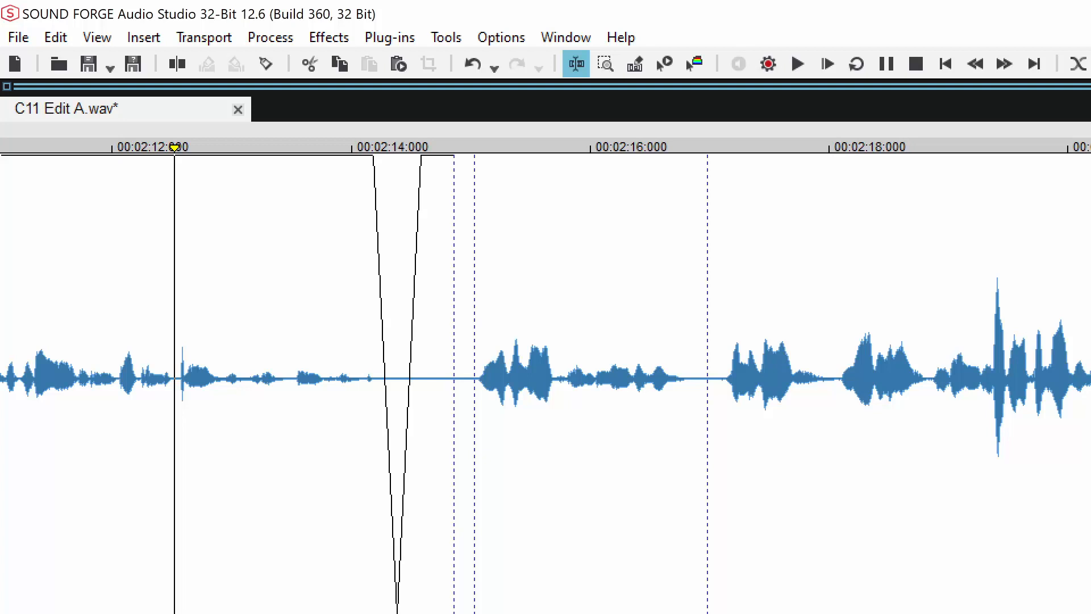
pyautogui.click(663, 448)
pyautogui.press('space')
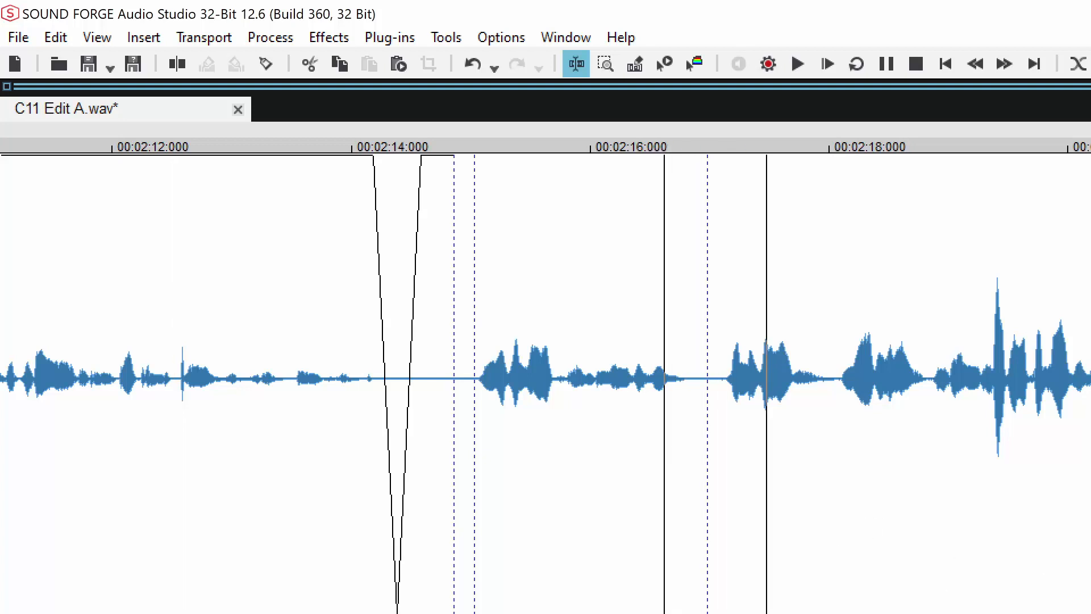
pyautogui.press('space')
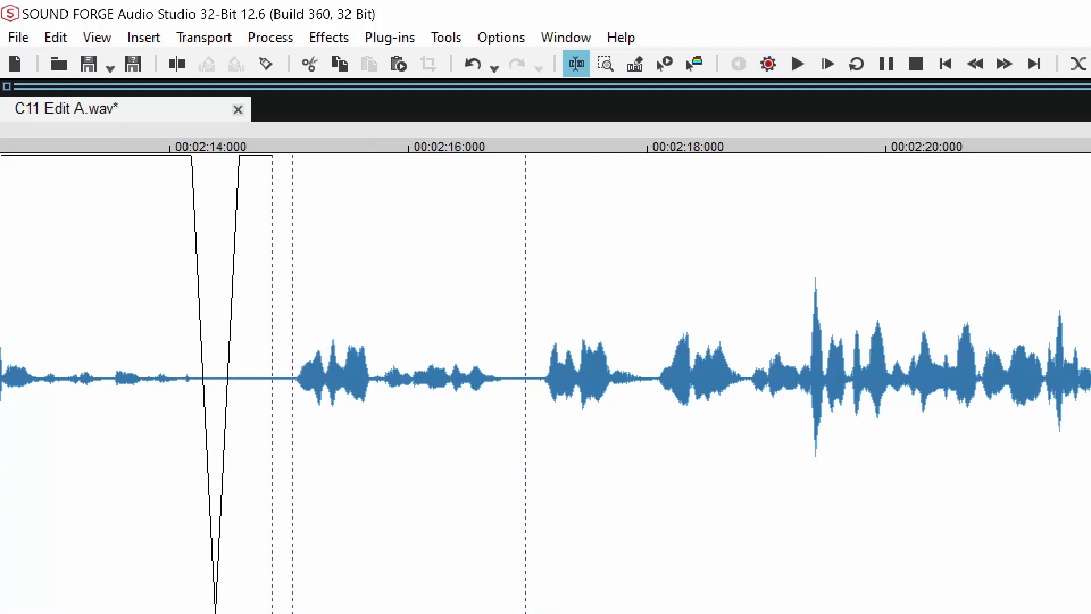
# - Listen from about 2:21.9 to the phrase ending and turn the pause from about 2:24.3 to 2:25.3 into a silence event with a crossfade
pyautogui.click(681, 325)
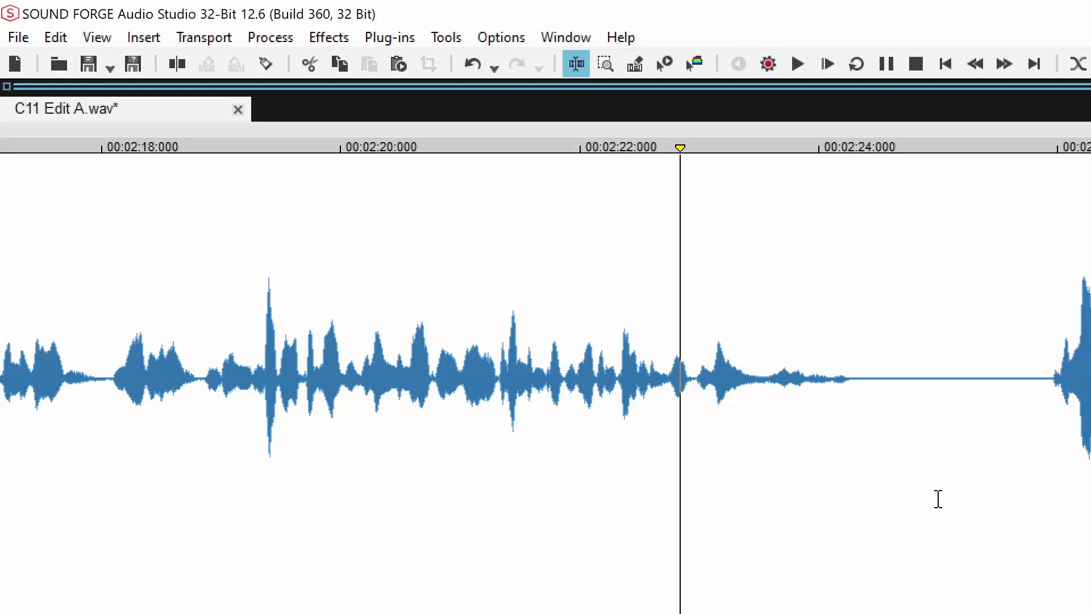
pyautogui.click(571, 360)
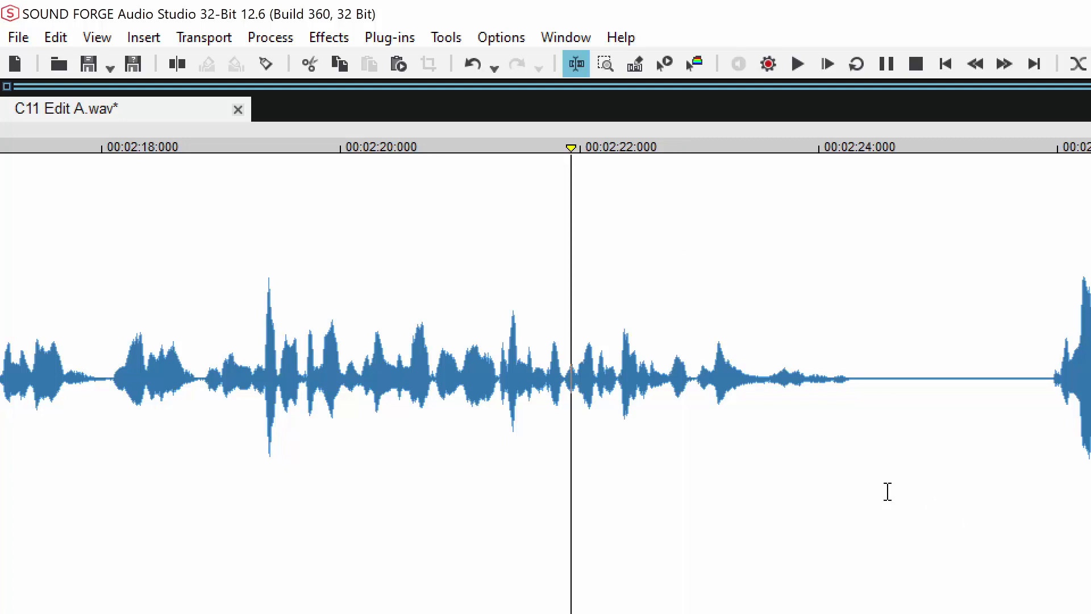
pyautogui.press('space')
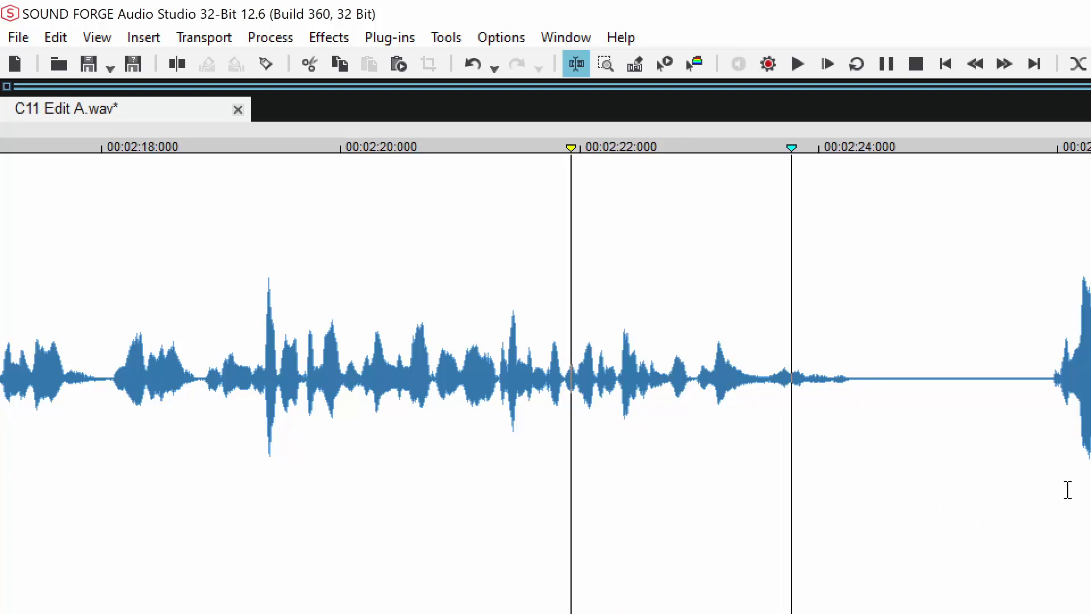
pyautogui.scroll(1, 1067, 489)
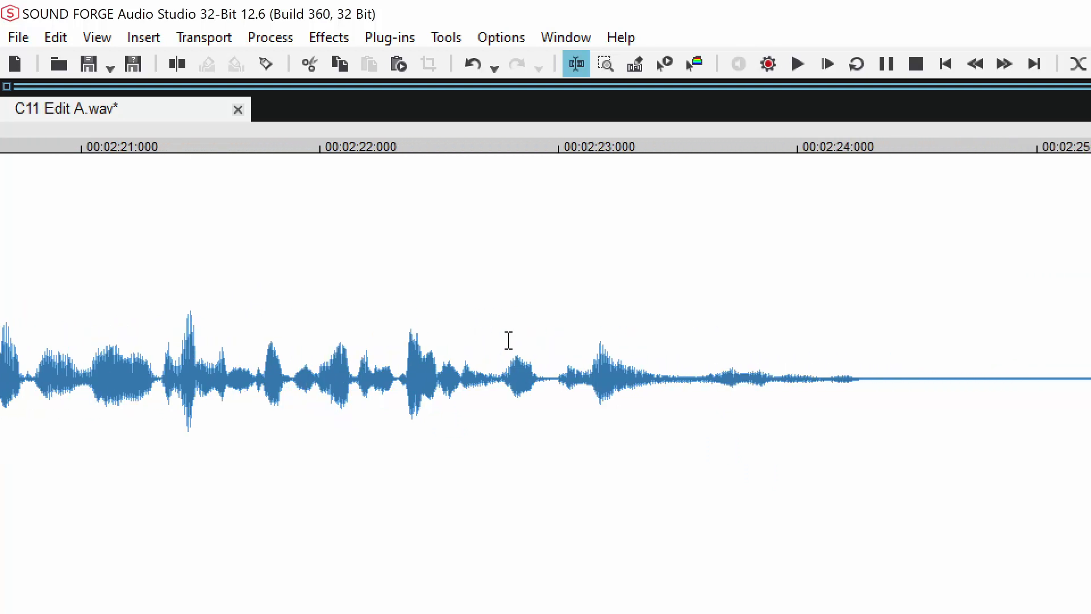
pyautogui.moveTo(829, 378); pyautogui.dragTo(1073, 480)
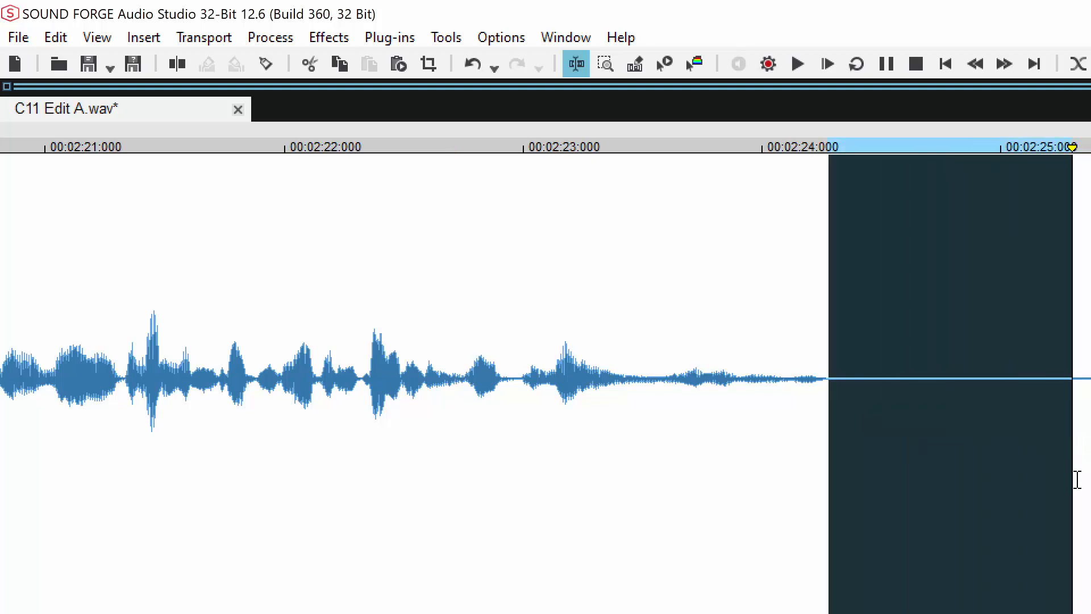
pyautogui.moveTo(849, 175); pyautogui.dragTo(961, 219)
# - Check the phrase ending from about 2:23.4 and delete the excess pause after the silence event at about 2:25.3
pyautogui.click(610, 331)
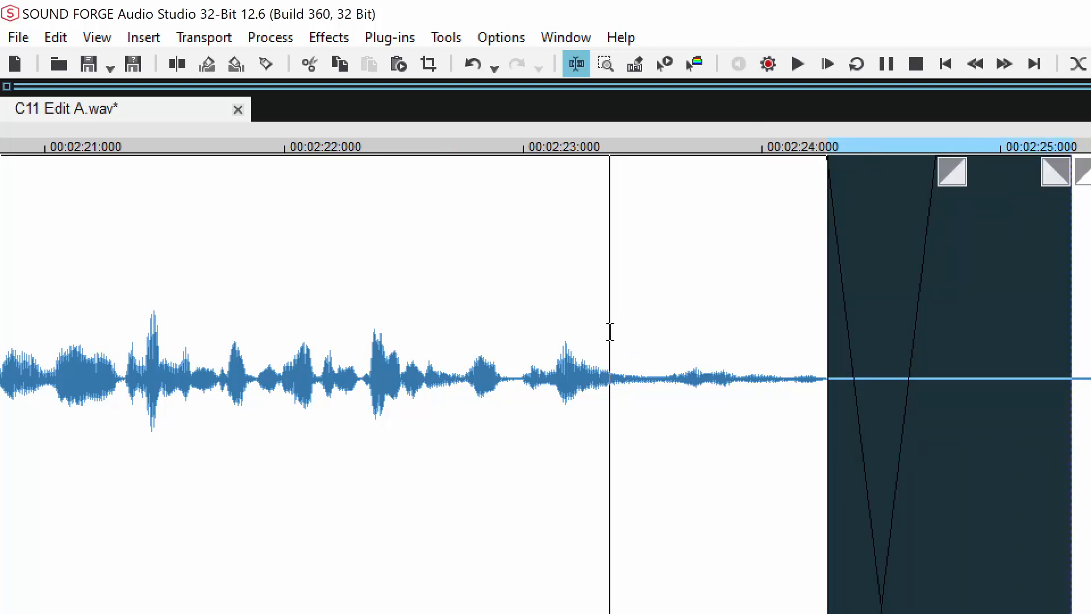
pyautogui.press('space')
pyautogui.press('space')
pyautogui.moveTo(1090, 443); pyautogui.dragTo(1069, 452)
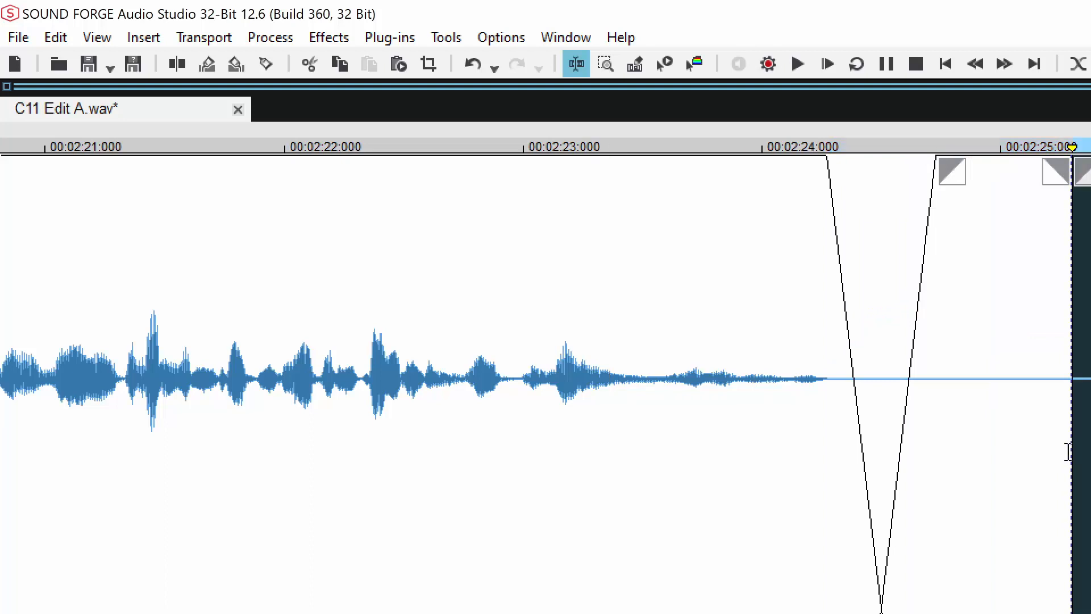
pyautogui.press('Delete')
# - Listen from about 2:21.5 into the silence and trim the pause further by deleting from about 2:25.1 to 2:25.3
pyautogui.click(175, 398)
pyautogui.press('space')
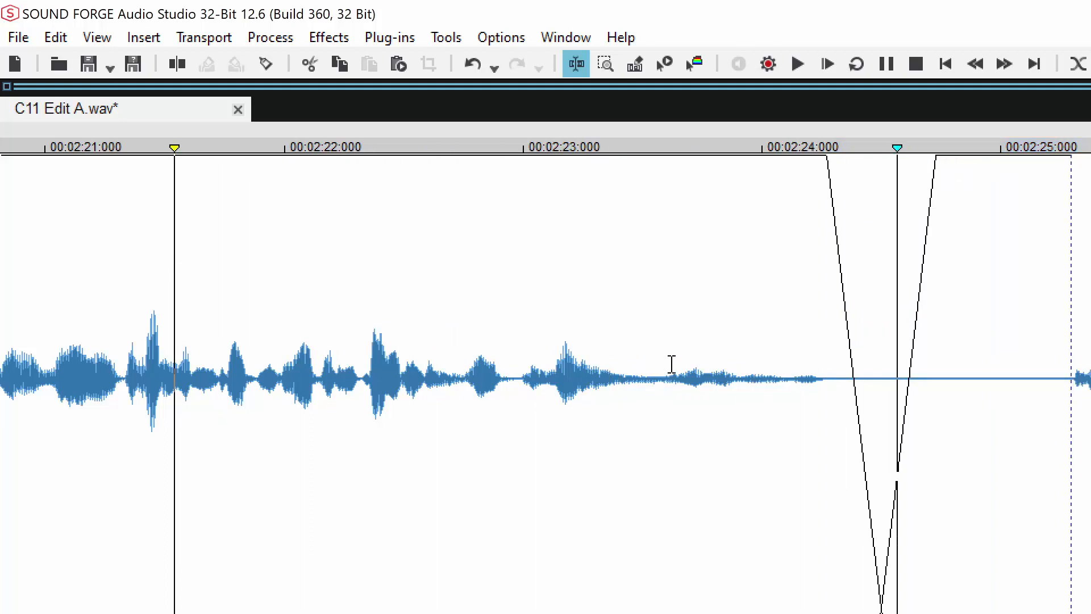
pyautogui.press('space')
pyautogui.scroll(-1, 1063, 391)
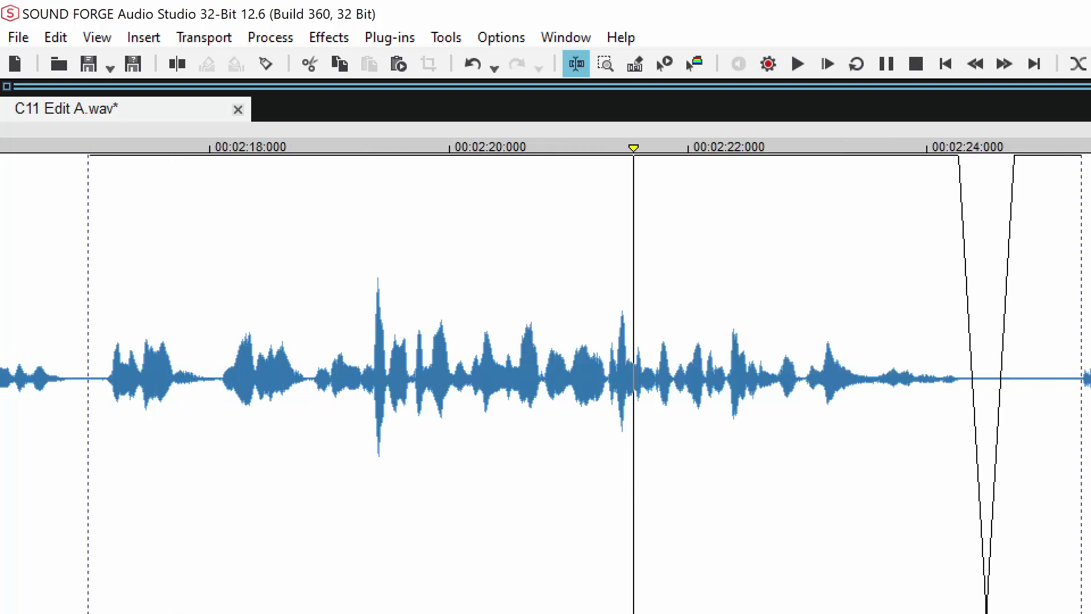
pyautogui.moveTo(1062, 377); pyautogui.dragTo(1083, 398)
pyautogui.press('Delete')
# - Replay from about 2:23.4 across the trimmed pause and on through the following phrases
pyautogui.click(851, 364)
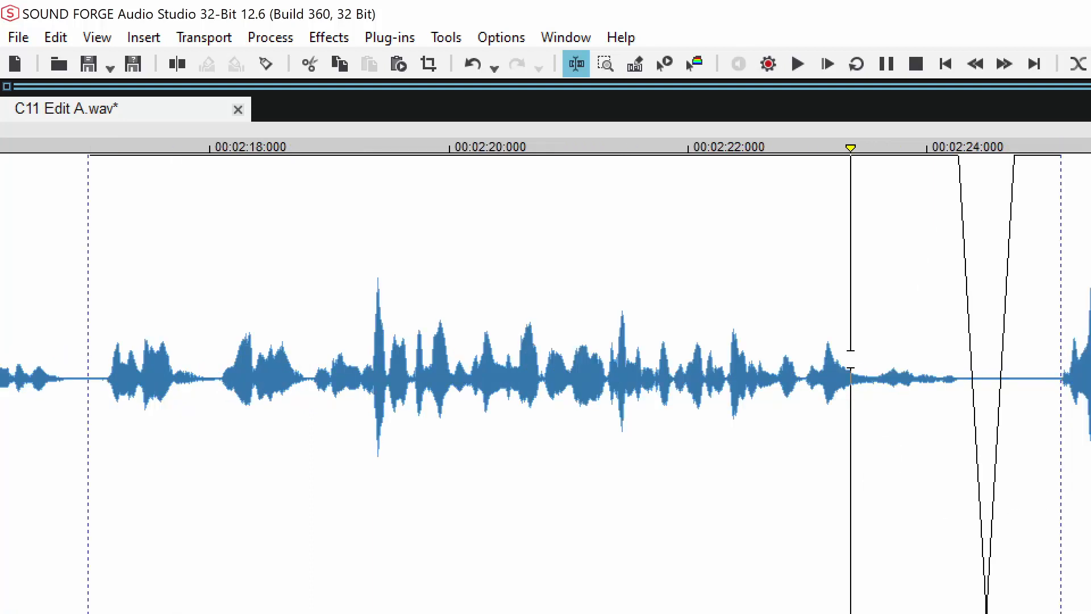
pyautogui.press('space')
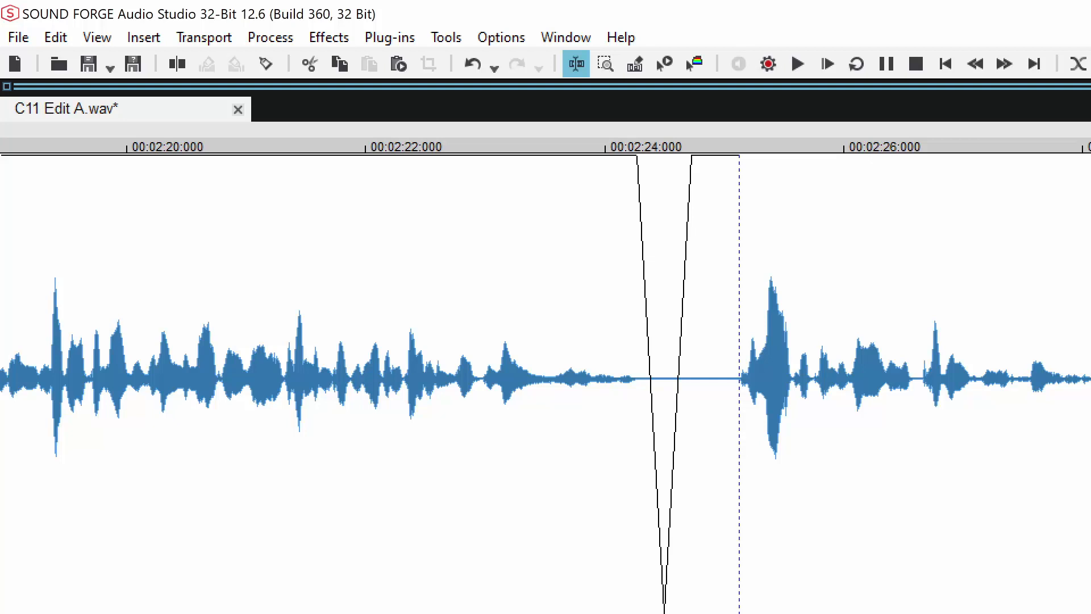
pyautogui.hscroll(7, 545, 378)
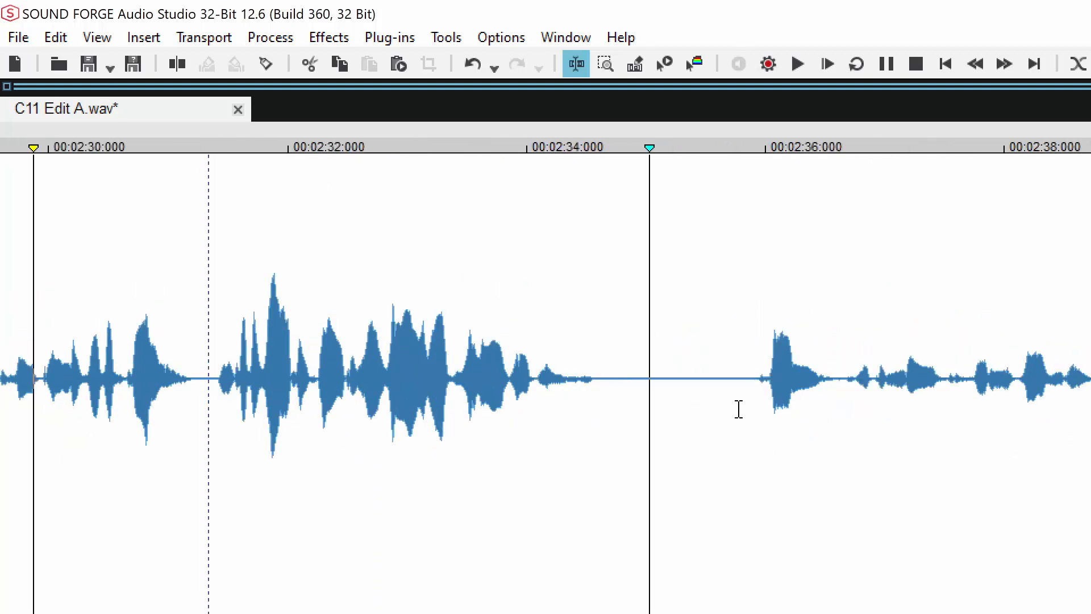
# - Check the phrase before the 2:34.5 pause by replaying it from about 2:33.5 and from about 2:32.1
pyautogui.click(463, 372)
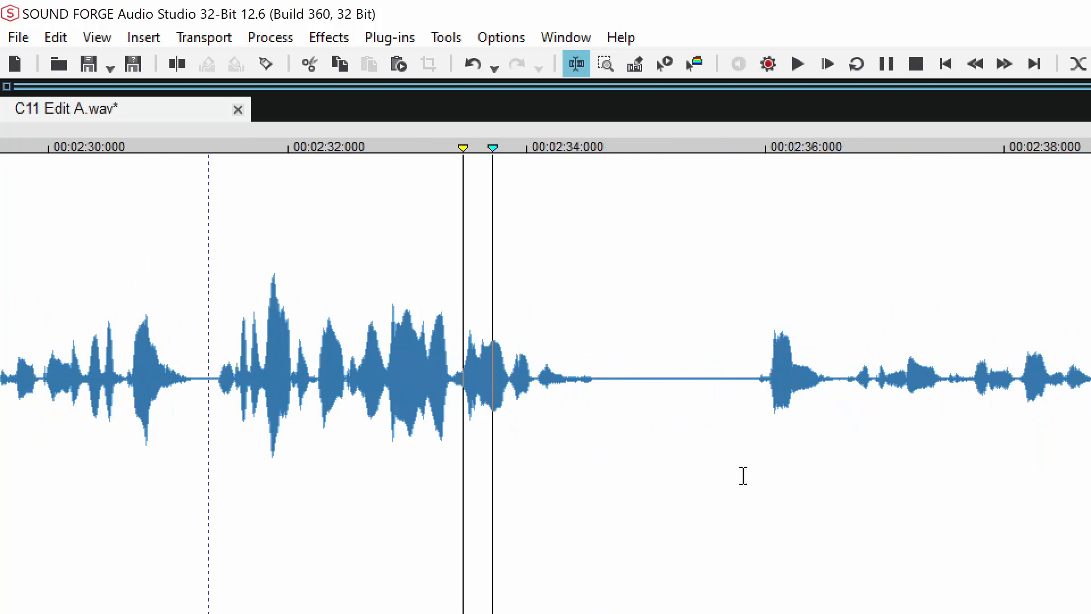
pyautogui.press('space')
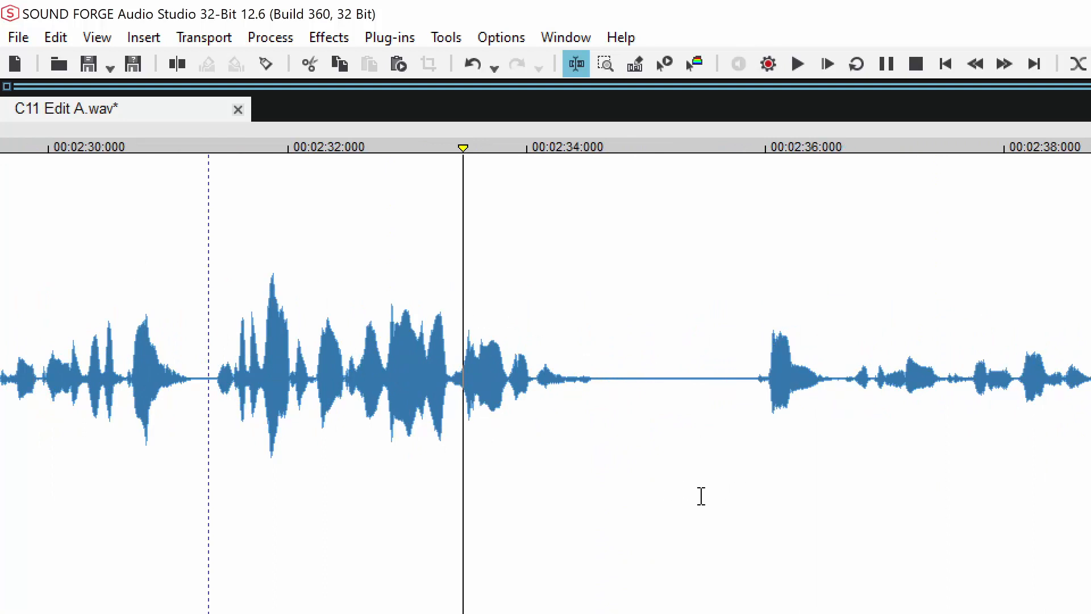
pyautogui.click(296, 375)
pyautogui.press('space')
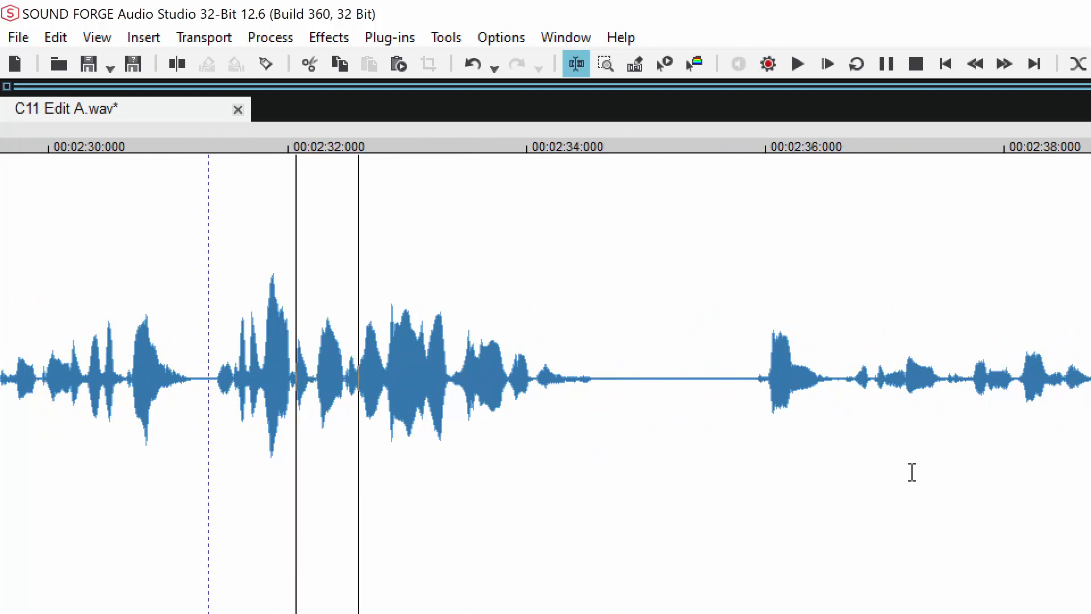
pyautogui.press('space')
pyautogui.press('Up')
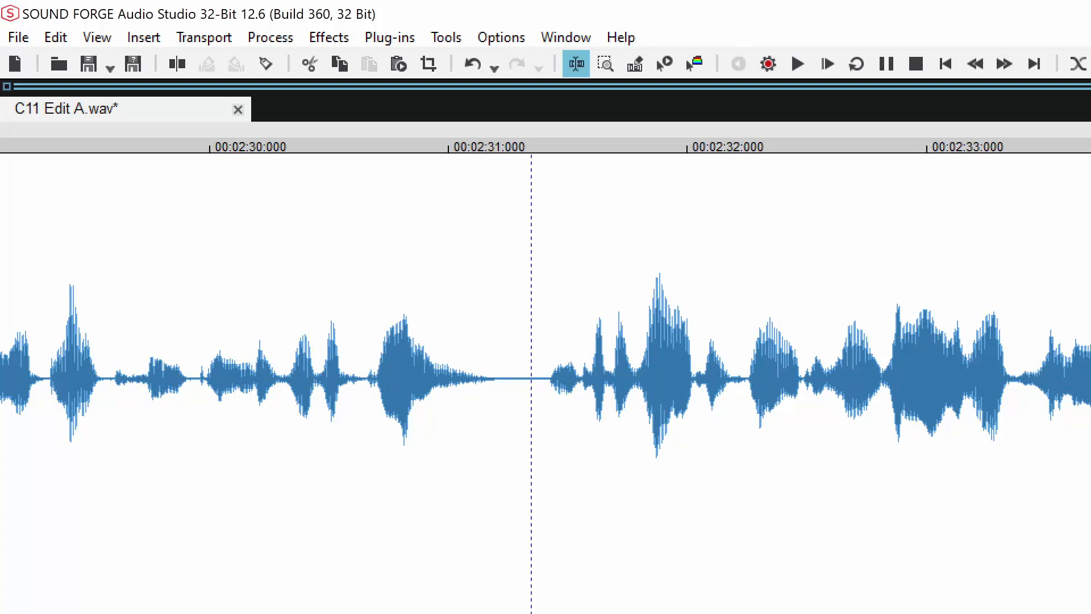
# - Replay the words around 2:33 repeatedly, starting from about 2:33.3, 2:33.2 and 2:33.0, to examine the sound there
pyautogui.hotkey('ctrl', 'shift', 'End')
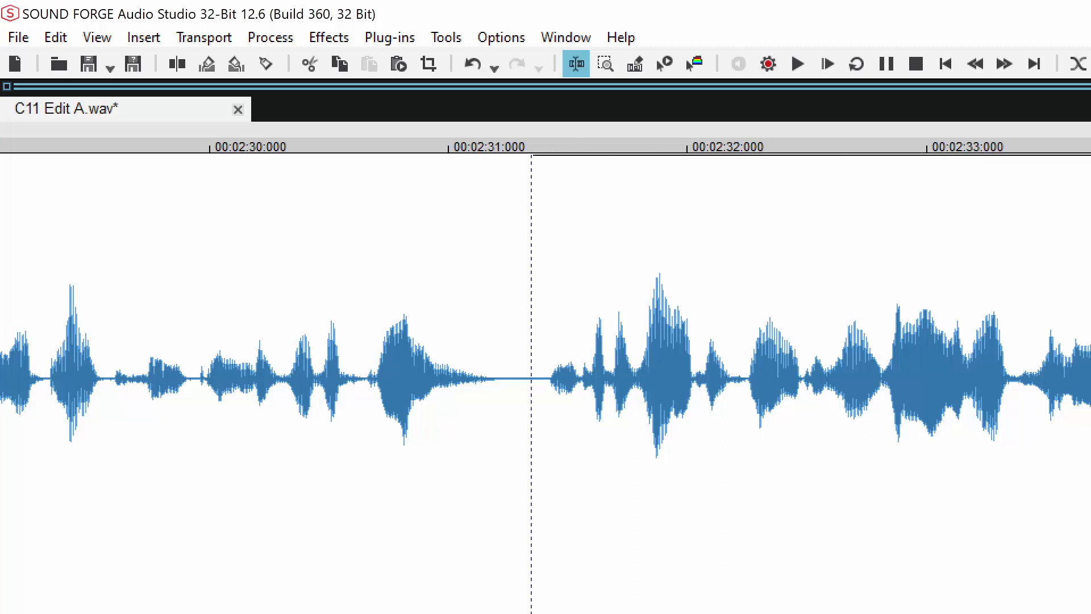
pyautogui.click(1000, 316)
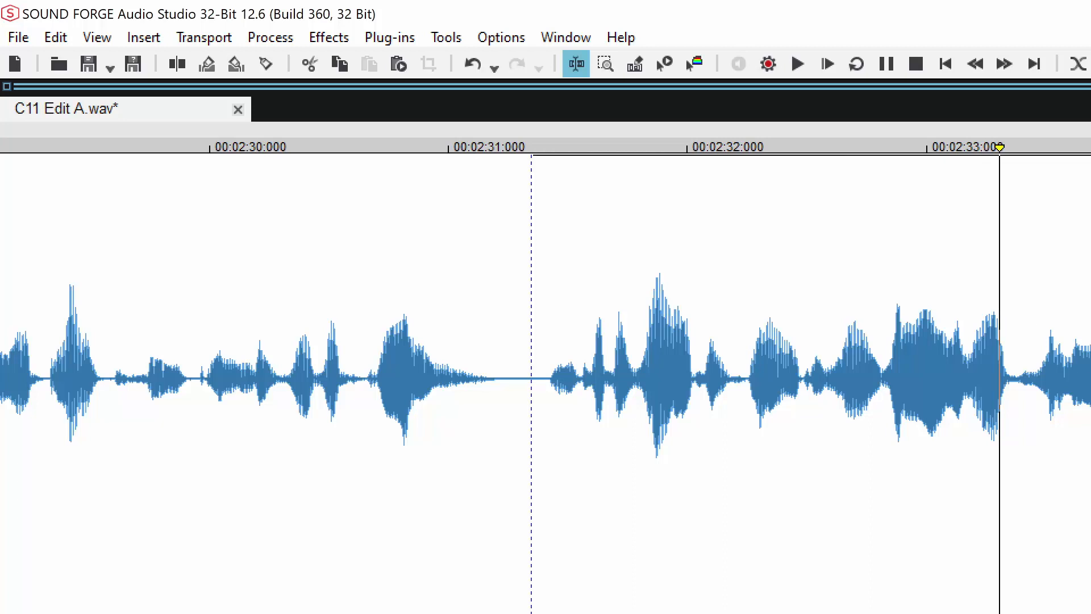
pyautogui.press('space')
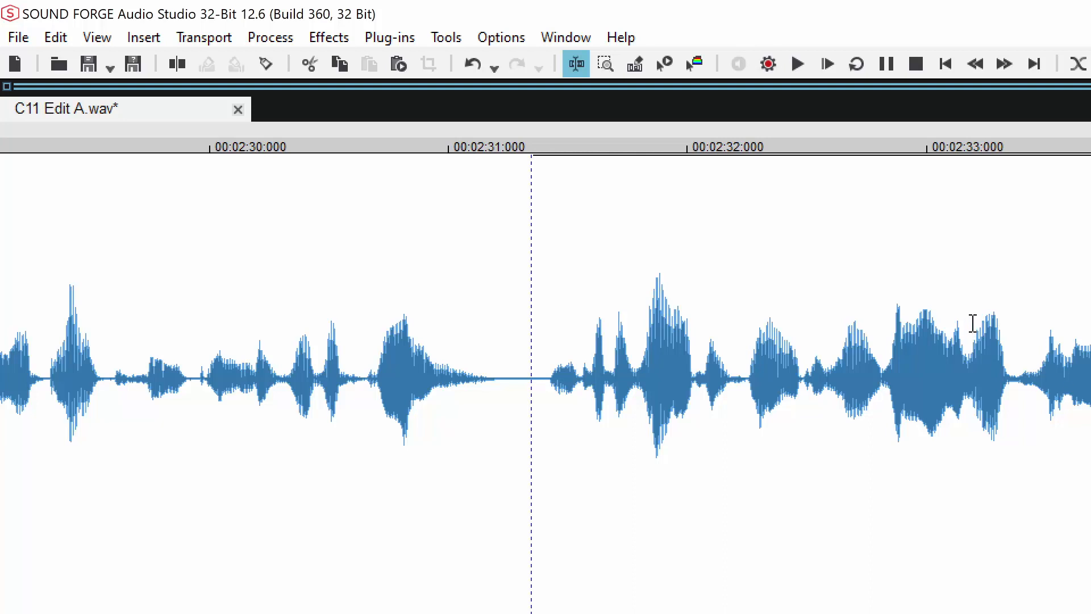
pyautogui.click(972, 324)
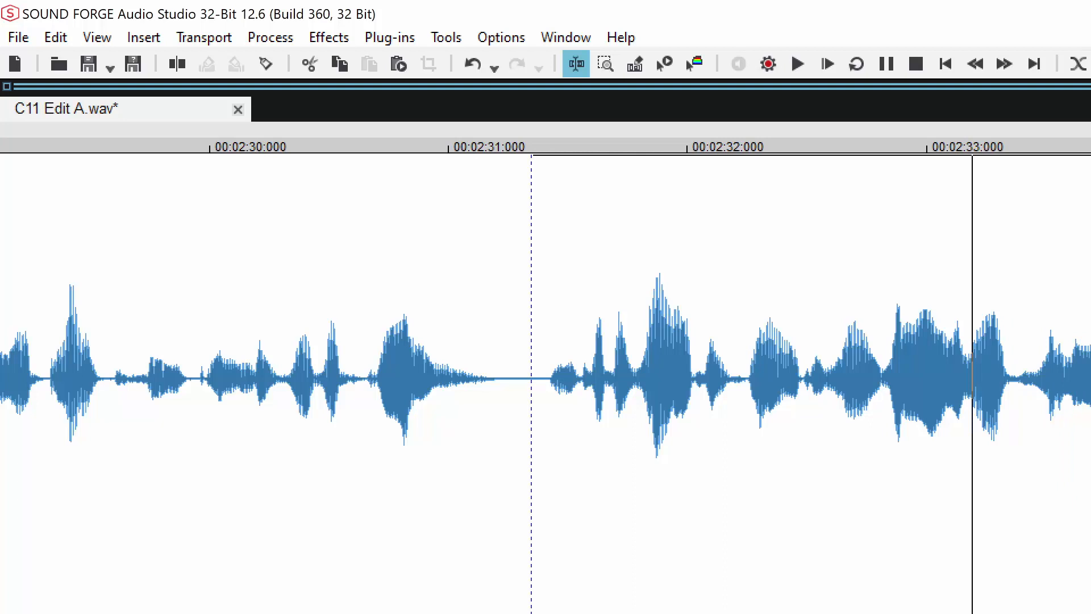
pyautogui.press('space')
pyautogui.click(1032, 367)
pyautogui.click(935, 370)
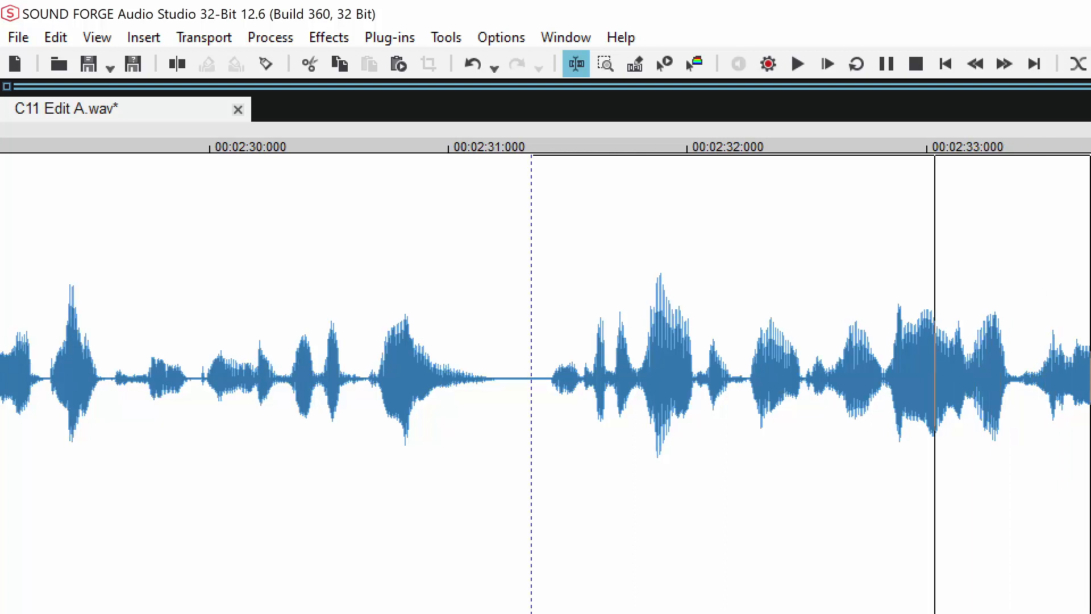
# - Recheck the words around 2:33 and listen on from about 2:33.6 through the following phrases
pyautogui.press('space')
pyautogui.press('space')
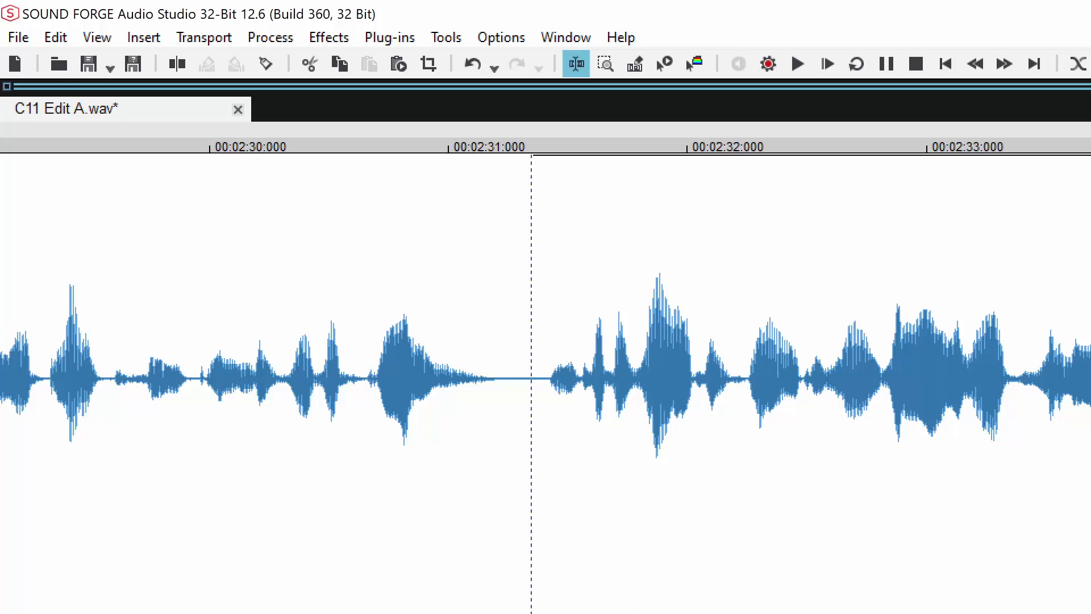
pyautogui.click(1069, 369)
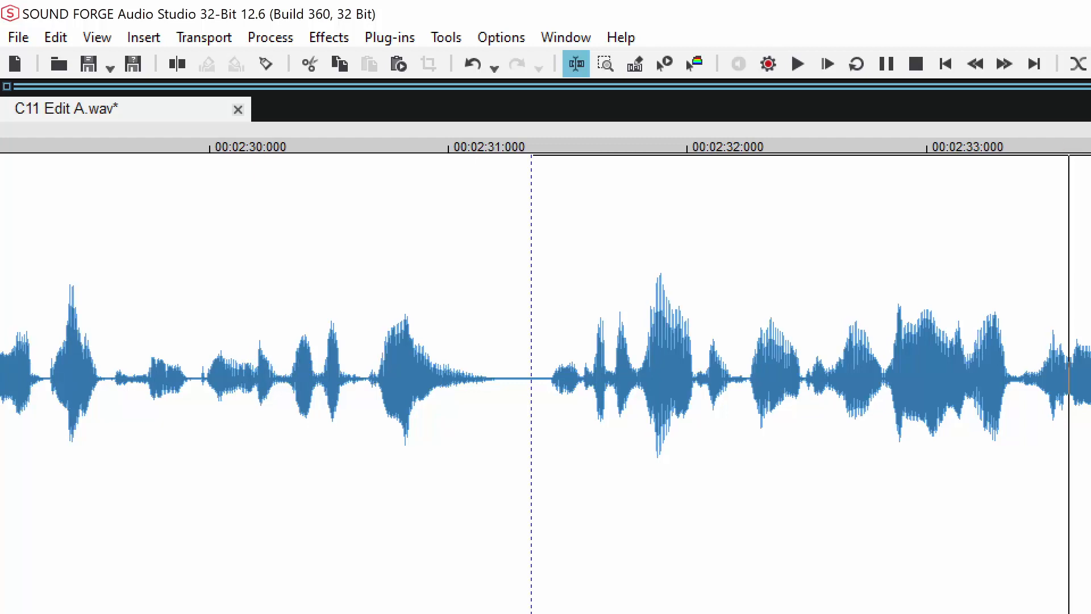
pyautogui.hscroll(5, 546, 378)
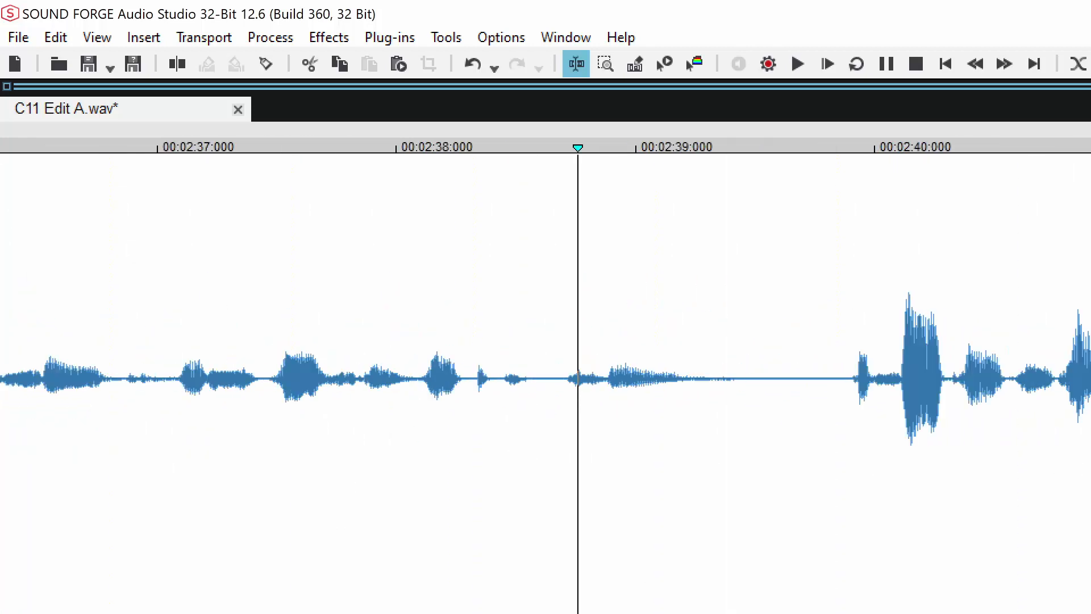
pyautogui.press('space')
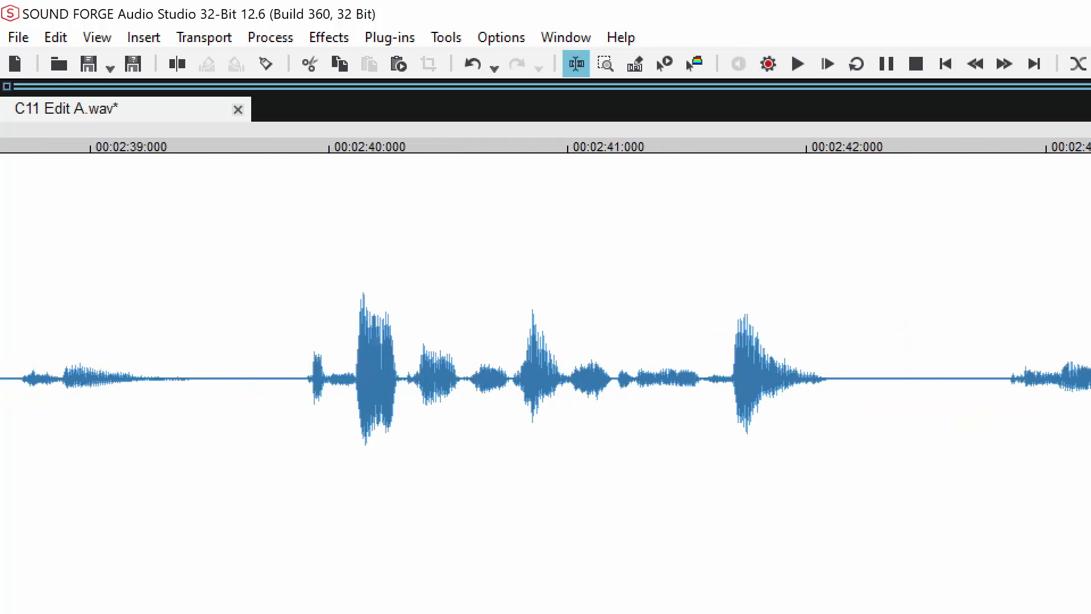
pyautogui.press('space')
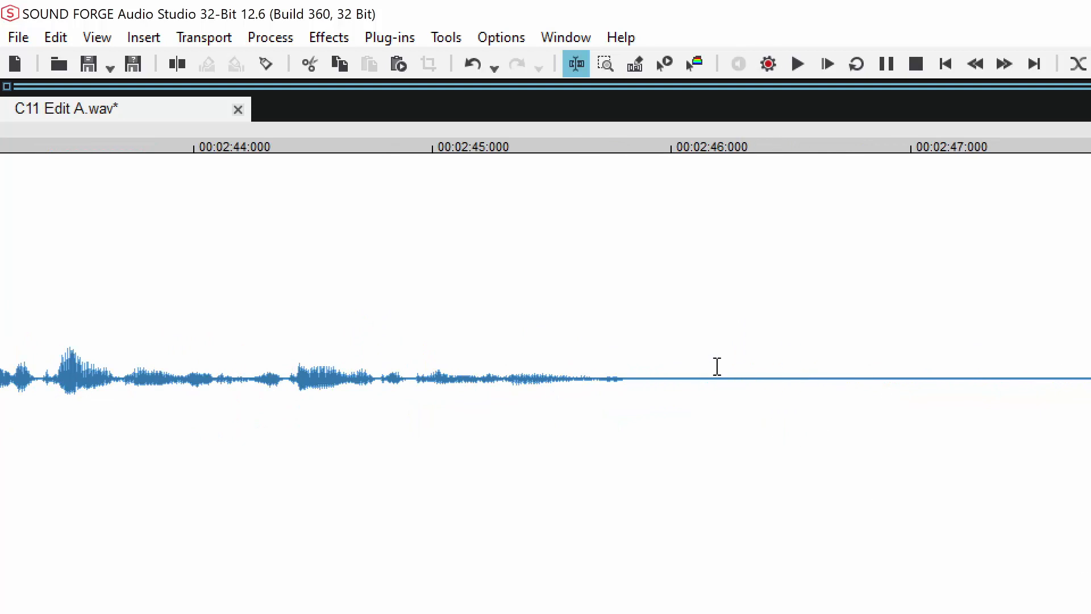
# - Replay the quiet phrase after the 2:42 pause several times, starting from about 2:42.8
pyautogui.scroll(-1, 678, 425)
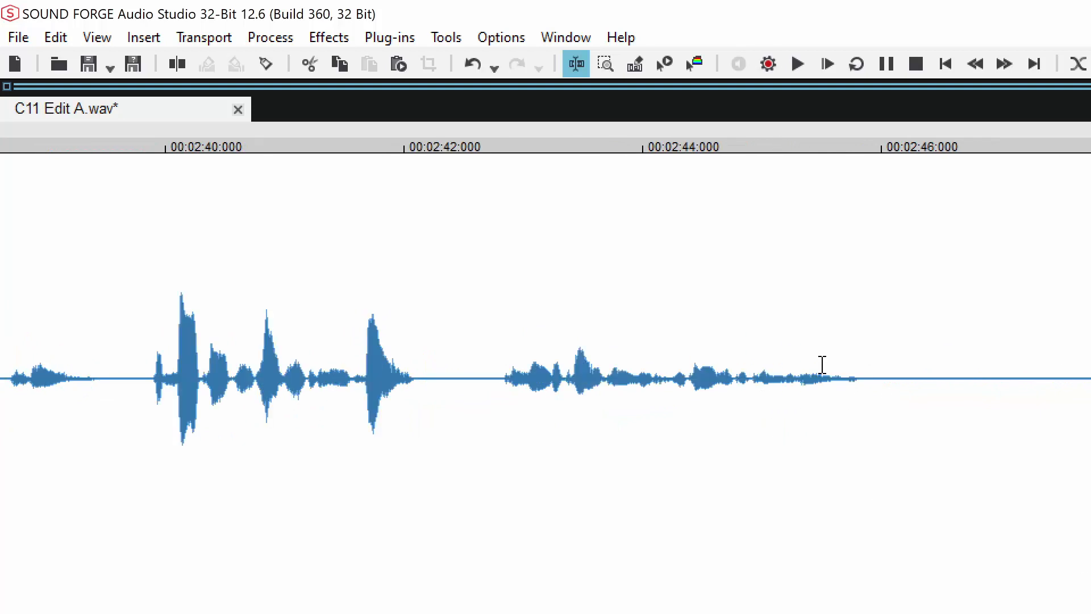
pyautogui.click(495, 378)
pyautogui.press('space')
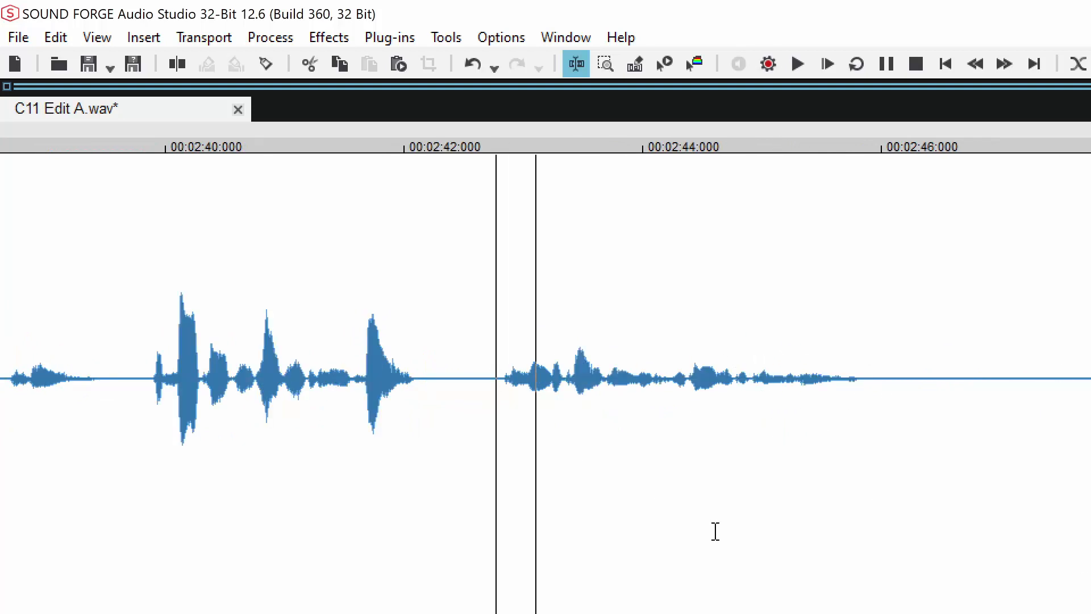
pyautogui.press('space')
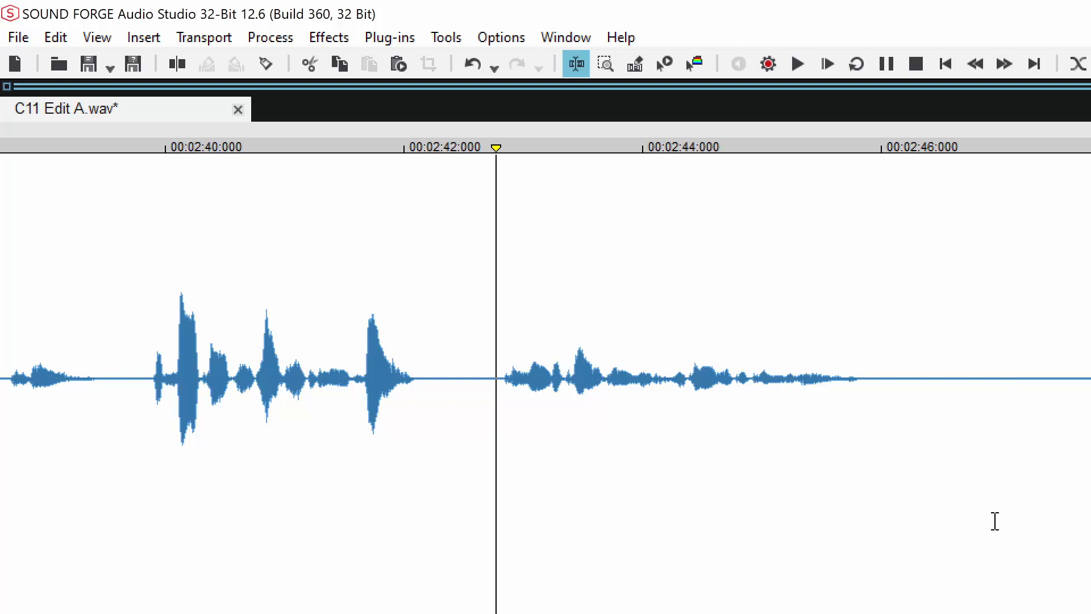
pyautogui.press('space')
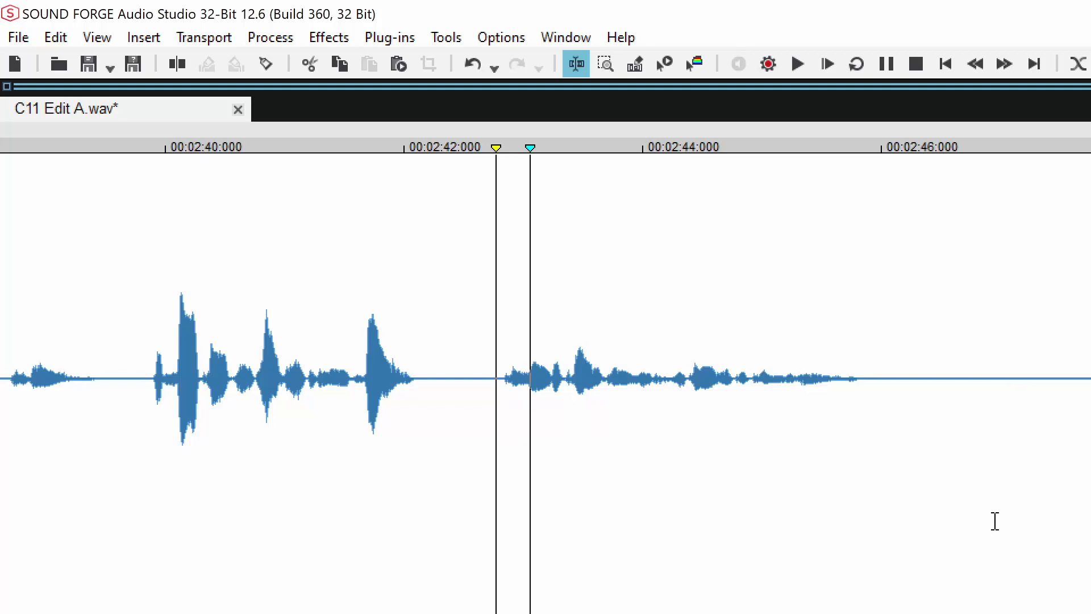
pyautogui.press('space')
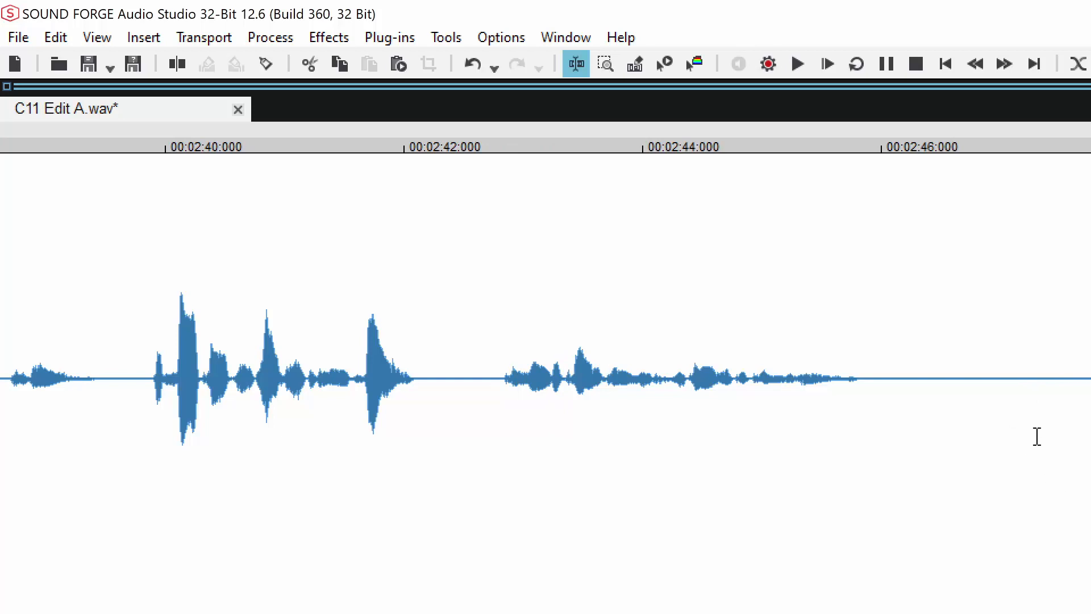
pyautogui.click(493, 377)
pyautogui.press('space')
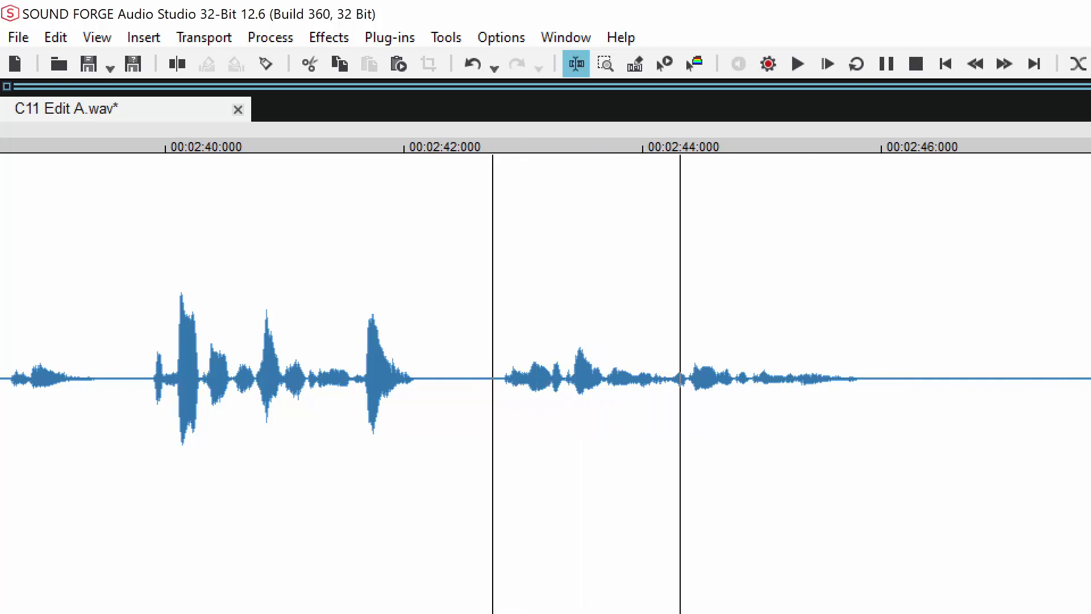
pyautogui.press('space')
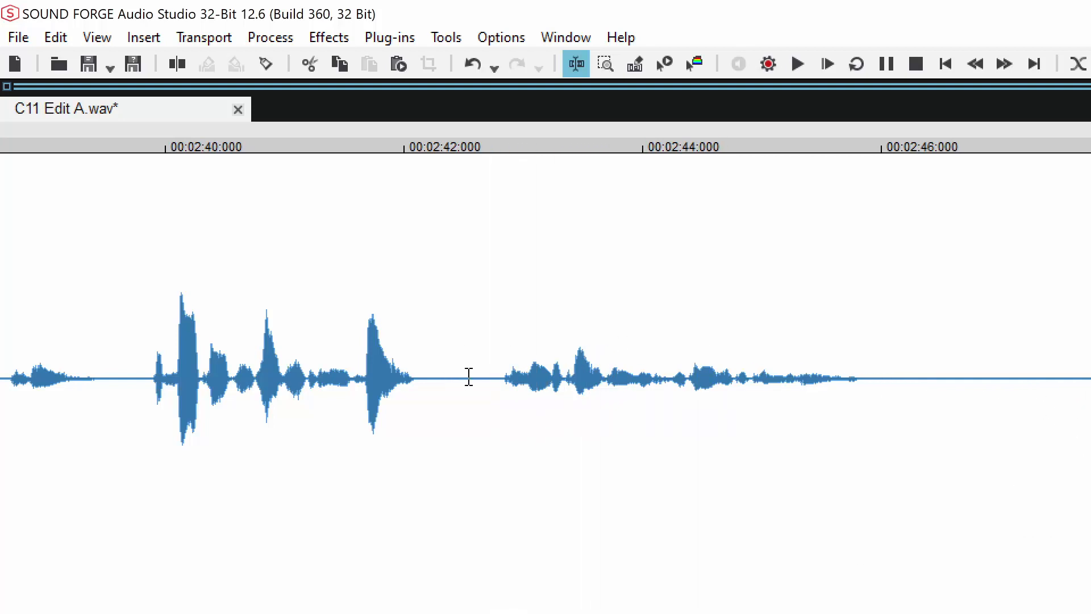
# - Delete the unwanted take starting at about 2:42.8 and listen across the join from about 2:40.5
pyautogui.click(498, 378)
pyautogui.moveTo(499, 386); pyautogui.dragTo(1090, 578)
pyautogui.press('Delete')
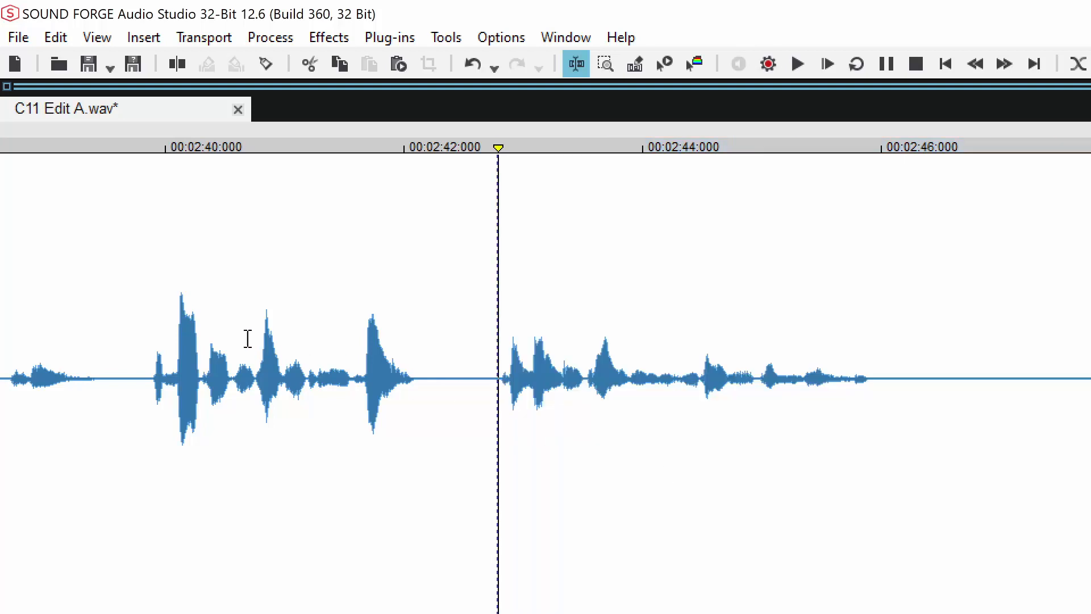
pyautogui.click(223, 341)
pyautogui.press('space')
pyautogui.press('space')
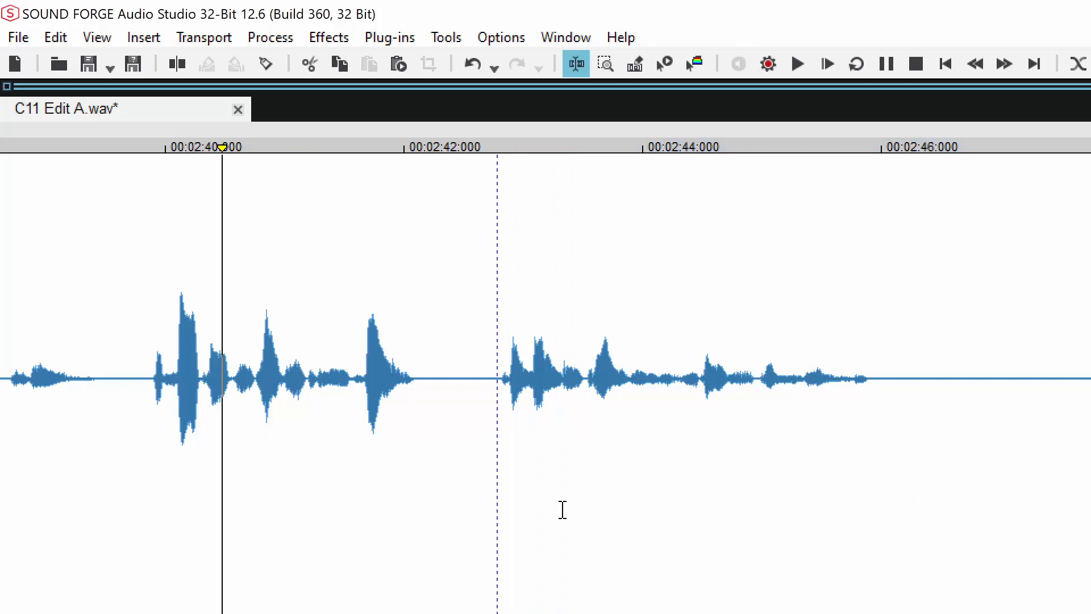
pyautogui.press('space')
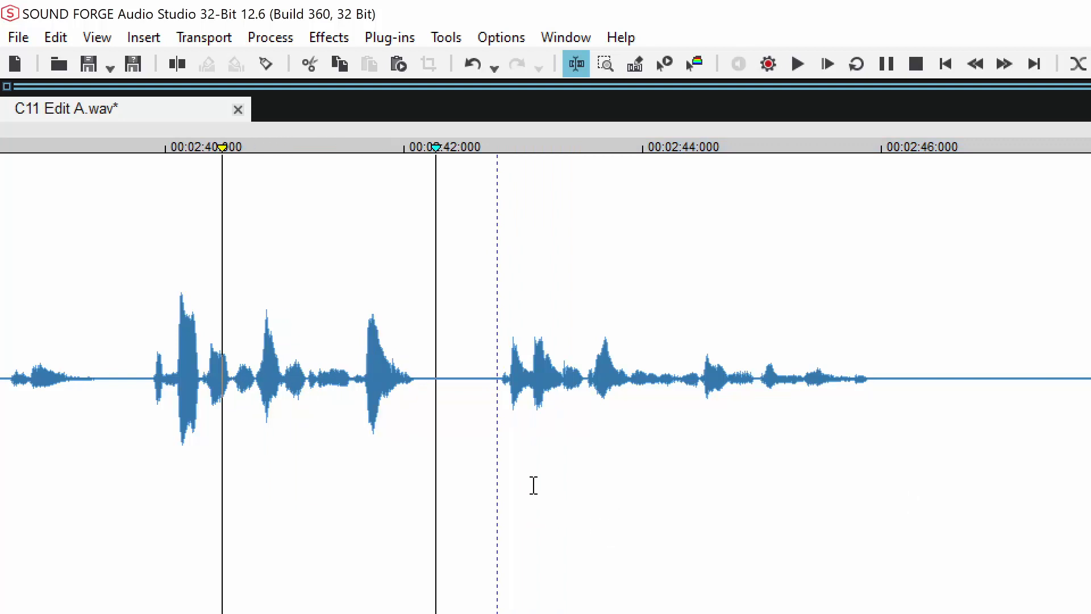
pyautogui.press('space')
# - Shorten the pause by deleting from 2:42.538 to 2:42.795 and replay across it from about 2:40.4
pyautogui.moveTo(468, 370); pyautogui.dragTo(497, 419)
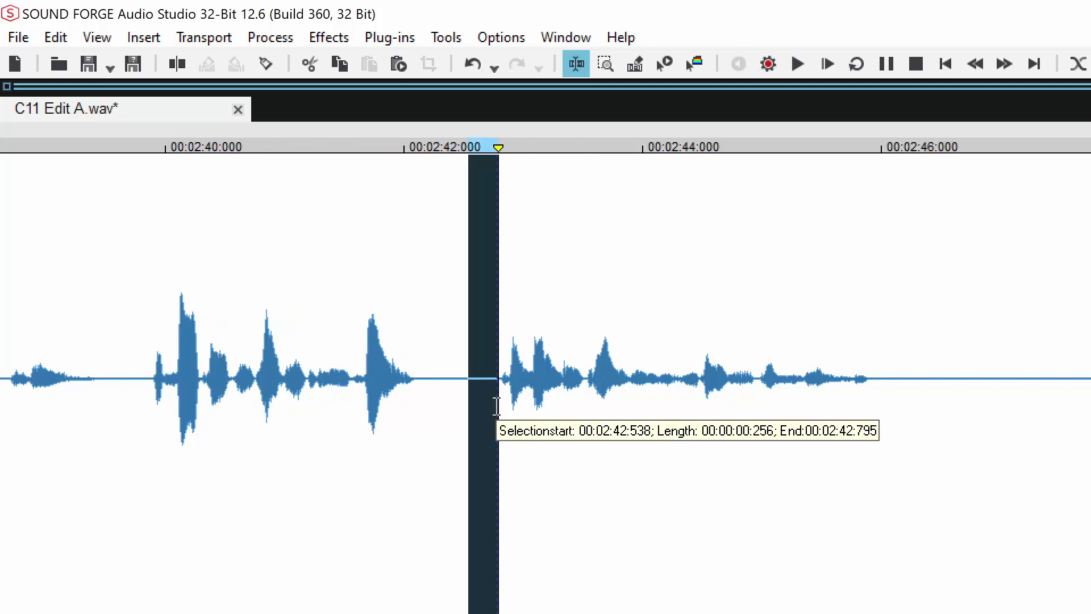
pyautogui.press('Delete')
pyautogui.click(215, 367)
pyautogui.press('space')
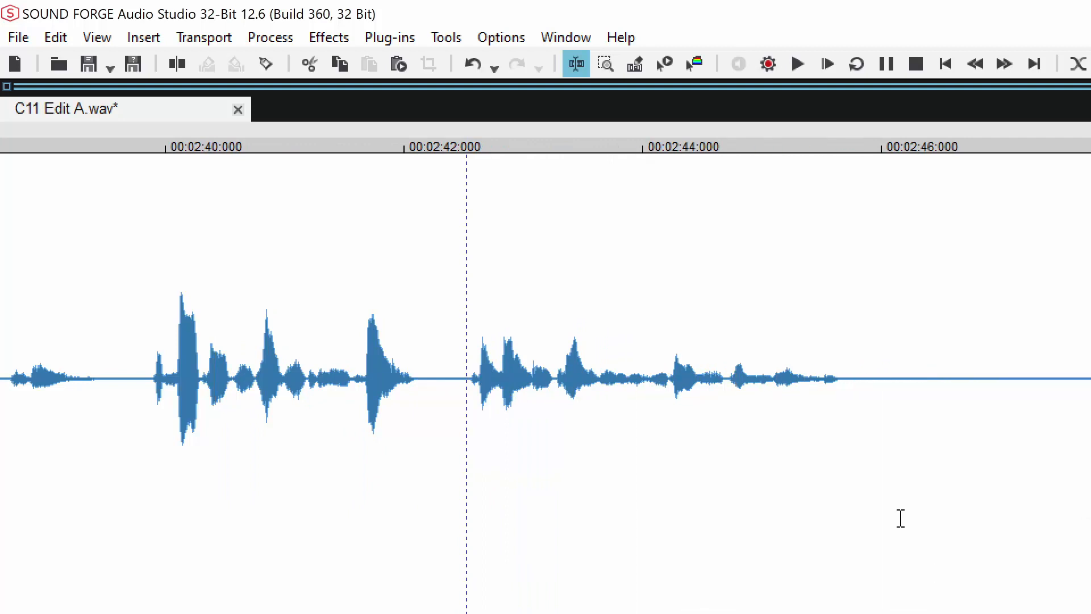
# - Clean the pause from about 2:45.6, right after the phrase, and replay the phrase ending from about 2:44.7
pyautogui.click(842, 378)
pyautogui.press('Up')
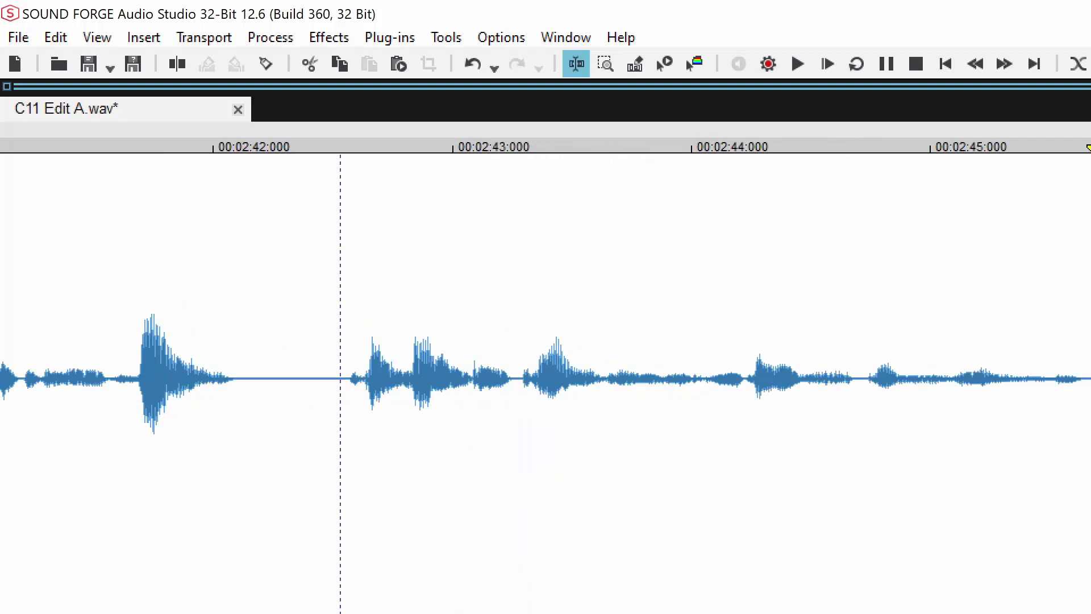
pyautogui.moveTo(1082, 375); pyautogui.dragTo(1090, 375)
pyautogui.press('Delete')
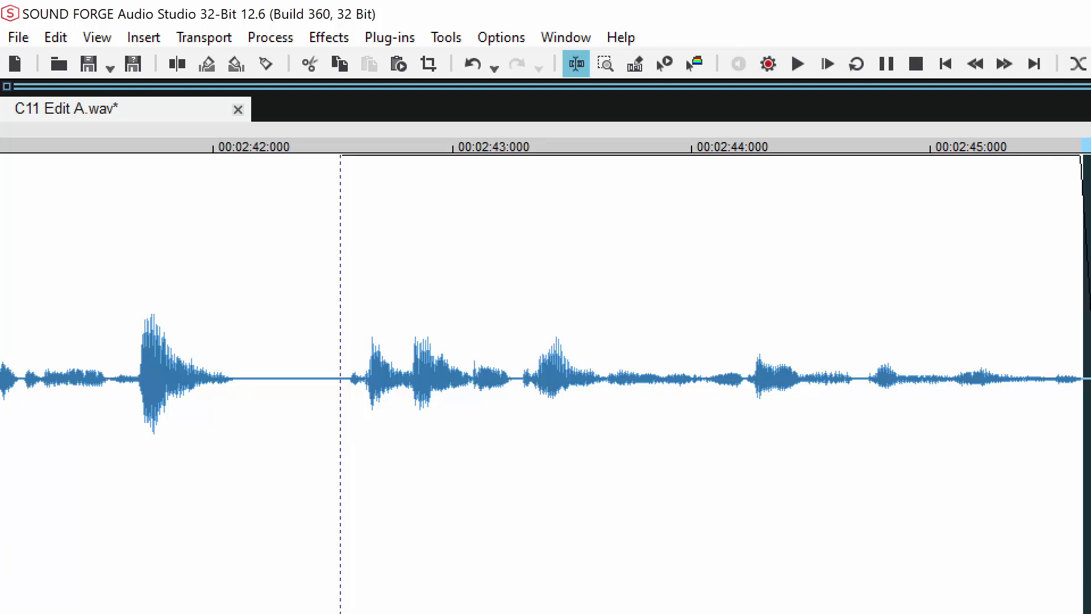
pyautogui.click(866, 324)
pyautogui.press('space')
pyautogui.press('space')
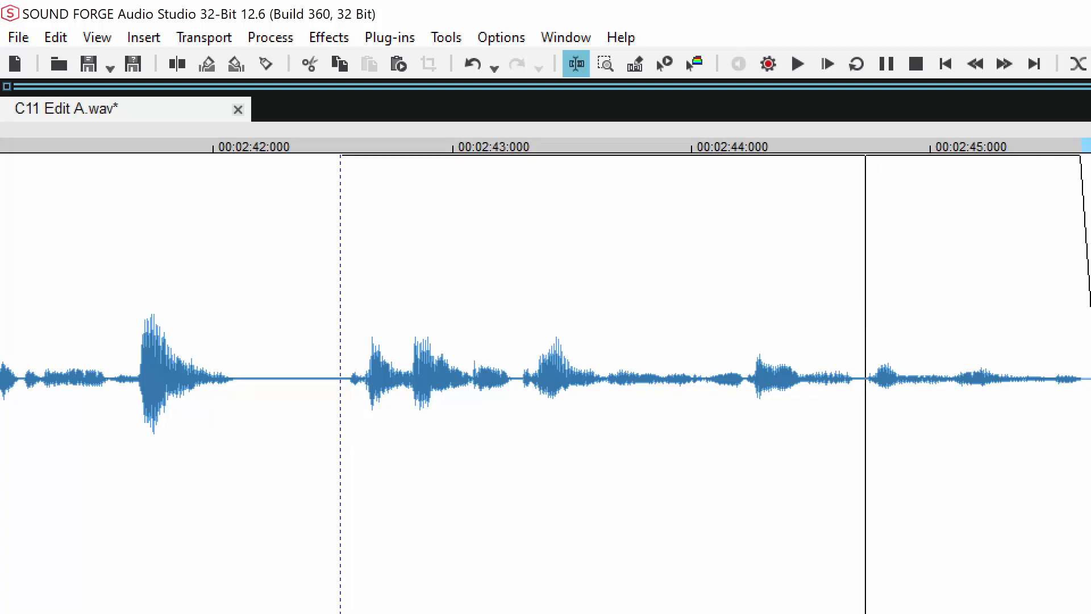
# - Listen on past the cleaned 2:45.6 pause and from about 2:54.4 toward the pause at 3:00
pyautogui.press('Down')
pyautogui.press('space')
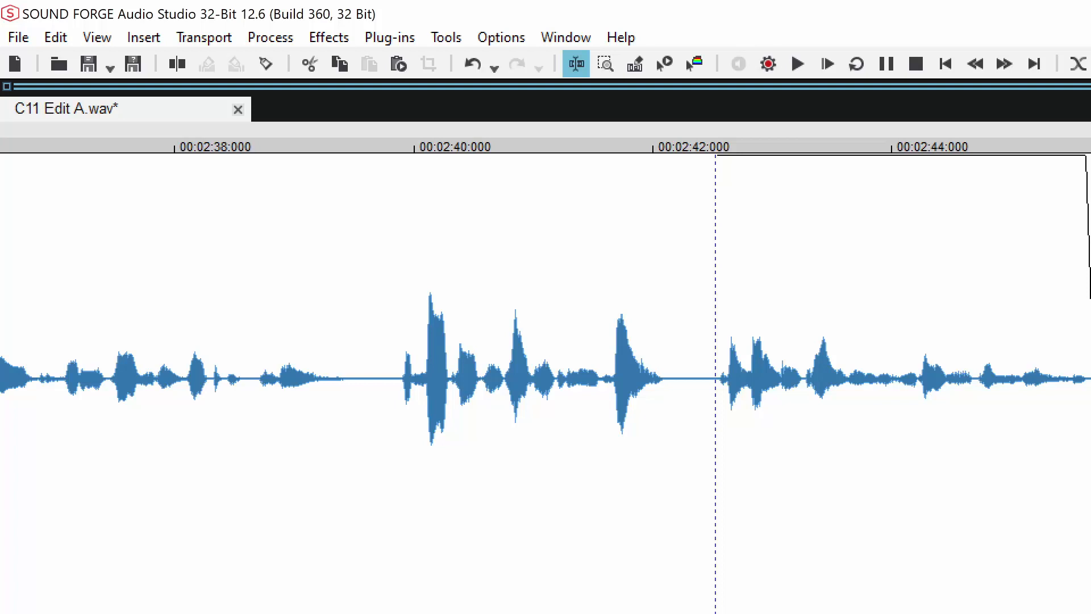
pyautogui.click(918, 375)
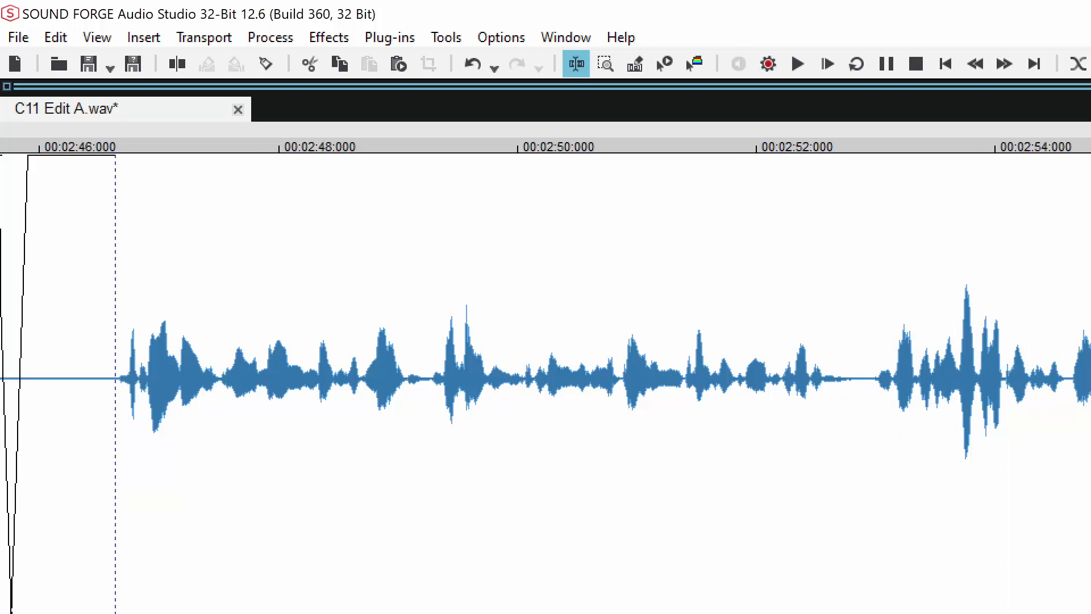
pyautogui.press('space')
pyautogui.click(1040, 316)
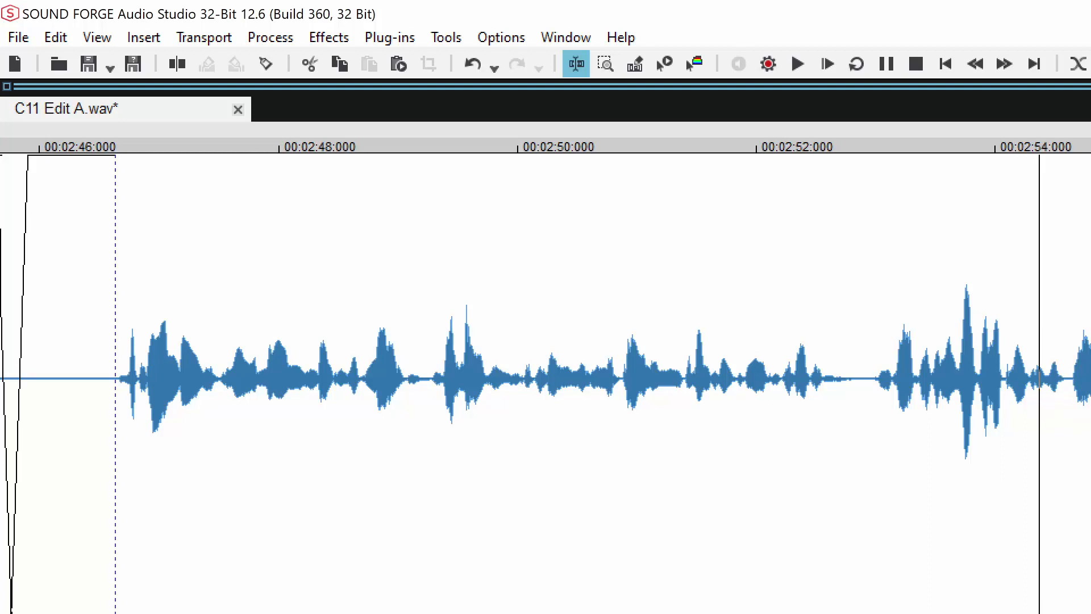
pyautogui.hscroll(4, 546, 379)
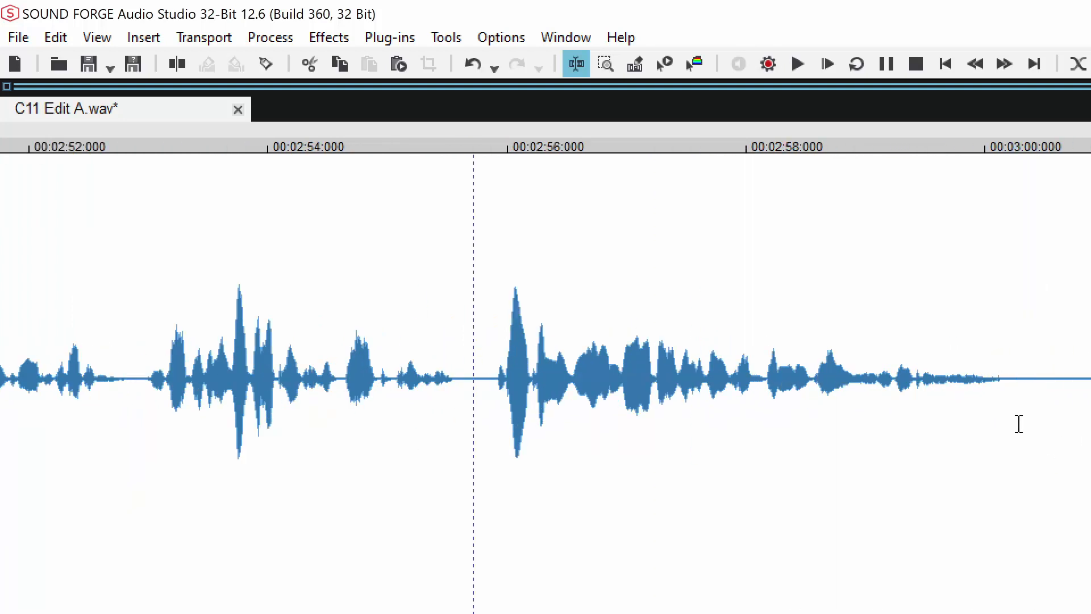
# - Clean the pause from about 3:00.1 by repeating the last operation and replay the phrase ending from about 2:58.7
pyautogui.click(1005, 379)
pyautogui.scroll(1, 1005, 379)
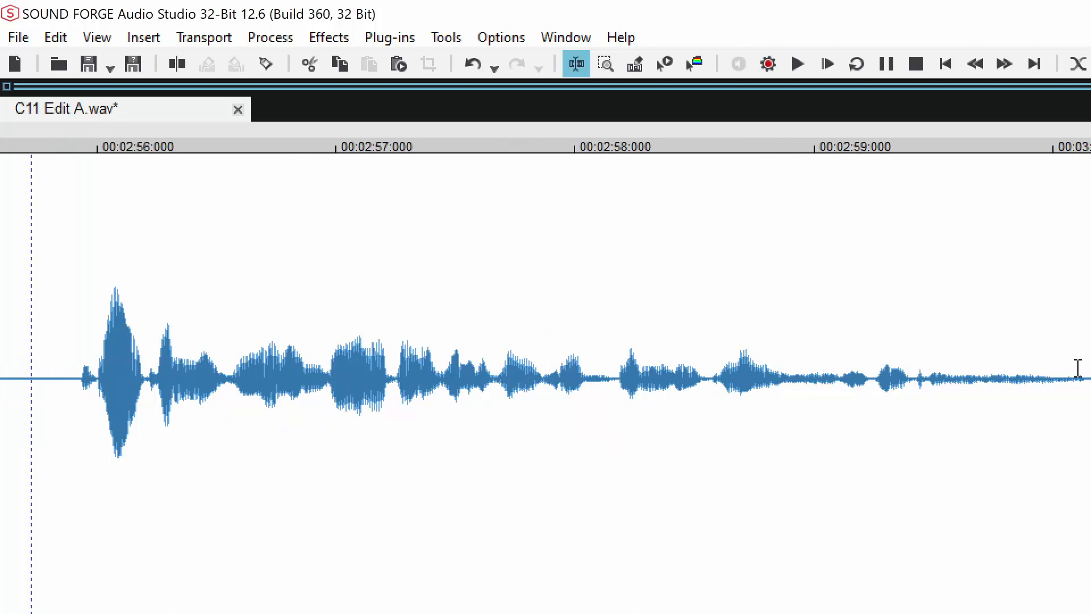
pyautogui.moveTo(1086, 376); pyautogui.dragTo(1090, 376)
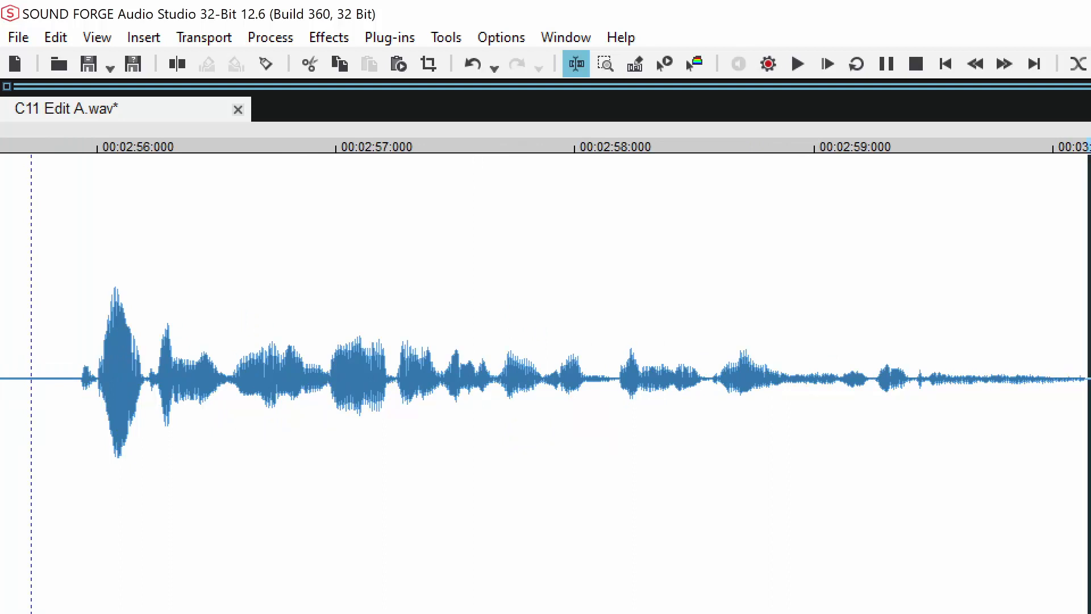
pyautogui.hotkey('ctrl', 'y')
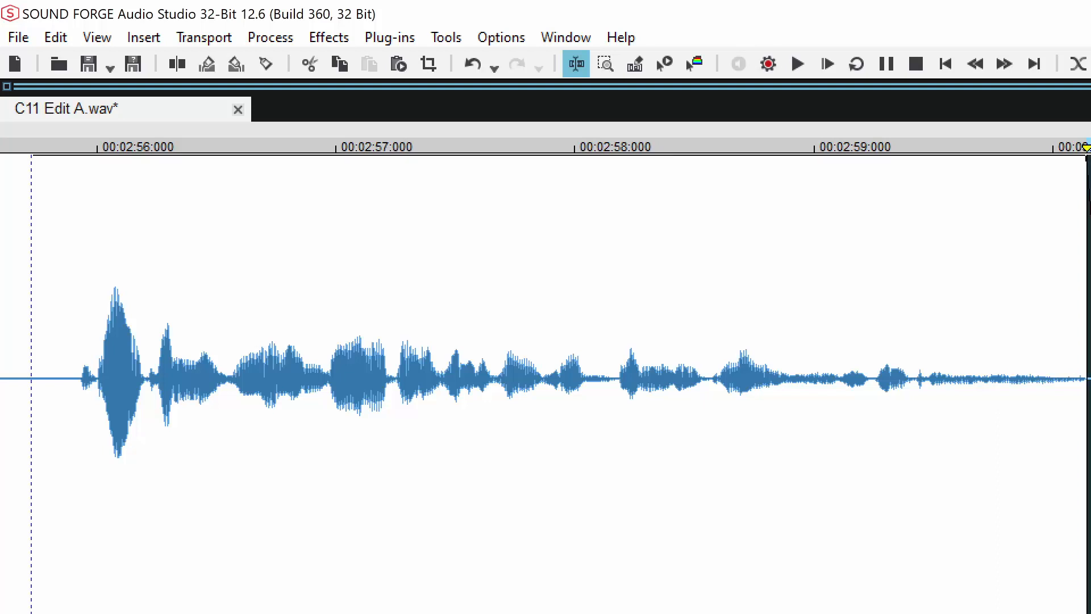
pyautogui.click(954, 293)
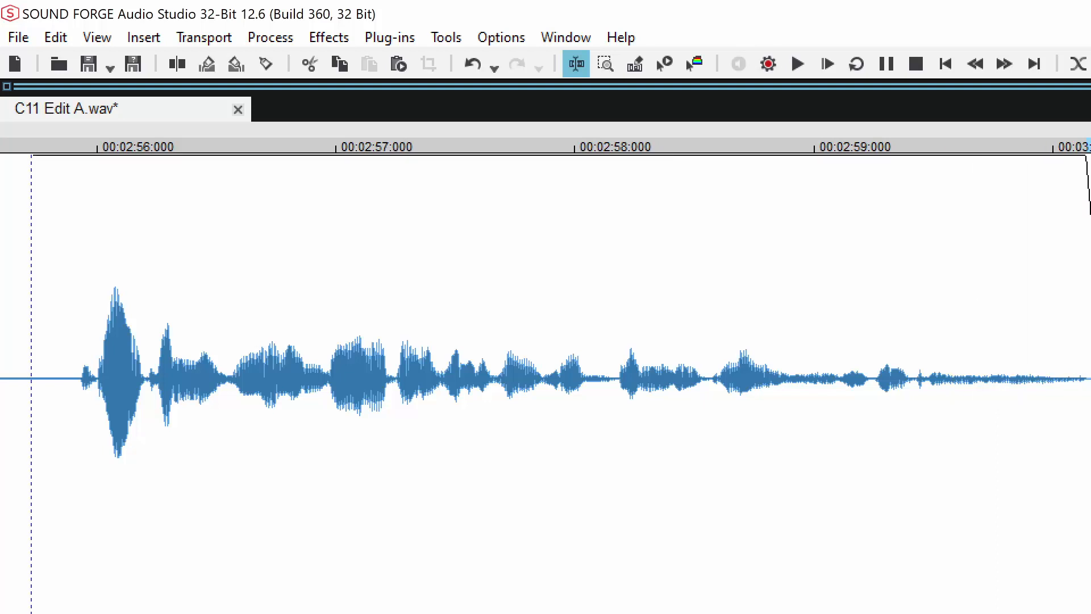
pyautogui.click(736, 406)
pyautogui.press('space')
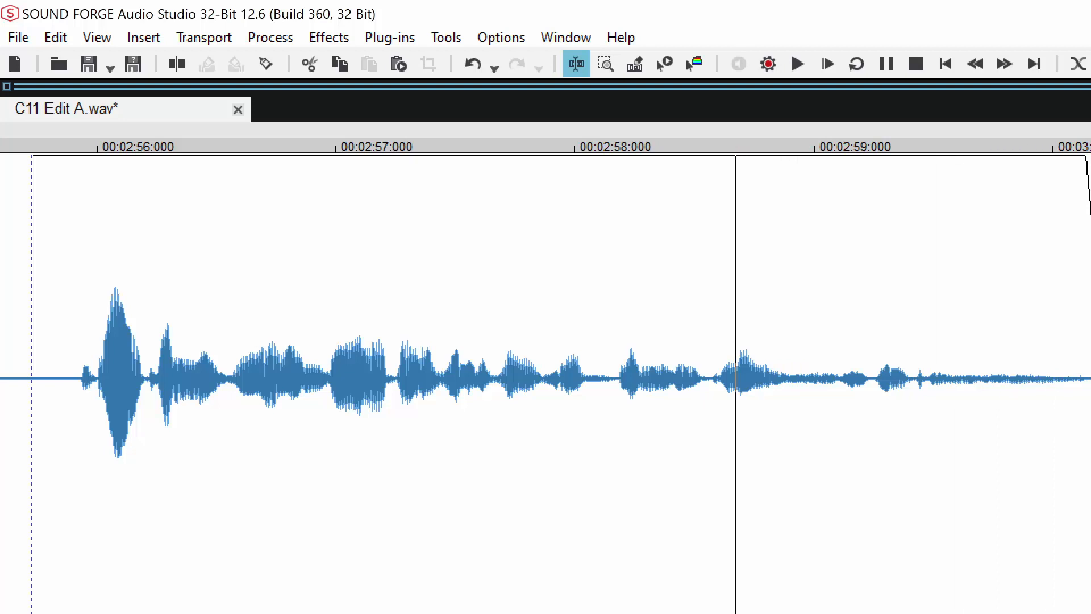
# - Save C11 Edit A.wav and listen from about 2:58.0 across the cleaned pause to about 3:08
pyautogui.press('Down')
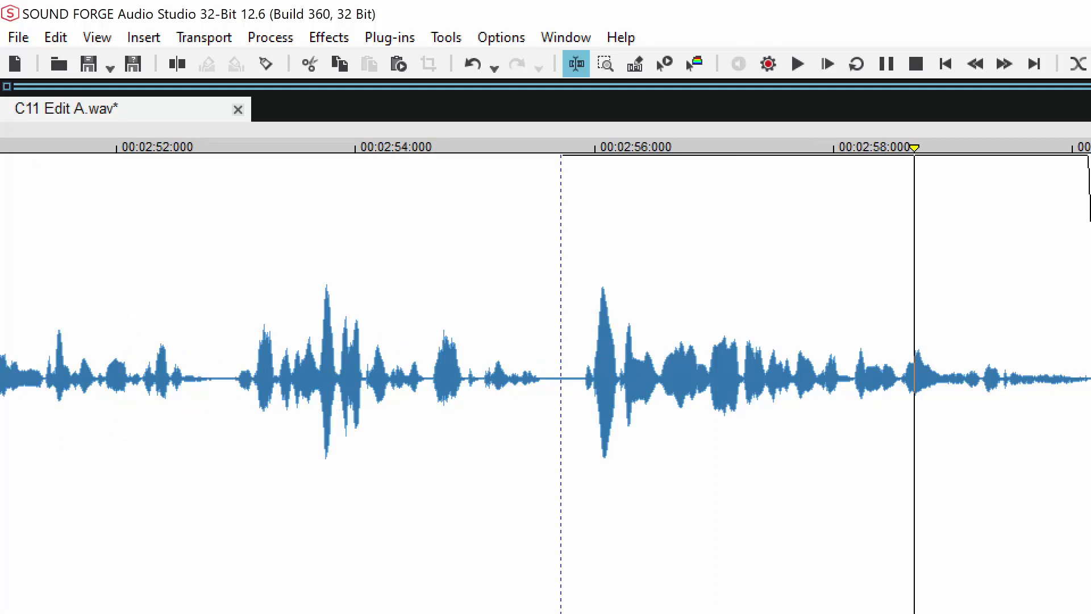
pyautogui.hotkey('ctrl', 's')
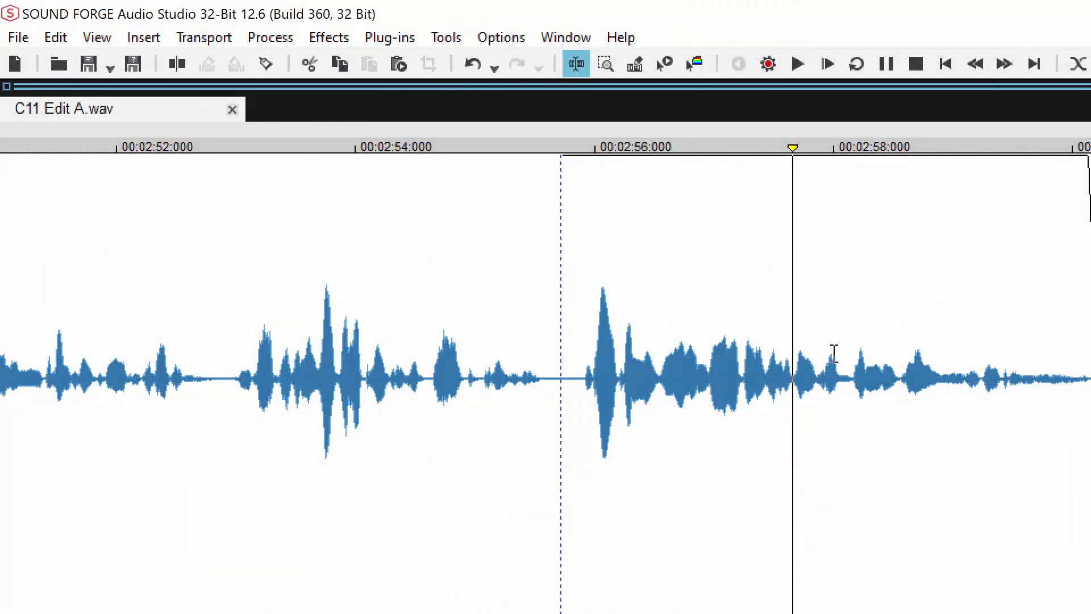
pyautogui.click(835, 353)
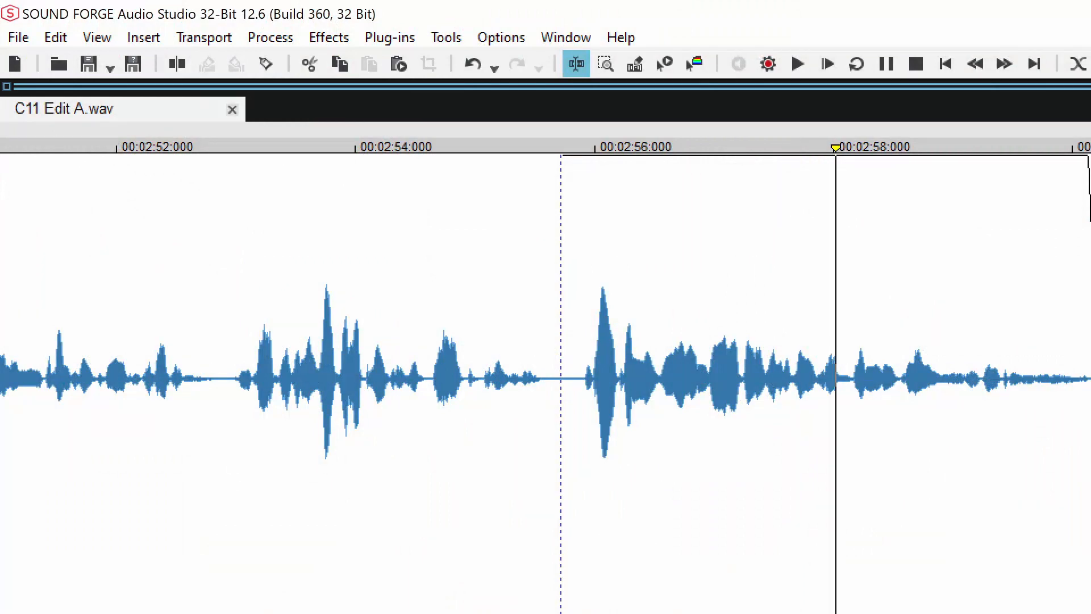
pyautogui.press('space')
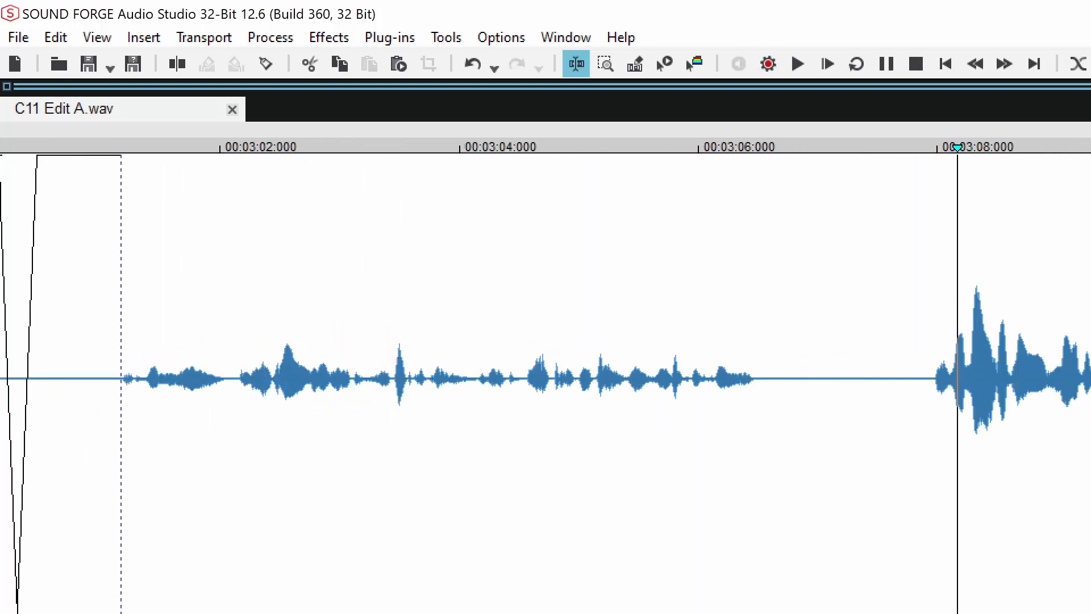
pyautogui.press('space')
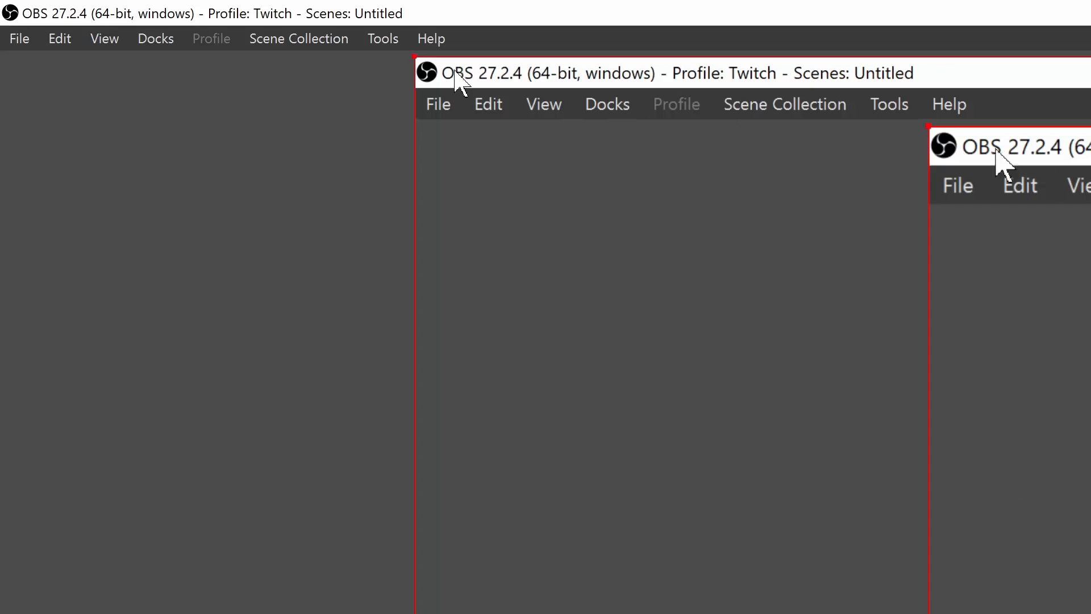
pyautogui.moveTo(414, 57); pyautogui.dragTo(1047, 482)
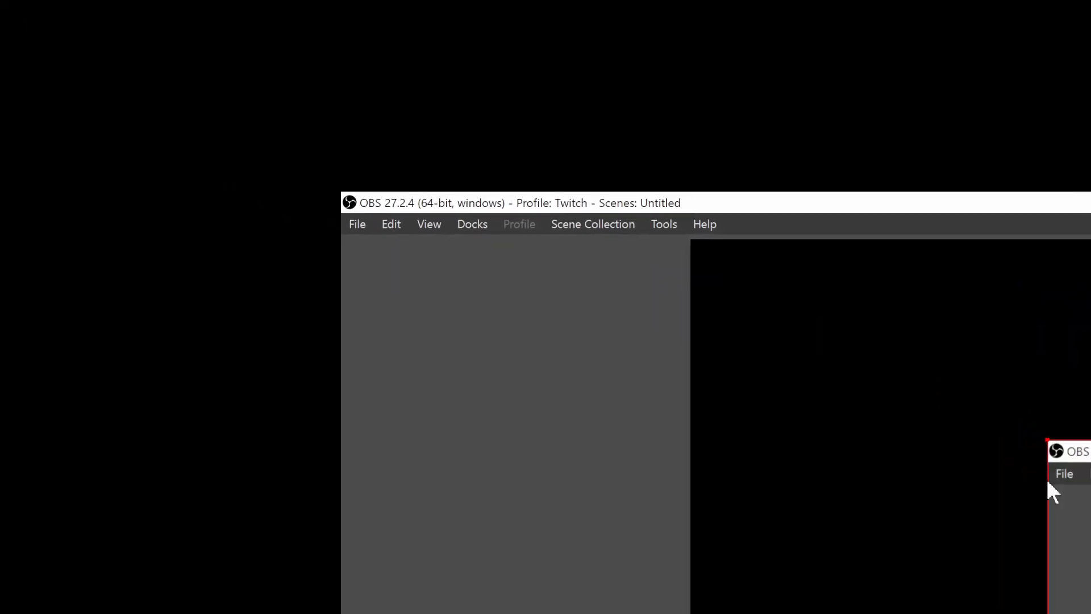
# - Move and resize the Screen source in the preview so the display capture fills the canvas, and deselect it
pyautogui.moveTo(1086, 609); pyautogui.dragTo(566, 372)
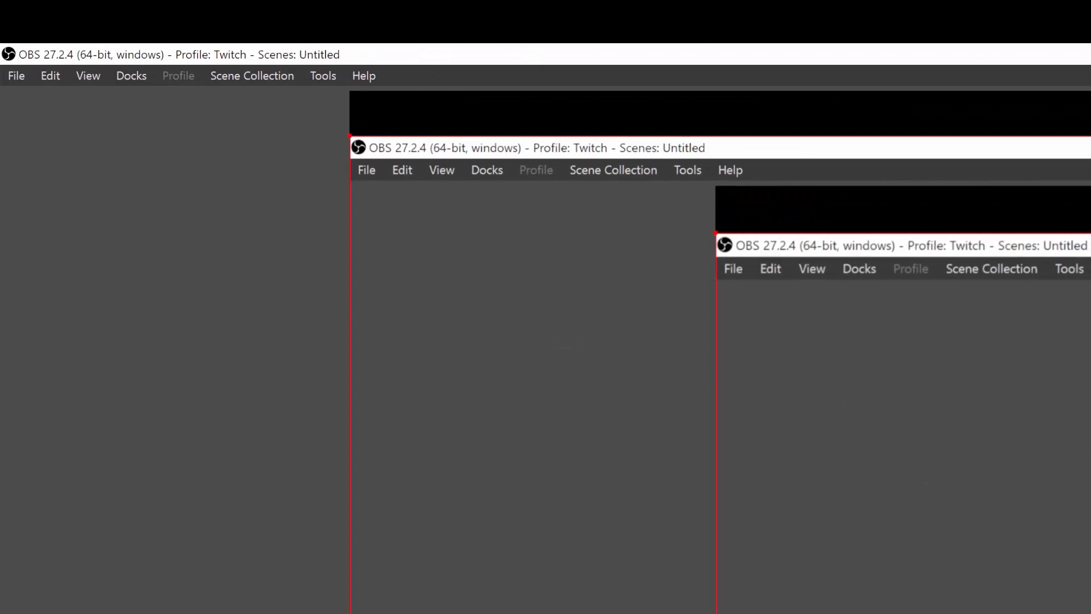
pyautogui.press('Delete')
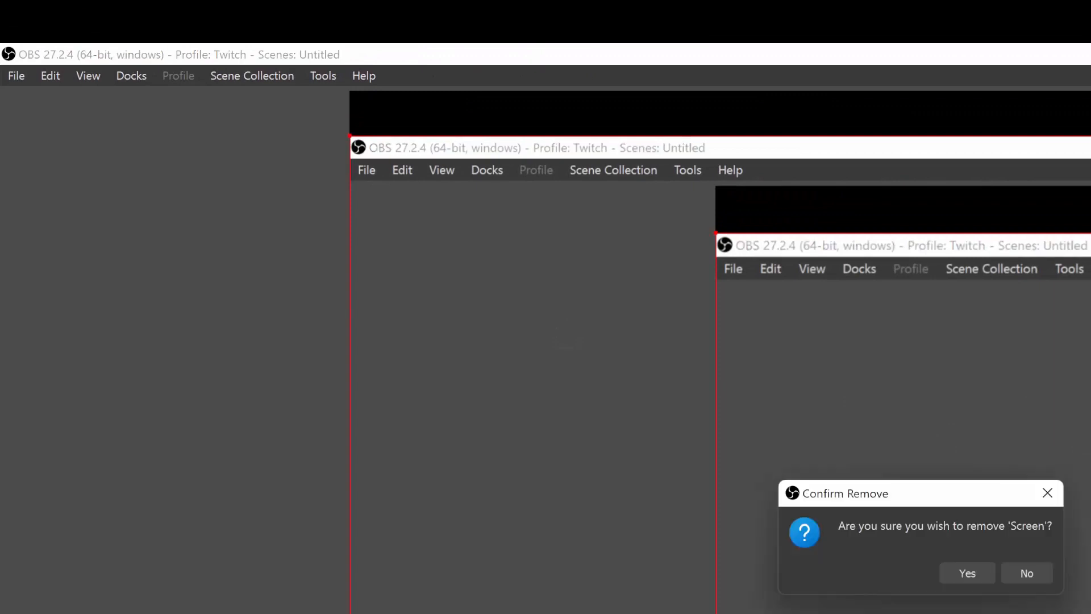
pyautogui.click(1021, 578)
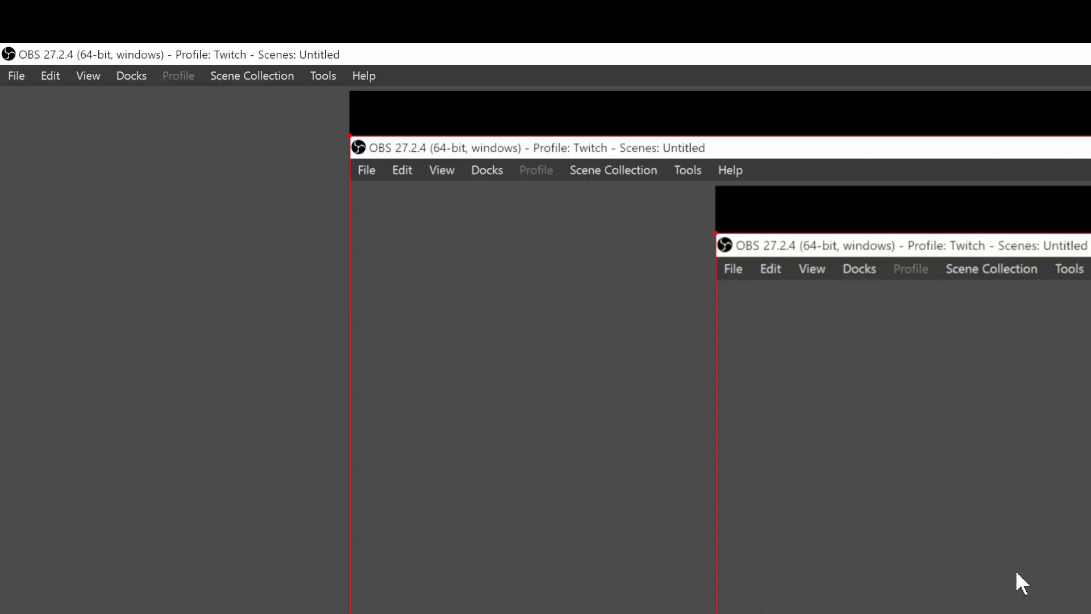
pyautogui.moveTo(500, 359); pyautogui.dragTo(748, 373)
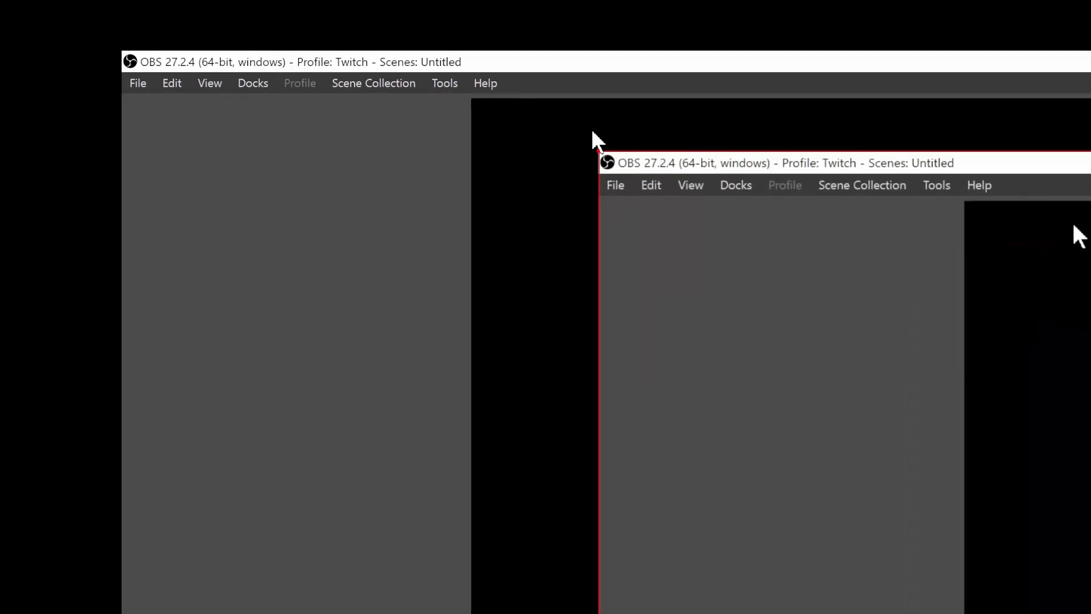
pyautogui.moveTo(601, 151); pyautogui.dragTo(1090, 541)
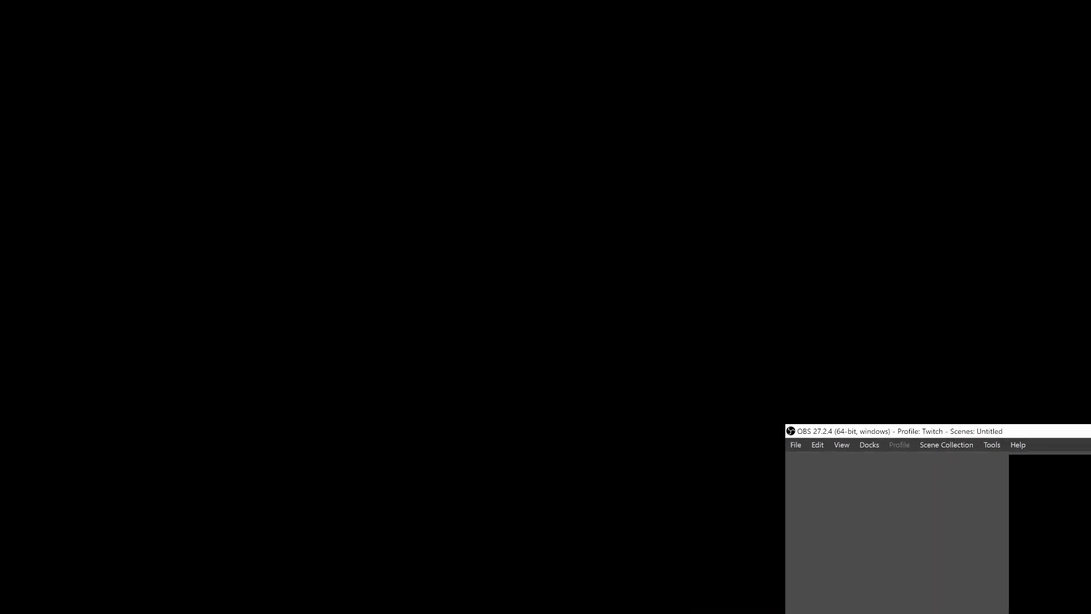
pyautogui.moveTo(1090, 613); pyautogui.dragTo(415, 179)
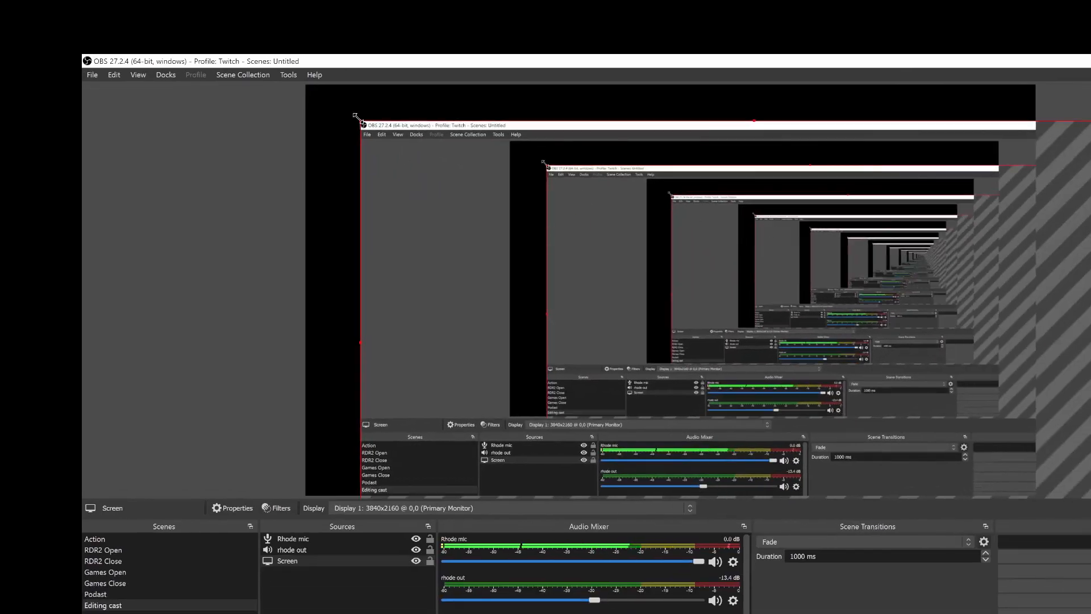
pyautogui.moveTo(360, 118); pyautogui.dragTo(767, 376)
pyautogui.moveTo(829, 476); pyautogui.dragTo(224, 117)
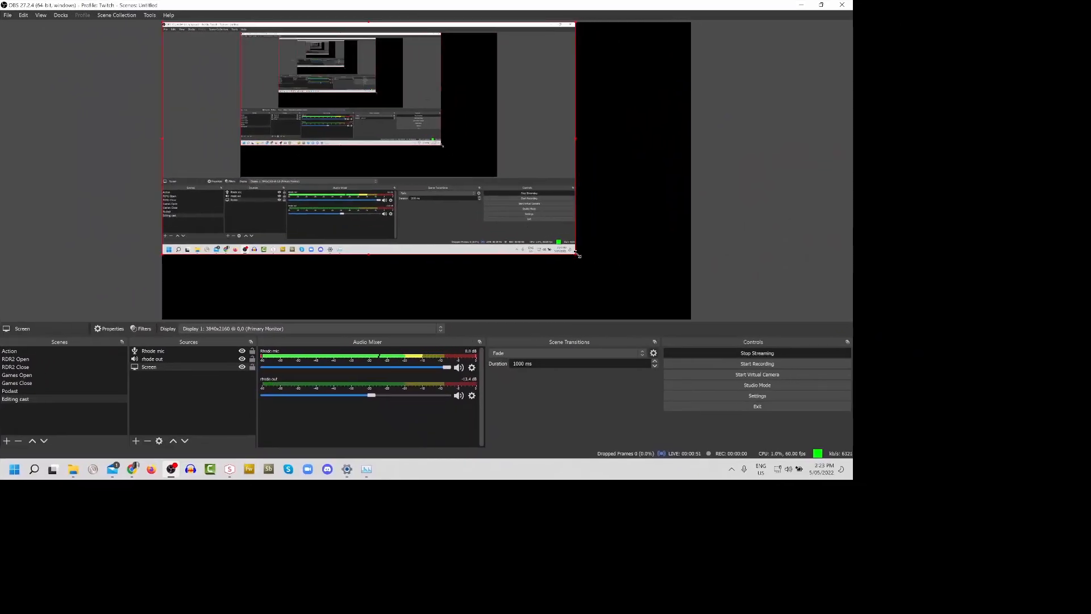
pyautogui.moveTo(576, 257); pyautogui.dragTo(681, 320)
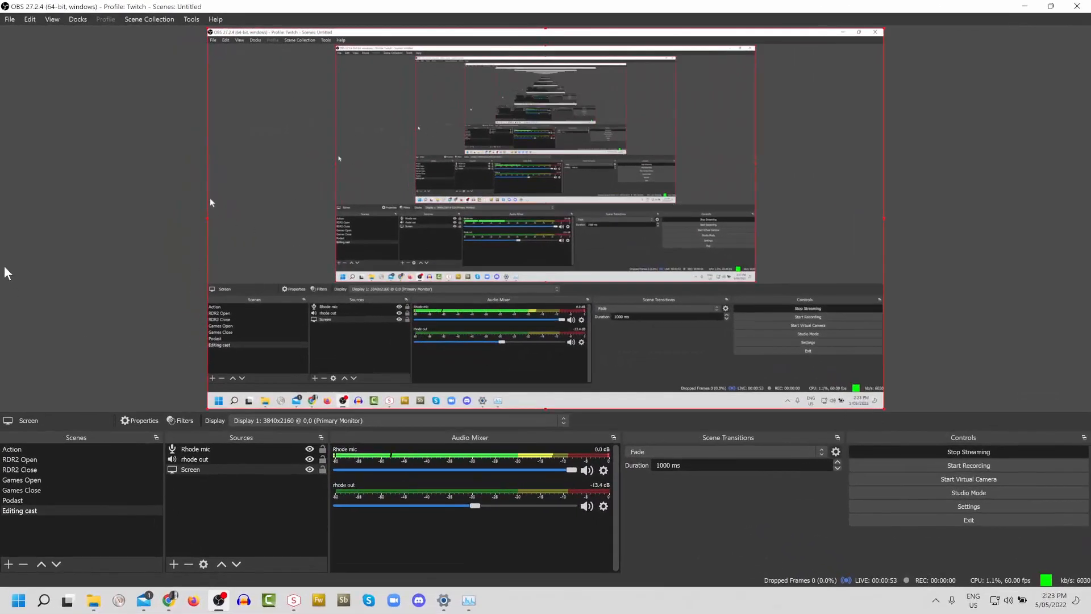
pyautogui.click(17, 254)
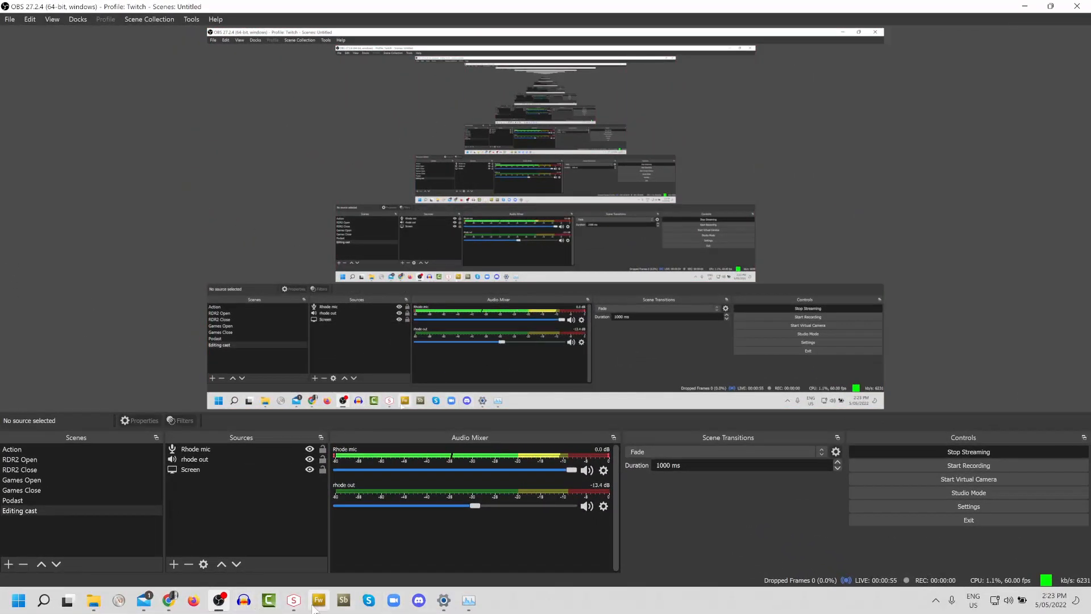
# - Switch to Sound Forge and listen to C11 Edit A.wav from about 2:57.5 to the pause at about 3:07
pyautogui.click(294, 600)
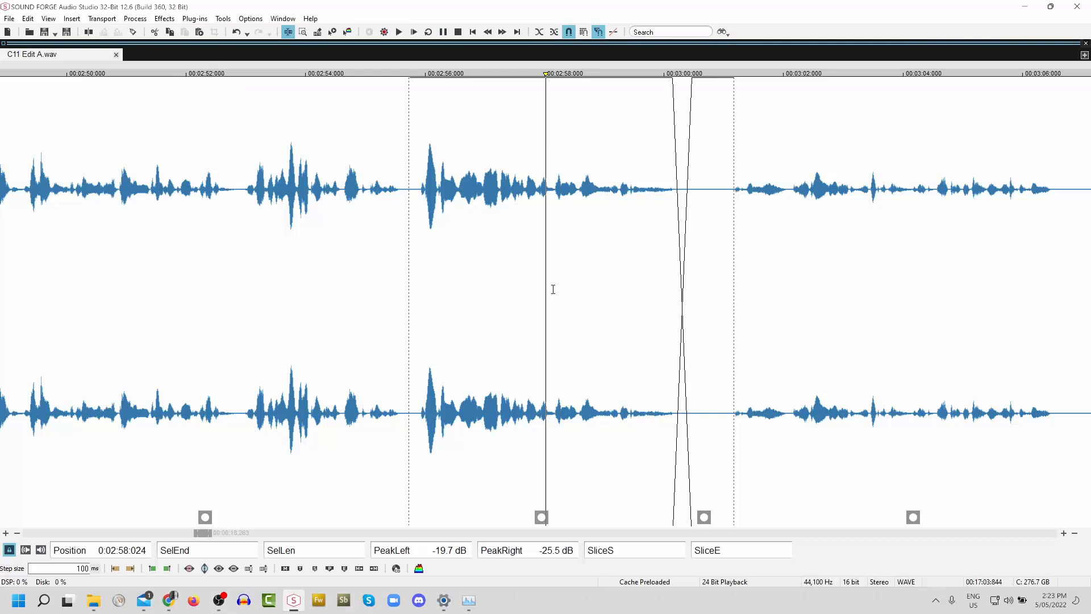
pyautogui.click(515, 174)
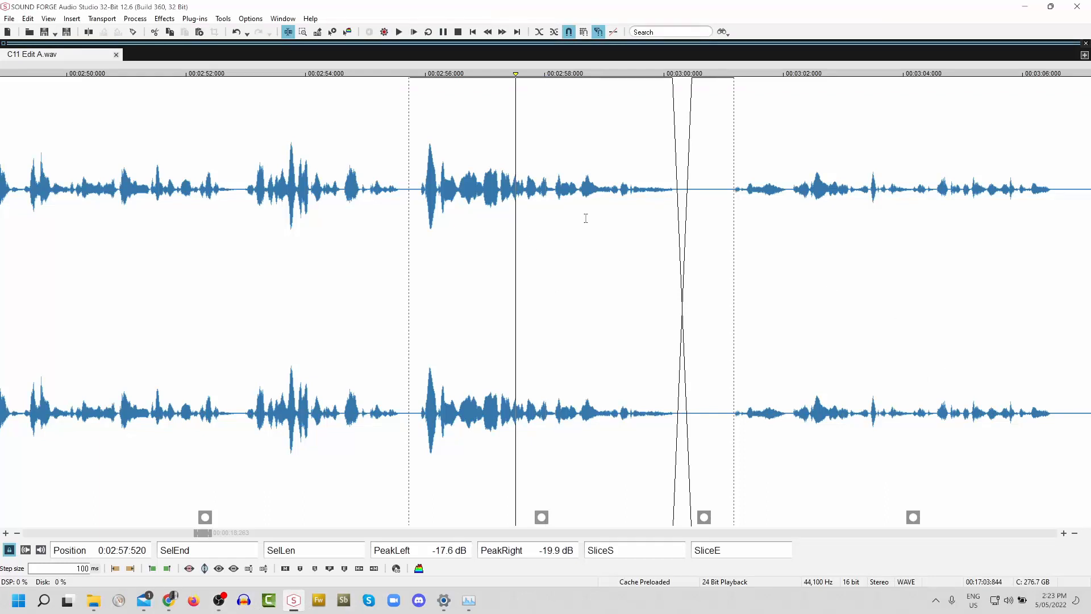
pyautogui.press('space')
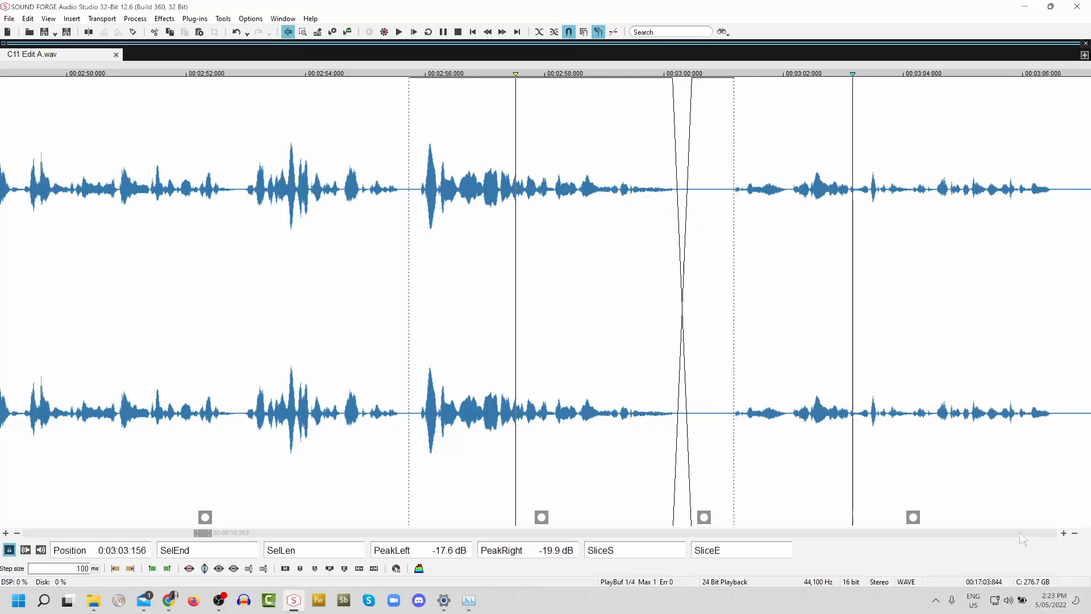
pyautogui.hscroll(6, 1021, 535)
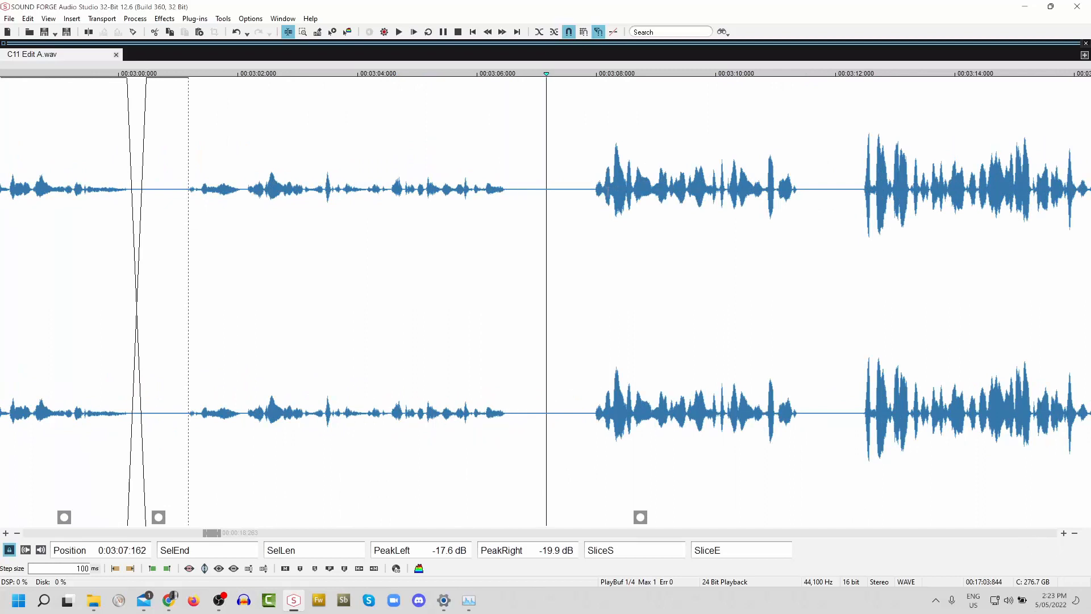
# - Split off the pause from about 3:06.469 to 3:06.970, crossfade its start, and replay the phrase ending from about 3:06.15
pyautogui.click(481, 204)
pyautogui.press('space')
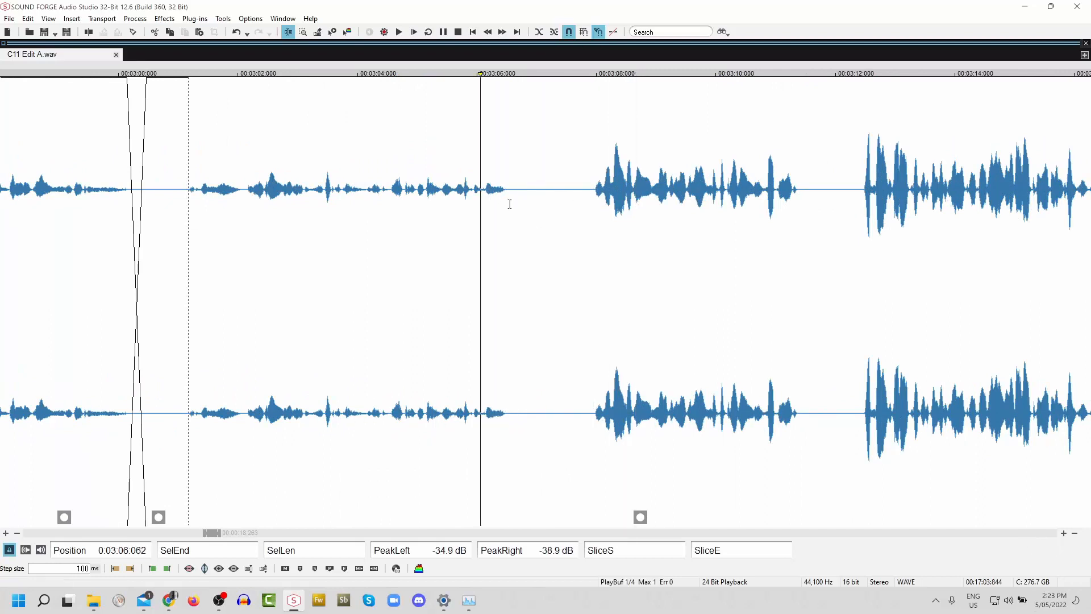
pyautogui.click(509, 205)
pyautogui.scroll(1, 591, 264)
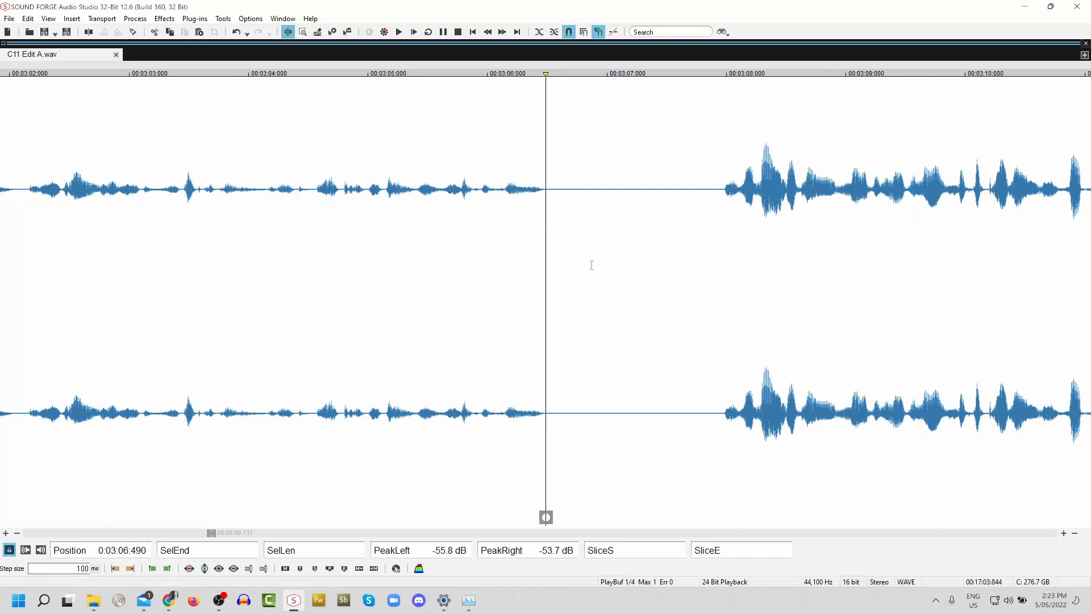
pyautogui.scroll(1, 591, 265)
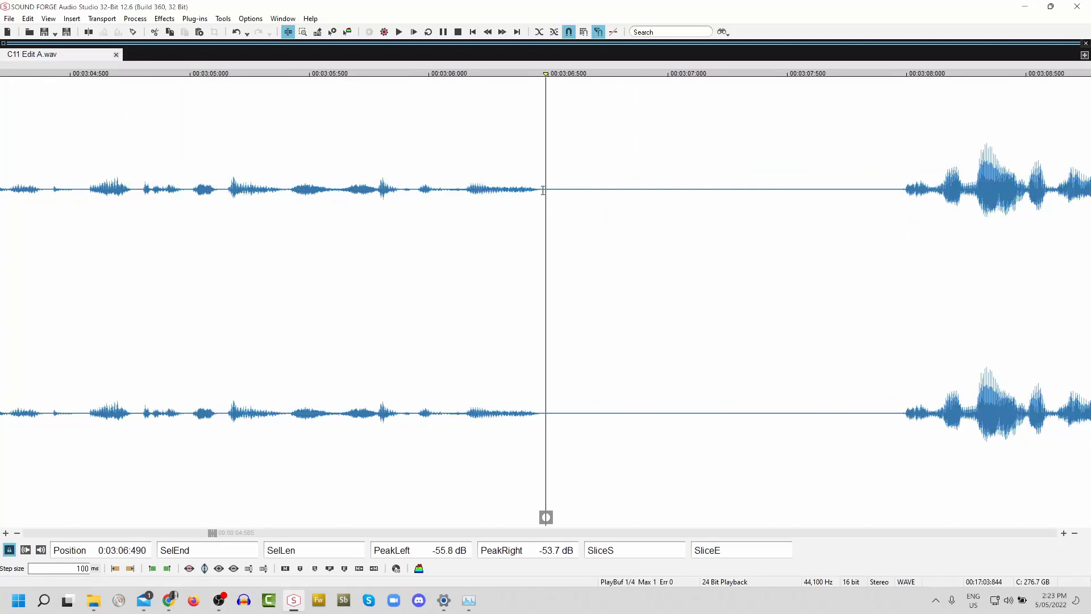
pyautogui.moveTo(541, 191); pyautogui.dragTo(661, 228)
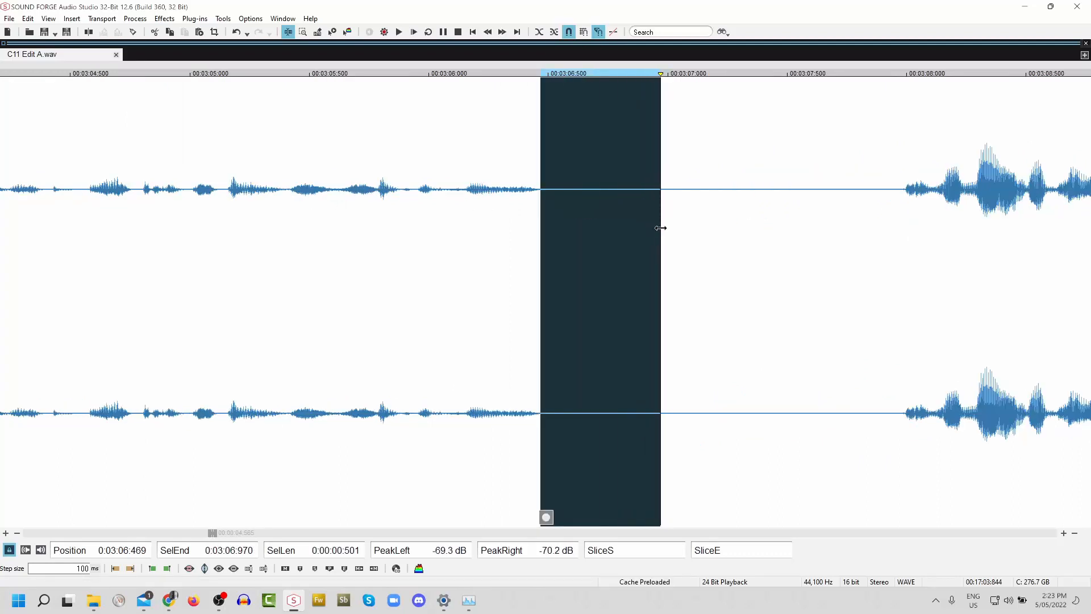
pyautogui.press('s')
pyautogui.moveTo(548, 87); pyautogui.dragTo(589, 91)
pyautogui.click(461, 171)
pyautogui.press('space')
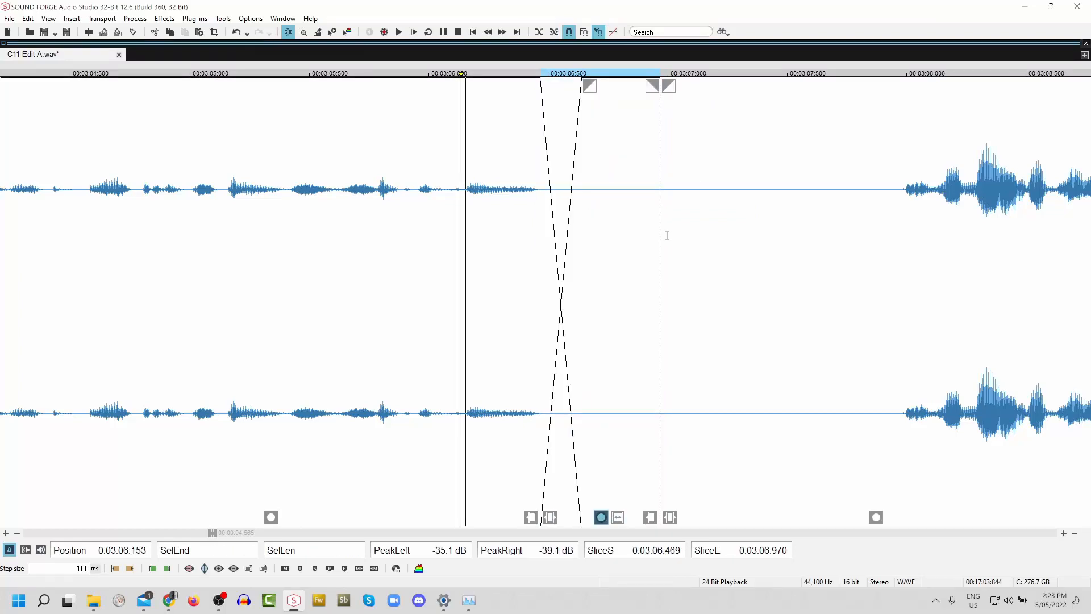
pyautogui.press('space')
# - Delete the rest of the pause from 3:06.970 up to the next phrase and replay the transition from about 3:04.8
pyautogui.moveTo(902, 190); pyautogui.dragTo(657, 236)
pyautogui.press('Delete')
pyautogui.scroll(3, 657, 219)
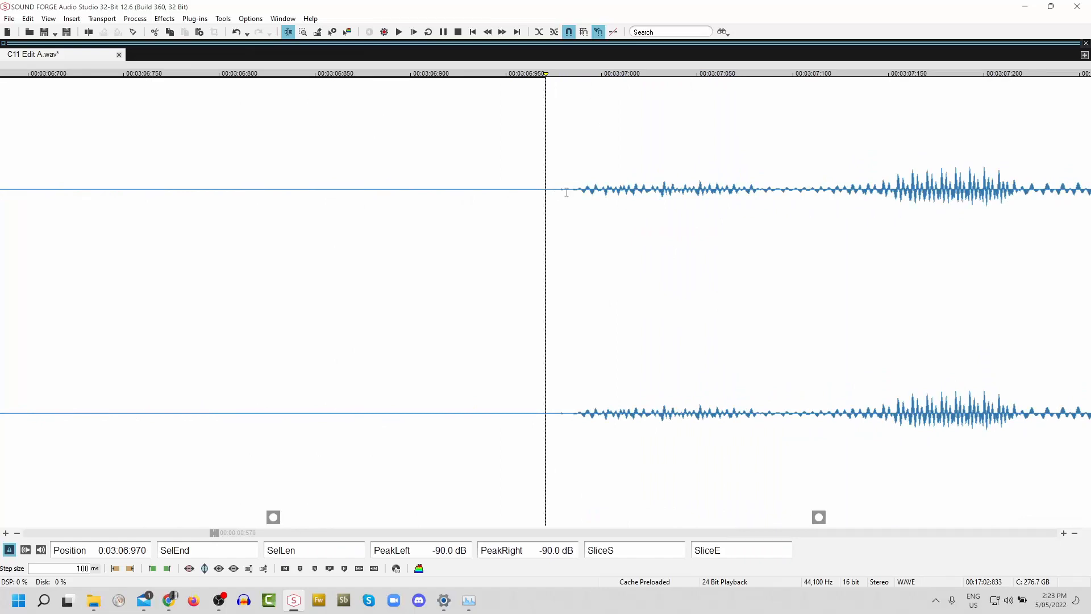
pyautogui.scroll(-2, 569, 210)
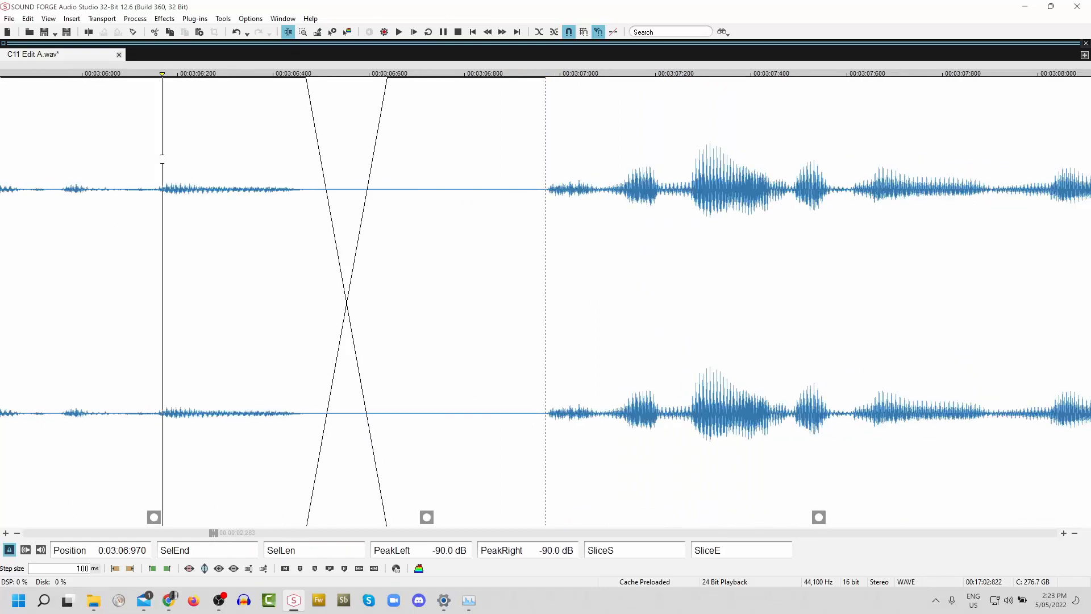
pyautogui.press('space')
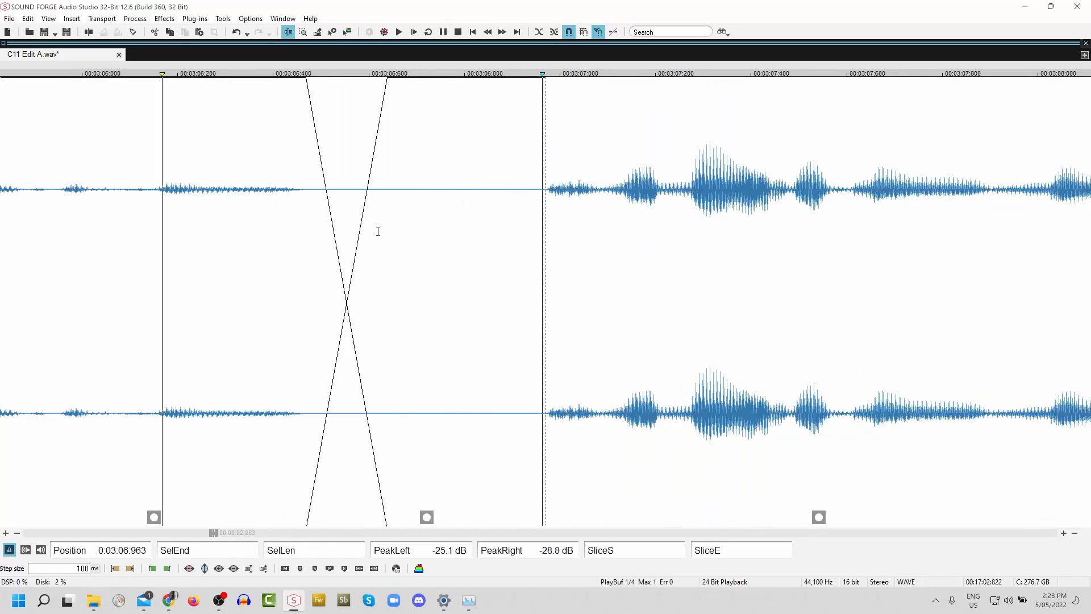
pyautogui.scroll(-2, 378, 232)
pyautogui.click(289, 170)
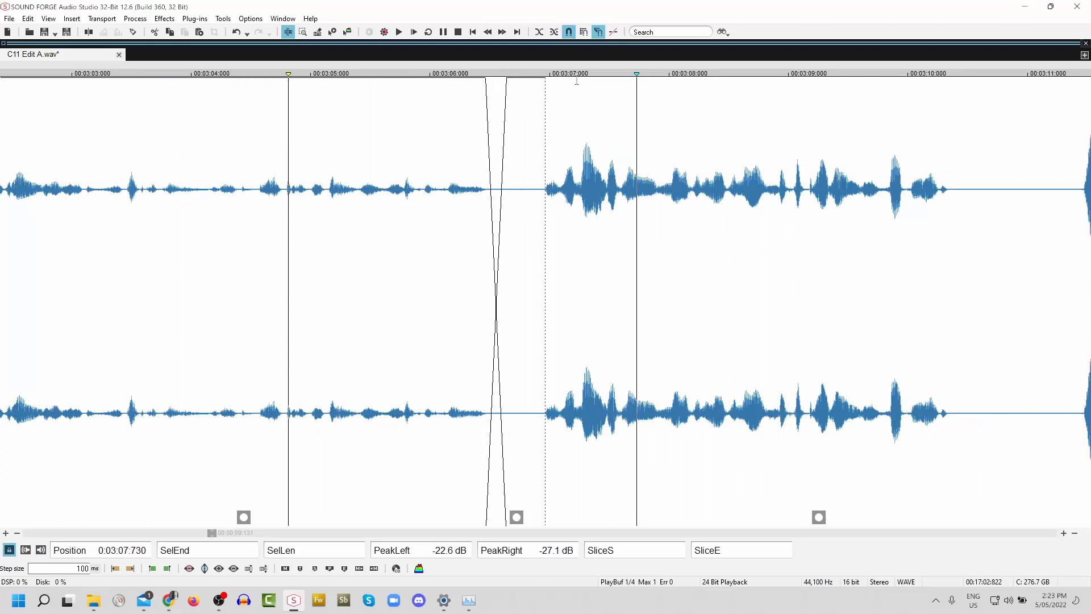
pyautogui.press('space')
# - Insert 0.500 s of silence at 3:06.970 and delete its last 0.252 s before the next phrase
pyautogui.click(544, 124)
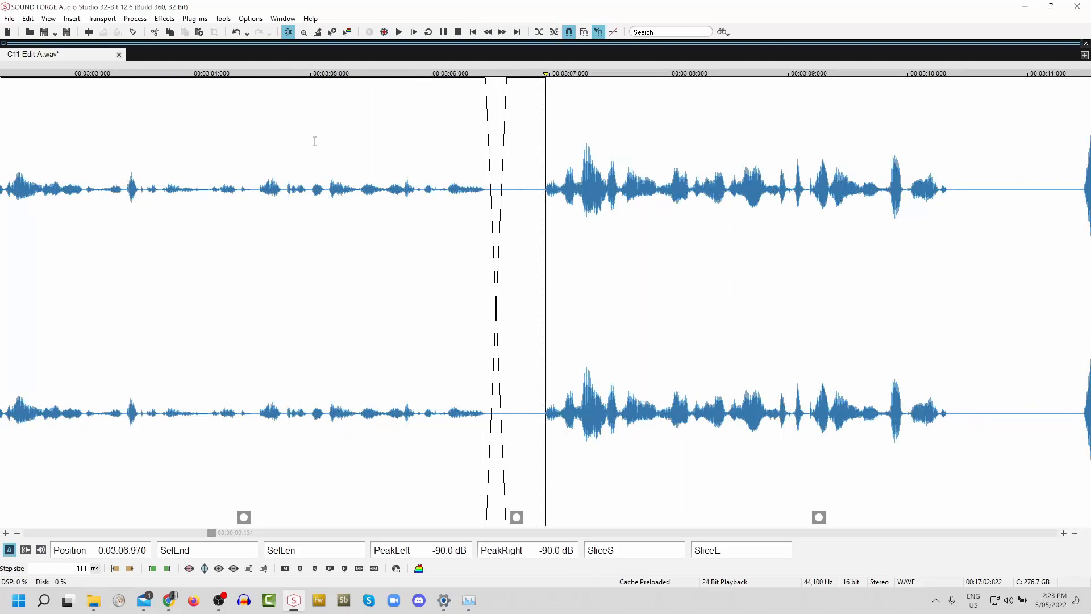
pyautogui.click(72, 19)
pyautogui.click(95, 117)
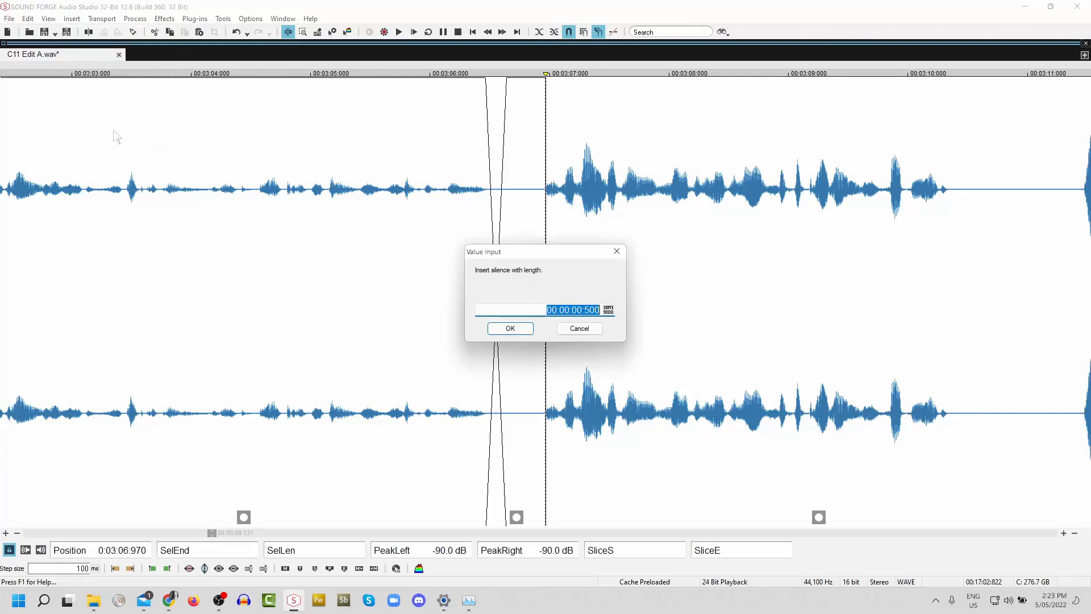
pyautogui.click(534, 328)
pyautogui.moveTo(575, 194); pyautogui.dragTo(604, 239)
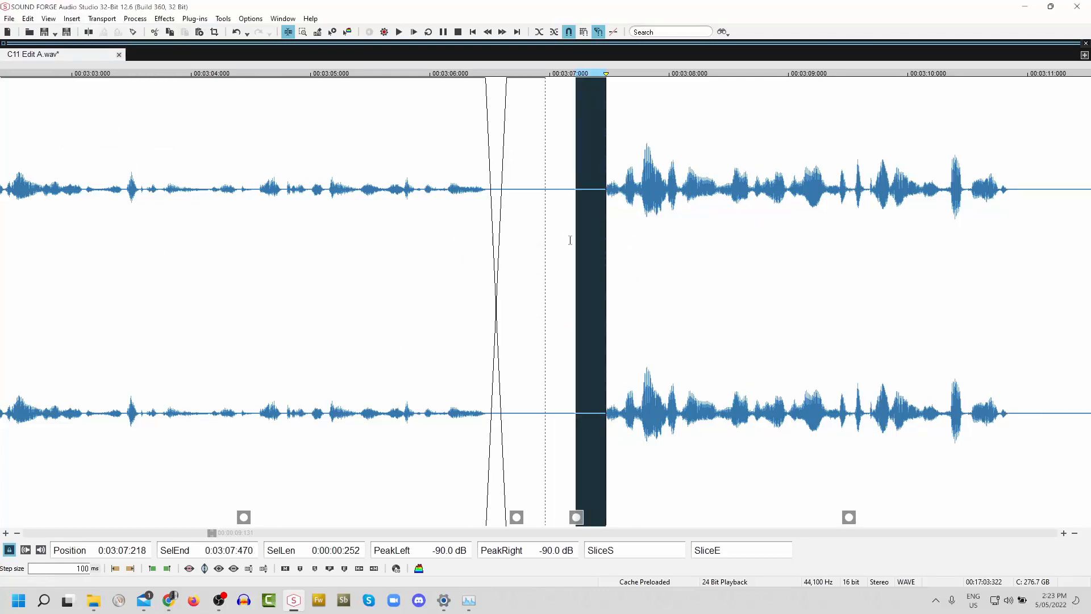
pyautogui.press('Delete')
# - Listen on past the phrase ending near 3:10.6, then split off the pause from 3:10.585 to 3:11.579 and crossfade its start over about 0.4 s
pyautogui.press('space')
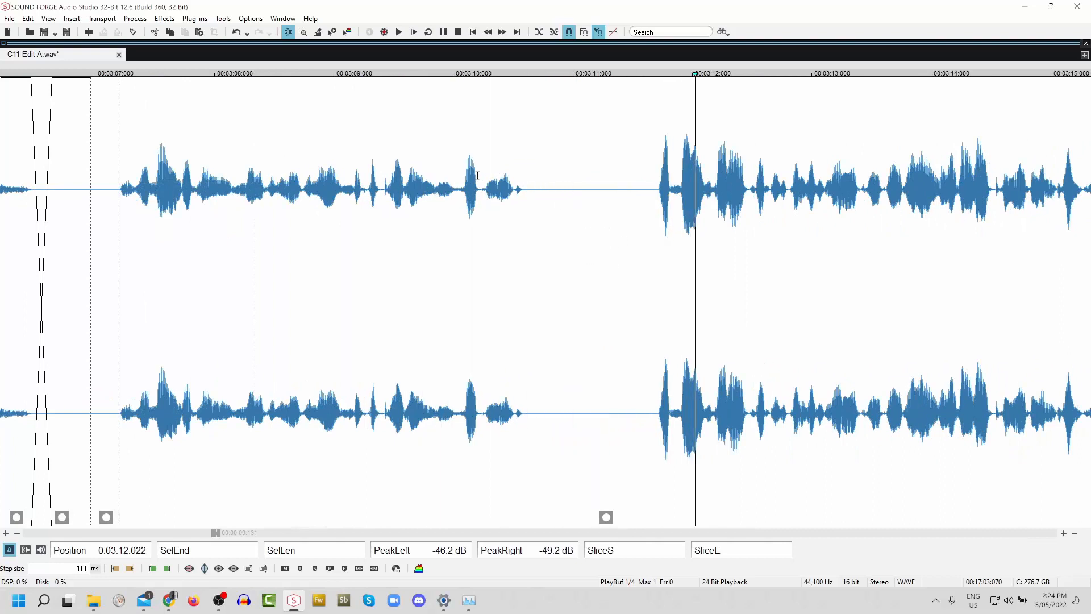
pyautogui.click(411, 182)
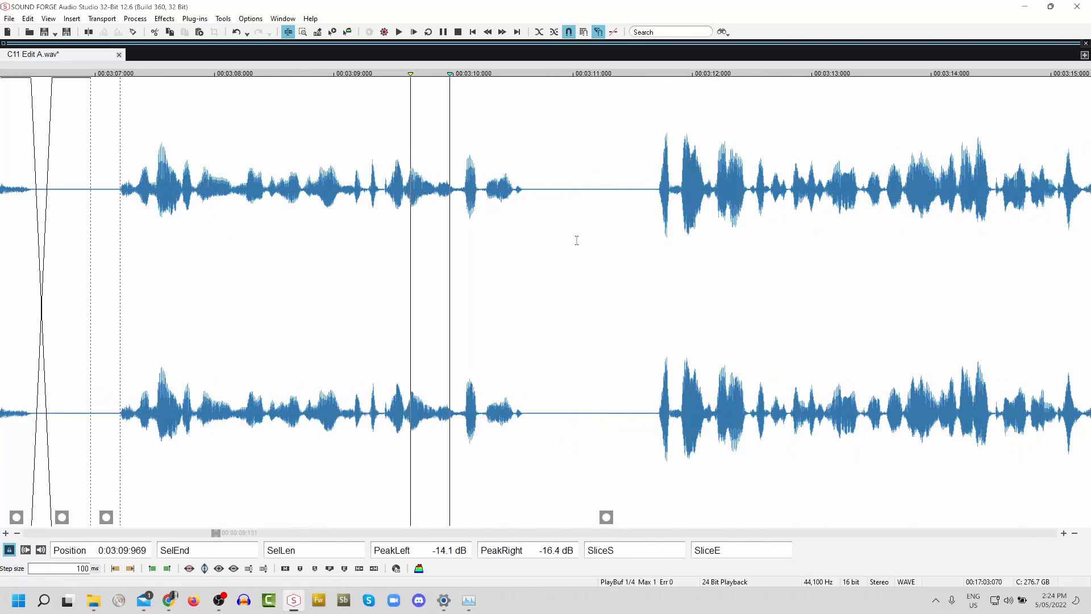
pyautogui.click(523, 188)
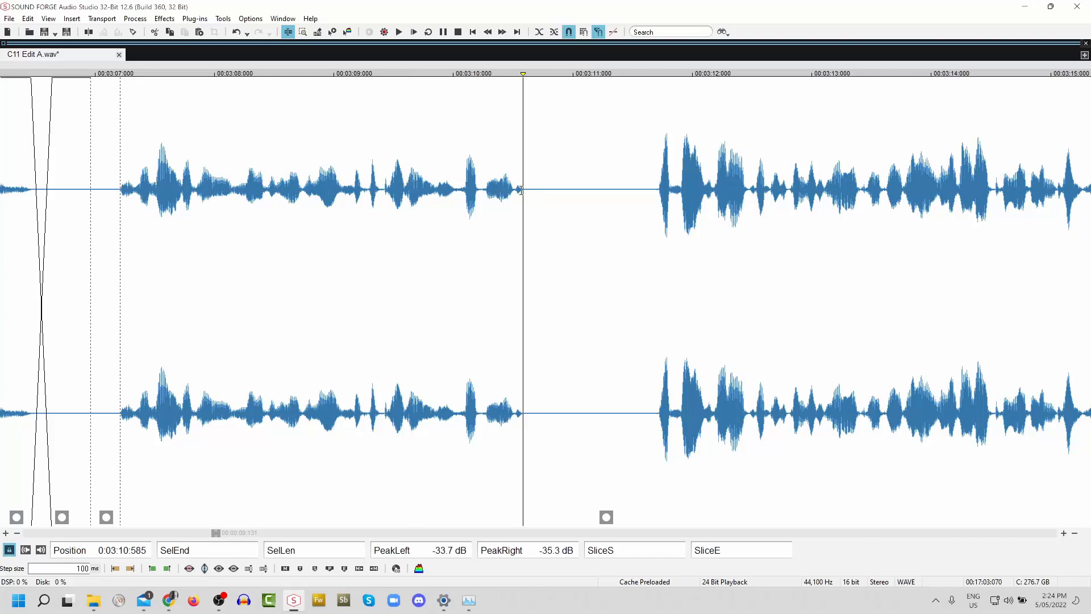
pyautogui.moveTo(523, 182); pyautogui.dragTo(642, 293)
pyautogui.press('t')
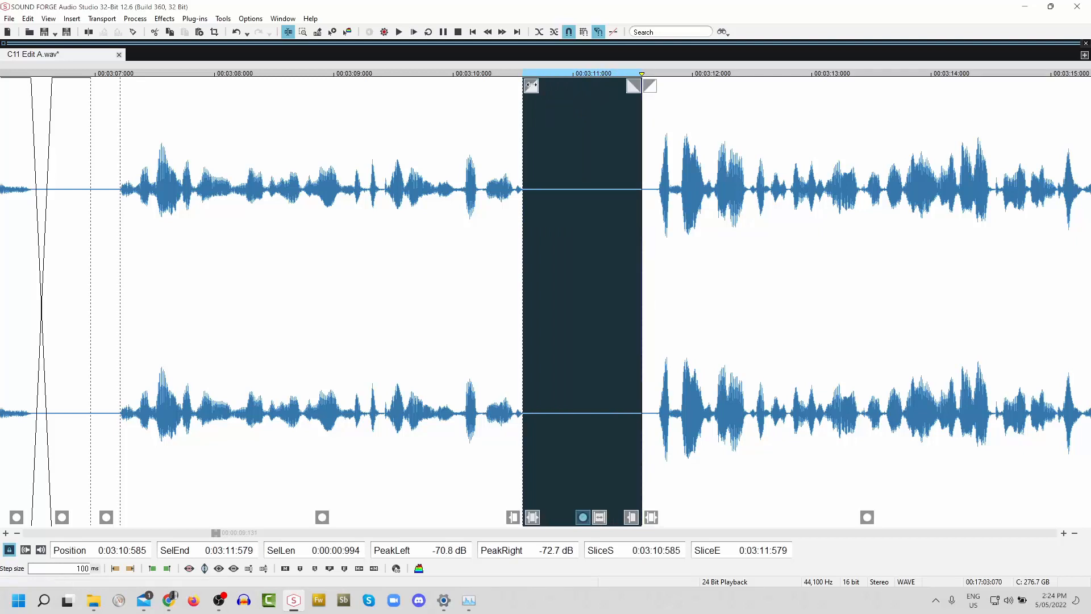
pyautogui.moveTo(531, 86); pyautogui.dragTo(578, 86)
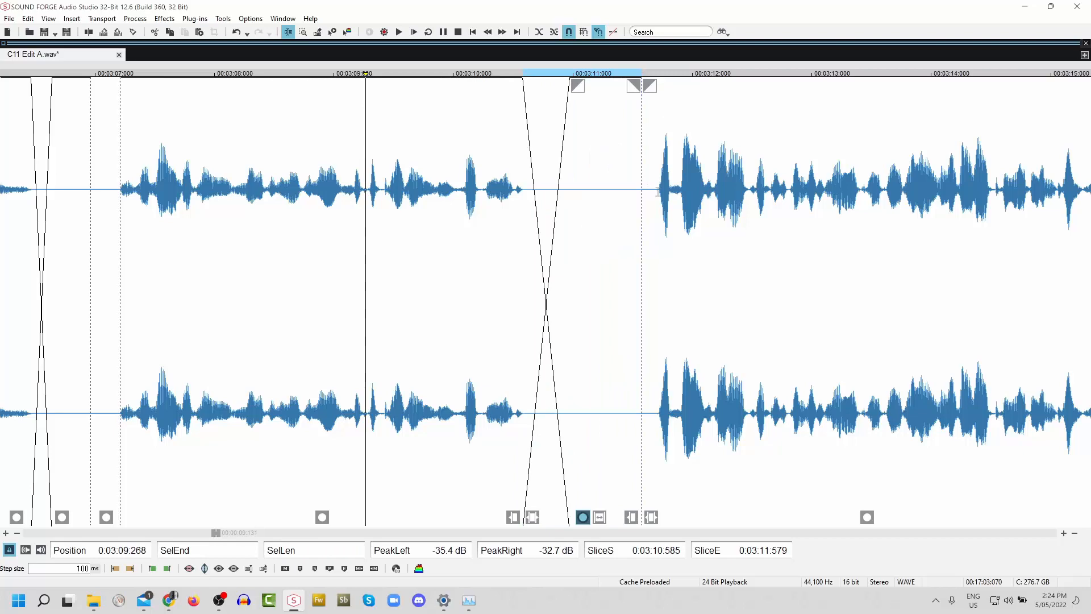
# - Delete the leftover pause from 3:11.579 up to the start of the next phrase at about 3:11.73
pyautogui.click(657, 190)
pyautogui.scroll(3, 551, 207)
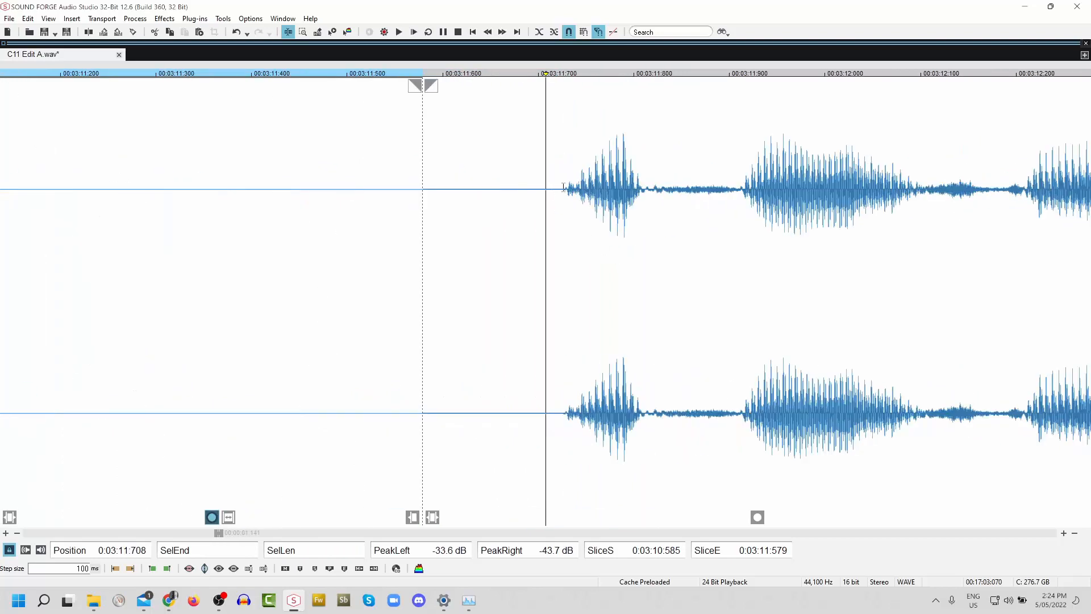
pyautogui.moveTo(563, 189); pyautogui.dragTo(425, 219)
pyautogui.press('Delete')
# - Listen from about 3:08.8 across the shortened pause to about 3:16.3
pyautogui.scroll(-2, 668, 310)
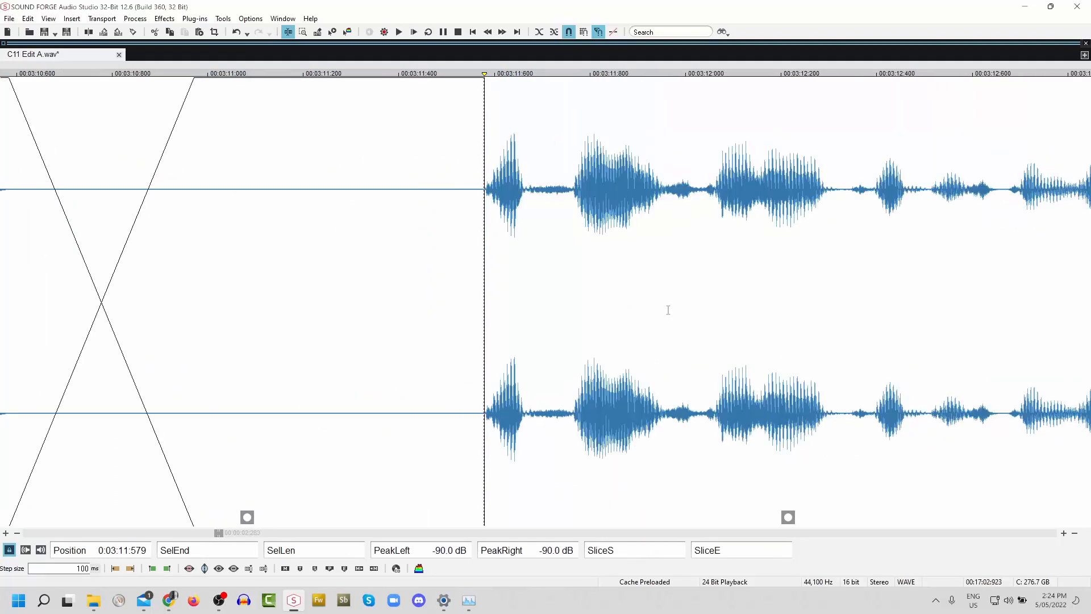
pyautogui.scroll(-2, 668, 310)
pyautogui.click(195, 150)
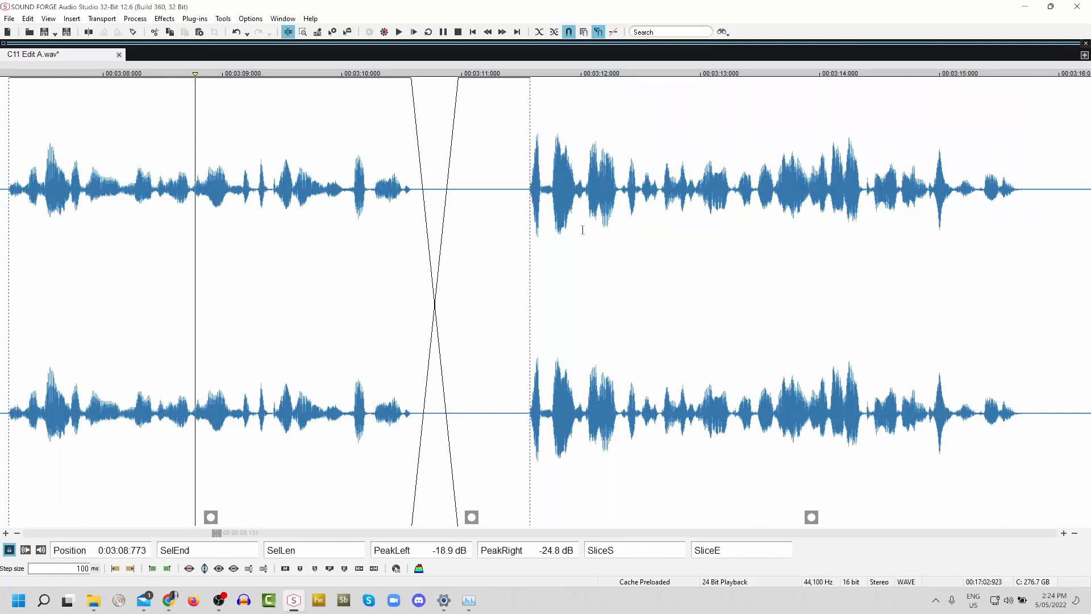
pyautogui.press('space')
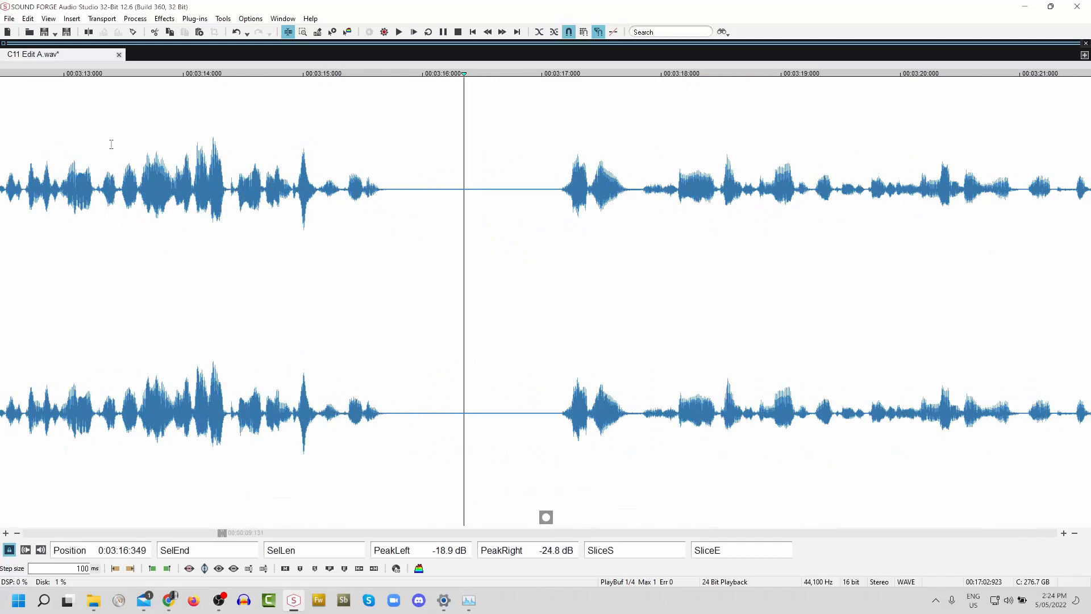
pyautogui.press('space')
pyautogui.scroll(-1, 892, 301)
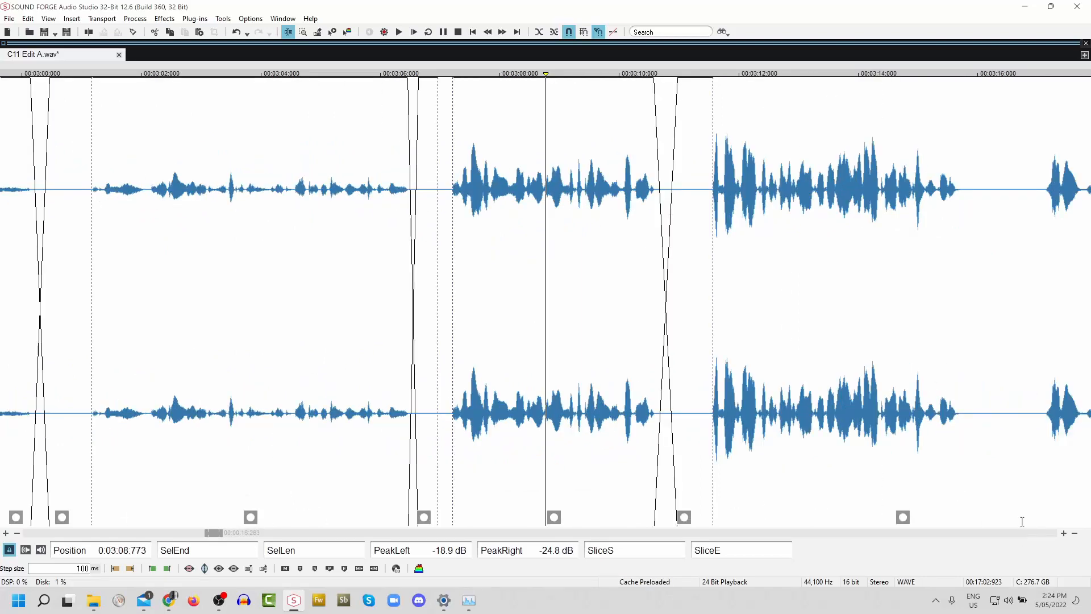
# - Listen to the second half of the phrase ending near 3:15.6, auditioning 3:13.035 to 3:15.175 and 3:13.649 to 3:14.661
pyautogui.click(819, 160)
pyautogui.moveTo(801, 188); pyautogui.dragTo(928, 196)
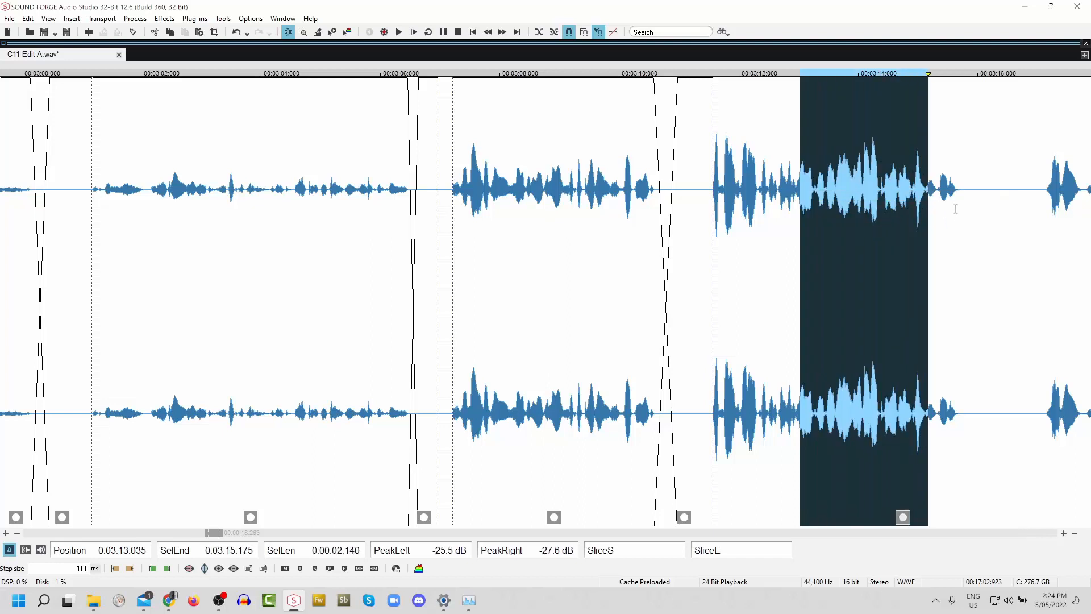
pyautogui.press('space')
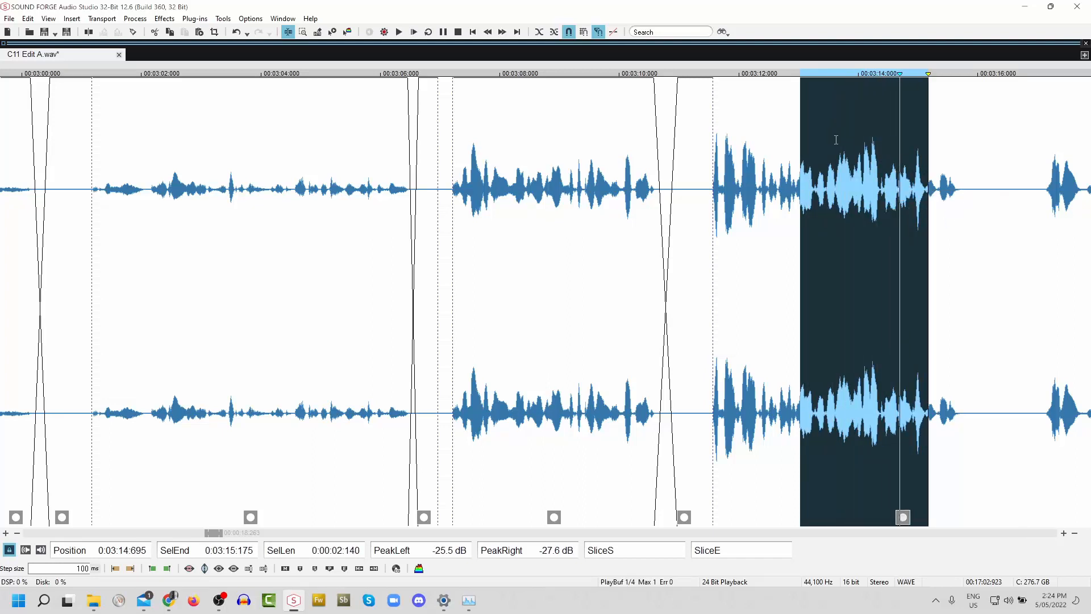
pyautogui.press('space')
pyautogui.moveTo(861, 173); pyautogui.dragTo(897, 216)
pyautogui.press('space')
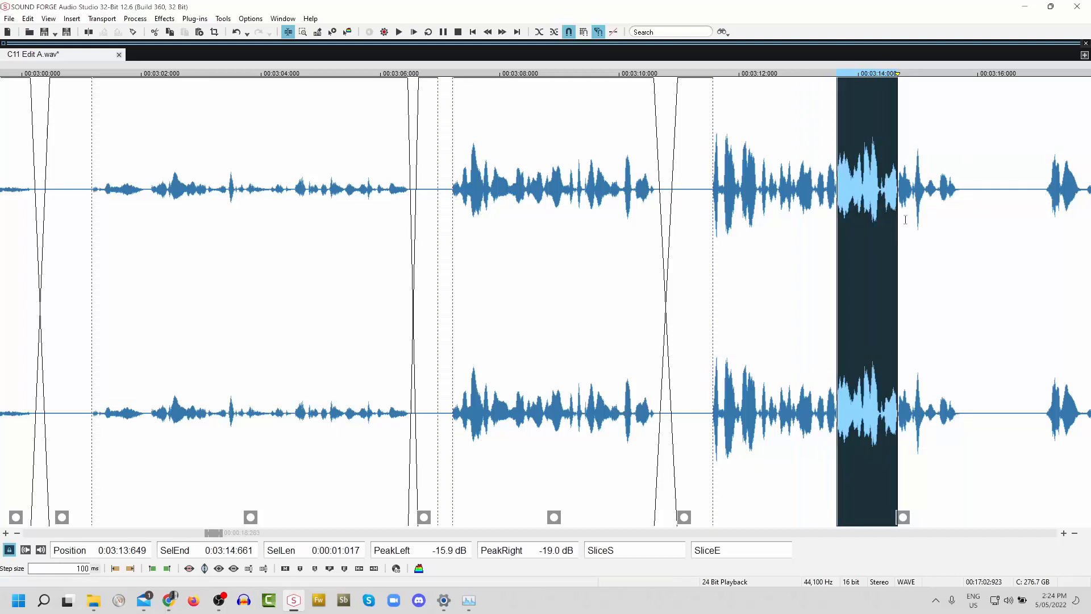
pyautogui.press('space')
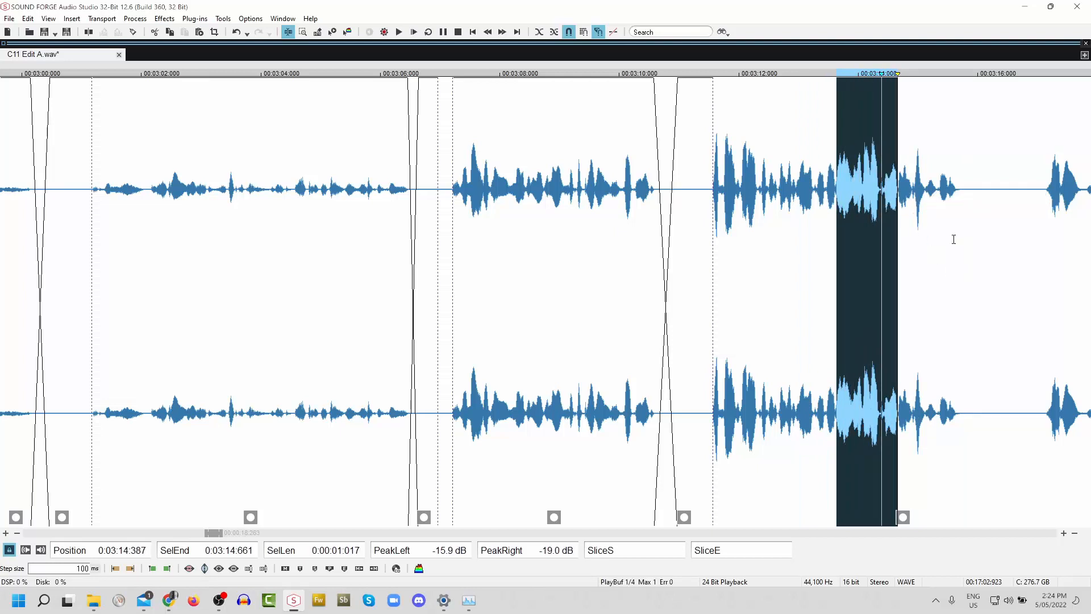
pyautogui.click(923, 233)
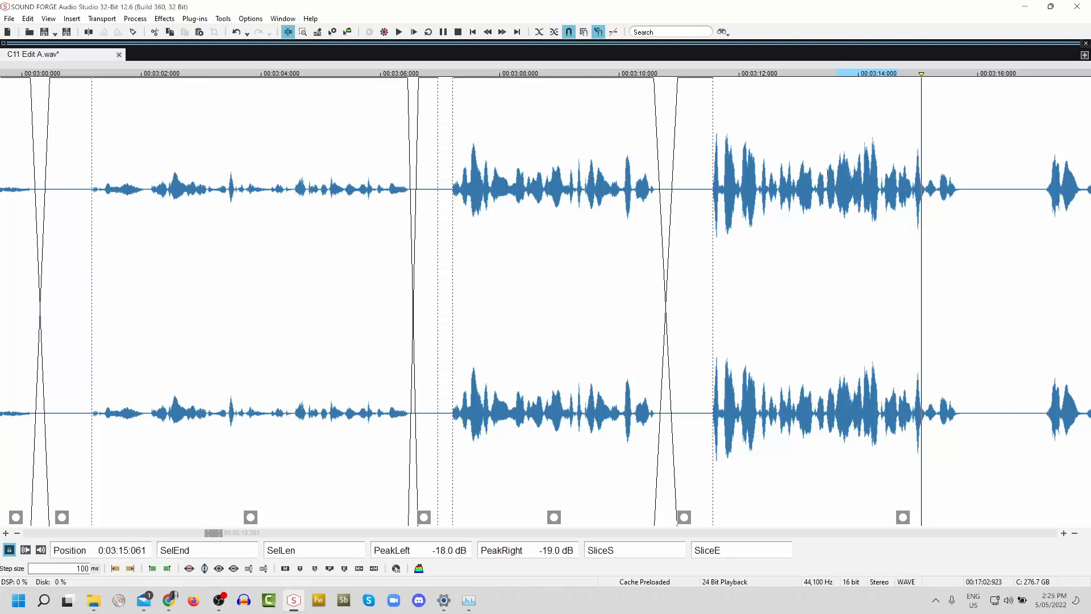
pyautogui.click(828, 169)
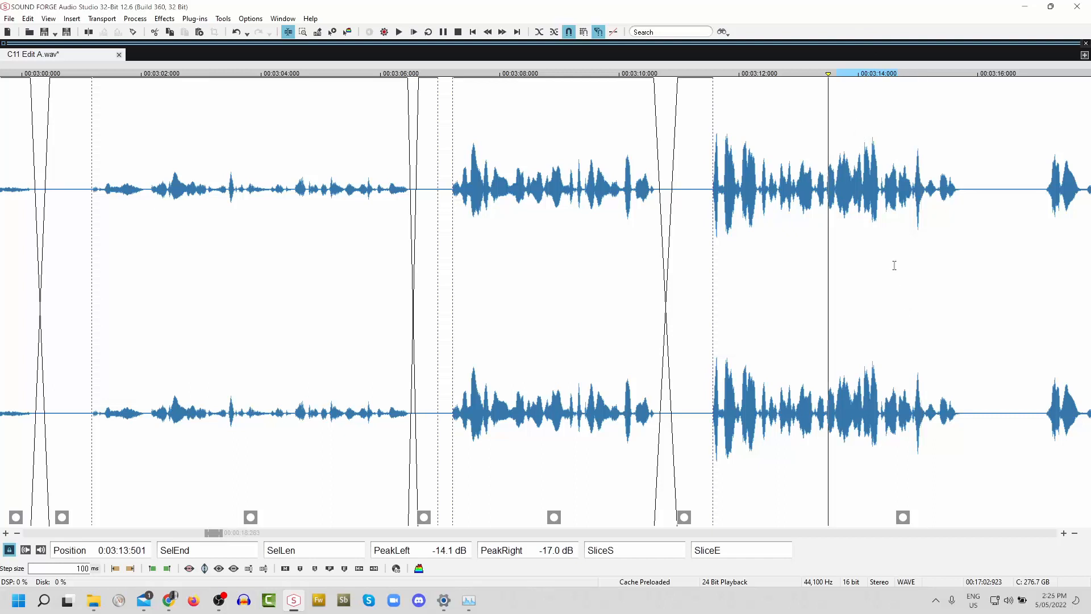
pyautogui.press('space')
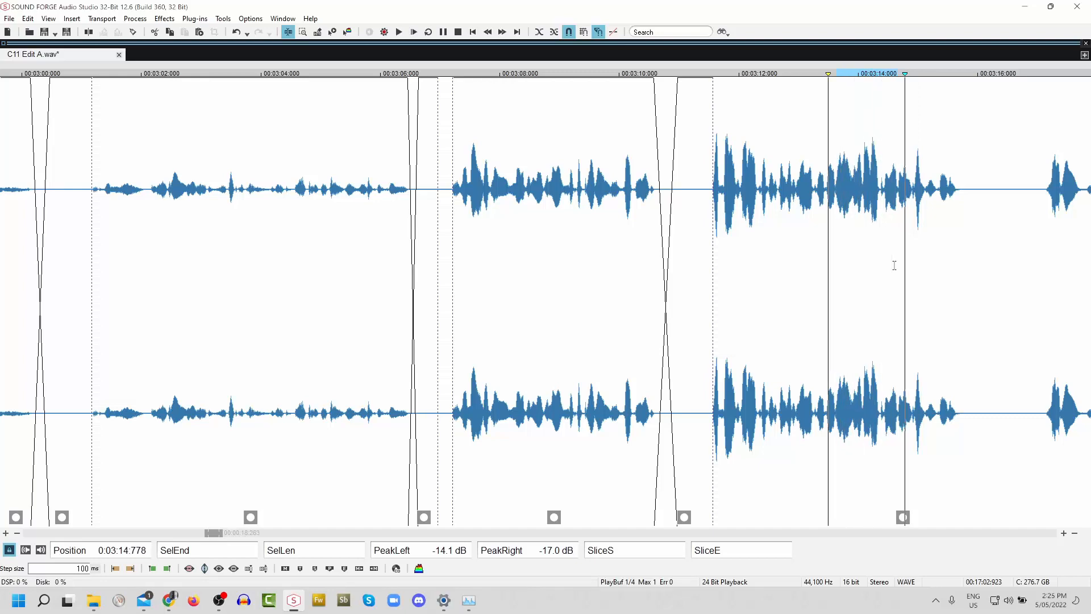
pyautogui.press('space')
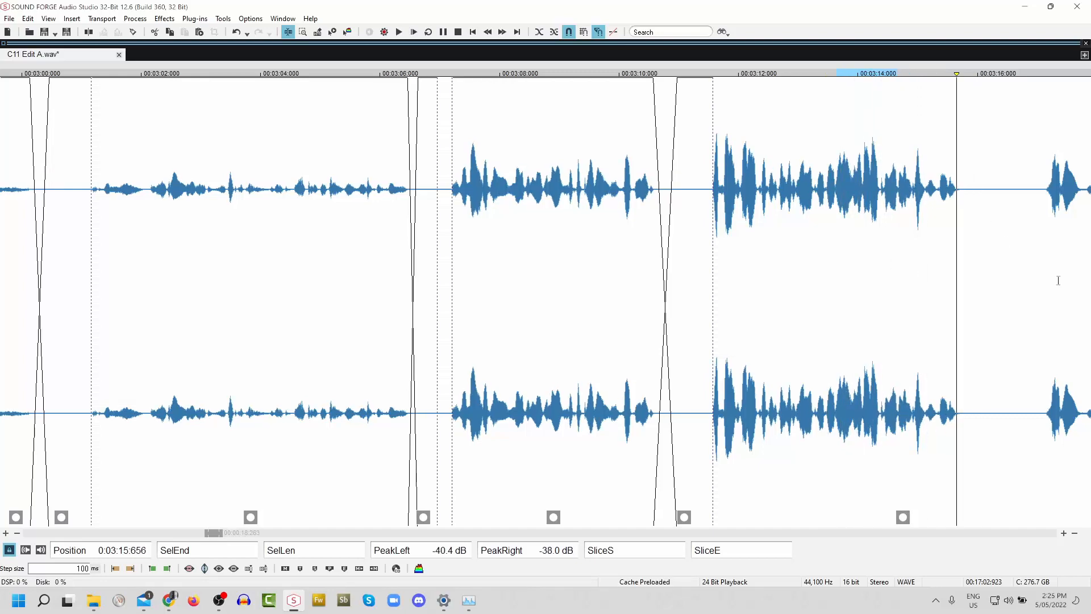
# - Mark off about one second of the silence after the phrase as its own event, from 3:15.689 to 3:16.683
pyautogui.press('Up')
pyautogui.press('Up')
pyautogui.press('Down')
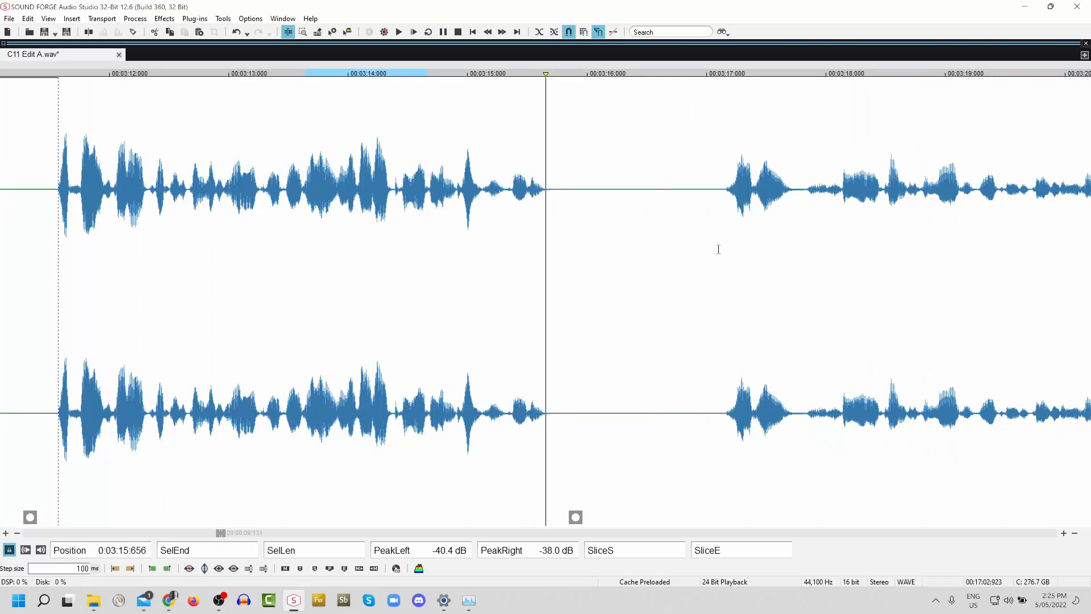
pyautogui.click(578, 185)
pyautogui.click(523, 197)
pyautogui.click(550, 188)
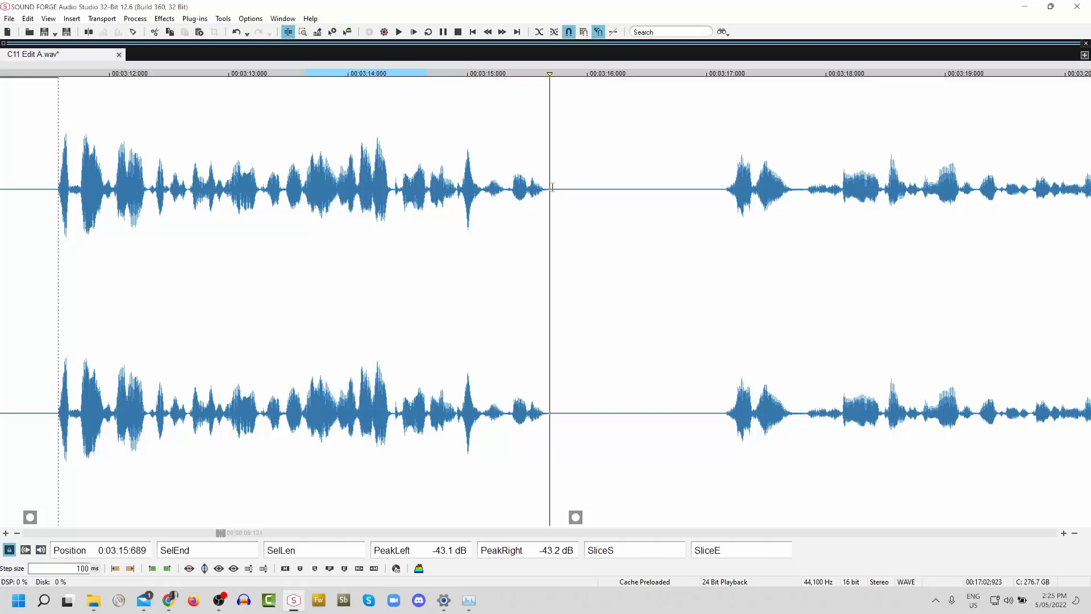
pyautogui.moveTo(550, 188); pyautogui.dragTo(669, 225)
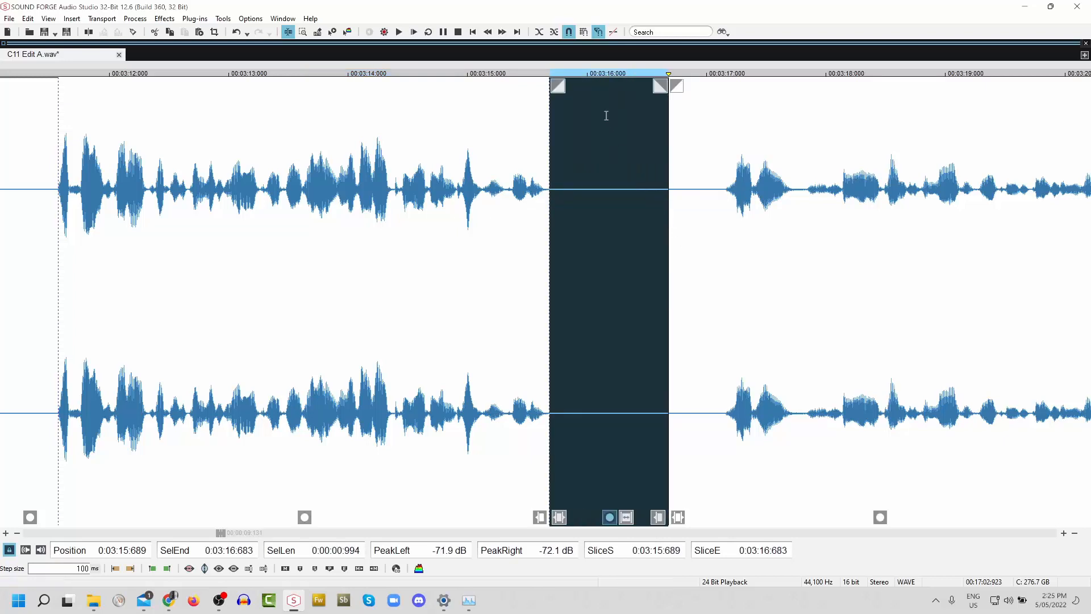
# - Crossfade the start of the one-second pause over about 0.27 s and delete the leftover 0.47 s of silence before the next phrase
pyautogui.moveTo(562, 86); pyautogui.dragTo(590, 86)
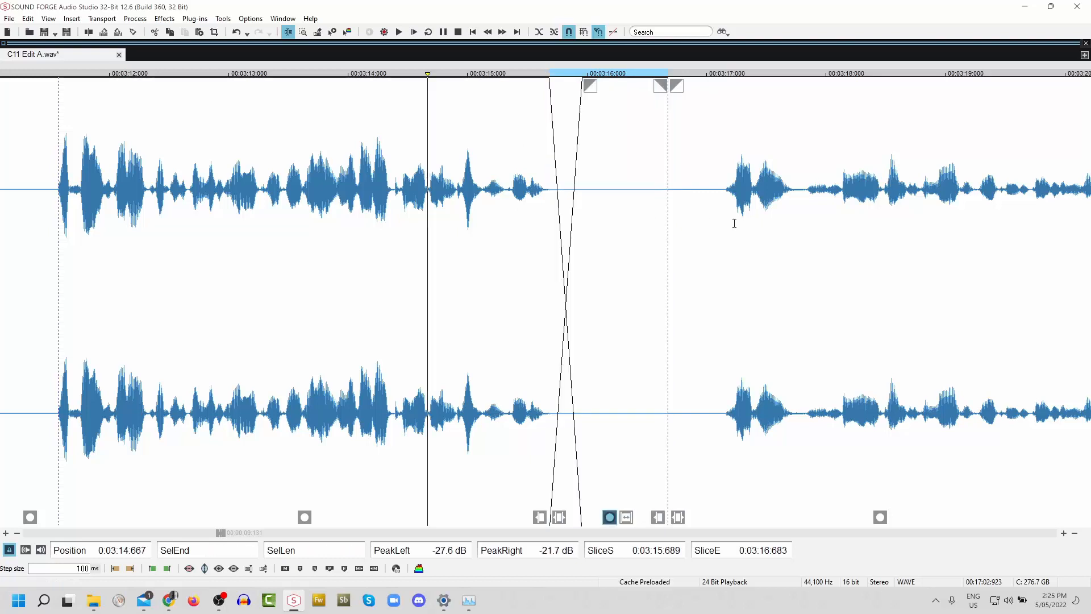
pyautogui.moveTo(725, 189); pyautogui.dragTo(670, 213)
pyautogui.press('Delete')
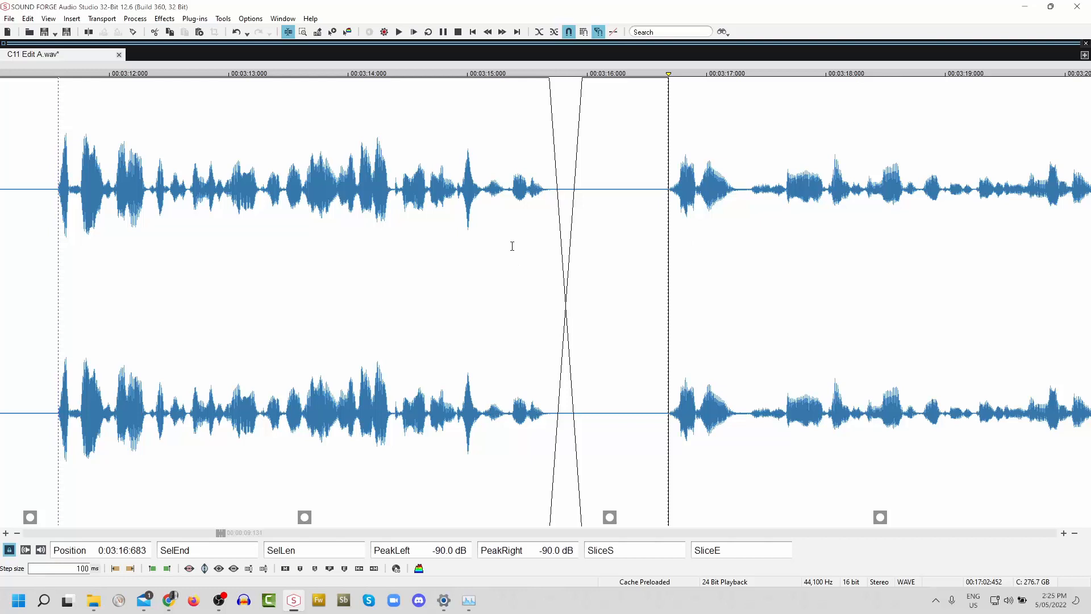
# - Listen to the end of the phrase from several points between 3:13.7 and 3:14.9 to check the transition into the crossfaded pause
pyautogui.click(418, 166)
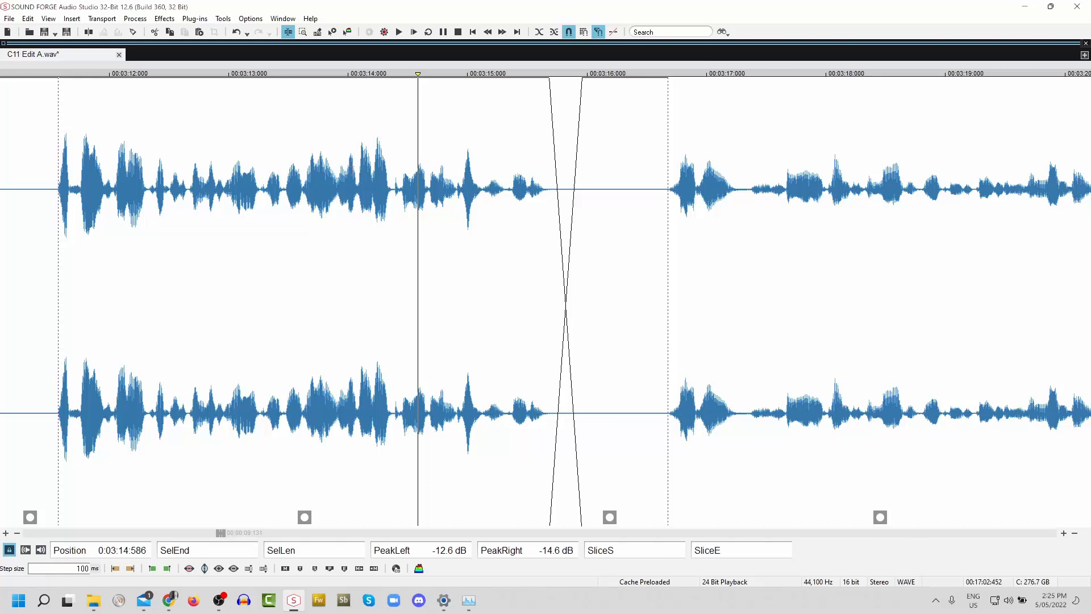
pyautogui.moveTo(348, 188); pyautogui.dragTo(403, 227)
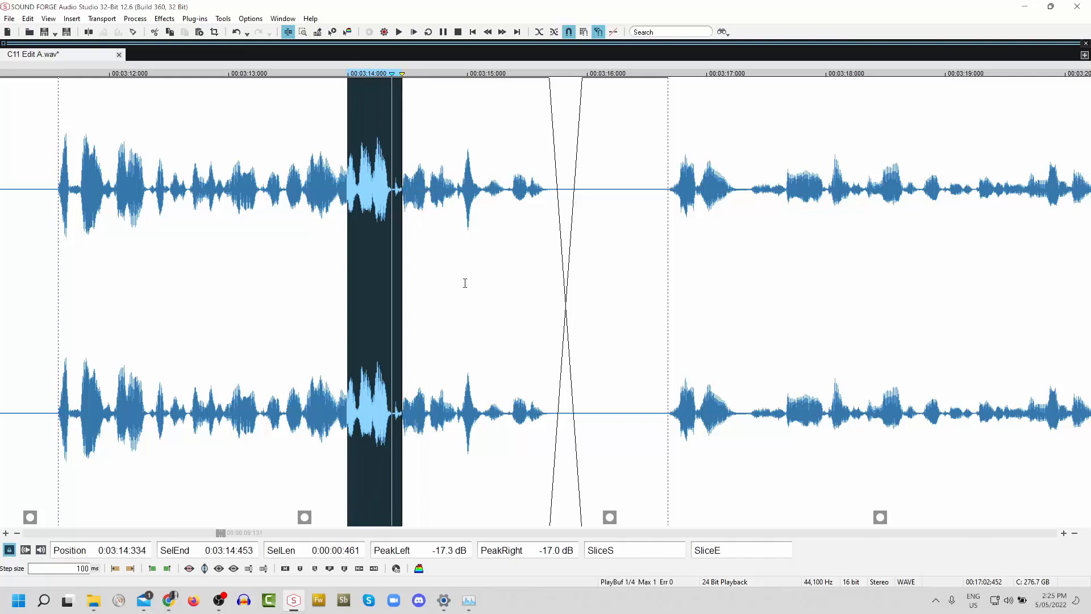
pyautogui.moveTo(314, 227); pyautogui.dragTo(443, 209)
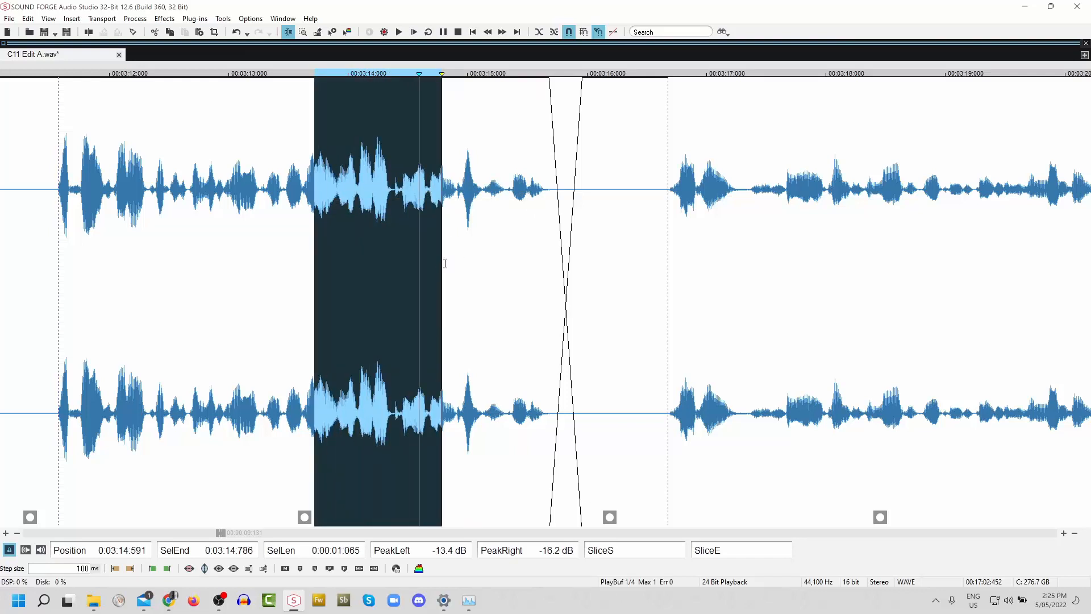
pyautogui.click(460, 249)
pyautogui.click(502, 265)
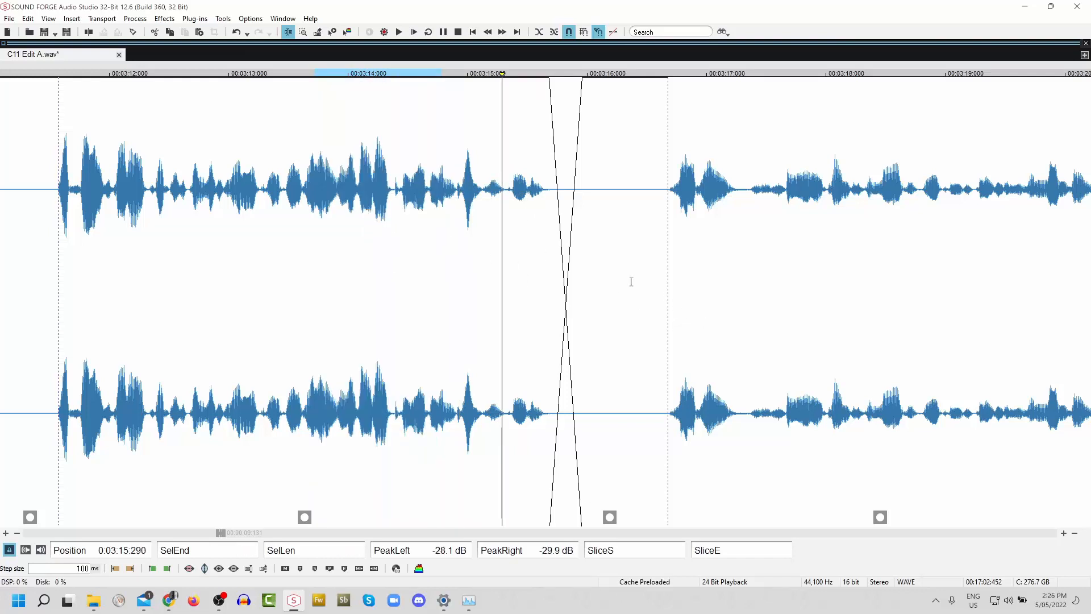
pyautogui.press('space')
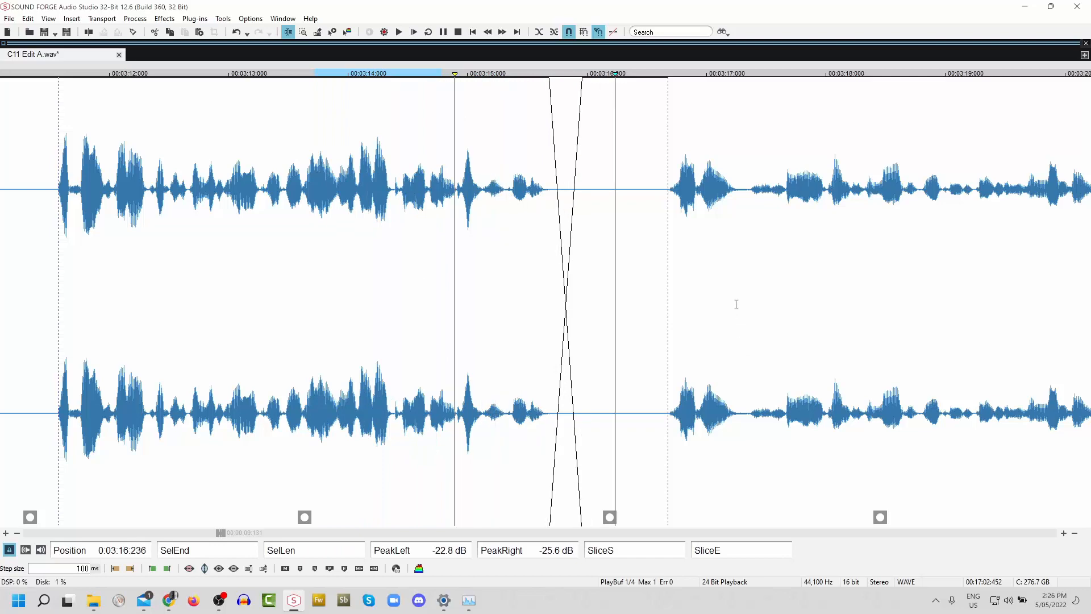
pyautogui.click(422, 207)
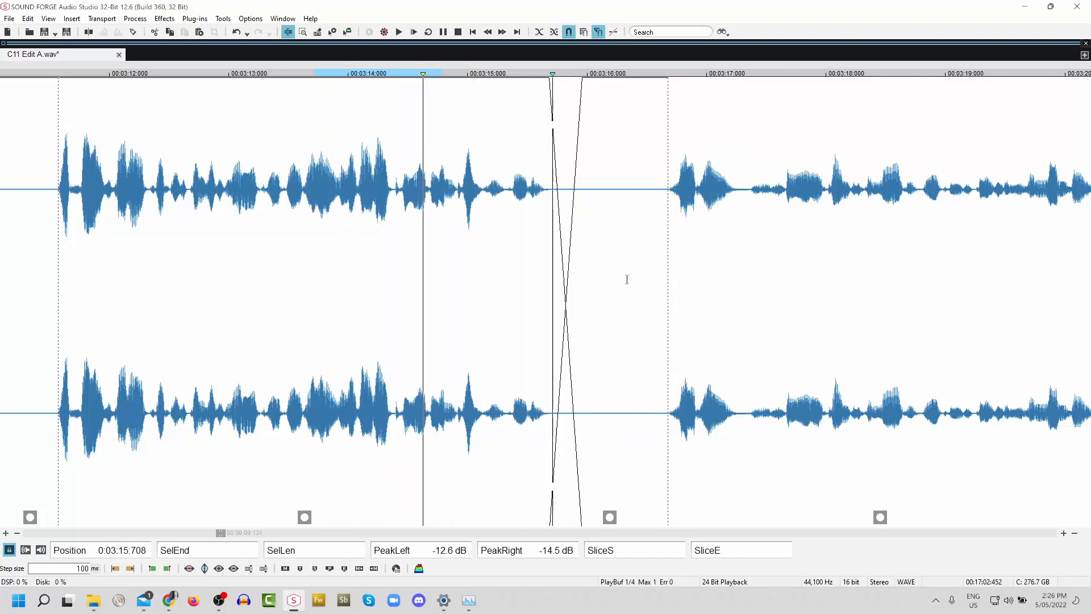
pyautogui.press('space')
# - Audition the tail of the last word and delete the 0.067 s stretch leading into the crossfade, from 3:15.635 to 3:15.703
pyautogui.click(543, 319)
pyautogui.scroll(3, 590, 329)
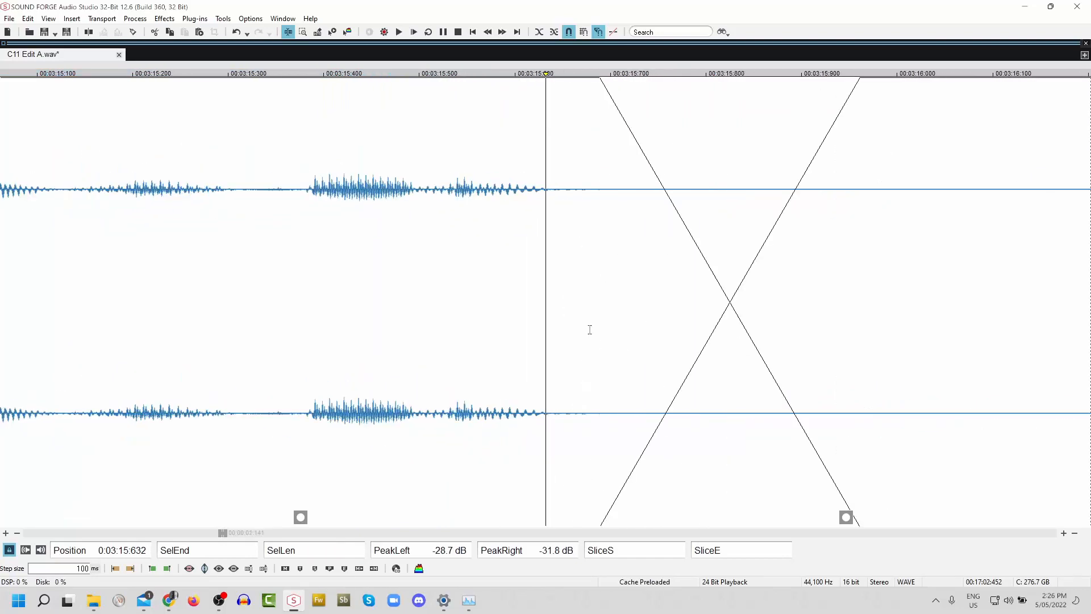
pyautogui.click(561, 188)
pyautogui.press('space')
pyautogui.press('space')
pyautogui.click(553, 188)
pyautogui.press('space')
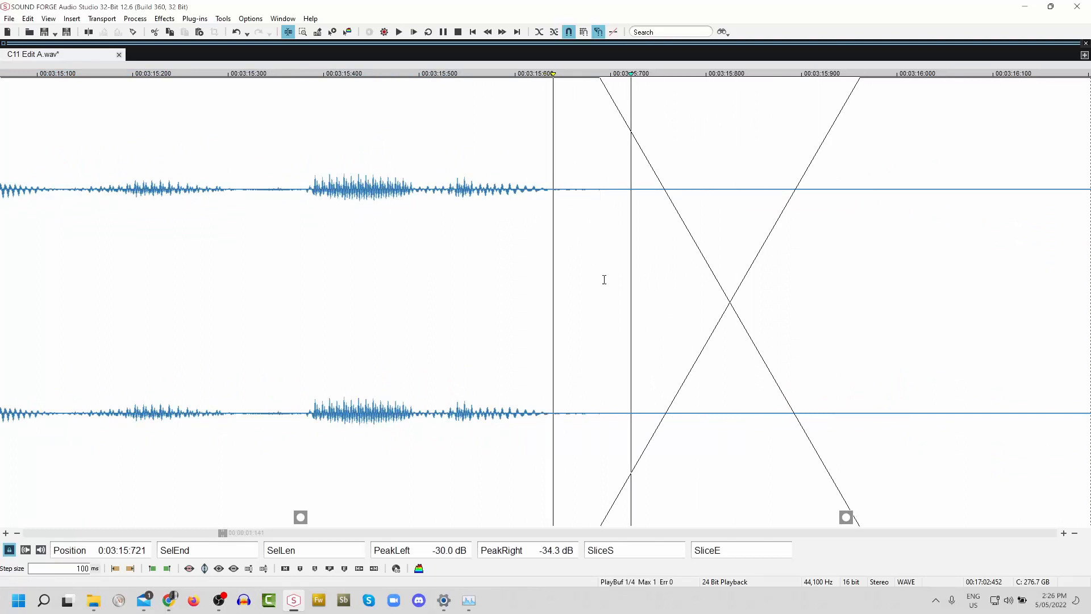
pyautogui.press('space')
pyautogui.press('space')
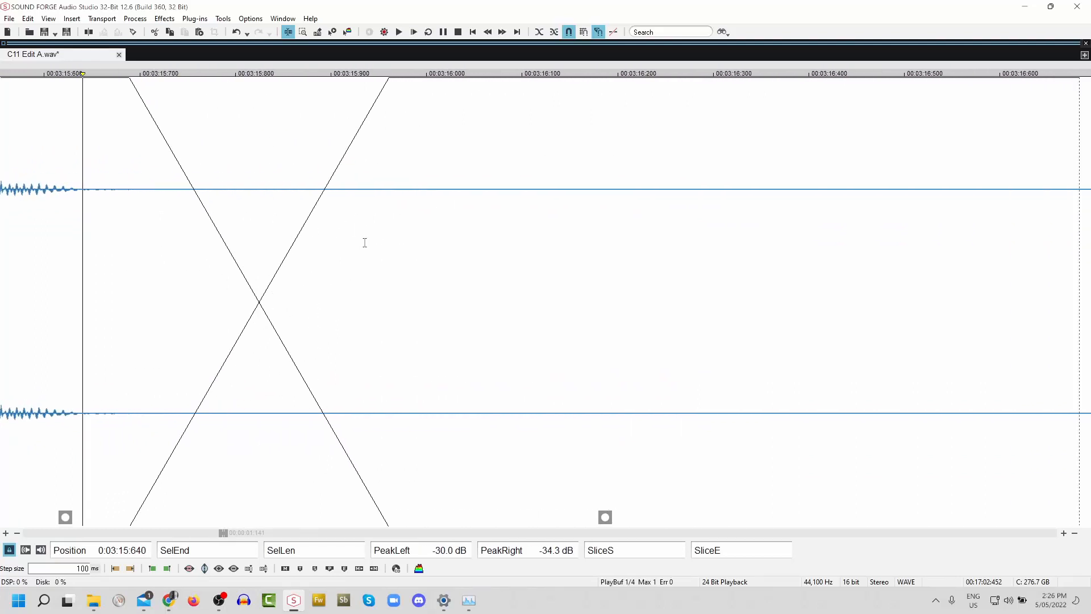
pyautogui.moveTo(78, 201); pyautogui.dragTo(142, 204)
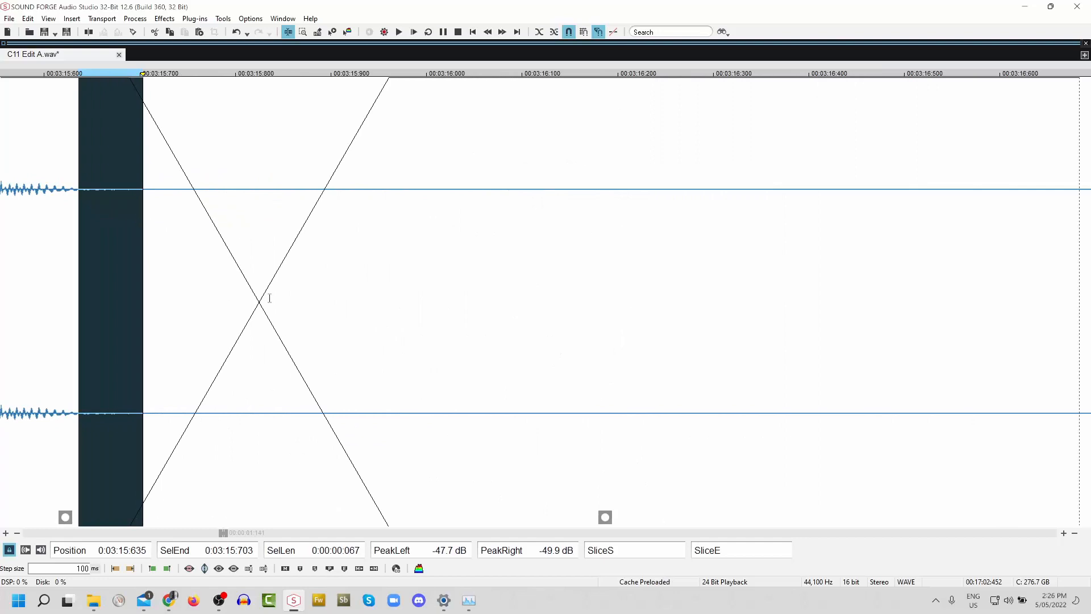
pyautogui.press('Delete')
# - Play the trimmed edit from several points in the preceding phrase to check how it runs into the pause
pyautogui.scroll(-2, 319, 279)
pyautogui.click(211, 170)
pyautogui.press('space')
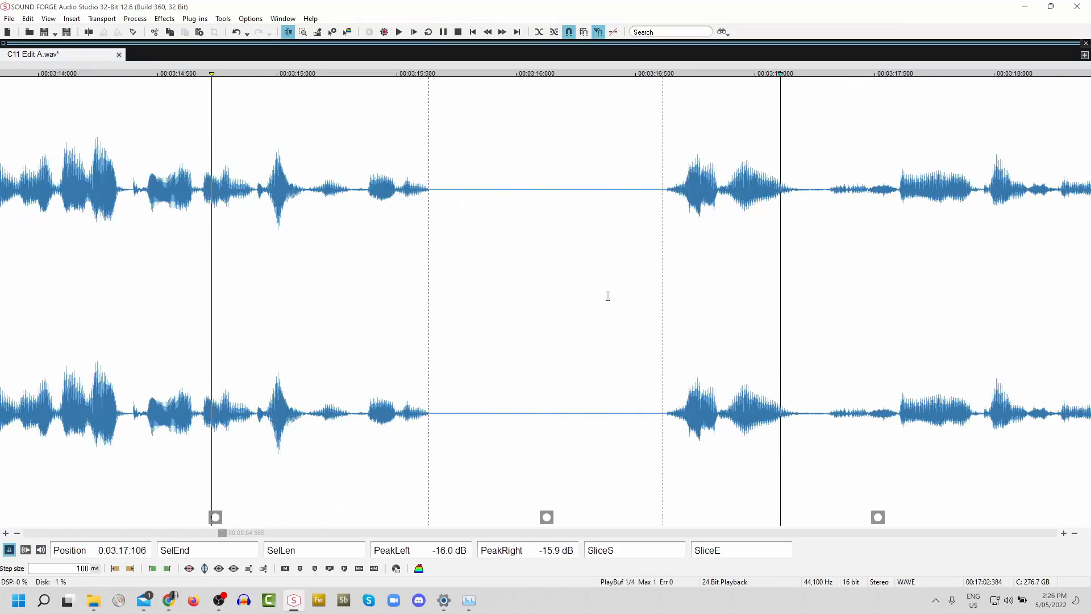
pyautogui.scroll(-2, 607, 297)
pyautogui.click(466, 171)
pyautogui.press('space')
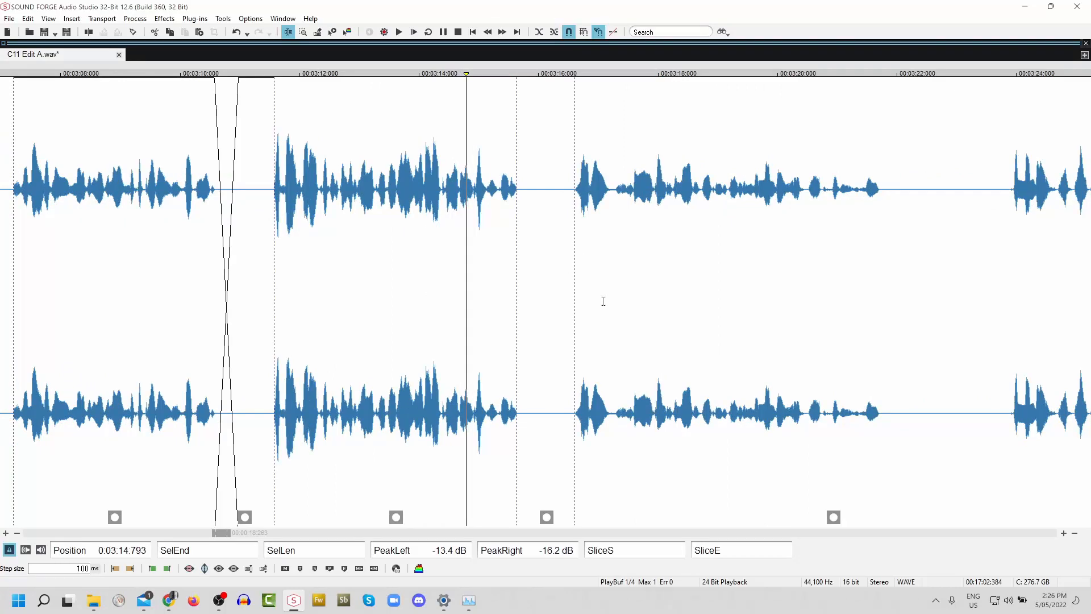
pyautogui.scroll(2, 603, 301)
pyautogui.click(436, 150)
pyautogui.press('space')
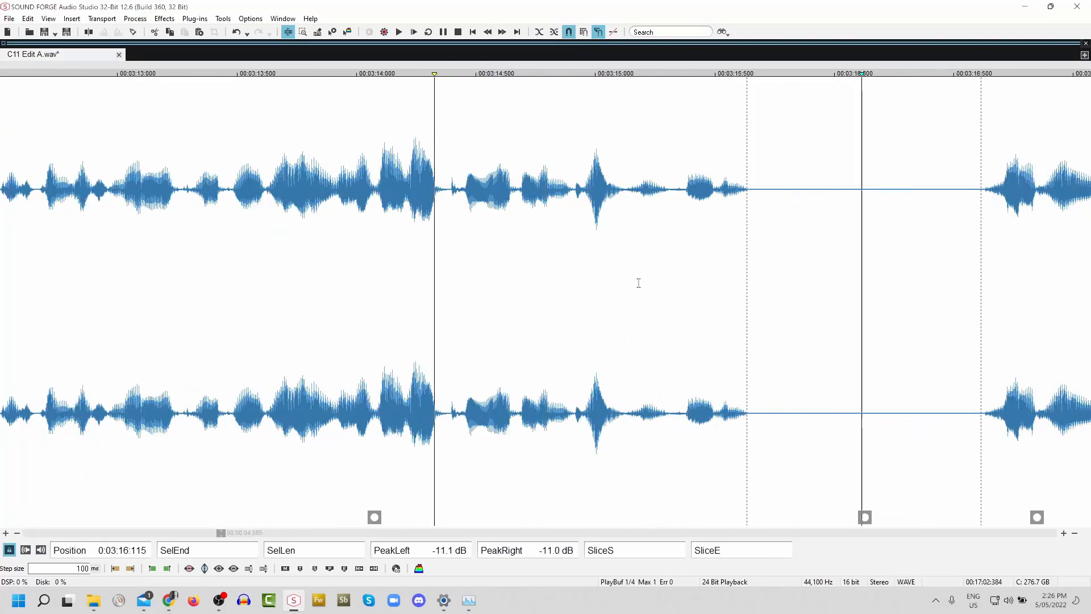
pyautogui.press('space')
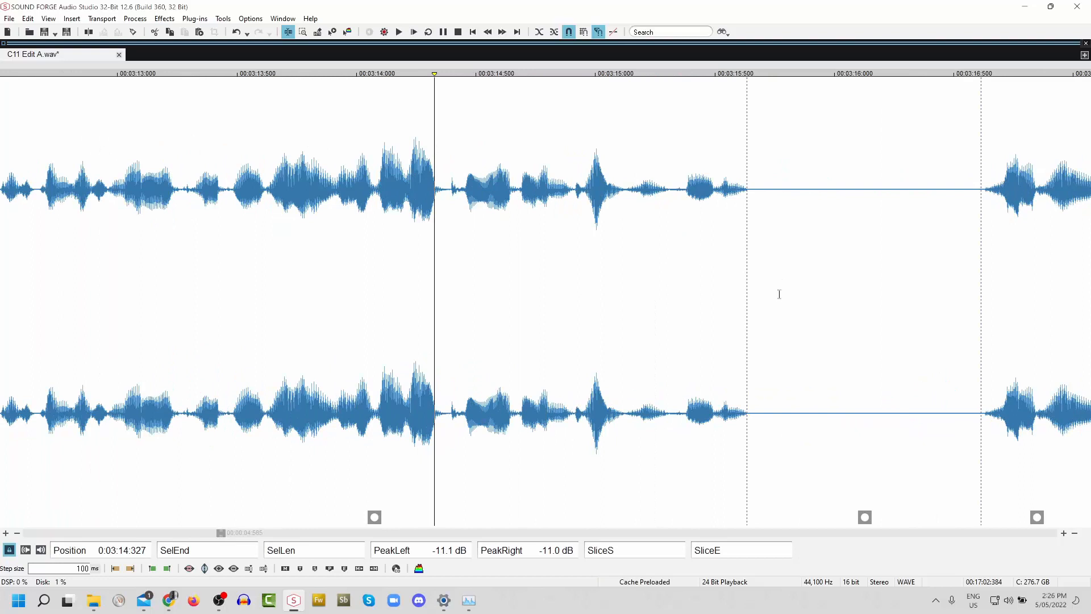
# - Replay the phrase ending from 3:14.479 and again from about 3:14.7, through the pause into the next phrase
pyautogui.click(623, 182)
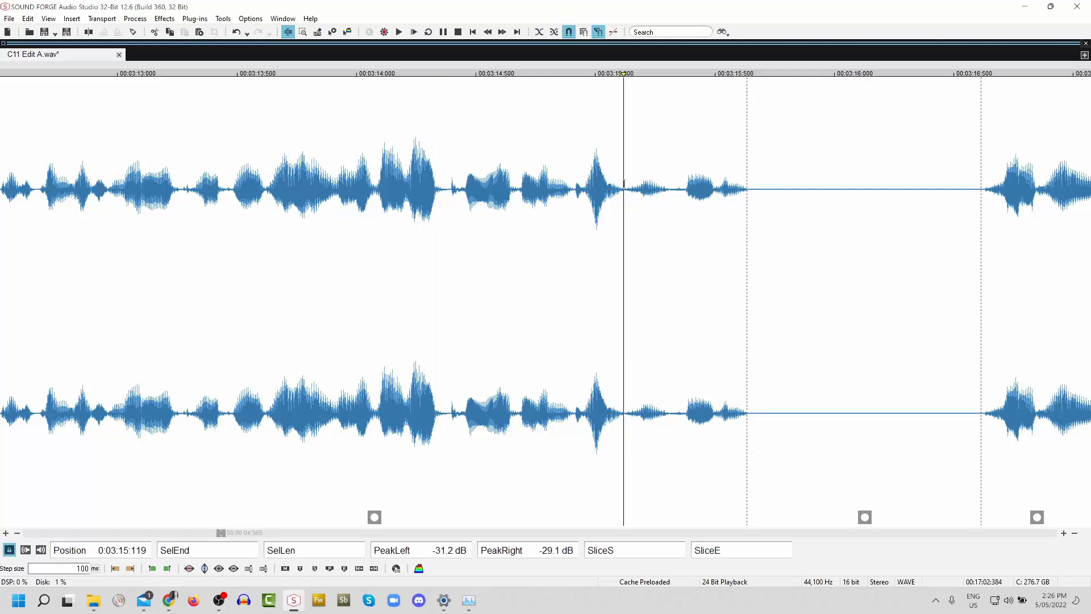
pyautogui.click(471, 170)
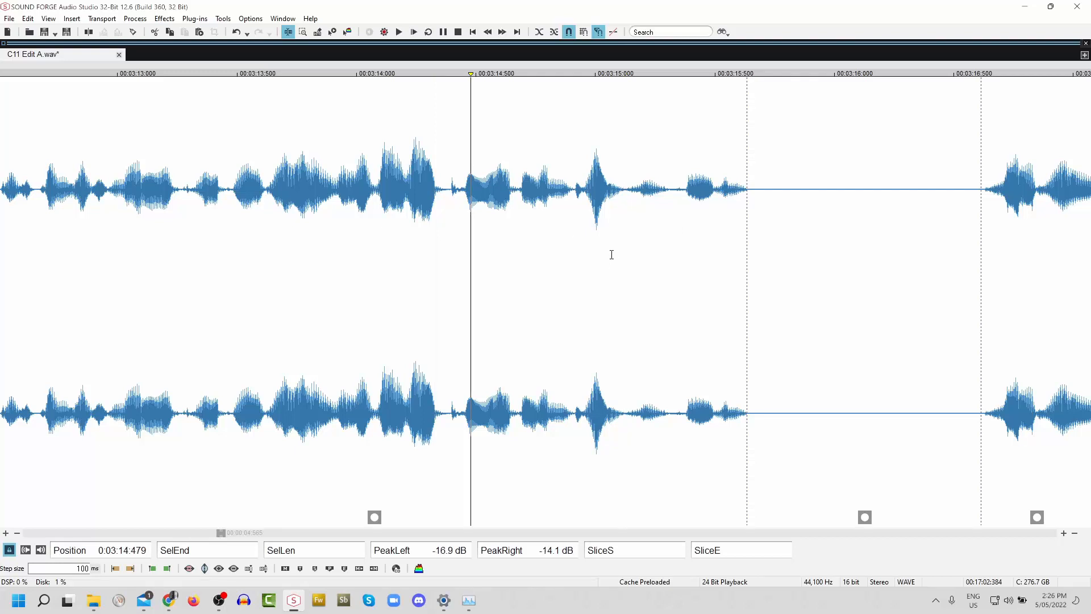
pyautogui.press('space')
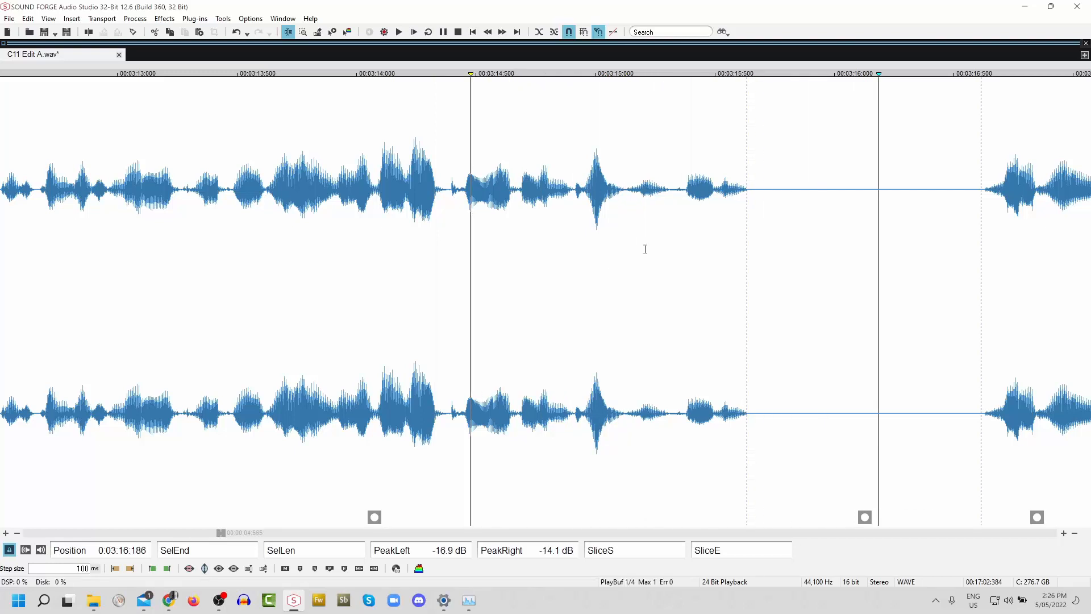
pyautogui.press('space')
pyautogui.scroll(-1, 864, 293)
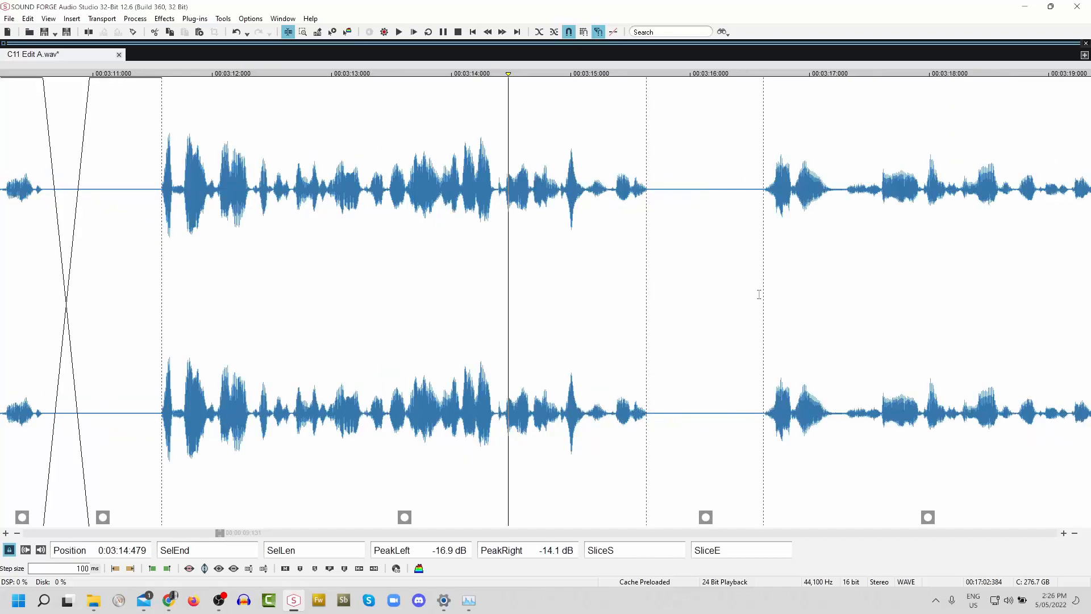
pyautogui.scroll(1, 758, 291)
pyautogui.scroll(-1, 740, 256)
pyautogui.click(538, 156)
pyautogui.press('space')
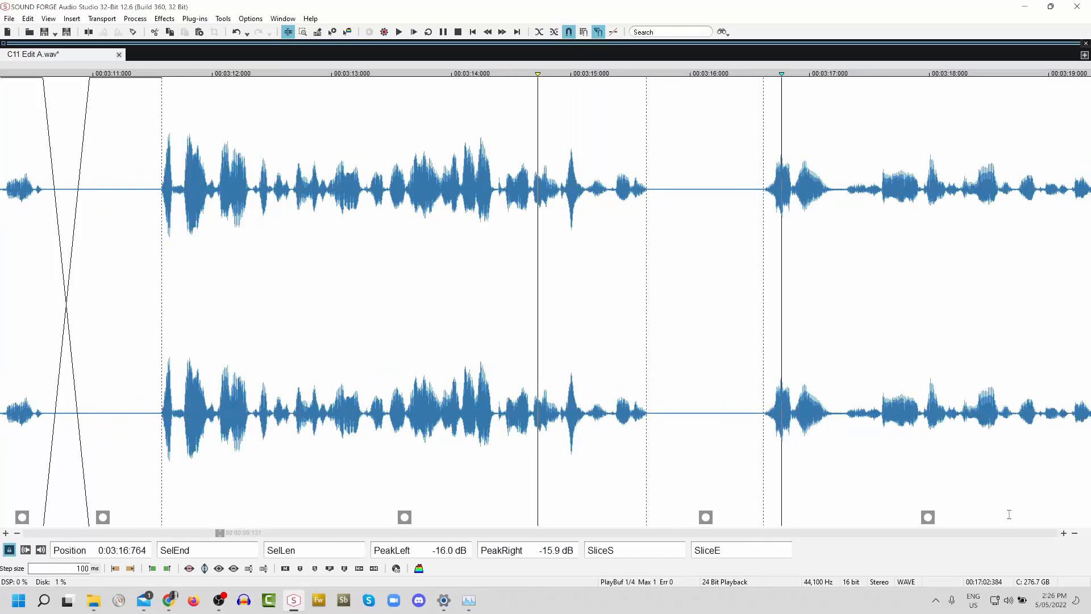
# - Move on to the next long pause and play the phrase before it from 3:19.416
pyautogui.hscroll(9, 658, 259)
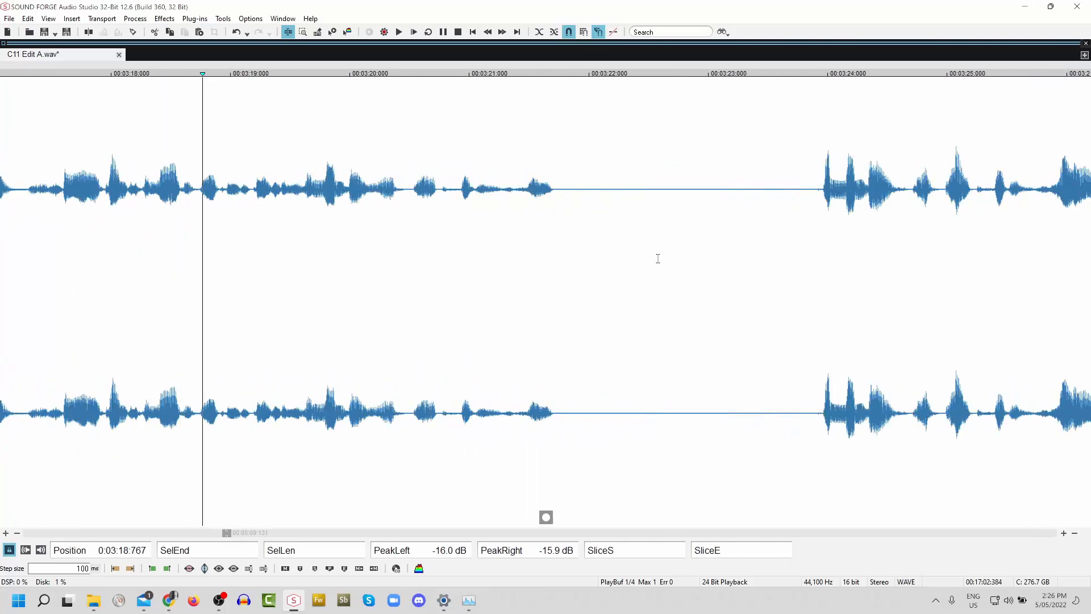
pyautogui.click(813, 184)
pyautogui.click(280, 227)
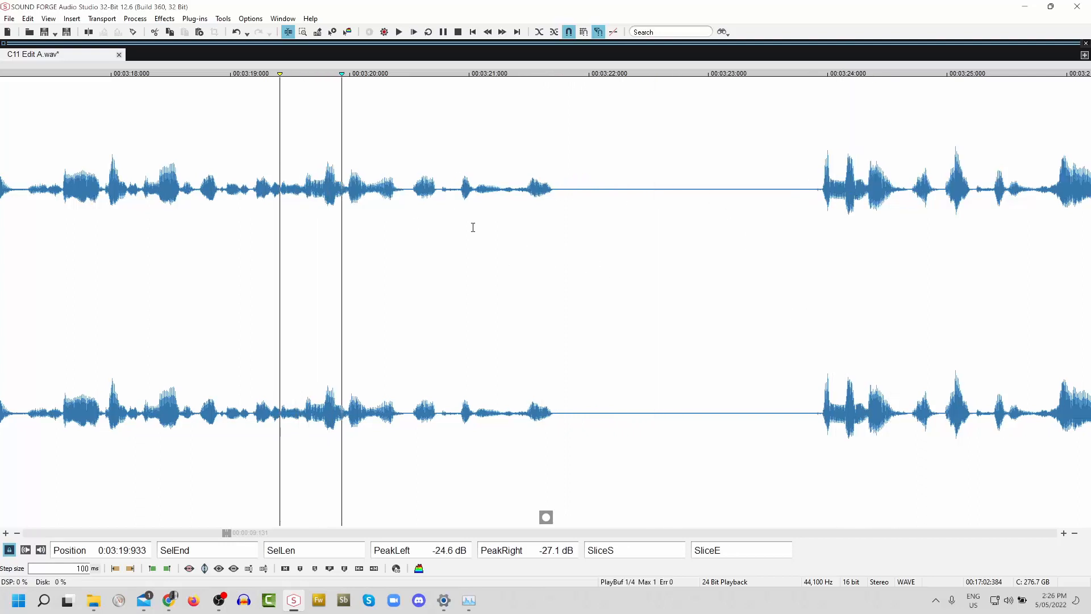
pyautogui.press('space')
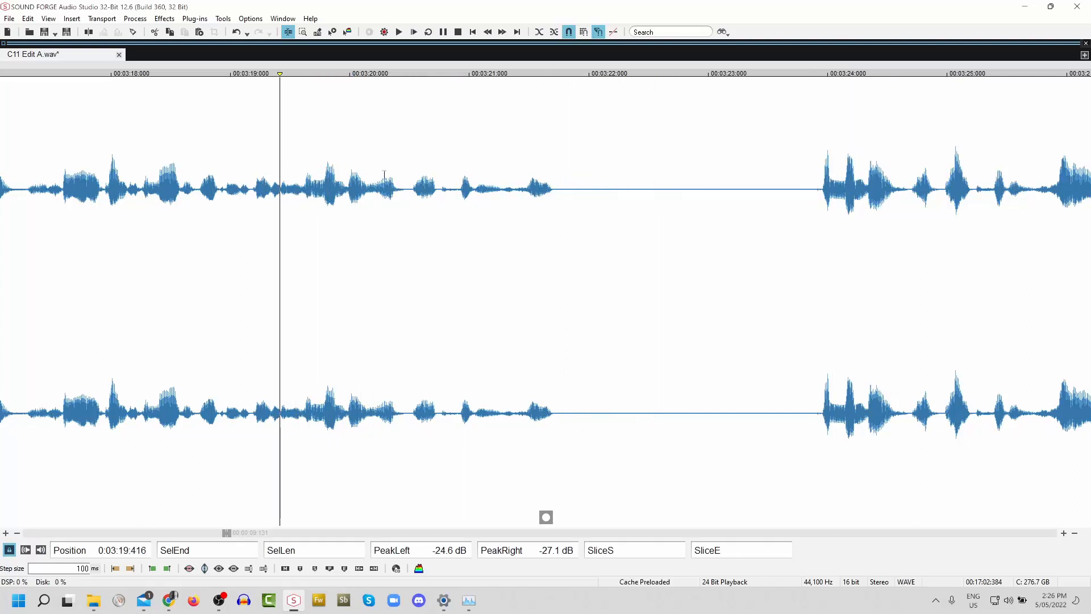
# - Audition the phrases on both sides of the pause and delete the 4.456 s stretch from 3:20.491 to 3:24.947
pyautogui.click(347, 185)
pyautogui.press('space')
pyautogui.click(407, 219)
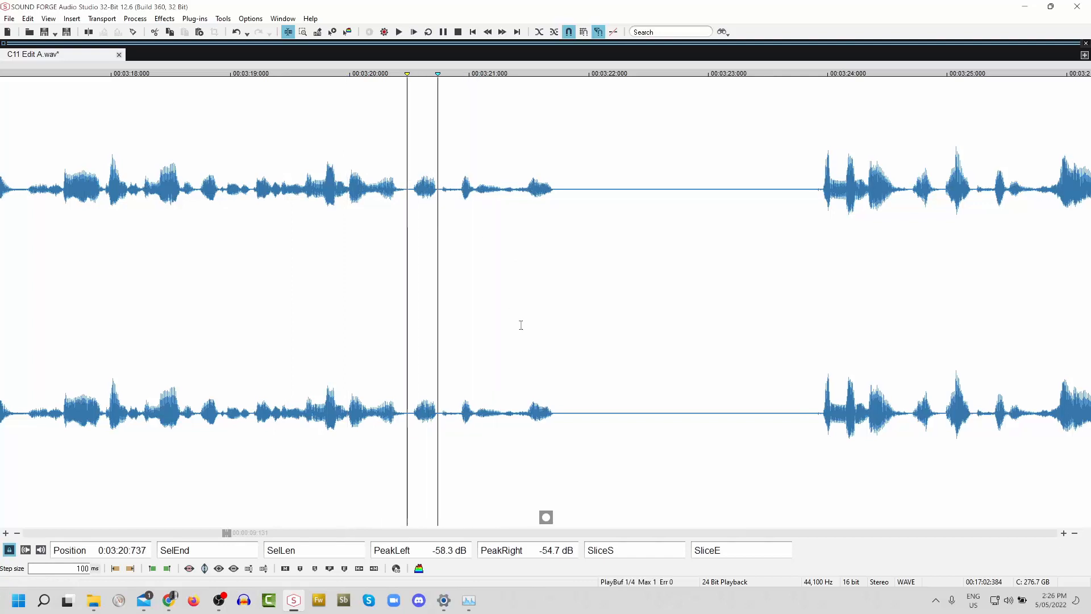
pyautogui.press('space')
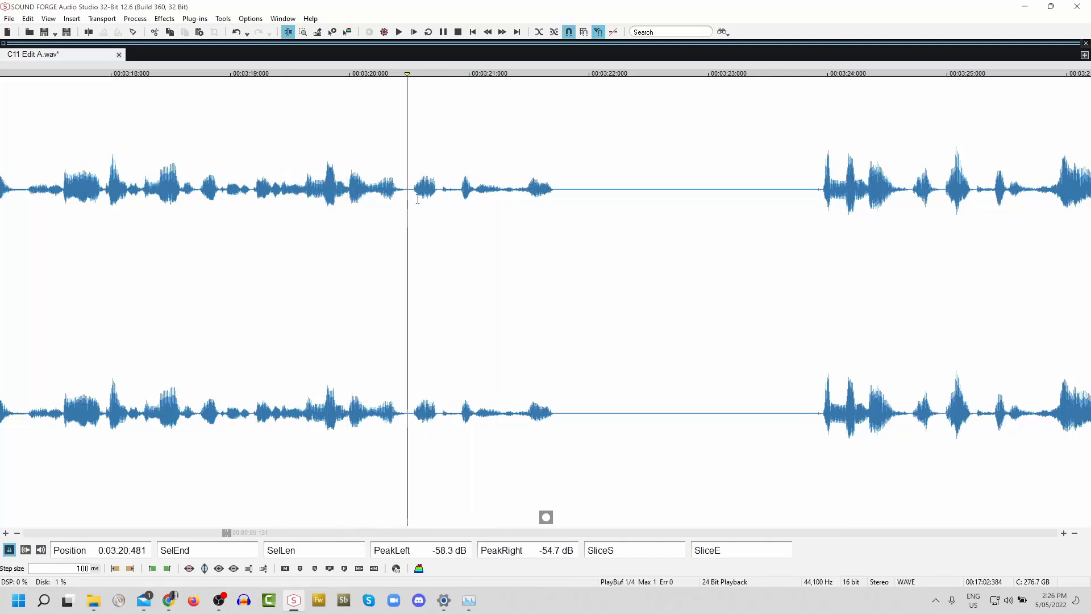
pyautogui.click(777, 172)
pyautogui.press('space')
pyautogui.press('space')
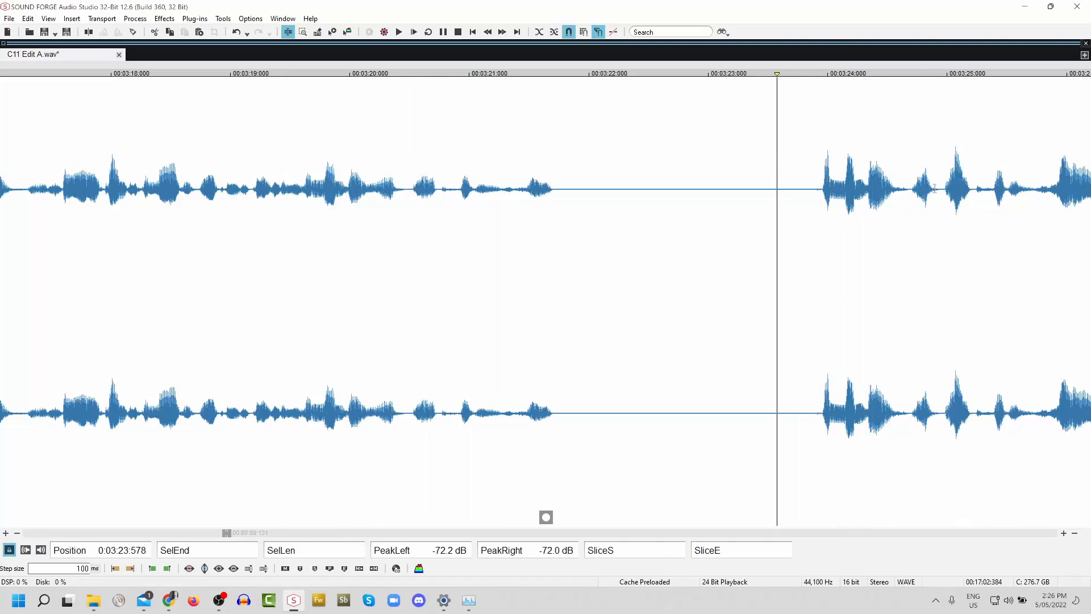
pyautogui.moveTo(942, 190); pyautogui.dragTo(408, 369)
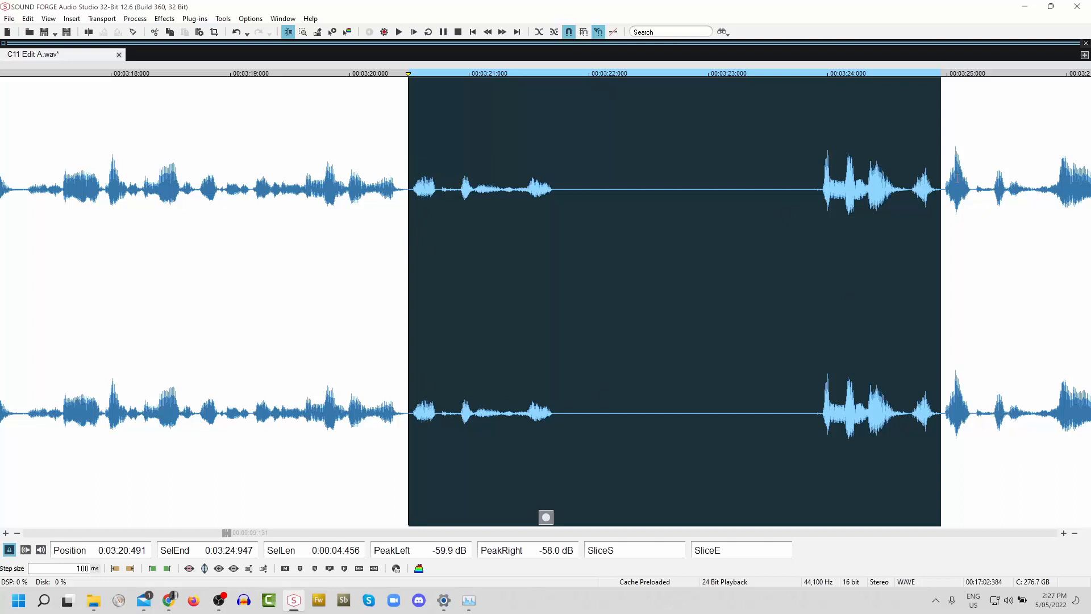
pyautogui.press('Delete')
# - Play across the new join and lower the volume of the word from 3:20.491 to 3:20.771 to 80%
pyautogui.click(185, 157)
pyautogui.press('space')
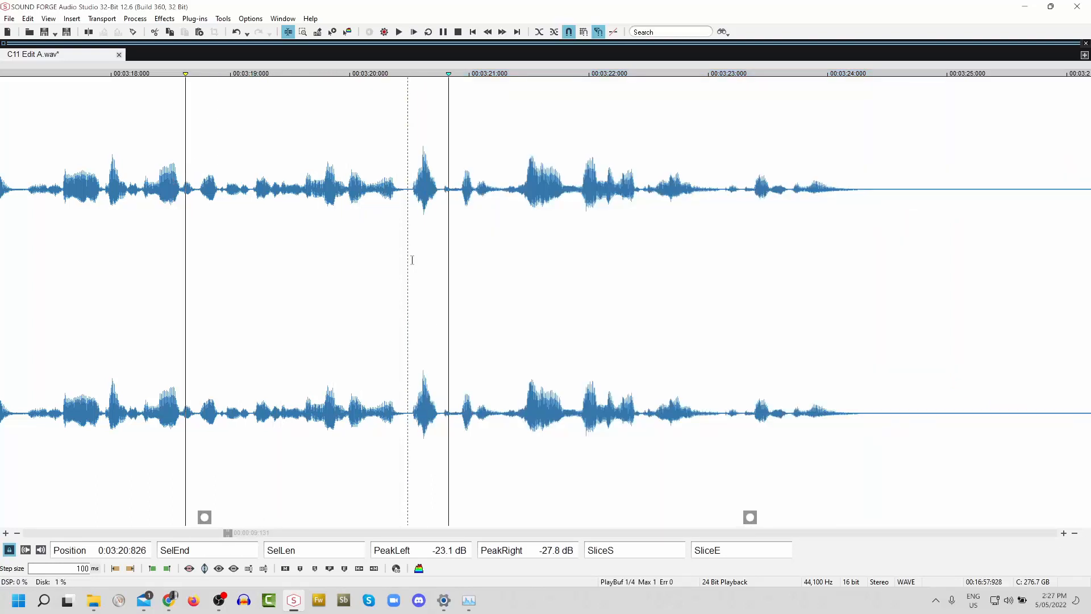
pyautogui.press('space')
pyautogui.moveTo(441, 188); pyautogui.dragTo(407, 188)
pyautogui.click(145, 20)
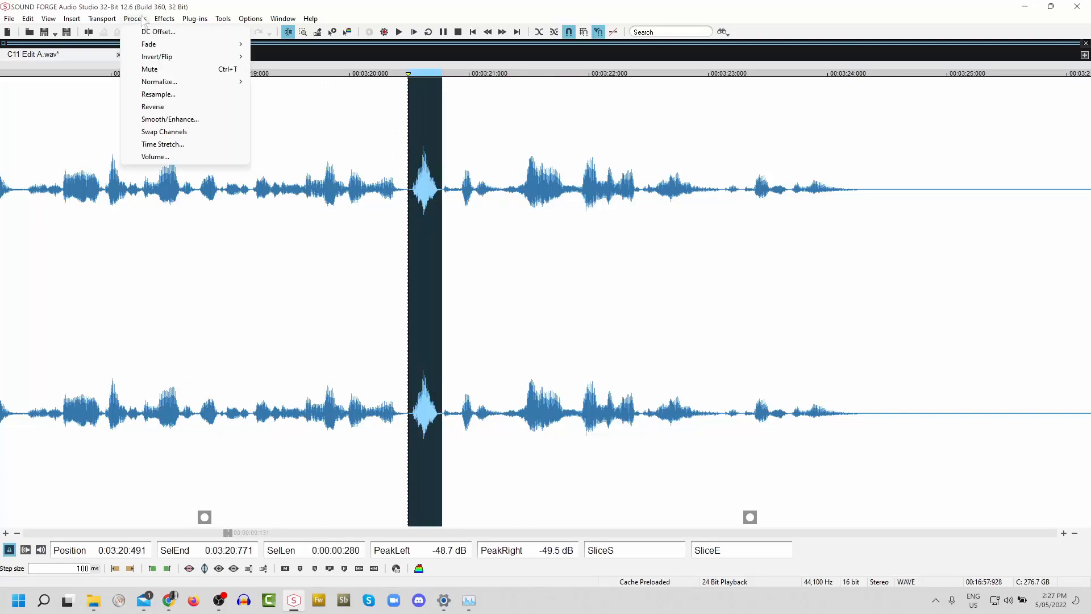
pyautogui.click(149, 157)
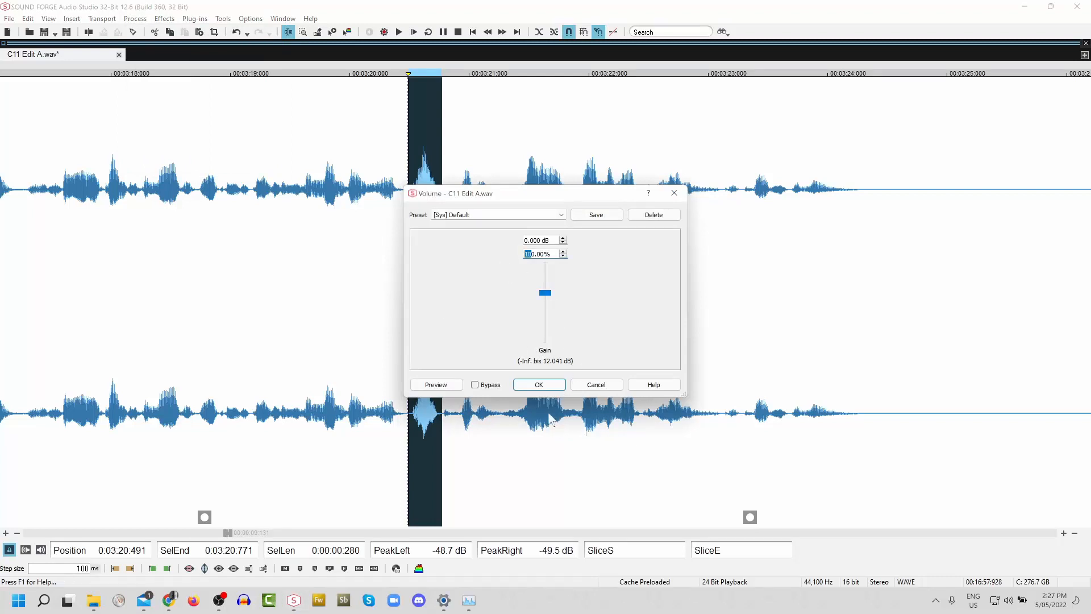
pyautogui.write('8')
pyautogui.click(561, 384)
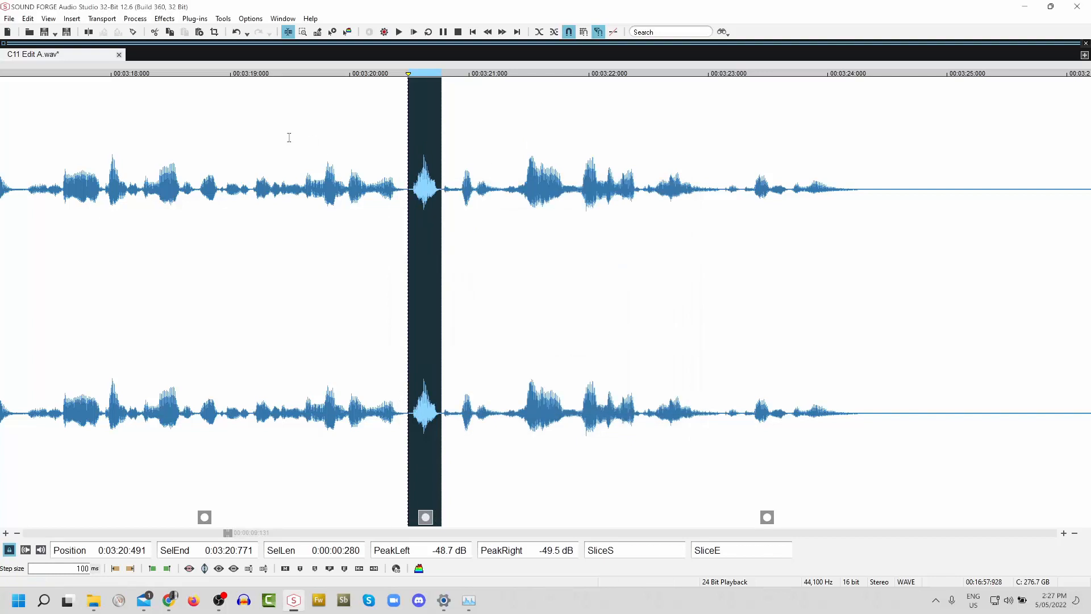
# - Play the adjusted word from about 3:18.9 into the next long pause, and sample the phrase that follows it
pyautogui.click(221, 139)
pyautogui.press('space')
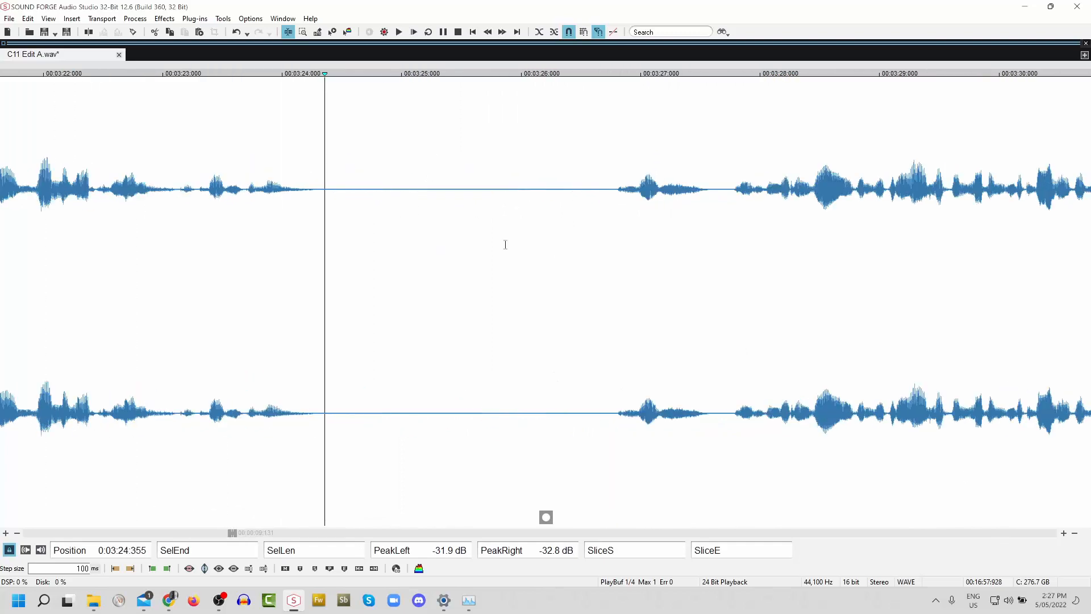
pyautogui.click(615, 321)
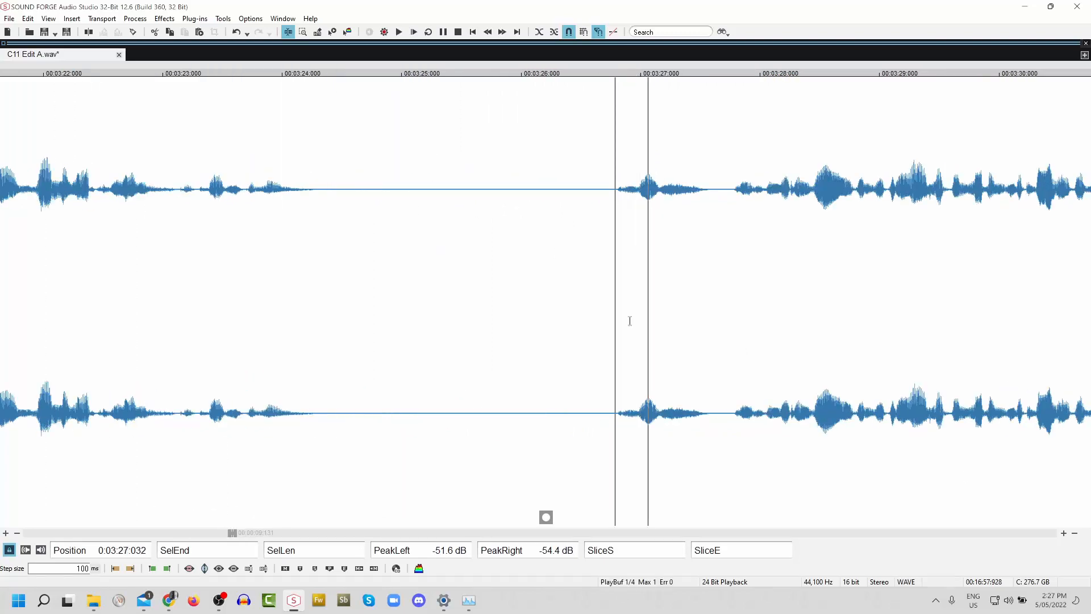
# - Slice the 0.504 s of silence from 3:24.274 to 3:24.779 and crossfade its start over about 0.17 s
pyautogui.click(317, 183)
pyautogui.scroll(1, 365, 200)
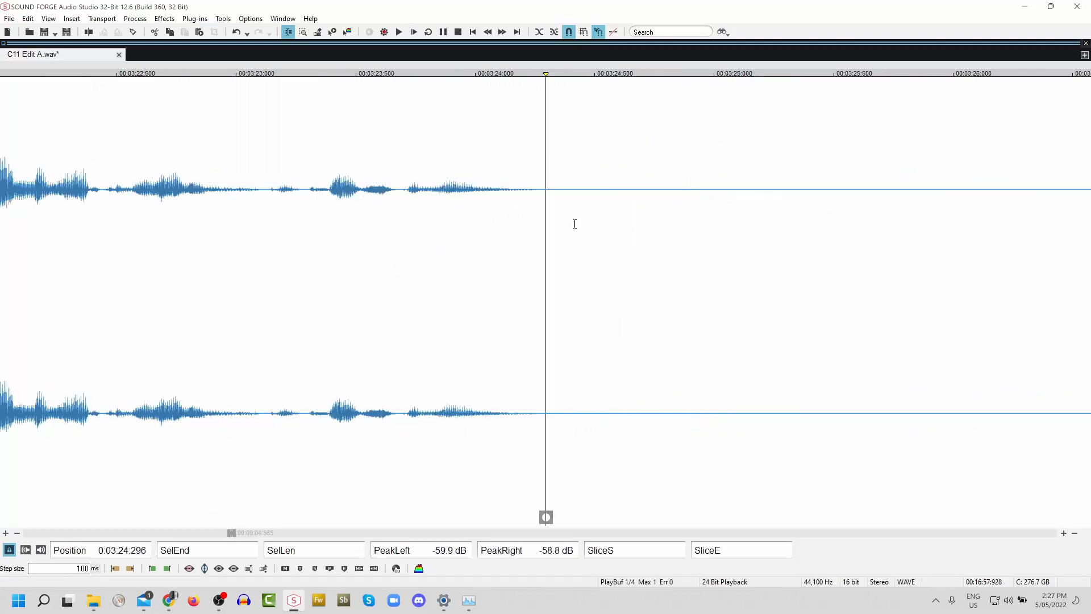
pyautogui.moveTo(540, 193); pyautogui.dragTo(662, 219)
pyautogui.press('s')
pyautogui.moveTo(548, 85); pyautogui.dragTo(590, 90)
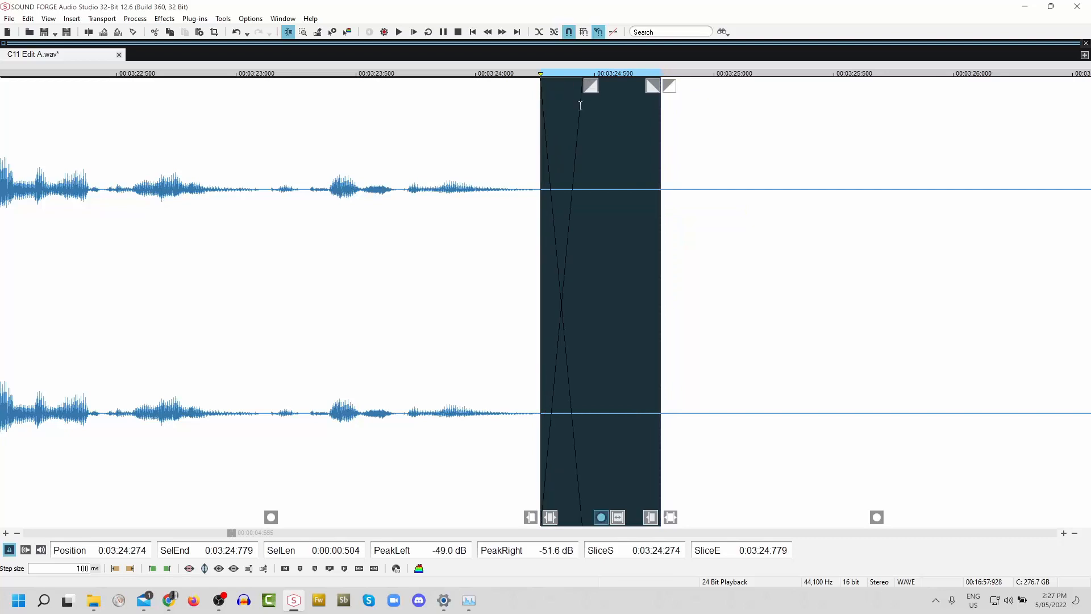
pyautogui.click(423, 221)
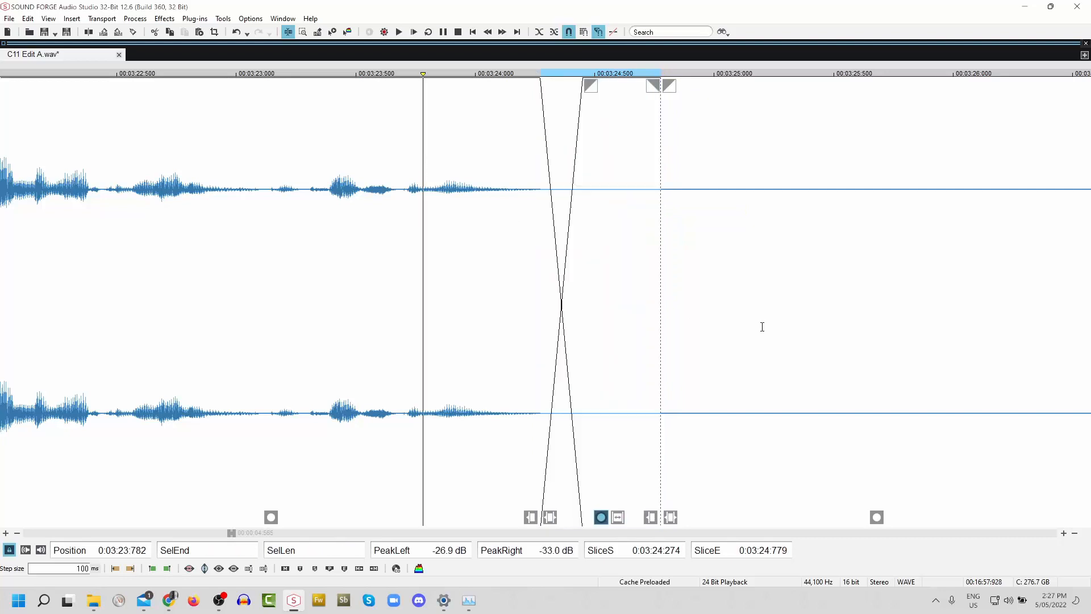
# - Delete the 2.014 s of silence between the slice and the next phrase, from 3:24.779 to 3:26.793
pyautogui.scroll(-1, 762, 327)
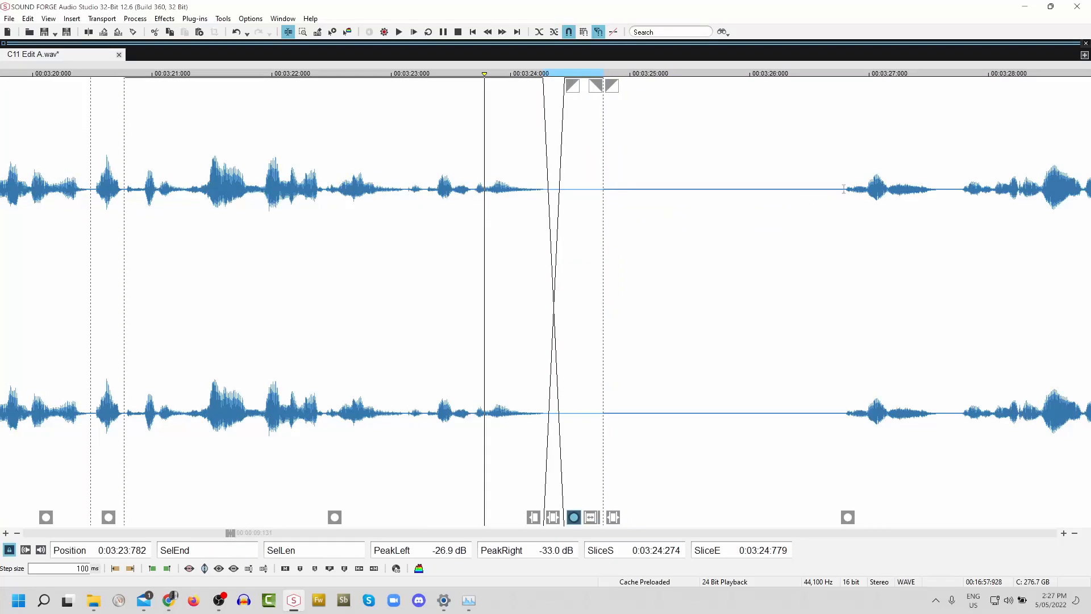
pyautogui.moveTo(844, 190); pyautogui.dragTo(603, 239)
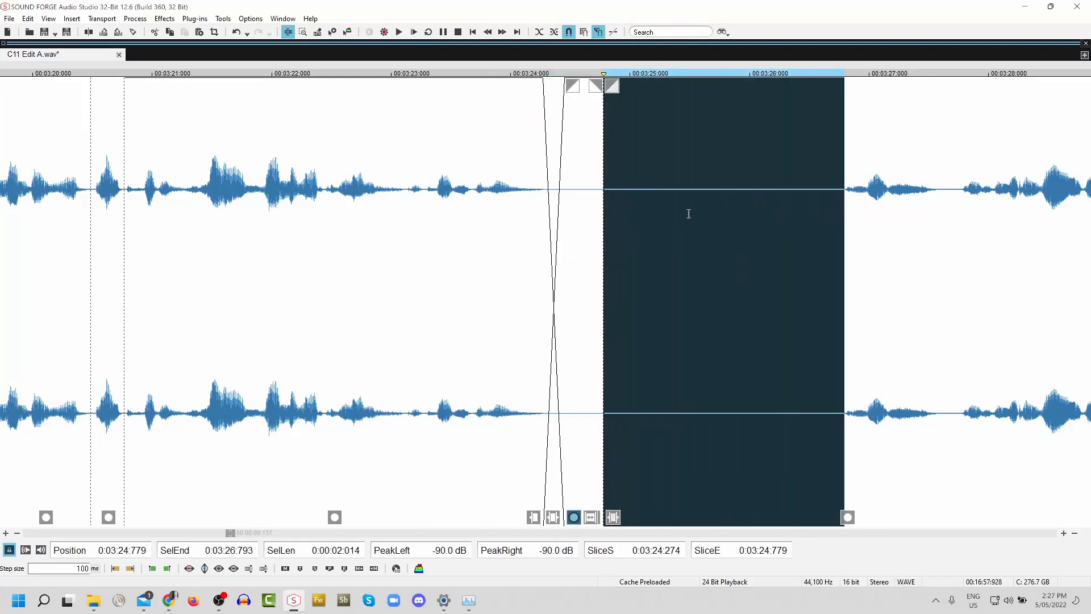
pyautogui.press('Delete')
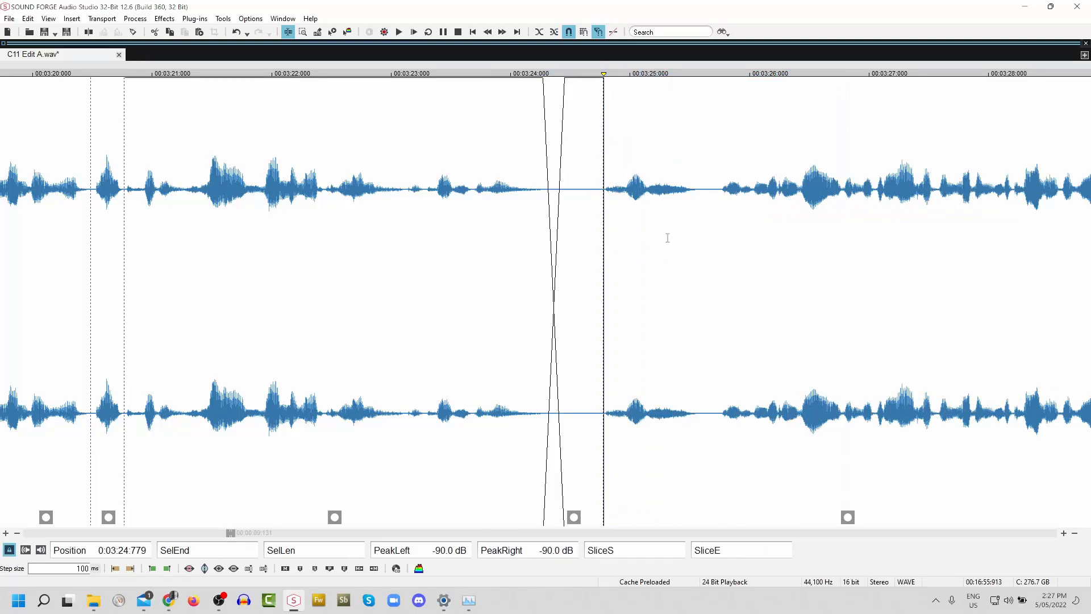
# - Play the shortened pause from 3:22.902 through the following phrases, and replay the passage from about 3:28.0
pyautogui.click(380, 178)
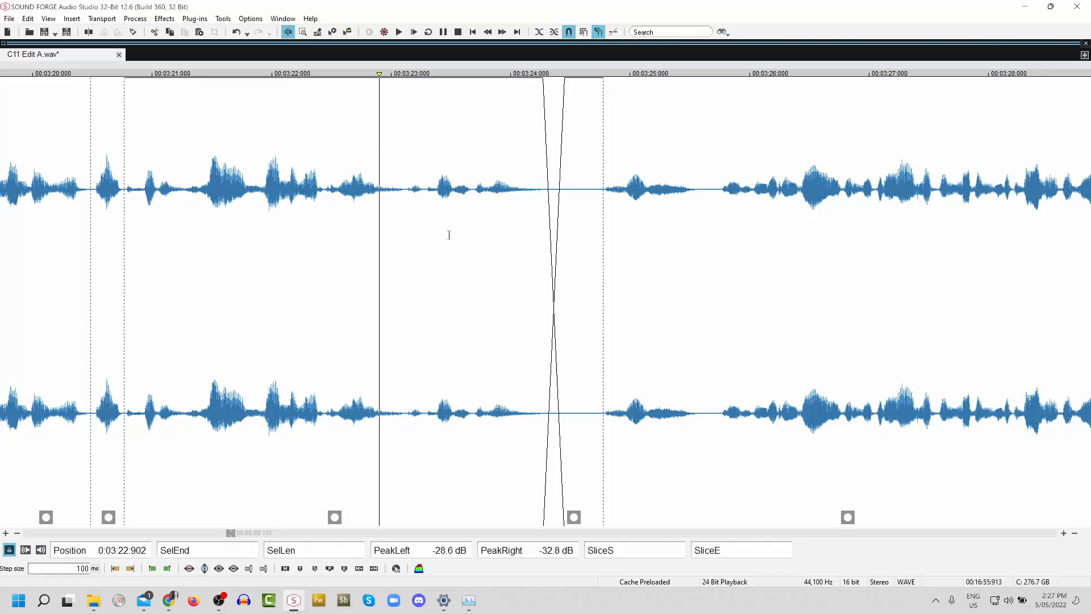
pyautogui.press('space')
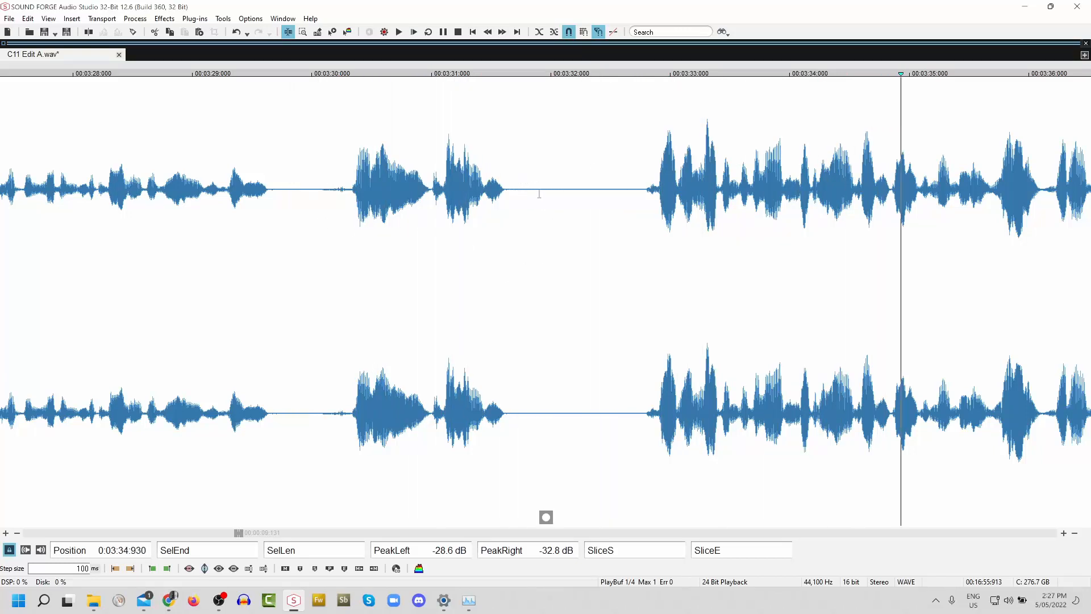
pyautogui.click(80, 155)
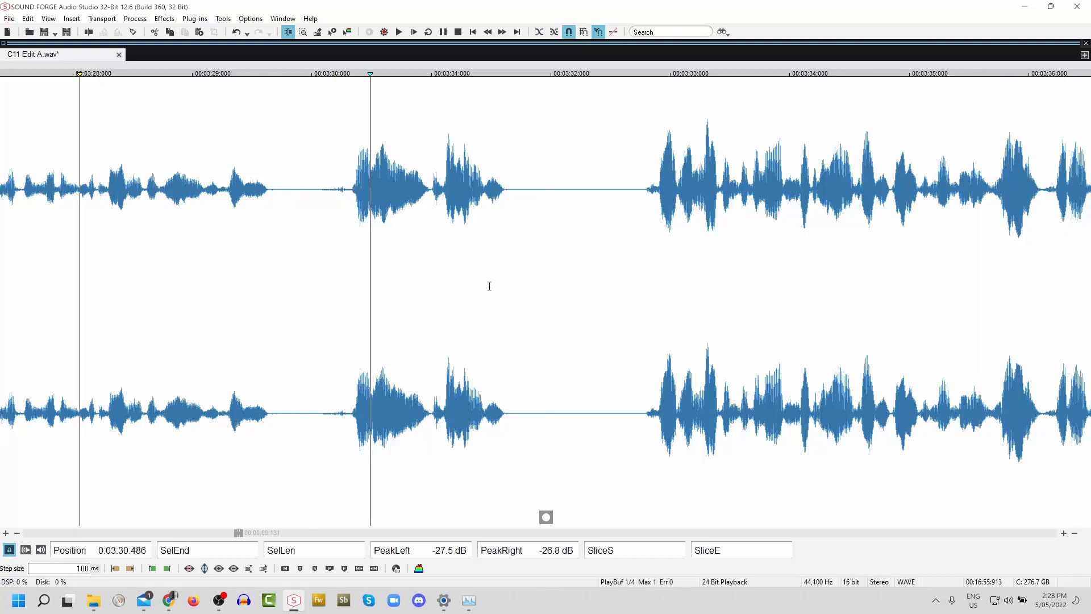
# - Switch to a new Chrome window and open Book One, Chapter XI of The War of the Worlds on Project Gutenberg Australia
pyautogui.rightClick(168, 594)
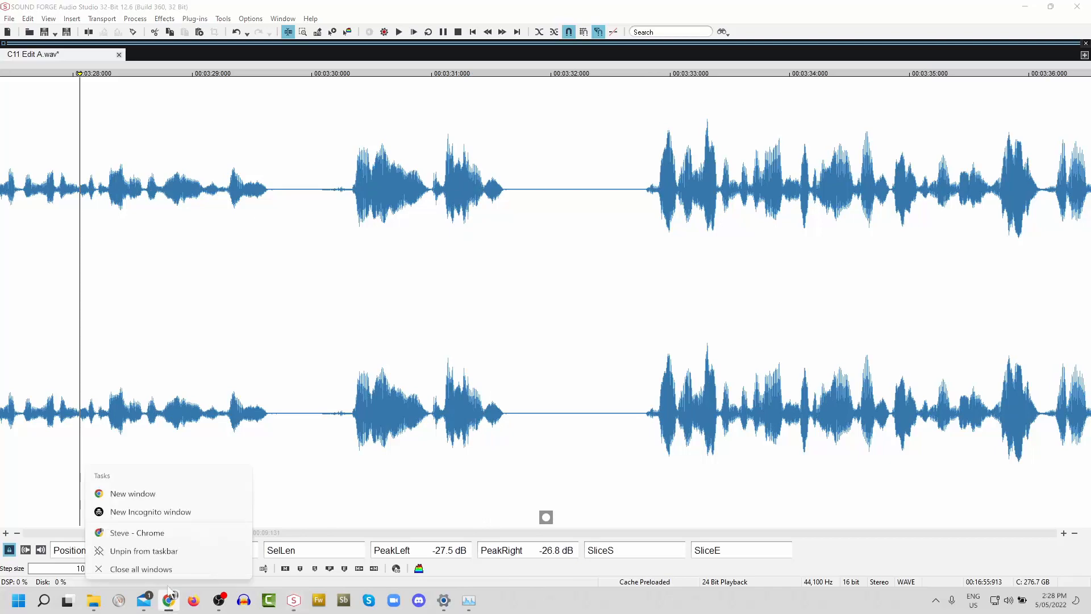
pyautogui.click(156, 493)
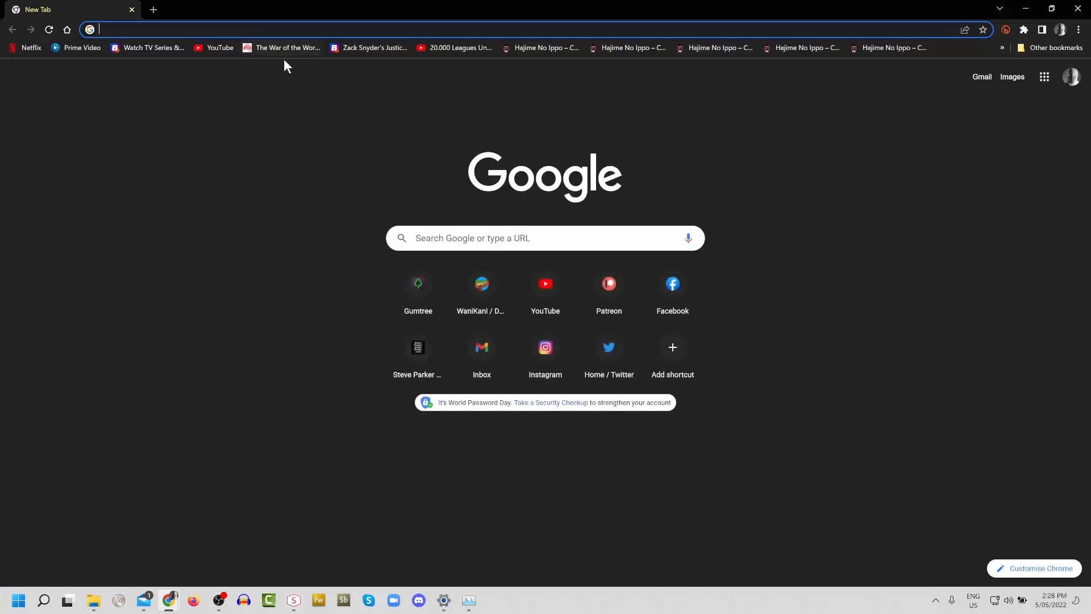
pyautogui.click(285, 47)
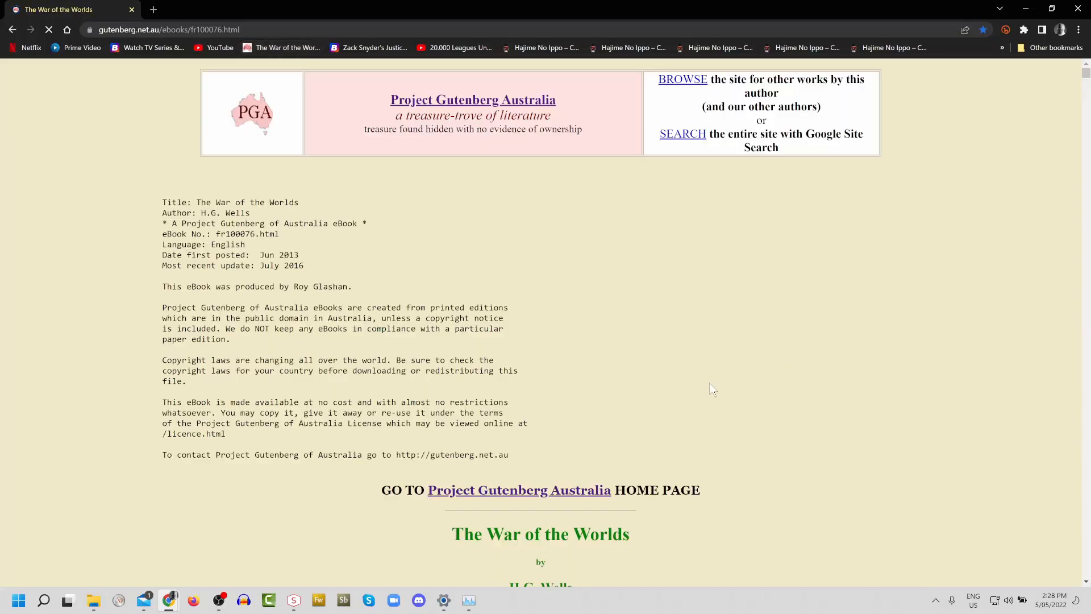
pyautogui.scroll(-10, 713, 390)
pyautogui.scroll(8, 741, 367)
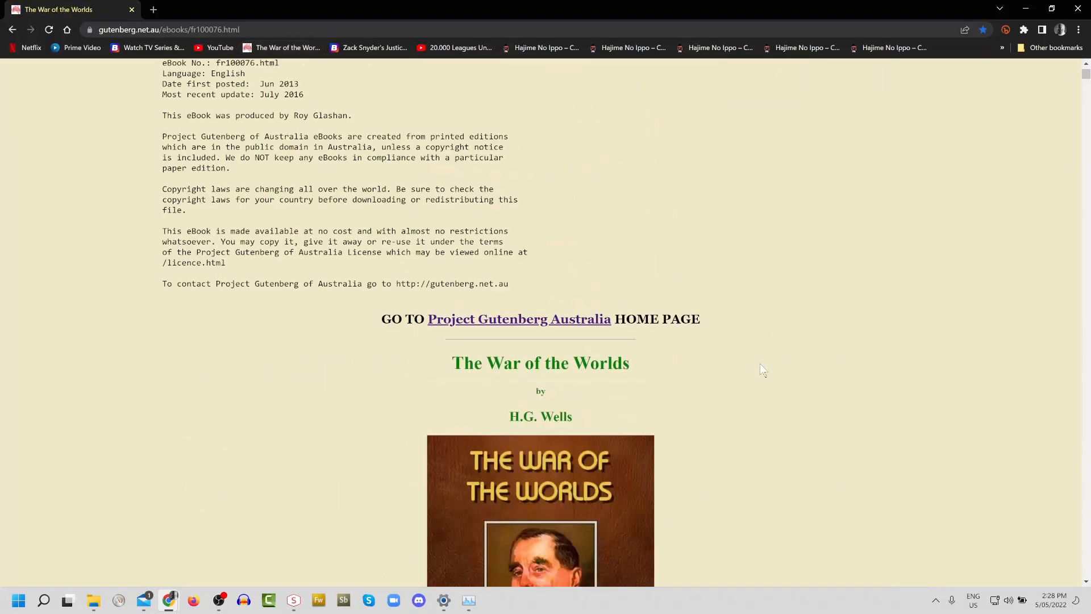
pyautogui.scroll(-6, 759, 363)
pyautogui.scroll(-1, 832, 325)
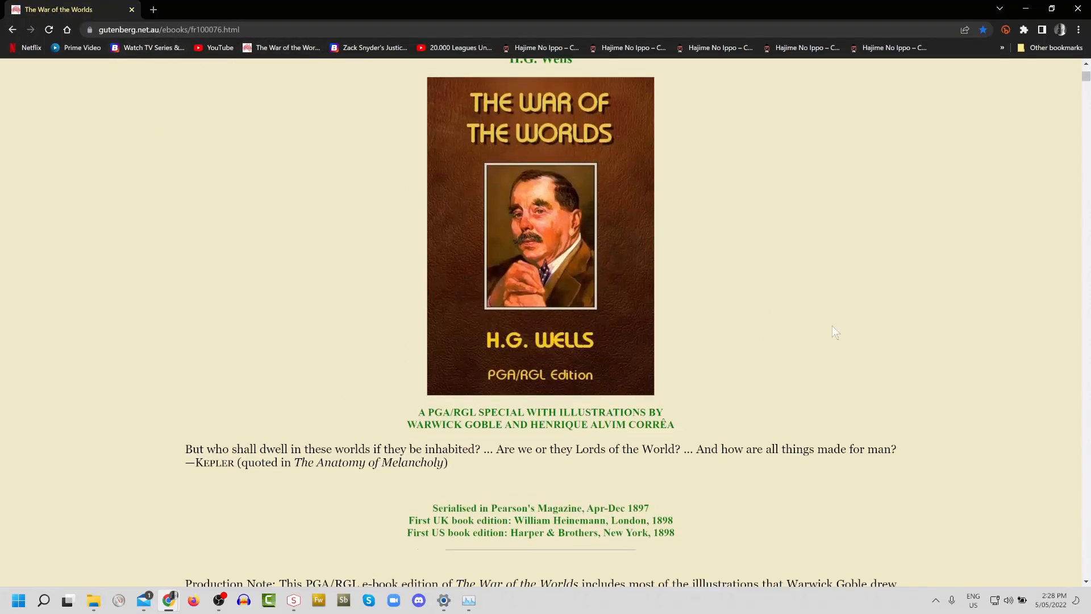
pyautogui.scroll(-8, 832, 326)
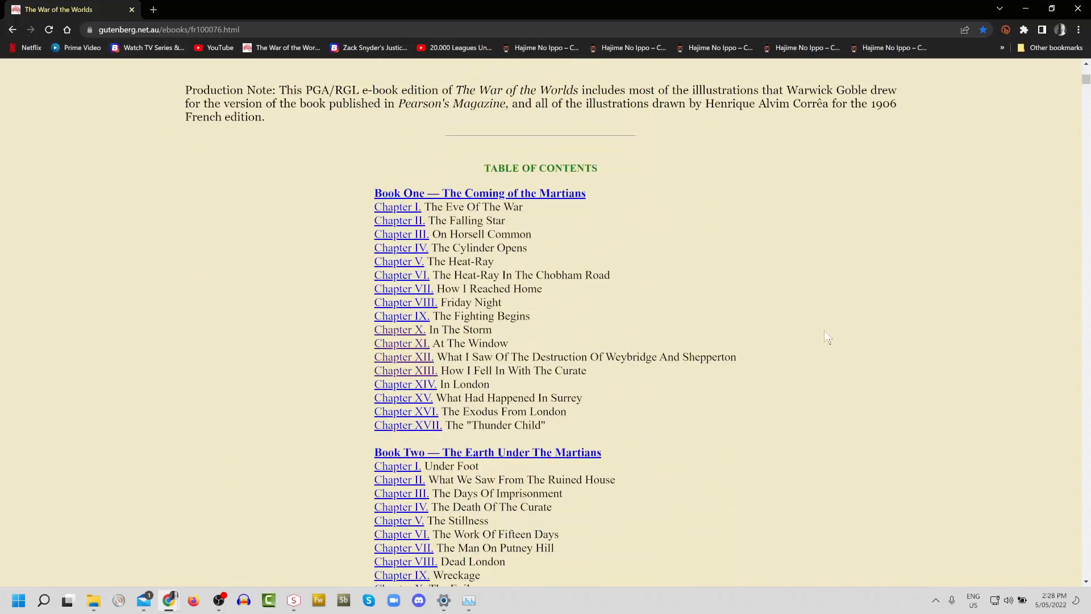
pyautogui.click(408, 344)
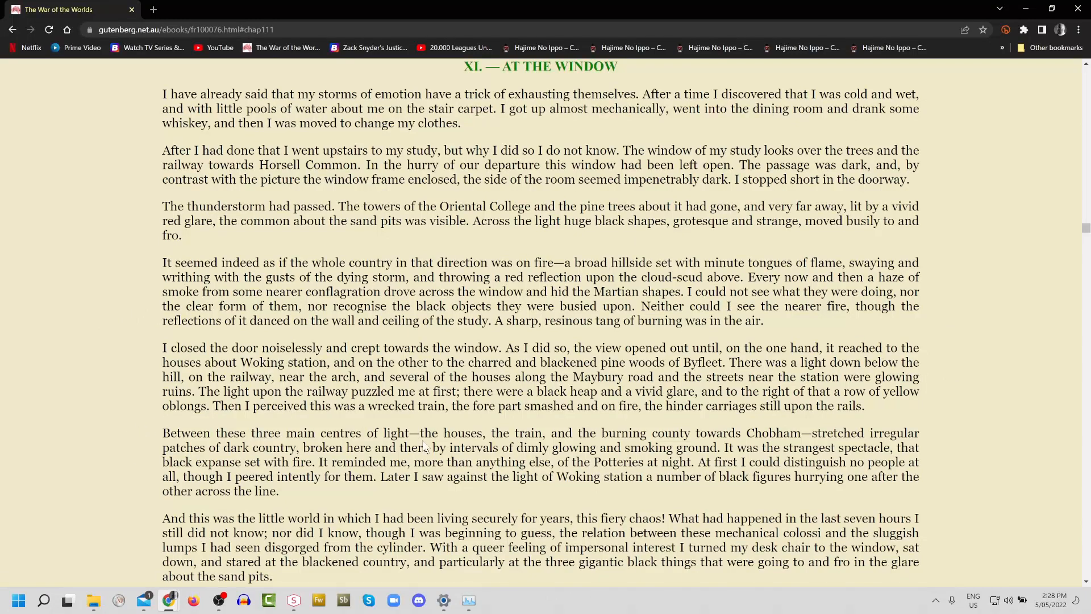
# - Find the paragraph beginning "And this was the little world" and highlight it through "about the sand pits" to check its phrasing
pyautogui.scroll(-2, 456, 443)
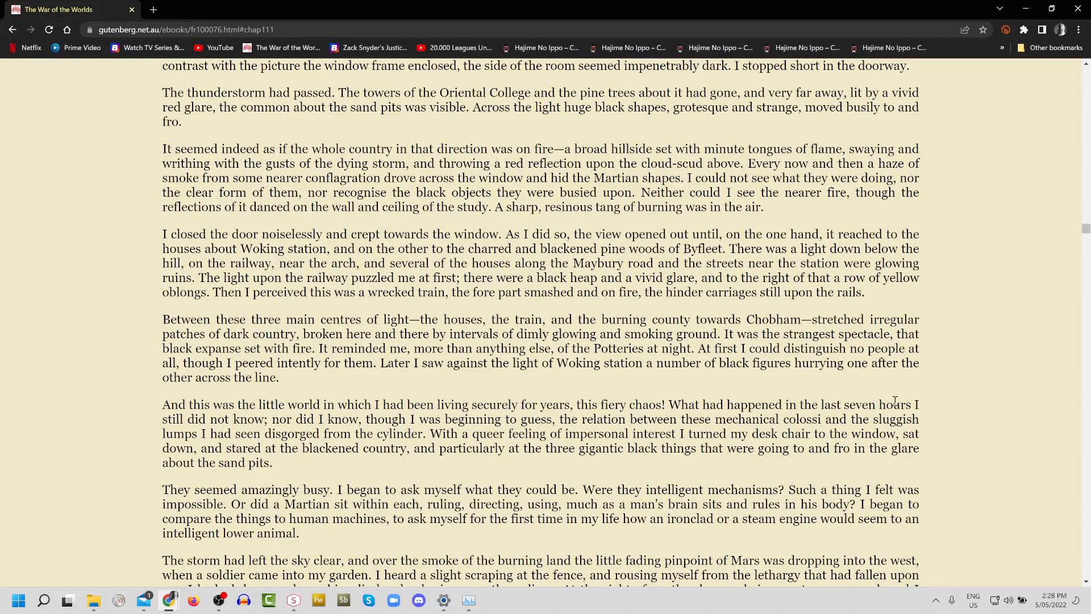
pyautogui.scroll(-1, 500, 358)
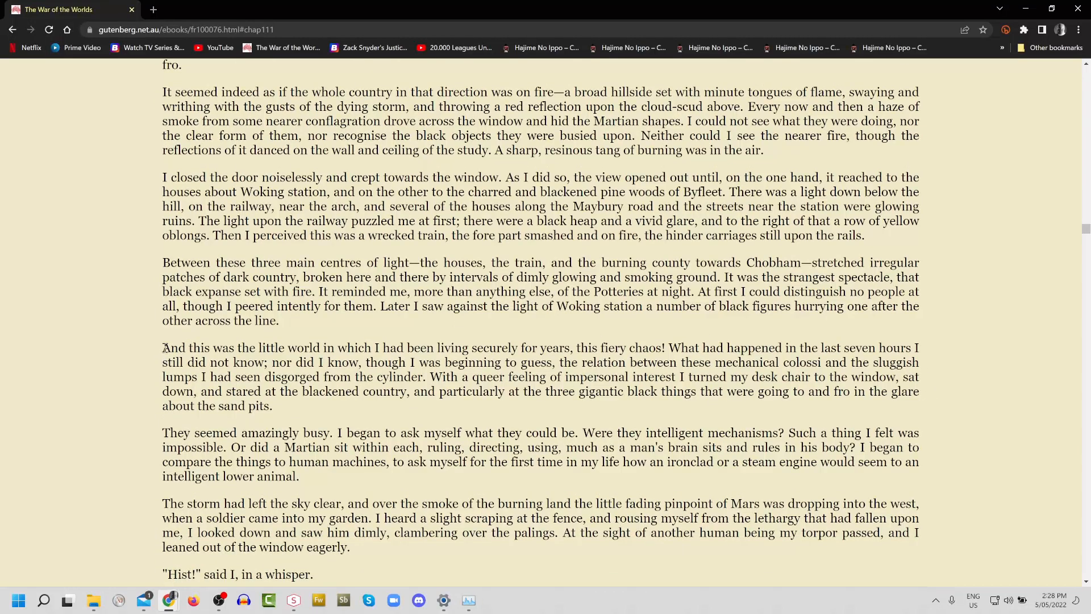
pyautogui.moveTo(164, 348); pyautogui.dragTo(186, 349)
pyautogui.click(940, 408)
pyautogui.moveTo(166, 348); pyautogui.dragTo(284, 411)
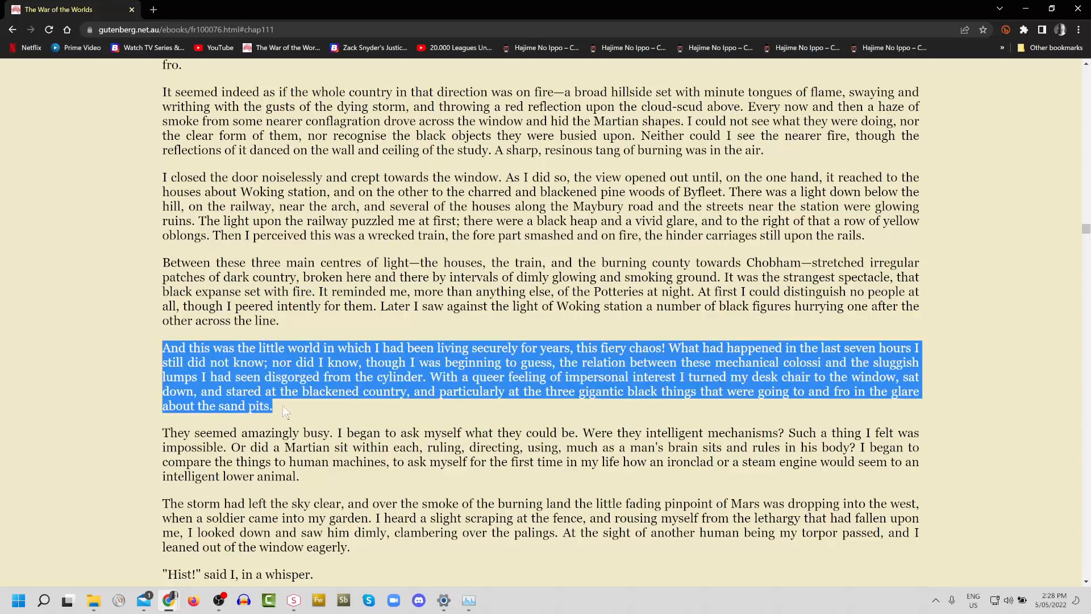
pyautogui.click(956, 364)
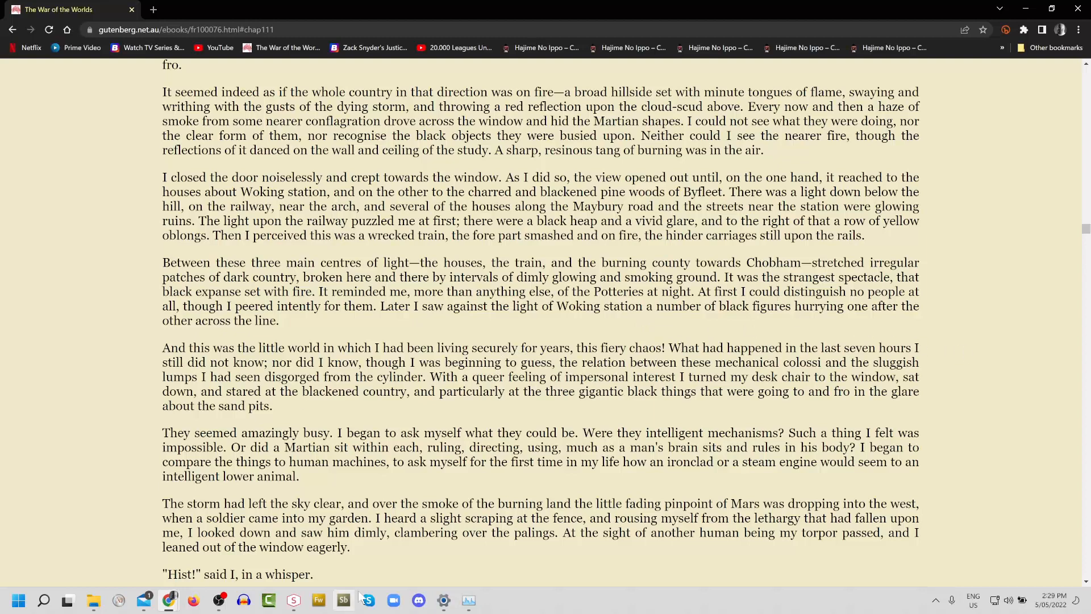
# - Switch back to Sound Forge and play the phrase from about 3:27.8 into the pause before "this fiery chaos"
pyautogui.click(293, 600)
pyautogui.click(86, 176)
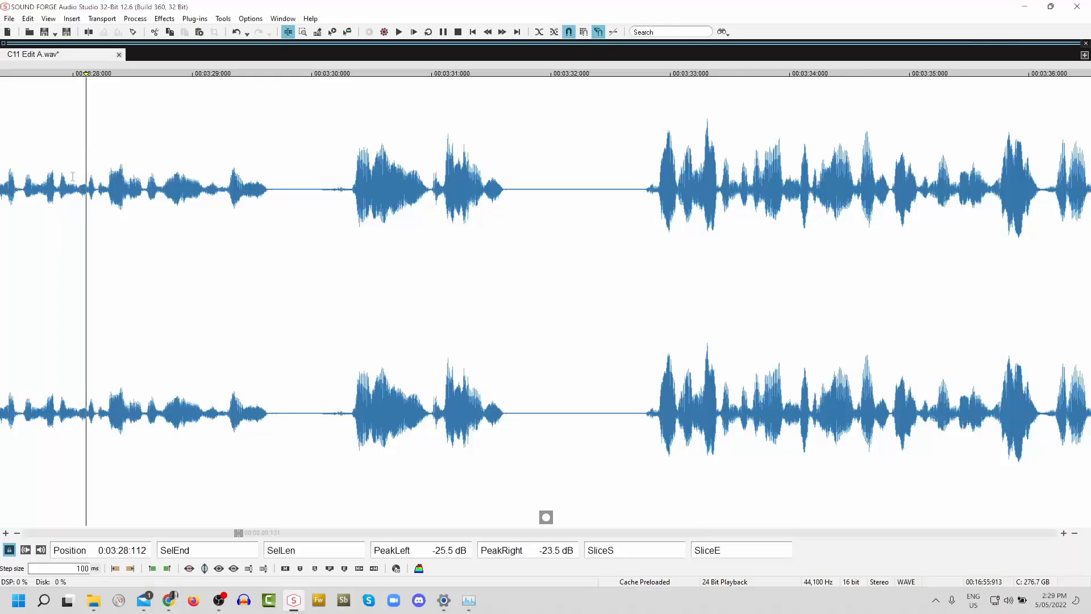
pyautogui.click(53, 176)
pyautogui.press('space')
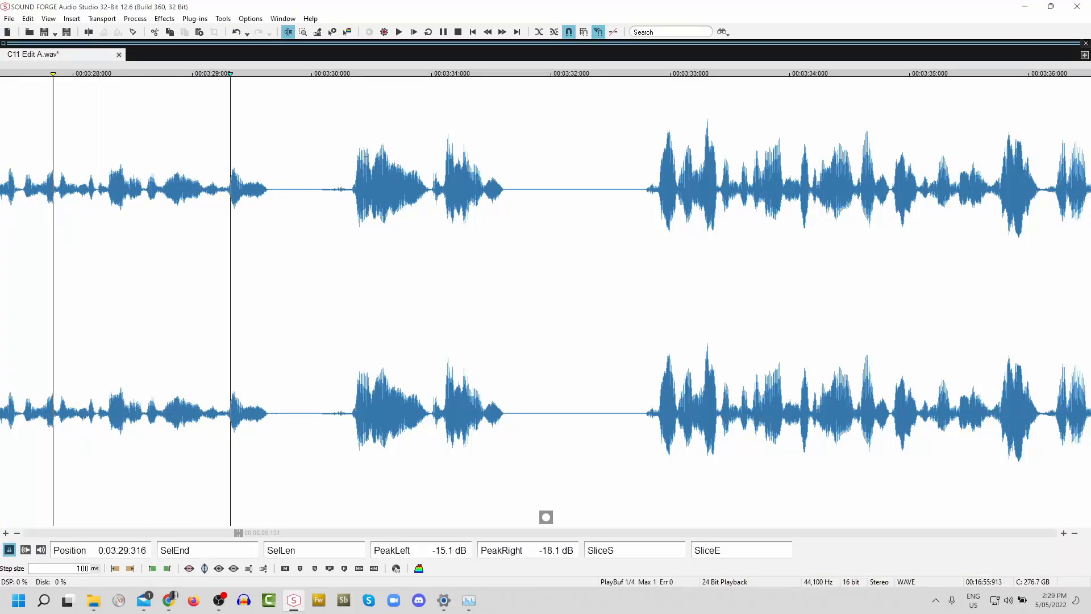
# - Delete the 0.237 s of silence from 3:29.730 to 3:29.967 and play across the cut from about 3:27.8
pyautogui.click(277, 185)
pyautogui.scroll(2, 372, 255)
pyautogui.scroll(-2, 373, 254)
pyautogui.press('space')
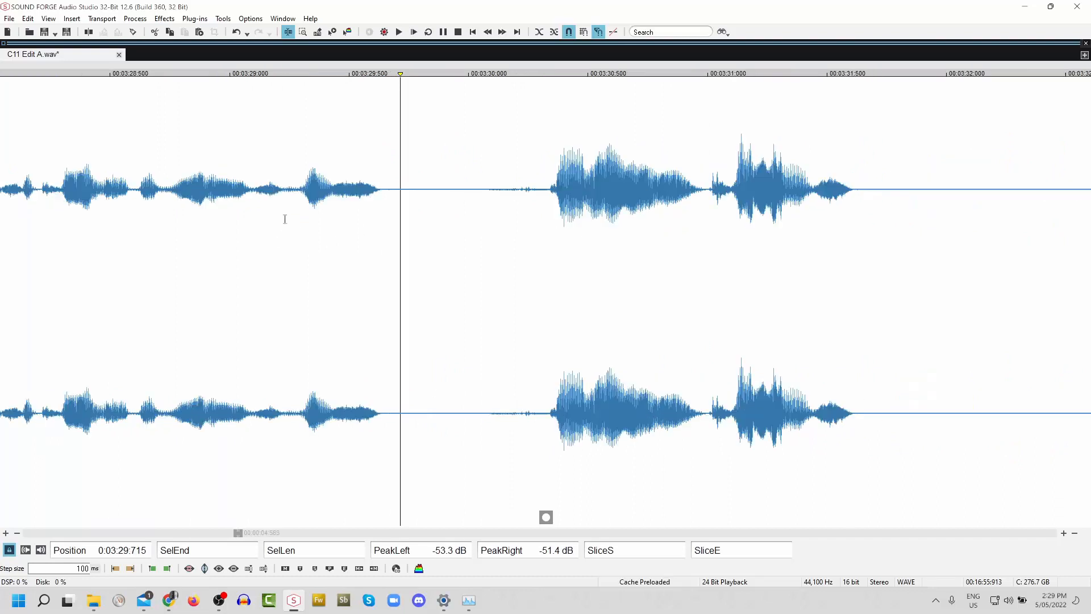
pyautogui.moveTo(474, 188); pyautogui.dragTo(501, 194)
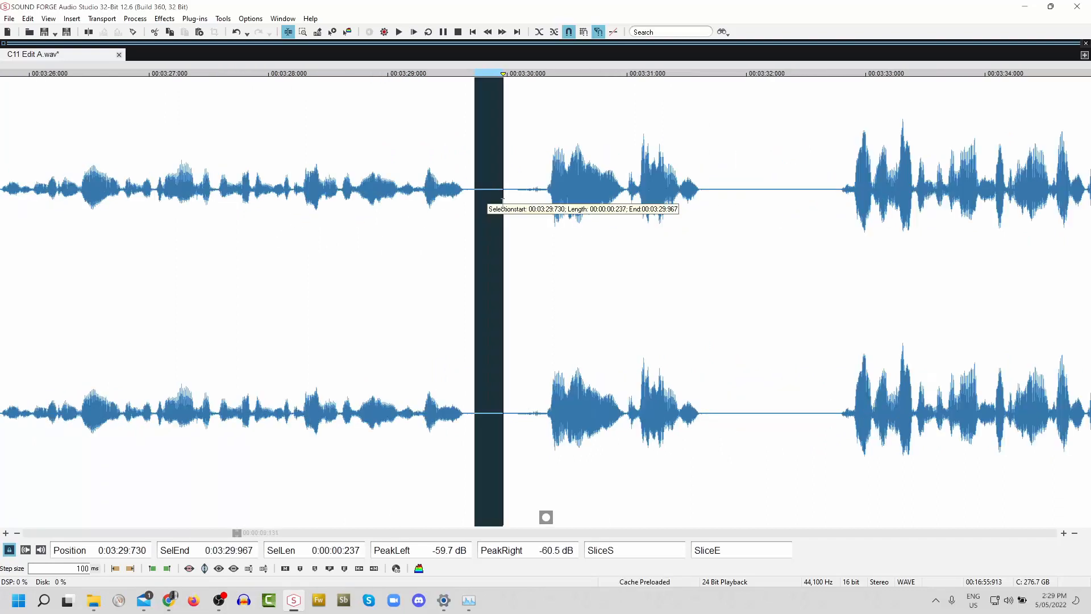
pyautogui.press('Delete')
pyautogui.click(250, 170)
pyautogui.press('space')
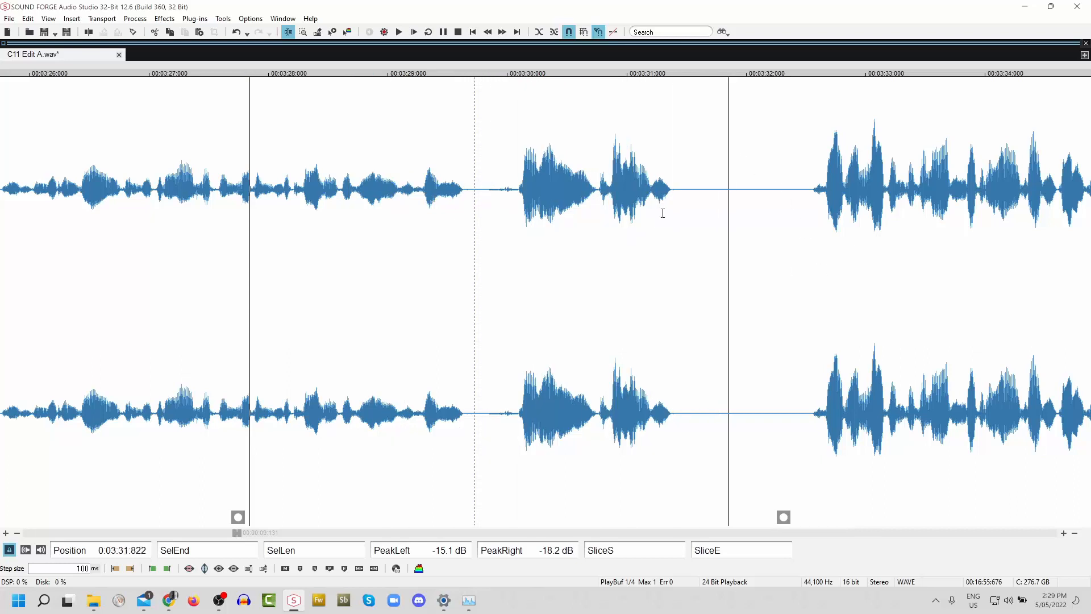
# - Split the pause from 3:31.380 to 3:32.367 into its own event and crossfade its start over about 0.2 s
pyautogui.click(670, 163)
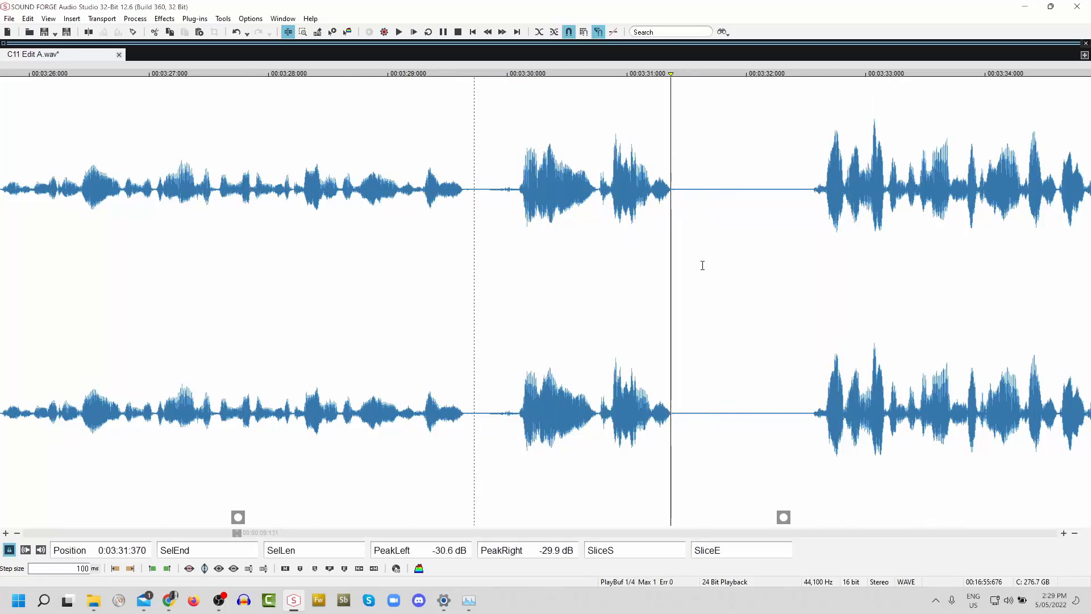
pyautogui.press('Up')
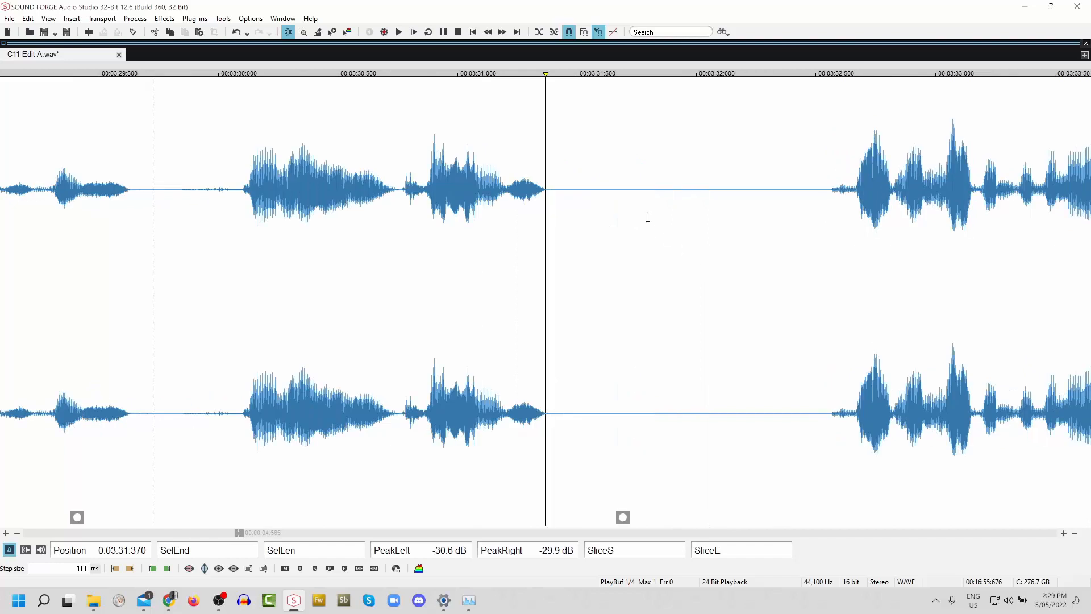
pyautogui.moveTo(548, 187); pyautogui.dragTo(784, 267)
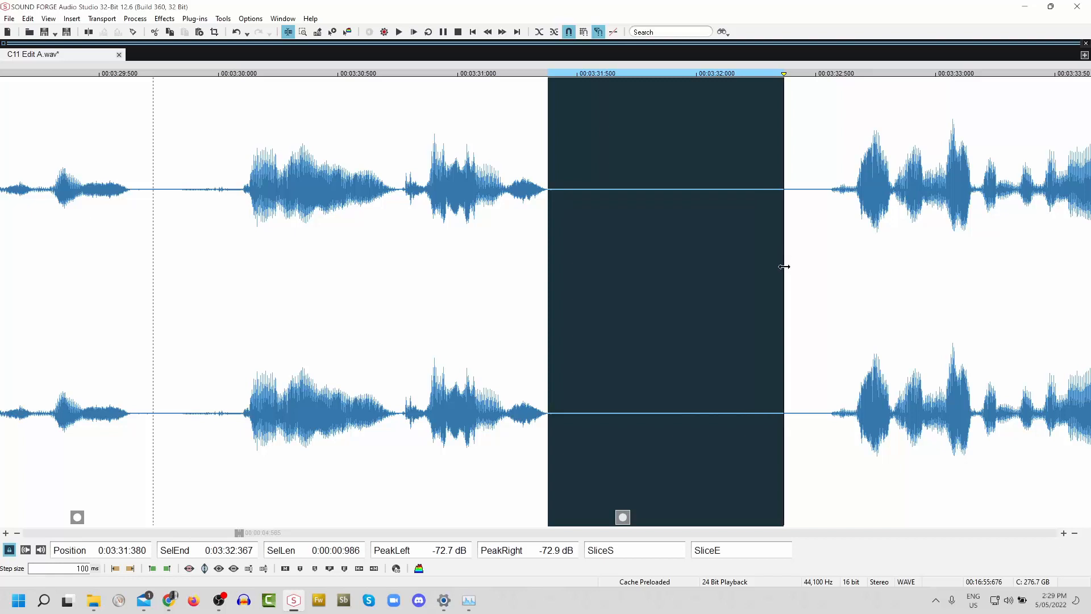
pyautogui.press('s')
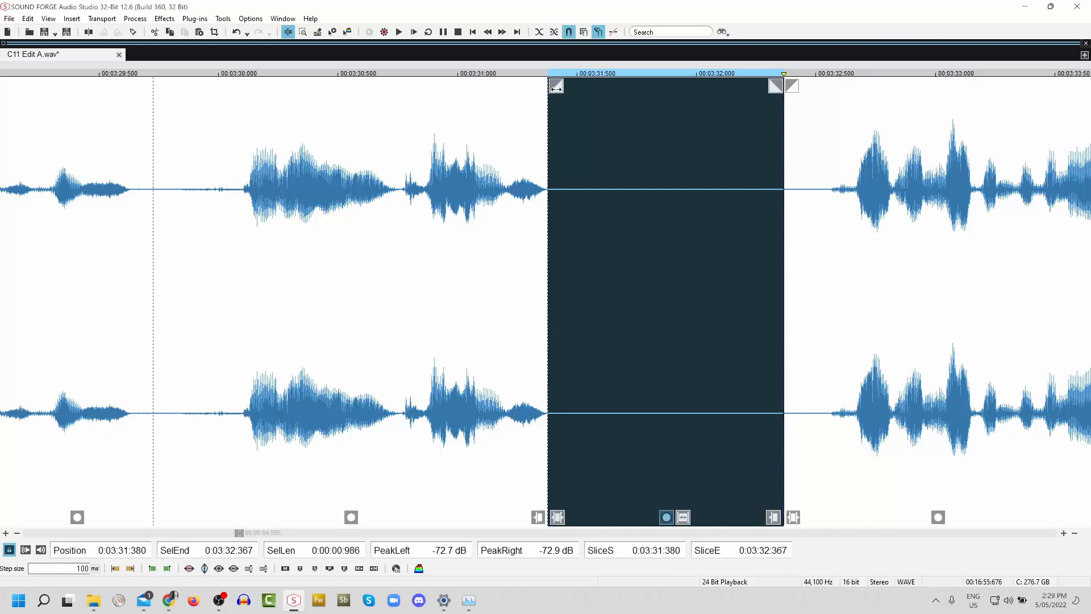
pyautogui.moveTo(556, 86); pyautogui.dragTo(606, 87)
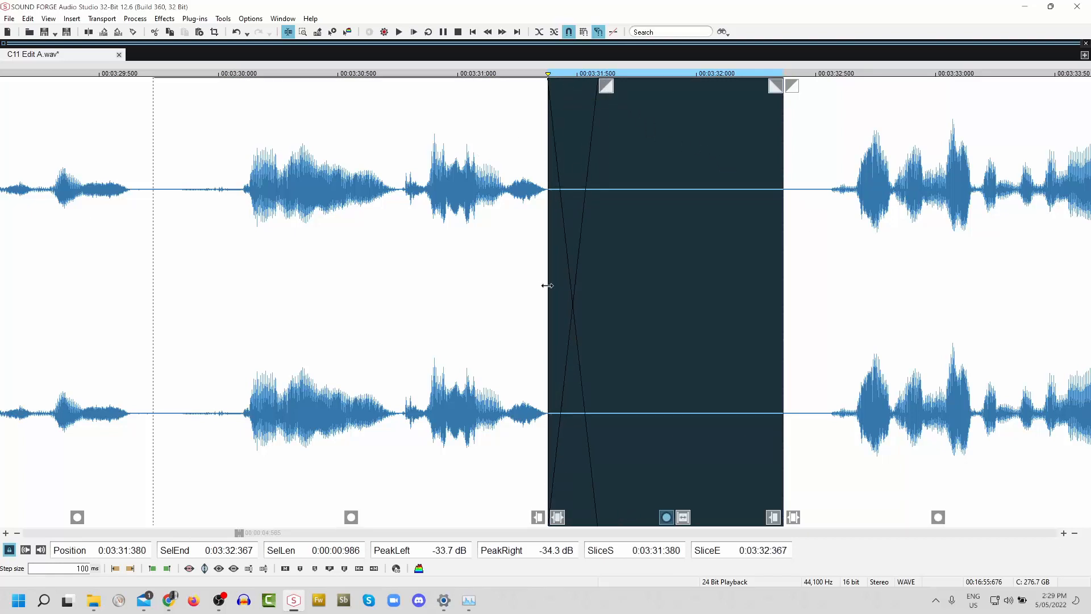
# - Delete the remaining silence from 3:32.367 up to the onset of the next phrase
pyautogui.moveTo(546, 286); pyautogui.dragTo(829, 303)
pyautogui.press('Delete')
pyautogui.scroll(-1, 610, 291)
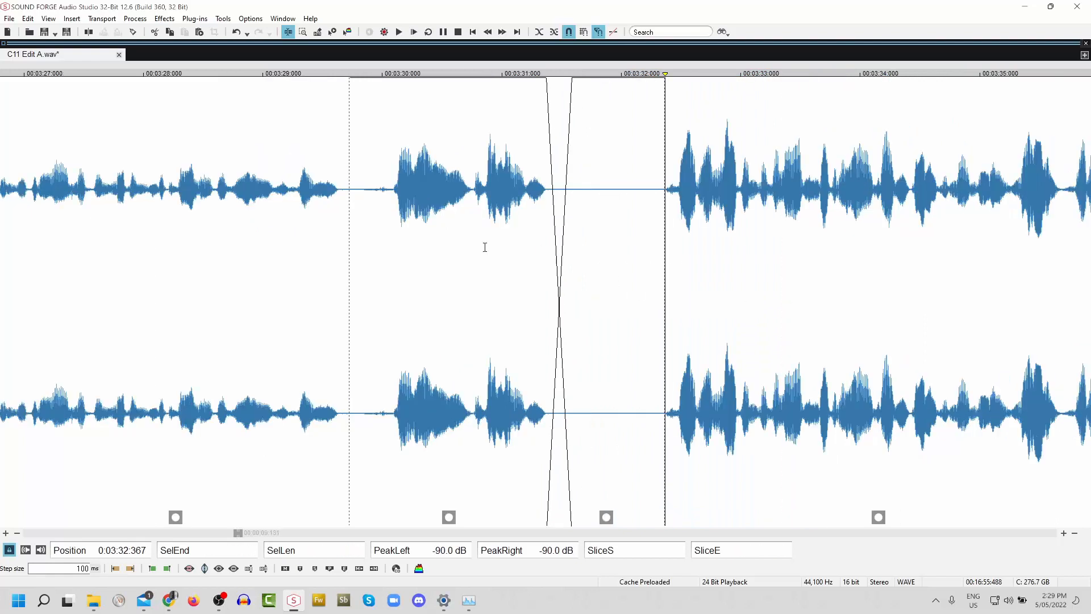
# - Glance at the open book page and play the recording from about 3:27.6 across the crossfaded pause and the following phrase
pyautogui.click(86, 165)
pyautogui.press('space')
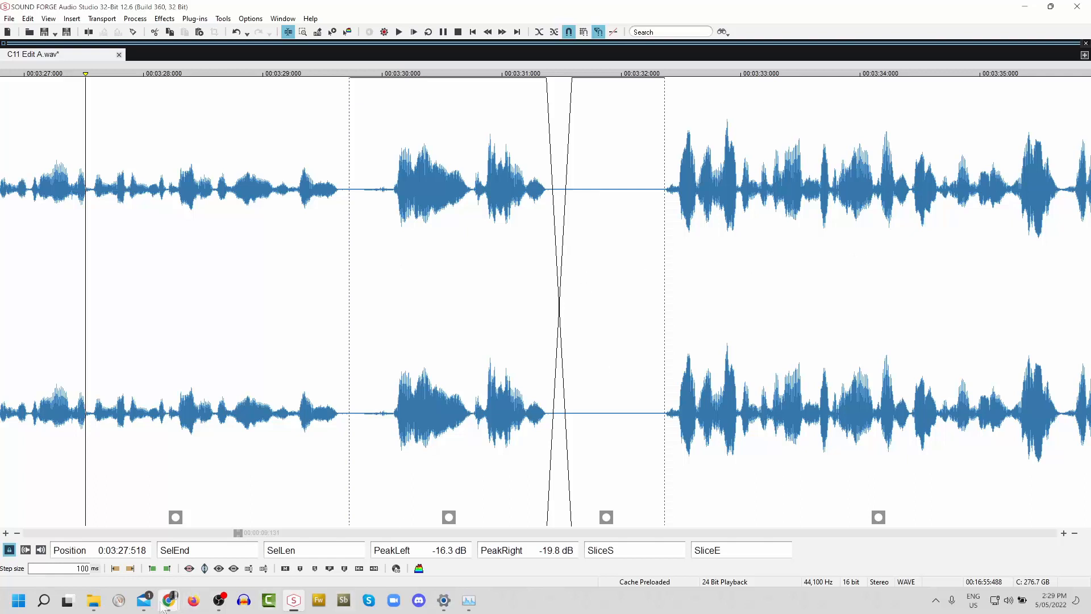
pyautogui.moveTo(172, 607)
pyautogui.moveTo(230, 540)
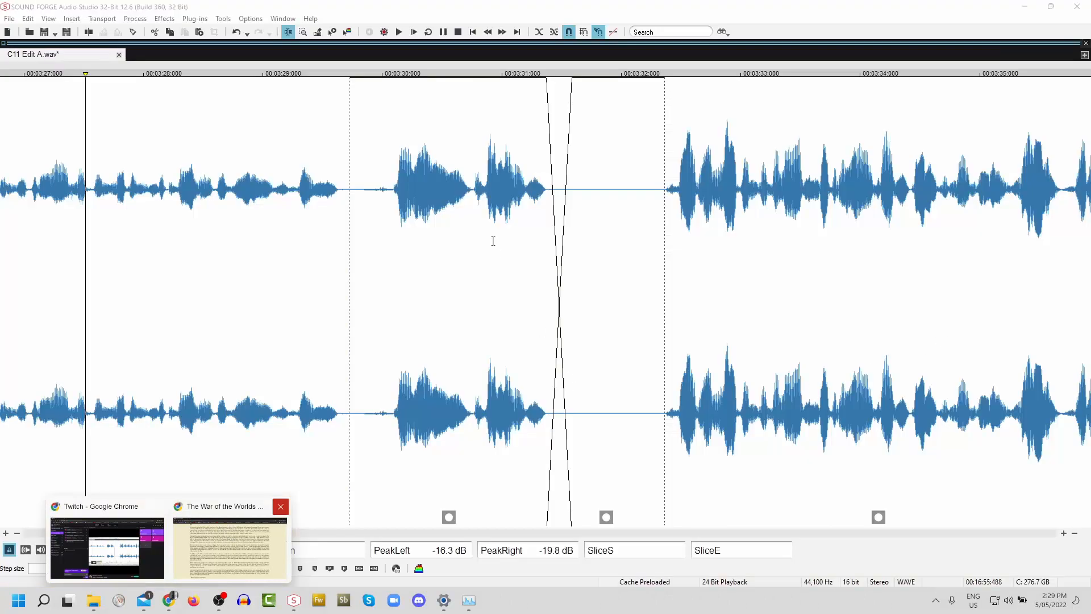
pyautogui.click(139, 226)
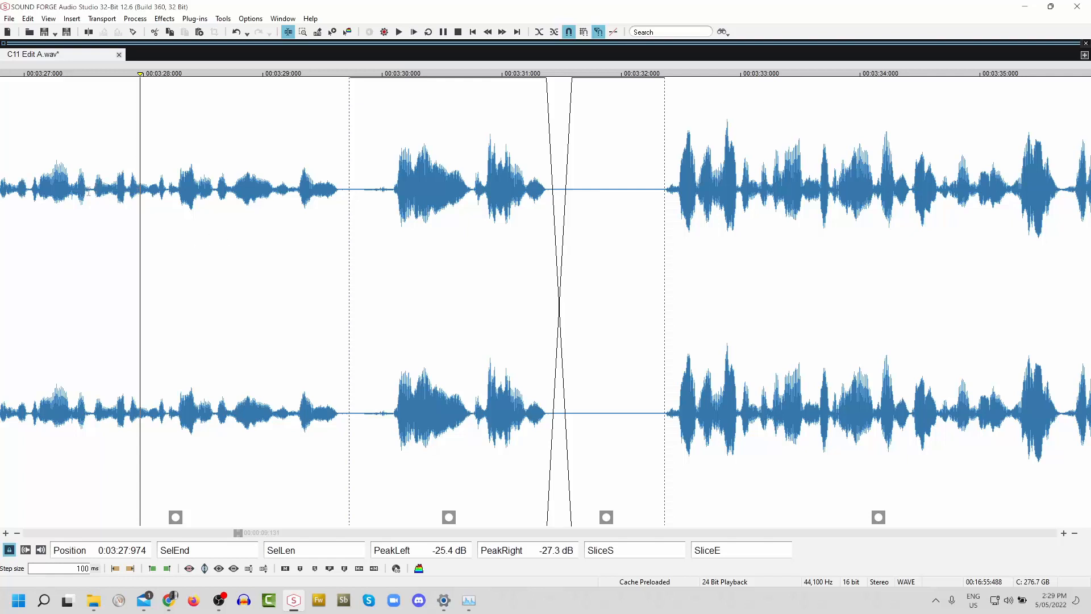
pyautogui.click(90, 190)
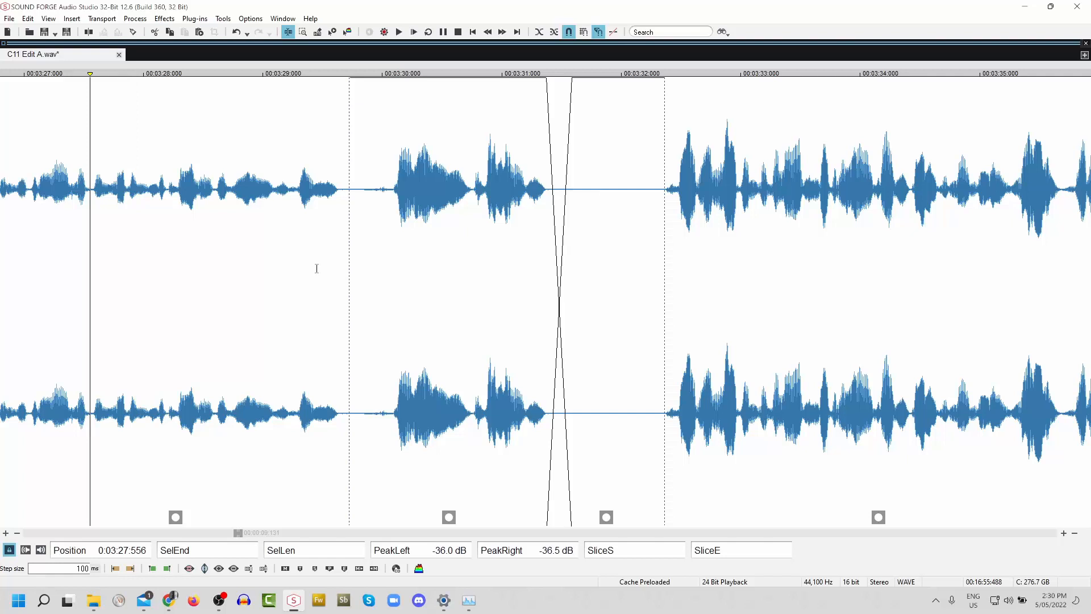
pyautogui.press('space')
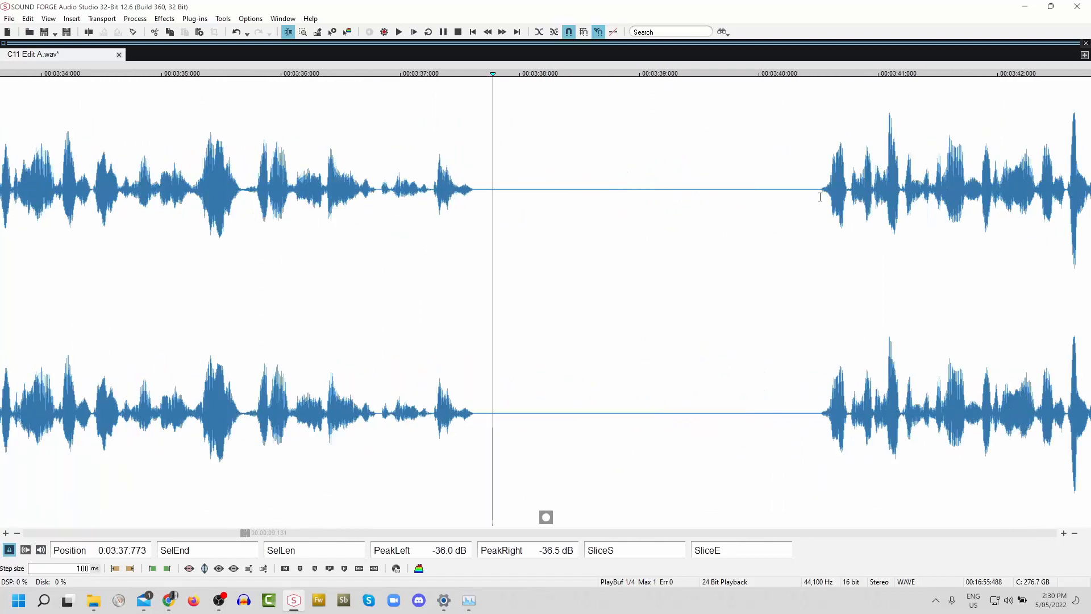
# - Play the retake starting at about 3:40.5, and delete the earlier take from 3:32.367 up to 3:40.507
pyautogui.click(819, 353)
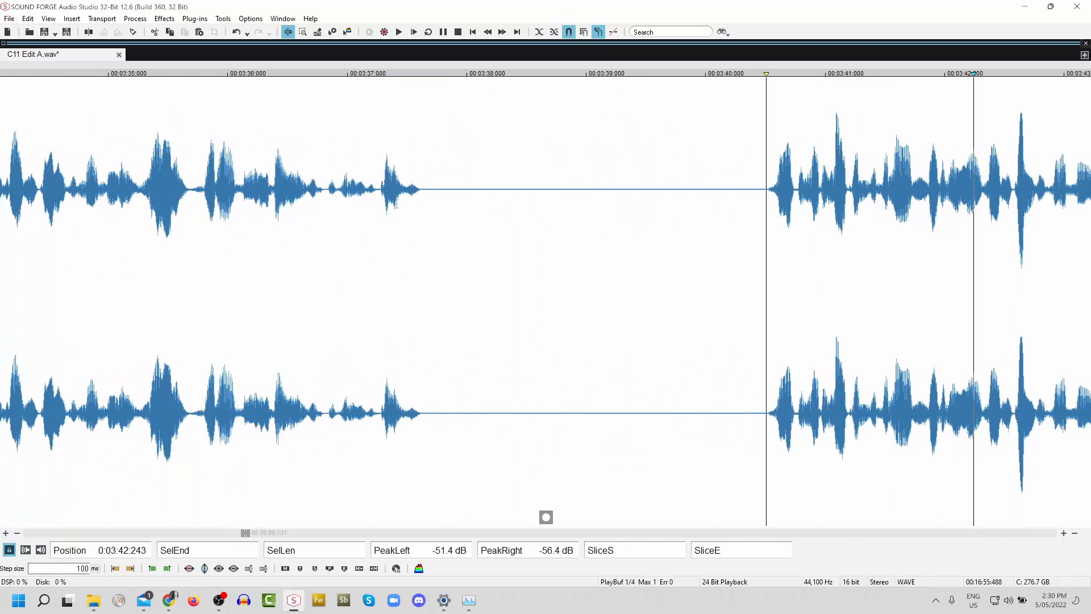
pyautogui.press('space')
pyautogui.scroll(-1, 294, 189)
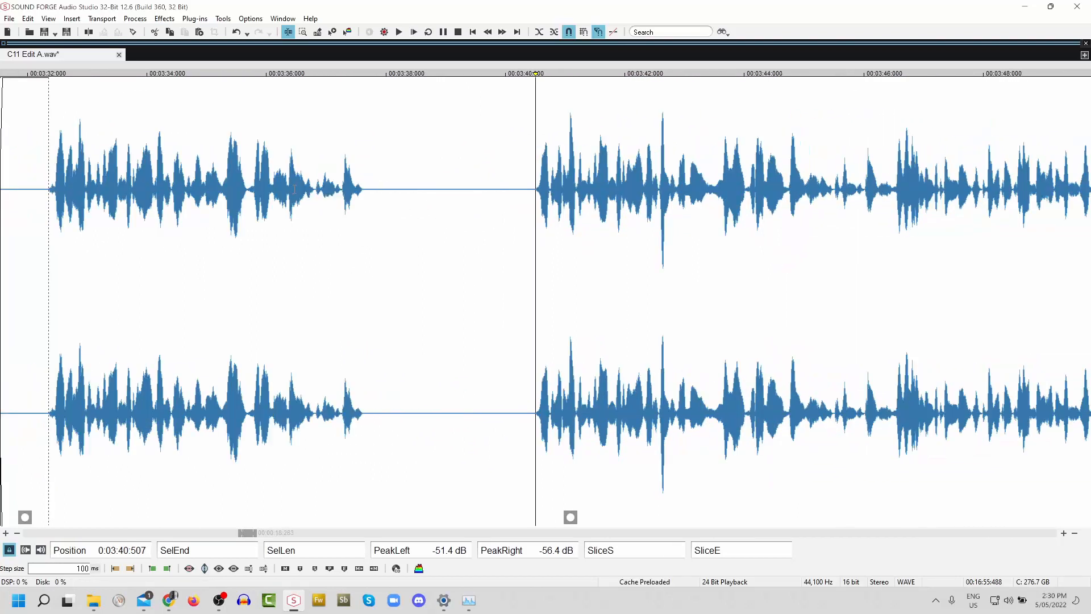
pyautogui.click(525, 197)
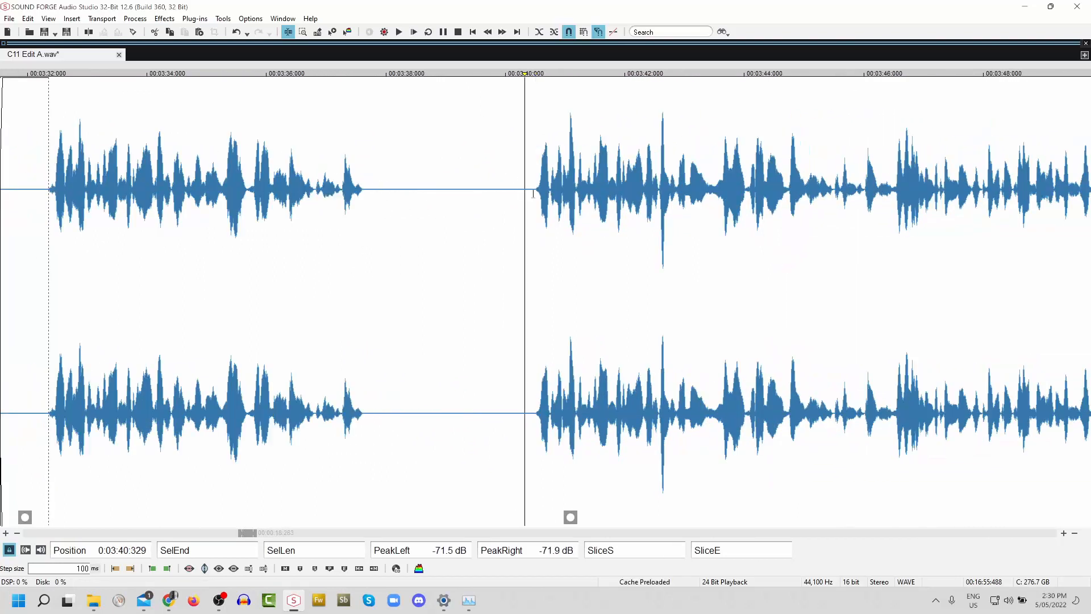
pyautogui.moveTo(535, 189); pyautogui.dragTo(51, 296)
pyautogui.press('Delete')
pyautogui.scroll(-1, 417, 297)
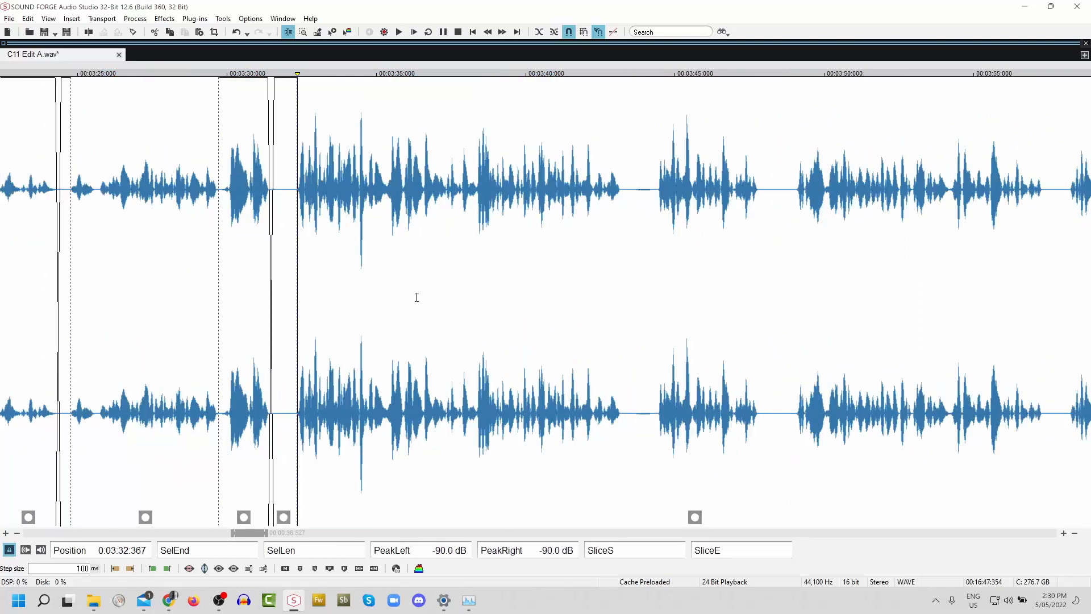
# - Play across the new cut at 3:32.367, starting from about 3:27.8
pyautogui.click(162, 184)
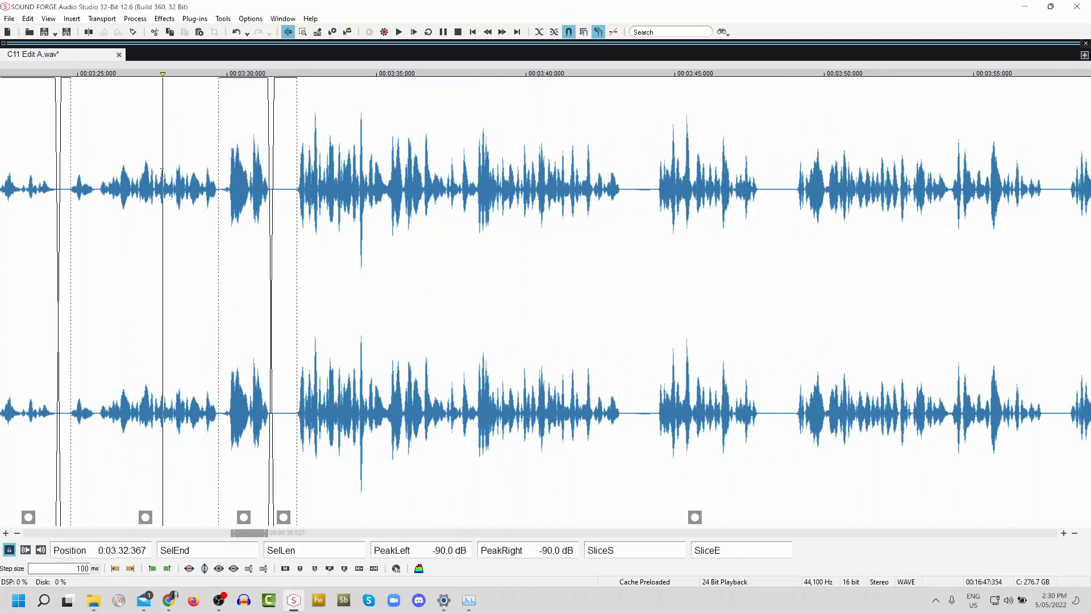
pyautogui.press('space')
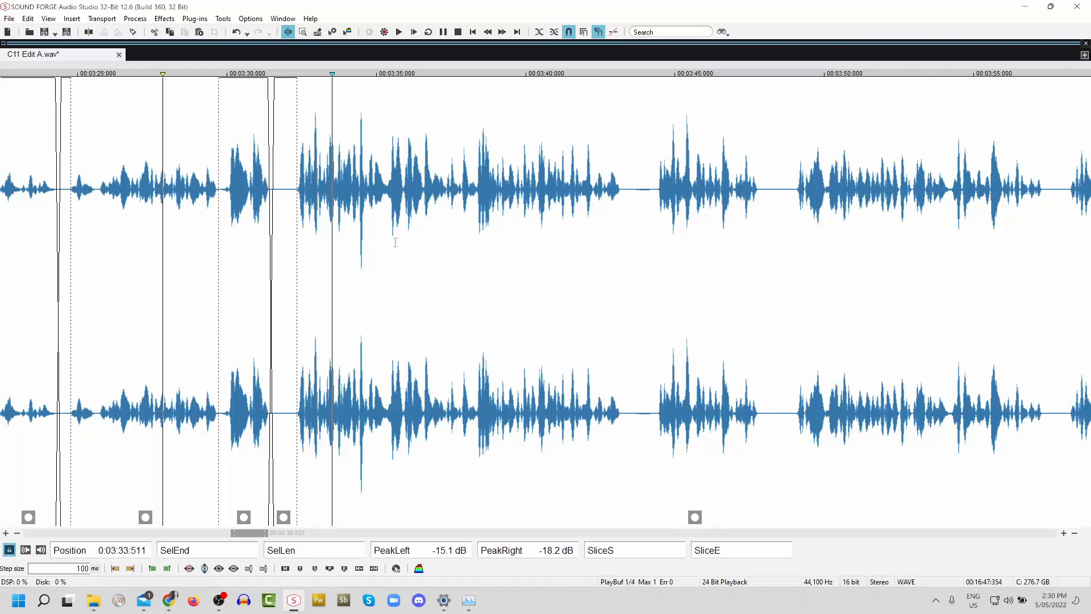
pyautogui.click(298, 187)
pyautogui.press('space')
# - Shorten the pause before the retake by deleting the silence from 3:32.198 to 3:32.367
pyautogui.scroll(3, 398, 261)
pyautogui.moveTo(506, 187); pyautogui.dragTo(544, 197)
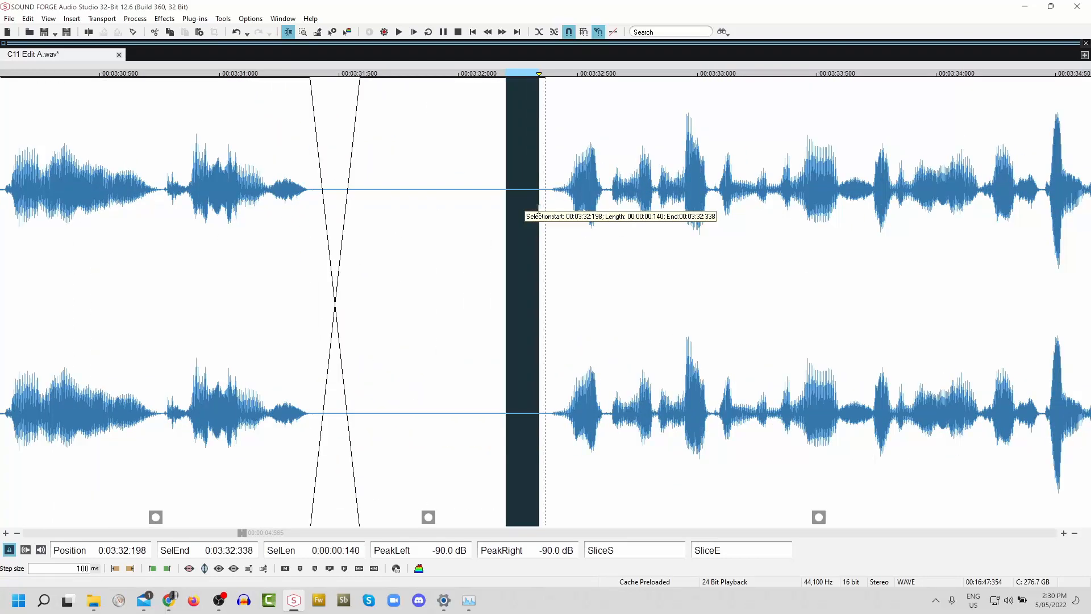
pyautogui.press('Delete')
pyautogui.scroll(-3, 390, 282)
# - Play from the preceding phrase across the shortened pause and on to the phrase beginning at about 3:44.3
pyautogui.click(69, 182)
pyautogui.press('space')
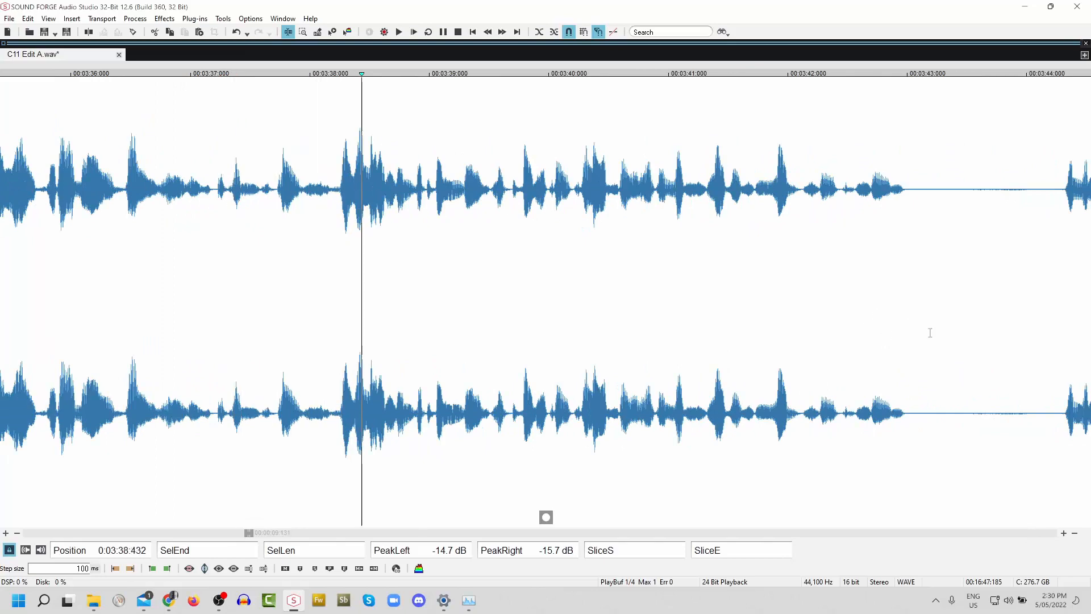
pyautogui.scroll(-1, 943, 423)
pyautogui.hscroll(1, 1017, 534)
pyautogui.hscroll(3, 1017, 533)
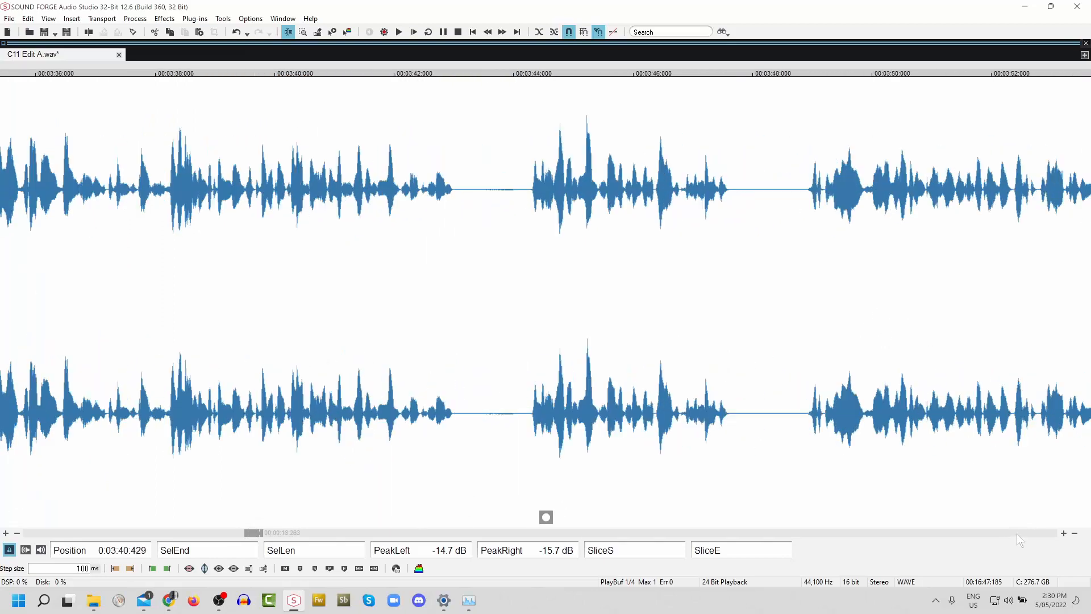
pyautogui.scroll(1, 578, 311)
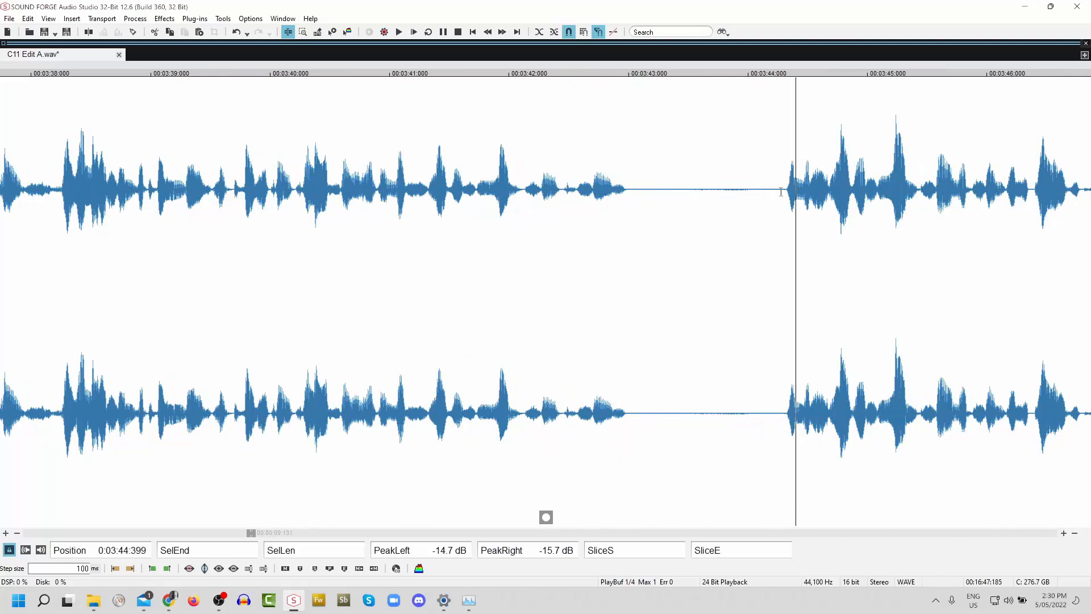
# - Replay the phrase from about 3:40.1, and audition only the stretch from 3:41.144 to 3:43.151
pyautogui.click(284, 228)
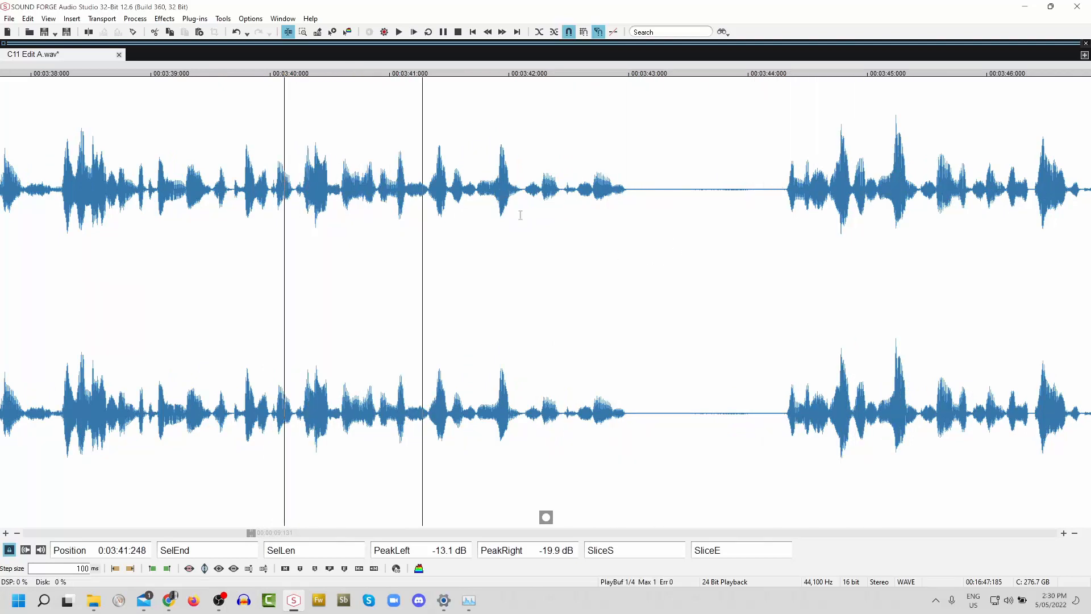
pyautogui.press('space')
pyautogui.click(427, 191)
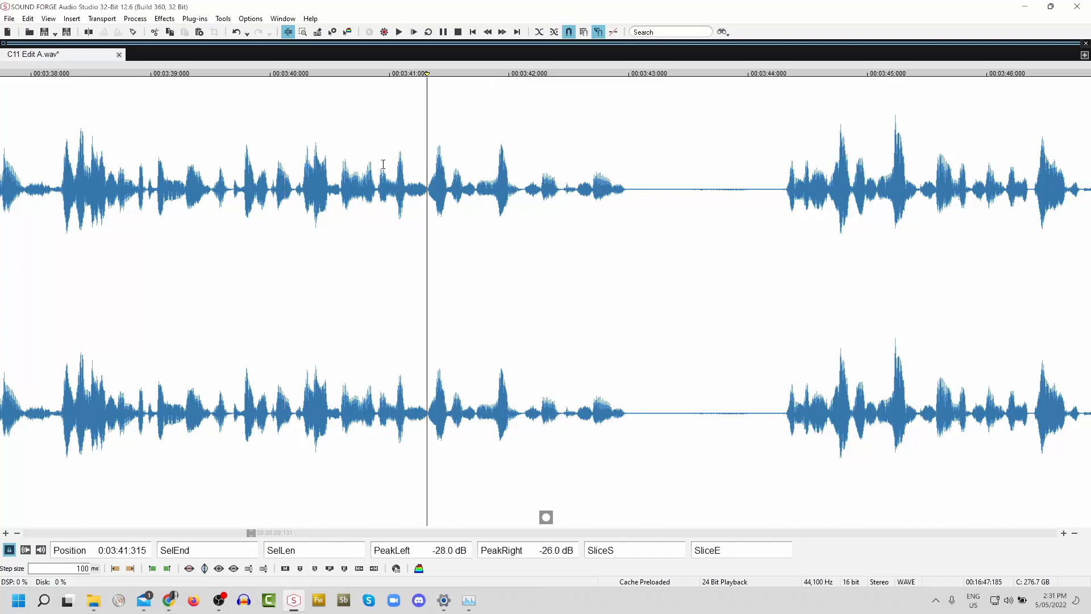
pyautogui.moveTo(407, 171); pyautogui.dragTo(647, 222)
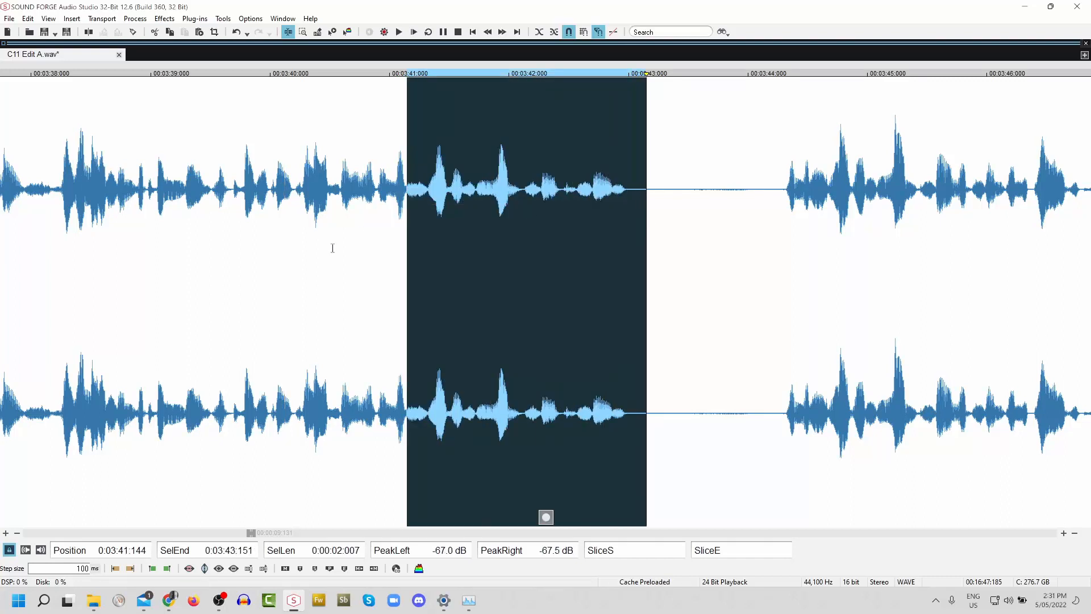
pyautogui.press('space')
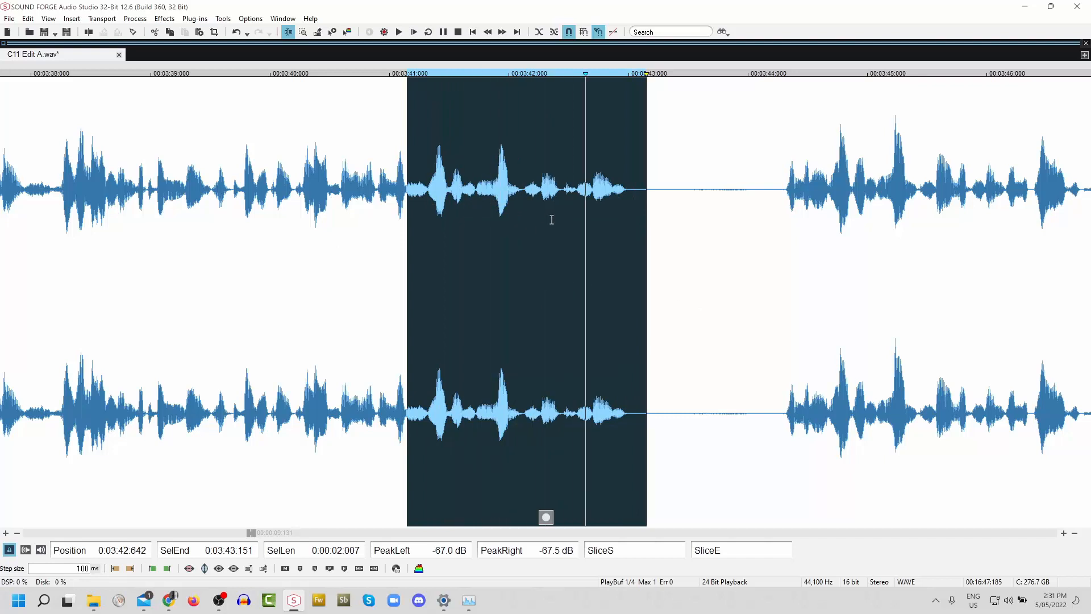
# - Locate the last words before the pause by playing from about 3:42.4, 3:42.0 and 3:41.0
pyautogui.click(561, 189)
pyautogui.press('space')
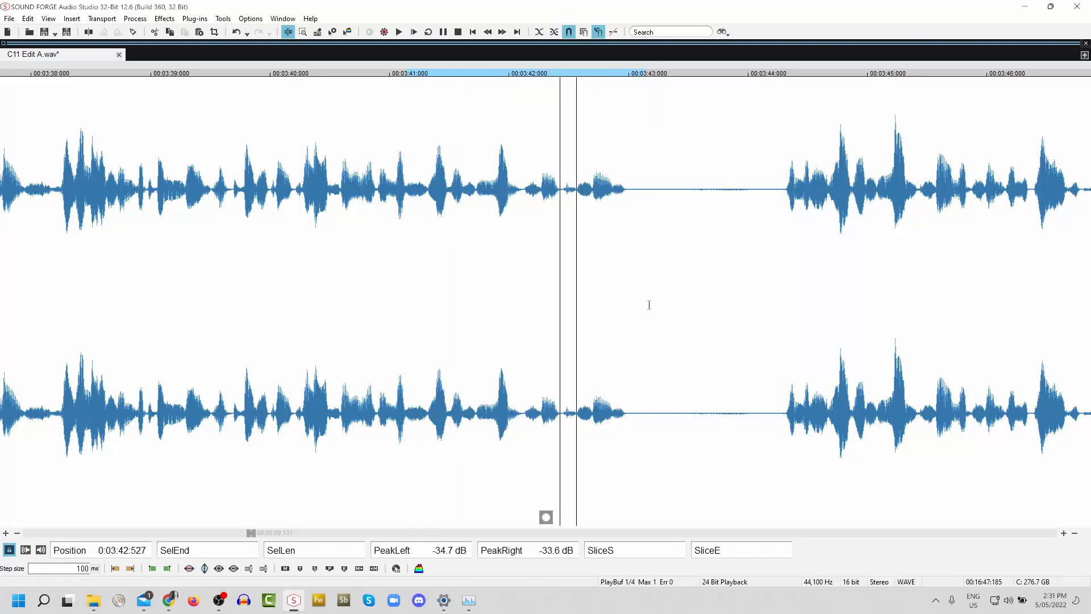
pyautogui.press('space')
pyautogui.click(511, 186)
pyautogui.press('space')
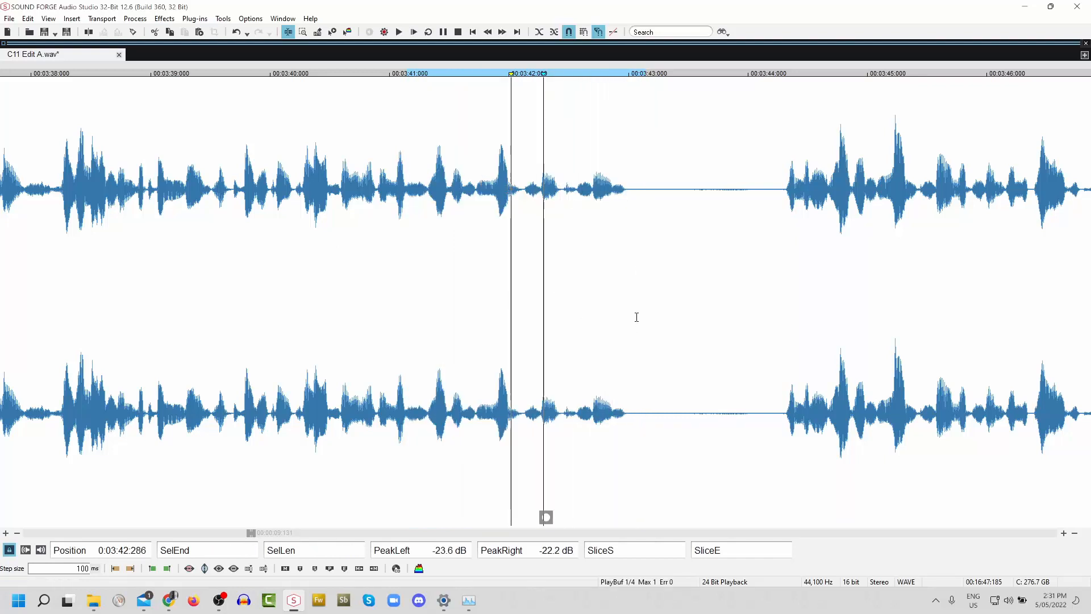
pyautogui.press('space')
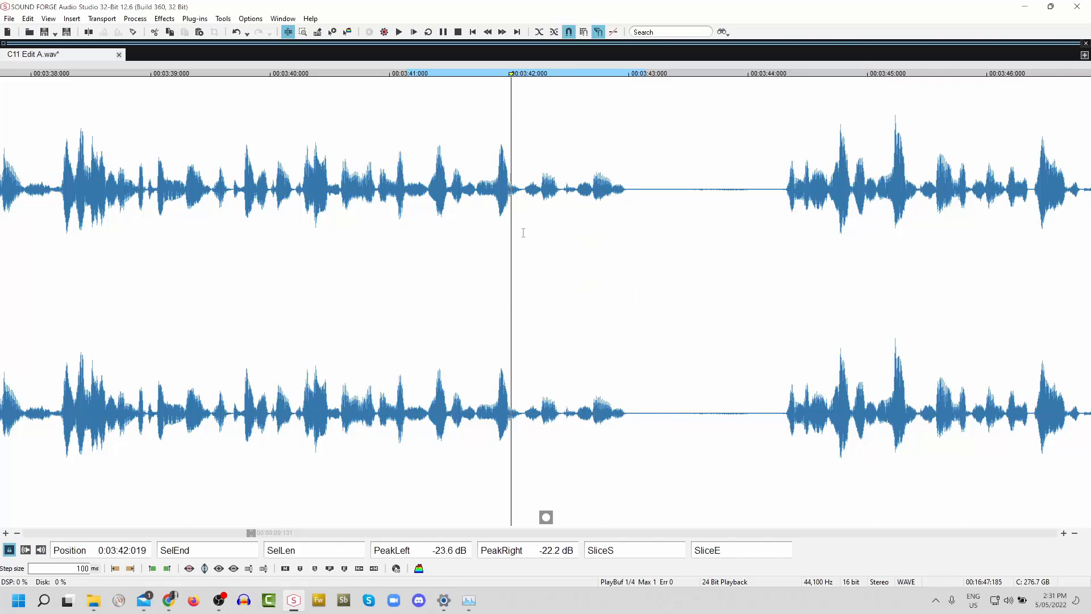
pyautogui.click(384, 171)
pyautogui.press('space')
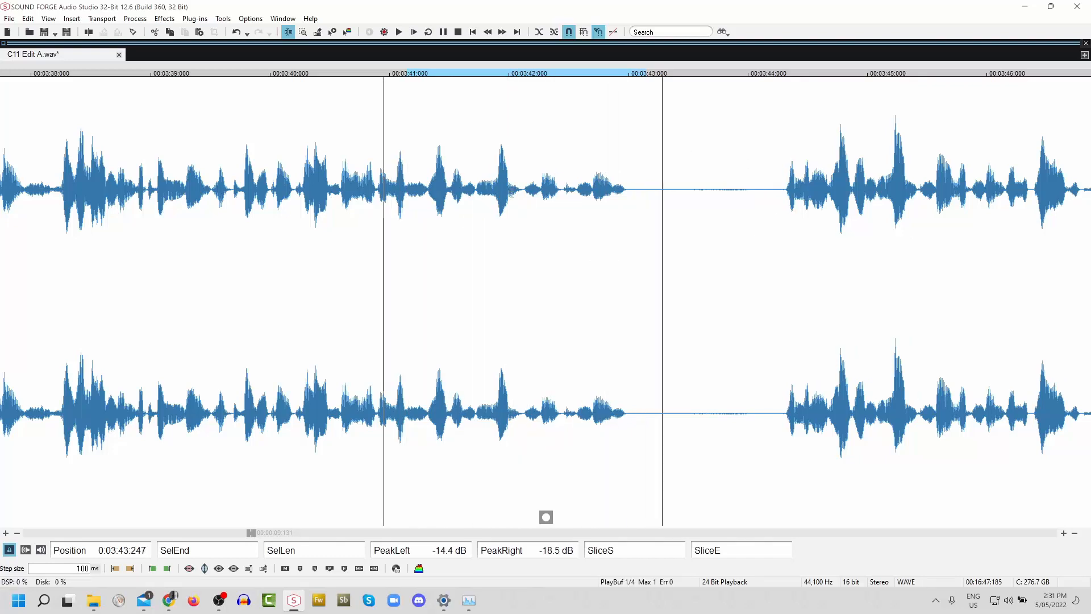
pyautogui.press('space')
# - Mark the phrase ending from 3:42.124 to 3:43.546, and play the next phrase from about 3:44.2
pyautogui.moveTo(520, 186); pyautogui.dragTo(694, 250)
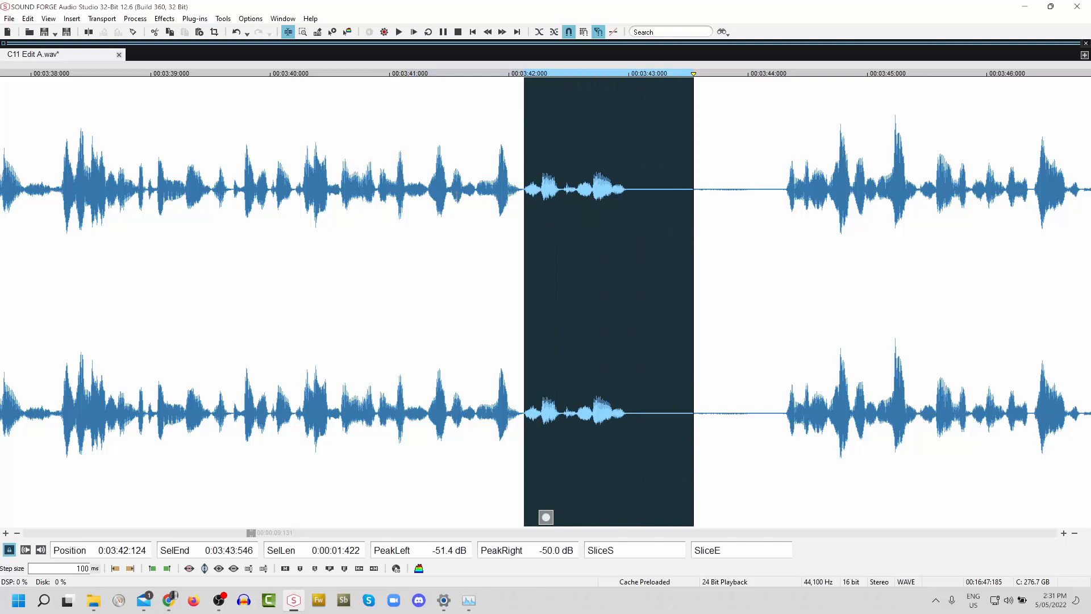
pyautogui.click(325, 173)
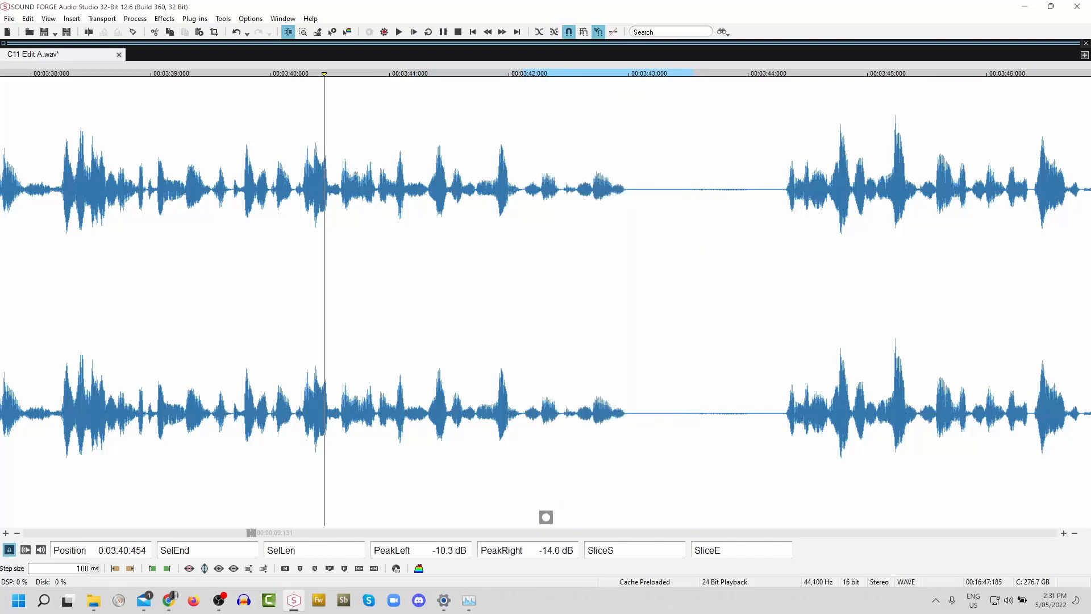
pyautogui.click(774, 189)
pyautogui.press('space')
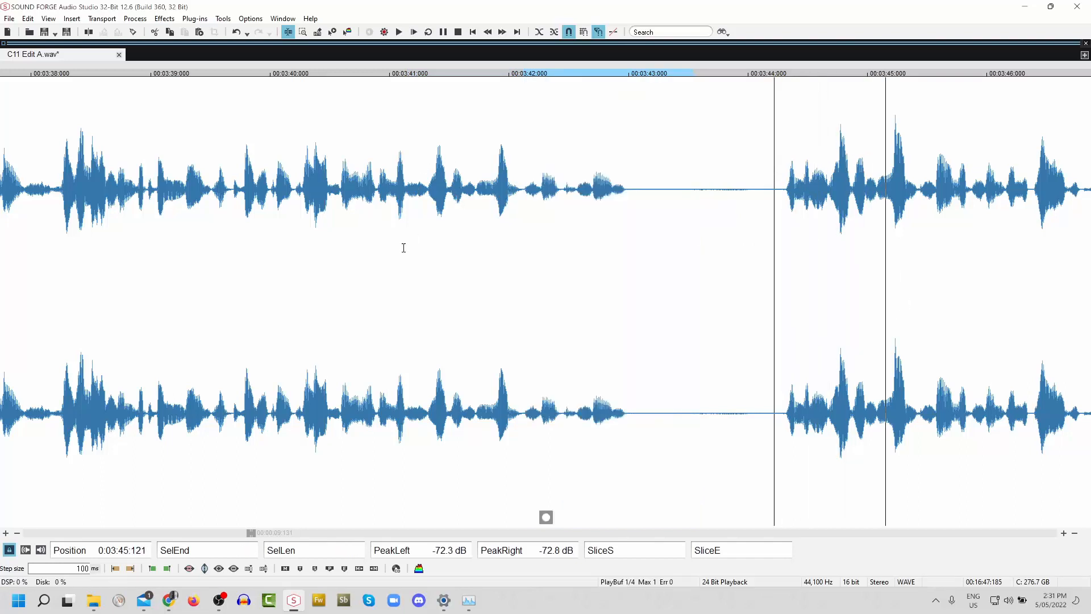
pyautogui.press('space')
# - Compare the readings on either side of the pause by playing from about 3:41.0, 3:41.7 and 3:44.3
pyautogui.click(326, 170)
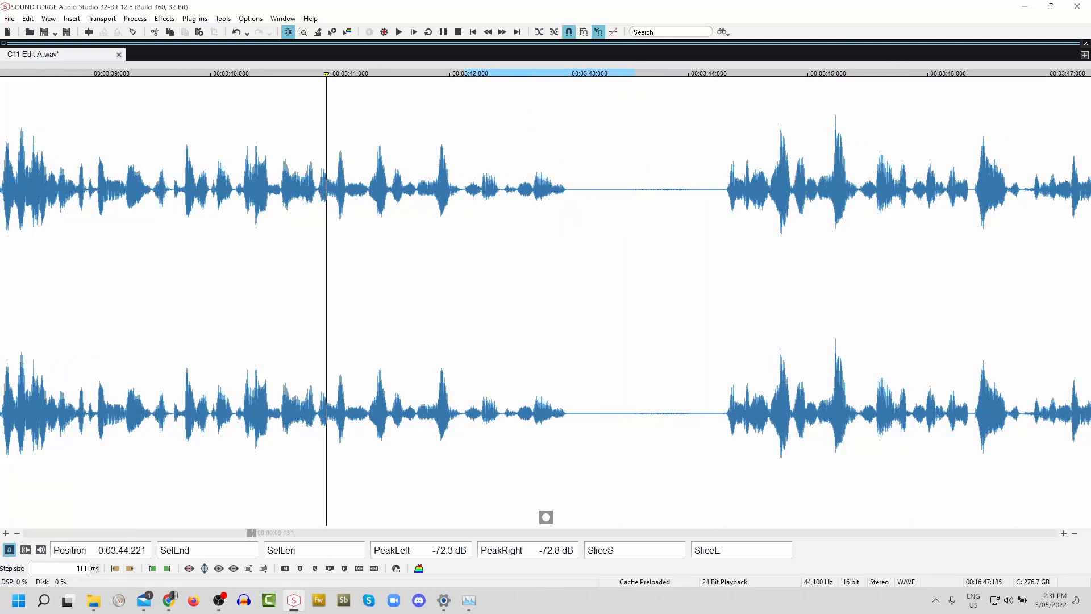
pyautogui.press('space')
pyautogui.press('space')
pyautogui.click(417, 199)
pyautogui.press('space')
pyautogui.click(721, 178)
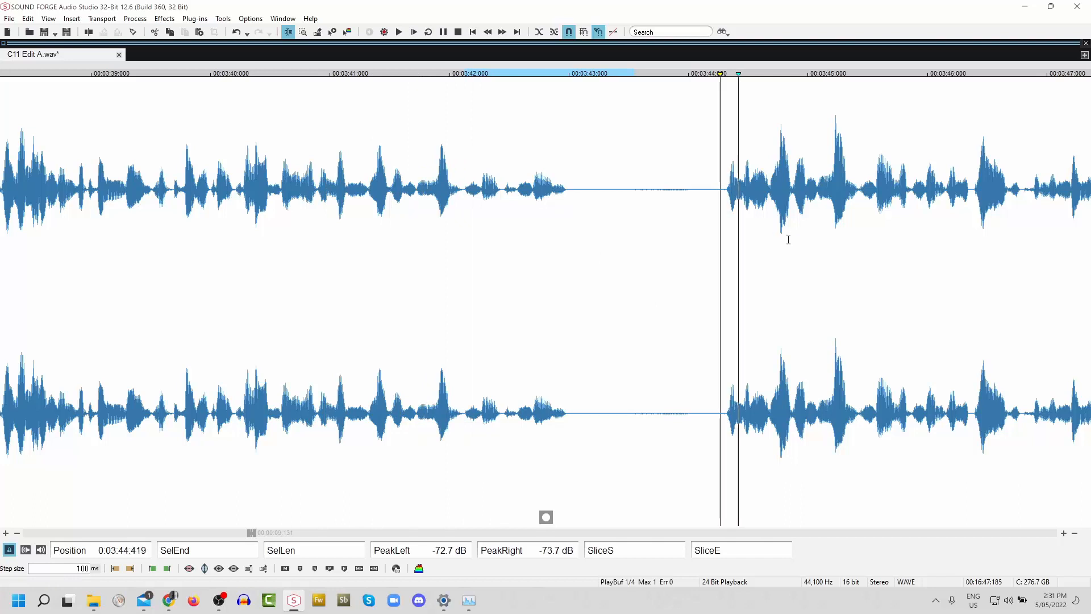
pyautogui.press('space')
pyautogui.click(810, 188)
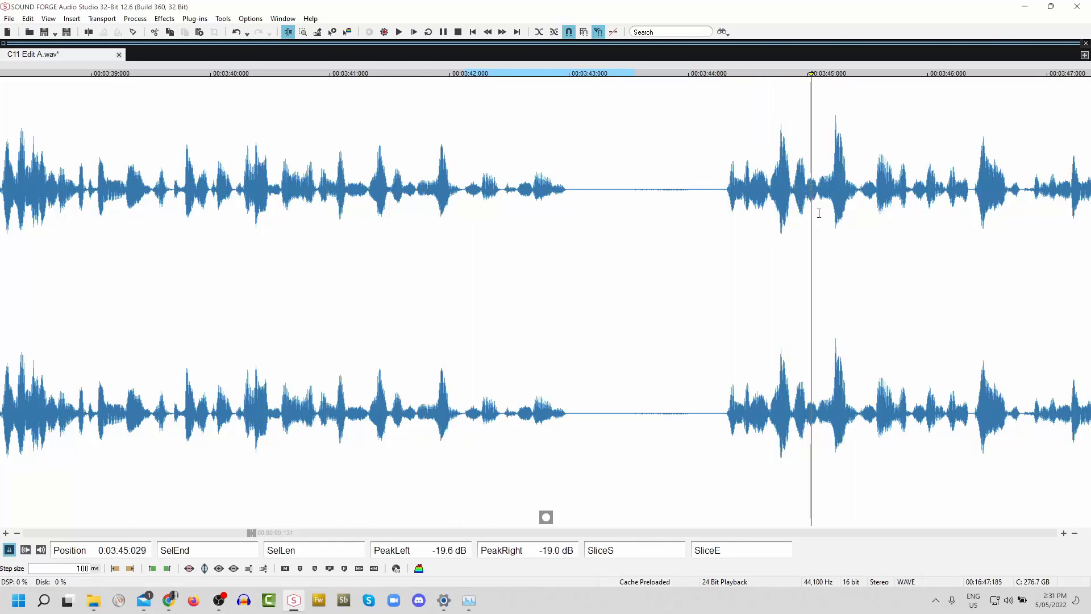
# - Locate the matching words of the second reading by playing from about 3:45.1 and 3:45.4, and replay the first from about 3:41.3
pyautogui.press('space')
pyautogui.click(818, 188)
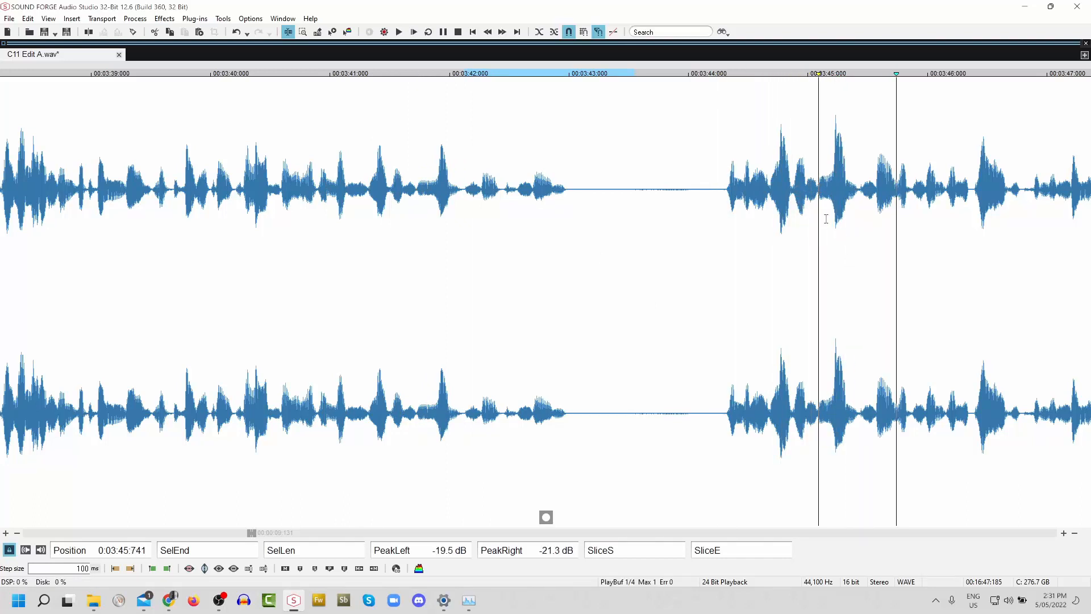
pyautogui.press('space')
pyautogui.press('space')
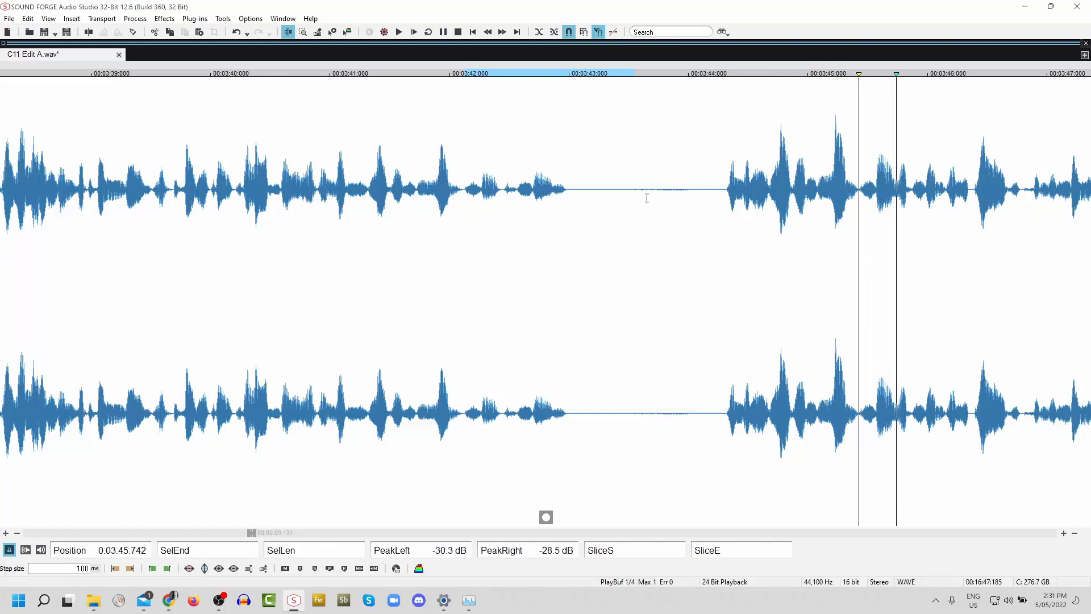
pyautogui.click(371, 177)
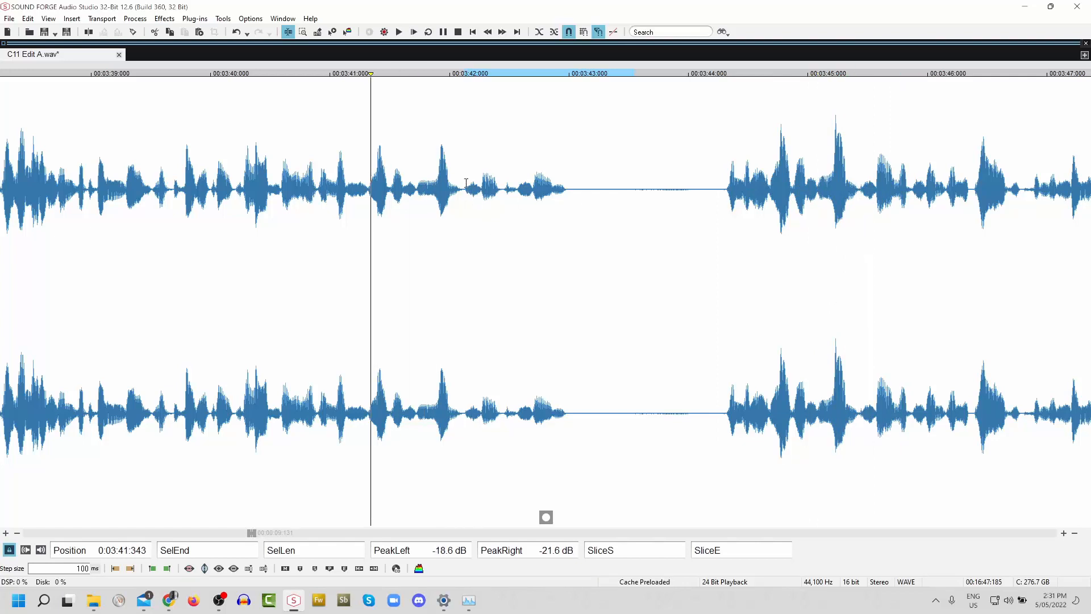
# - Delete the duplicated reading and pause from 3:42.123 to about 3:45.4
pyautogui.moveTo(464, 188); pyautogui.dragTo(858, 326)
pyautogui.moveTo(467, 241); pyautogui.dragTo(464, 242)
pyautogui.press('Delete')
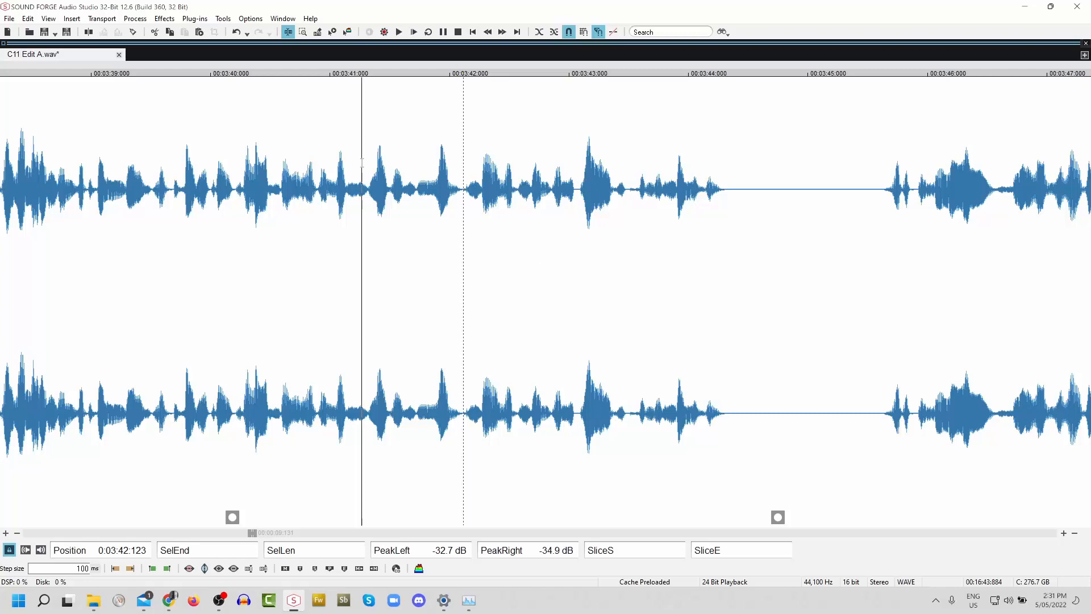
# - Listen across the new join by playing from about 3:41.3, 3:40.7 and 3:42.7
pyautogui.scroll(2, 654, 231)
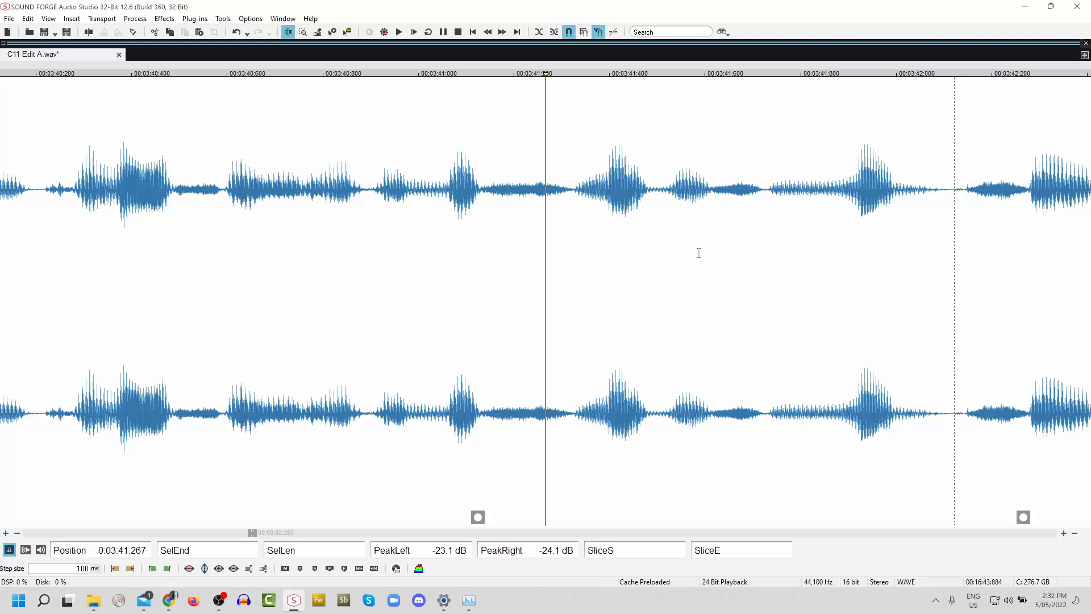
pyautogui.scroll(-1, 822, 316)
pyautogui.press('space')
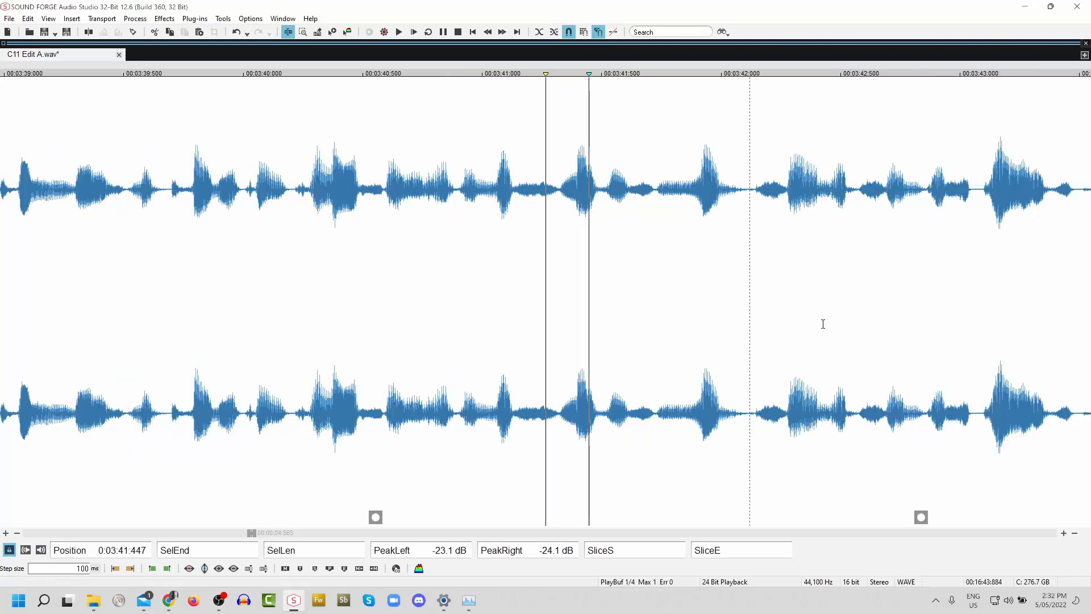
pyautogui.scroll(-1, 819, 314)
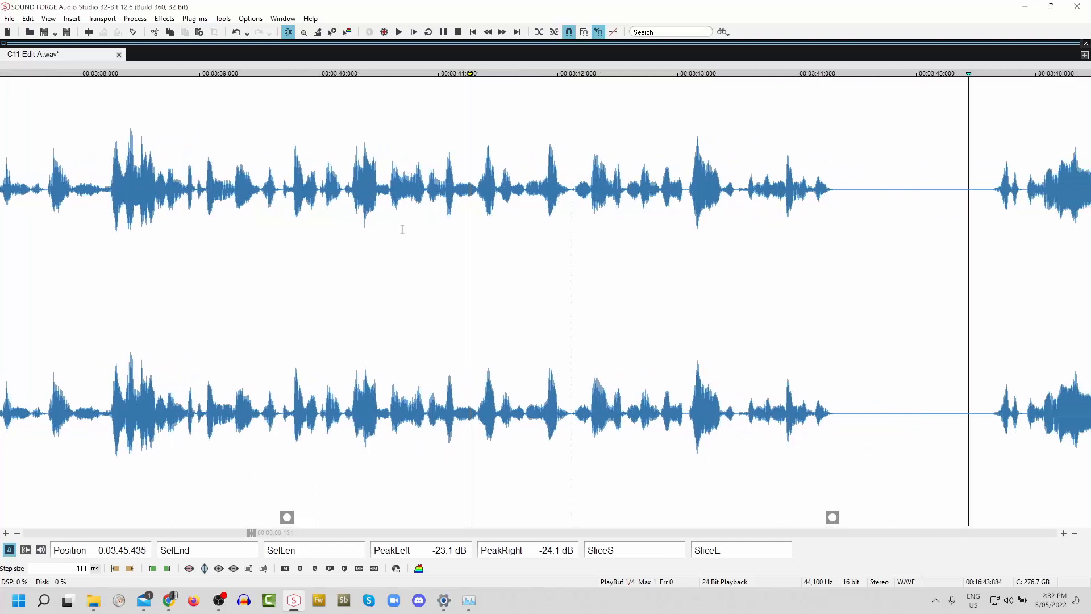
pyautogui.click(271, 152)
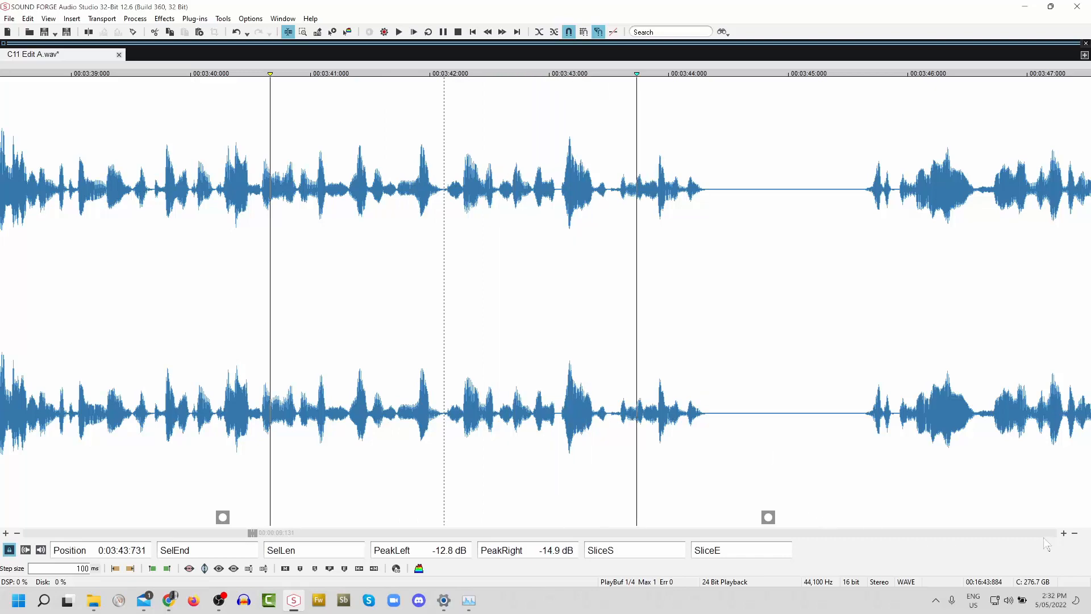
pyautogui.click(240, 191)
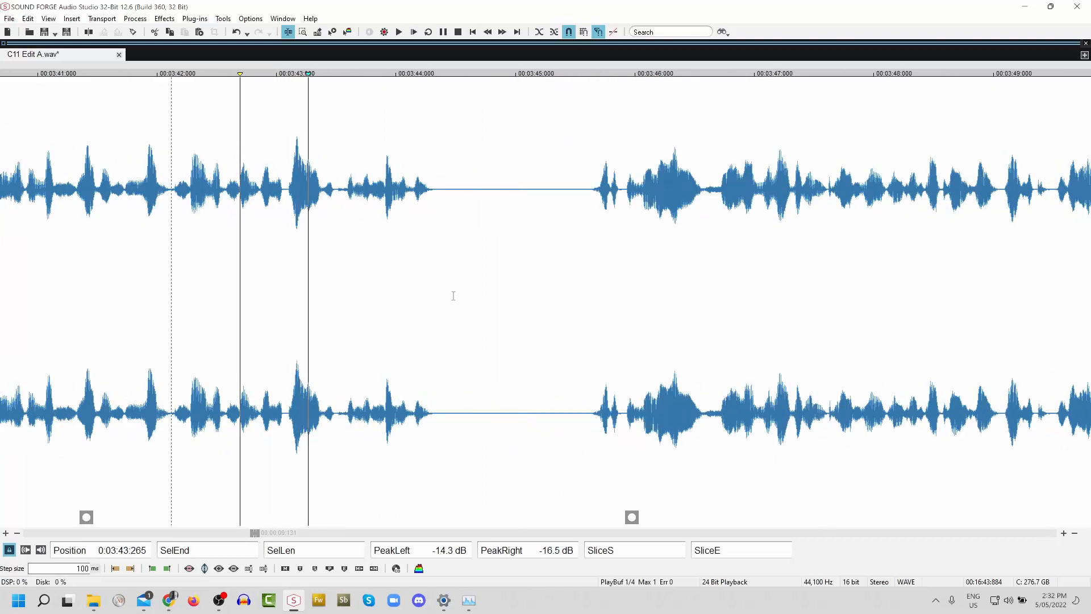
# - Audition the stretches from 3:43.067 to 3:43.524 and from 3:42.535 to 3:44.328, and replay the phrase from 3:42.202
pyautogui.press('space')
pyautogui.moveTo(285, 191); pyautogui.dragTo(339, 211)
pyautogui.press('space')
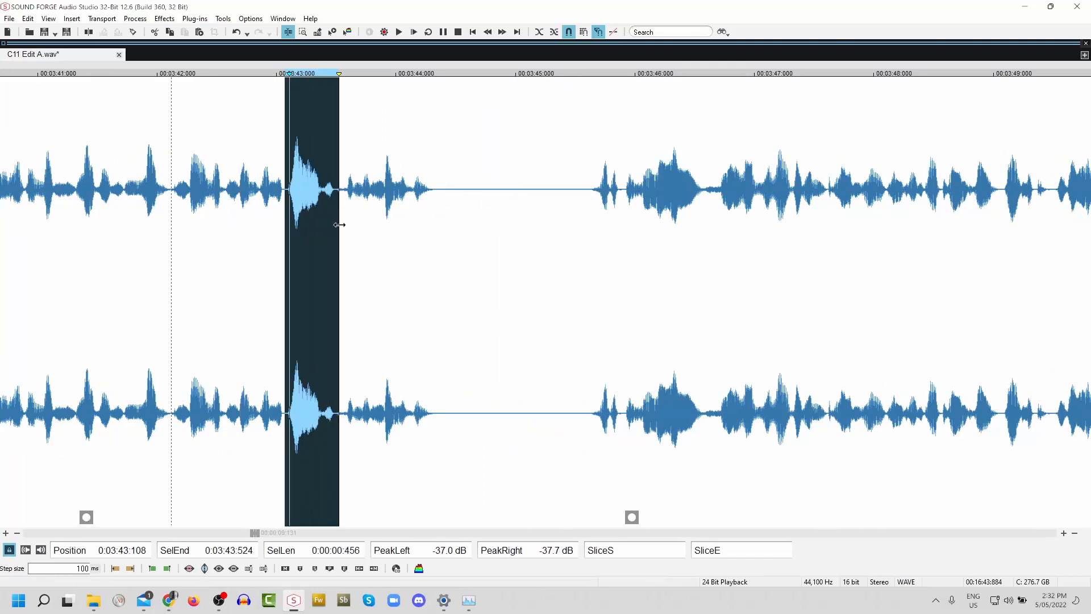
pyautogui.press('space')
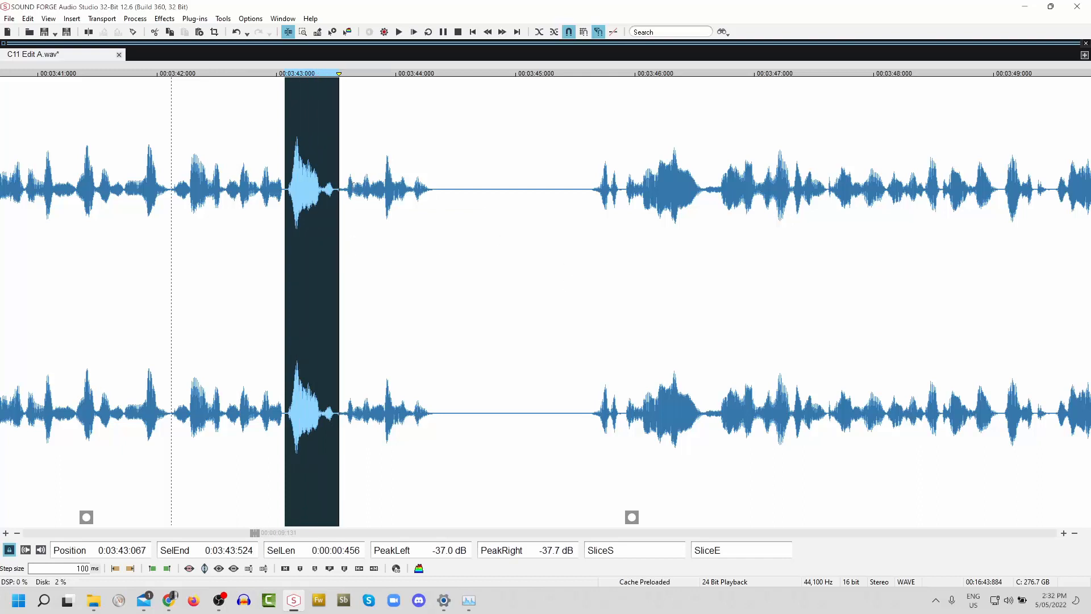
pyautogui.moveTo(220, 181); pyautogui.dragTo(435, 213)
pyautogui.press('space')
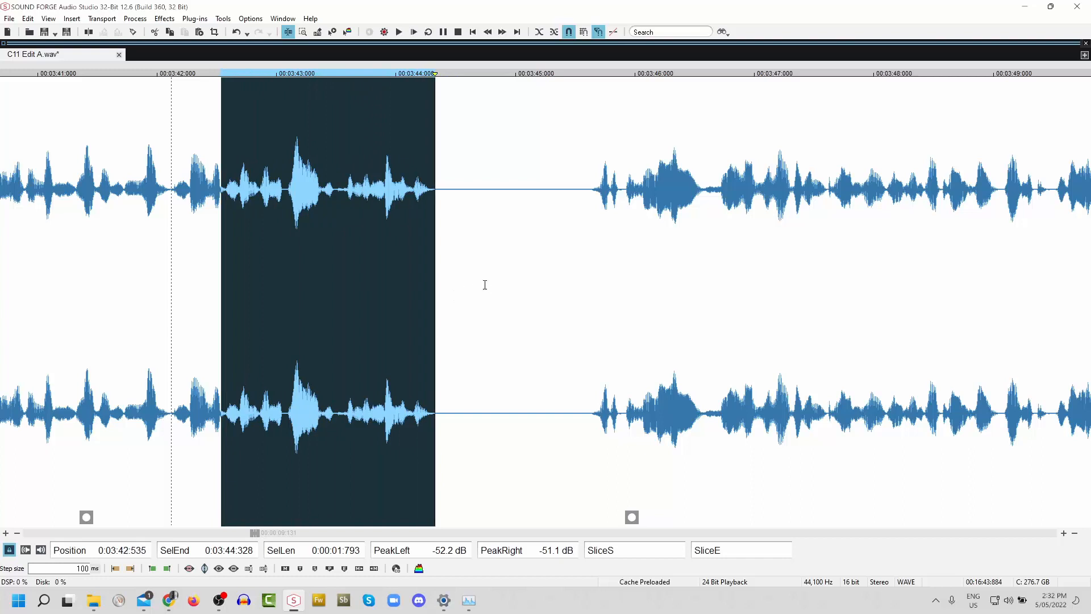
pyautogui.click(182, 171)
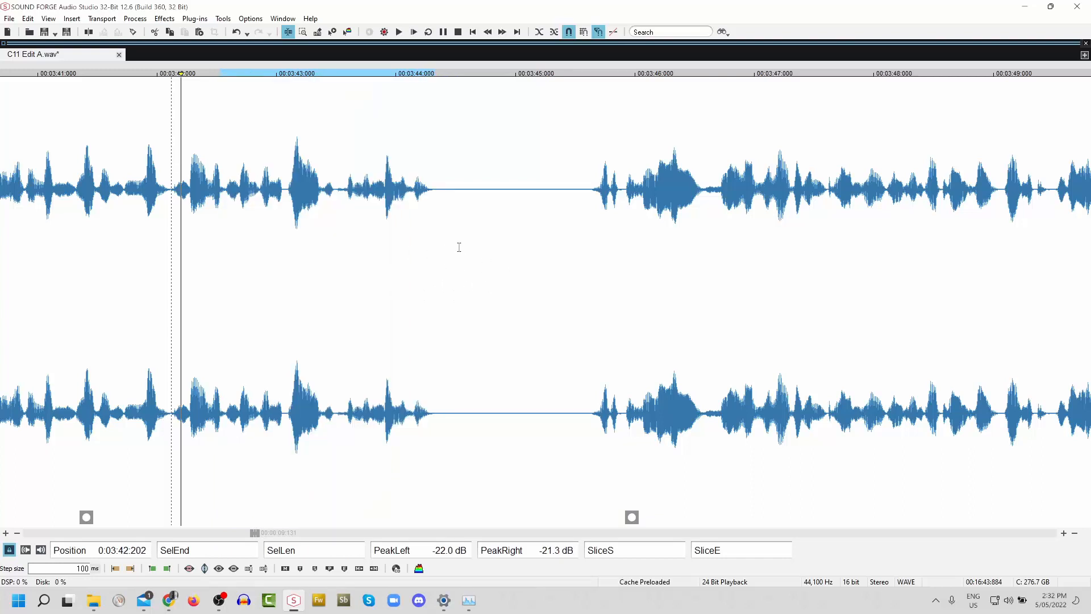
pyautogui.press('space')
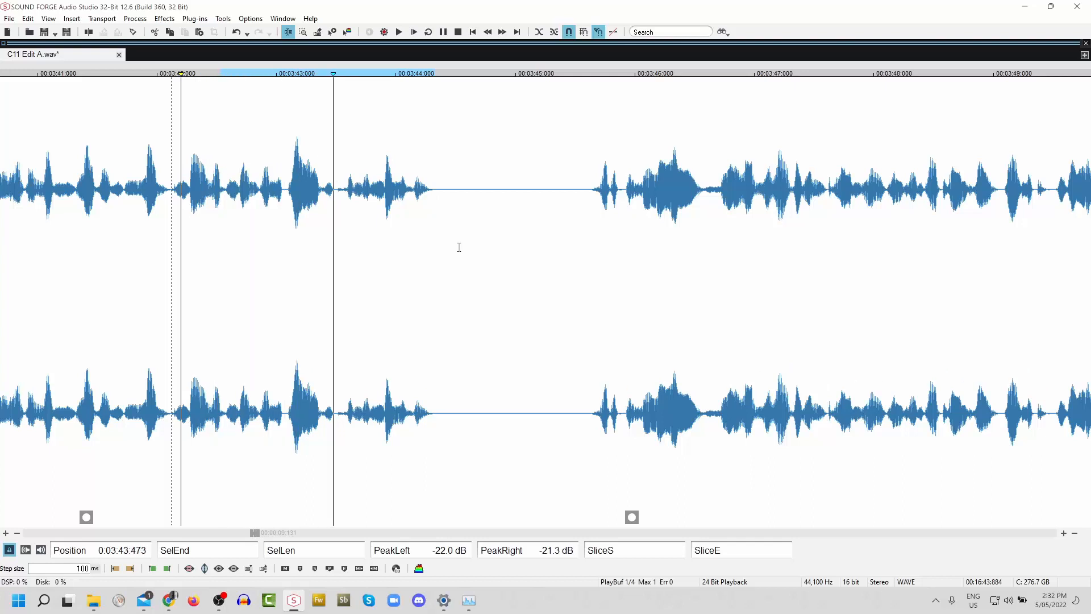
pyautogui.press('Return')
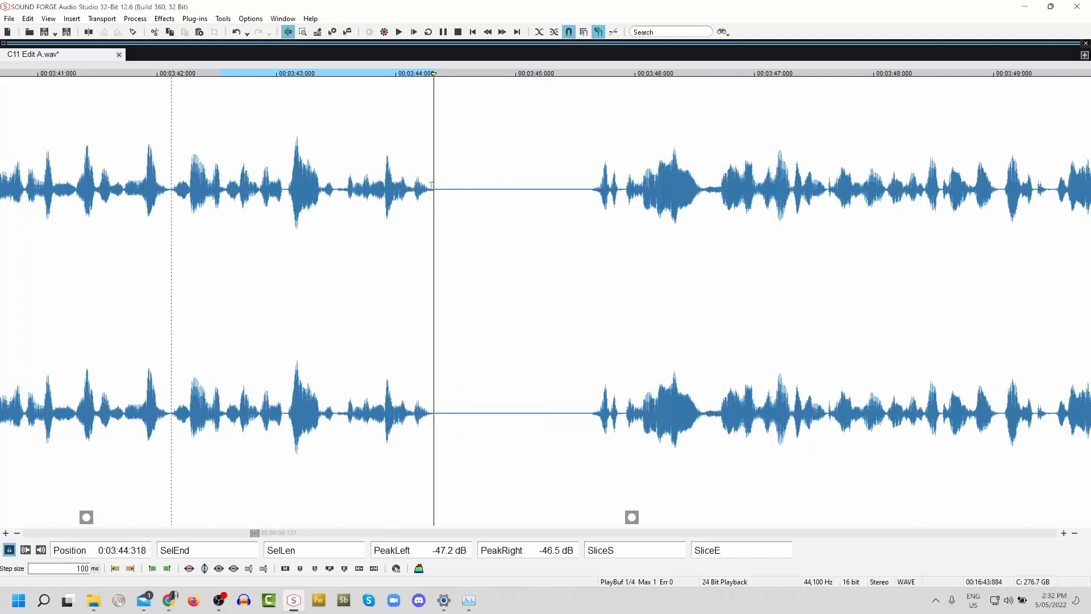
# - Isolate the pause from 3:44.295 to 3:45.303 as a slice, crossfade its start over about 0.35 s, and play from 3:43.396
pyautogui.moveTo(431, 185); pyautogui.dragTo(555, 209)
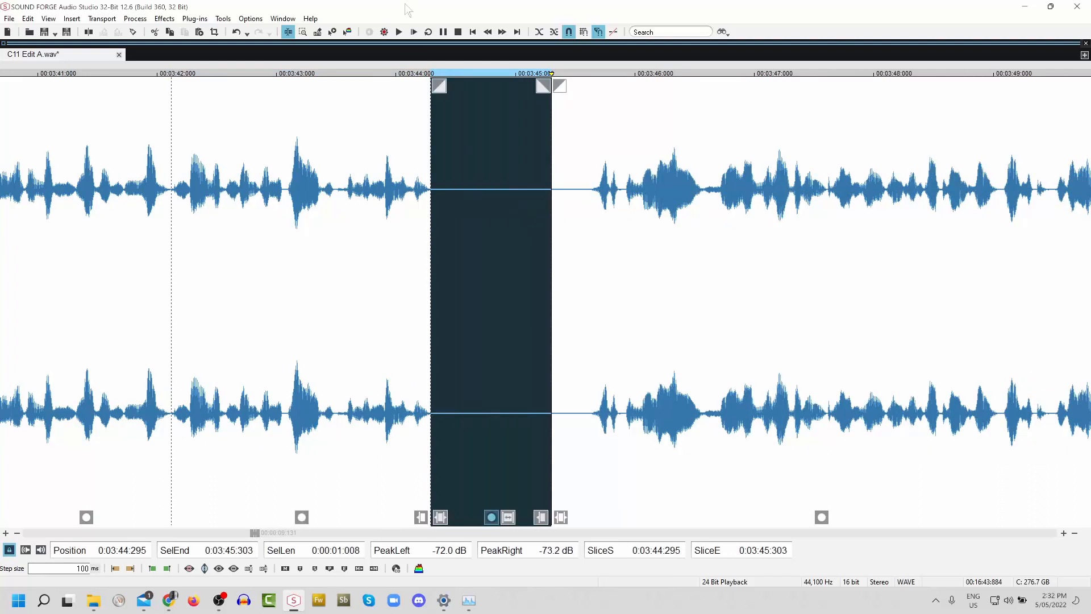
pyautogui.moveTo(442, 88); pyautogui.dragTo(473, 85)
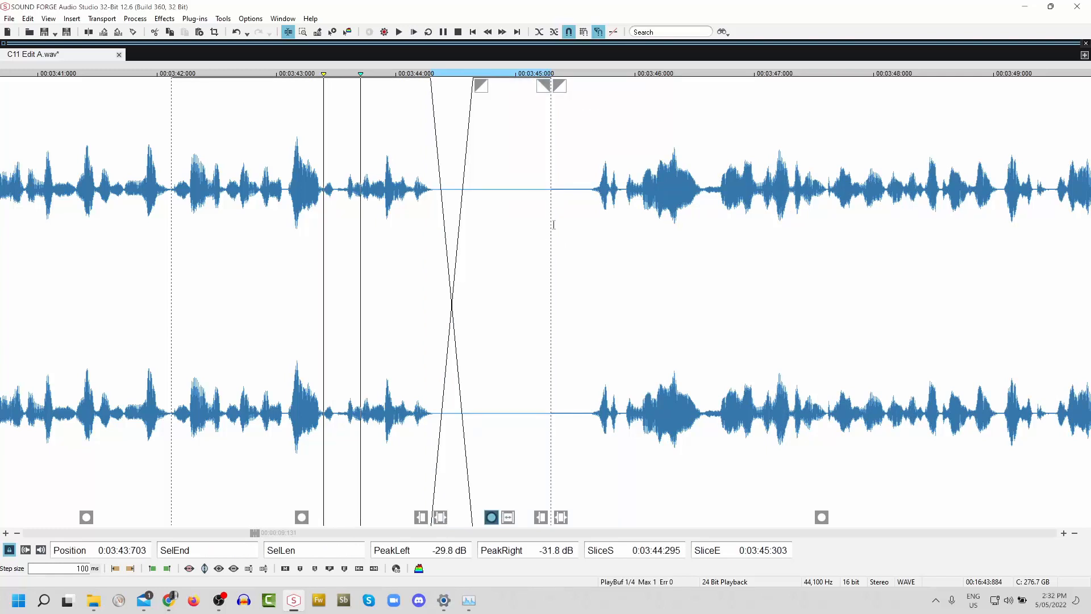
pyautogui.press('space')
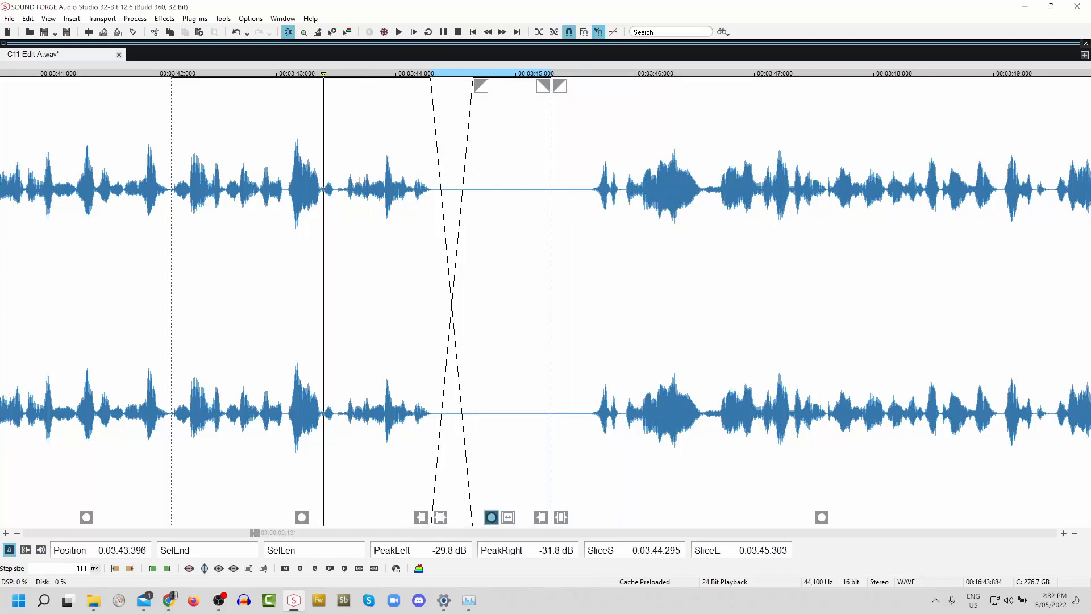
# - Check the phrase ending before the crossfade by playing from about 3:43.6 and 3:44.3
pyautogui.click(348, 120)
pyautogui.press('space')
pyautogui.press('space')
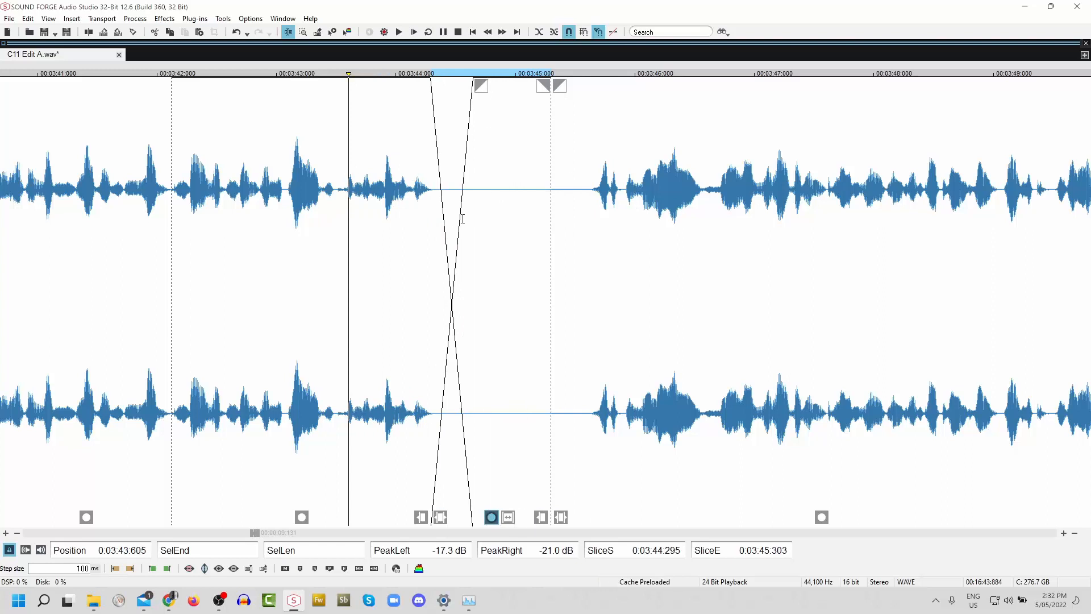
pyautogui.click(431, 188)
pyautogui.press('space')
pyautogui.press('space')
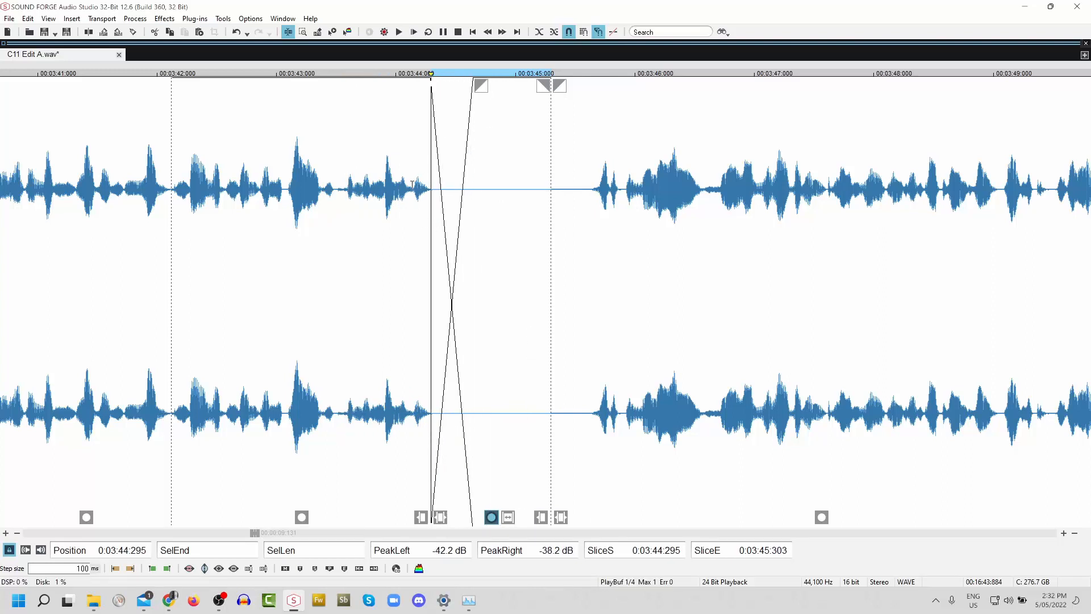
# - Listen to the final word from about 3:44.15, and replay the phrase ending into the crossfade from 3:43.610
pyautogui.click(413, 176)
pyautogui.press('space')
pyautogui.click(349, 272)
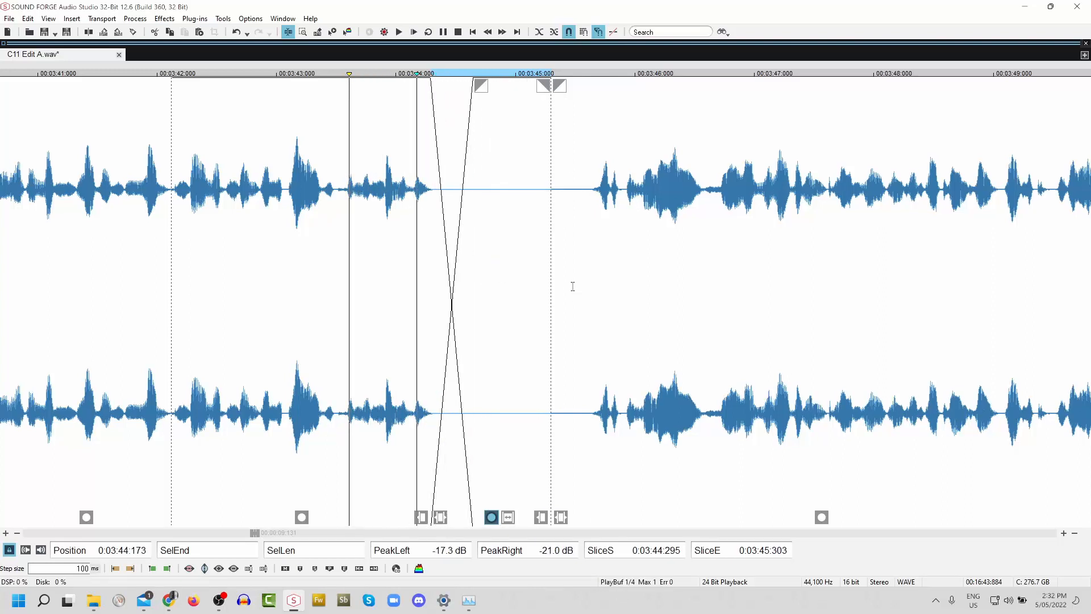
pyautogui.press('space')
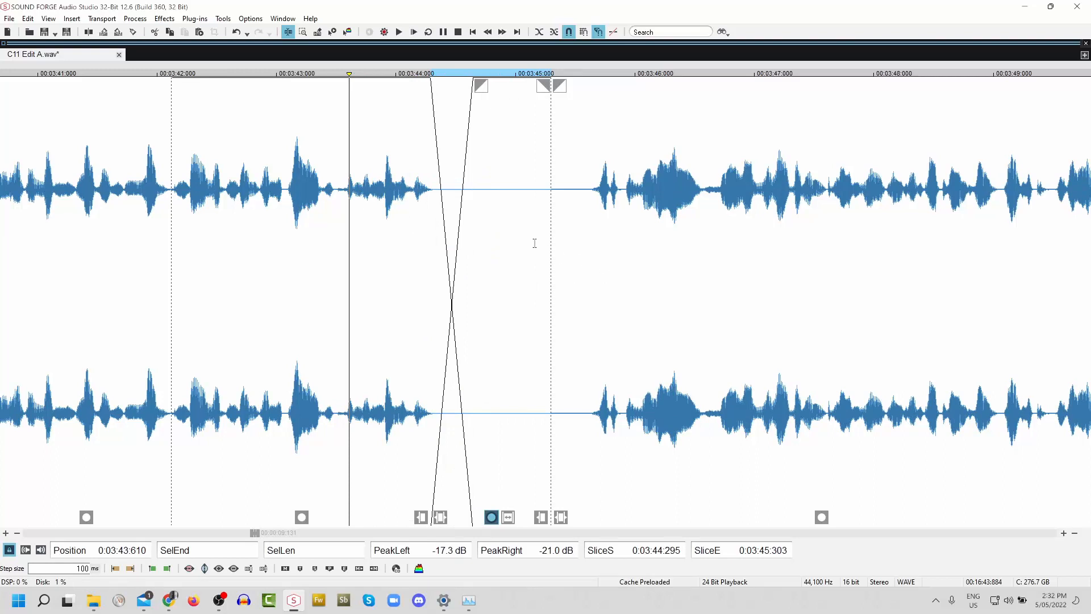
pyautogui.press('space')
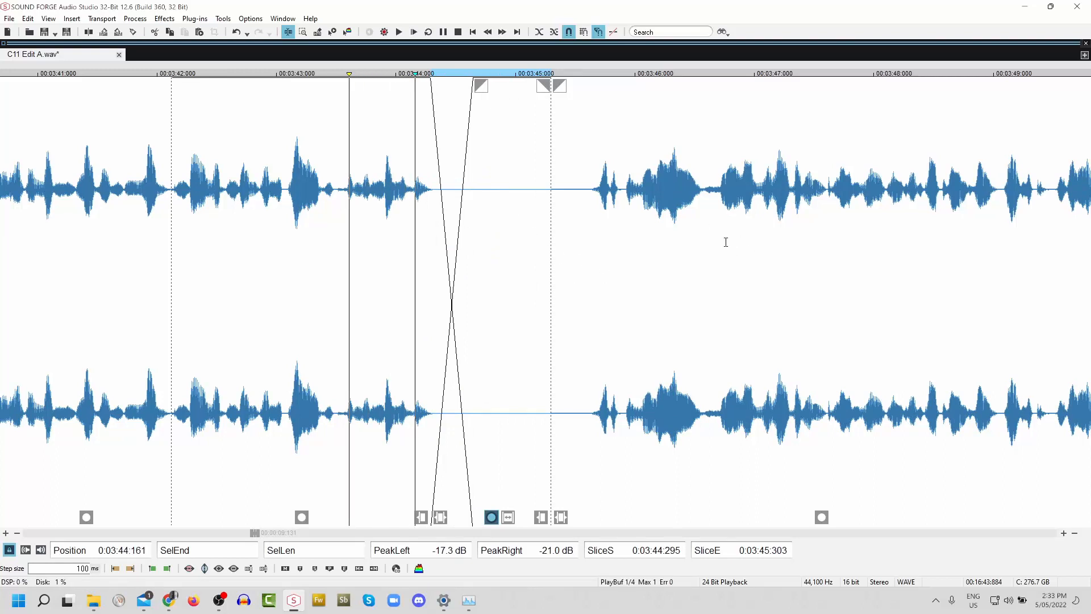
pyautogui.press('space')
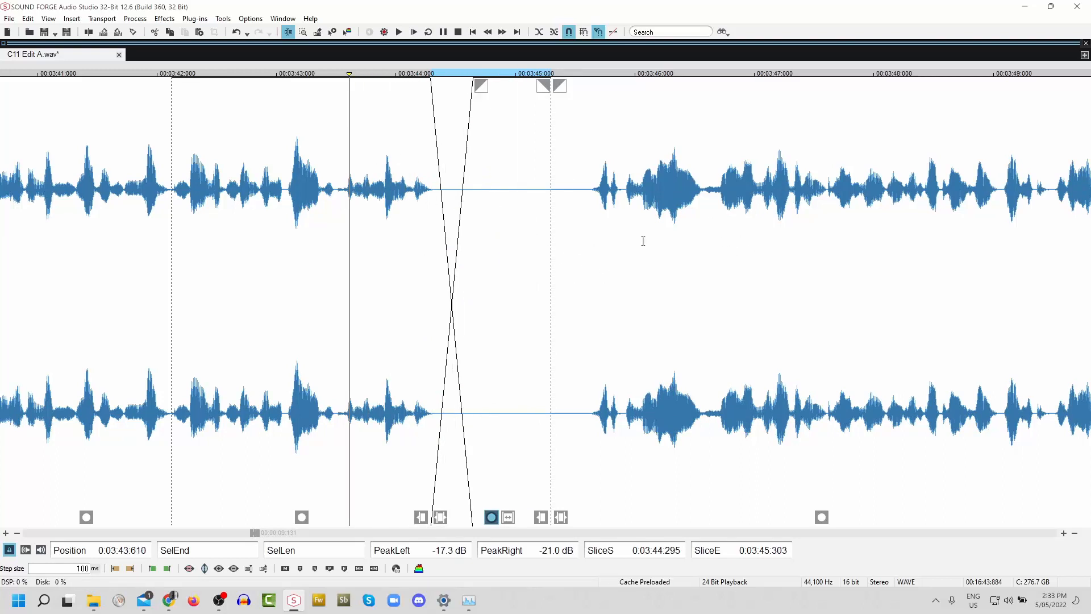
pyautogui.press('space')
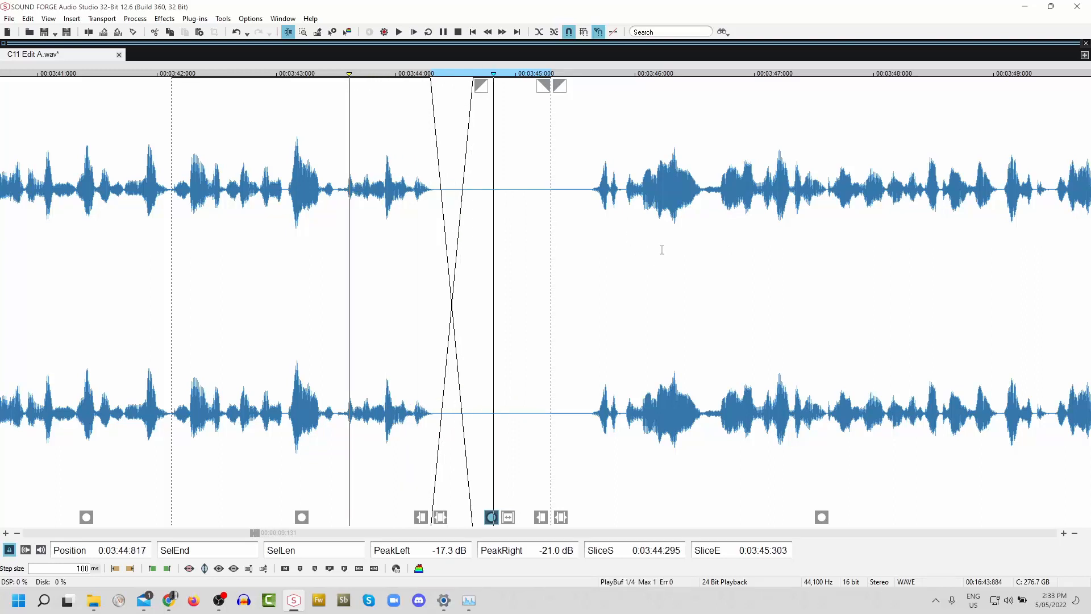
# - Delete the excess silence from 3:45.303 to about 3:45.6, and play the edited passage from about 3:42.1
pyautogui.moveTo(592, 188); pyautogui.dragTo(551, 211)
pyautogui.press('Delete')
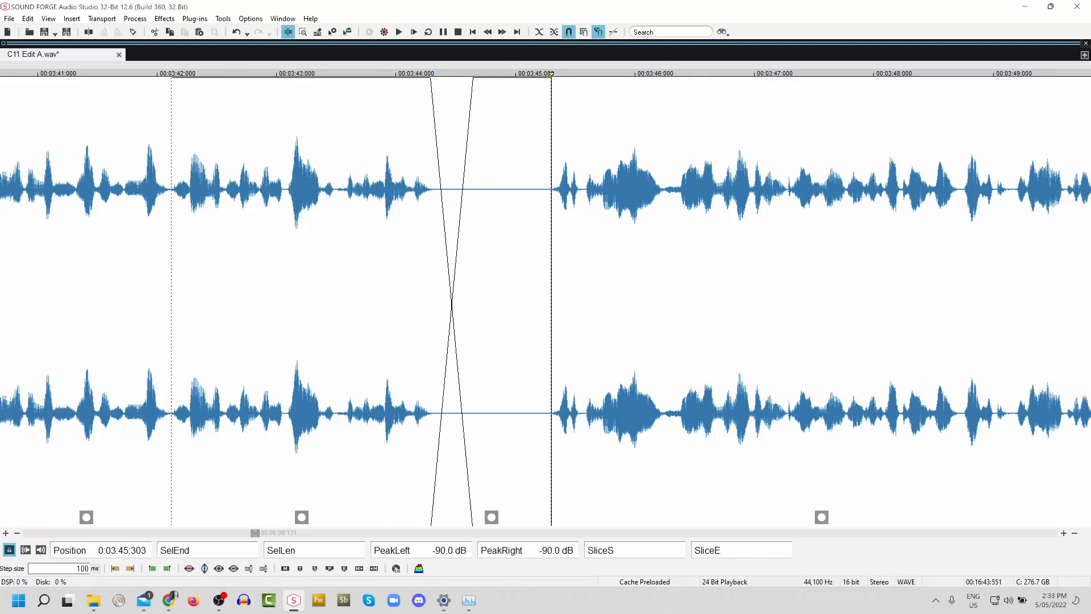
pyautogui.click(172, 162)
pyautogui.press('space')
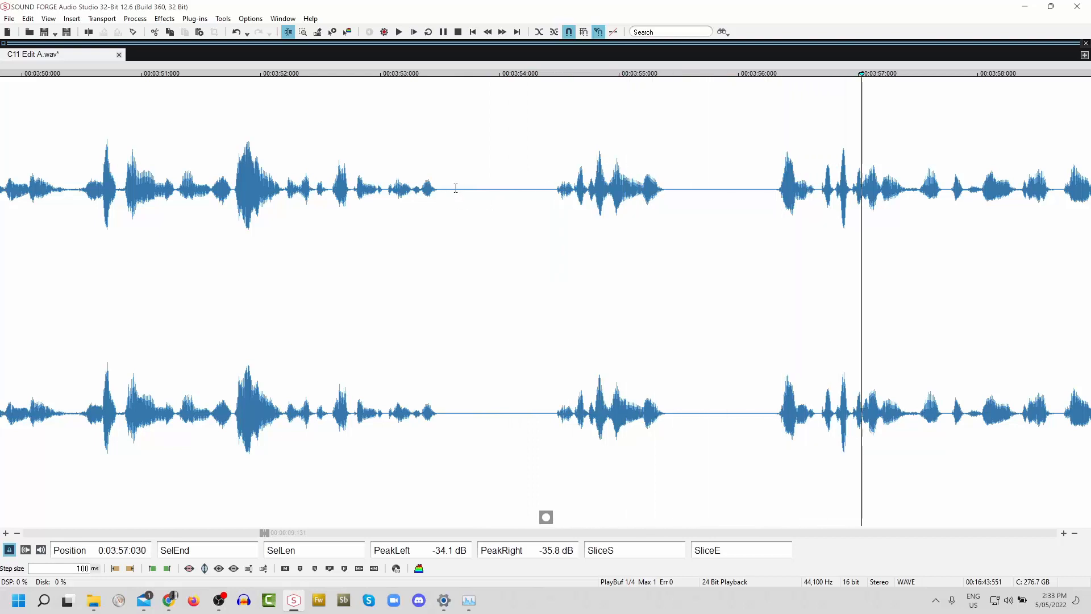
# - Delete the short take from about 3:53.6 to 3:56.1, and crossfade the start of the remaining pause between 3:53.484 and 3:53.826
pyautogui.moveTo(457, 190); pyautogui.dragTo(748, 258)
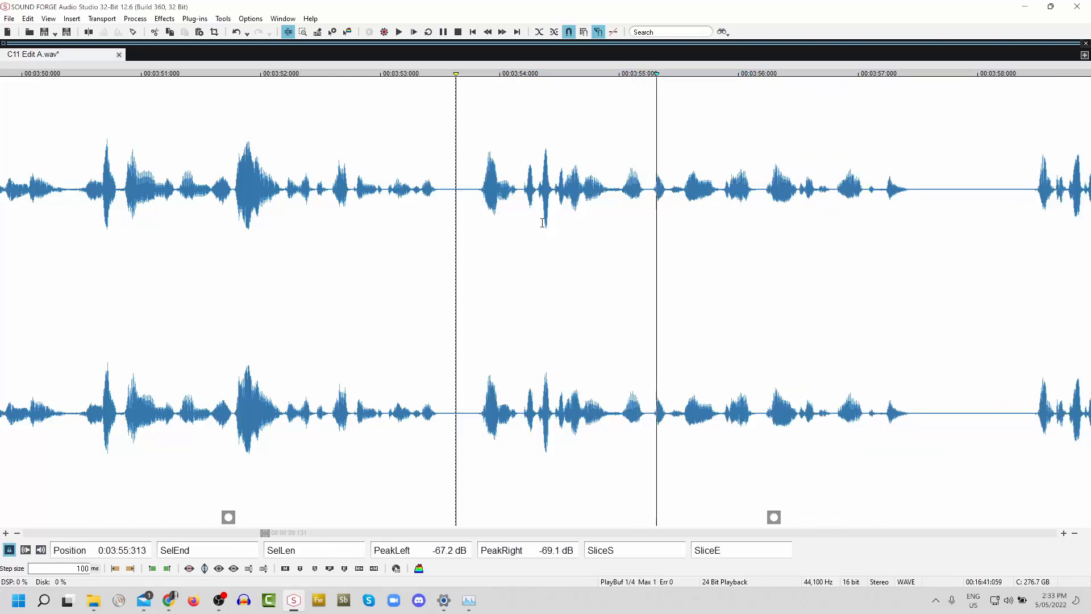
pyautogui.press('Delete')
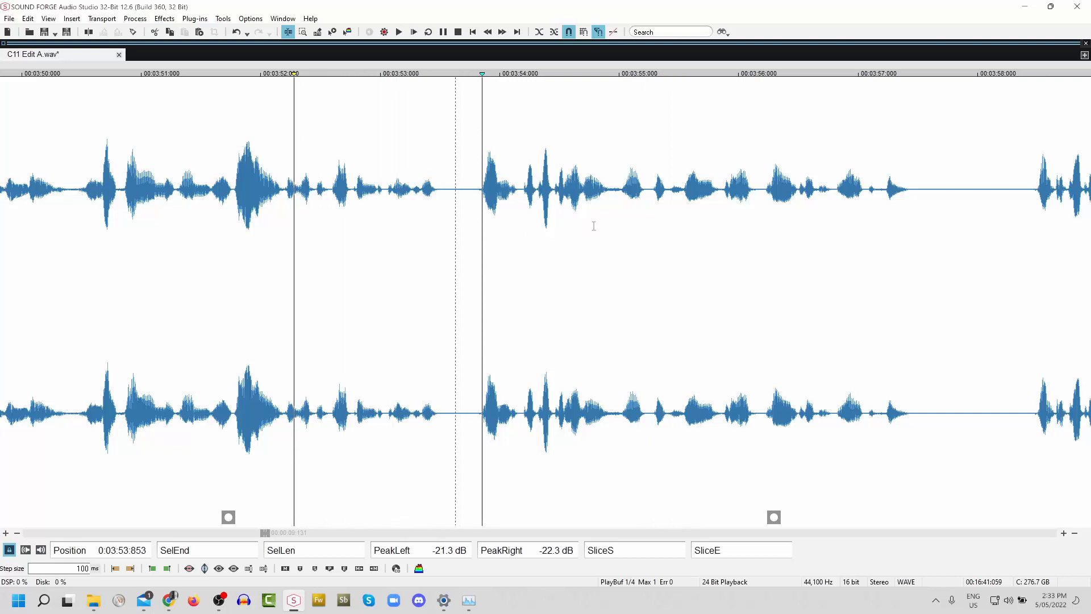
pyautogui.moveTo(438, 188); pyautogui.dragTo(476, 228)
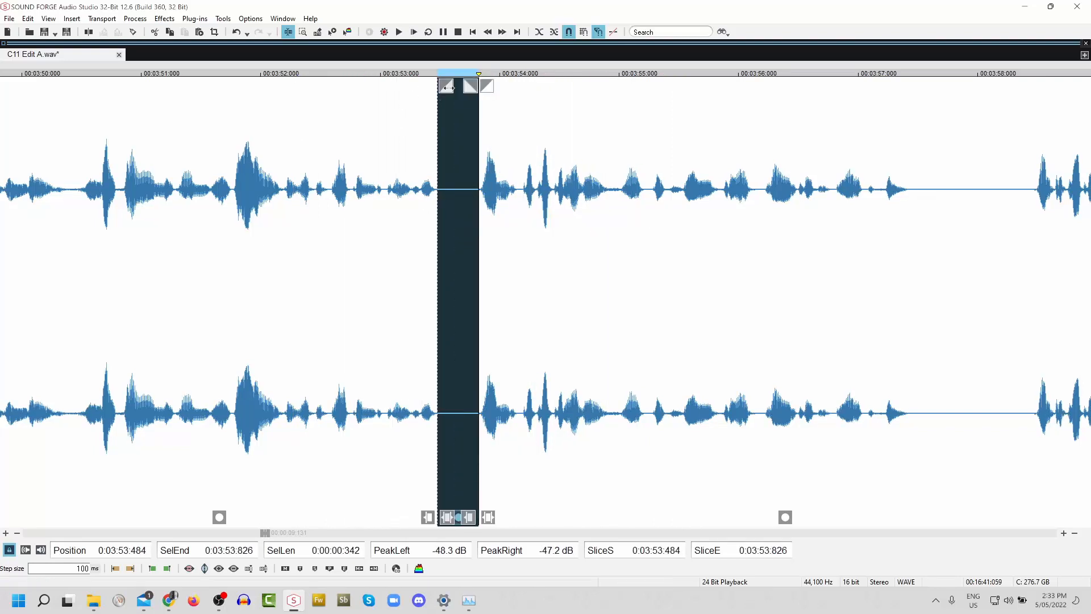
pyautogui.moveTo(449, 87); pyautogui.dragTo(454, 88)
# - Check the tightened pause and the phrase after it by playing from 3:52.880, 3:53.826 and 3:54.421
pyautogui.click(365, 222)
pyautogui.press('space')
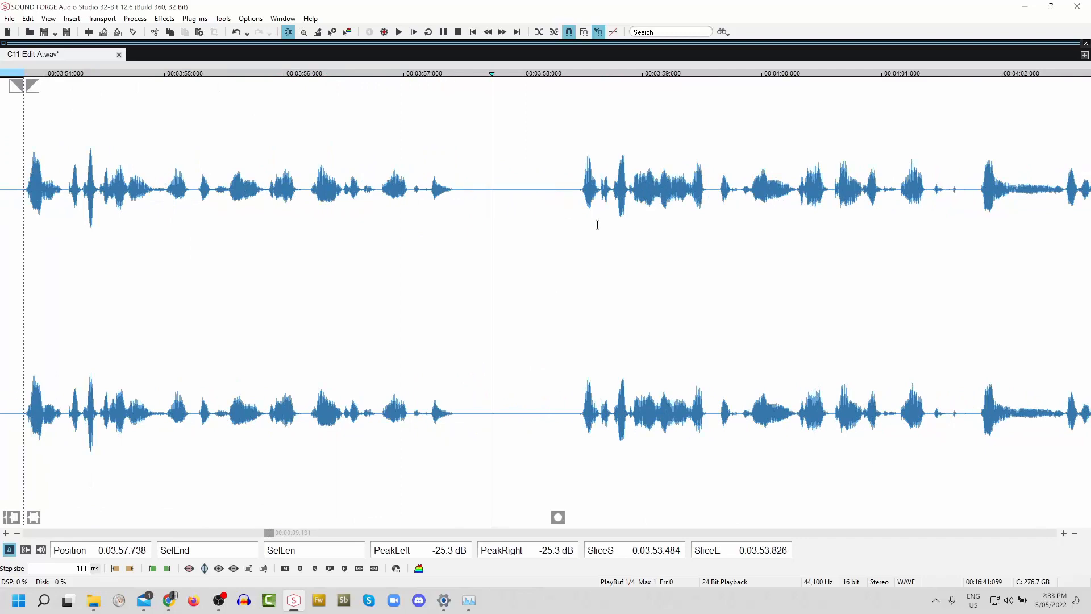
pyautogui.press('space')
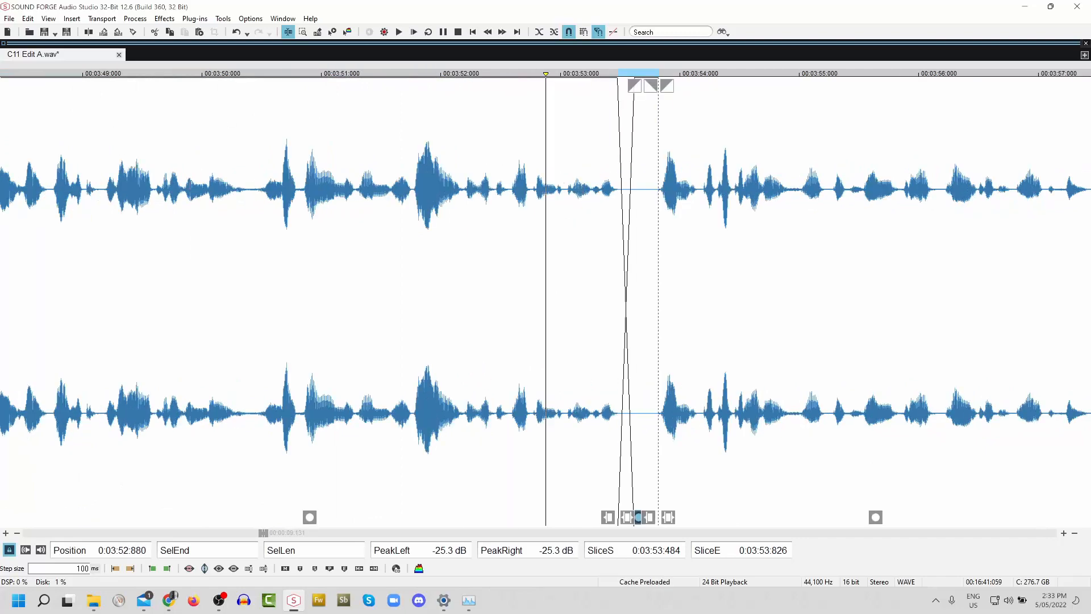
pyautogui.click(658, 154)
pyautogui.press('space')
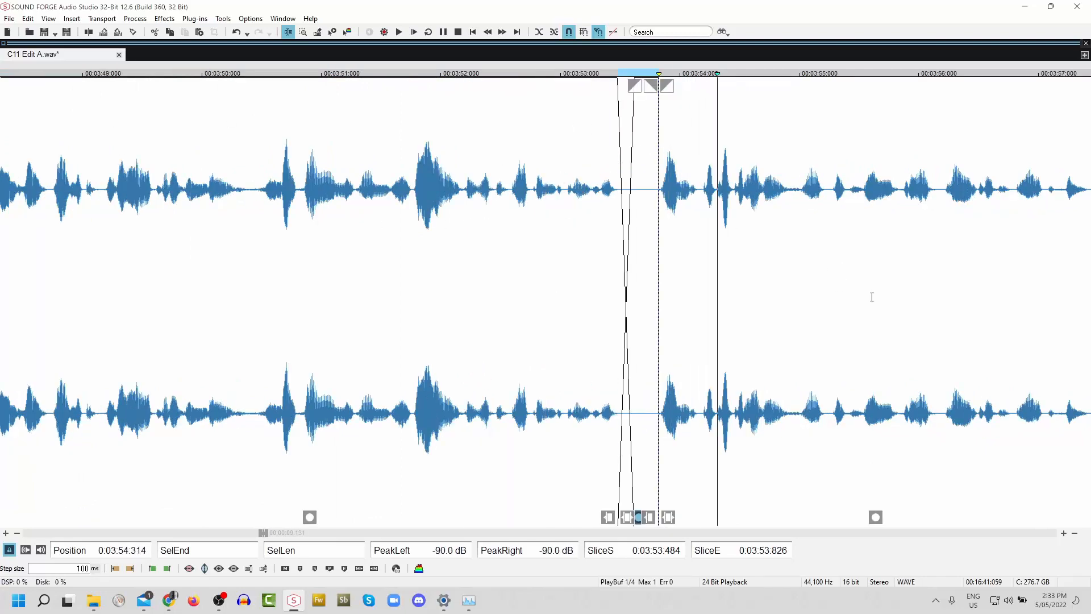
pyautogui.press('space')
pyautogui.scroll(-1, 879, 273)
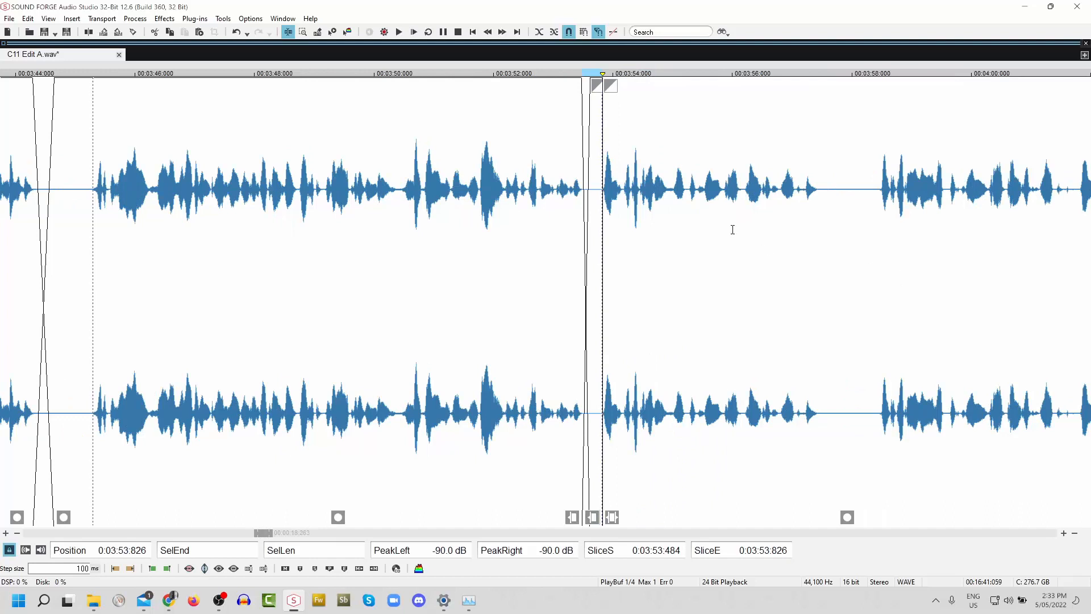
pyautogui.press('space')
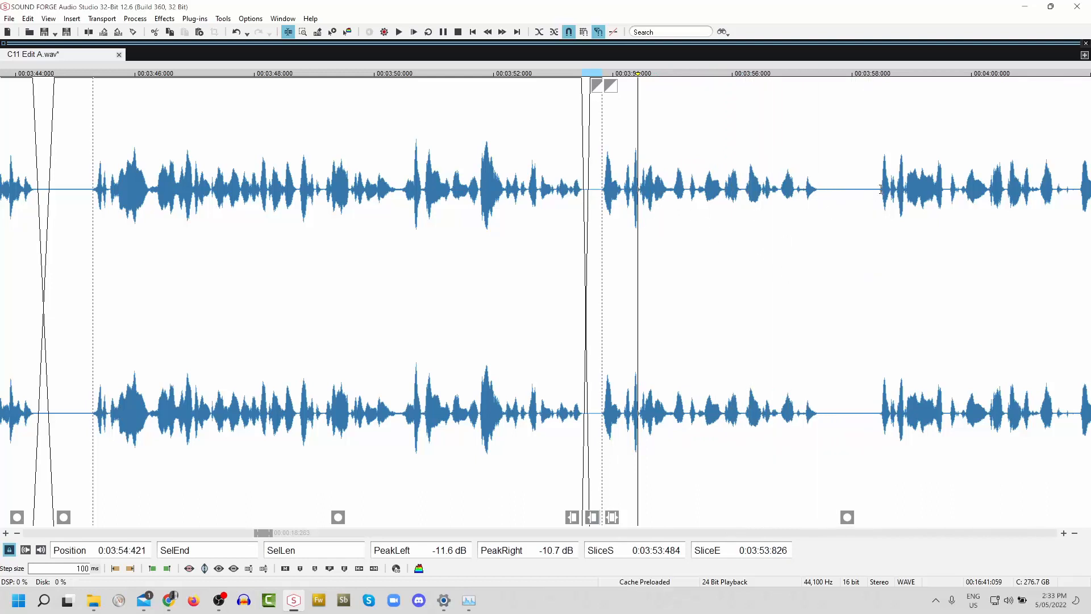
# - Delete the unwanted take from 3:53.826 to about 3:58.4, and play across the join from about 3:52.2
pyautogui.moveTo(878, 188); pyautogui.dragTo(603, 249)
pyautogui.press('Delete')
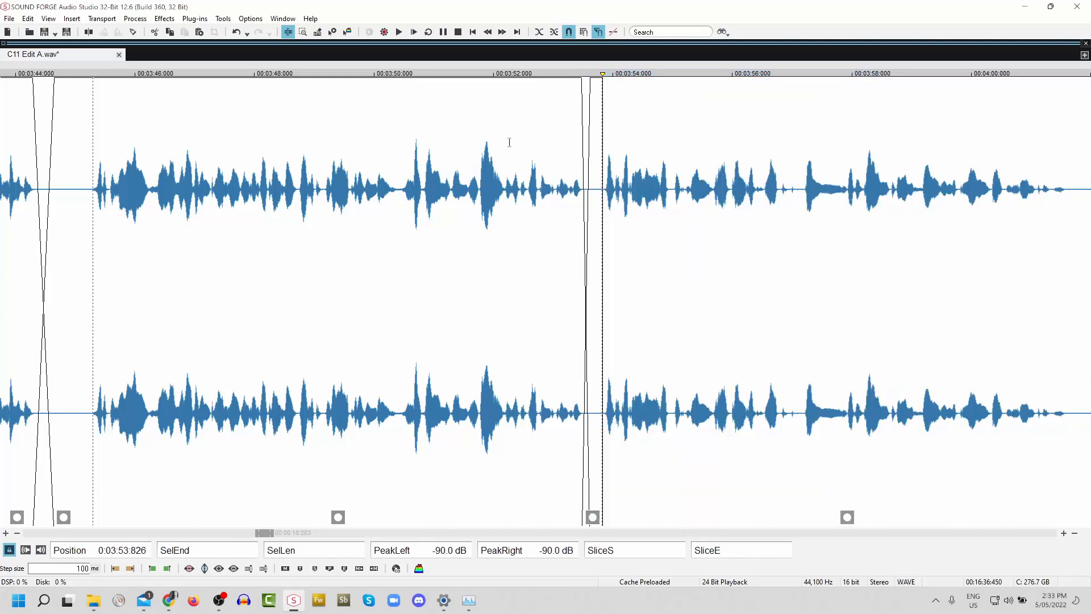
pyautogui.click(507, 142)
pyautogui.press('space')
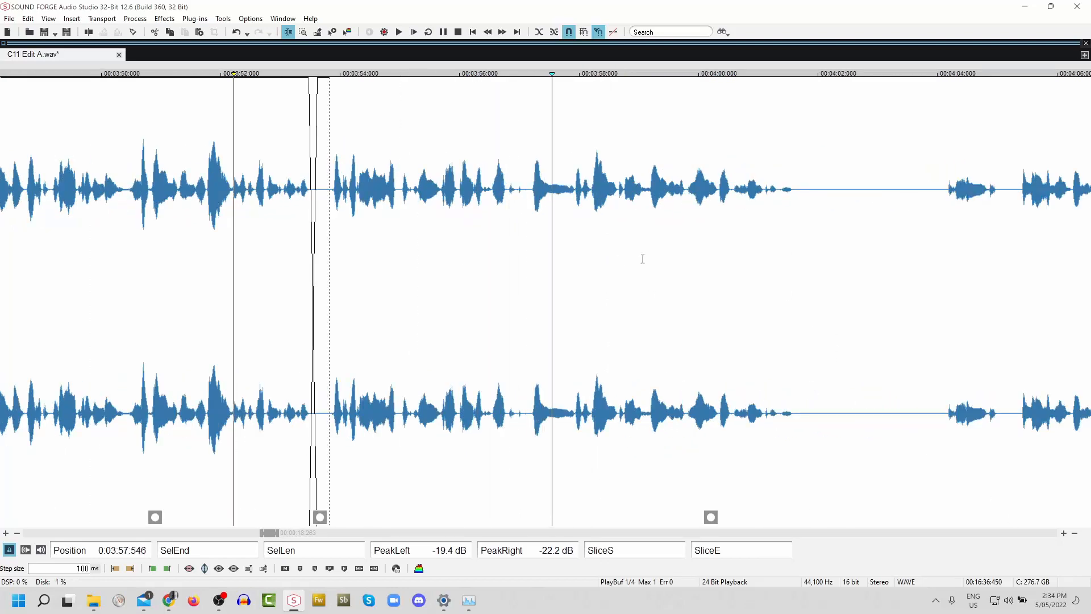
# - Listen to the end of the phrase from about 3:56.6 and the small noise in the pause near 3:57.0
pyautogui.click(498, 186)
pyautogui.scroll(2, 556, 293)
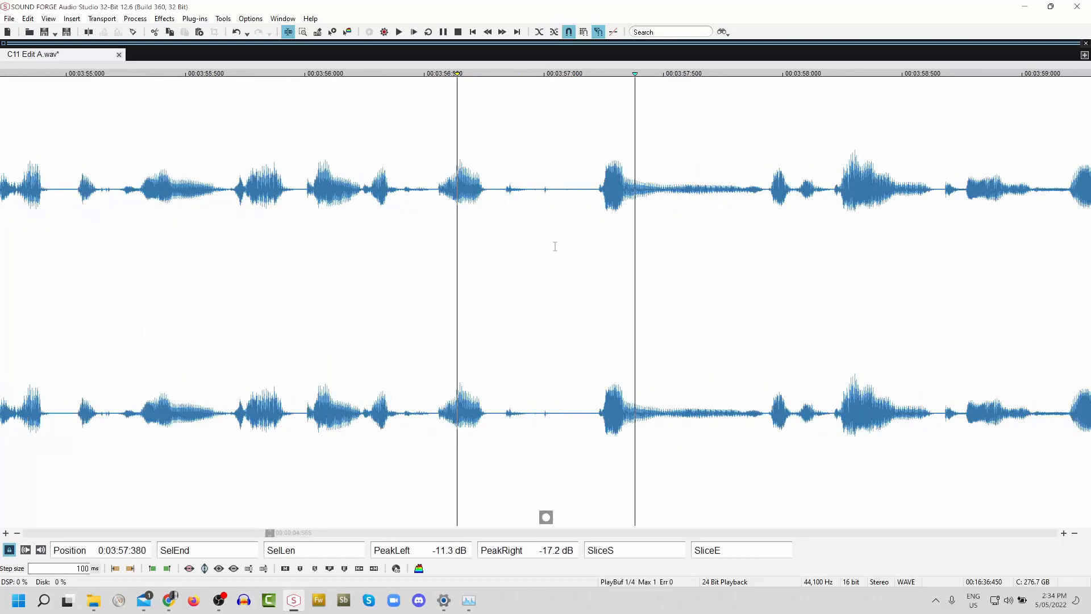
pyautogui.press('space')
pyautogui.click(540, 201)
pyautogui.press('space')
# - Audition the pause from 3:56.939 to 3:57.218, and replay the word ending before it from 3:56.828
pyautogui.moveTo(542, 189); pyautogui.dragTo(596, 239)
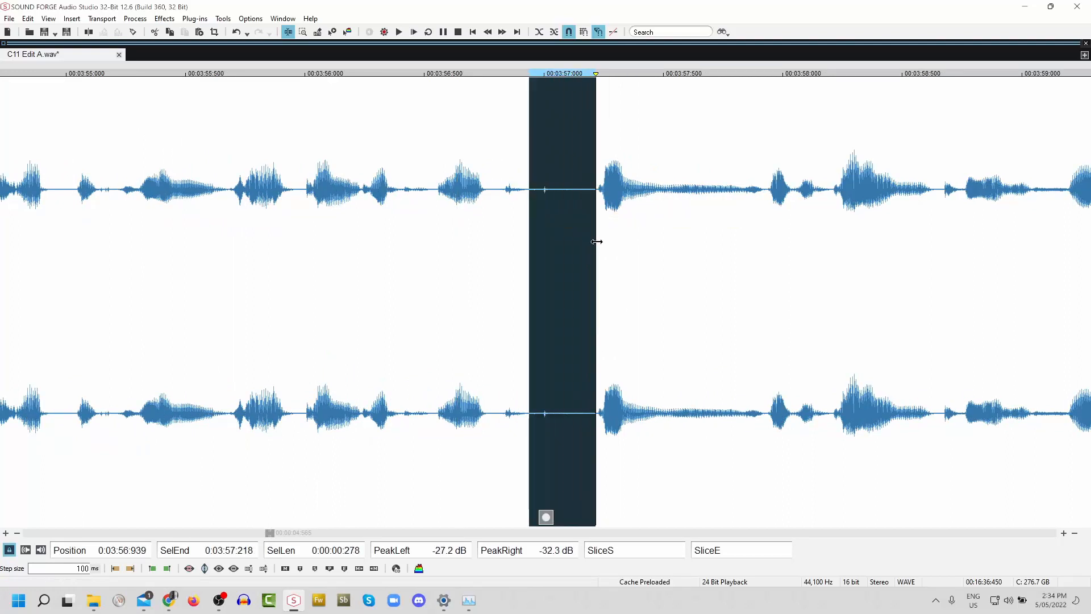
pyautogui.press('space')
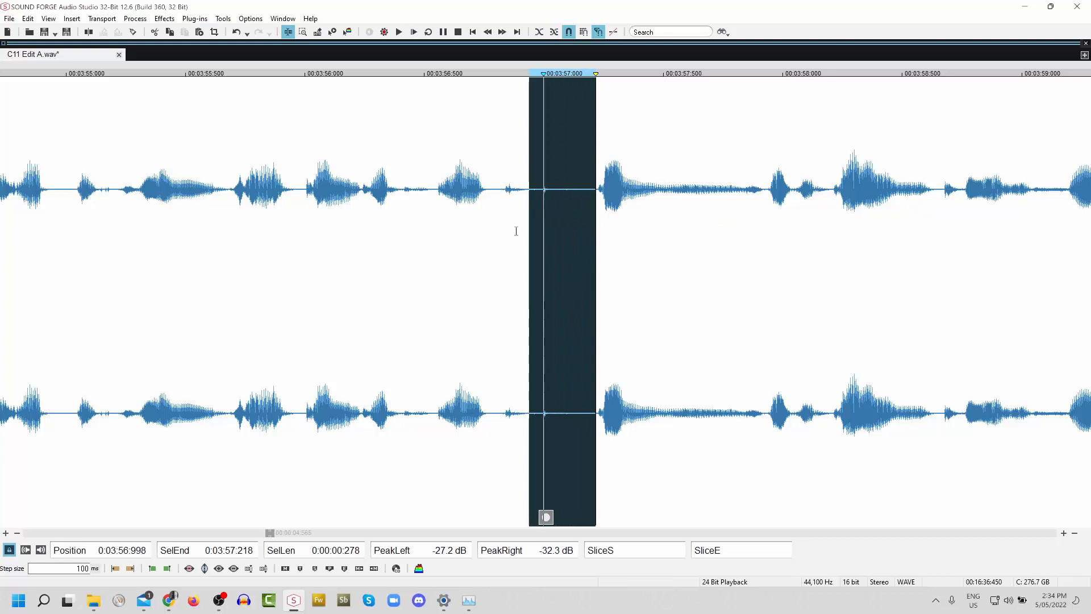
pyautogui.press('space')
pyautogui.click(503, 188)
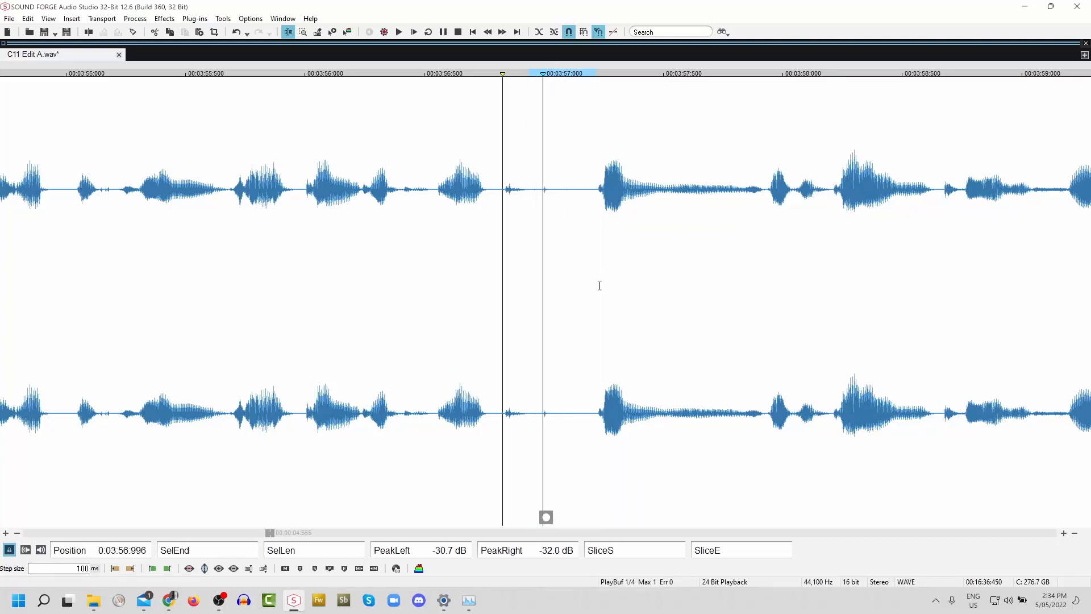
pyautogui.press('space')
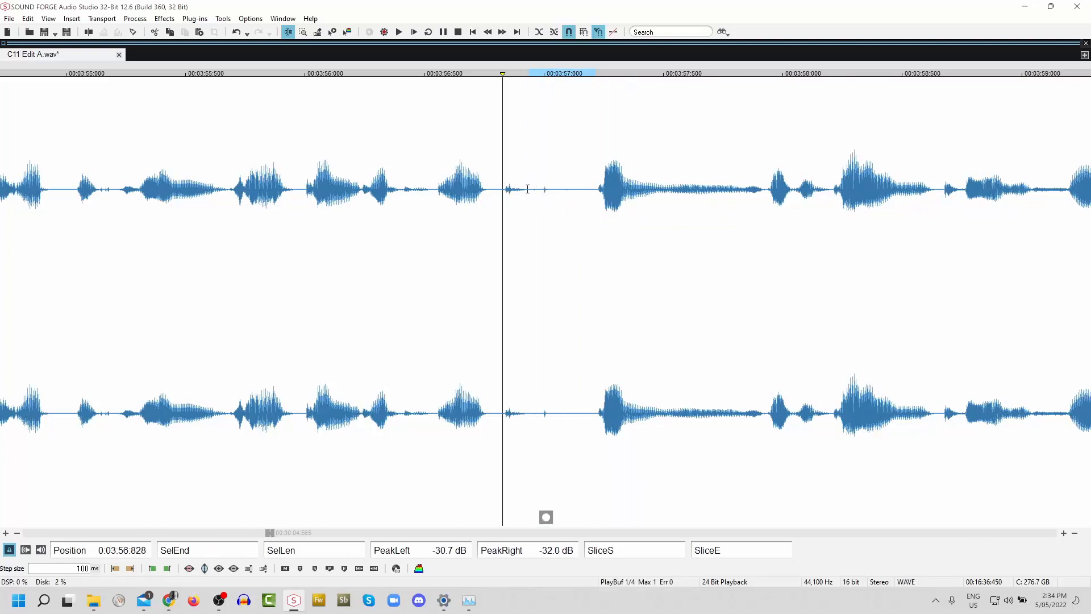
# - Overwrite the noisy pause from 3:56.932 to 3:57.222 with clean silence, crossfade its start, and play the result from 3:56.473
pyautogui.moveTo(527, 189); pyautogui.dragTo(596, 239)
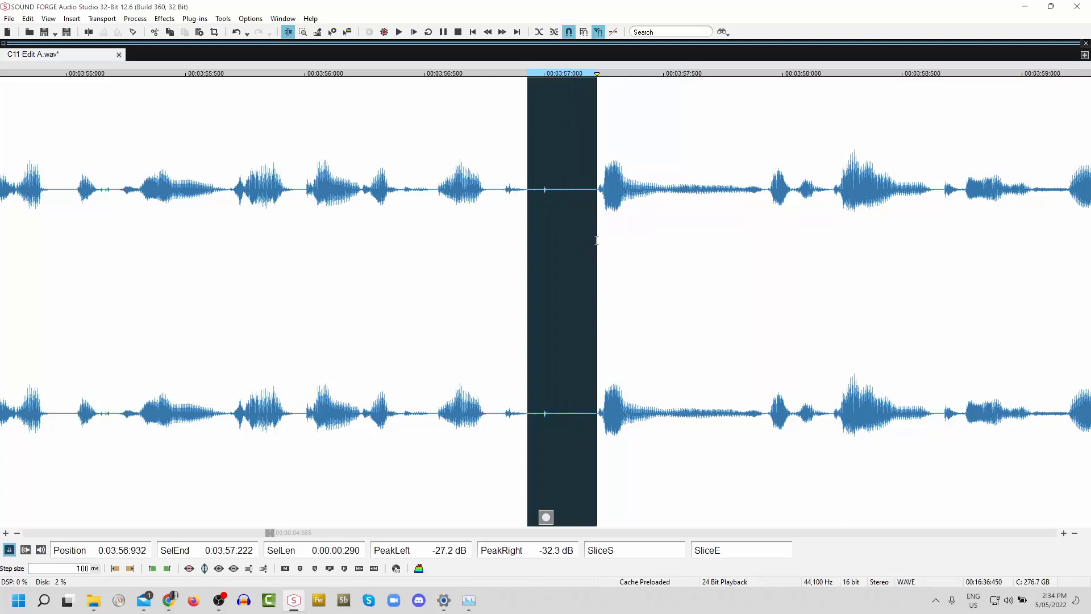
pyautogui.hotkey('ctrl', 'm')
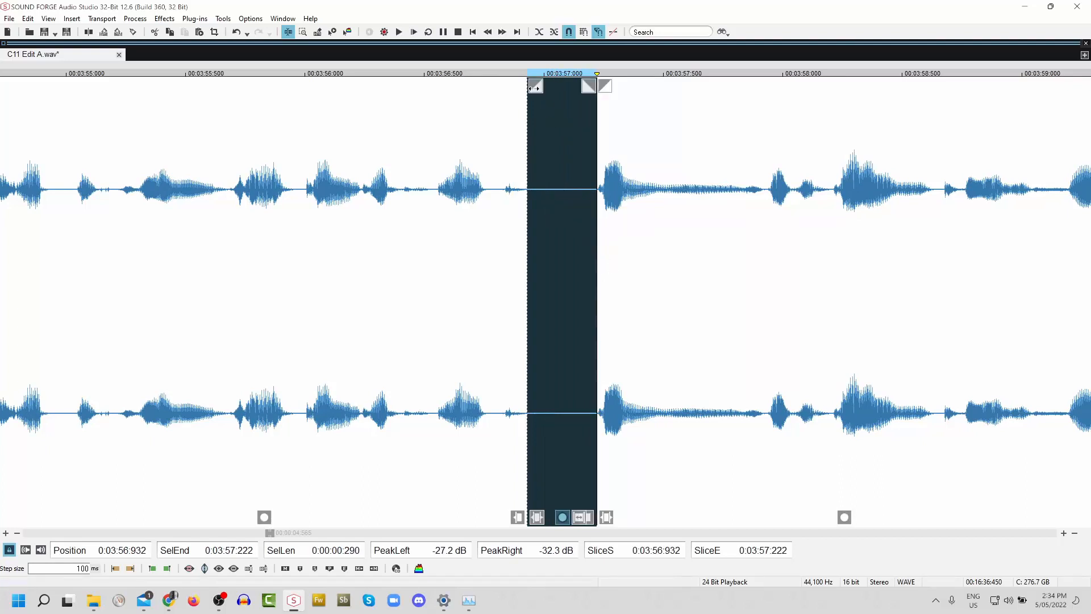
pyautogui.moveTo(535, 88); pyautogui.dragTo(559, 87)
pyautogui.click(418, 161)
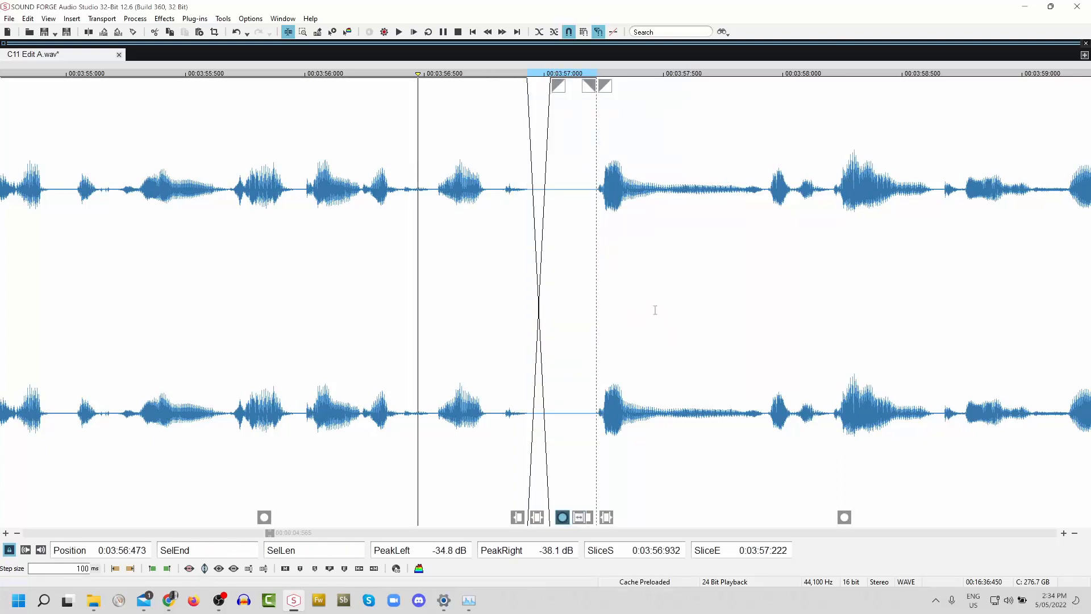
pyautogui.press('space')
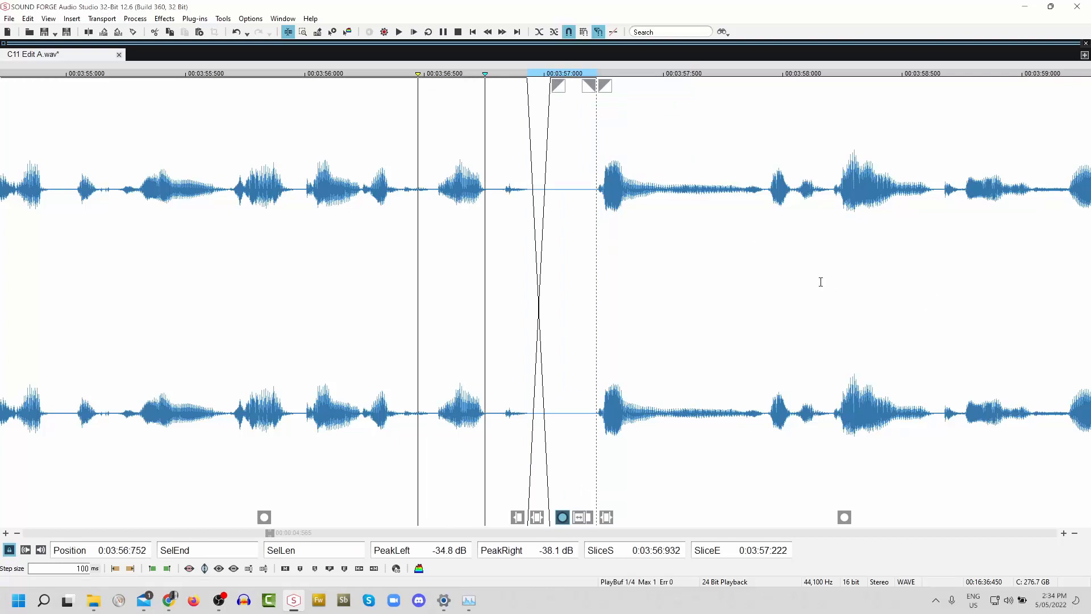
pyautogui.press('space')
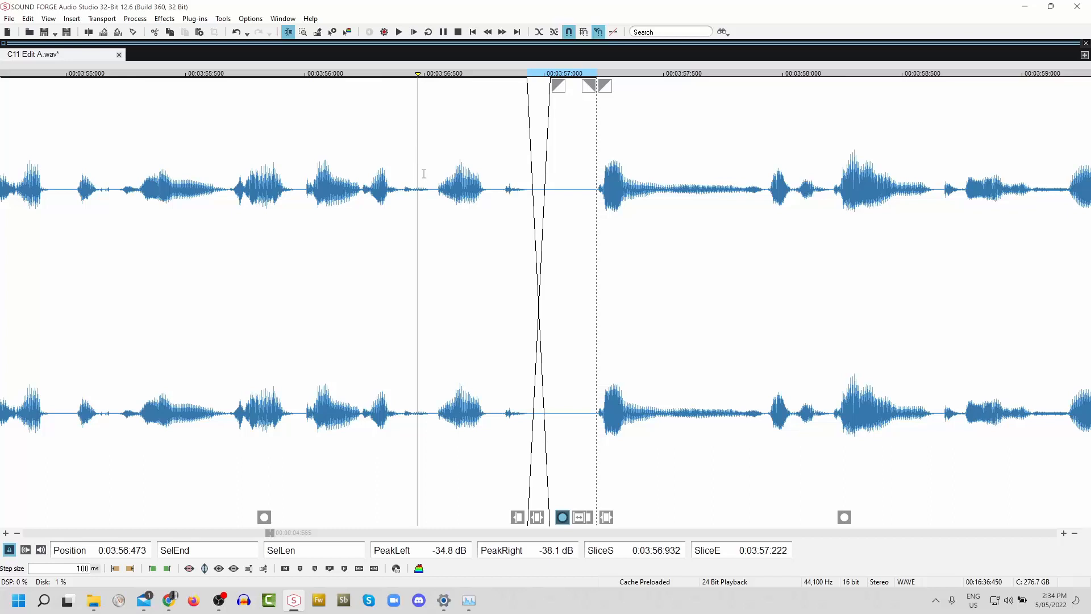
# - Check the repaired pause and the whole phrase after it by playing from 3:56.005
pyautogui.click(377, 153)
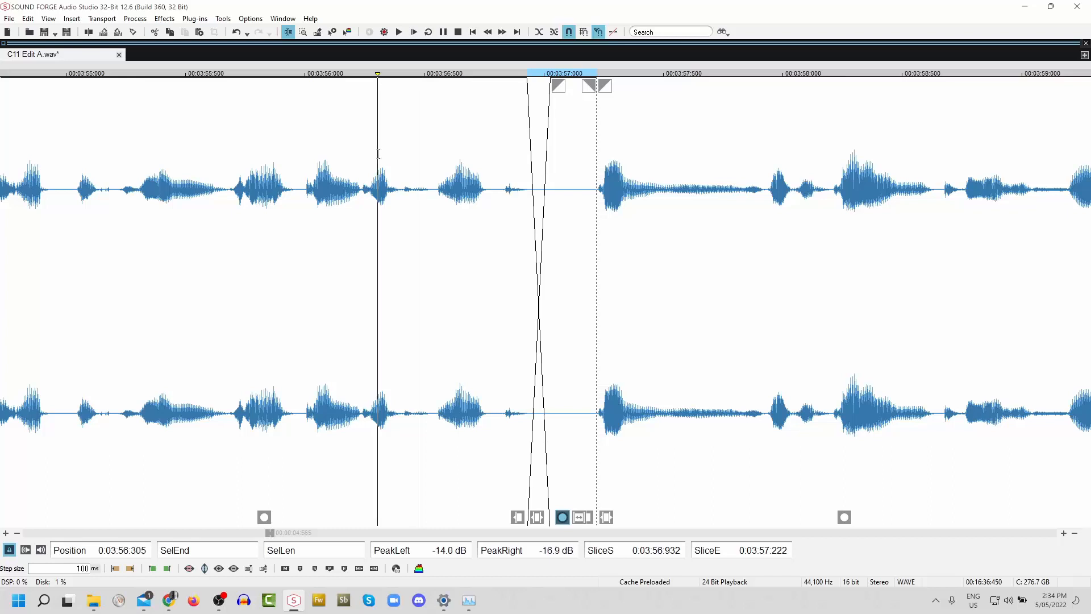
pyautogui.scroll(-1, 867, 286)
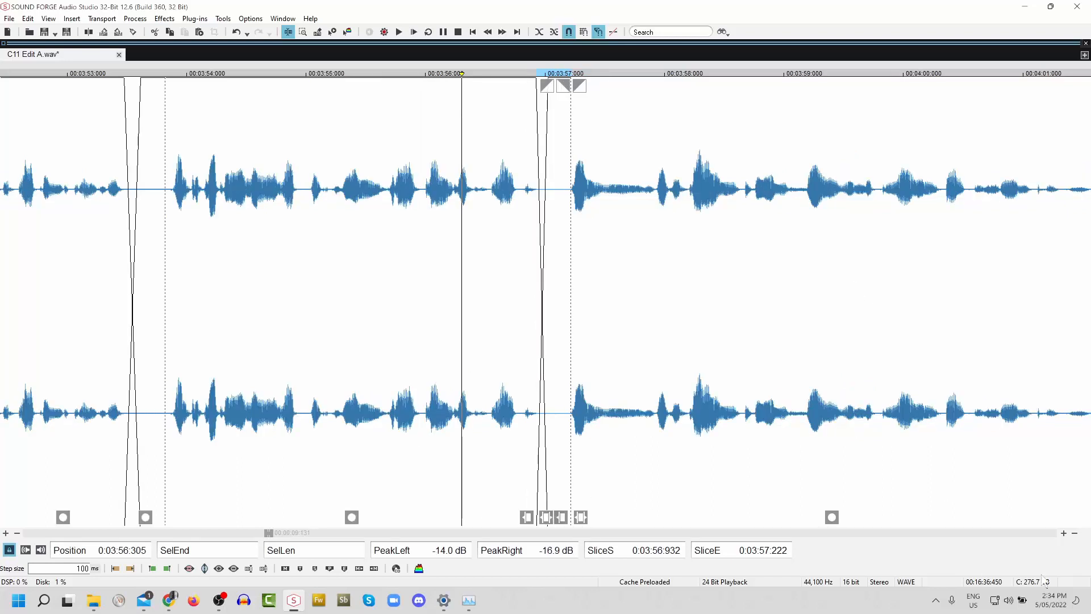
pyautogui.hscroll(3, 1026, 534)
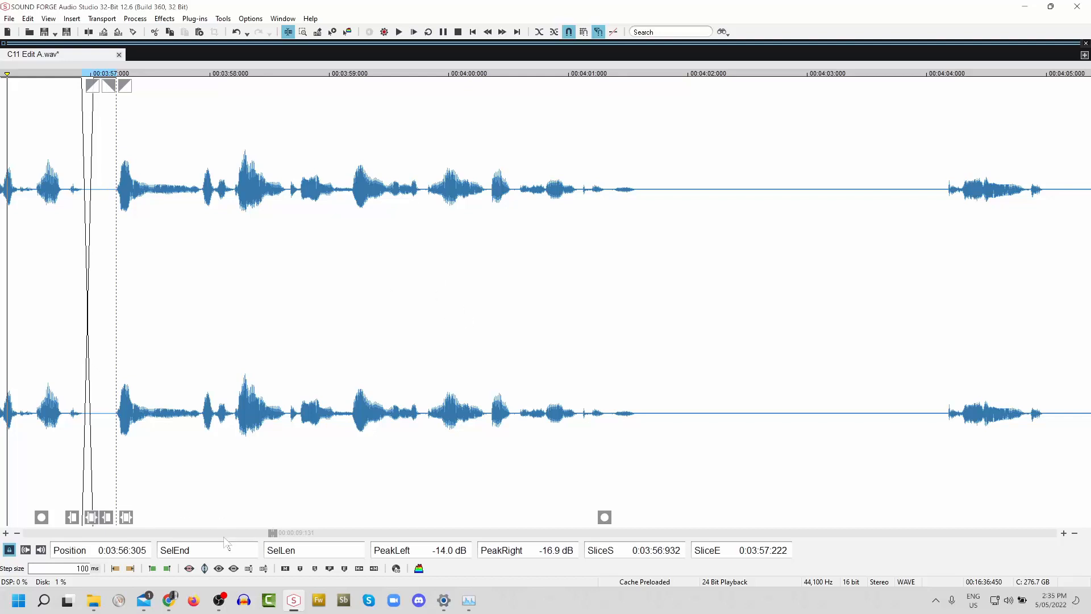
pyautogui.hscroll(-2, 224, 536)
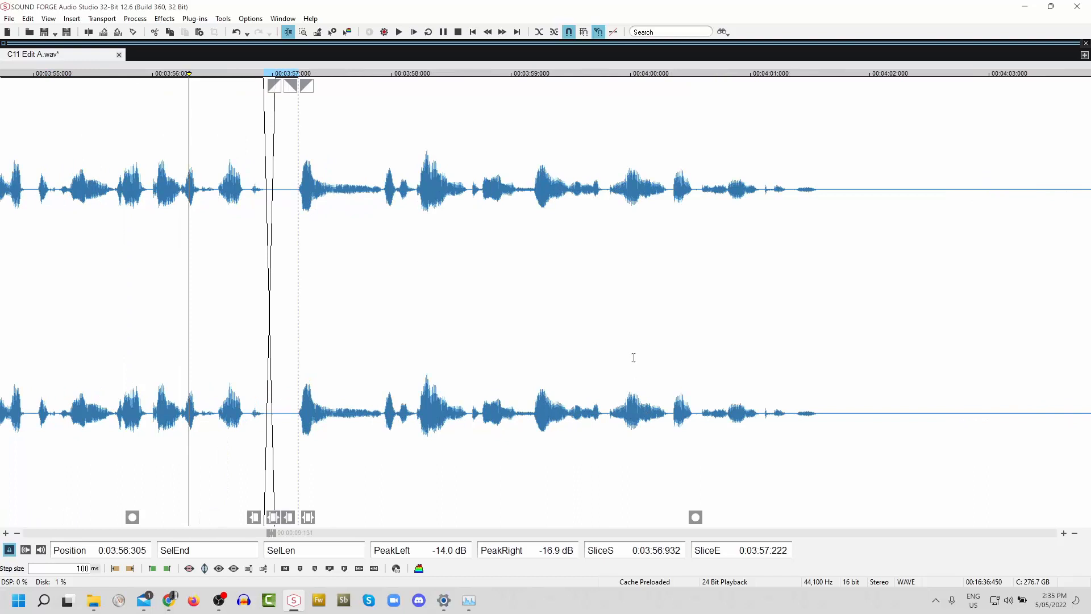
pyautogui.click(141, 164)
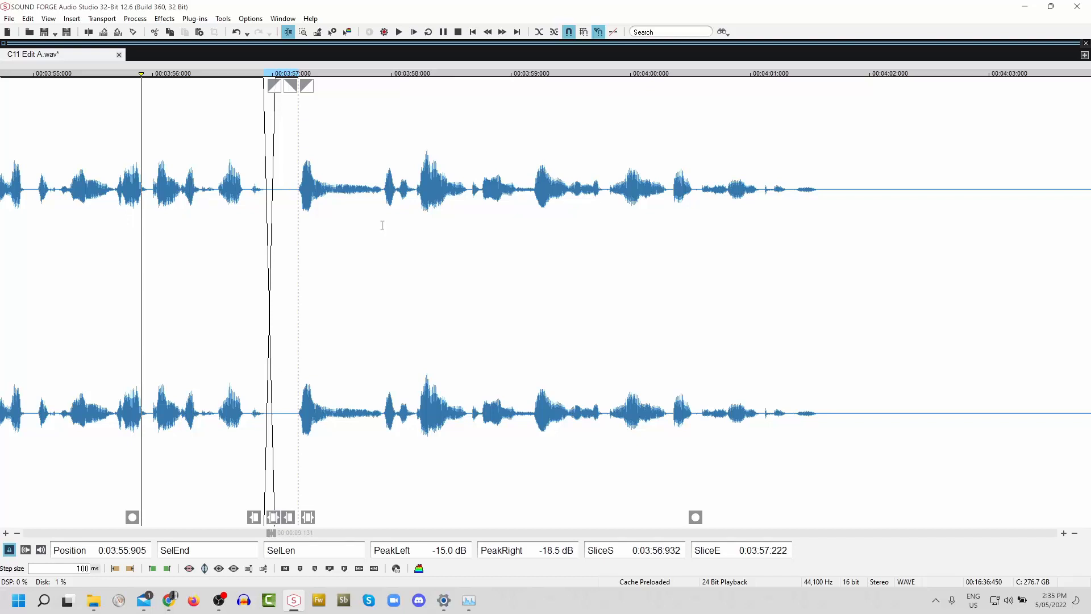
pyautogui.press('Right')
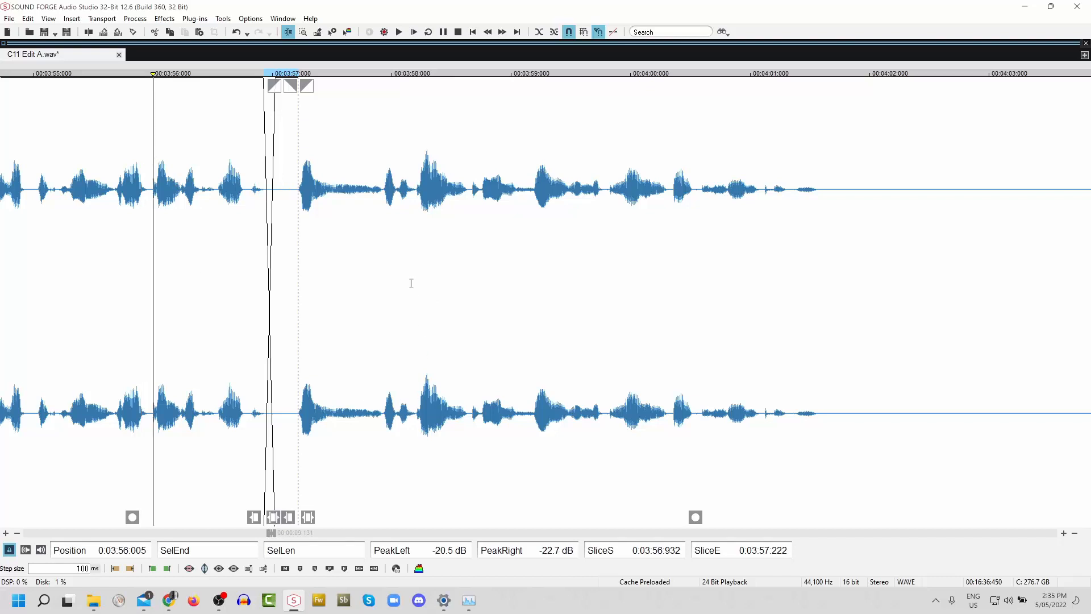
pyautogui.press('Up')
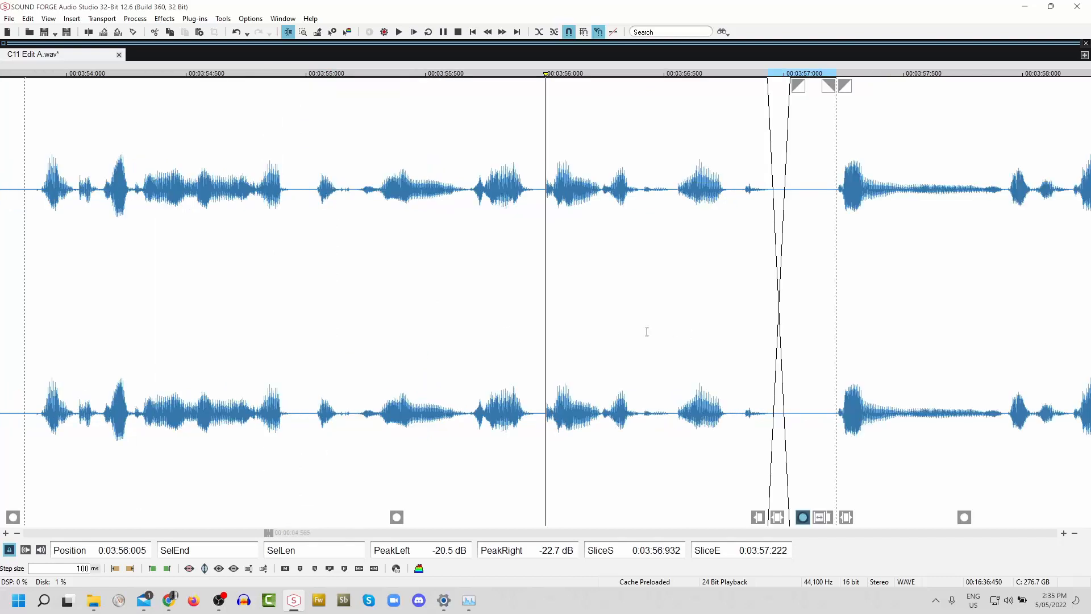
pyautogui.press('space')
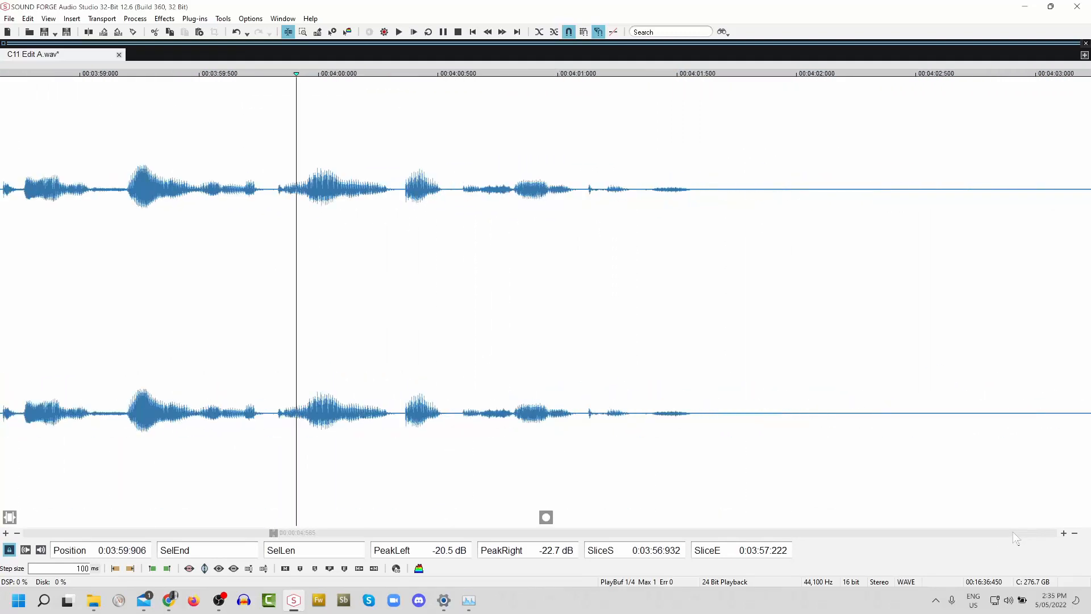
pyautogui.scroll(-1, 772, 280)
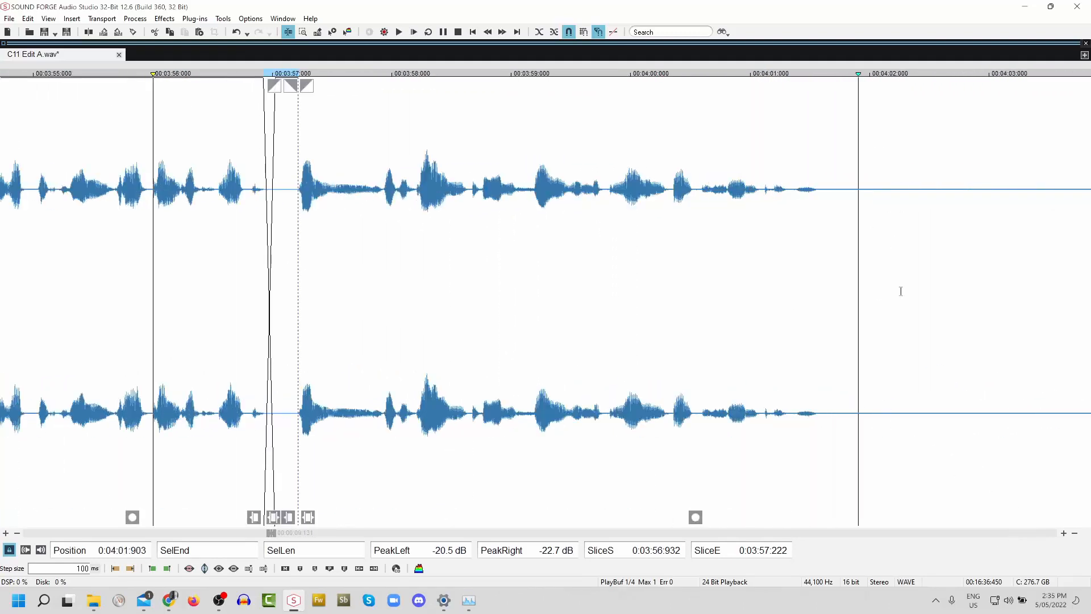
# - Listen to the silence after the phrase, from about 4:01.5 to 4:02.6
pyautogui.click(815, 187)
pyautogui.press('space')
pyautogui.scroll(-1, 963, 291)
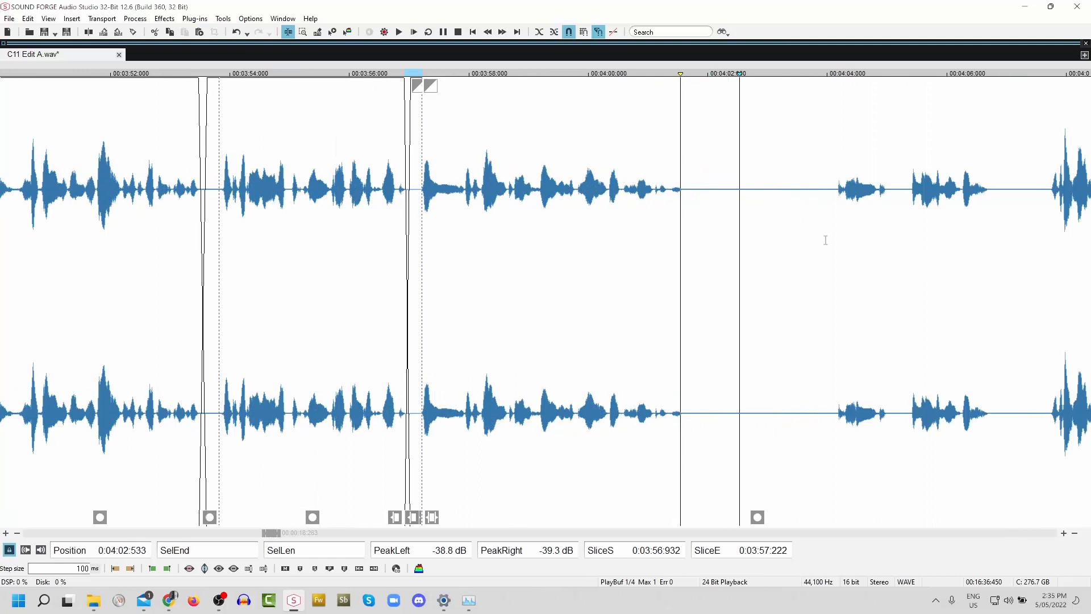
pyautogui.press('space')
pyautogui.scroll(1, 795, 214)
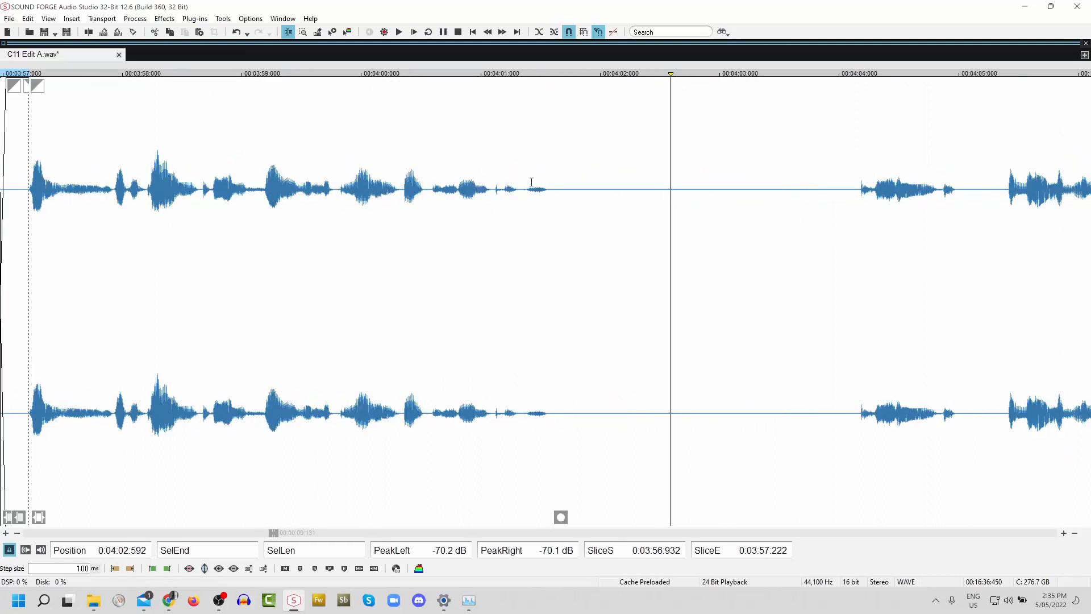
# - Examine the phrase ending at 4:01.574, replay it from about 3:59.7, and listen to the next phrase's start from about 4:04.1
pyautogui.click(549, 188)
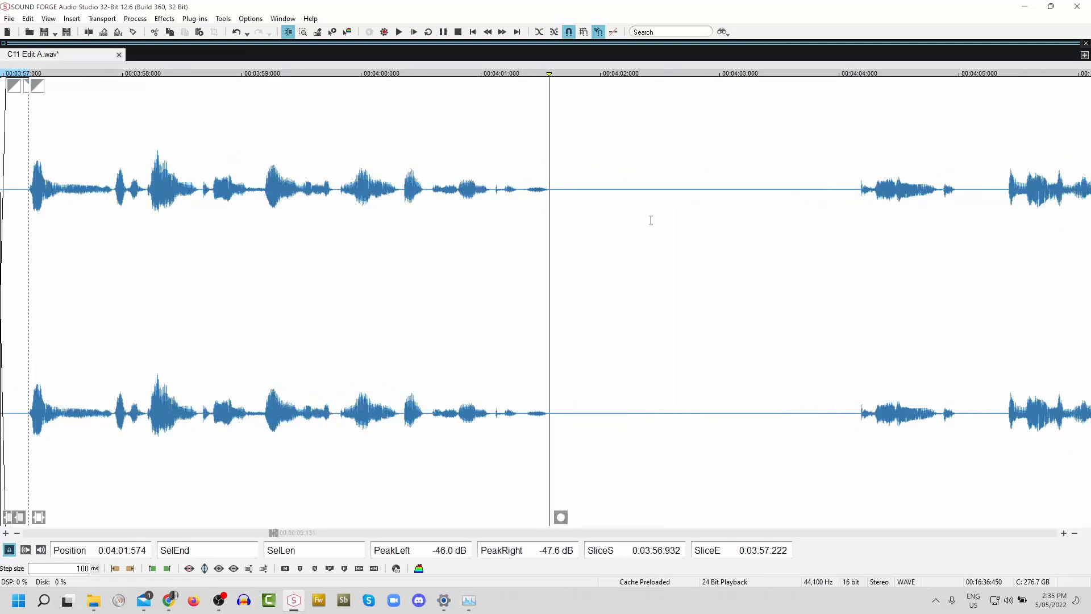
pyautogui.scroll(1, 650, 220)
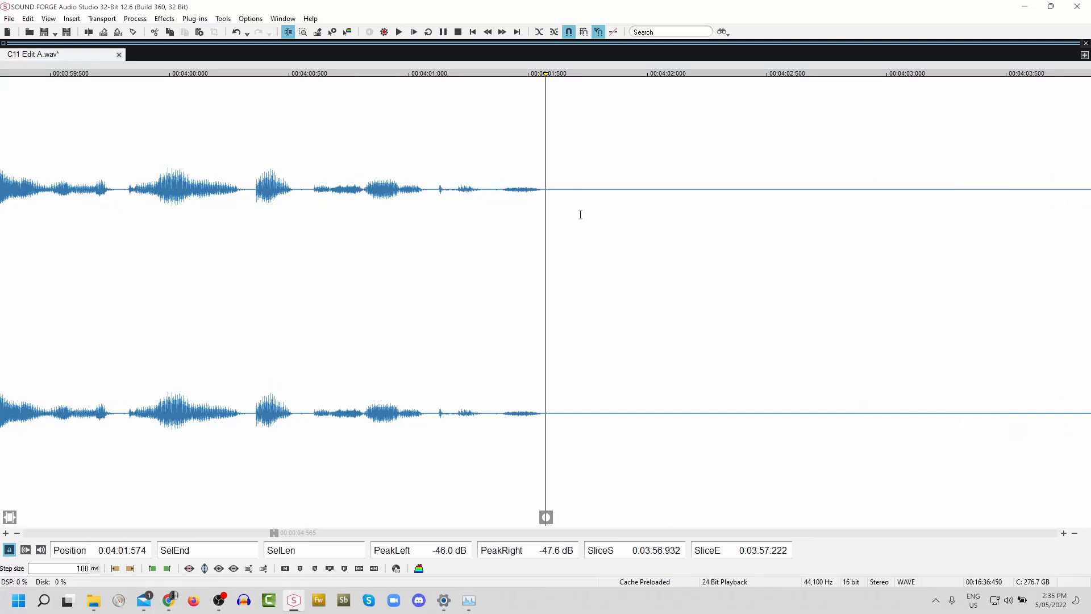
pyautogui.scroll(-1, 568, 214)
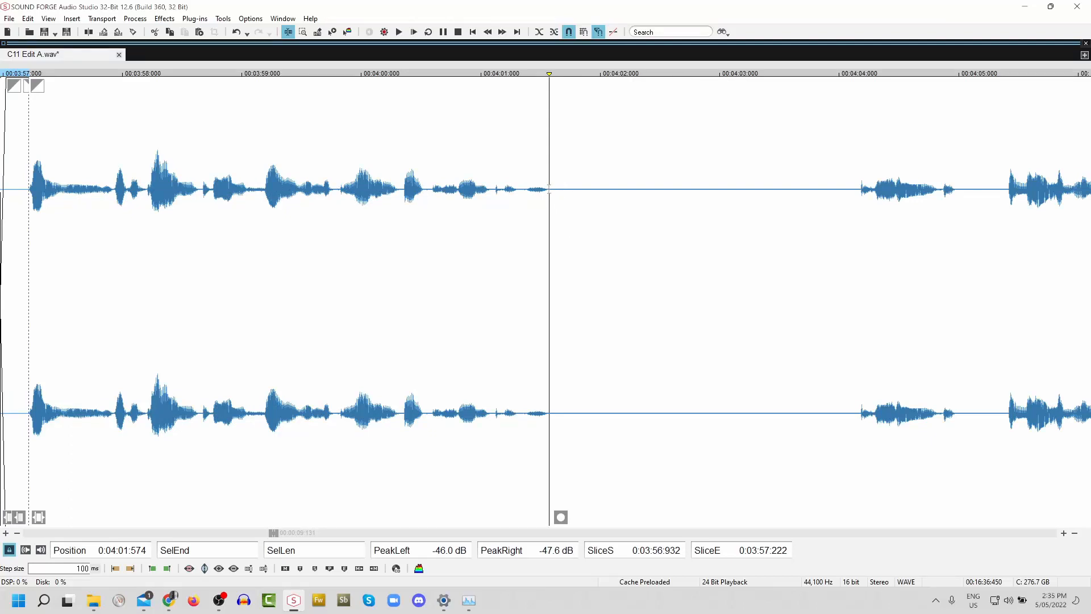
pyautogui.click(327, 208)
pyautogui.press('space')
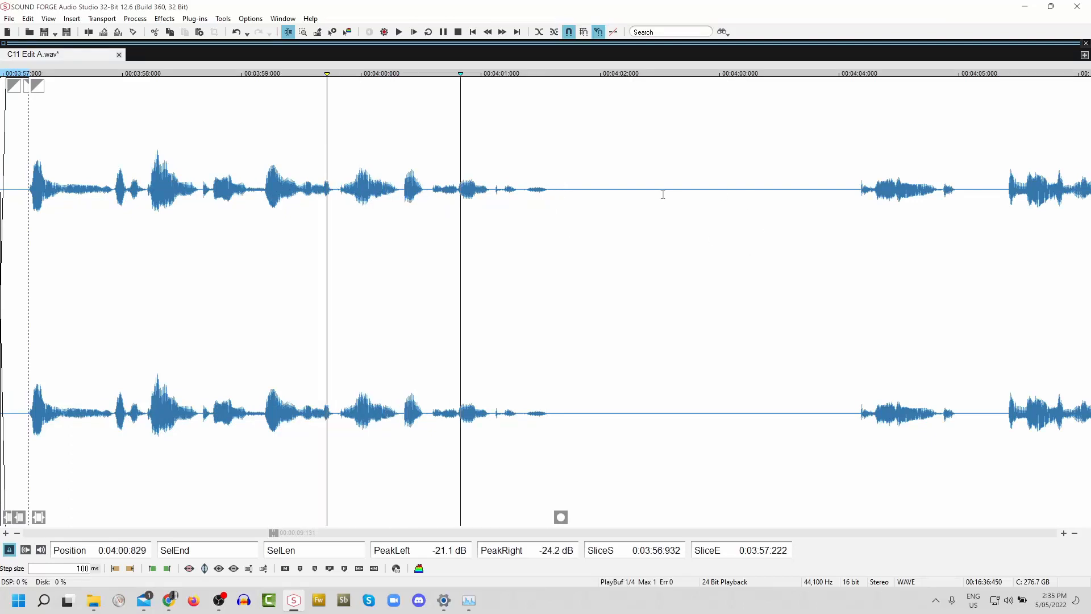
pyautogui.click(853, 205)
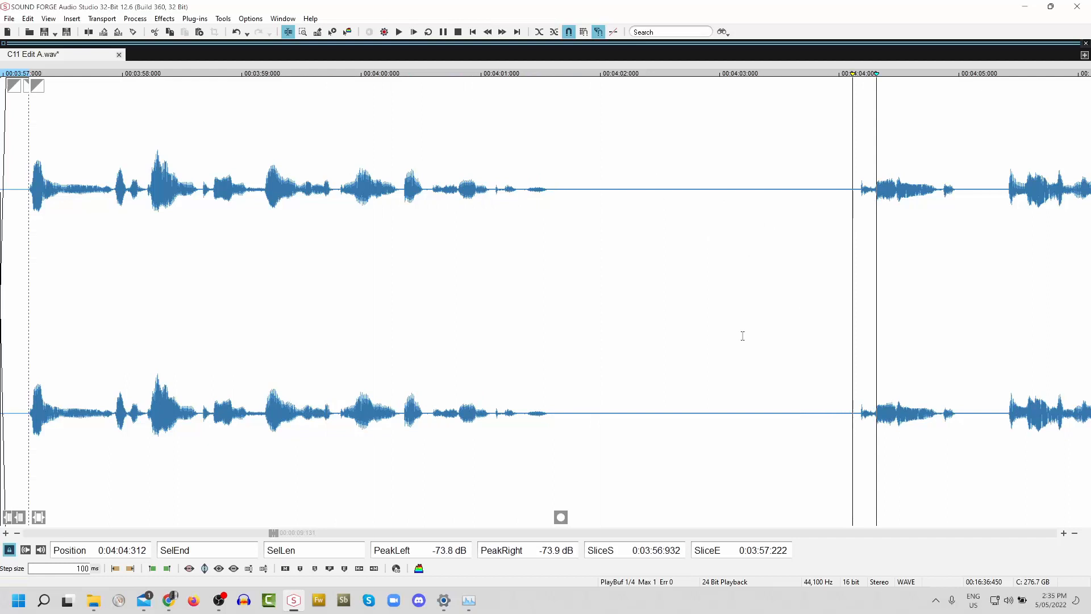
# - Overwrite the pause from 4:01.570 to 4:02.564 with clean silence, and crossfade its start with the end of the phrase
pyautogui.click(546, 201)
pyautogui.press('space')
pyautogui.moveTo(550, 193); pyautogui.dragTo(667, 219)
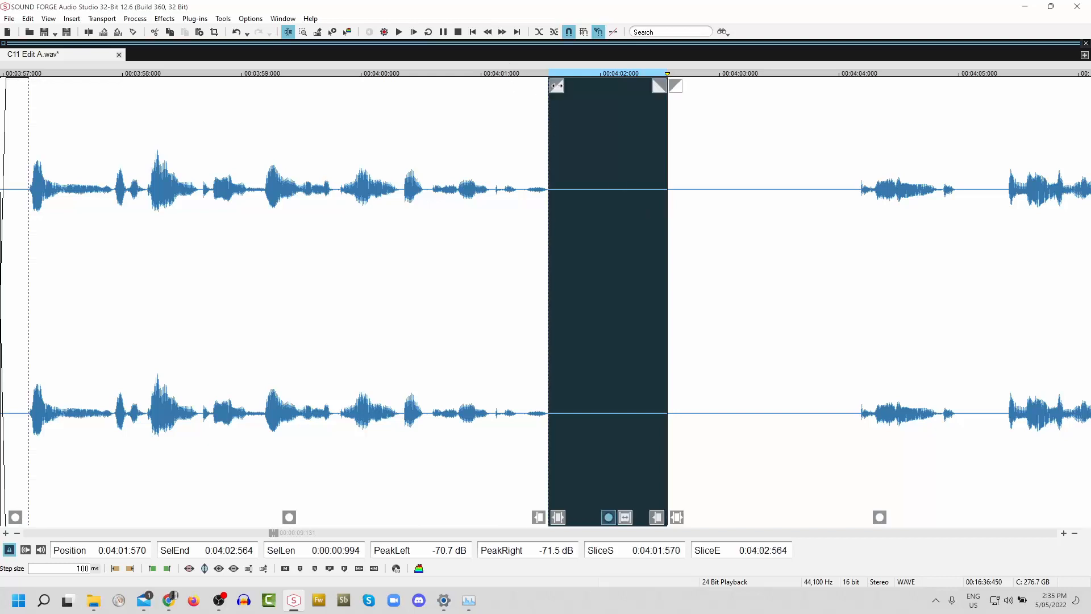
pyautogui.moveTo(556, 86); pyautogui.dragTo(592, 85)
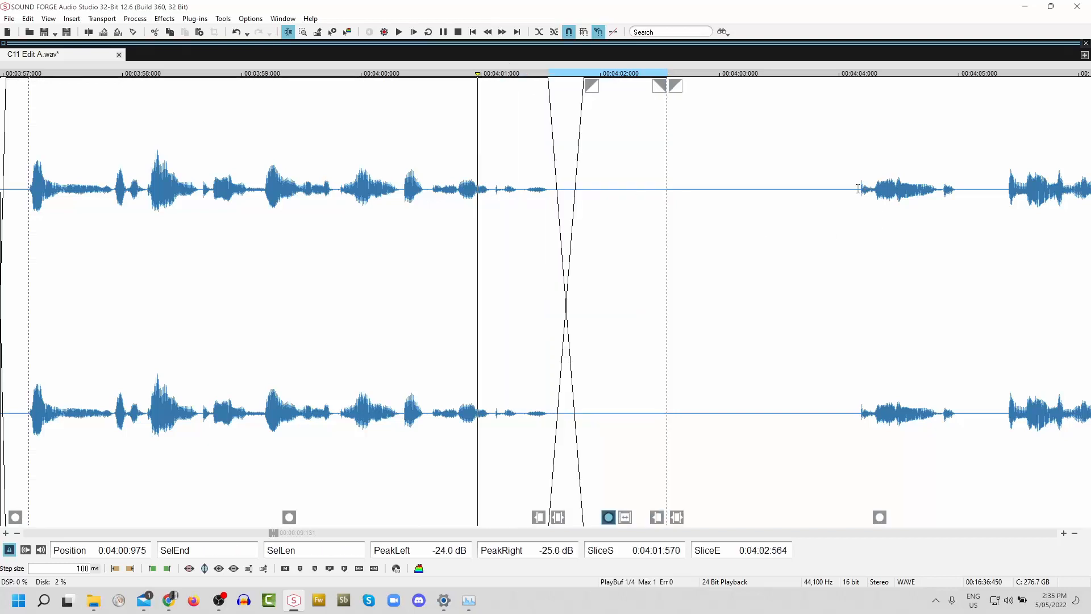
# - Delete the excess silence from 4:02.564 to 4:04.157, and play the edited passage from about 3:59.8 and 3:55.2
pyautogui.moveTo(858, 188); pyautogui.dragTo(669, 234)
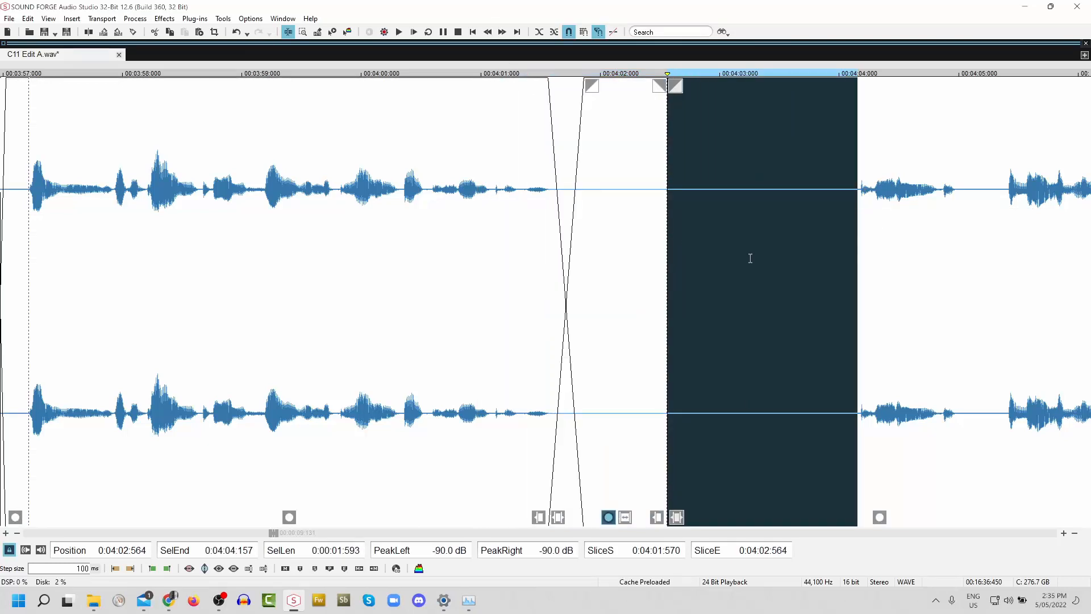
pyautogui.press('Delete')
pyautogui.press('space')
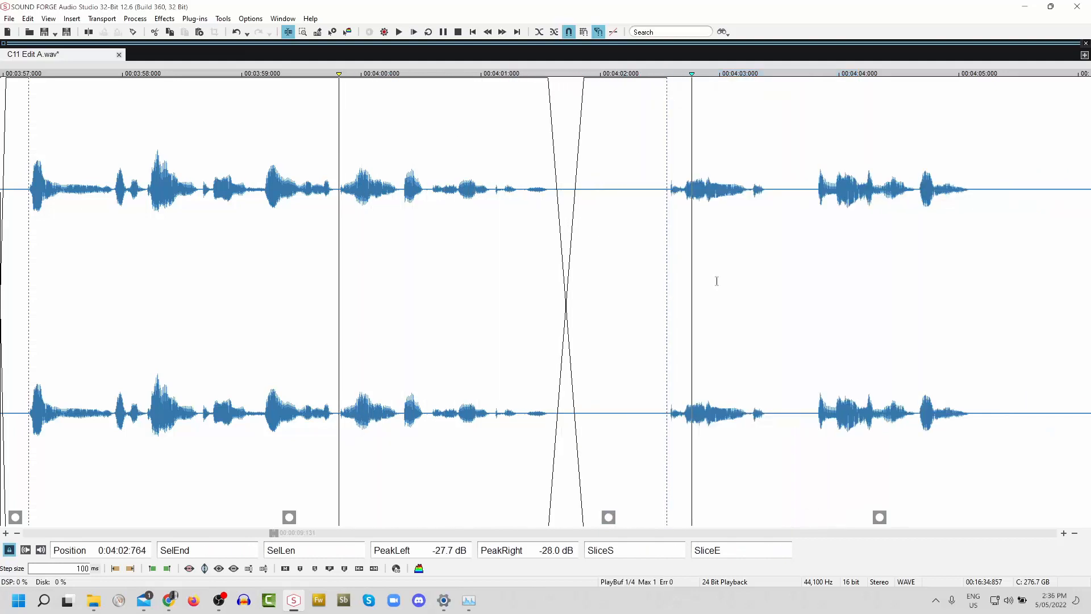
pyautogui.scroll(-1, 476, 282)
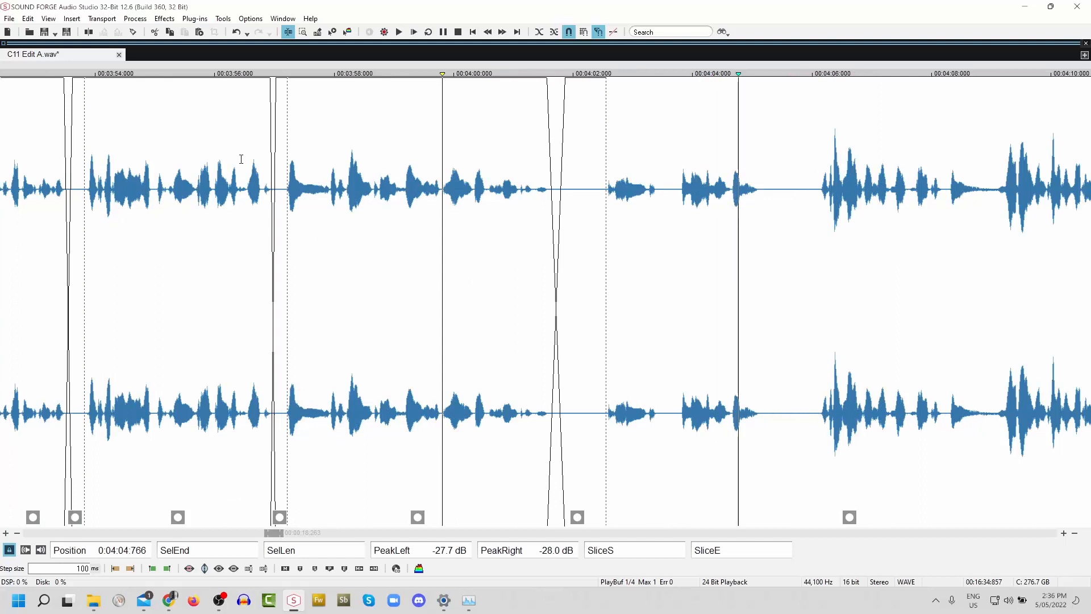
pyautogui.click(167, 159)
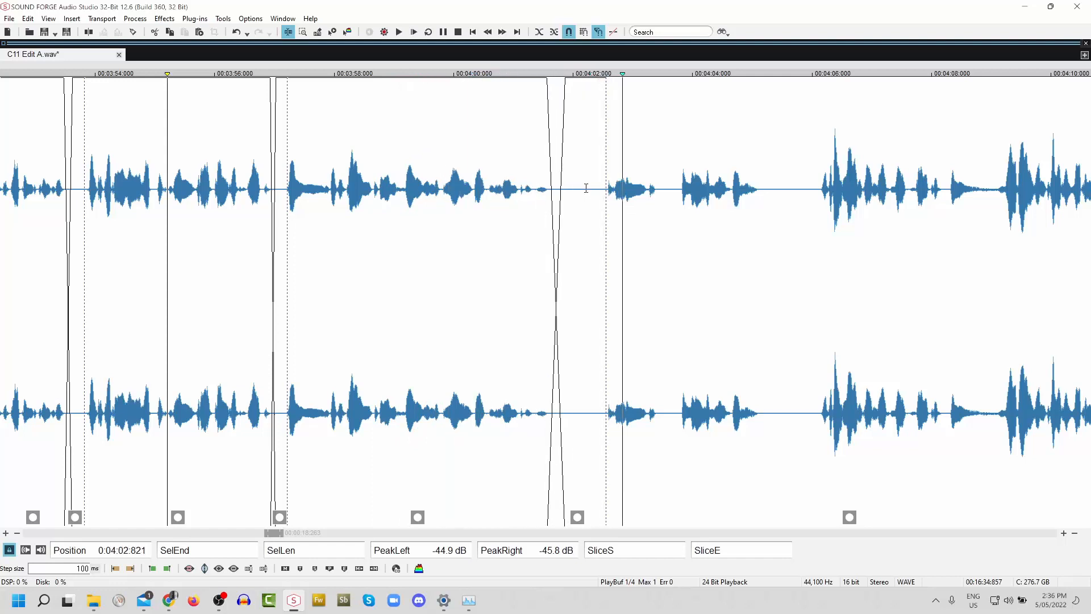
# - Delete a further 0.26 s or so of silence from about 4:02.1, and play the shortened pause from about 3:59.4
pyautogui.moveTo(581, 188); pyautogui.dragTo(591, 236)
pyautogui.press('Delete')
pyautogui.click(415, 149)
pyautogui.press('space')
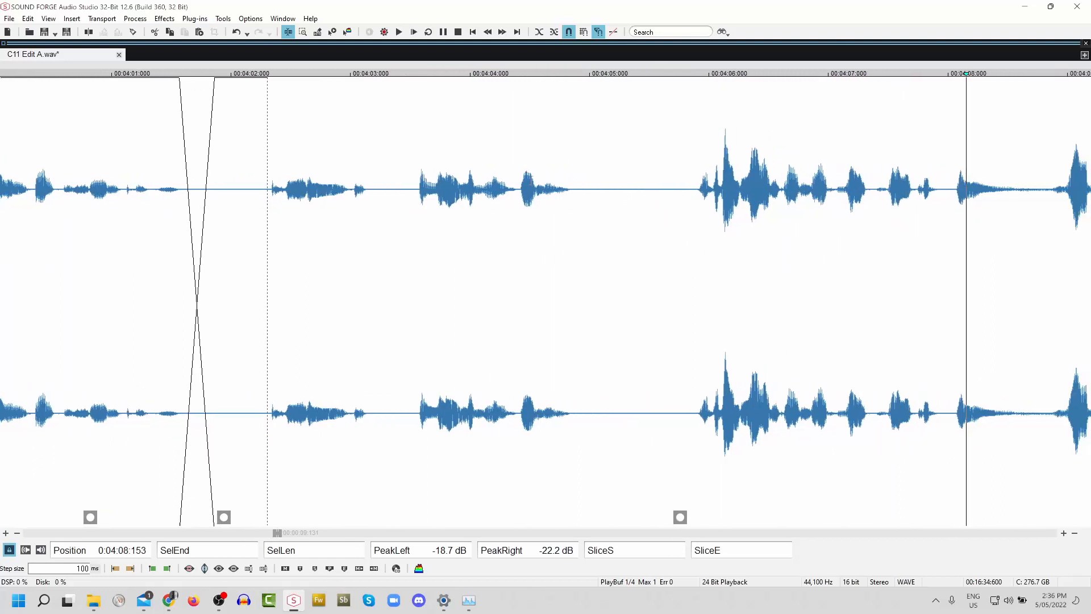
# - Delete about 0.41 s of the pause from 4:05.215, and play the shortened passage from about 4:02.9
pyautogui.click(521, 219)
pyautogui.moveTo(523, 220); pyautogui.dragTo(572, 237)
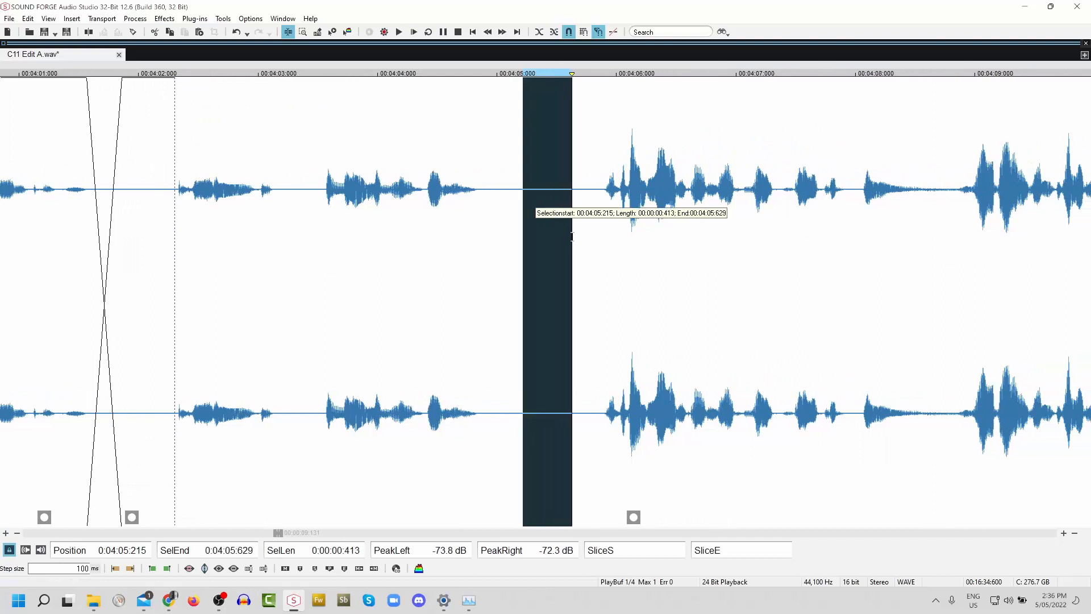
pyautogui.press('Delete')
pyautogui.press('space')
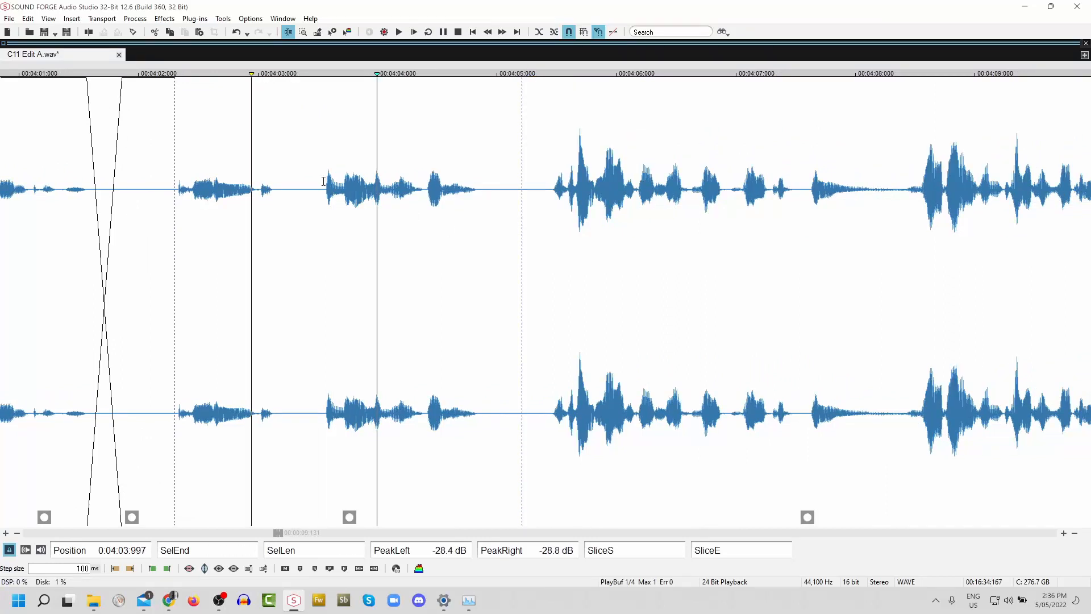
# - Delete about 0.13 s of the short pause from 4:03.284, and play the tightened passage from about 4:02.2
pyautogui.click(292, 204)
pyautogui.moveTo(292, 204); pyautogui.dragTo(307, 206)
pyautogui.press('Delete')
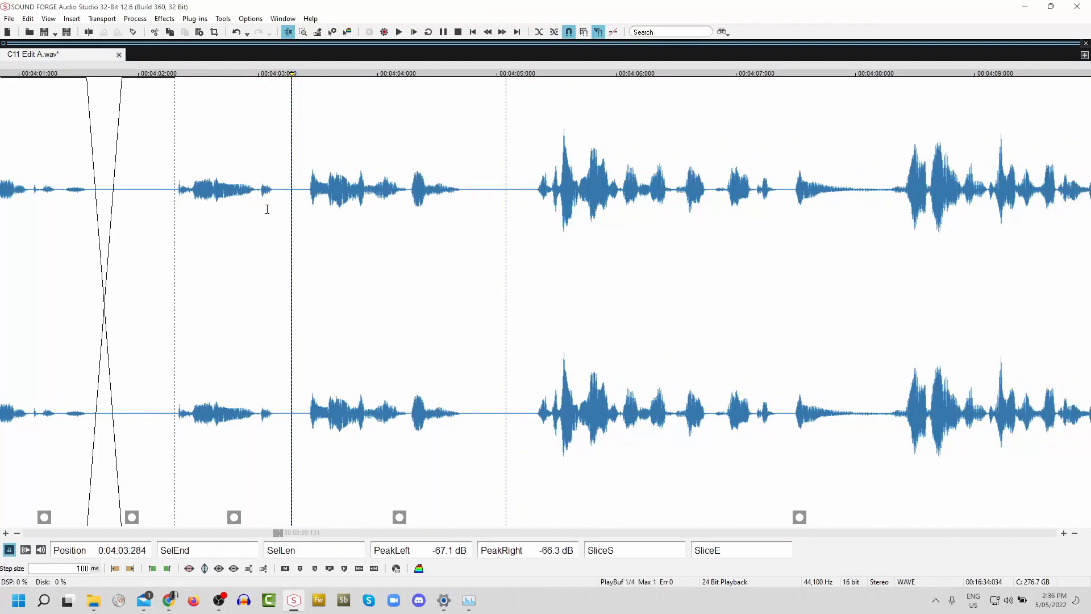
pyautogui.click(165, 209)
pyautogui.press('space')
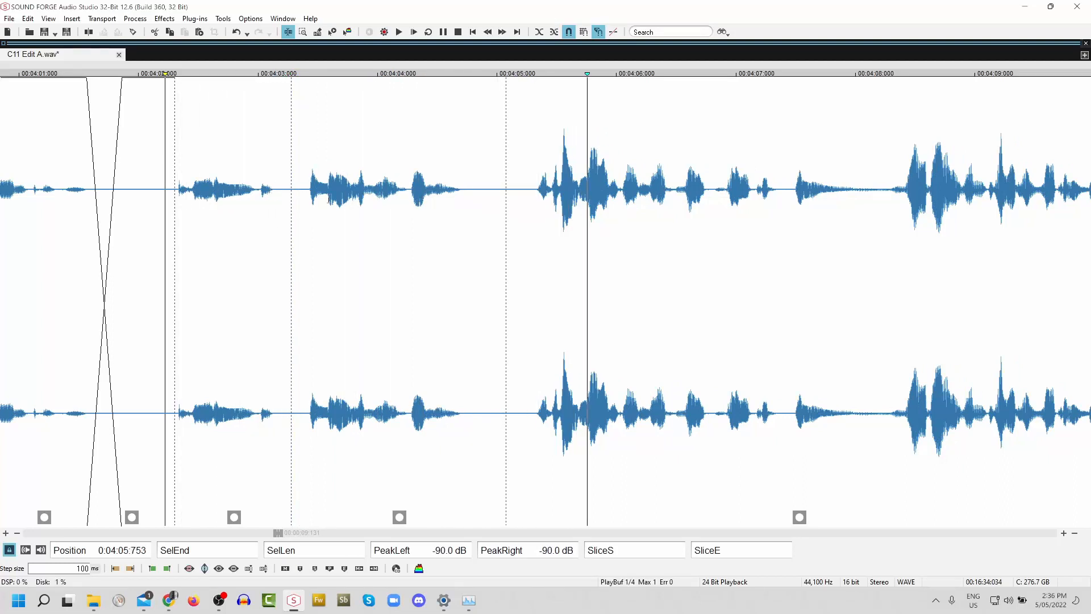
# - Overwrite the pause from 4:04.711 to 4:05.334 with clean silence, crossfade its start, and play from 4:02.190
pyautogui.moveTo(462, 238); pyautogui.dragTo(536, 242)
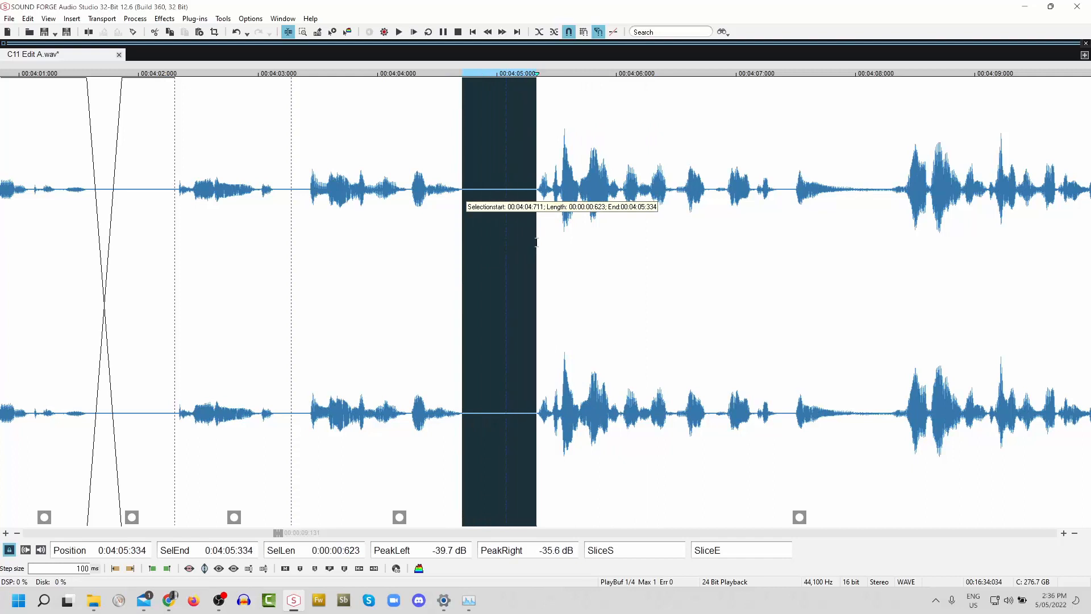
pyautogui.press('s')
pyautogui.moveTo(470, 92); pyautogui.dragTo(489, 91)
pyautogui.click(162, 183)
pyautogui.press('space')
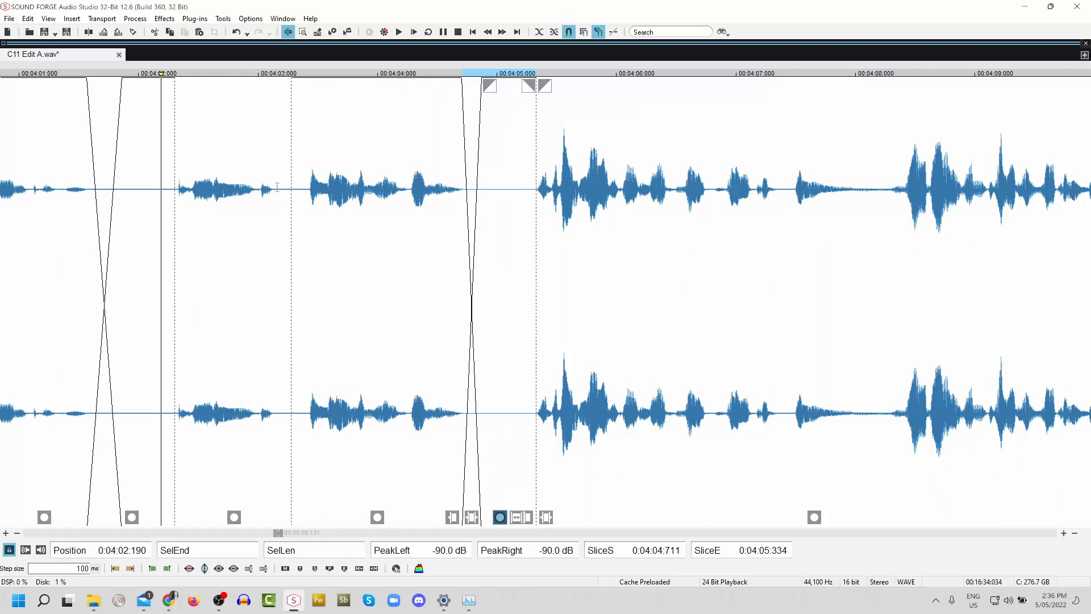
# - Overwrite the short pause from 4:03.141 to 4:03.422 with clean silence, and crossfade its start with the preceding phrase
pyautogui.moveTo(275, 188); pyautogui.dragTo(312, 238)
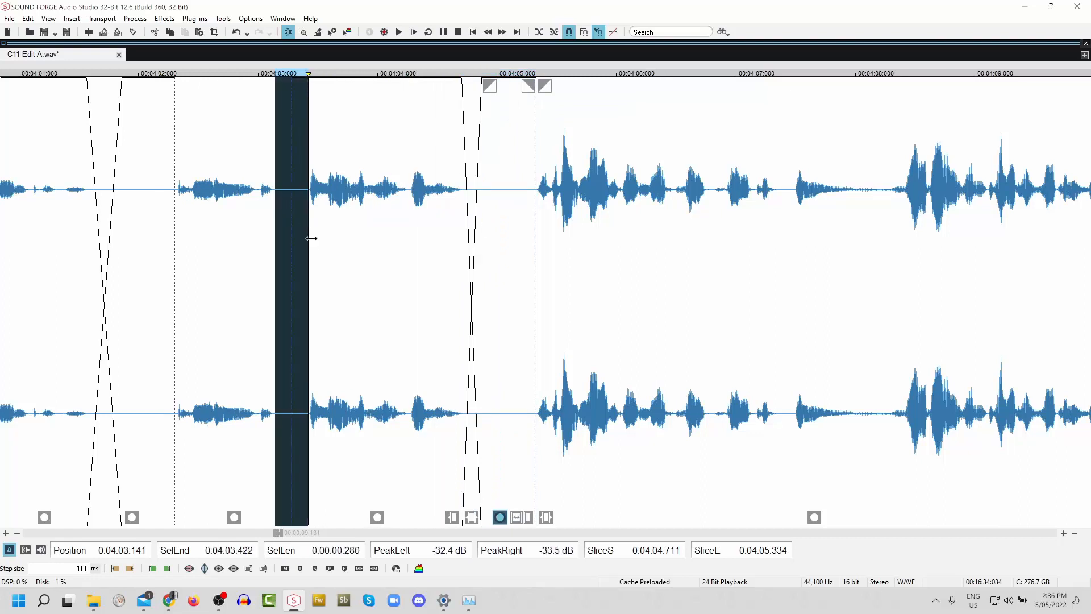
pyautogui.press('s')
pyautogui.moveTo(276, 87); pyautogui.dragTo(284, 88)
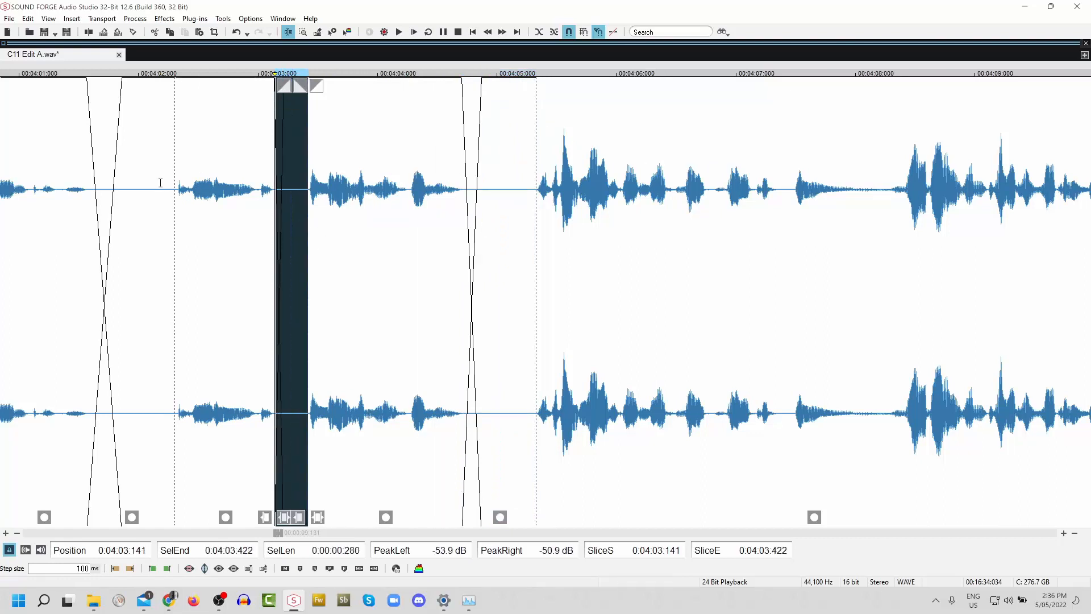
# - Play the edited phrases from 4:02.166, from 4:01.015 and again from about 4:02.1 to check the pauses
pyautogui.click(158, 181)
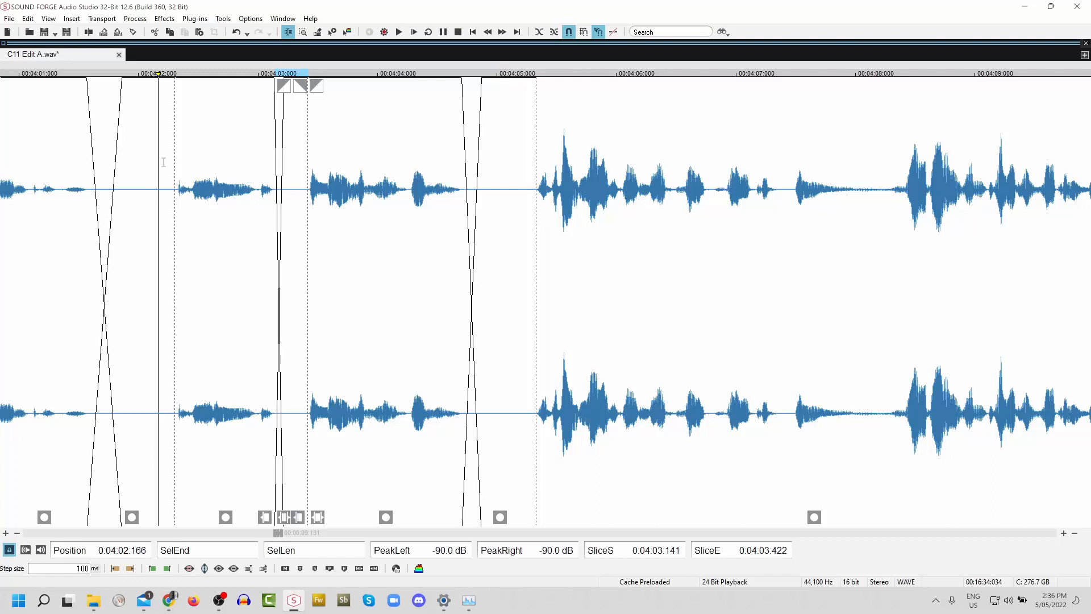
pyautogui.click(143, 177)
pyautogui.click(21, 178)
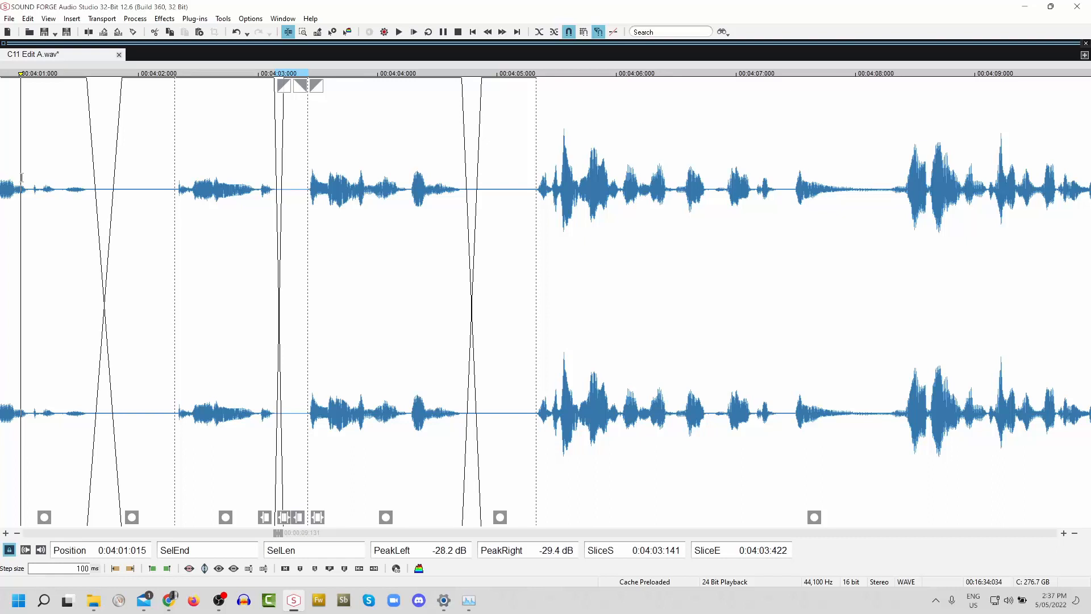
pyautogui.press('space')
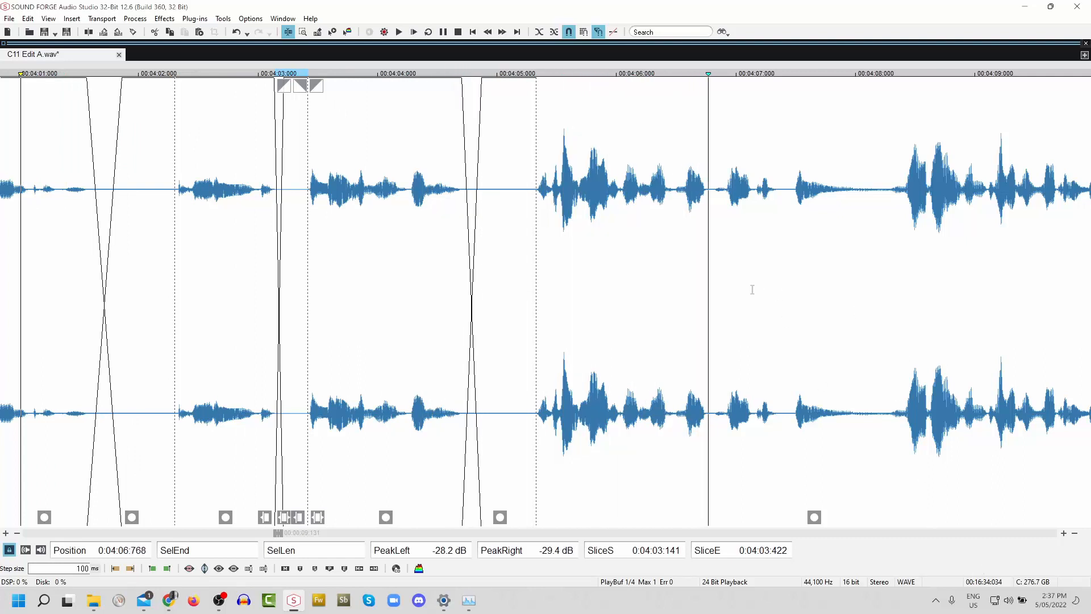
pyautogui.press('Return')
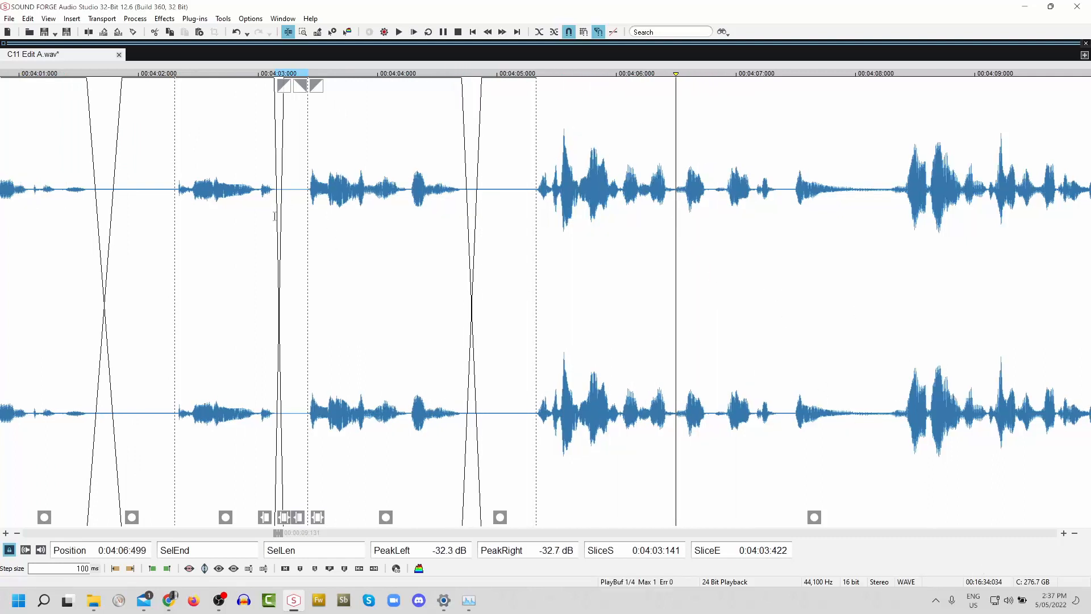
pyautogui.click(152, 171)
pyautogui.press('space')
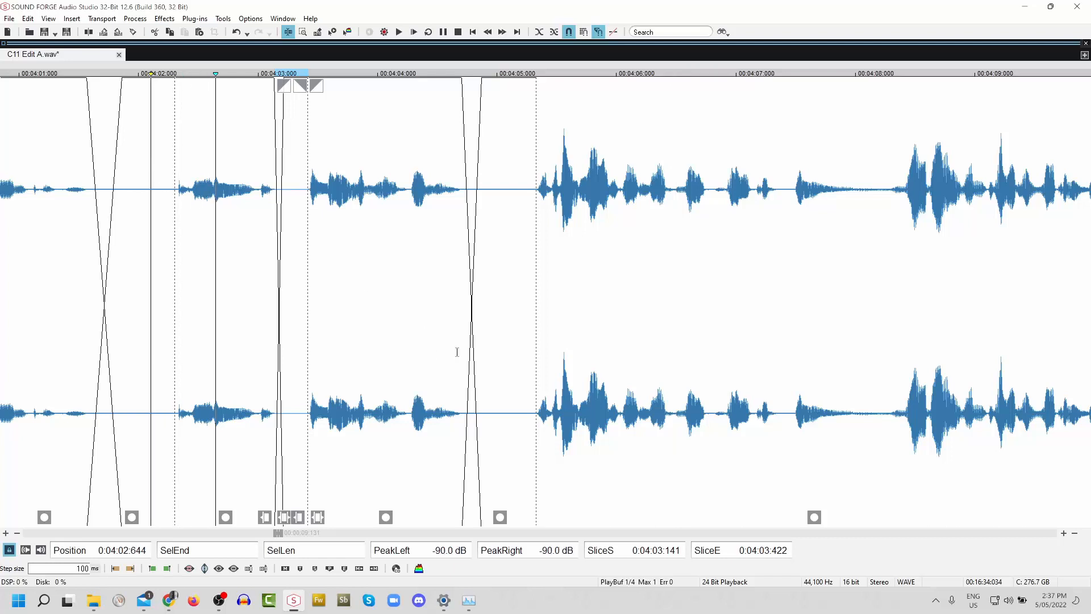
pyautogui.press('space')
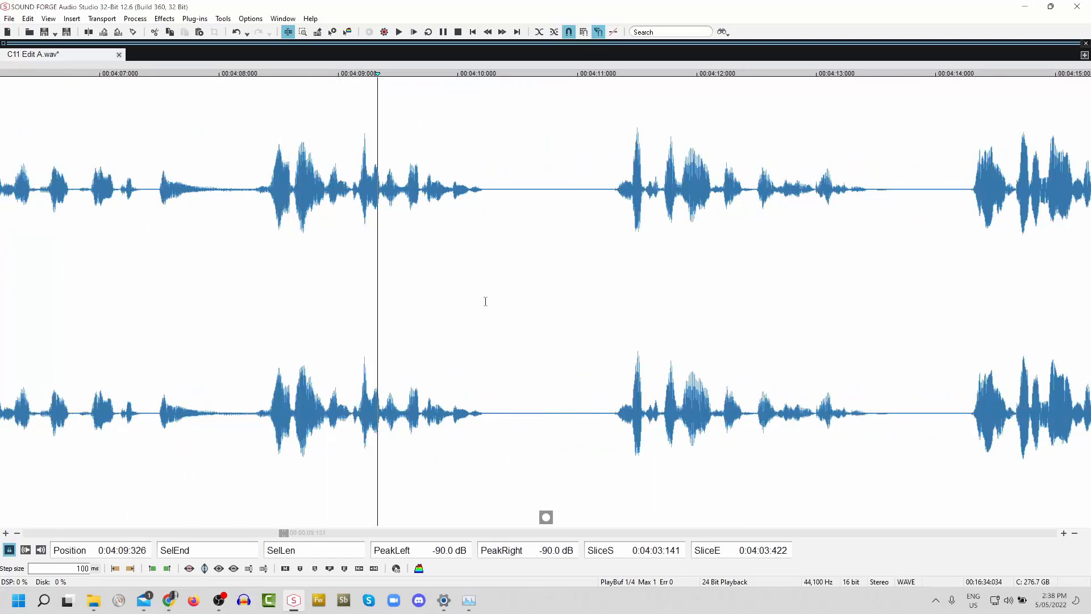
# - Listen to the phrase from about 4:11.2, overwrite 4:10.216 to 4:10.720 with clean silence, and crossfade its start
pyautogui.click(605, 301)
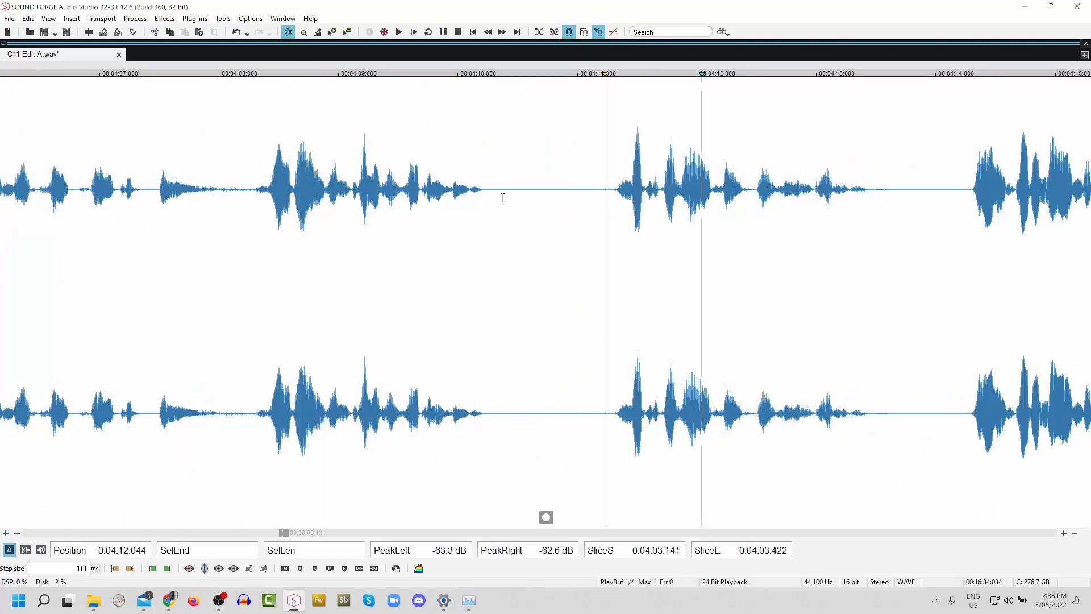
pyautogui.click(484, 204)
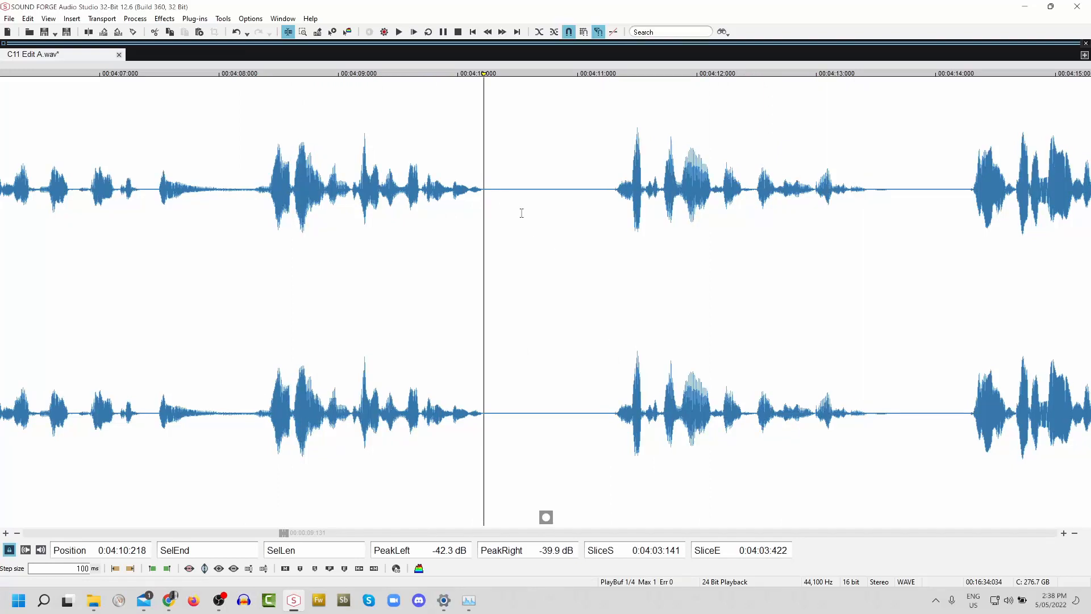
pyautogui.scroll(1, 522, 214)
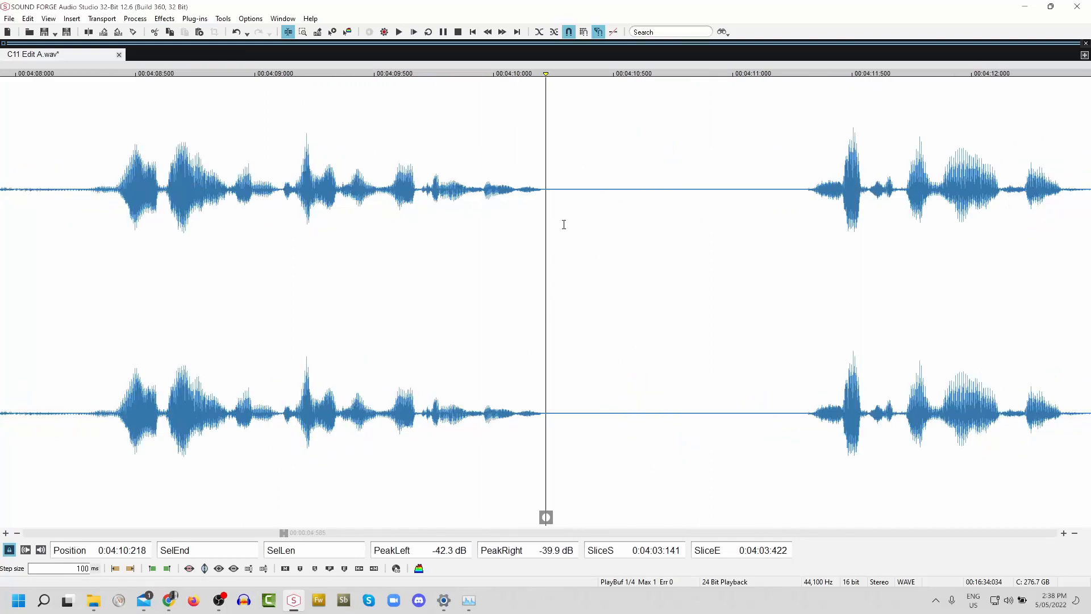
pyautogui.moveTo(545, 187); pyautogui.dragTo(663, 268)
pyautogui.press('s')
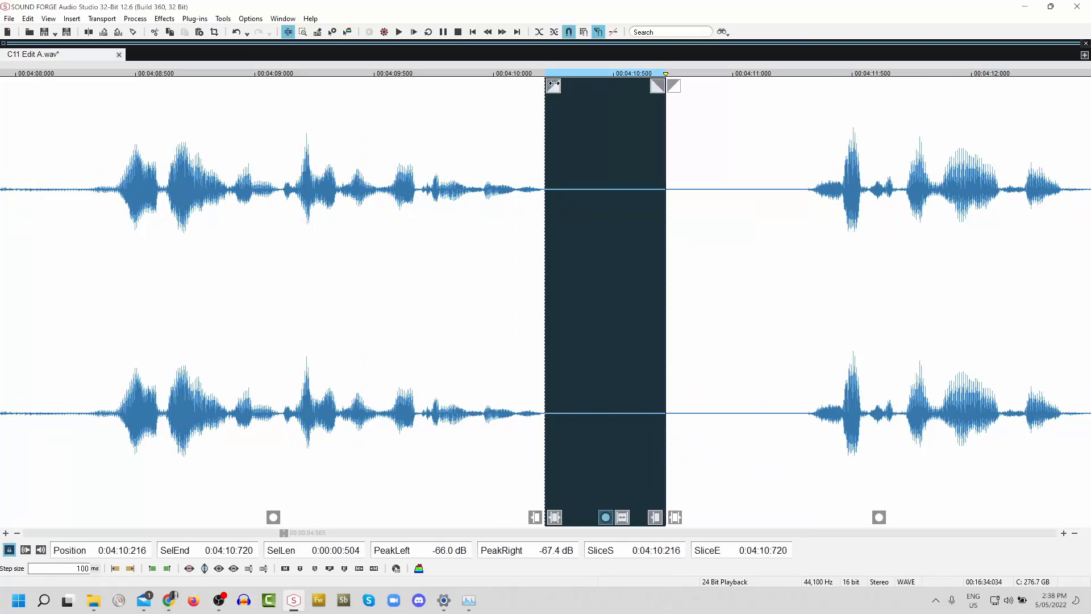
pyautogui.moveTo(554, 84); pyautogui.dragTo(594, 85)
pyautogui.press('space')
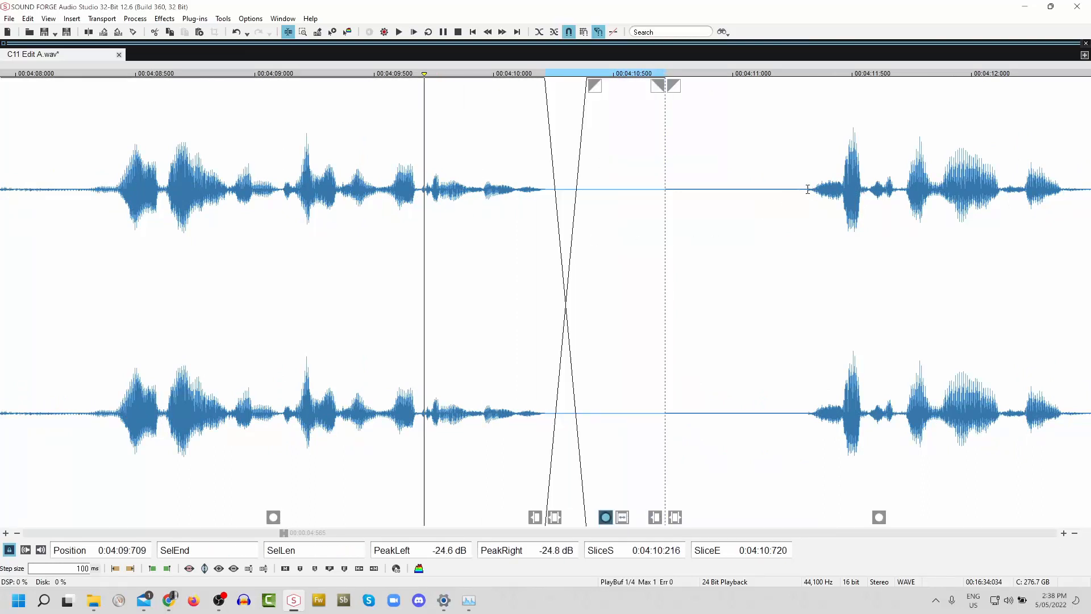
# - Delete about 0.59 s of excess silence from 4:10.720 up to the next phrase, and play from about 4:09.3
pyautogui.moveTo(808, 188); pyautogui.dragTo(655, 285)
pyautogui.press('Delete')
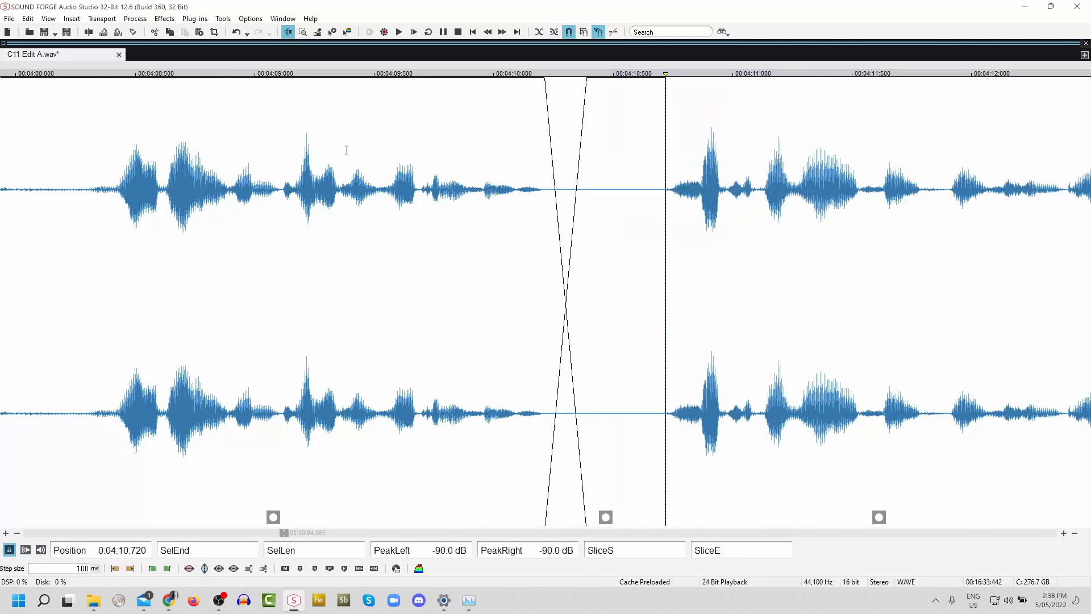
pyautogui.click(328, 163)
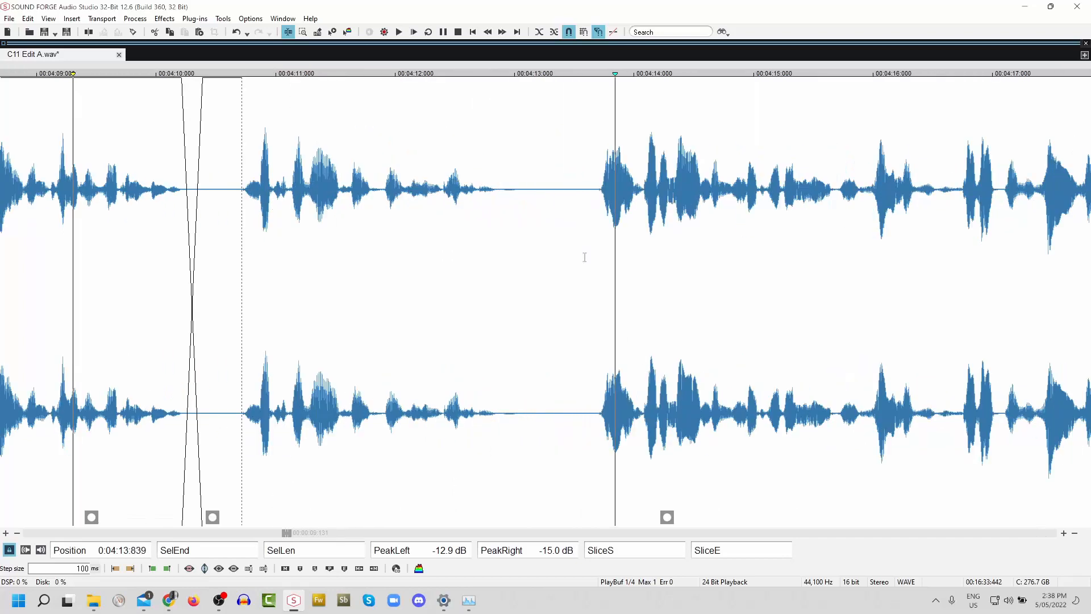
# - Overwrite the faint noise and pause from 4:12.851 to 4:13.346 with clean silence, crossfade its start, and play from 4:12.287
pyautogui.click(475, 191)
pyautogui.press('space')
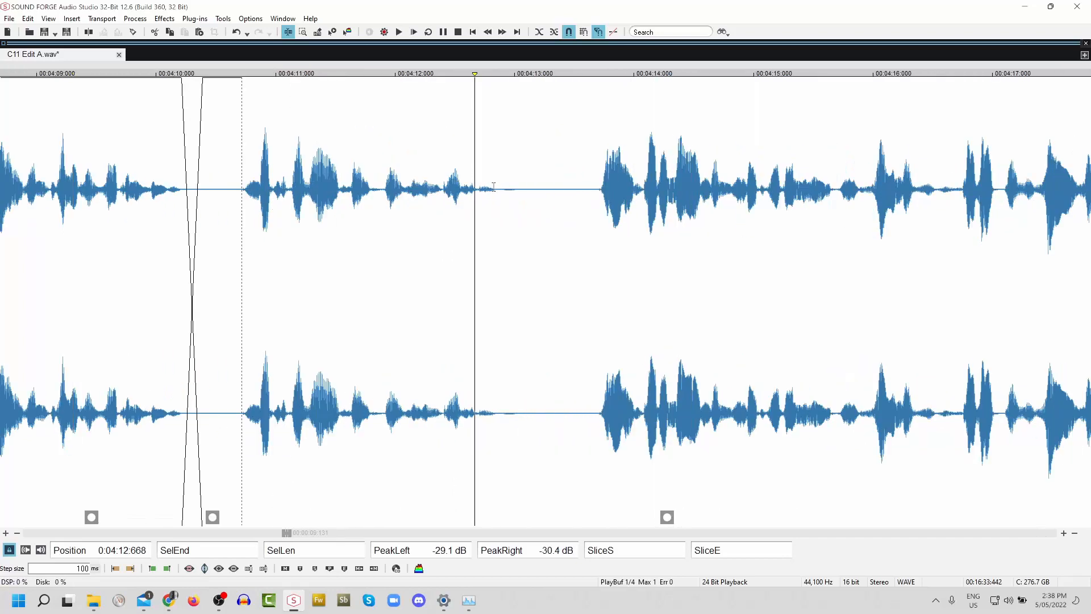
pyautogui.click(497, 194)
pyautogui.scroll(2, 577, 334)
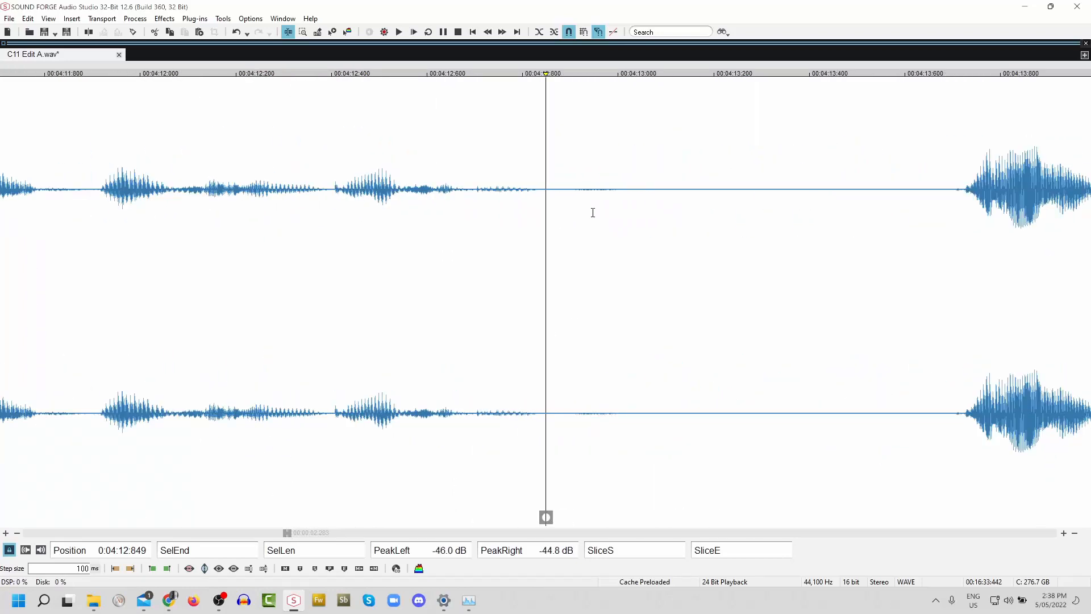
pyautogui.moveTo(548, 179); pyautogui.dragTo(682, 199)
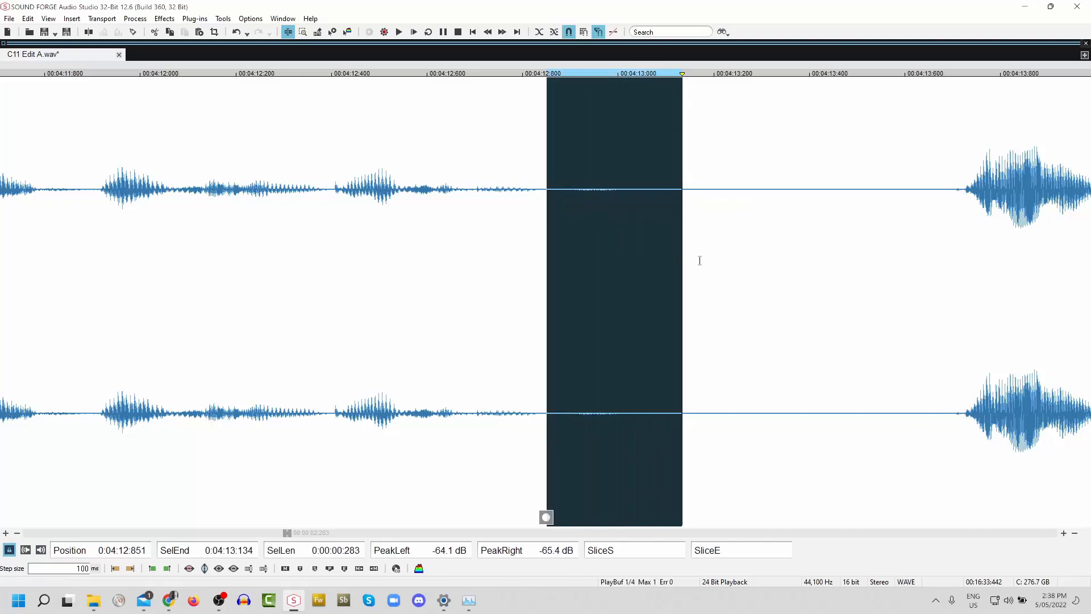
pyautogui.scroll(-1, 759, 245)
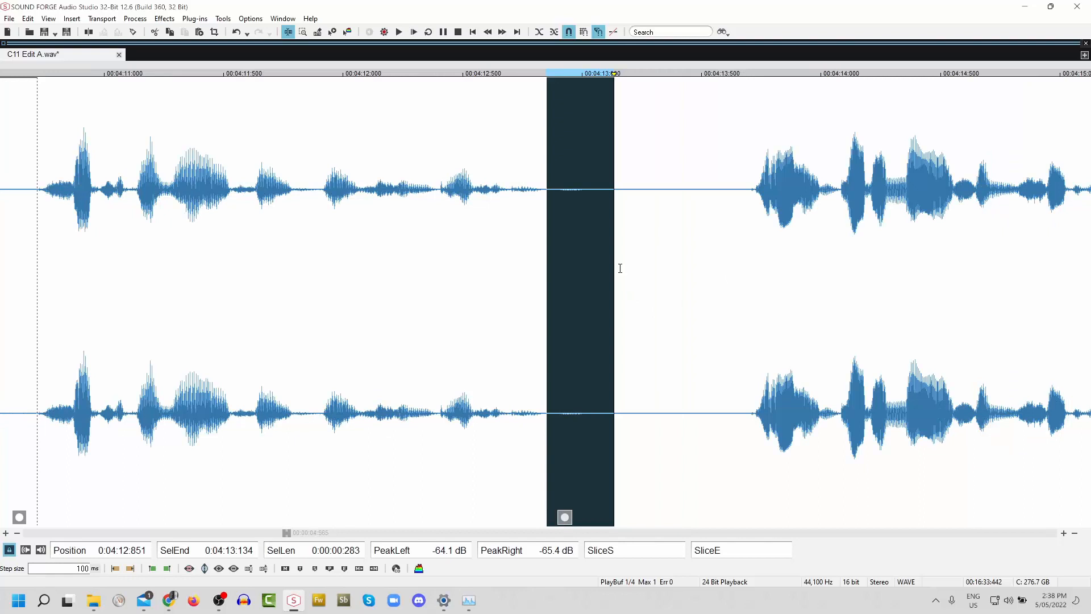
pyautogui.moveTo(611, 263); pyautogui.dragTo(665, 290)
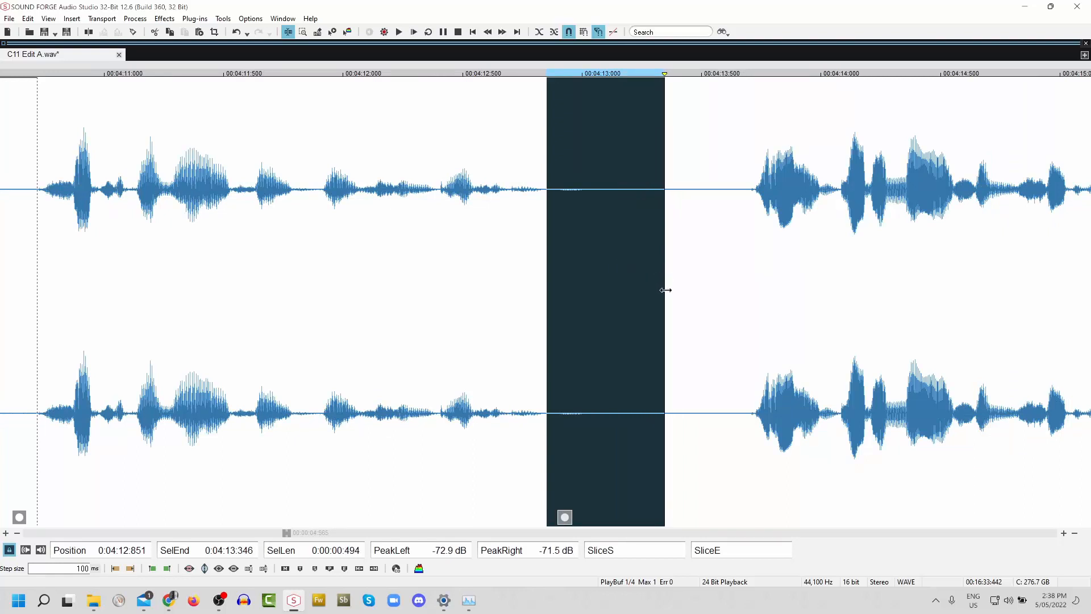
pyautogui.moveTo(559, 82); pyautogui.dragTo(578, 85)
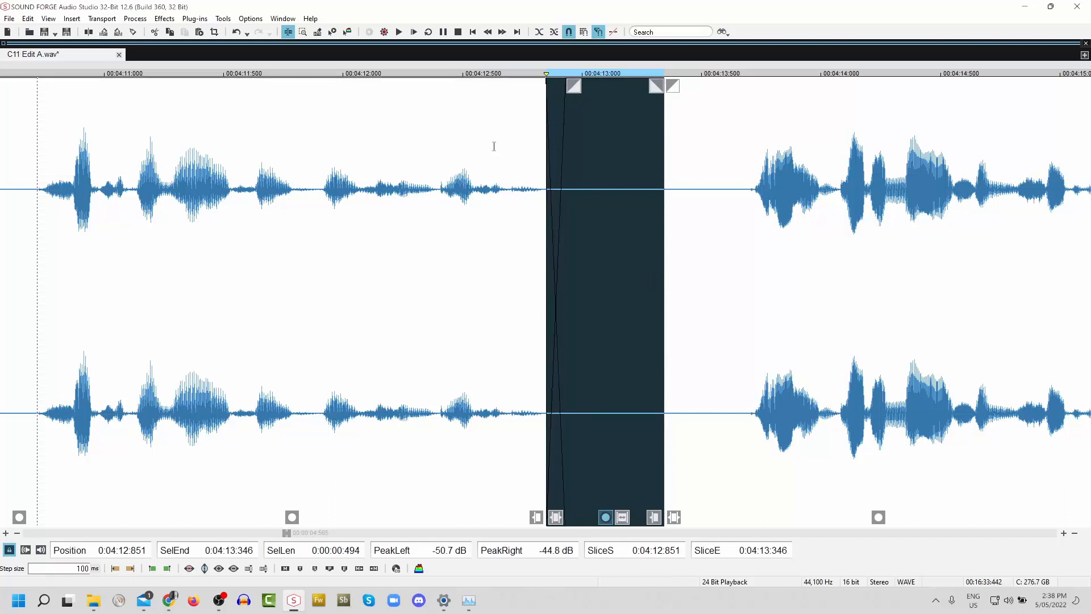
pyautogui.click(411, 216)
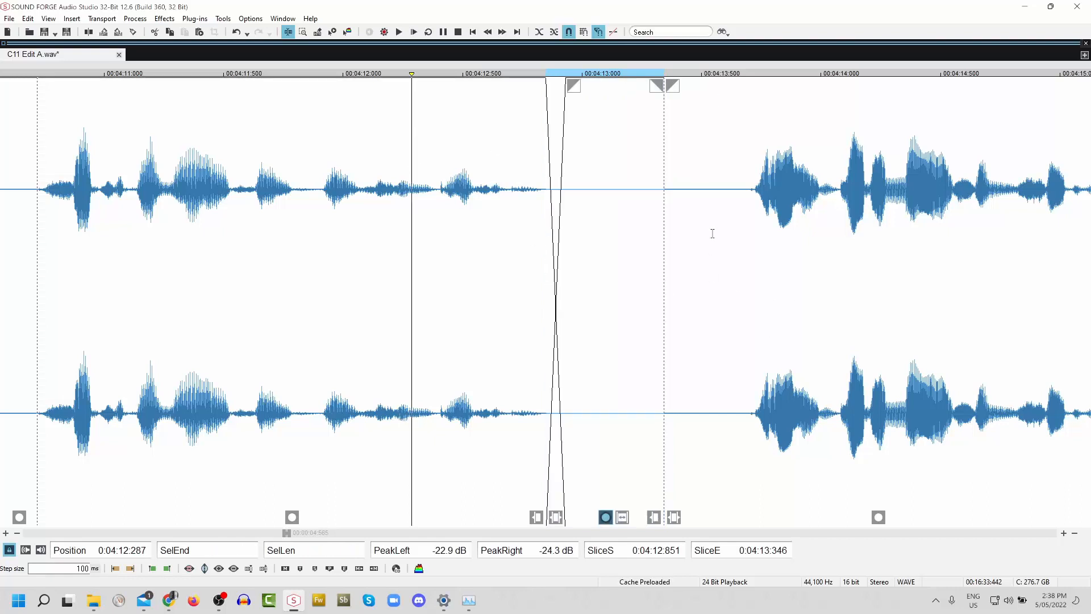
pyautogui.press('space')
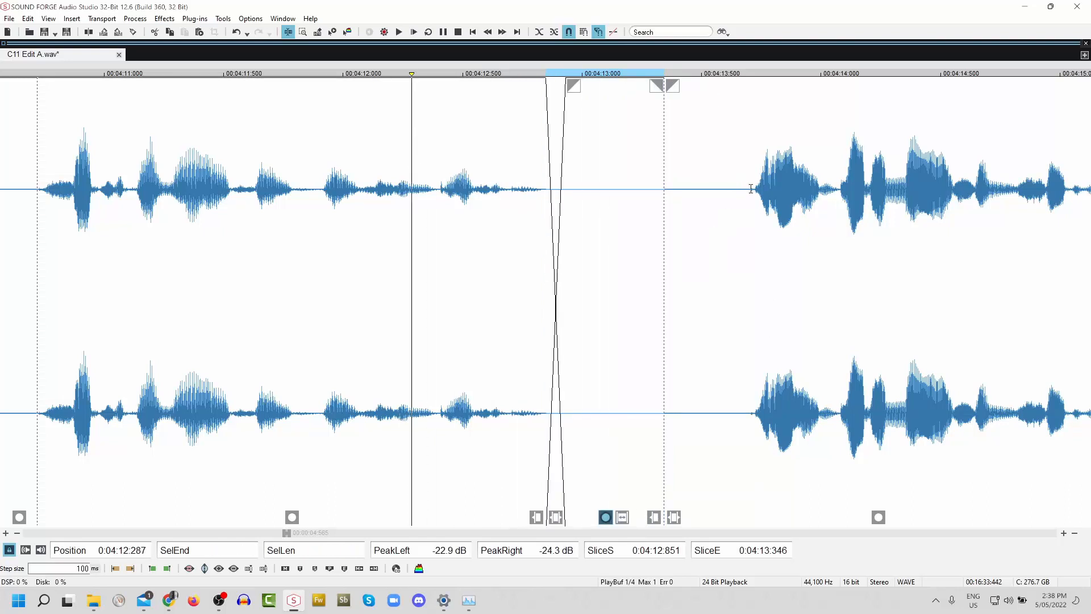
# - Delete the excess silence from 4:13.346 to 4:13.717, and play the shortened pause from about 4:12.0
pyautogui.moveTo(753, 191); pyautogui.dragTo(664, 244)
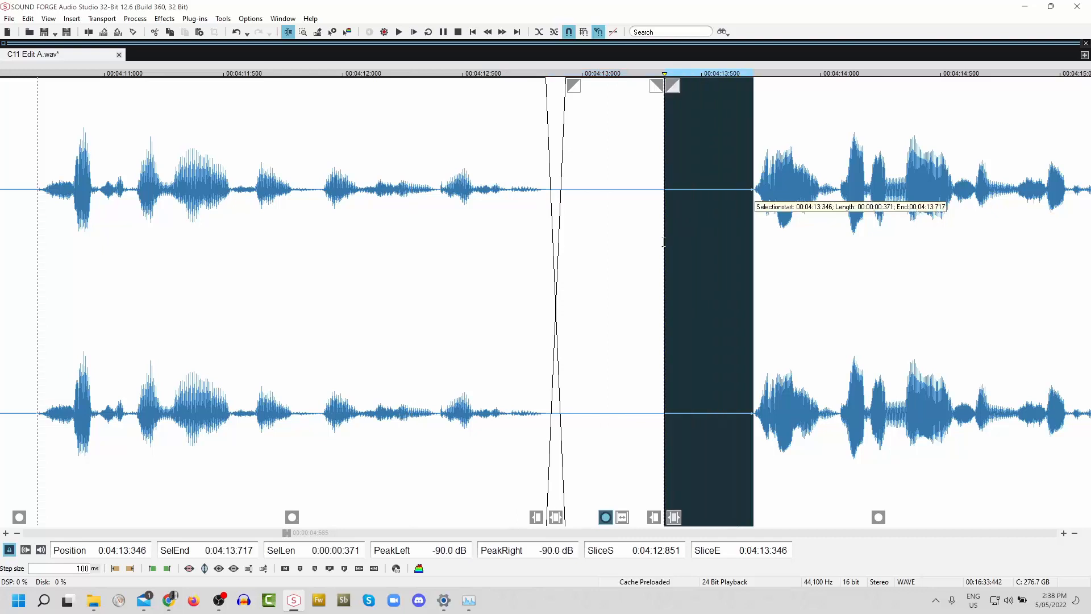
pyautogui.press('Delete')
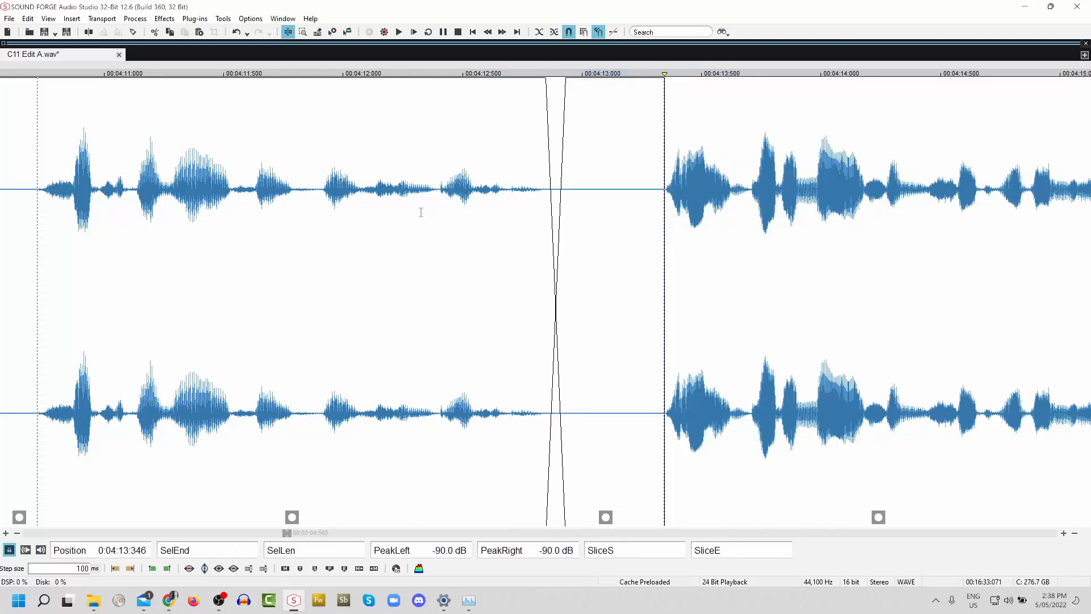
pyautogui.click(344, 206)
pyautogui.press('space')
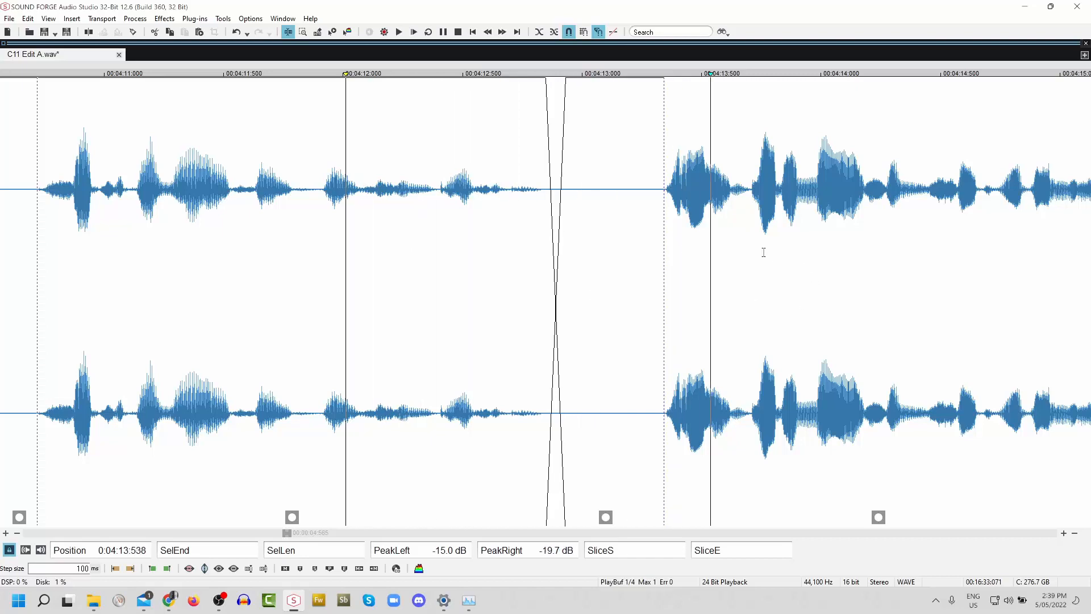
# - Delete the excess silence from 4:20.713 to 4:24.086, and play the shortened pause from about 4:19.4
pyautogui.scroll(-1, 919, 342)
pyautogui.click(1052, 533)
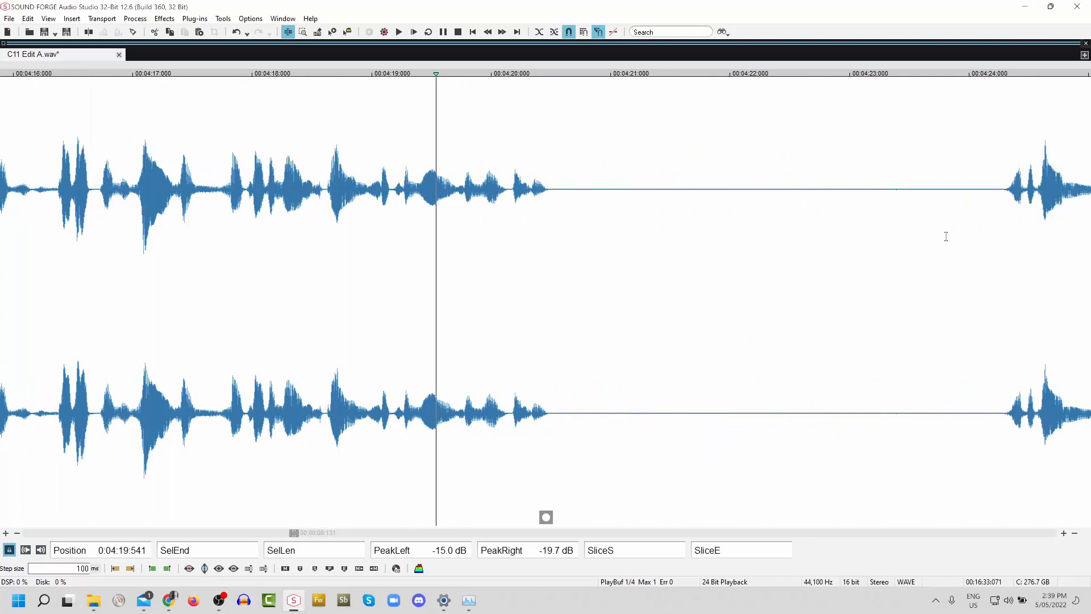
pyautogui.click(957, 291)
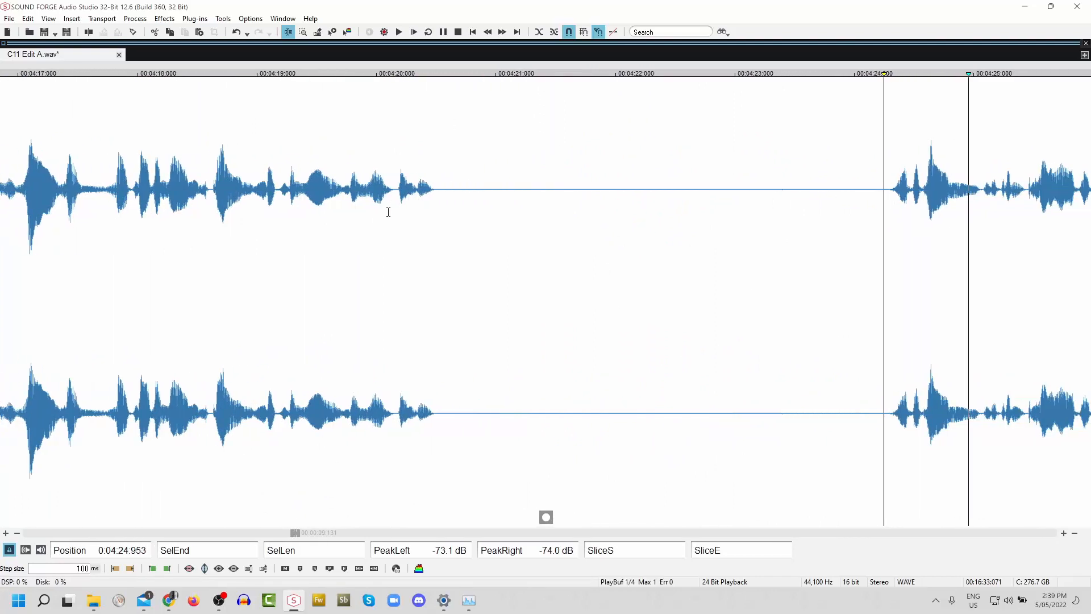
pyautogui.click(209, 188)
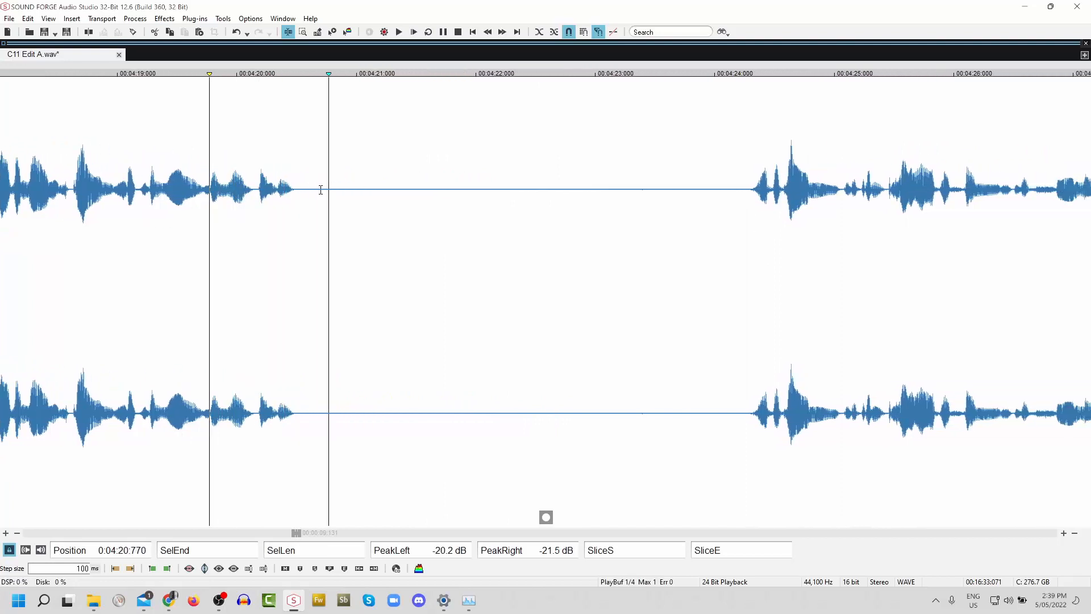
pyautogui.press('space')
pyautogui.moveTo(322, 188); pyautogui.dragTo(725, 290)
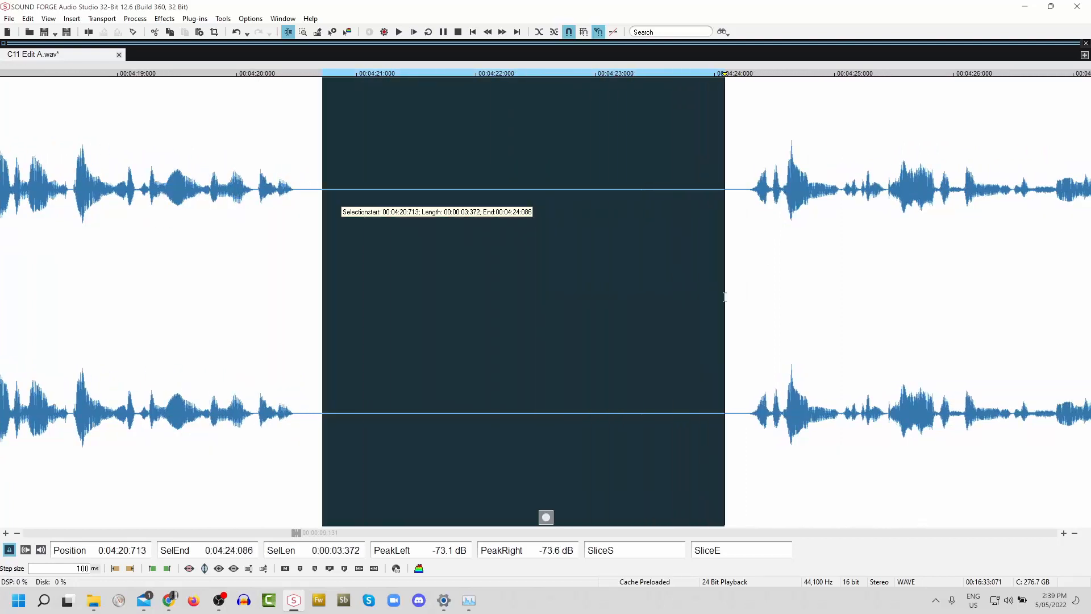
pyautogui.press('Delete')
pyautogui.click(166, 222)
pyautogui.press('space')
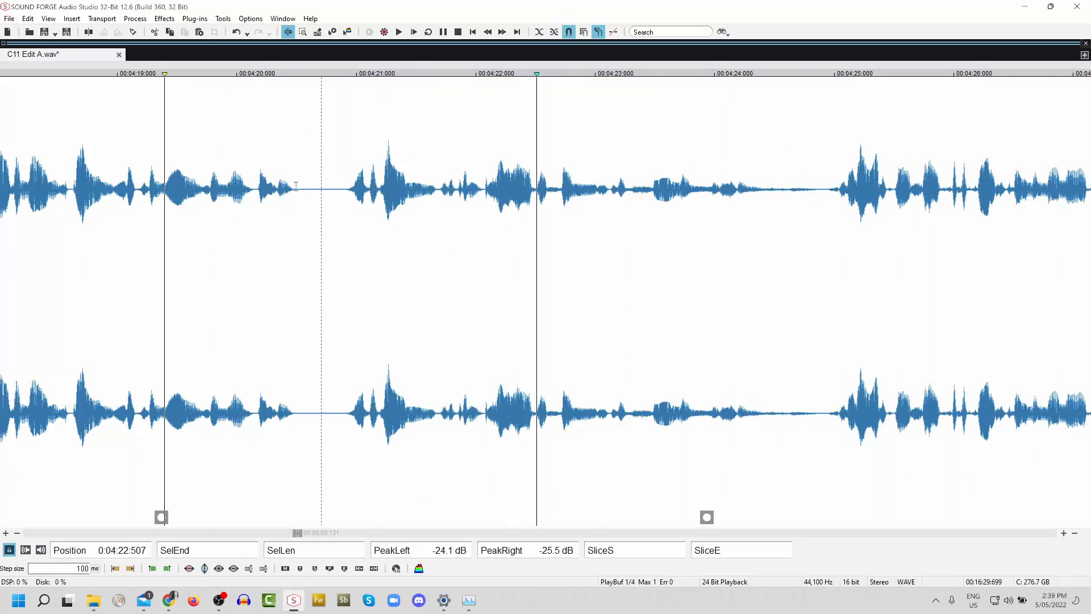
# - Overwrite the pause from 4:20.495 to 4:20.904 with clean silence, crossfade its start, and play on through the next phrases
pyautogui.moveTo(295, 186); pyautogui.dragTo(345, 229)
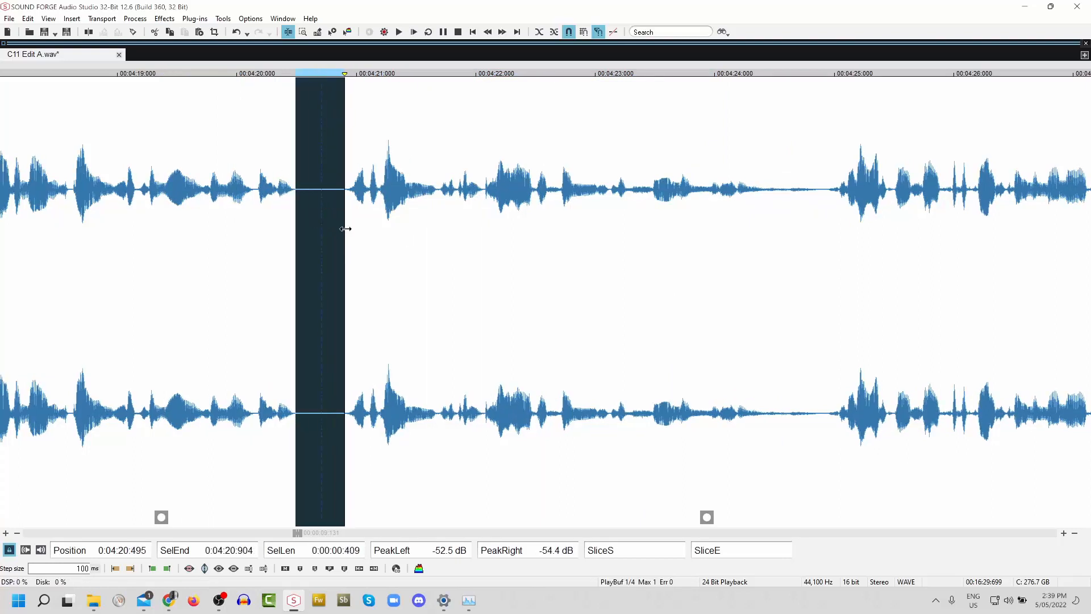
pyautogui.press('s')
pyautogui.moveTo(303, 86); pyautogui.dragTo(320, 87)
pyautogui.press('pageup')
pyautogui.press('space')
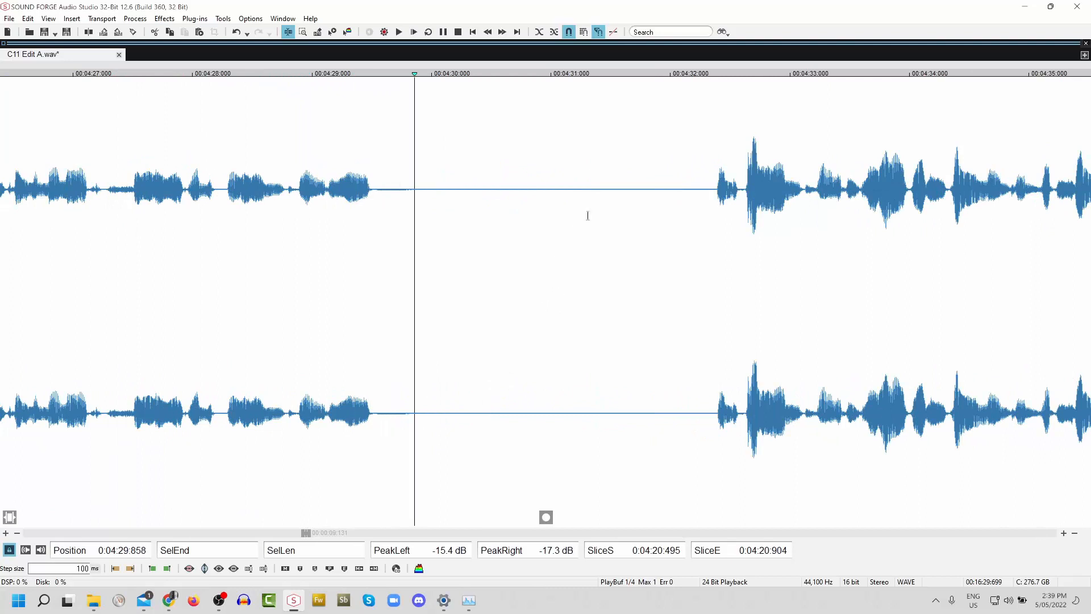
# - Compare the takes near 4:28.3 and 4:32.3, delete about 4.34 s from 4:28.276 into the later take, and play the join
pyautogui.click(216, 211)
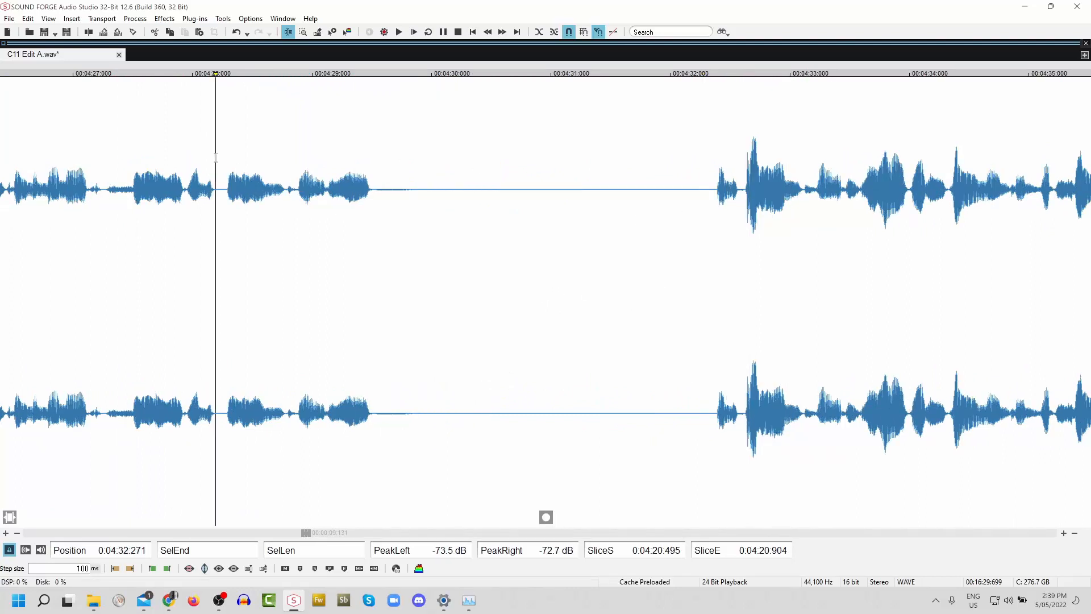
pyautogui.click(227, 189)
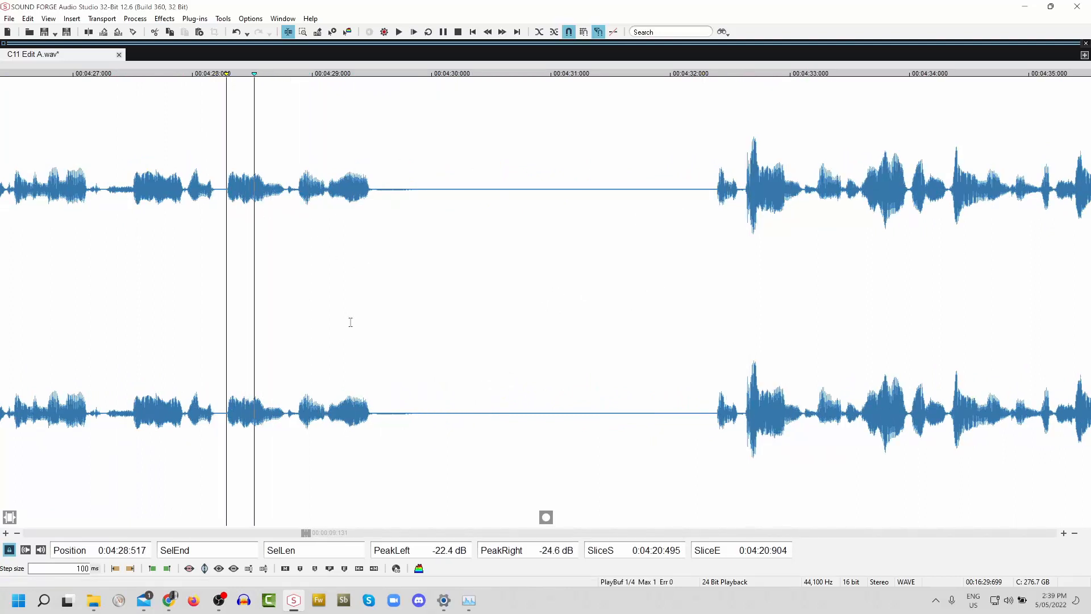
pyautogui.press('space')
pyautogui.click(680, 148)
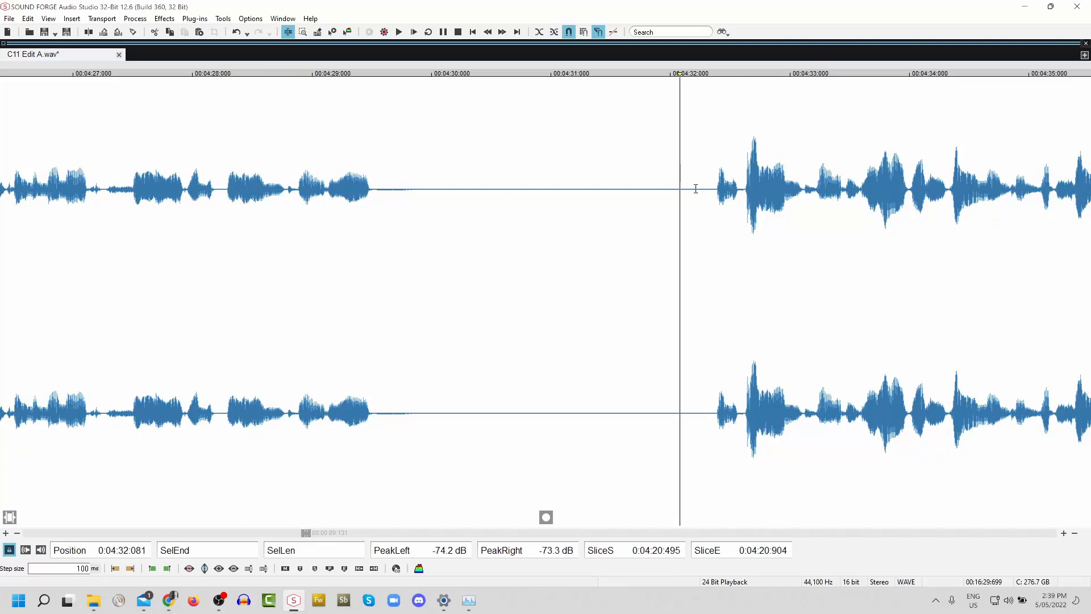
pyautogui.press('space')
pyautogui.moveTo(745, 189); pyautogui.dragTo(225, 353)
pyautogui.press('Delete')
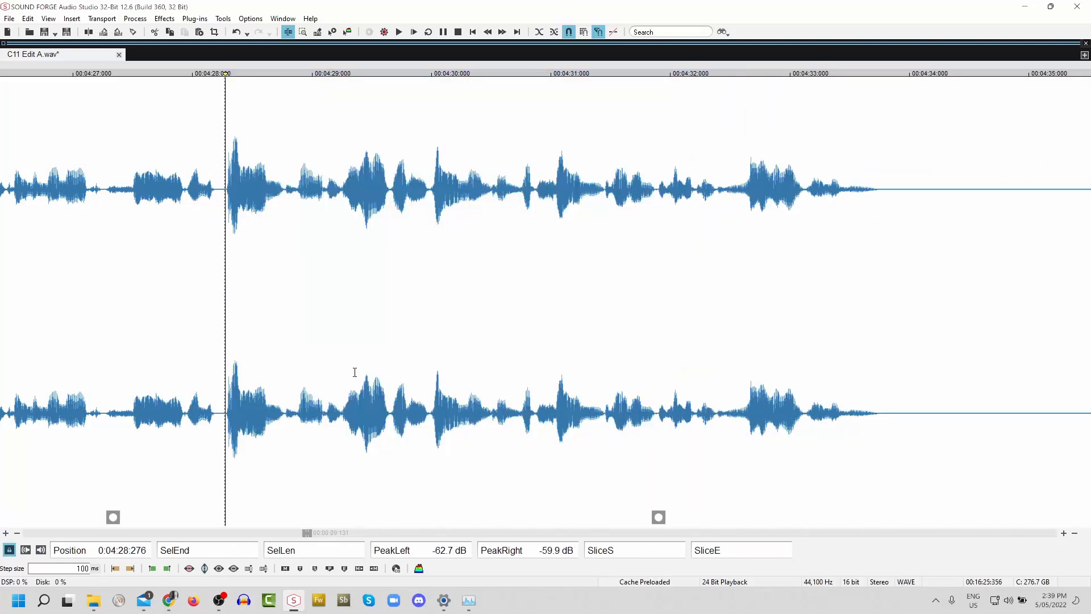
pyautogui.press('space')
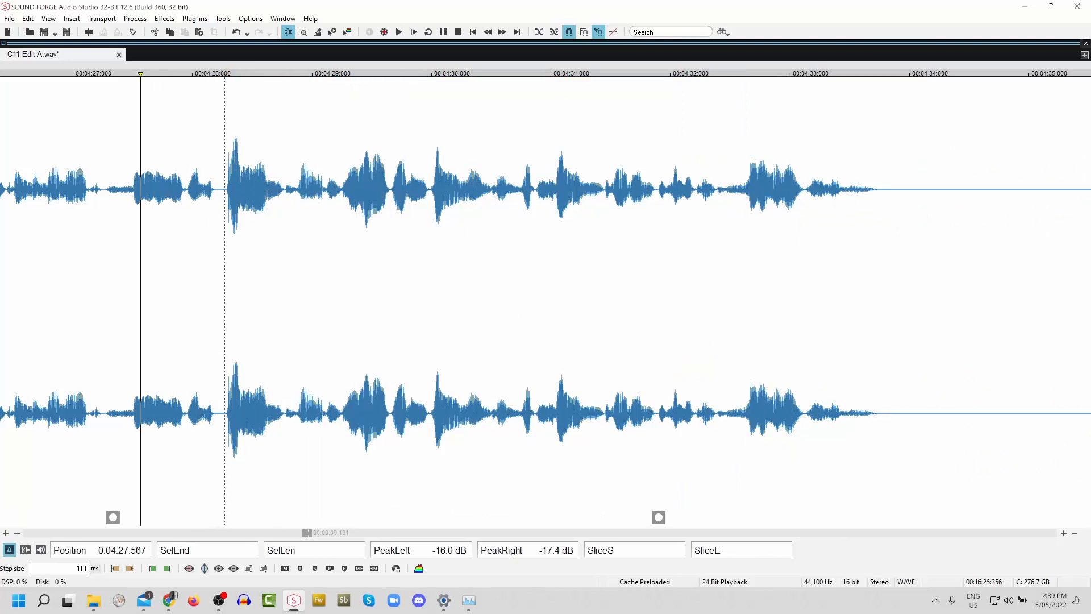
# - Lower the volume of the word from 4:28.276 to 4:28.766 to 80% (-1.938 dB), and play the result
pyautogui.moveTo(284, 196); pyautogui.dragTo(227, 215)
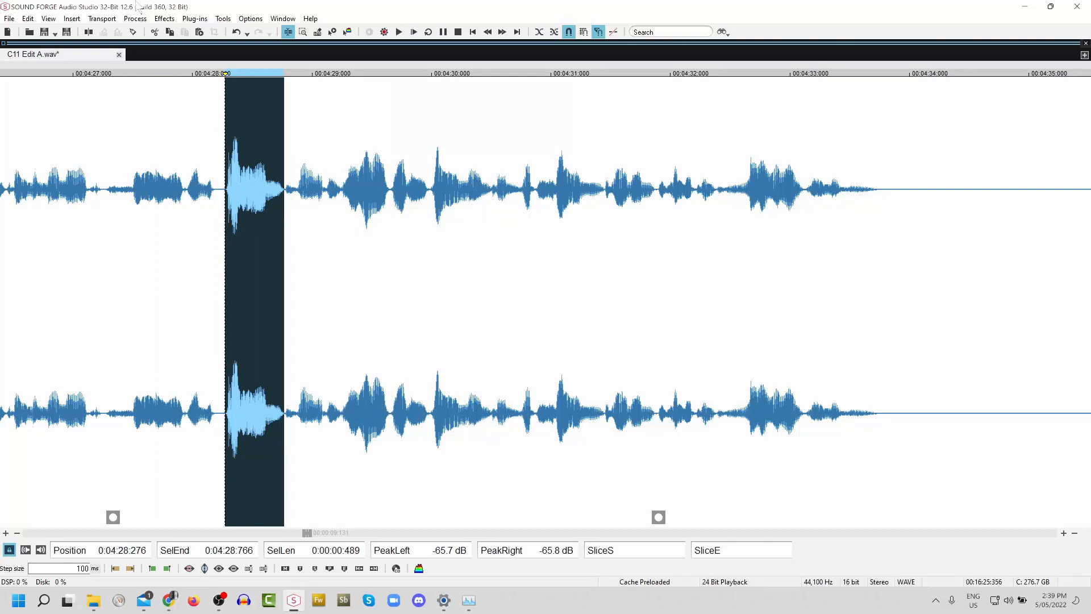
pyautogui.click(135, 18)
pyautogui.click(156, 157)
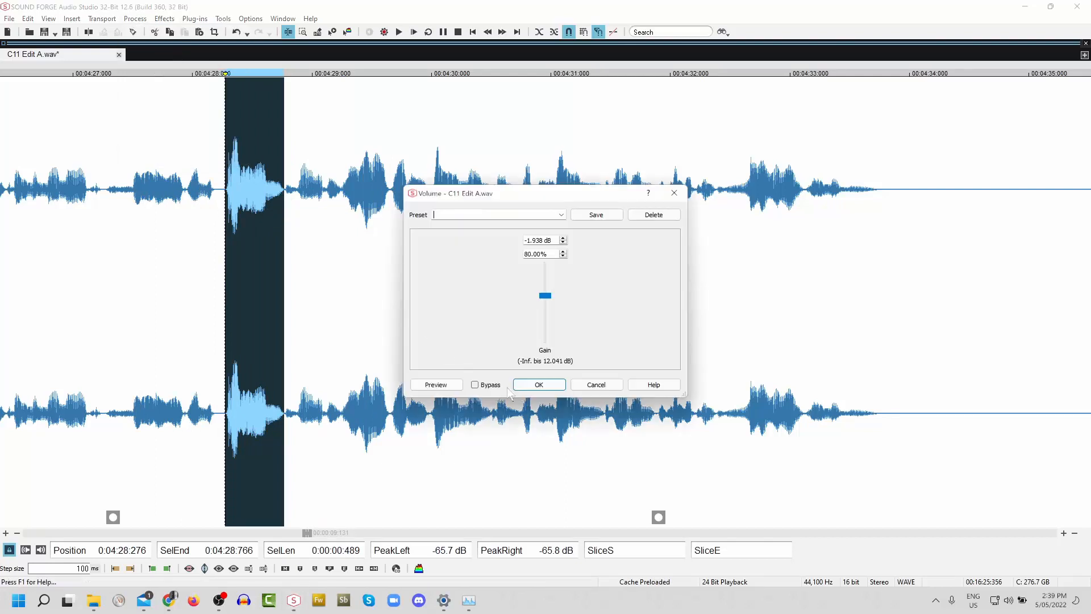
pyautogui.click(538, 384)
pyautogui.press('space')
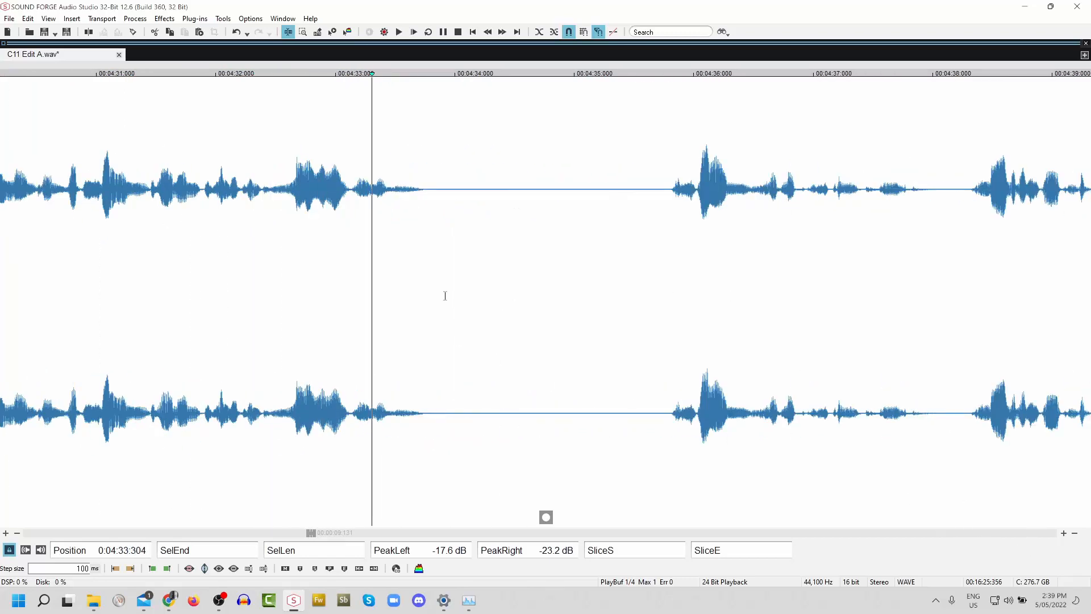
# - Listen to the phrase from about 4:35.8, overwrite 4:33.741 to 4:34.740 with clean silence, and crossfade its start
pyautogui.click(664, 192)
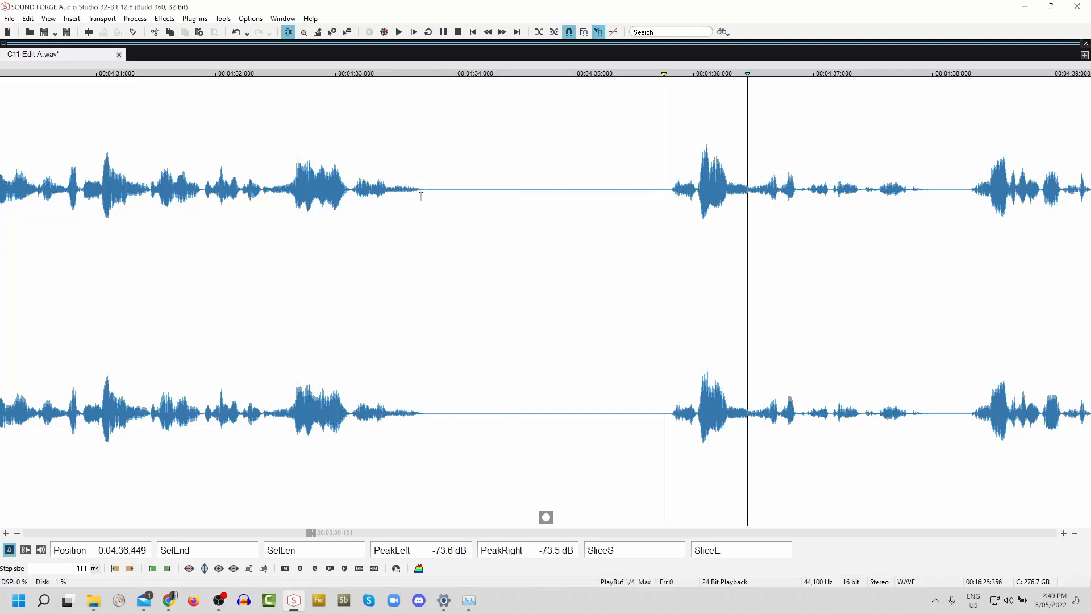
pyautogui.moveTo(424, 196); pyautogui.dragTo(543, 257)
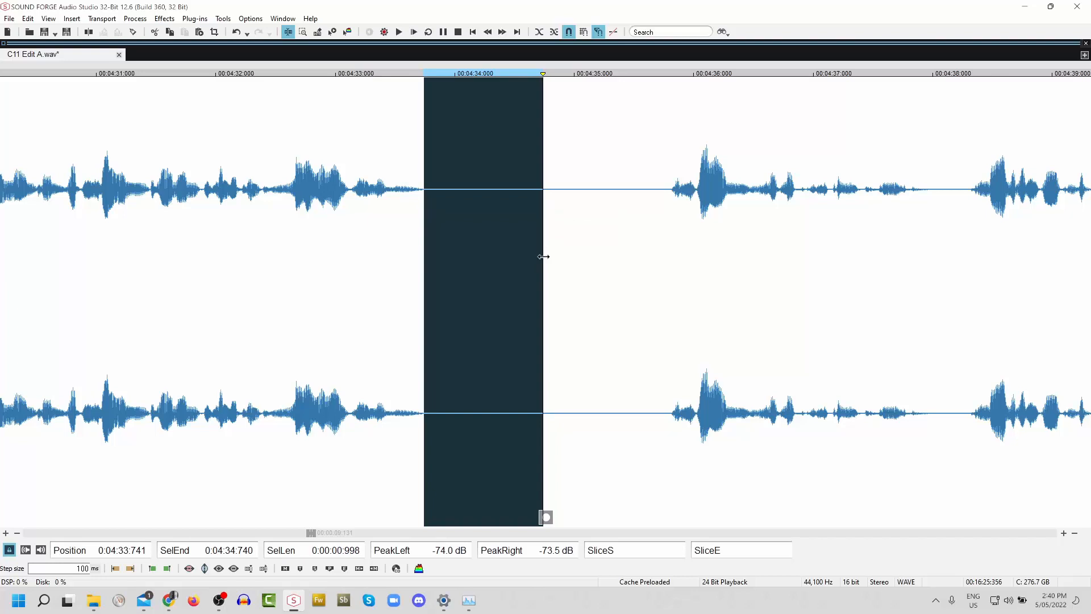
pyautogui.press('t')
pyautogui.moveTo(434, 86); pyautogui.dragTo(465, 87)
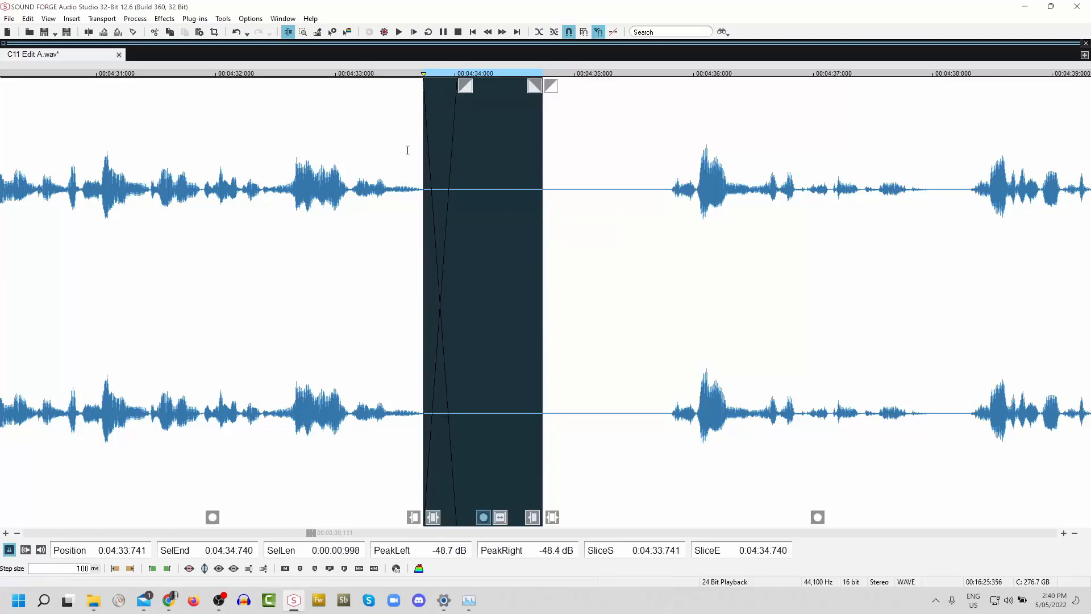
# - Play the crossfade from 4:32.851, and delete the excess silence from 4:34.740 to 4:35.805
pyautogui.click(317, 198)
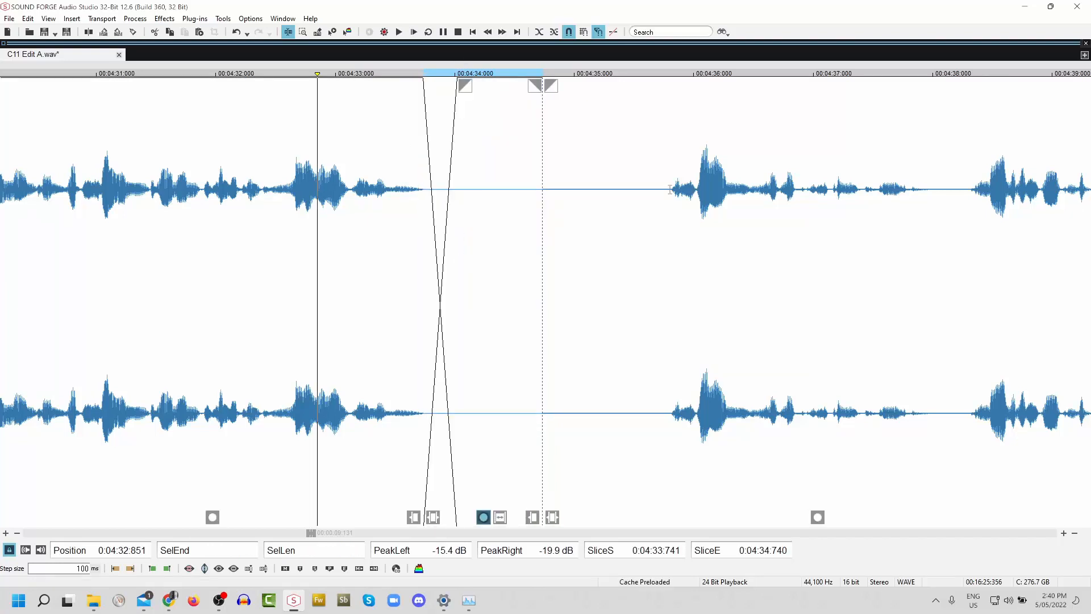
pyautogui.moveTo(670, 189); pyautogui.dragTo(549, 231)
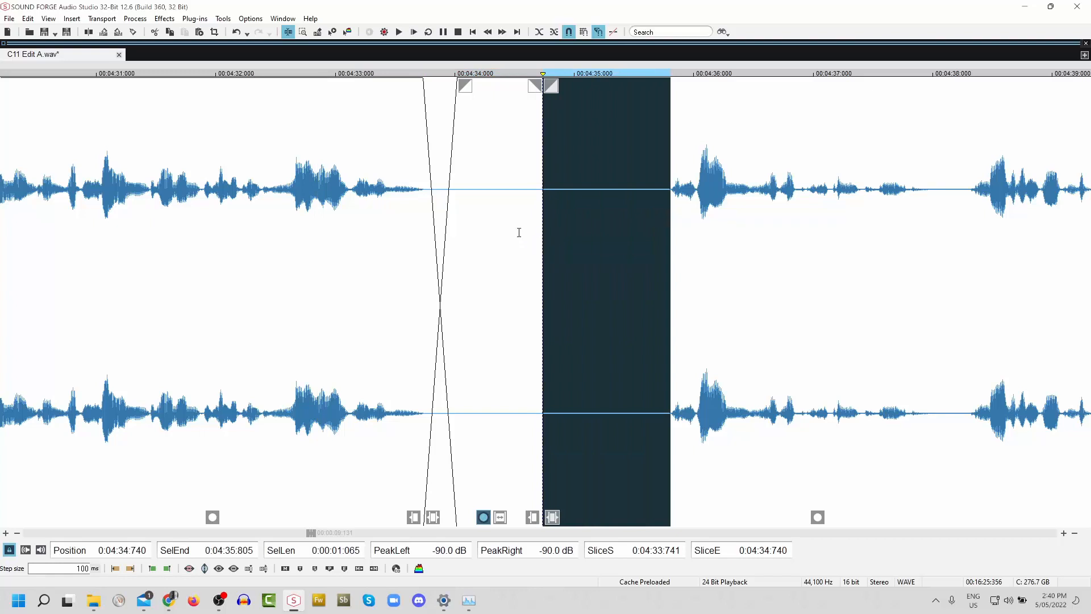
pyautogui.press('Delete')
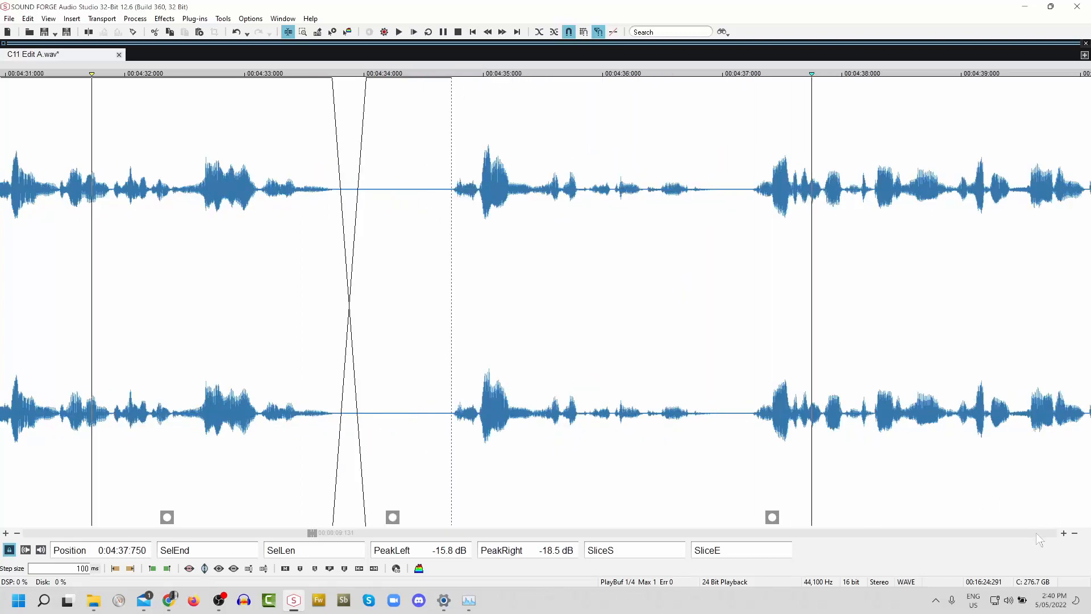
# - Overwrite the start of the next long pause, 4:44.880 to 4:45.879, with clean silence and crossfade its start
pyautogui.hscroll(11, 1037, 533)
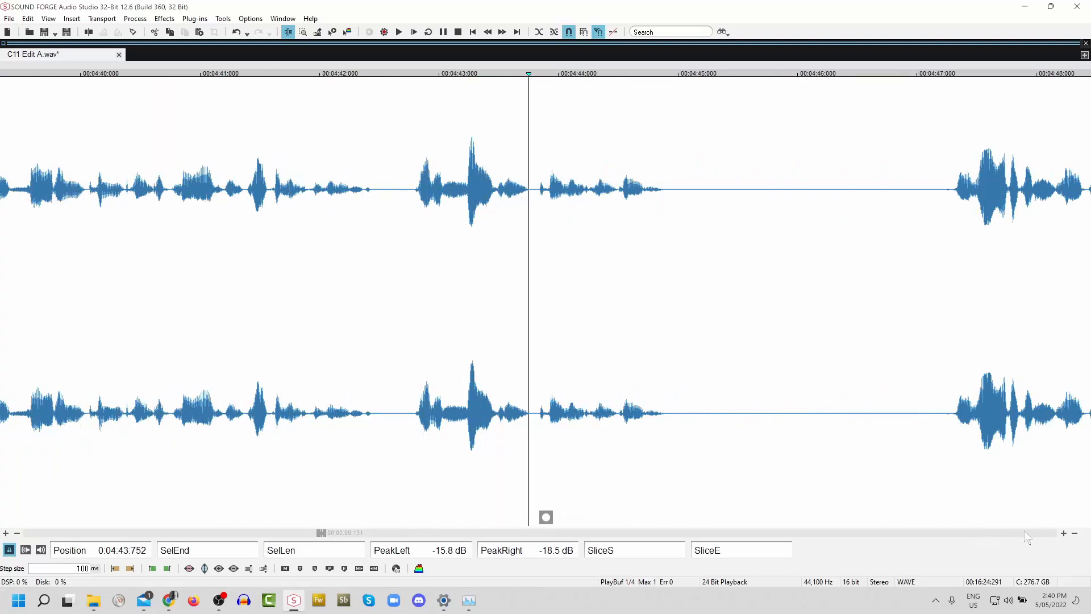
pyautogui.hscroll(3, 1035, 535)
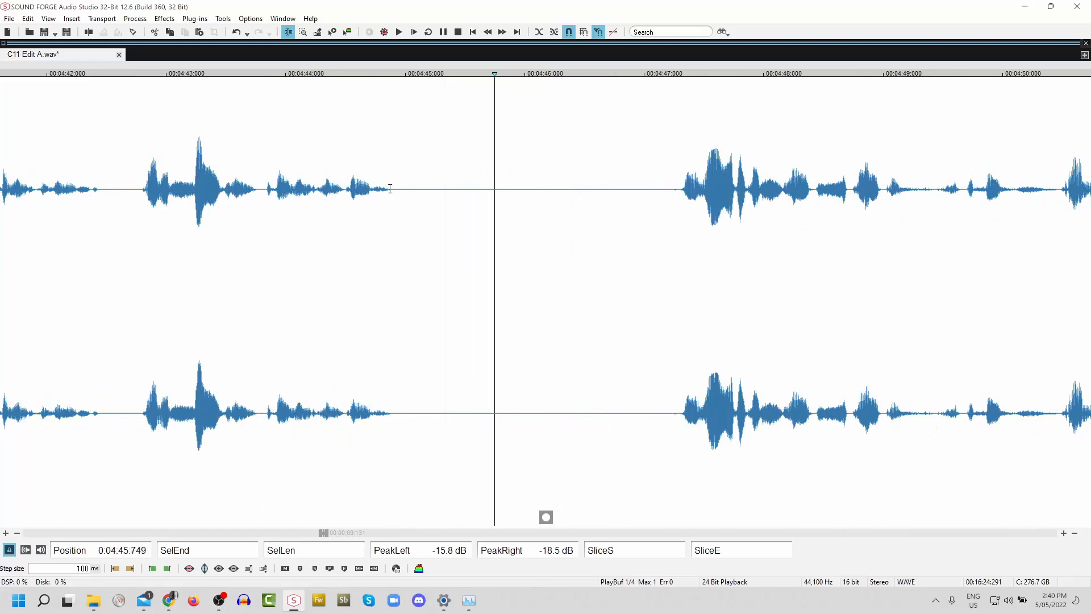
pyautogui.moveTo(391, 199); pyautogui.dragTo(510, 244)
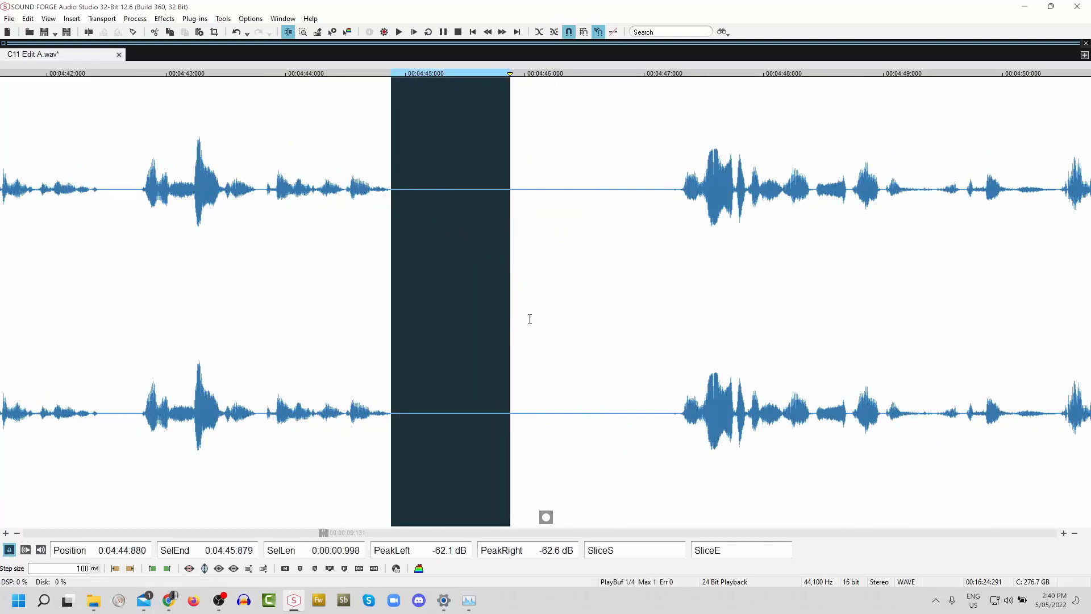
pyautogui.moveTo(399, 86); pyautogui.dragTo(433, 86)
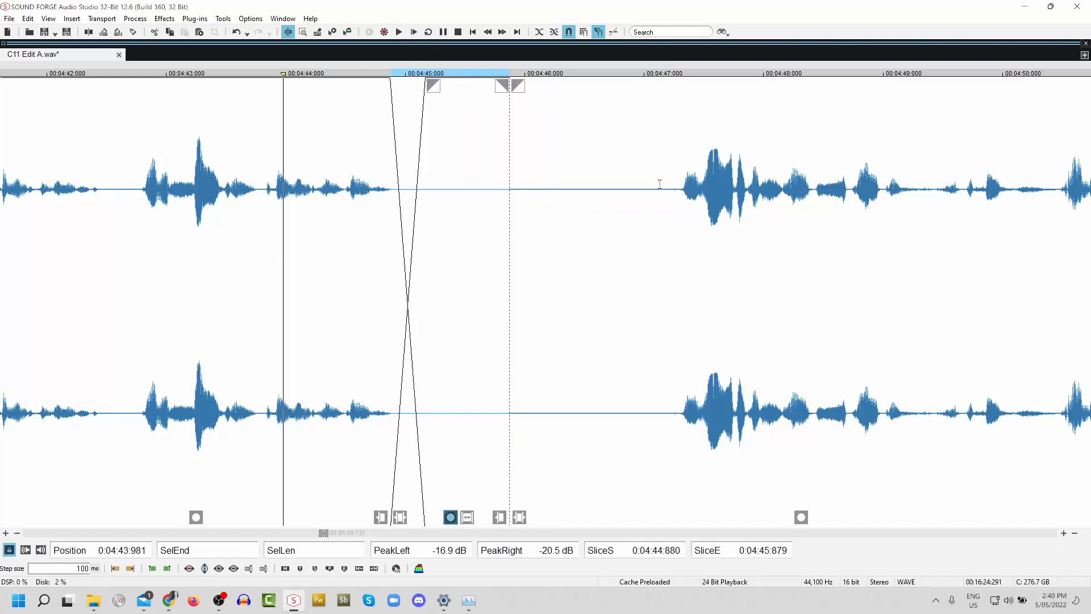
# - Delete the excess silence from 4:45.879 to 4:47.301, and save the audio file
pyautogui.moveTo(680, 191); pyautogui.dragTo(509, 230)
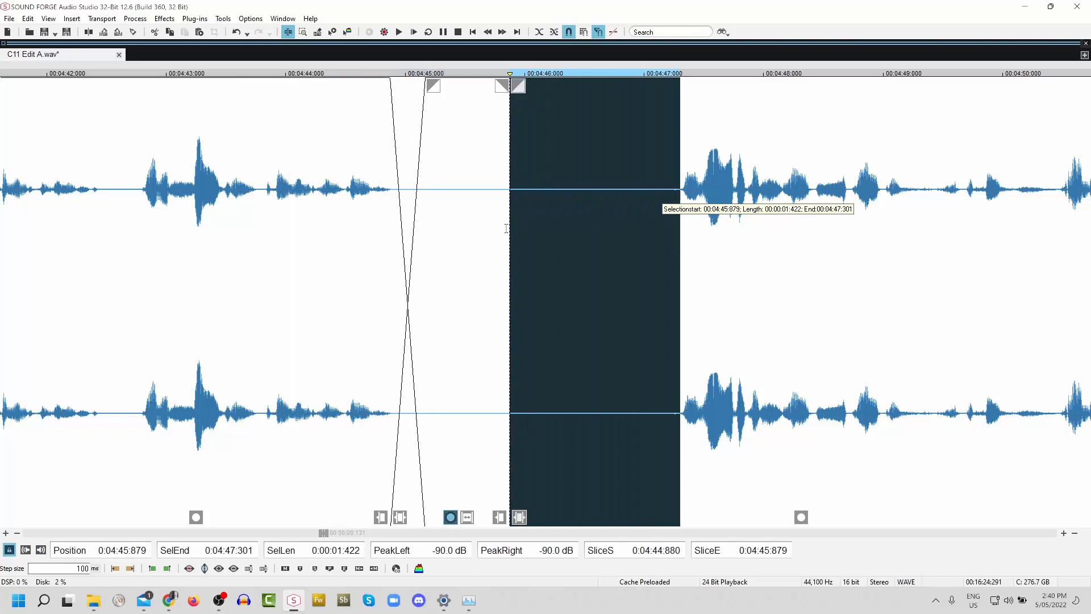
pyautogui.press('Delete')
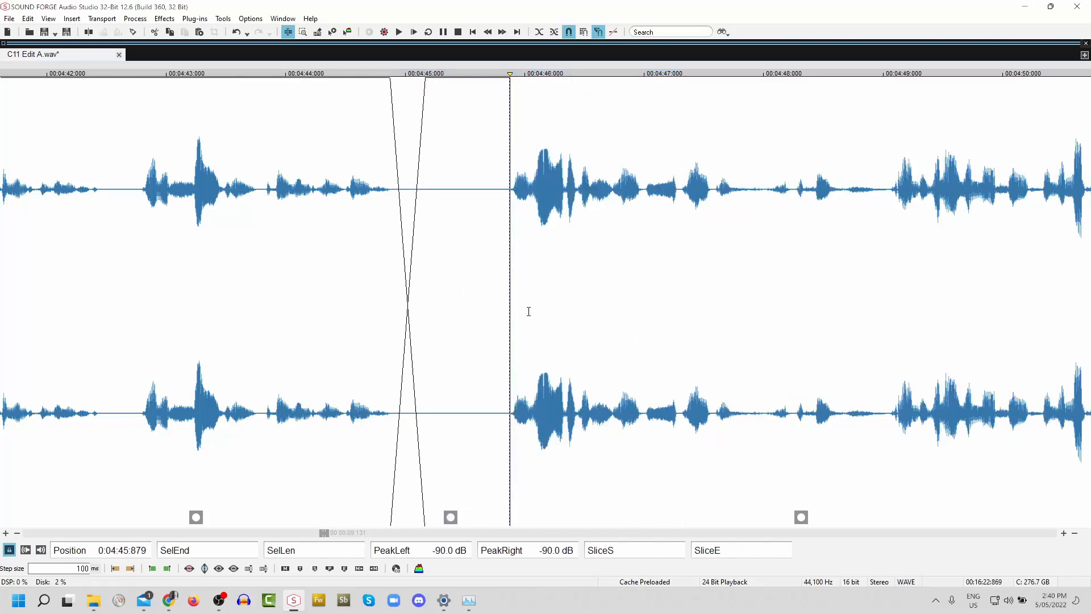
pyautogui.hotkey('ctrl', 's')
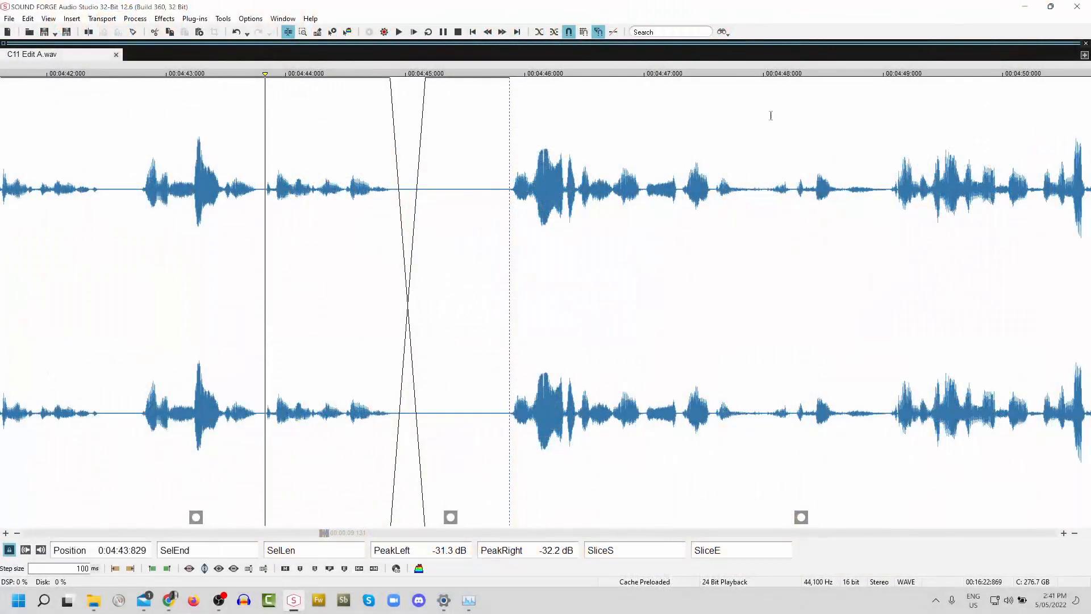
# - Play the tightened pause and the following phrase from 4:43.757 to check the edit
pyautogui.click(257, 147)
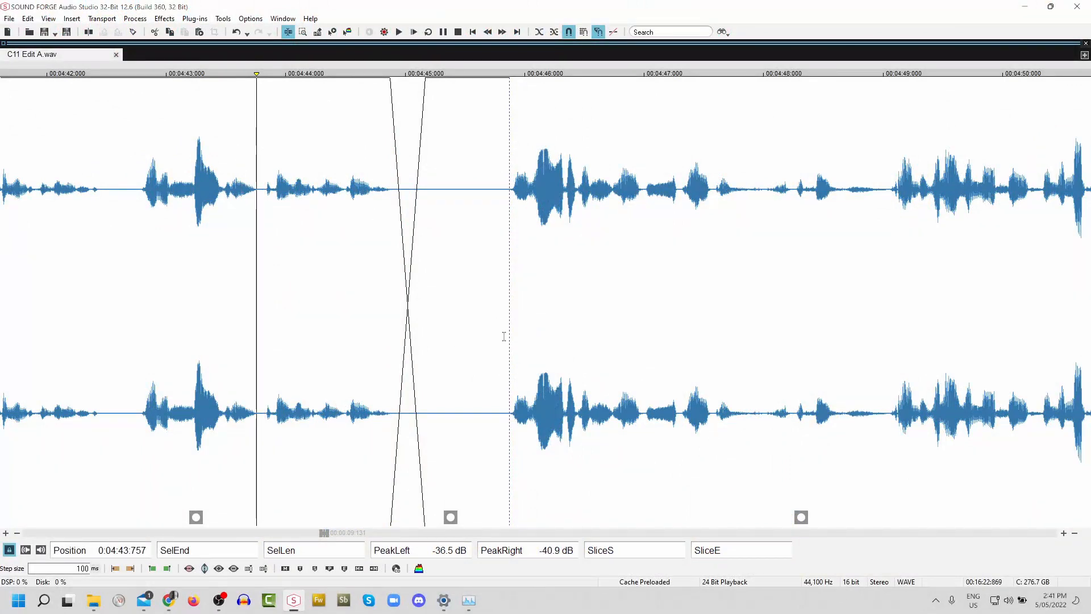
pyautogui.press('space')
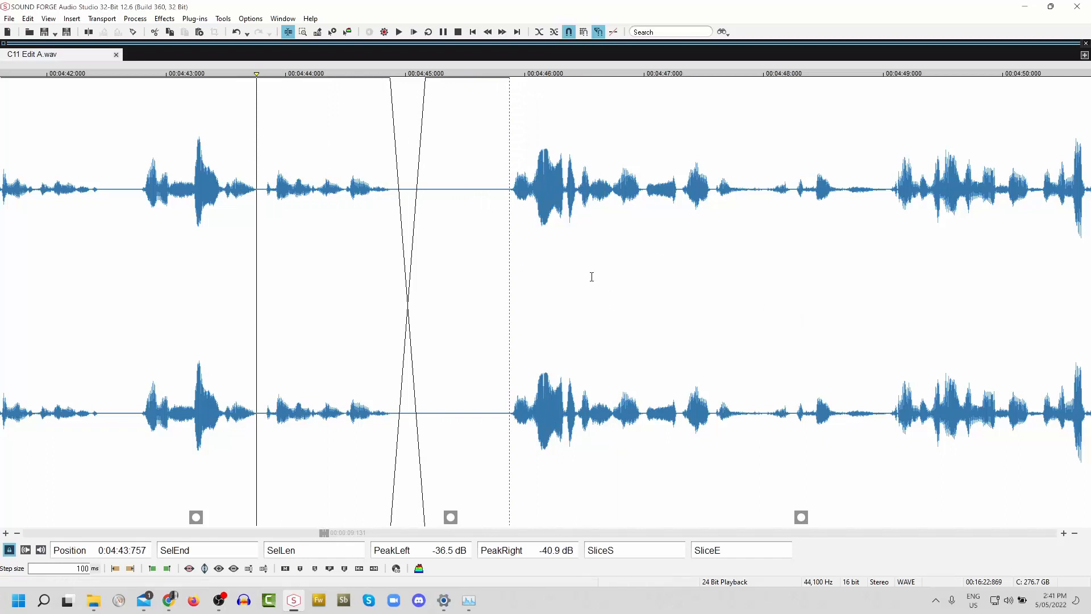
pyautogui.press('space')
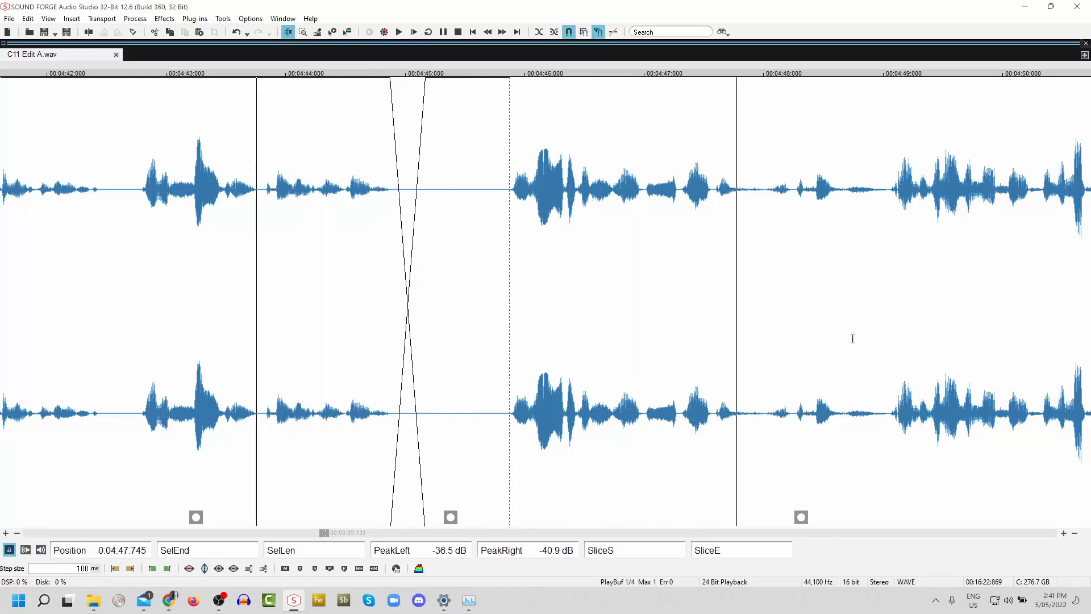
# - Compare the takes on either side of the long pause, delete the audio from 4:53.741 to 4:59.553, and play across the join
pyautogui.press('Down')
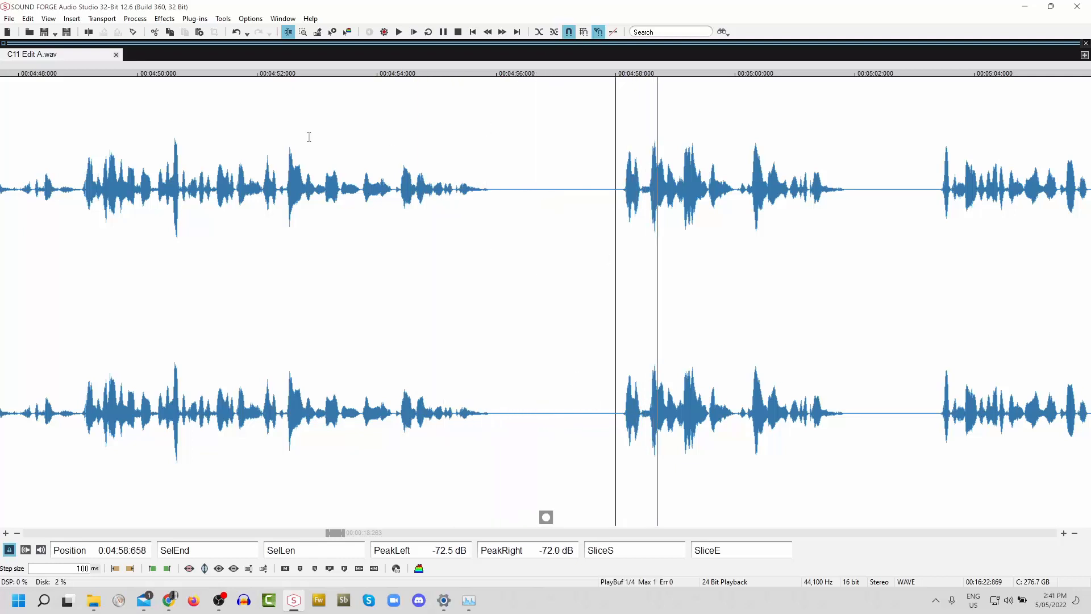
pyautogui.click(244, 142)
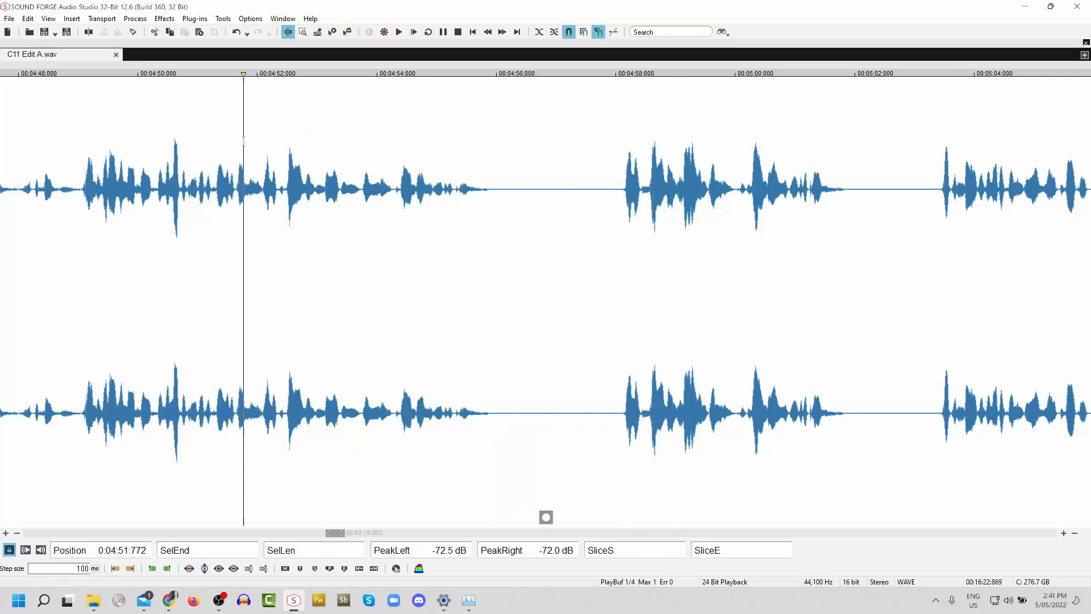
pyautogui.click(286, 208)
pyautogui.click(599, 202)
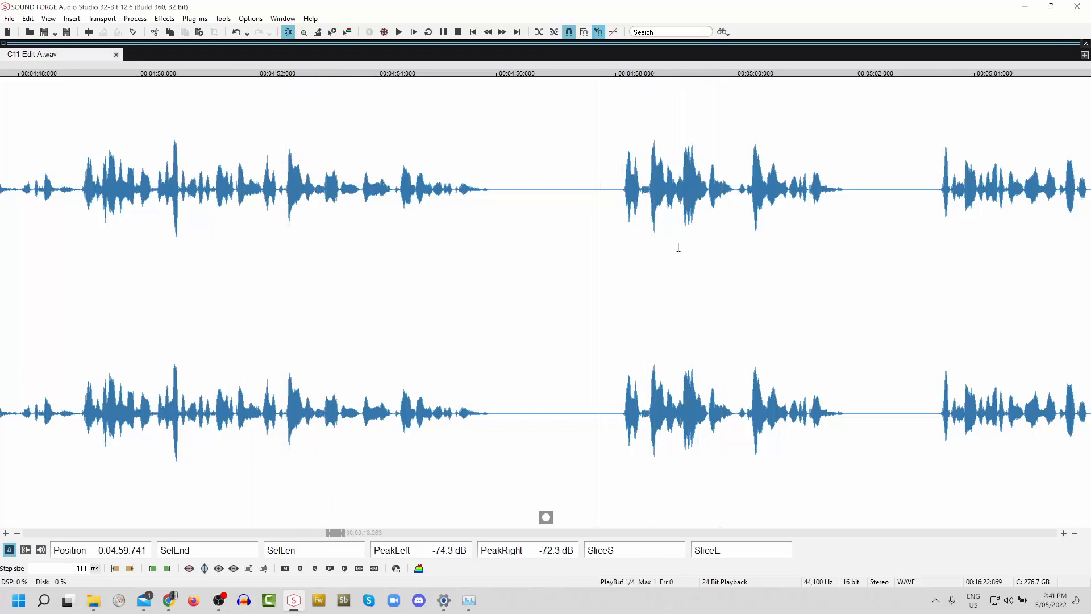
pyautogui.press('space')
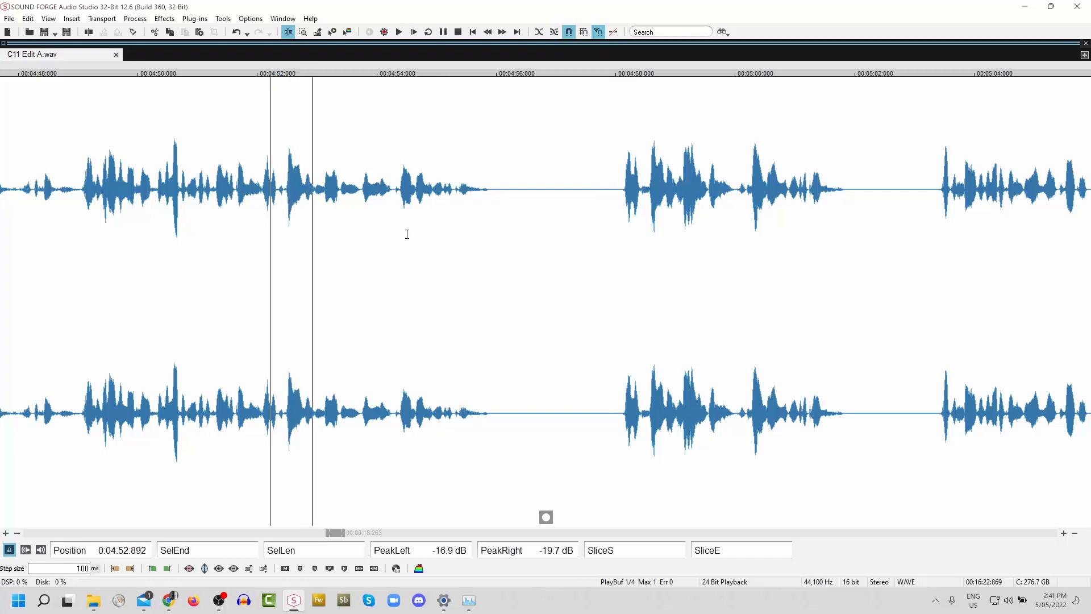
pyautogui.press('space')
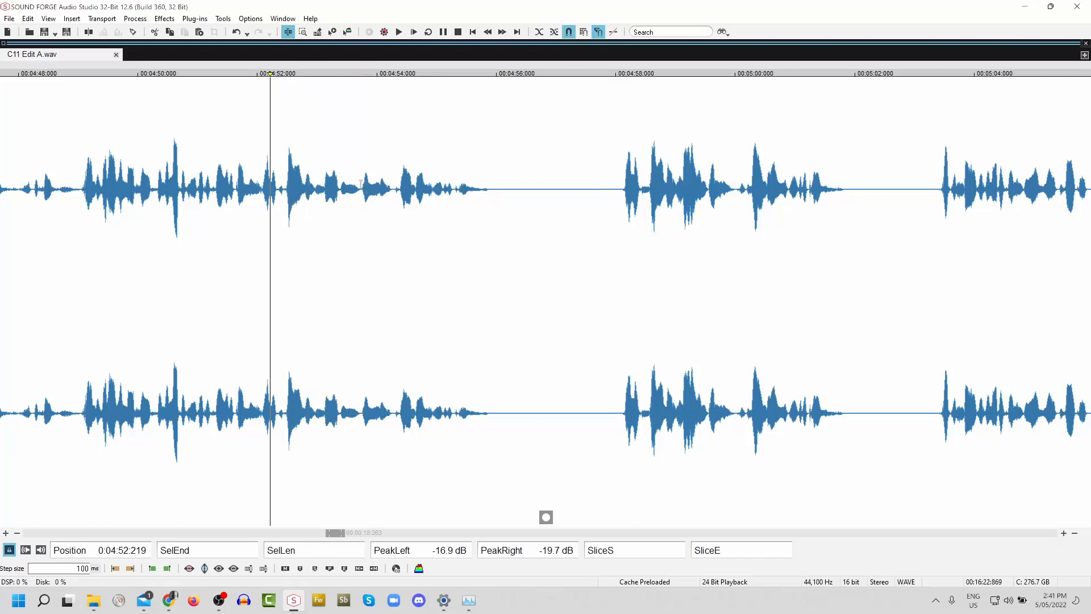
pyautogui.moveTo(361, 184); pyautogui.dragTo(708, 372)
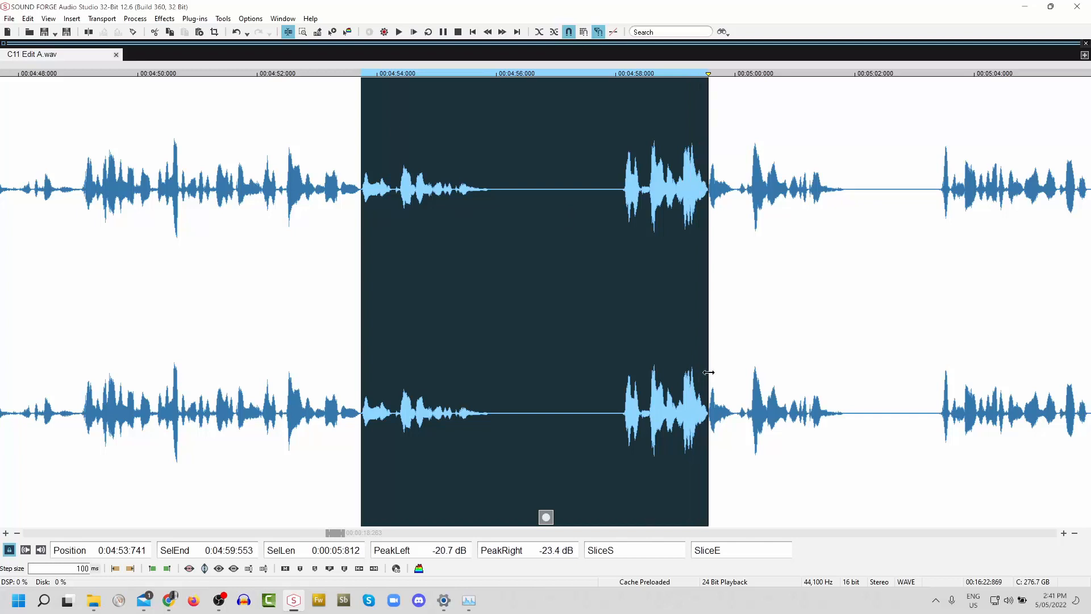
pyautogui.press('Delete')
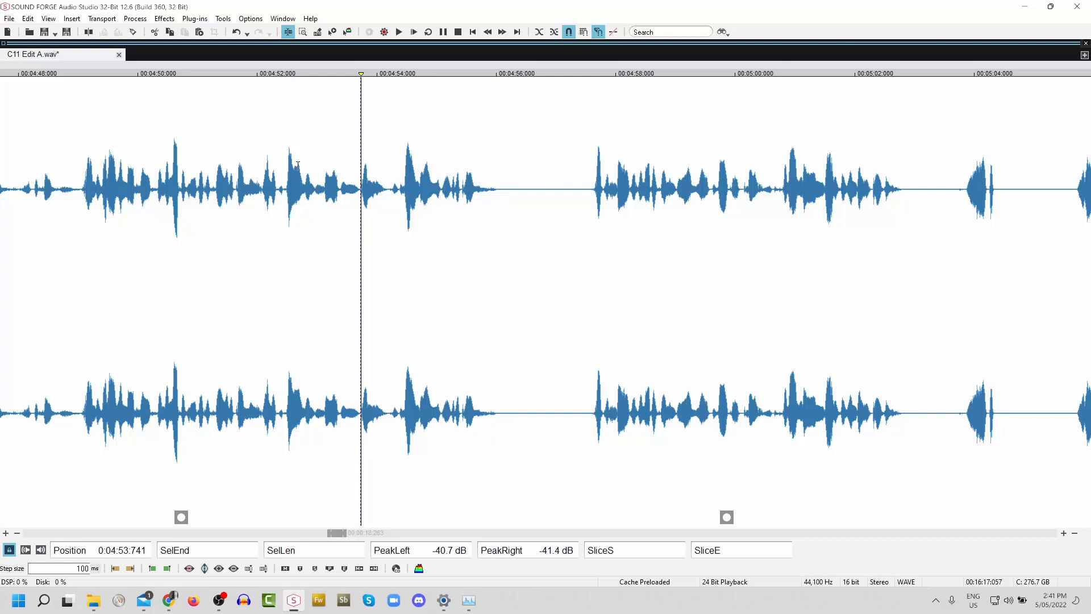
pyautogui.click(227, 161)
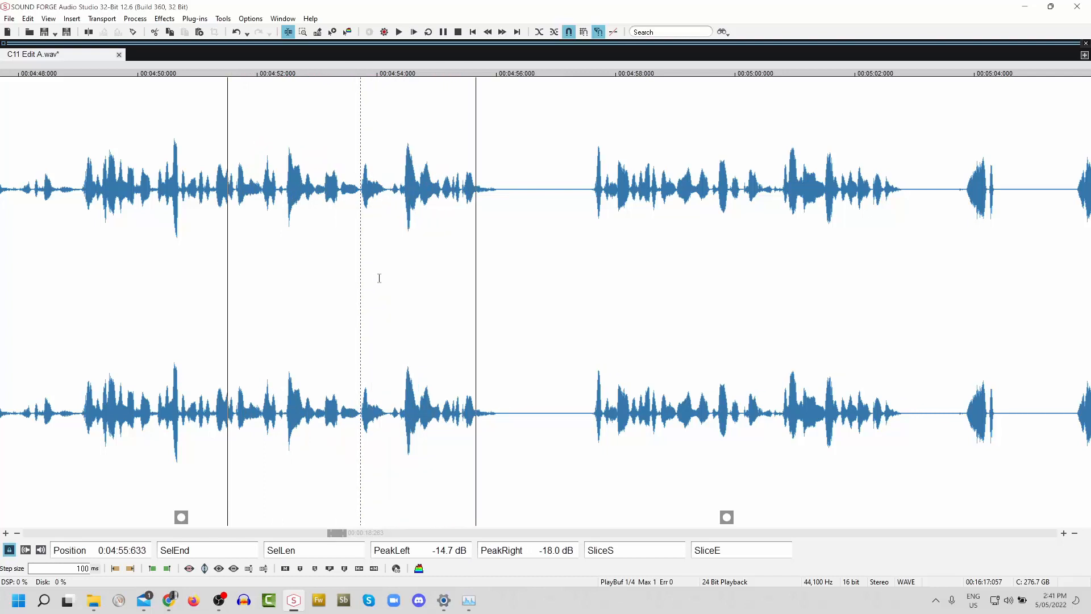
pyautogui.click(586, 171)
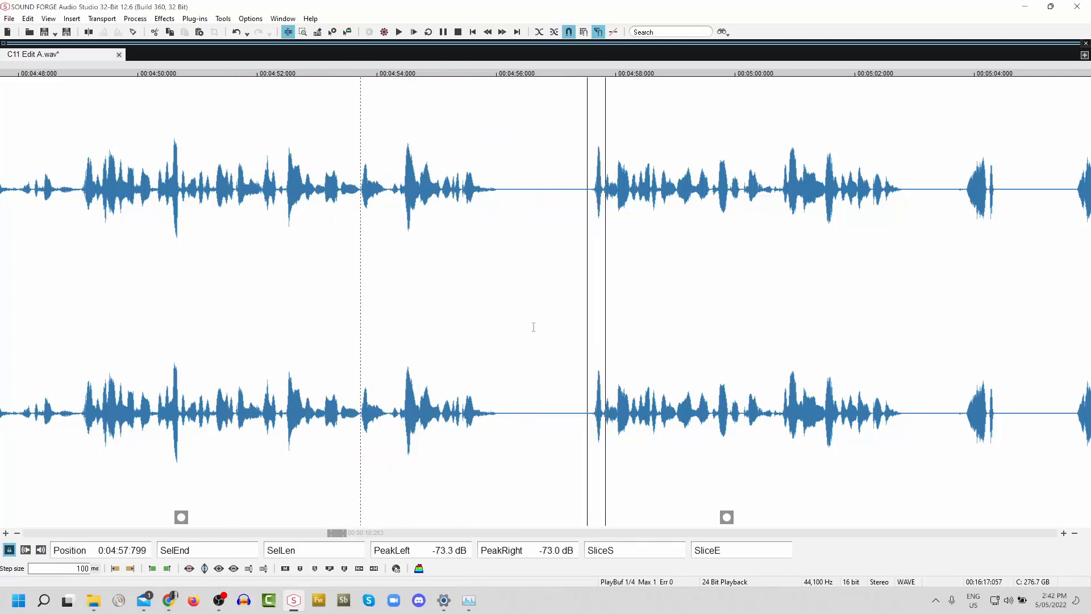
# - Overwrite the start of the pause, 4:55.995 to 4:57.013, with clean silence, crossfade its start, and play it back
pyautogui.click(498, 189)
pyautogui.press('space')
pyautogui.scroll(1, 599, 264)
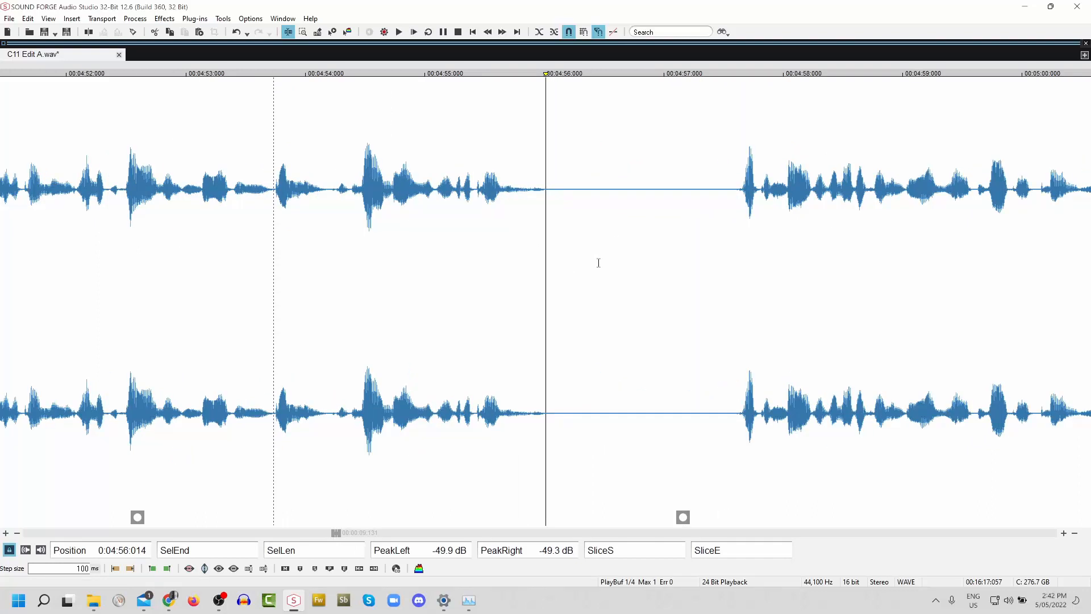
pyautogui.moveTo(560, 199); pyautogui.dragTo(665, 251)
pyautogui.press('s')
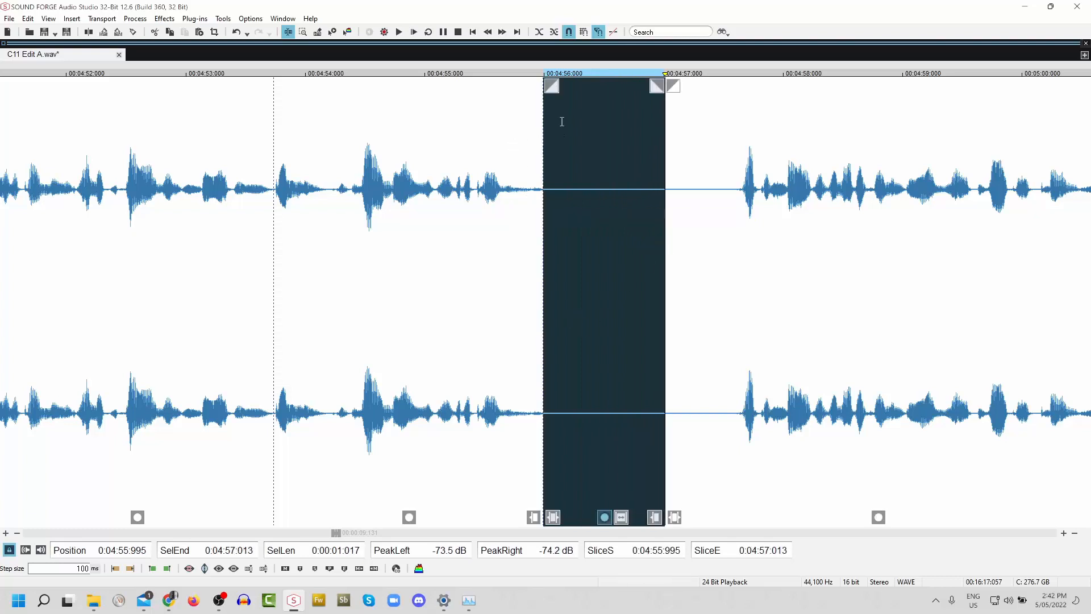
pyautogui.moveTo(550, 86); pyautogui.dragTo(590, 86)
pyautogui.click(483, 149)
pyautogui.press('space')
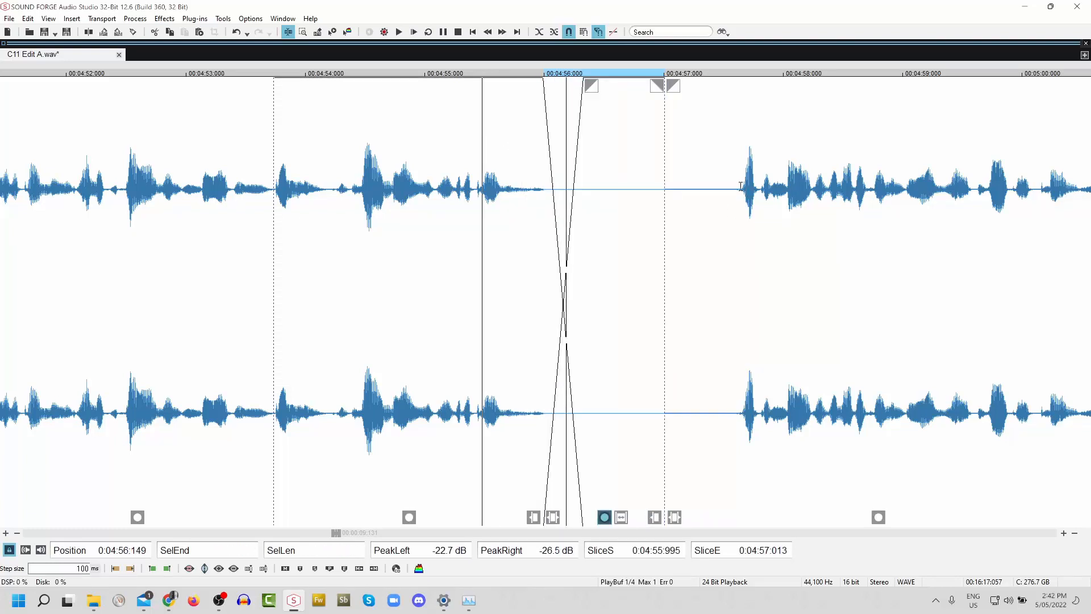
# - Delete the excess silence from 4:57.013 to 4:57.650, and play the shortened pause from 4:54.625
pyautogui.press('space')
pyautogui.moveTo(741, 208); pyautogui.dragTo(666, 211)
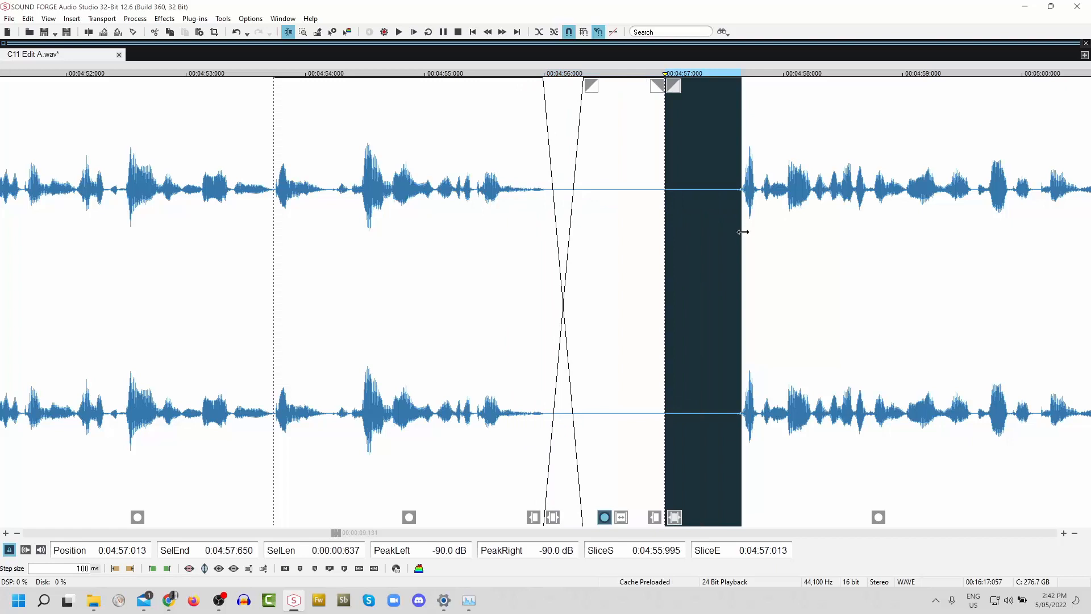
pyautogui.press('Delete')
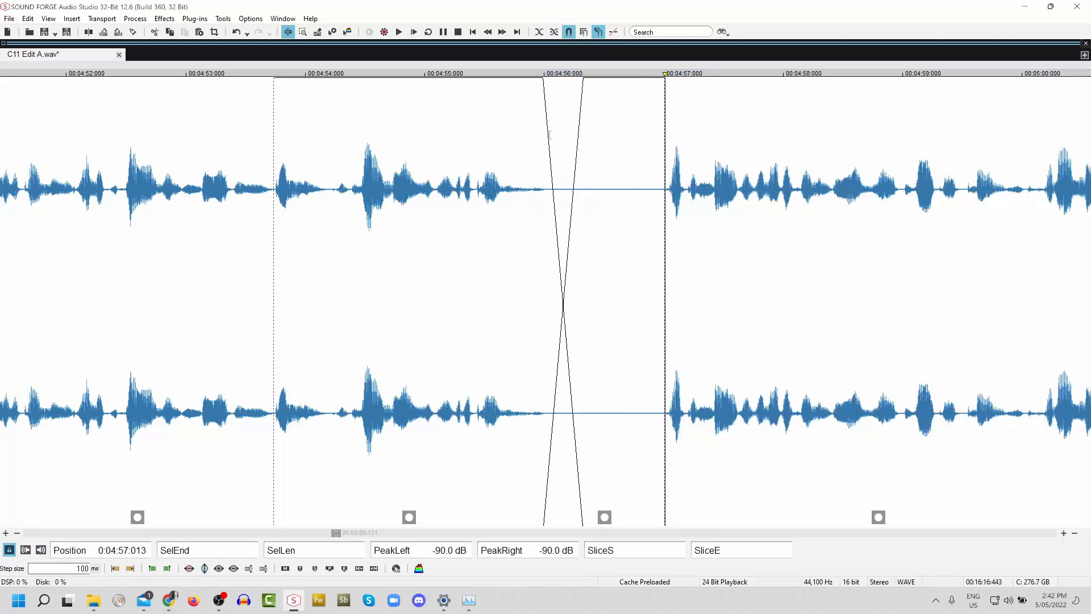
pyautogui.click(381, 134)
pyautogui.press('space')
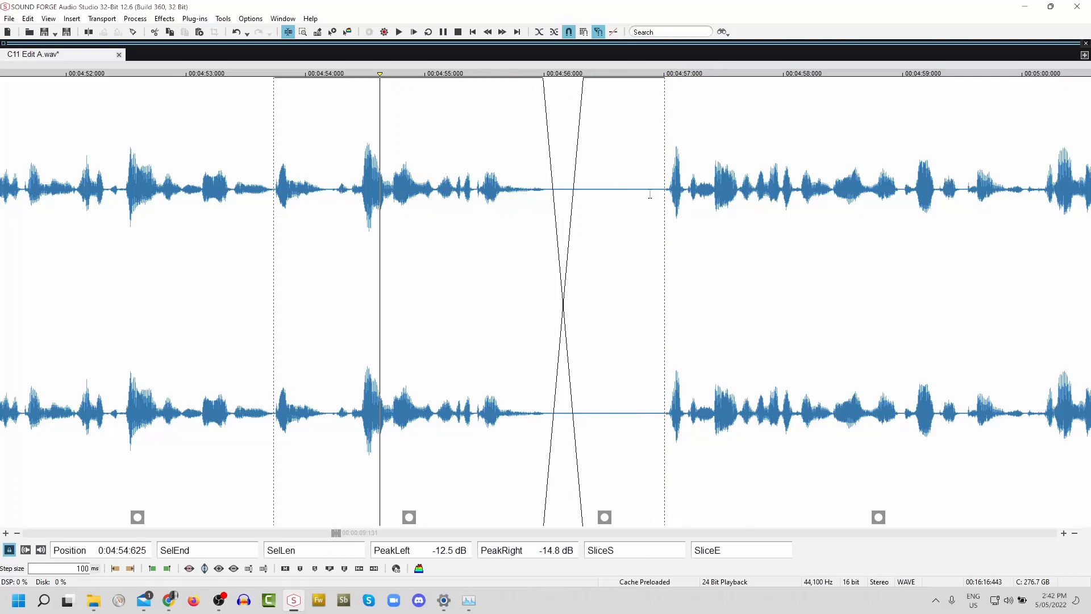
# - Trim about 0.23 s and another 0.12 s from the end of the same pause, and play from 4:53.341 into the next sentences
pyautogui.moveTo(639, 198); pyautogui.dragTo(665, 202)
pyautogui.press('Delete')
pyautogui.click(354, 165)
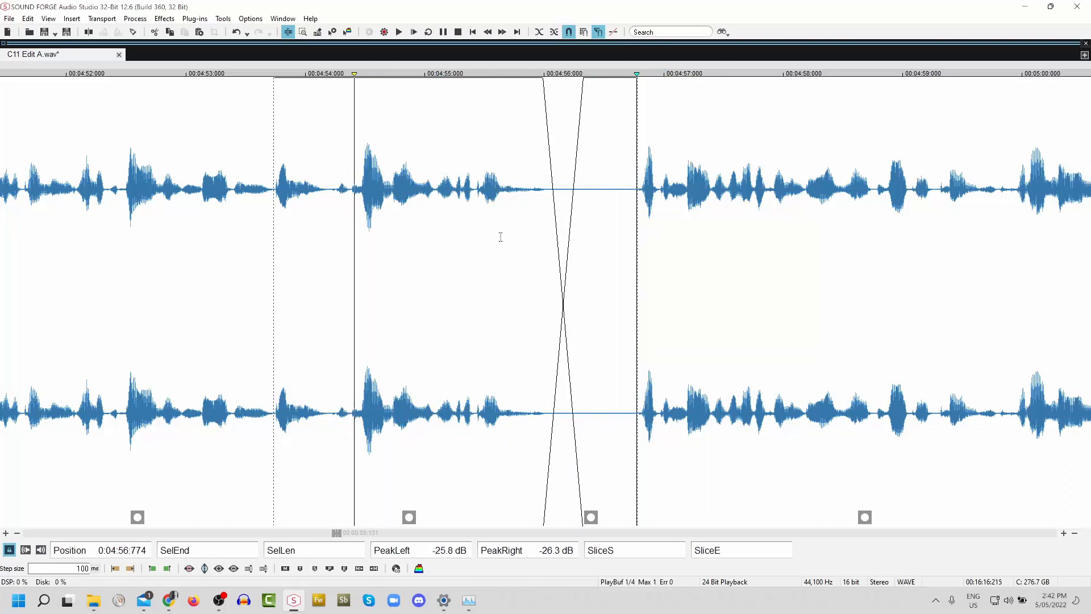
pyautogui.moveTo(623, 191); pyautogui.dragTo(638, 195)
pyautogui.press('Delete')
pyautogui.click(226, 199)
pyautogui.press('space')
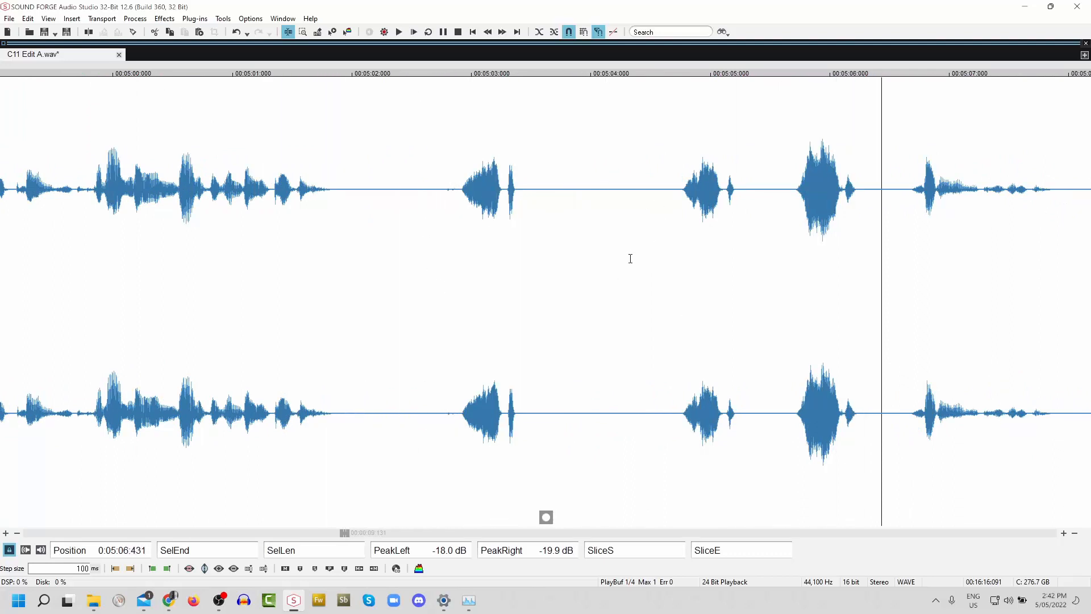
pyautogui.press('space')
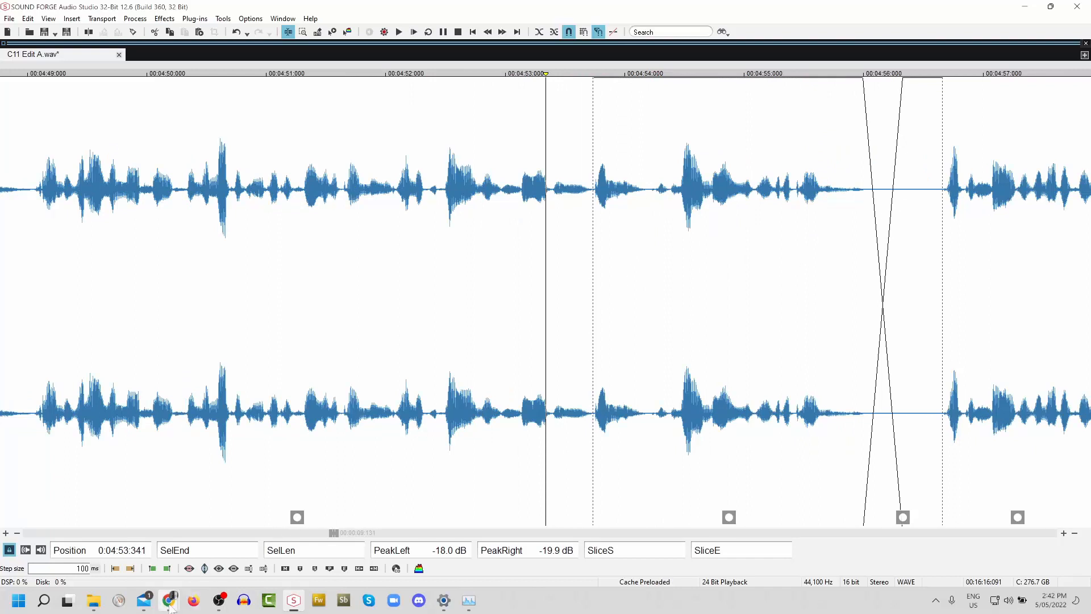
# - Switch to the browser and check the chapter text of The War of the Worlds up to the dialogue after the garden scene
pyautogui.moveTo(170, 604)
pyautogui.click(222, 540)
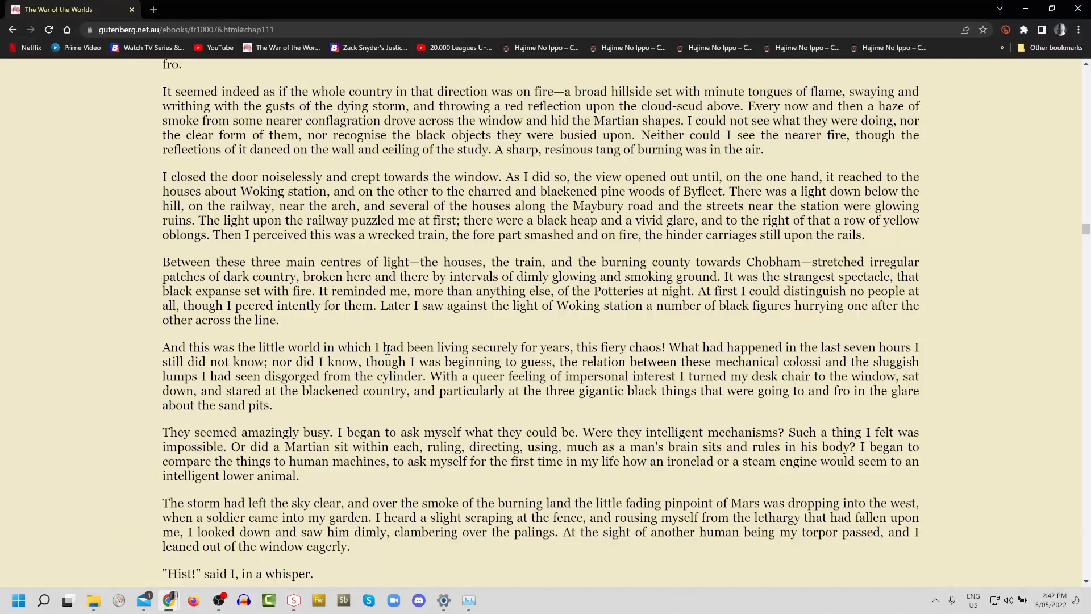
pyautogui.scroll(-5, 387, 350)
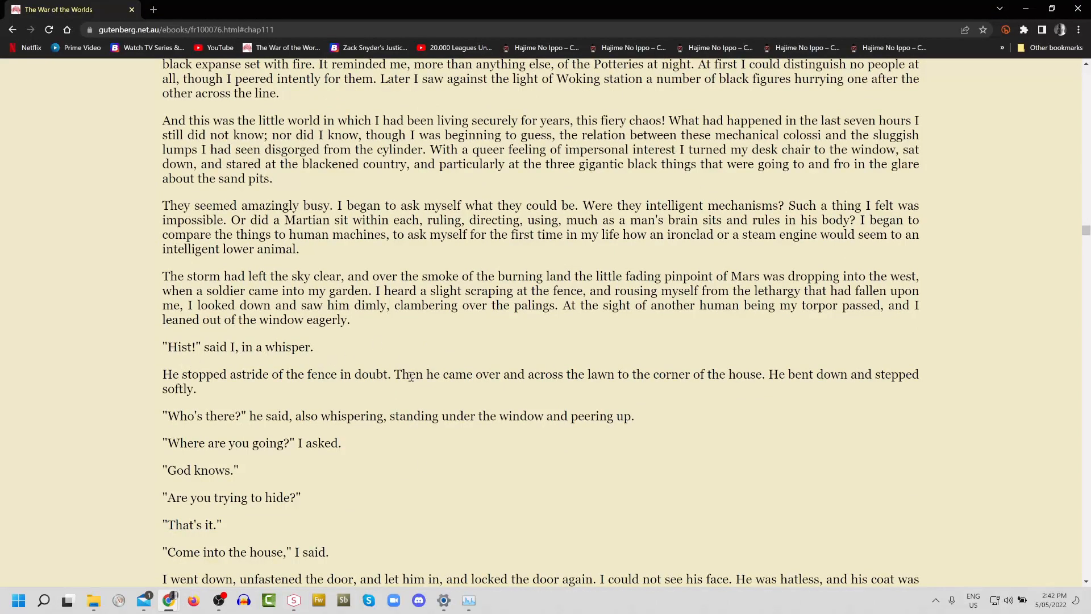
# - Return to Sound Forge and play from about 4:55.4 and from 5:01.046 to compare the short repeated takes after the pause
pyautogui.click(295, 602)
pyautogui.click(797, 239)
pyautogui.press('space')
pyautogui.scroll(-2, 834, 360)
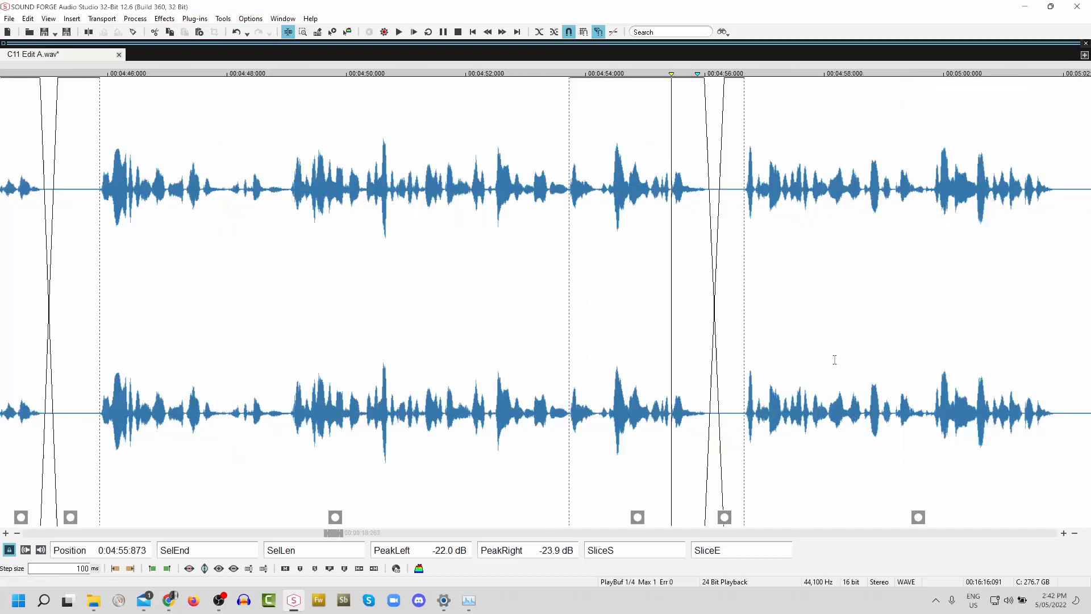
pyautogui.scroll(2, 882, 316)
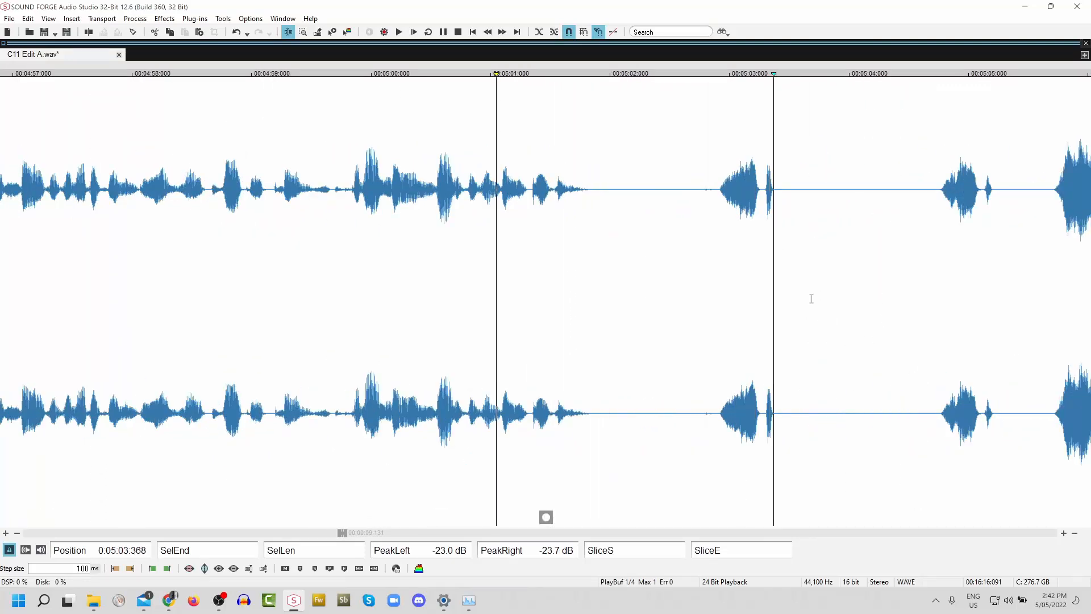
pyautogui.scroll(-1, 887, 312)
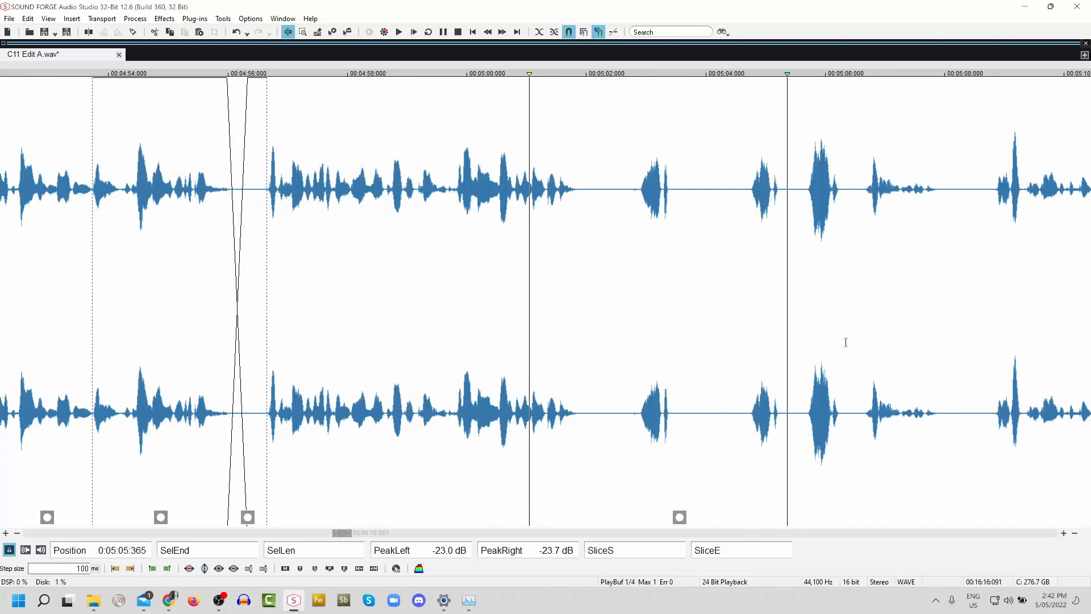
pyautogui.press('space')
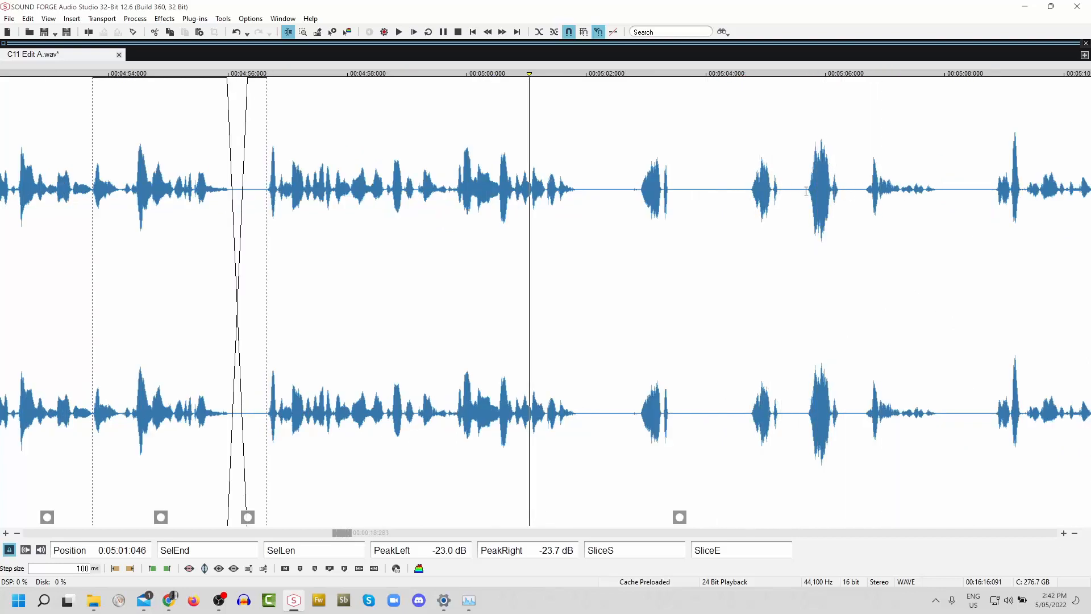
# - Delete the two unwanted short takes between about 5:02.7 and 5:05.7, and play the preceding phrase to check the pause
pyautogui.moveTo(804, 216); pyautogui.dragTo(619, 234)
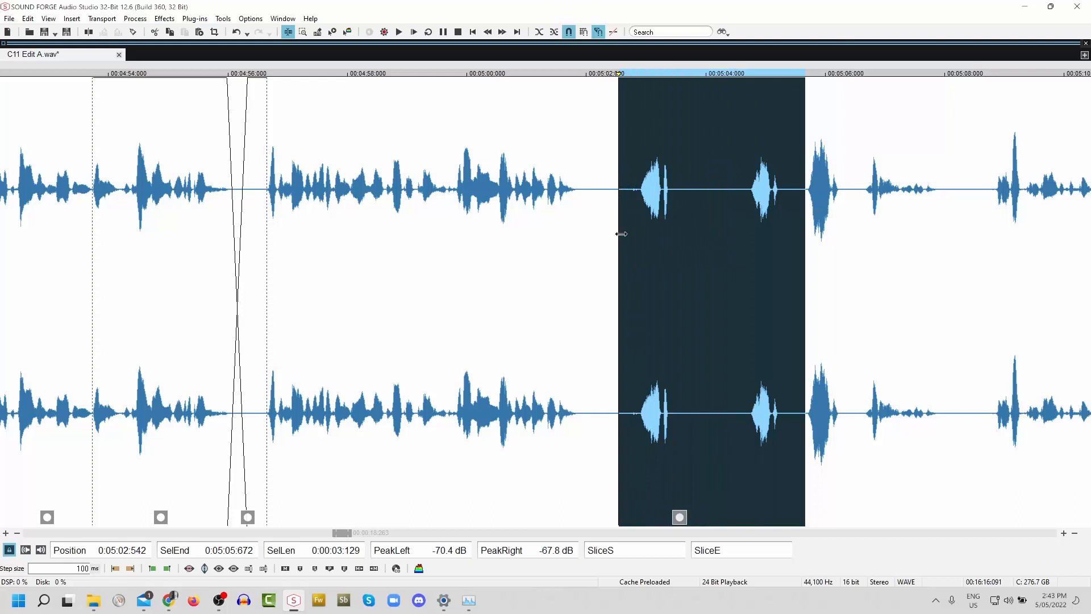
pyautogui.click(742, 187)
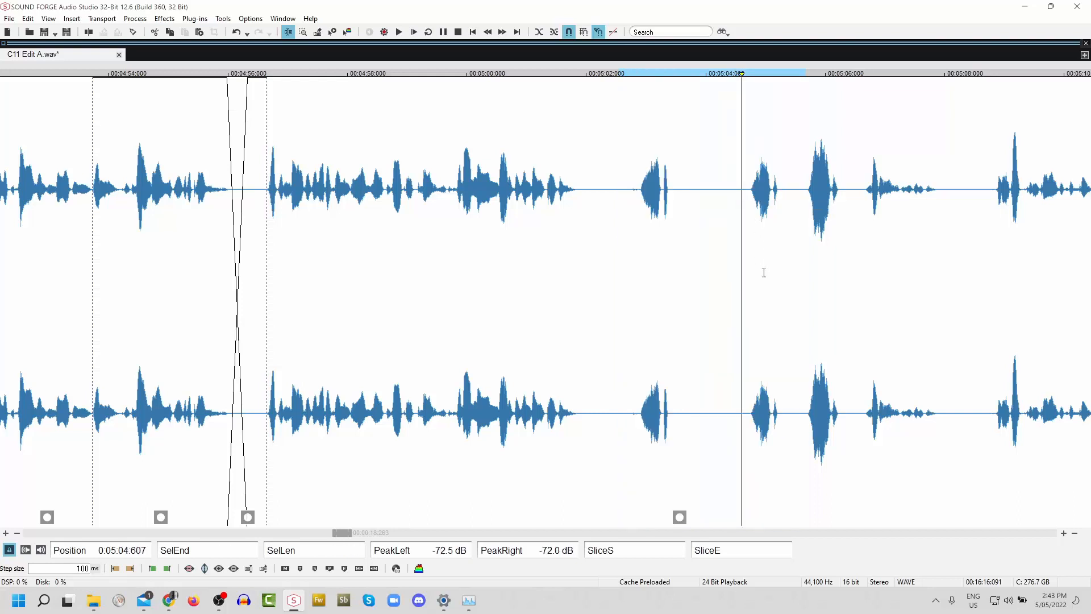
pyautogui.press('space')
pyautogui.moveTo(805, 190); pyautogui.dragTo(626, 191)
pyautogui.press('Delete')
pyautogui.click(503, 182)
pyautogui.press('space')
pyautogui.scroll(1, 509, 193)
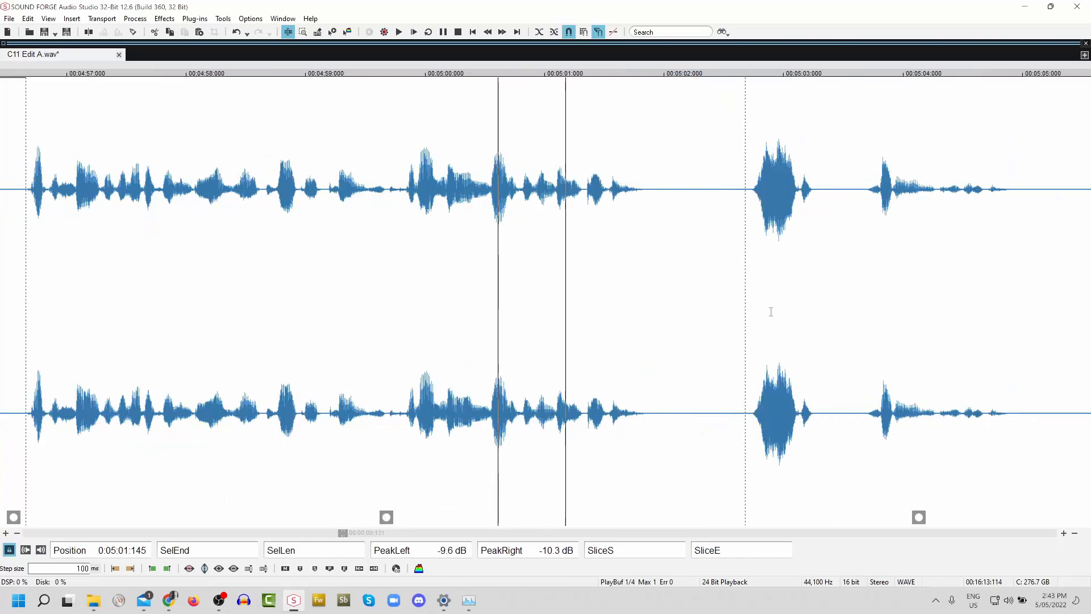
pyautogui.press('space')
# - Overwrite the pause from 5:01.825 to 5:02.734 with clean silence, crossfade its start, and play from 5:00.874
pyautogui.click(644, 188)
pyautogui.press('space')
pyautogui.scroll(1, 754, 294)
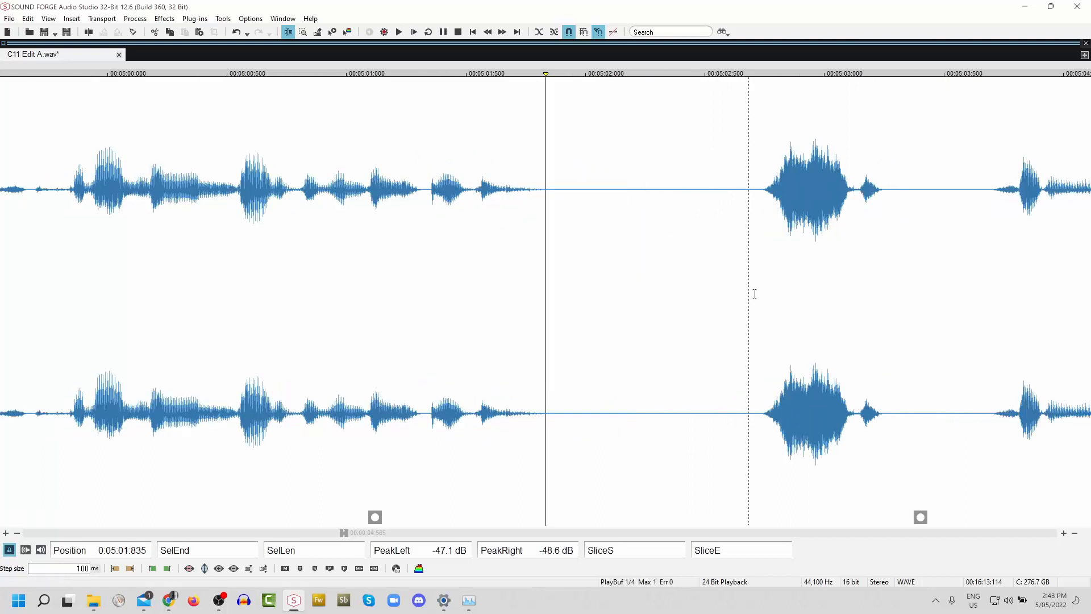
pyautogui.scroll(-1, 706, 259)
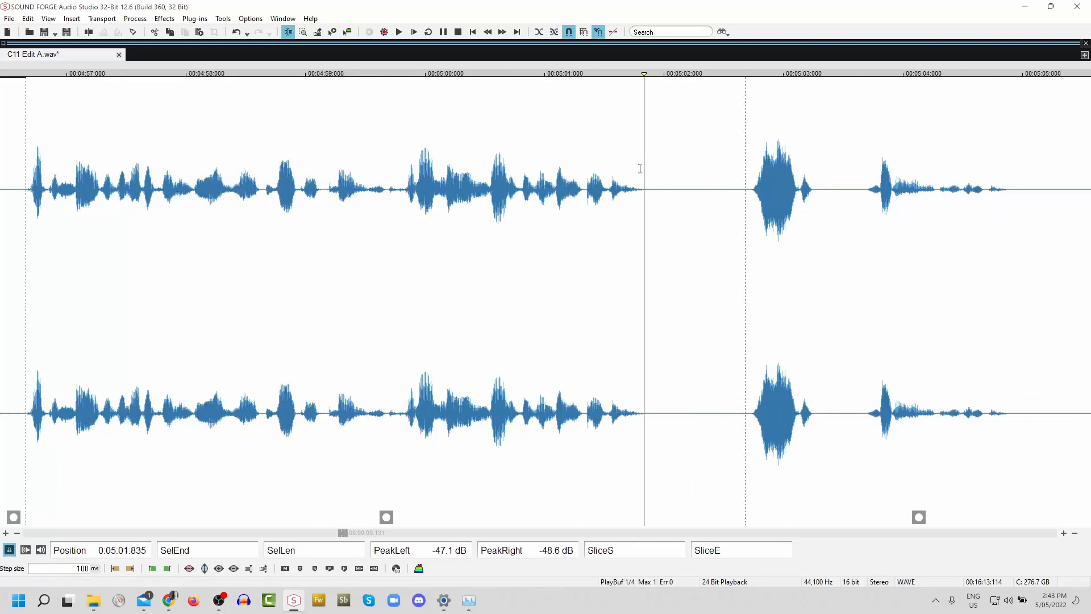
pyautogui.moveTo(644, 186); pyautogui.dragTo(751, 236)
pyautogui.hotkey('ctrl', 'v')
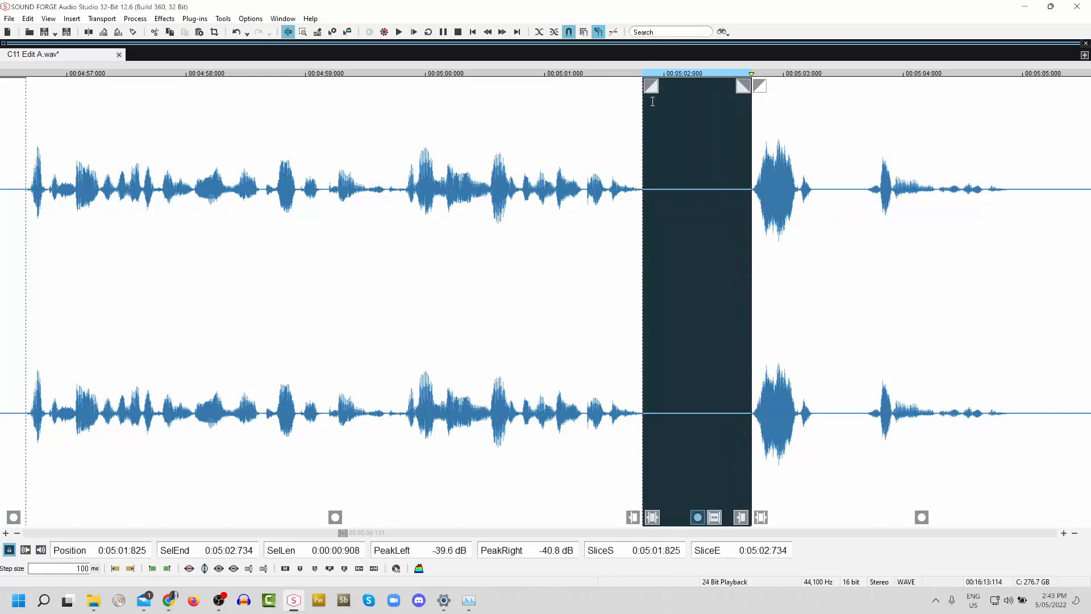
pyautogui.moveTo(651, 87); pyautogui.dragTo(697, 90)
pyautogui.click(529, 160)
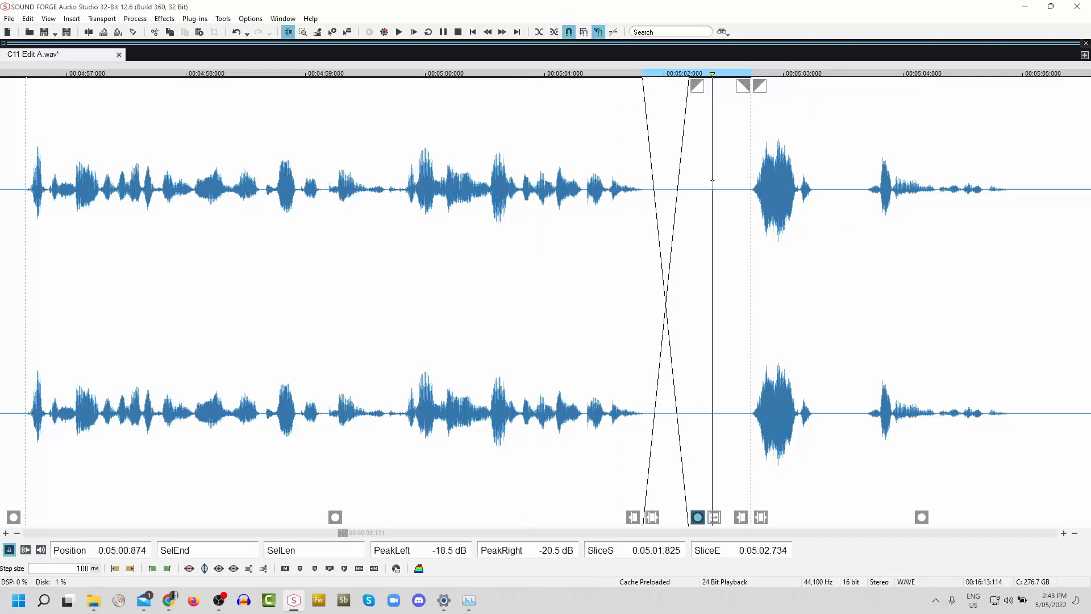
# - Delete the excess silence from about 5:02.4 to 5:02.734, and play across the tightened pause
pyautogui.moveTo(713, 181); pyautogui.dragTo(751, 210)
pyautogui.press('Delete')
pyautogui.click(532, 152)
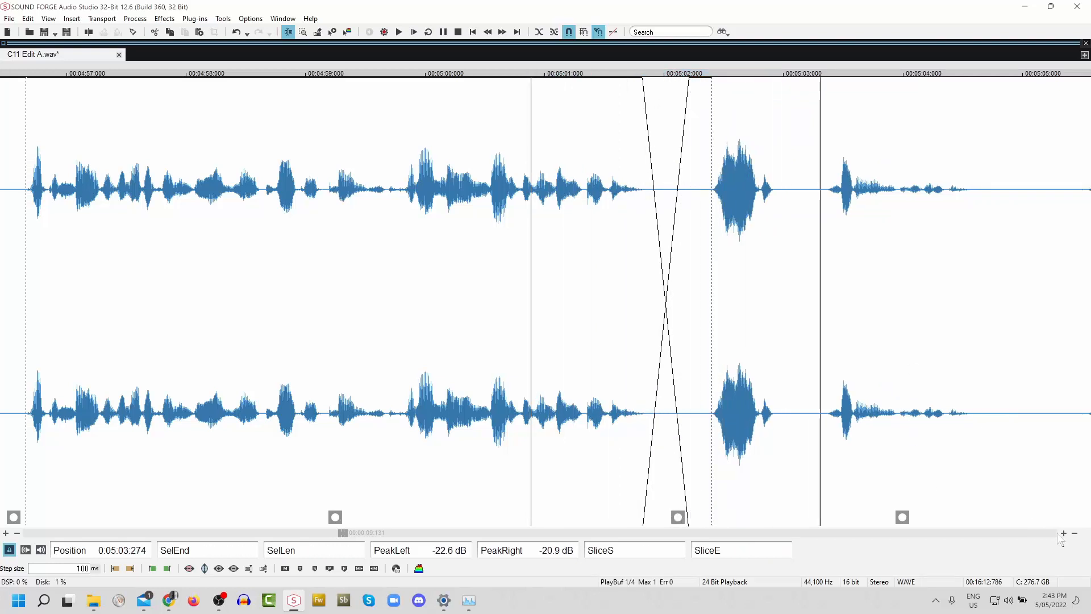
# - Delete the silence from 5:03.058 to 5:03.272 between the short word and the following phrase, and play onward
pyautogui.moveTo(457, 190); pyautogui.dragTo(512, 221)
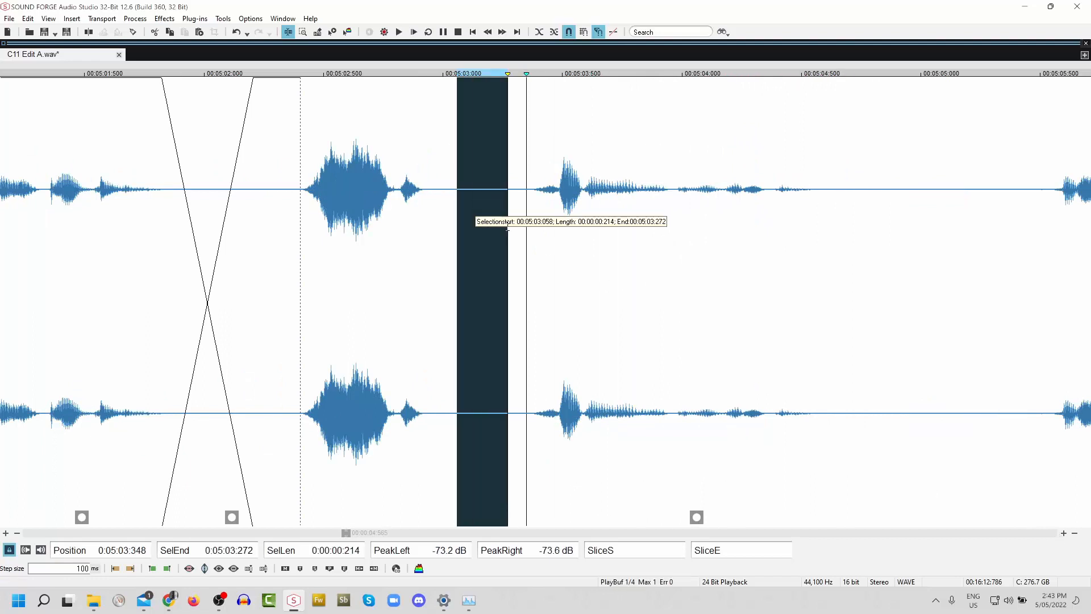
pyautogui.press('Delete')
pyautogui.press('space')
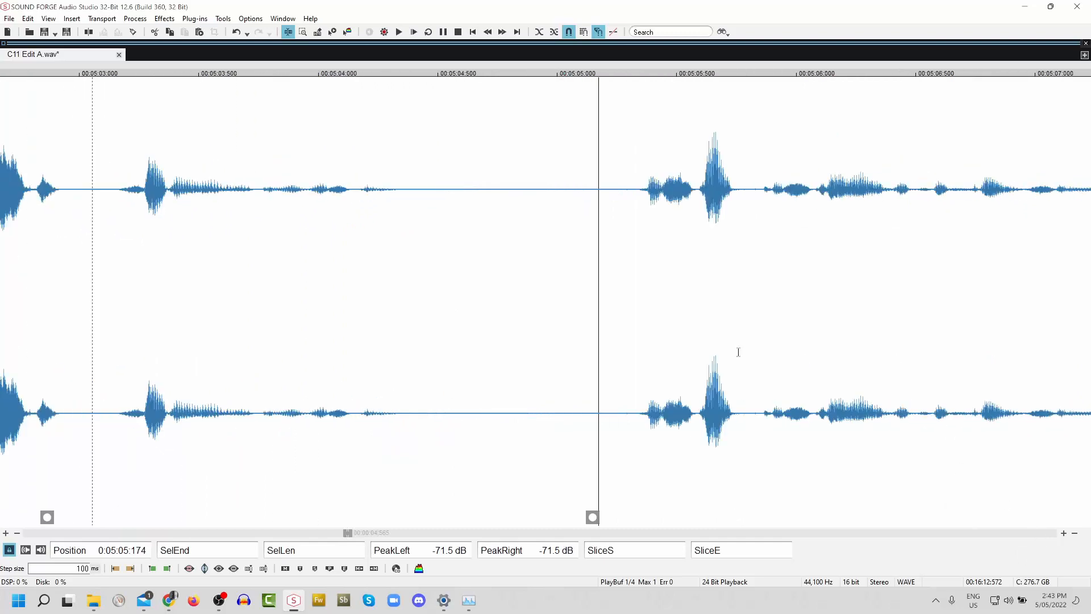
# - Overwrite the pause from 5:04.320 to 5:05.326 with clean silence and crossfade its start over about 0.2 s
pyautogui.moveTo(395, 183); pyautogui.dragTo(635, 253)
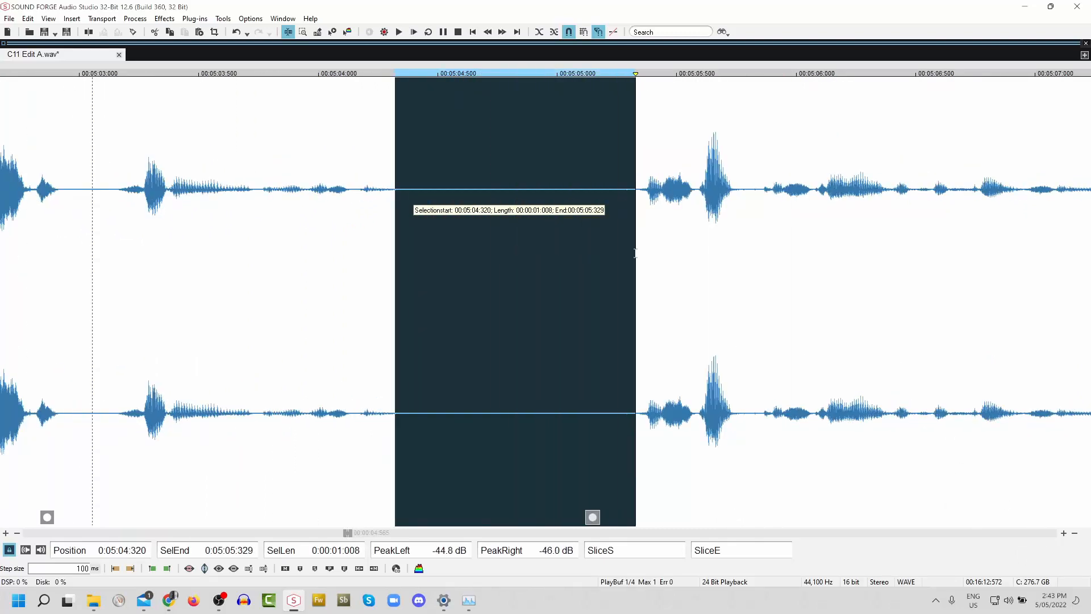
pyautogui.press('t')
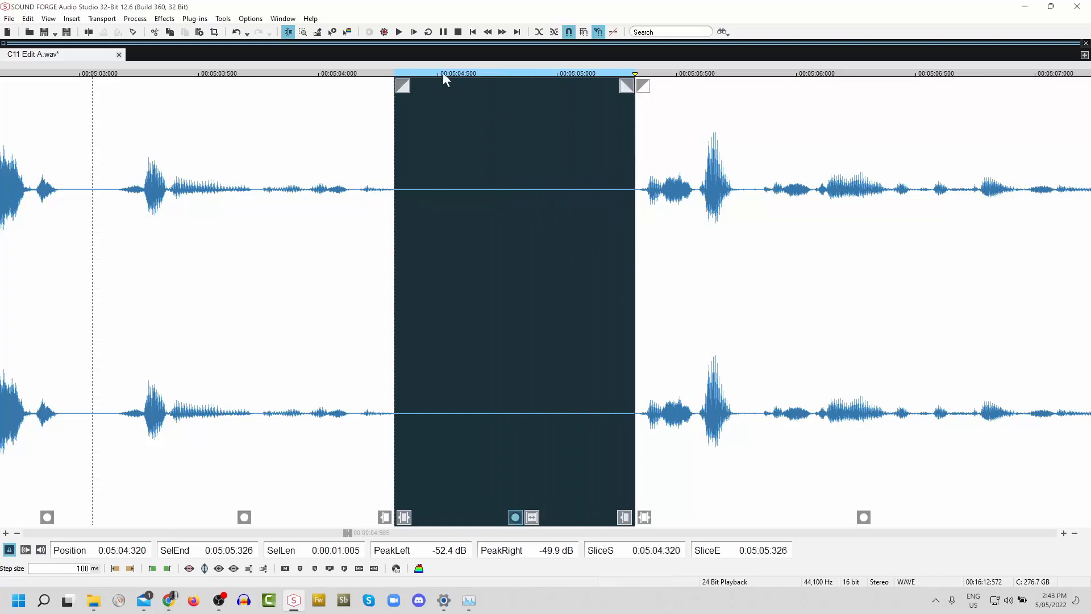
pyautogui.moveTo(402, 85); pyautogui.dragTo(453, 85)
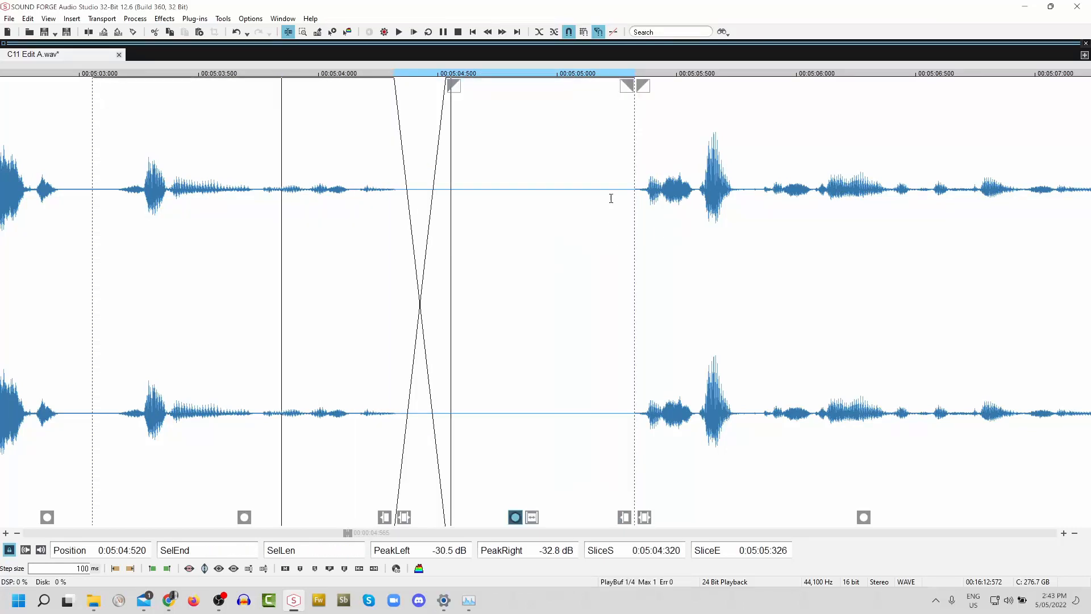
# - Delete the excess silence from about 5:05.188 to 5:05.326 and play across the tightened pause
pyautogui.moveTo(602, 180); pyautogui.dragTo(636, 211)
pyautogui.press('Delete')
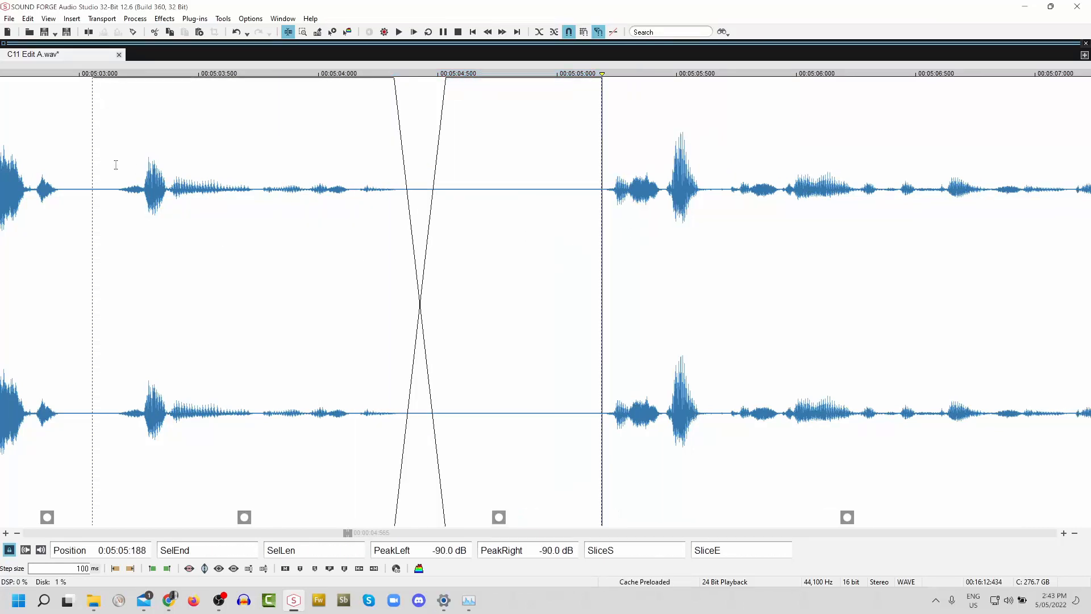
pyautogui.press('space')
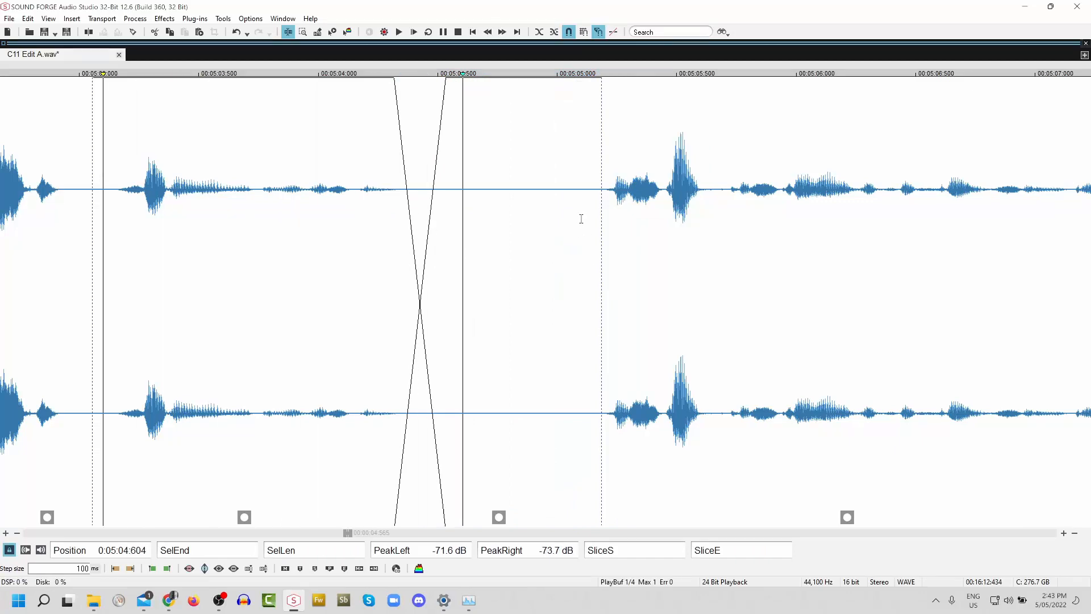
# - Play the phrases from about 5:06.4 onward and audition the short word near 5:16 to judge the pauses around it
pyautogui.scroll(-1, 738, 249)
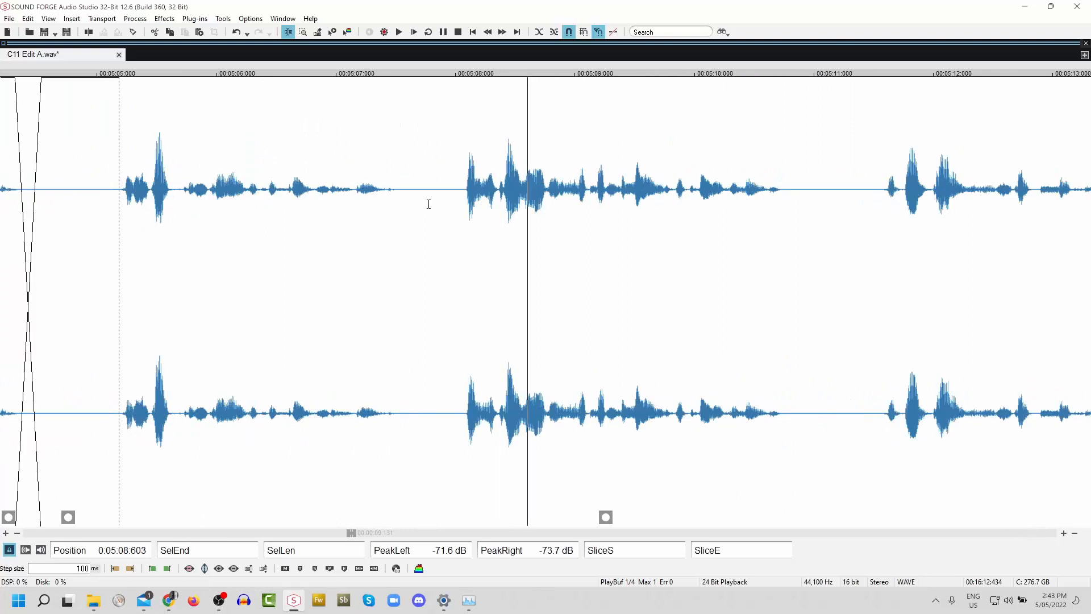
pyautogui.click(261, 178)
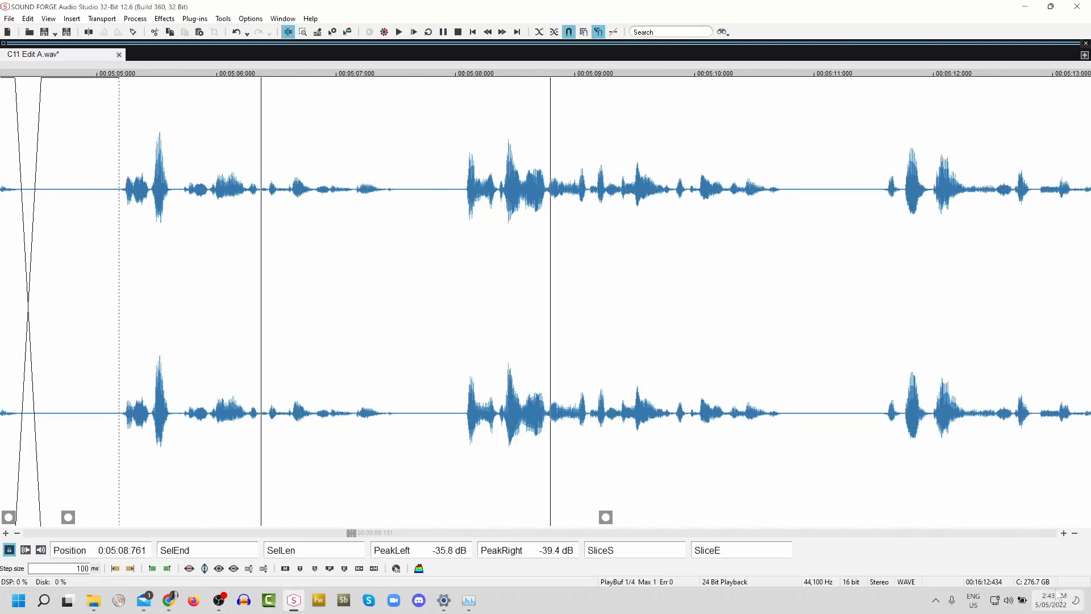
pyautogui.press('space')
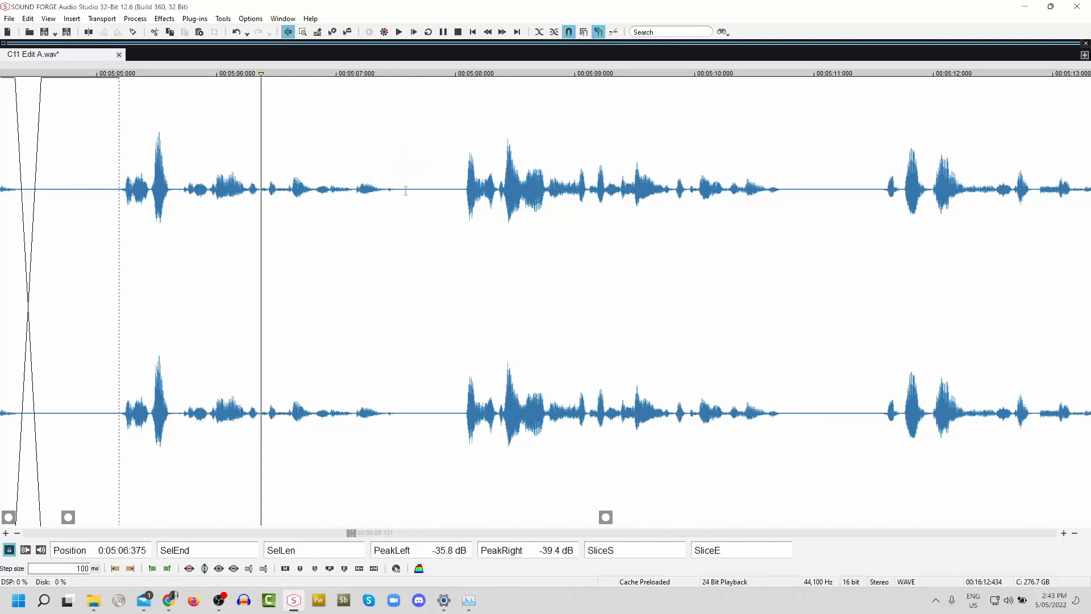
pyautogui.moveTo(394, 189); pyautogui.dragTo(464, 236)
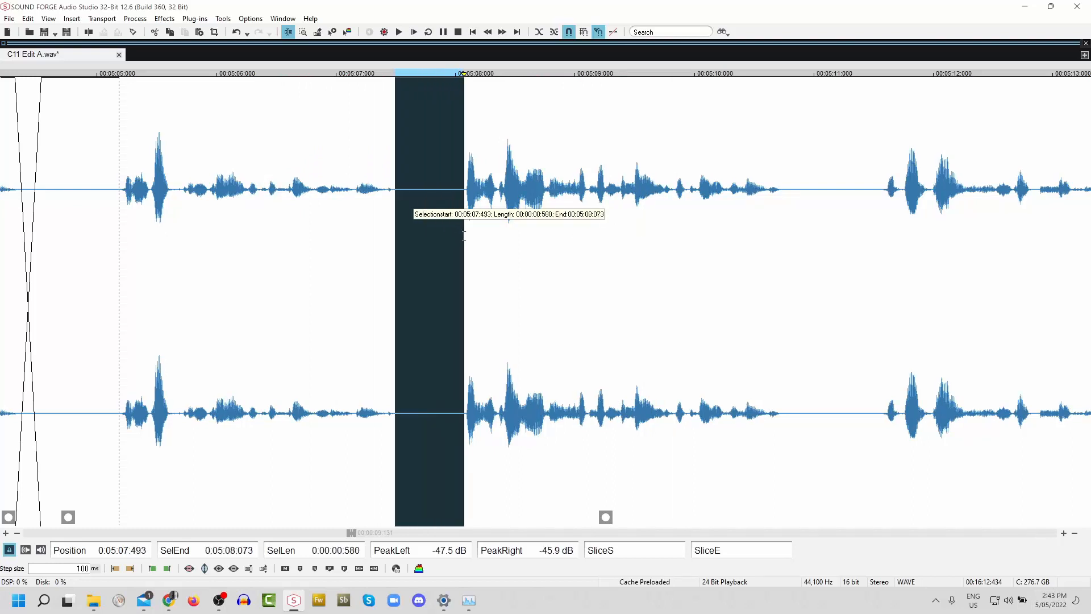
pyautogui.click(273, 157)
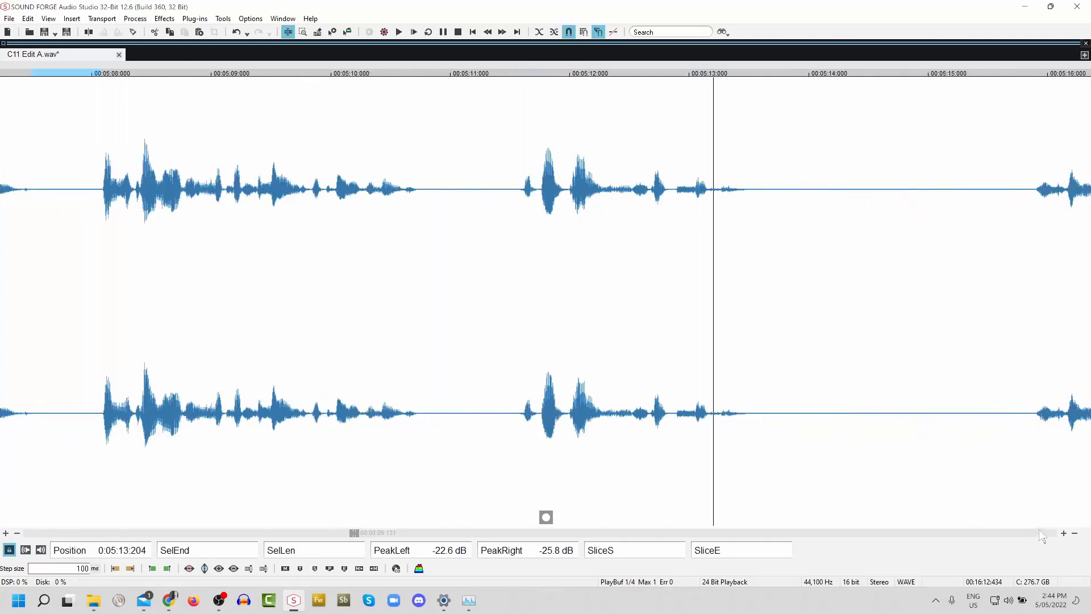
pyautogui.click(1012, 244)
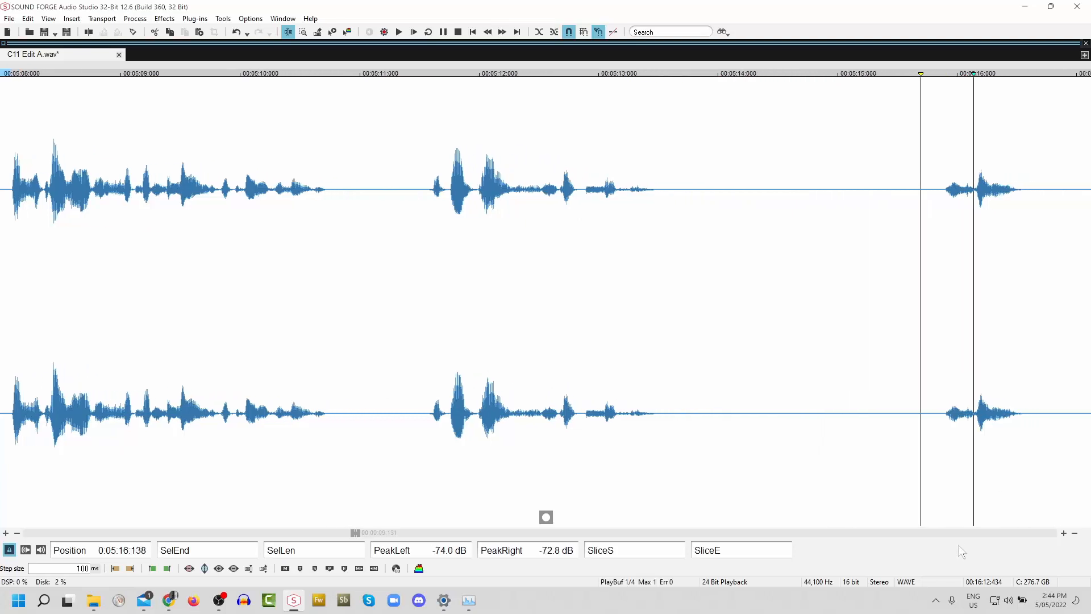
pyautogui.click(388, 199)
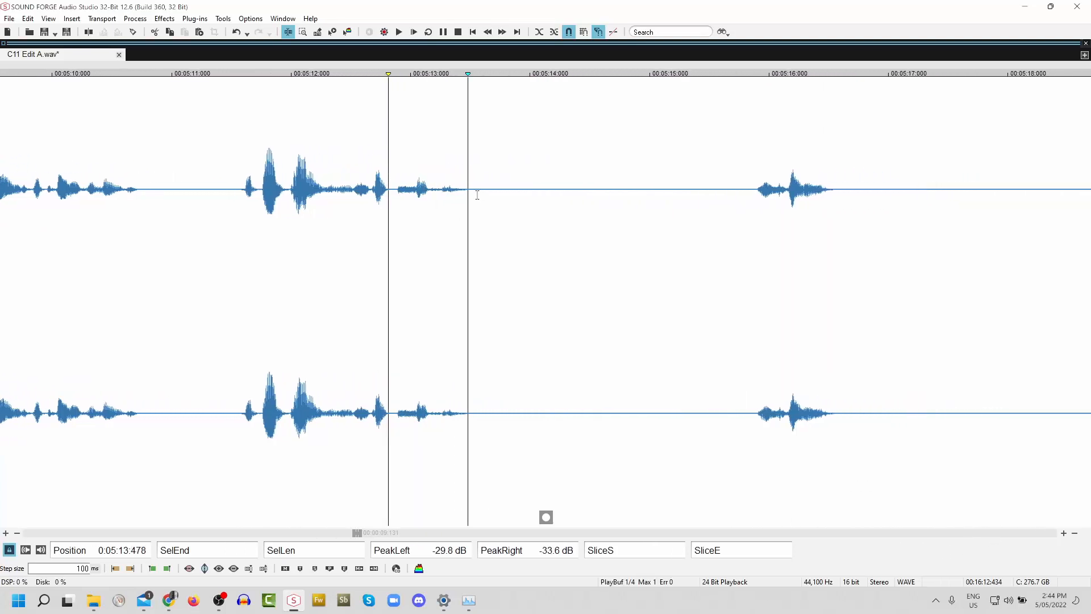
# - Overwrite the pause from 5:13.487 to 5:14.500 with clean silence and crossfade its start over about 0.4 s
pyautogui.press('space')
pyautogui.moveTo(468, 190); pyautogui.dragTo(590, 268)
pyautogui.moveTo(476, 88); pyautogui.dragTo(522, 86)
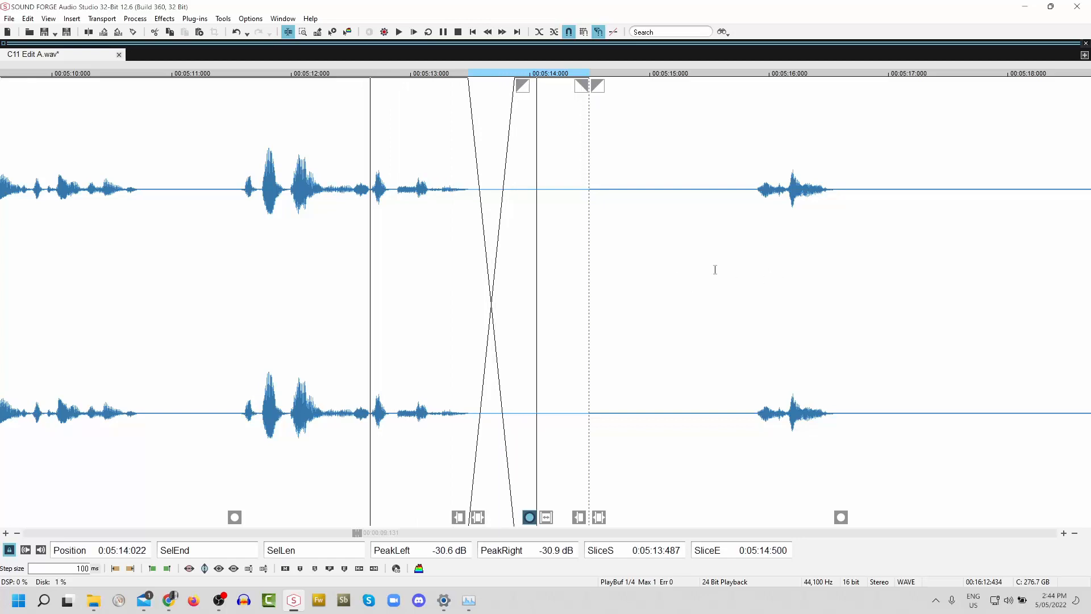
# - Delete the remaining silence from 5:14.500 to about 5:15.87, just before the short word, and play onward
pyautogui.scroll(-8, 719, 270)
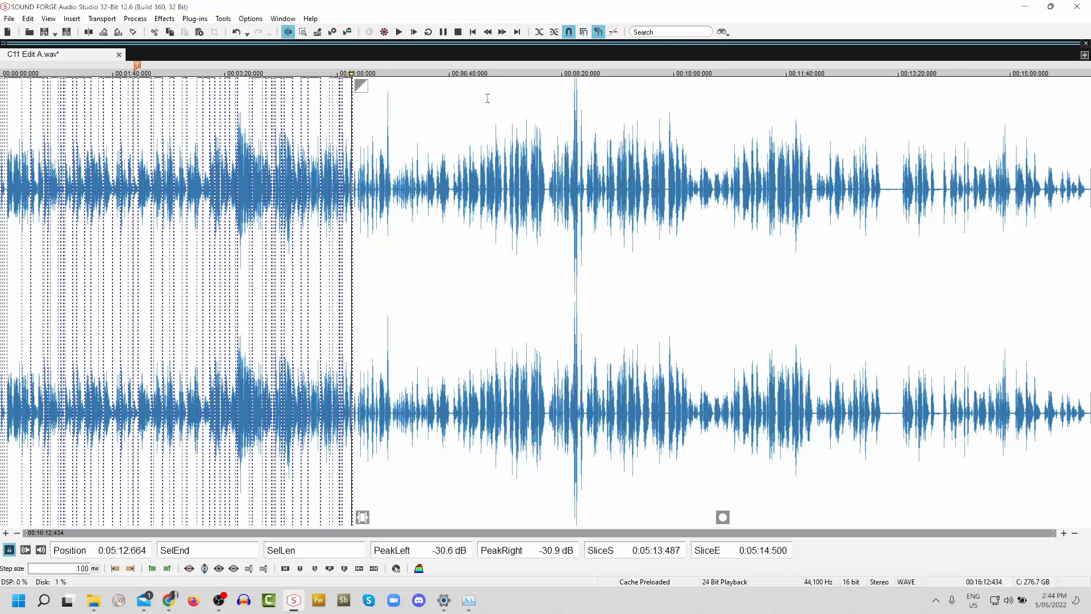
pyautogui.scroll(3, 545, 301)
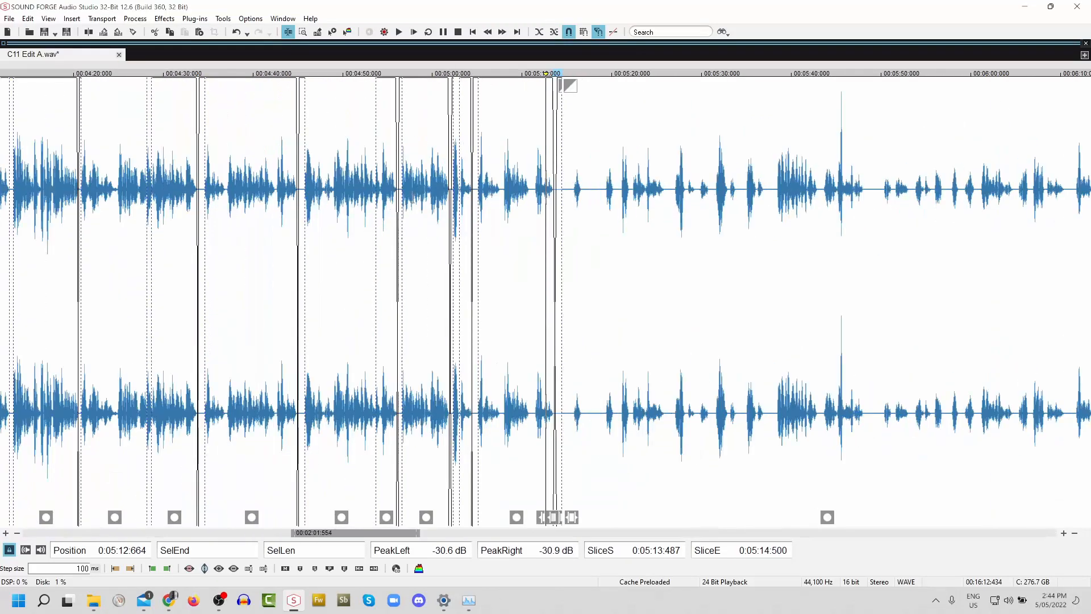
pyautogui.scroll(3, 619, 219)
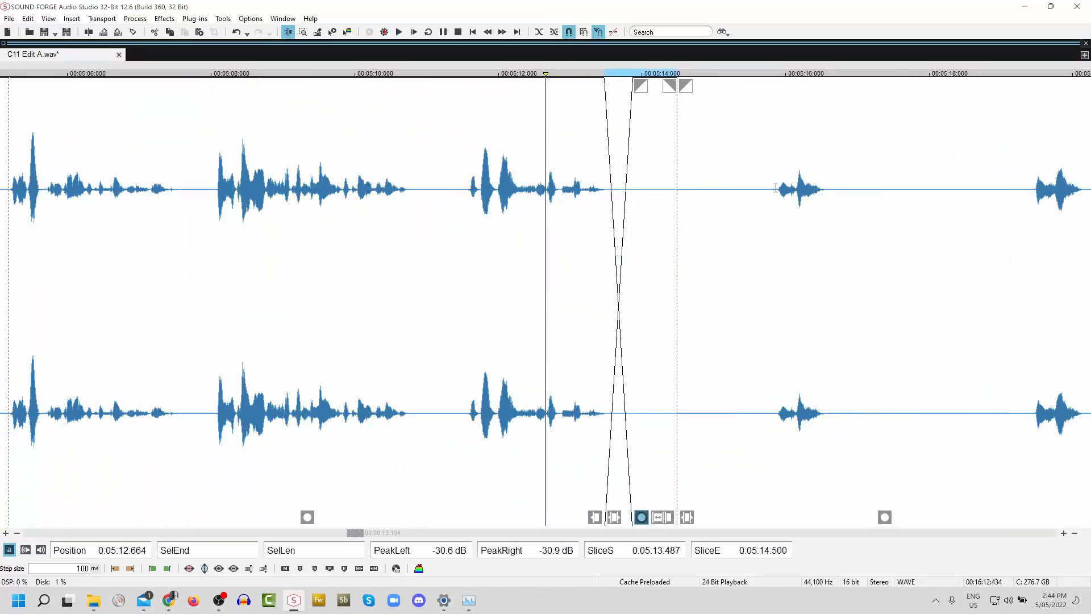
pyautogui.moveTo(776, 187); pyautogui.dragTo(680, 237)
pyautogui.press('Delete')
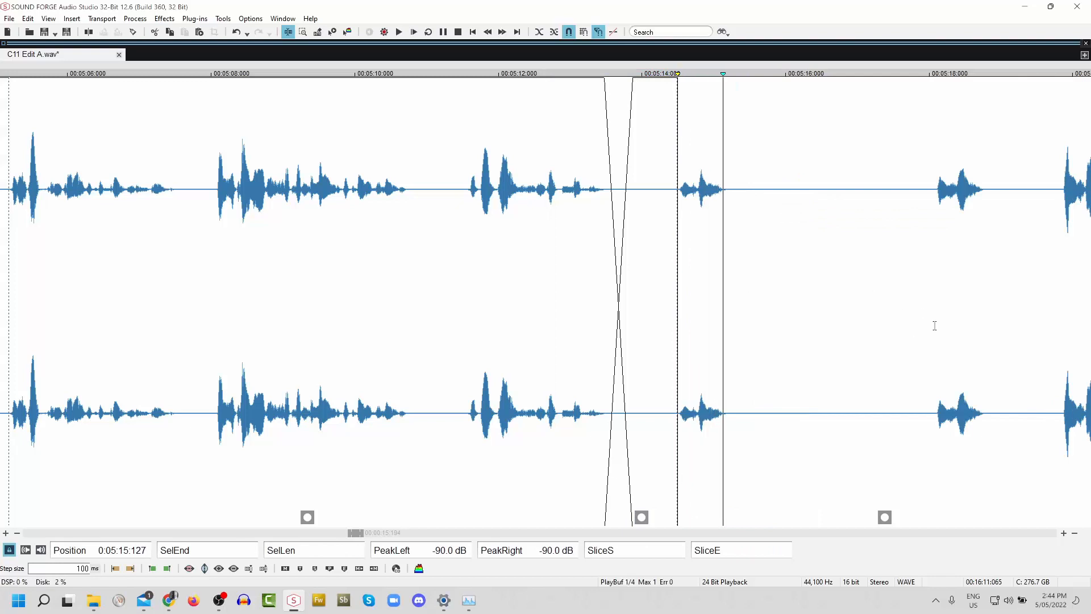
# - Audition the take at about 5:18, delete the unwanted takes at about 5:14.6 and 5:19.9 with adjoining silence, and play across the join
pyautogui.click(929, 188)
pyautogui.press('space')
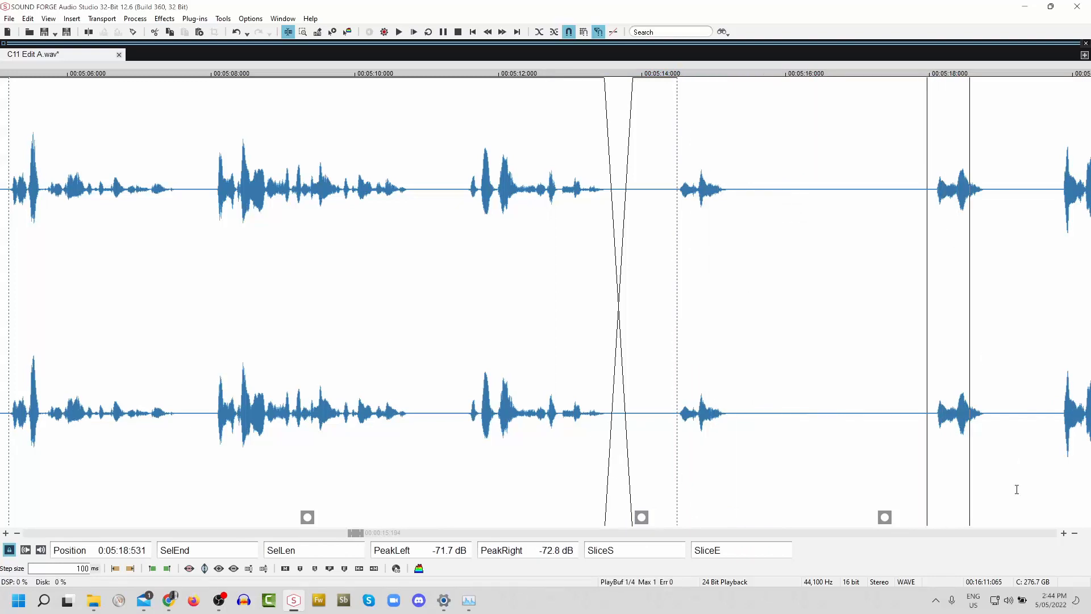
pyautogui.scroll(-2, 811, 210)
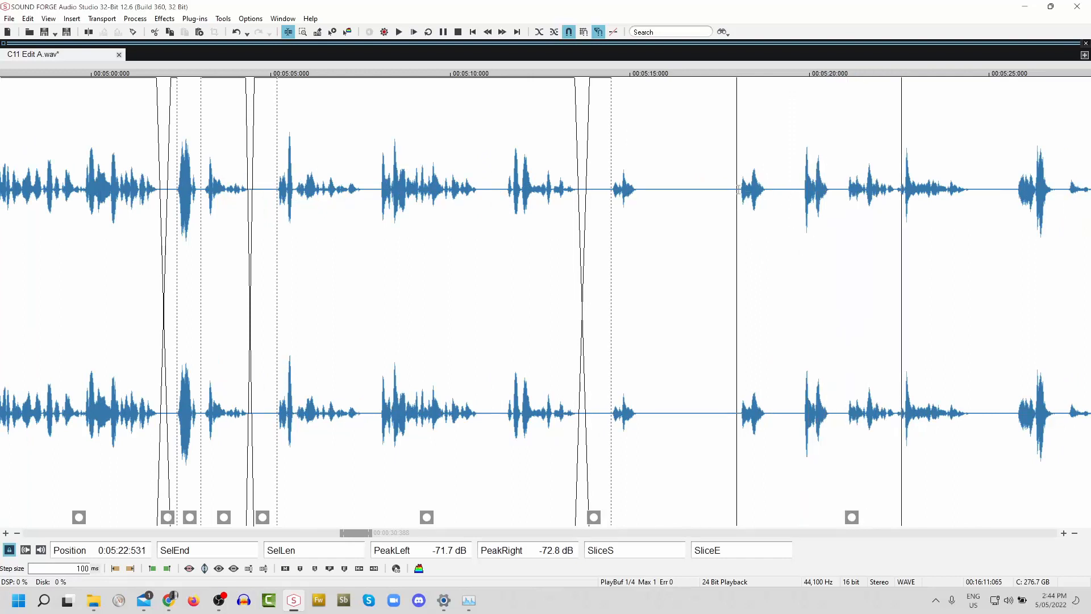
pyautogui.moveTo(739, 190)
pyautogui.mouseDown()
pyautogui.moveTo(604, 190)
pyautogui.moveTo(717, 210)
pyautogui.mouseUp()
pyautogui.press('Delete')
pyautogui.press('Delete')
pyautogui.click(597, 155)
pyautogui.press('space')
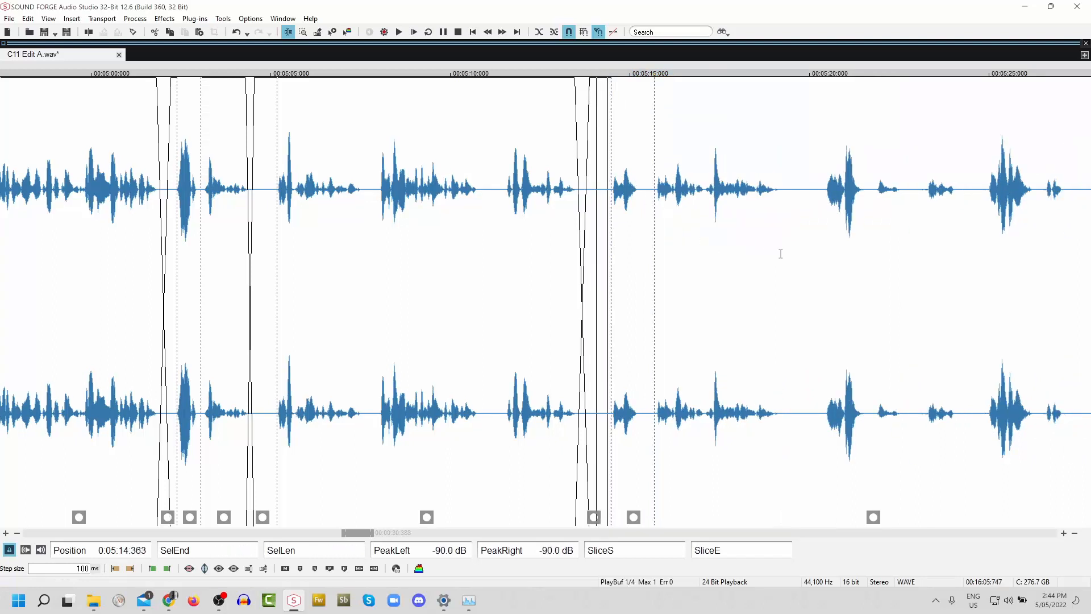
# - Delete the excess silence from about 5:15.4 to 5:15.7 between the short word and the following phrase
pyautogui.scroll(2, 783, 260)
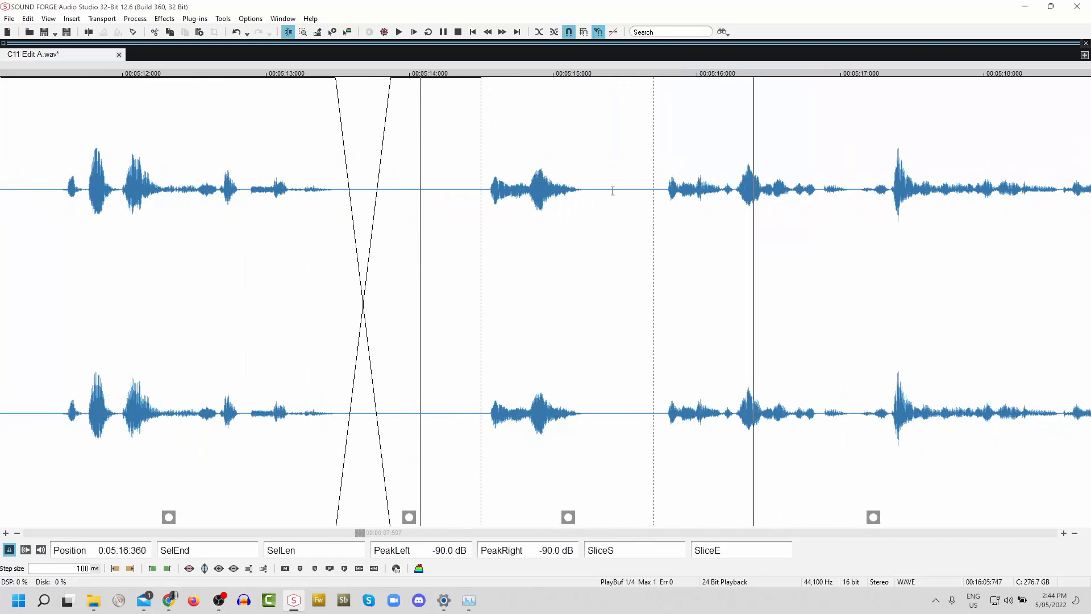
pyautogui.moveTo(655, 222); pyautogui.dragTo(612, 222)
pyautogui.press('Delete')
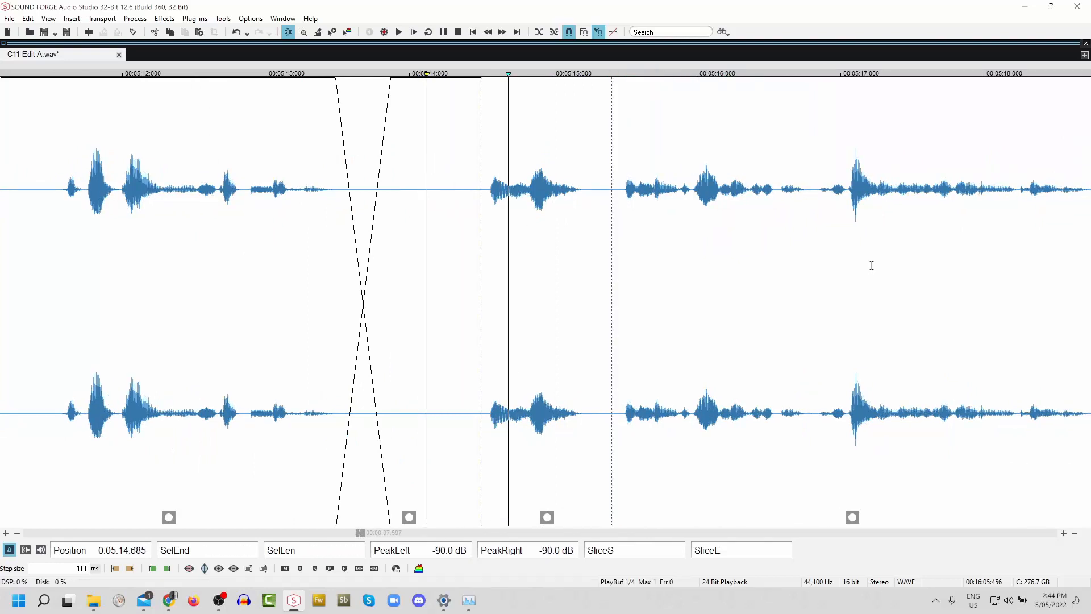
# - Delete about 0.06 s of leftover silence after 5:14.500, directly before the short word
pyautogui.click(484, 177)
pyautogui.scroll(3, 560, 319)
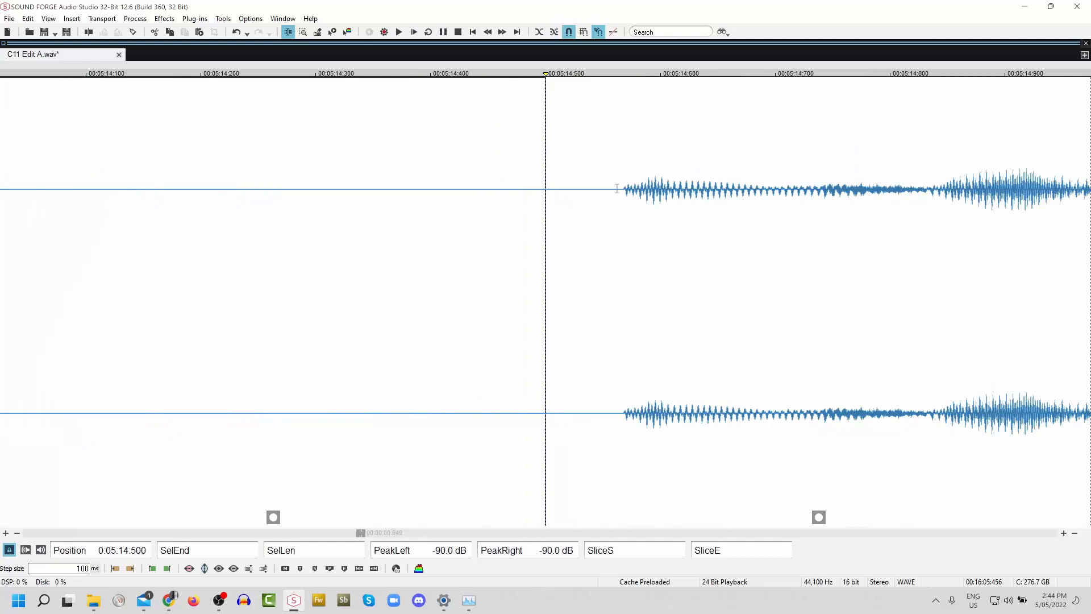
pyautogui.moveTo(617, 188); pyautogui.dragTo(551, 247)
pyautogui.press('Delete')
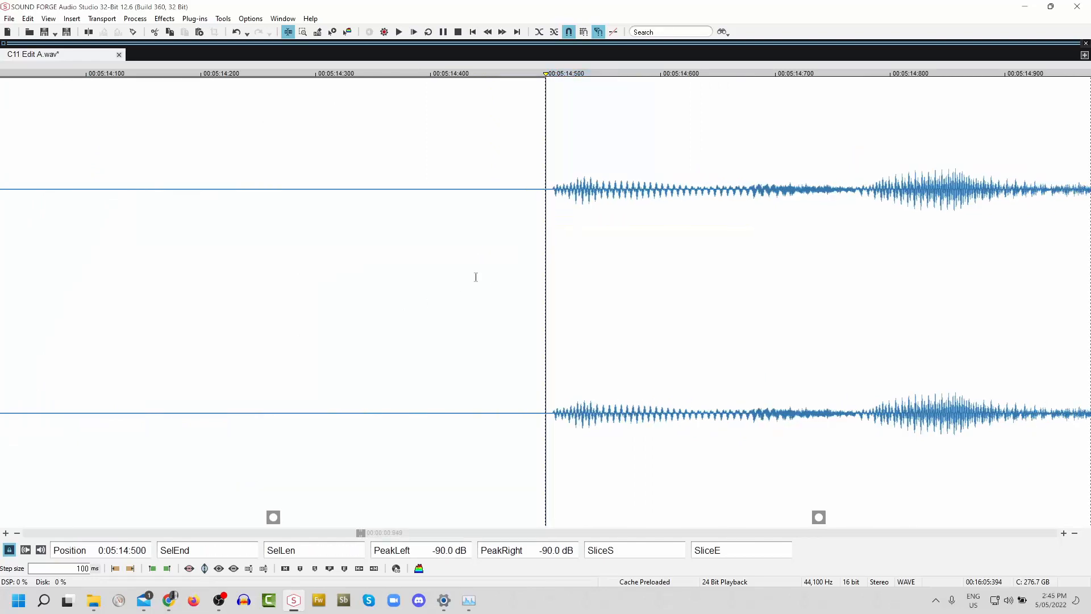
# - Play the edited passage from 5:11.509 across the crossfaded pause to check its timing
pyautogui.press('Down')
pyautogui.press('Down')
pyautogui.press('Down')
pyautogui.press('Down')
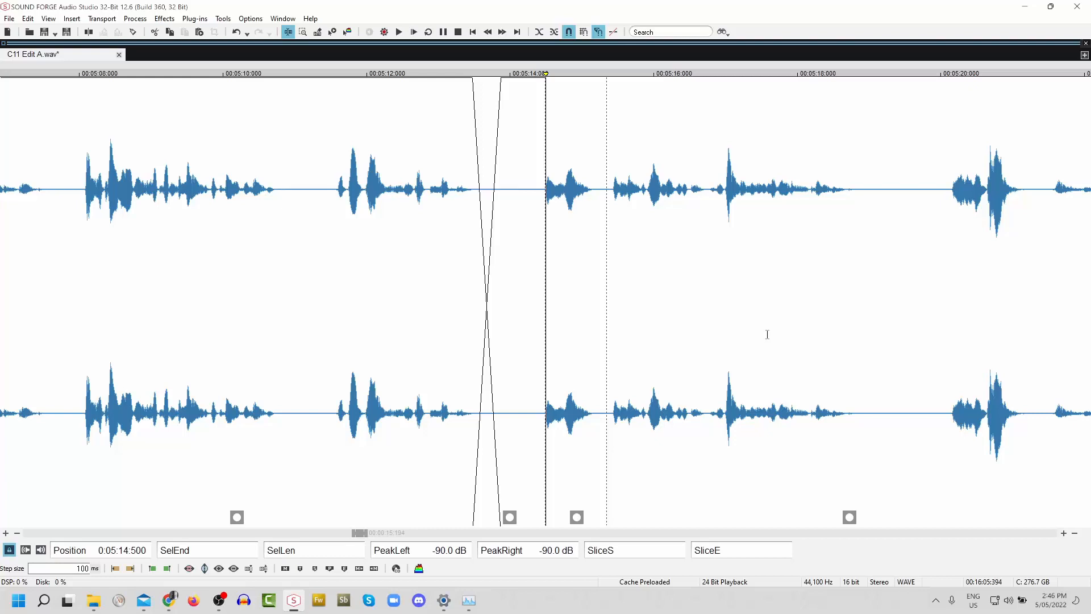
pyautogui.click(331, 183)
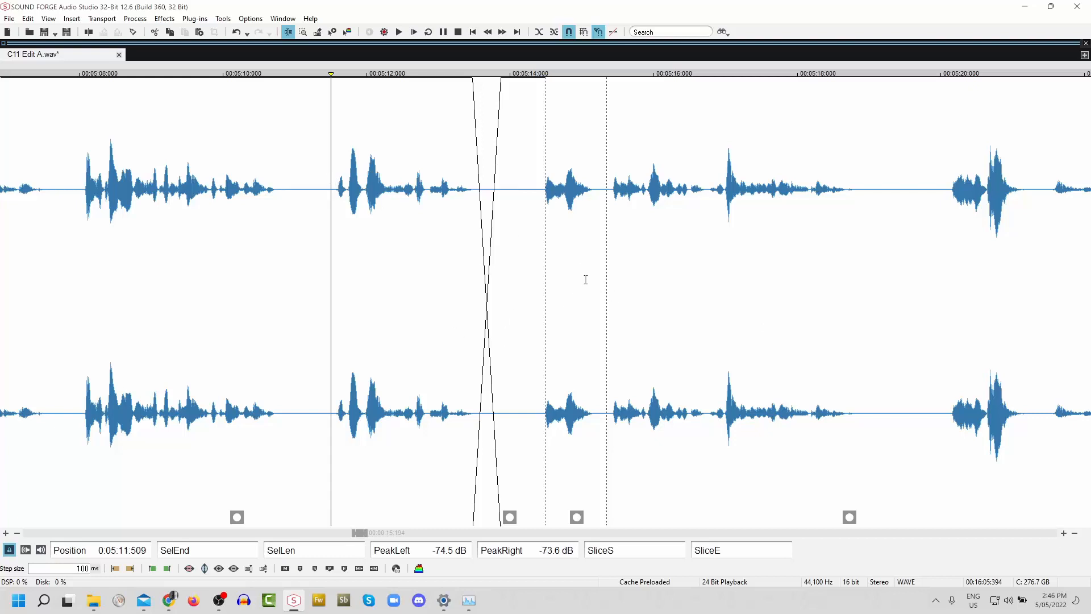
pyautogui.press('space')
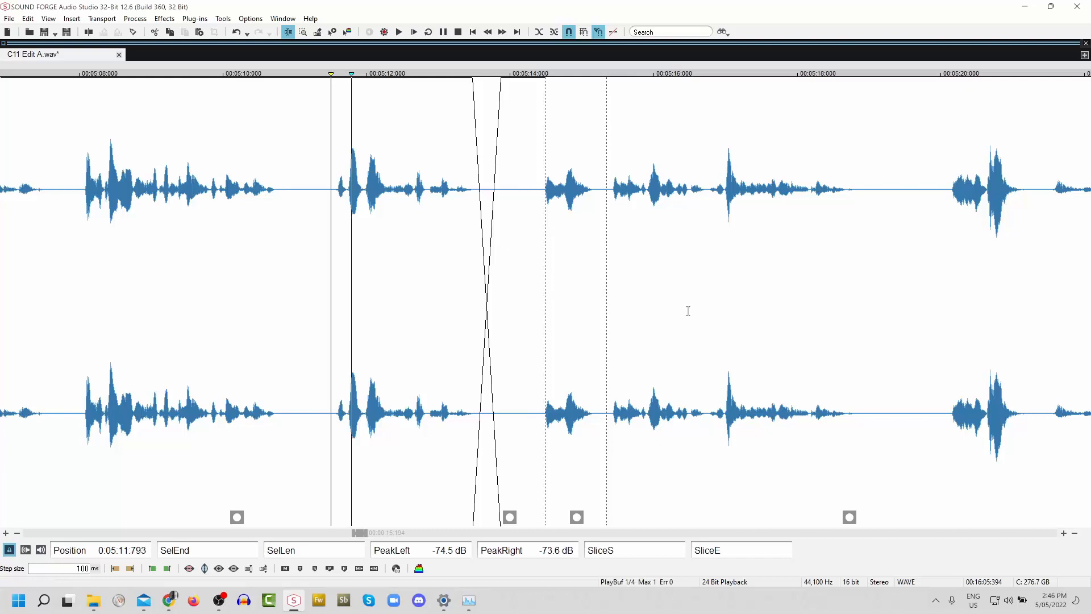
pyautogui.press('space')
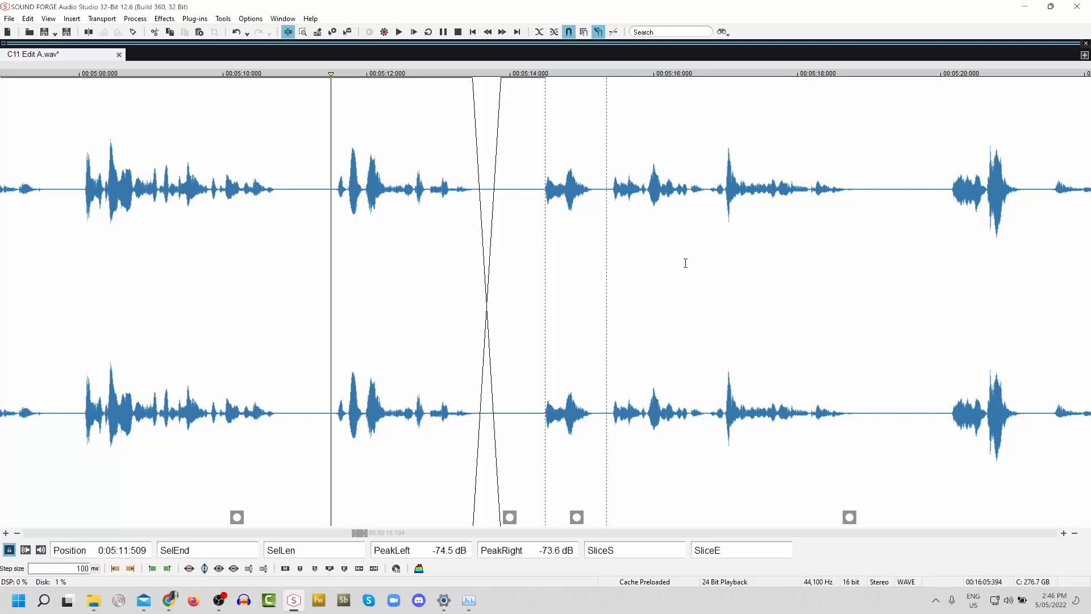
# - Play the phrase after the short word from 5:15.236, and place the cursor at 5:17.183
pyautogui.scroll(-1, 768, 298)
pyautogui.scroll(1, 685, 280)
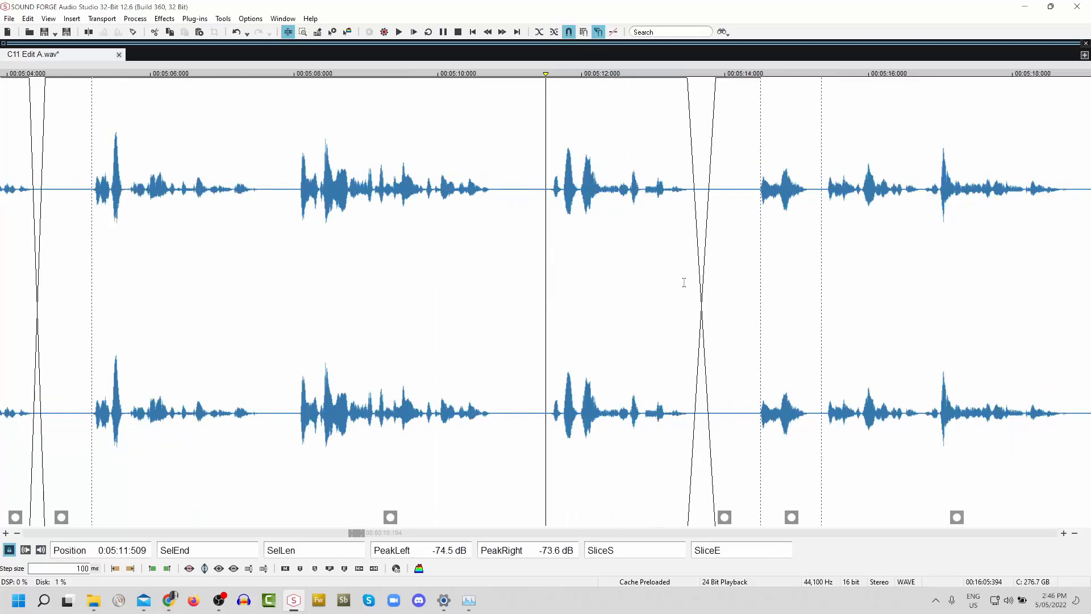
pyautogui.scroll(-1, 783, 279)
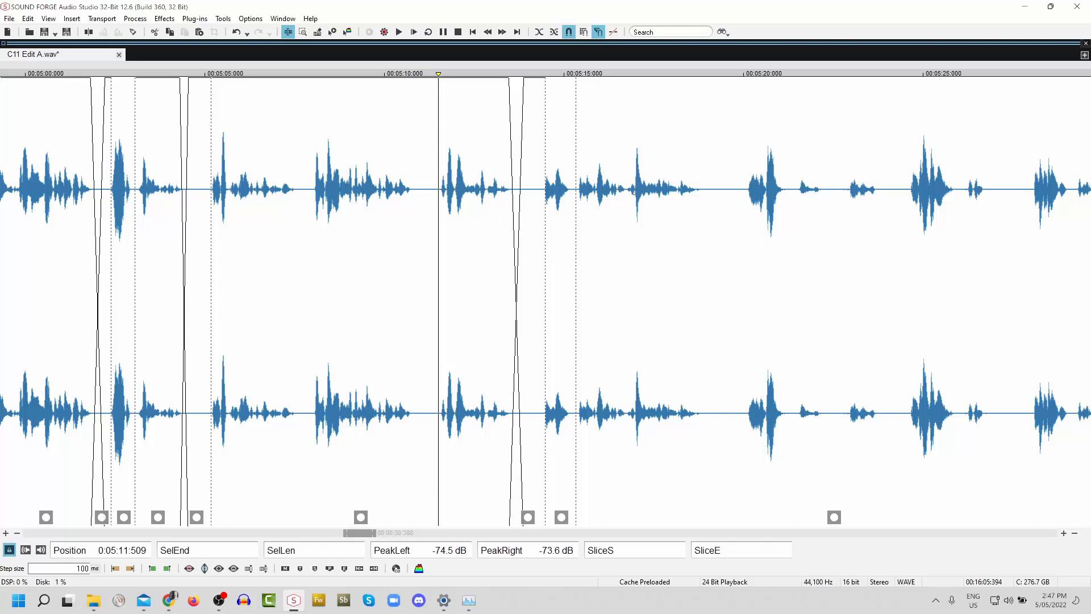
pyautogui.click(648, 287)
pyautogui.scroll(1, 684, 295)
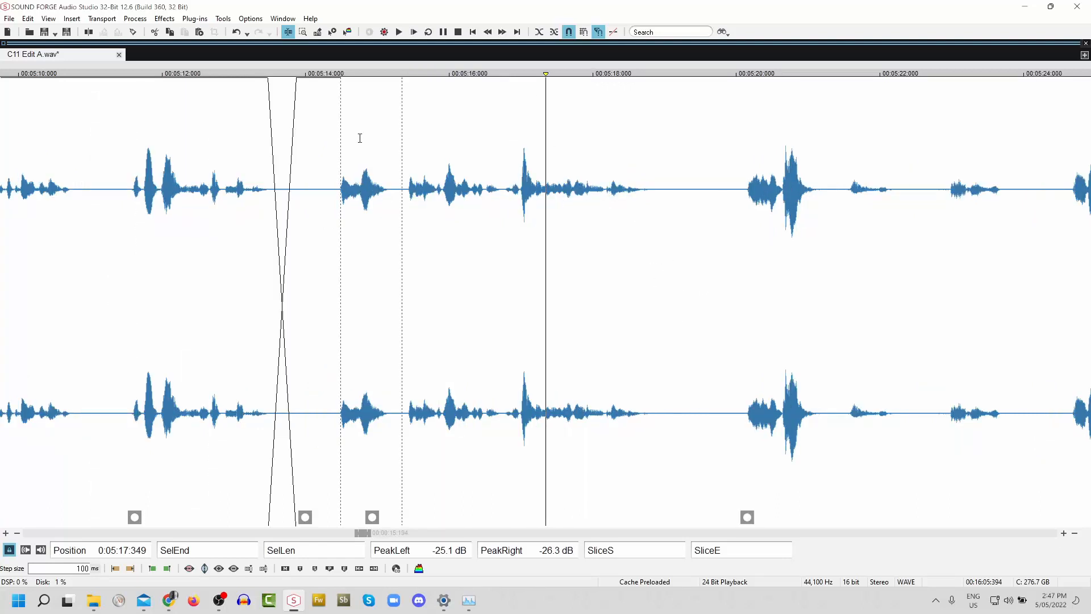
pyautogui.click(346, 120)
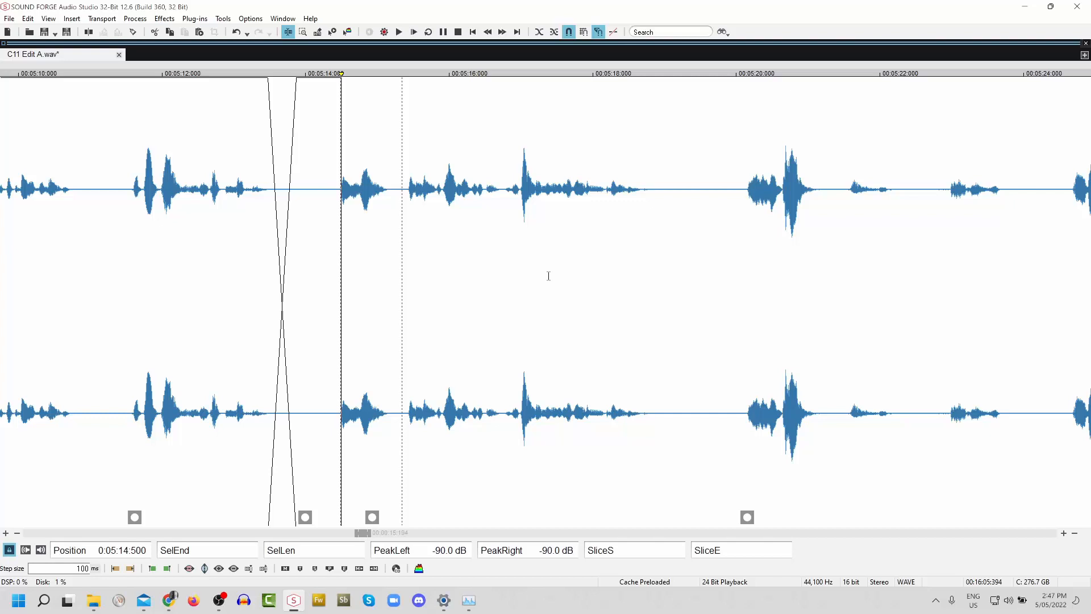
pyautogui.click(510, 176)
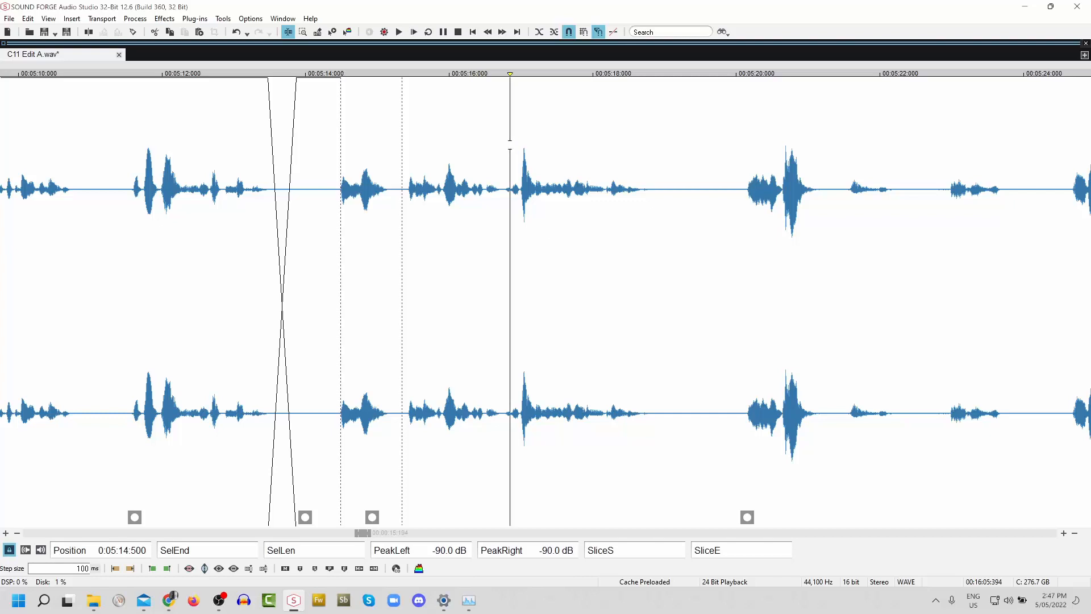
pyautogui.click(394, 142)
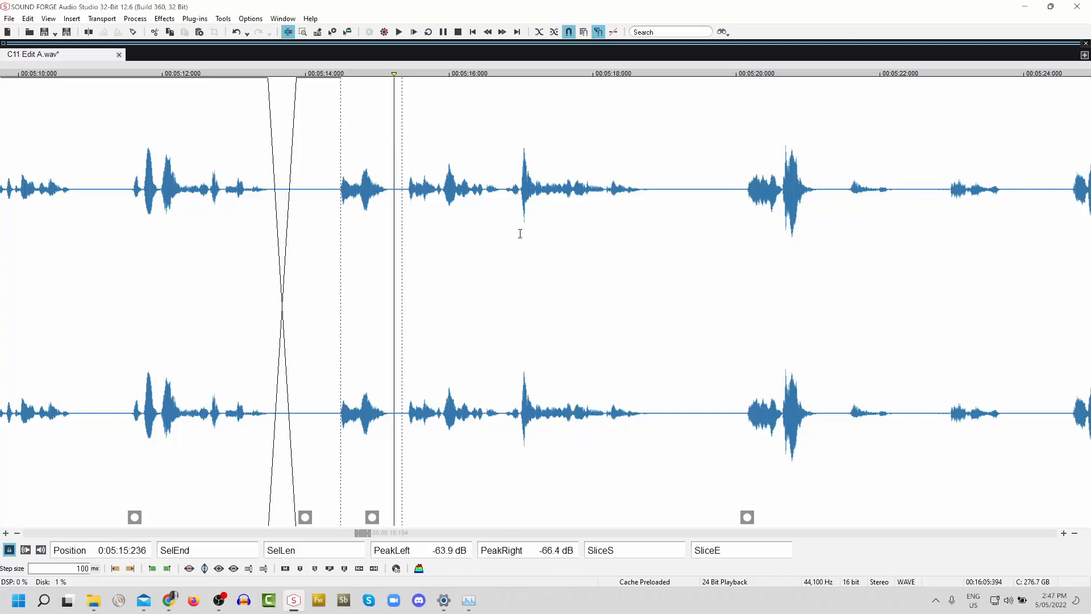
pyautogui.press('space')
pyautogui.press('space')
pyautogui.click(534, 179)
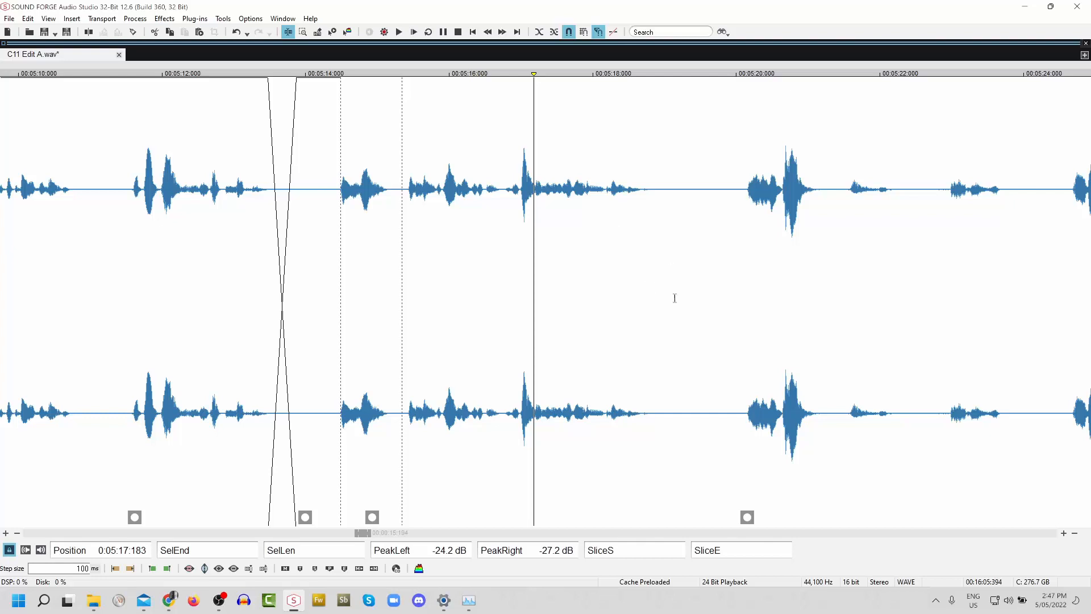
# - Play the rest of the phrase from 5:17.183, and play the next words from 5:20.047
pyautogui.press('space')
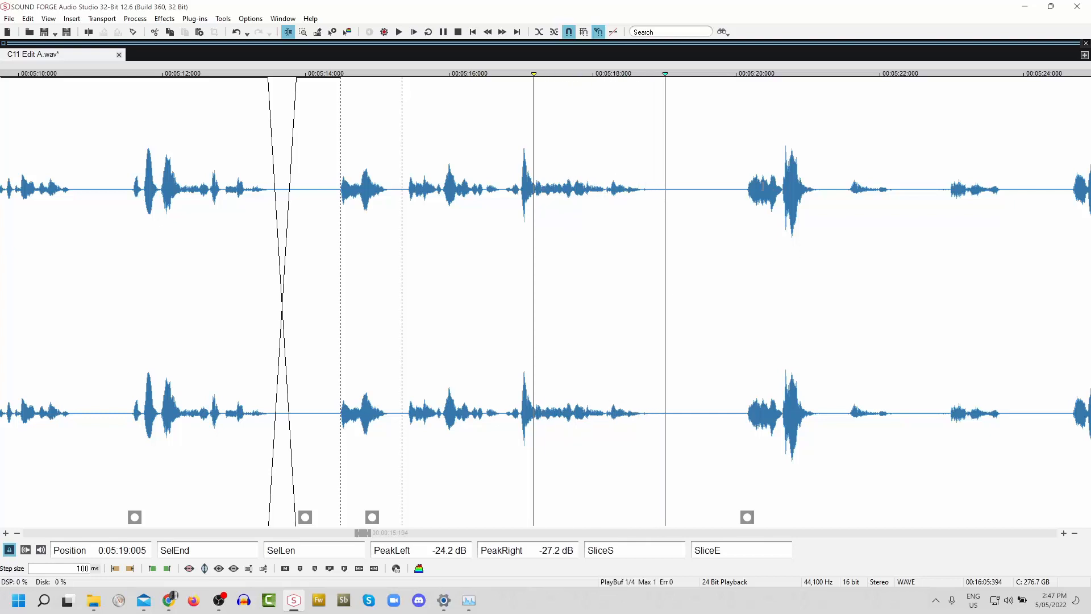
pyautogui.press('space')
pyautogui.click(739, 190)
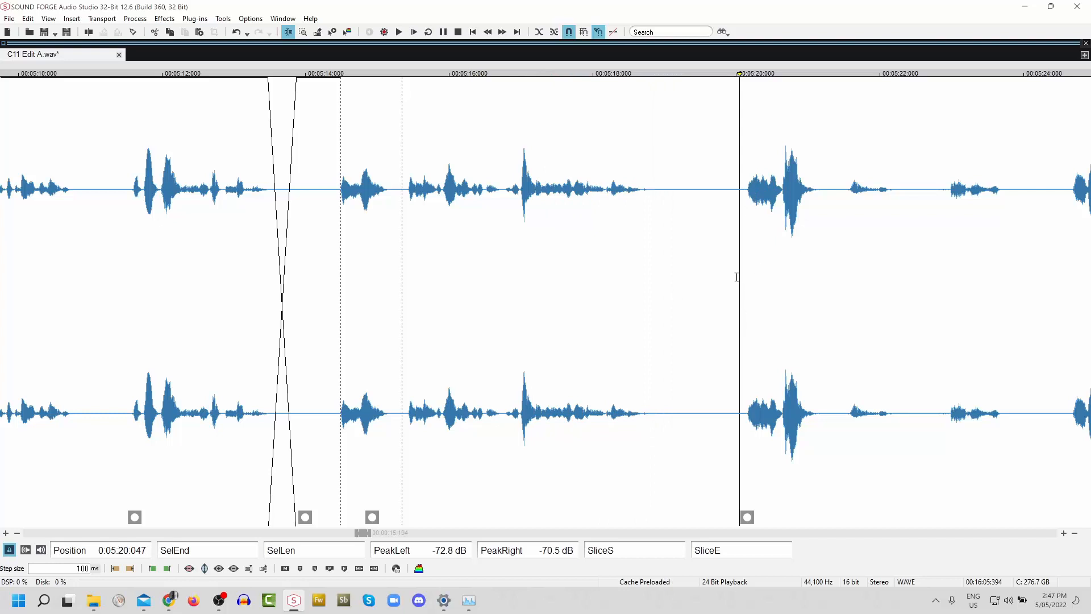
pyautogui.press('space')
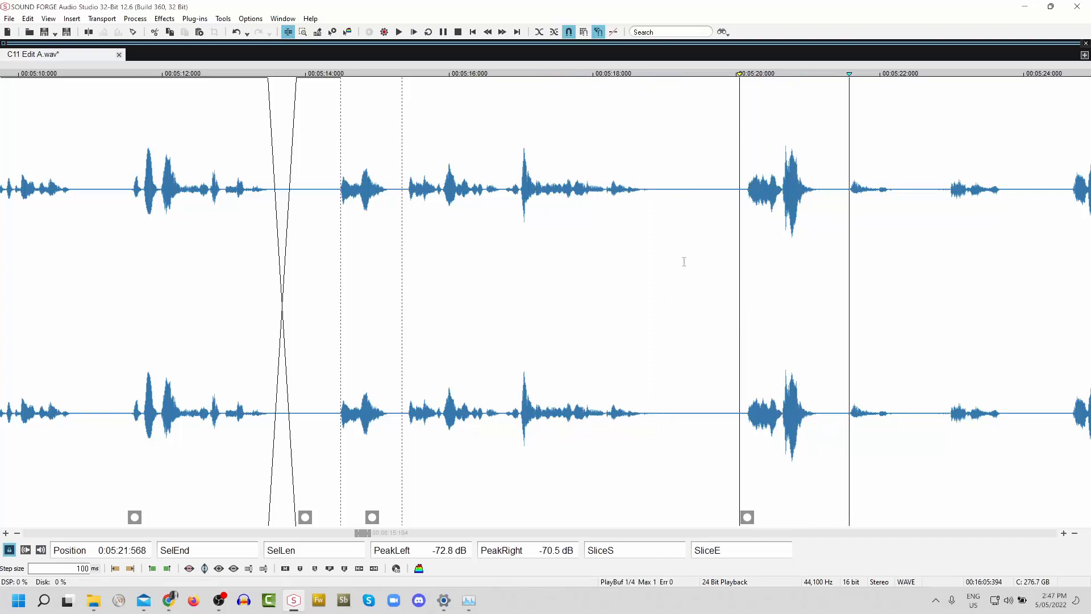
pyautogui.press('space')
# - Replay the passage from 5:11.509 through the crossfaded pause and the short word to judge the spacing
pyautogui.click(652, 182)
pyautogui.click(497, 158)
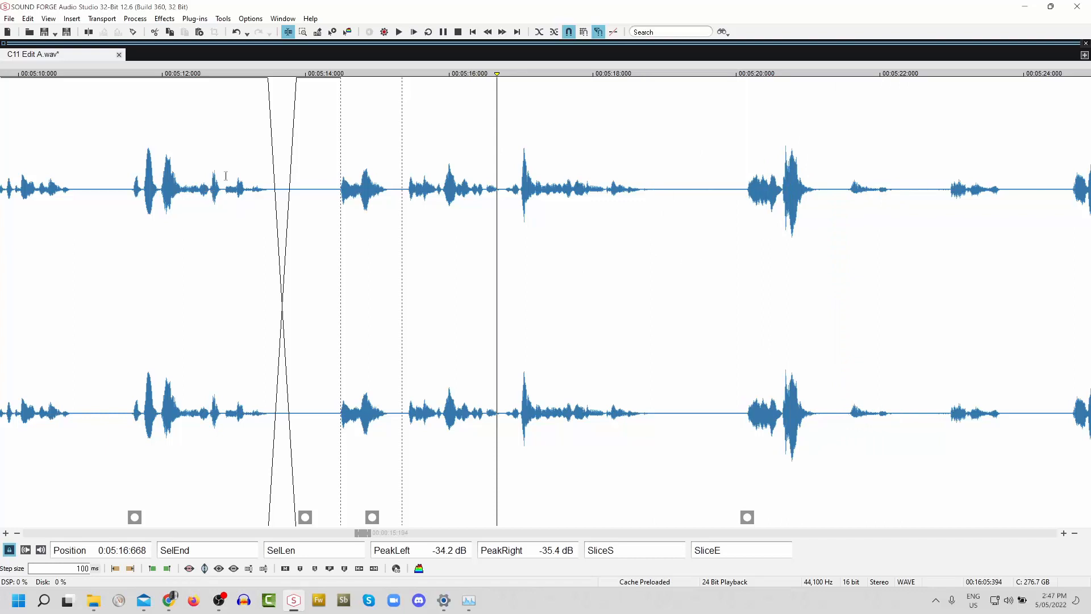
pyautogui.click(126, 171)
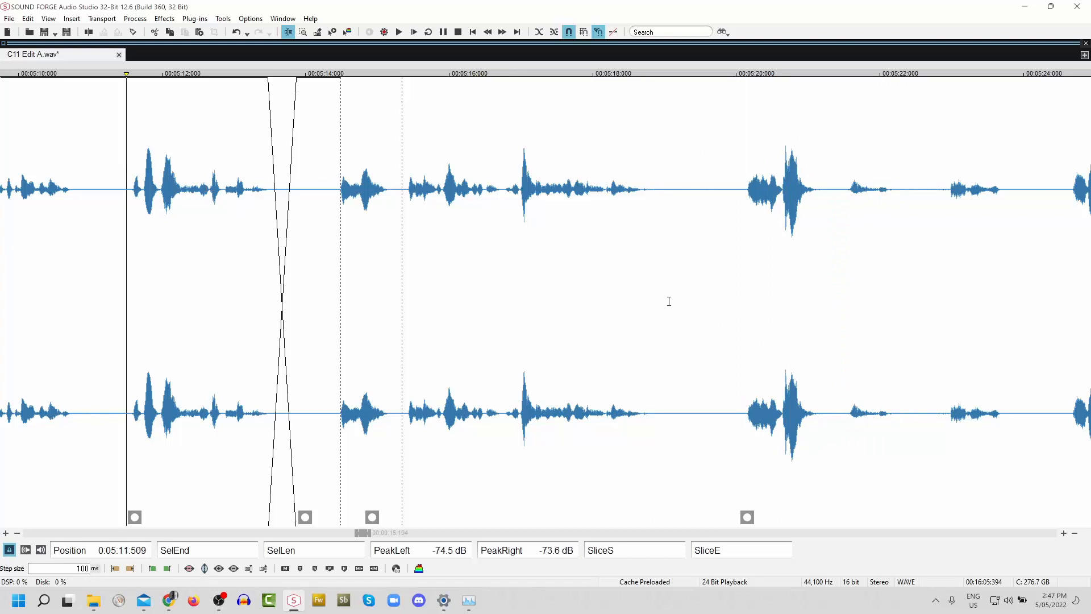
pyautogui.press('space')
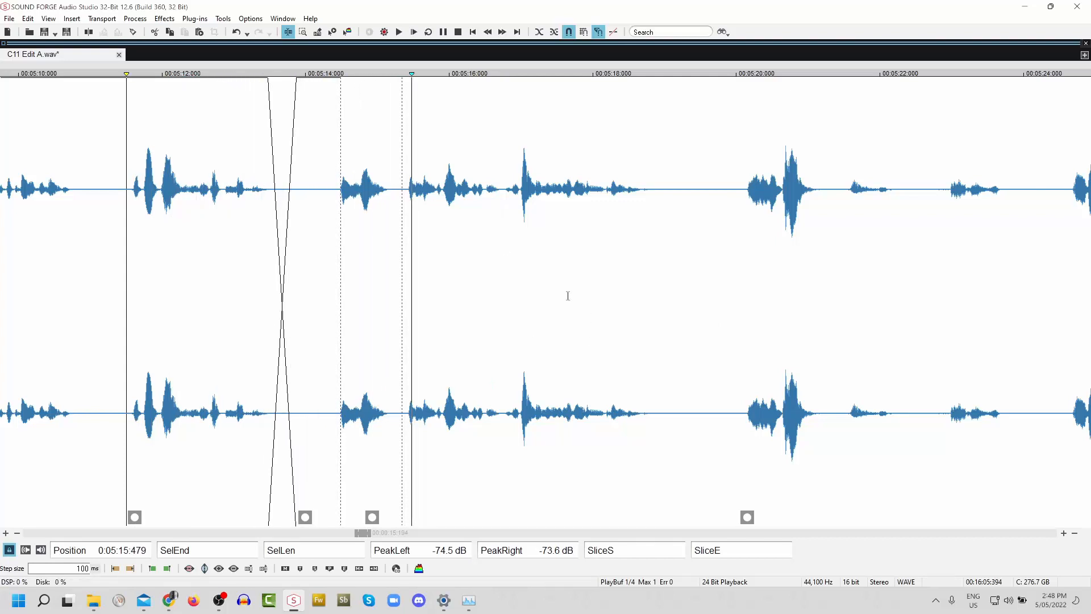
# - Delete 0.269 s of silence ending at 5:14.500, directly before the short word, and play the passage from 5:11.335
pyautogui.moveTo(322, 74); pyautogui.dragTo(342, 74)
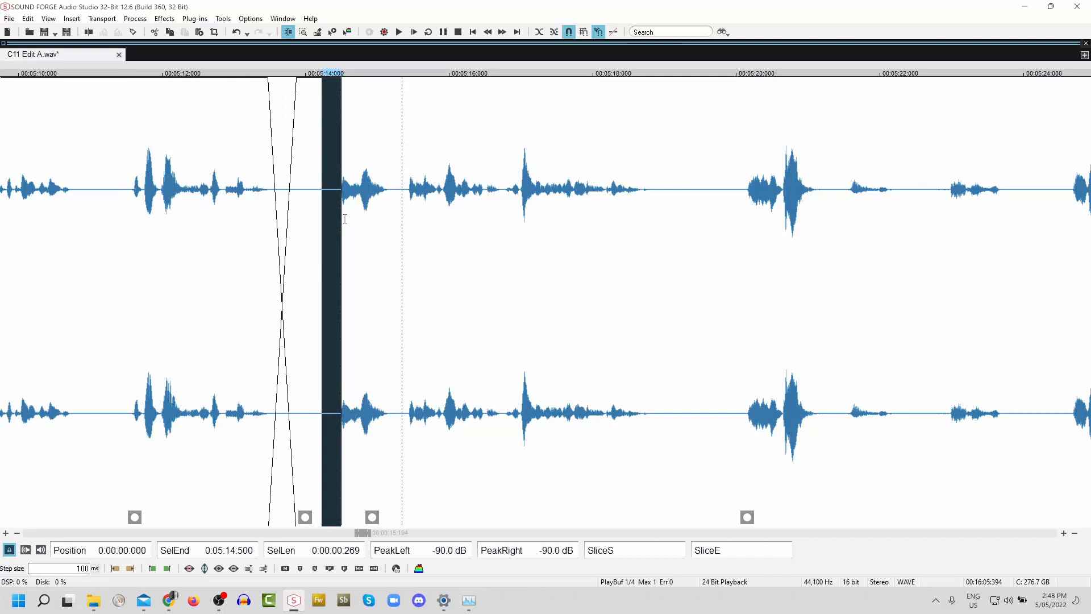
pyautogui.press('Delete')
pyautogui.click(115, 147)
pyautogui.press('space')
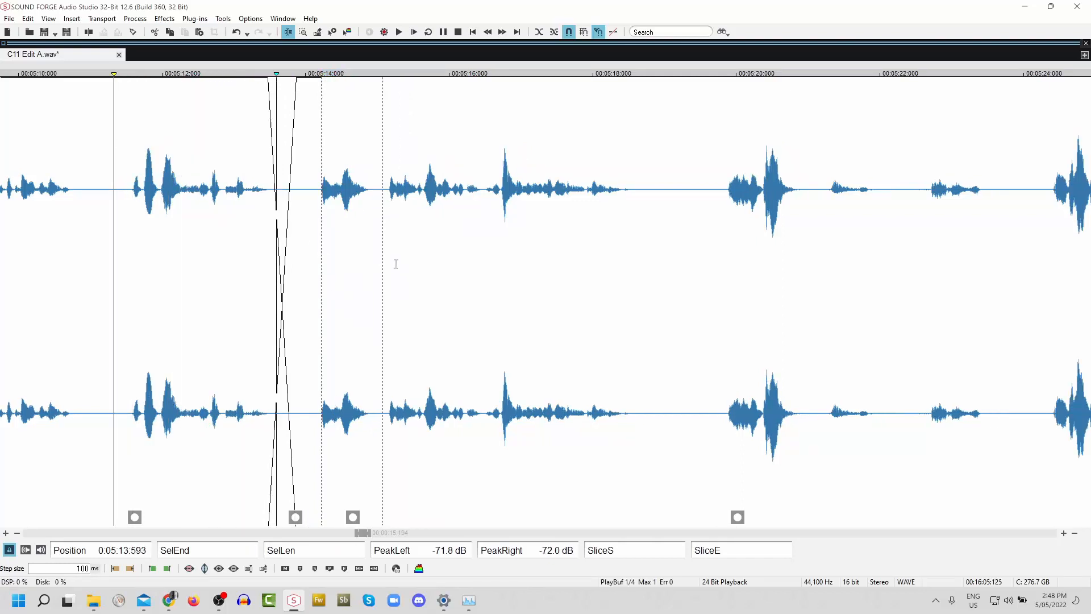
pyautogui.press('space')
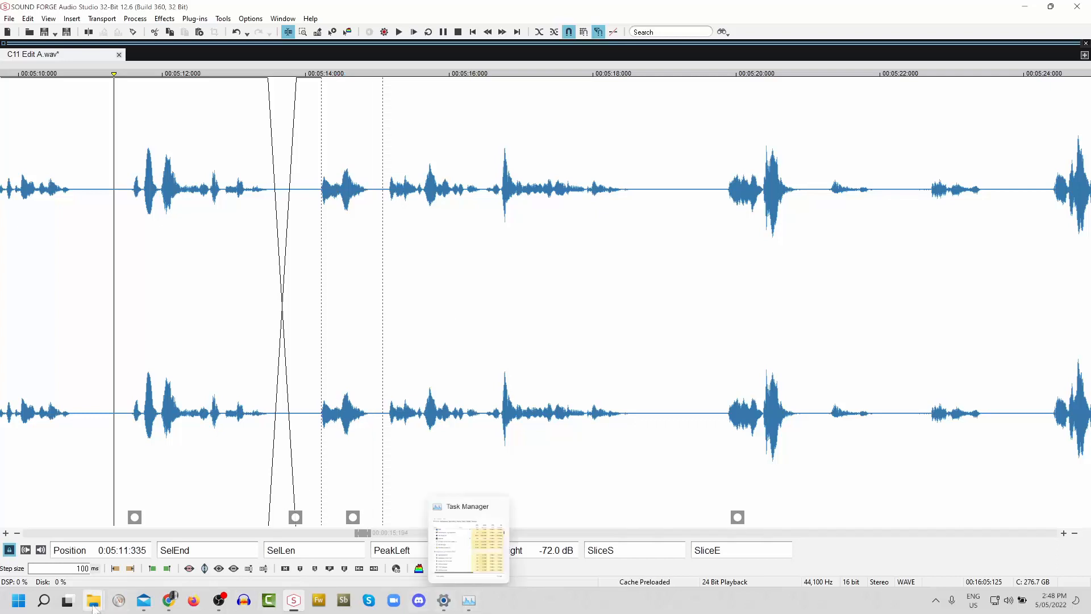
# - Create a text document in the WOW chapter 11 working folder, name it as notes for the recipient, and open it
pyautogui.moveTo(93, 607)
pyautogui.click(145, 546)
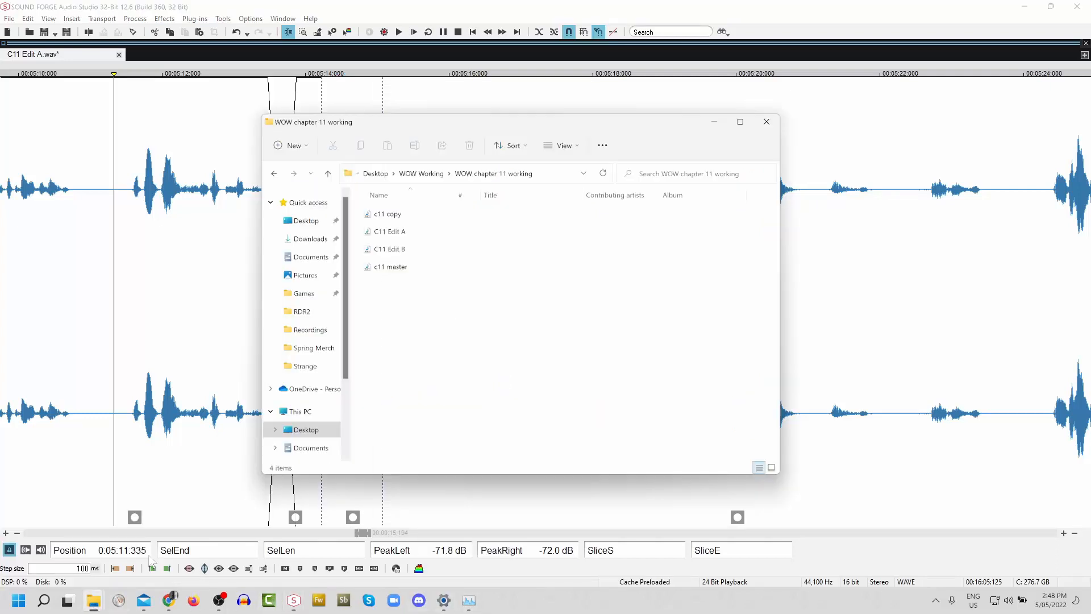
pyautogui.rightClick(454, 336)
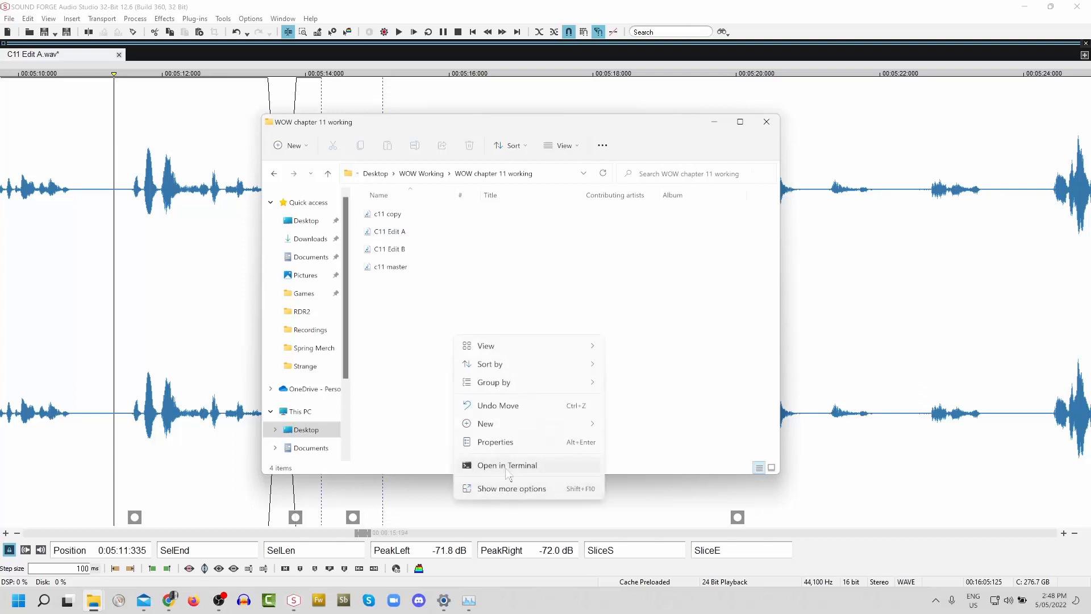
pyautogui.moveTo(500, 425)
pyautogui.click(652, 387)
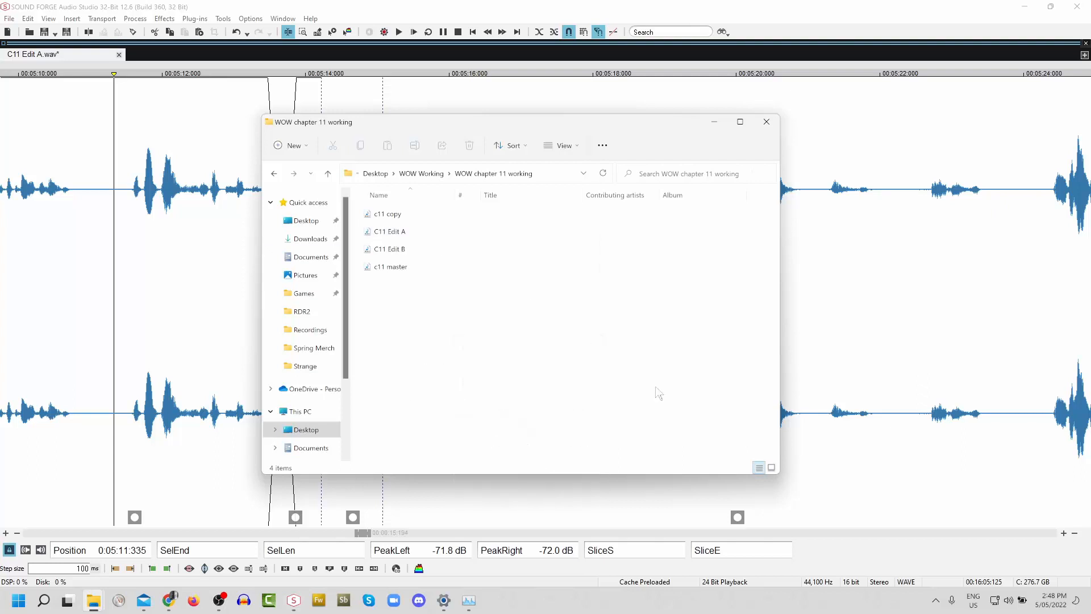
pyautogui.write('for Tim')
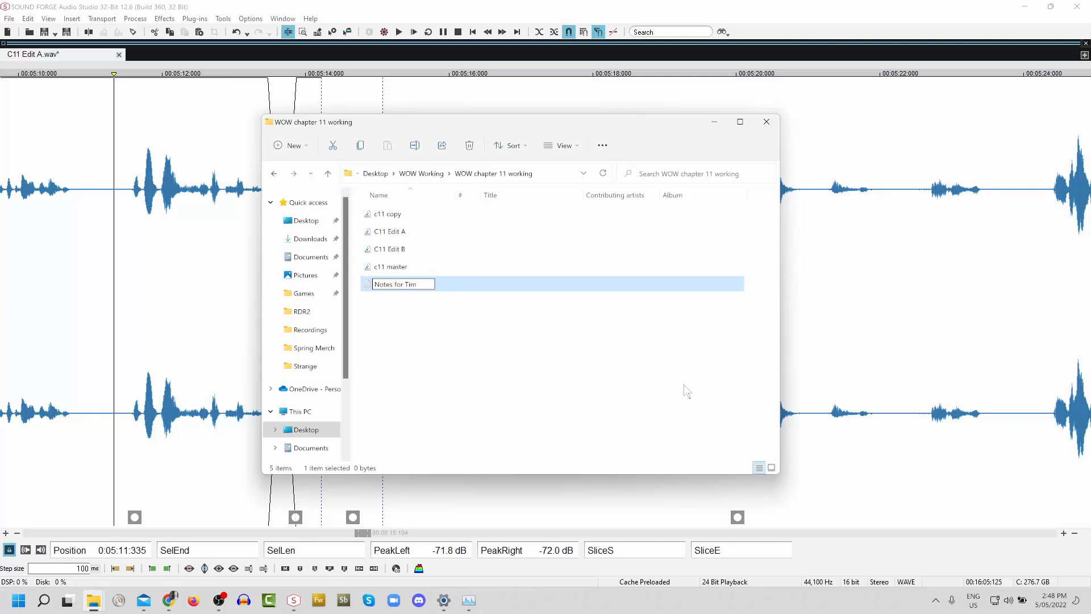
pyautogui.press('Return')
pyautogui.press('Return')
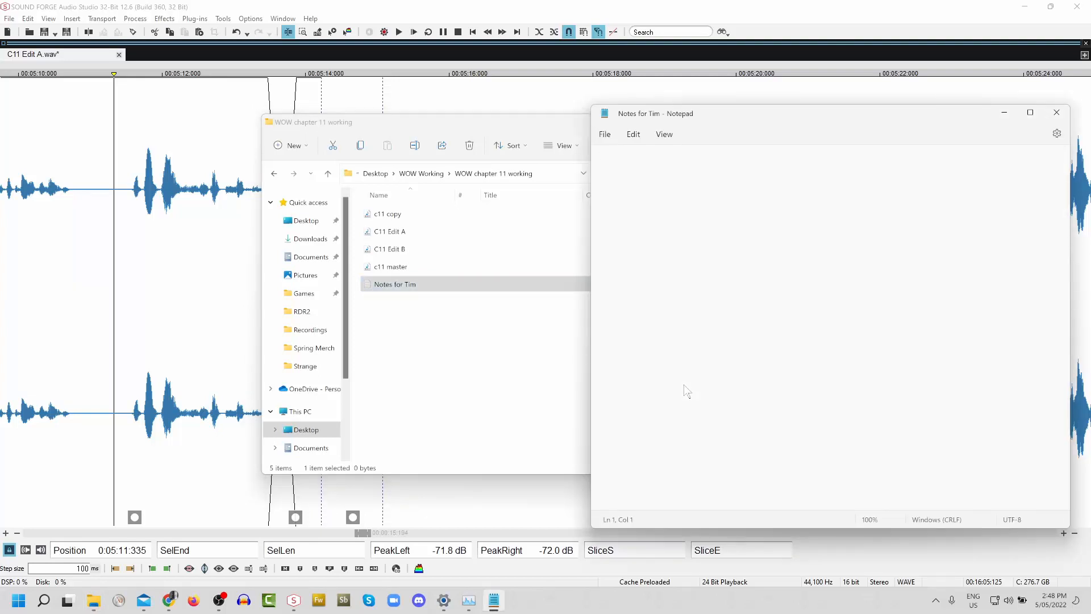
# - Enter "5:14 first lines" in the notes file, save and close it, and switch back to Sound Forge
pyautogui.write('5:14 first lines')
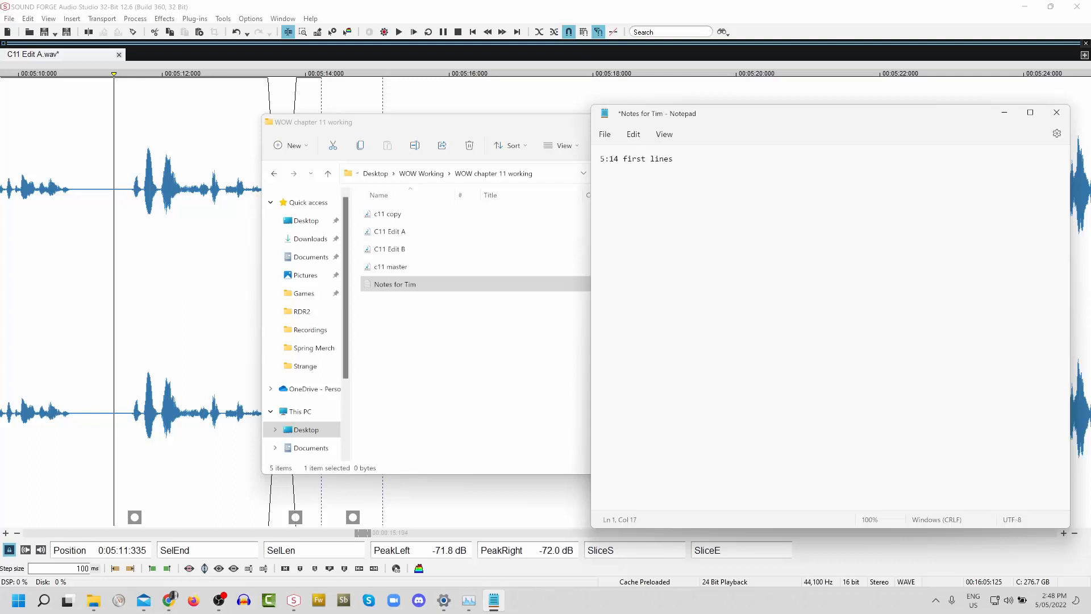
pyautogui.click(1056, 112)
pyautogui.click(762, 353)
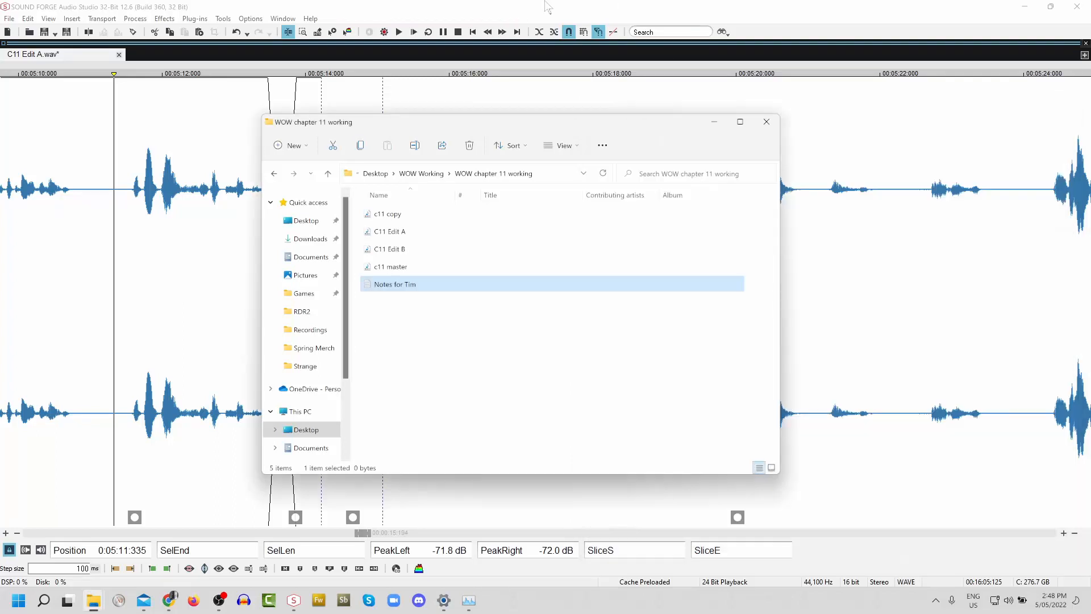
pyautogui.click(546, 4)
# - Play from 5:11.335, isolate the pause from 5:18.496 to 5:18.997 as its own event, and crossfade its start over about 0.17 s
pyautogui.press('space')
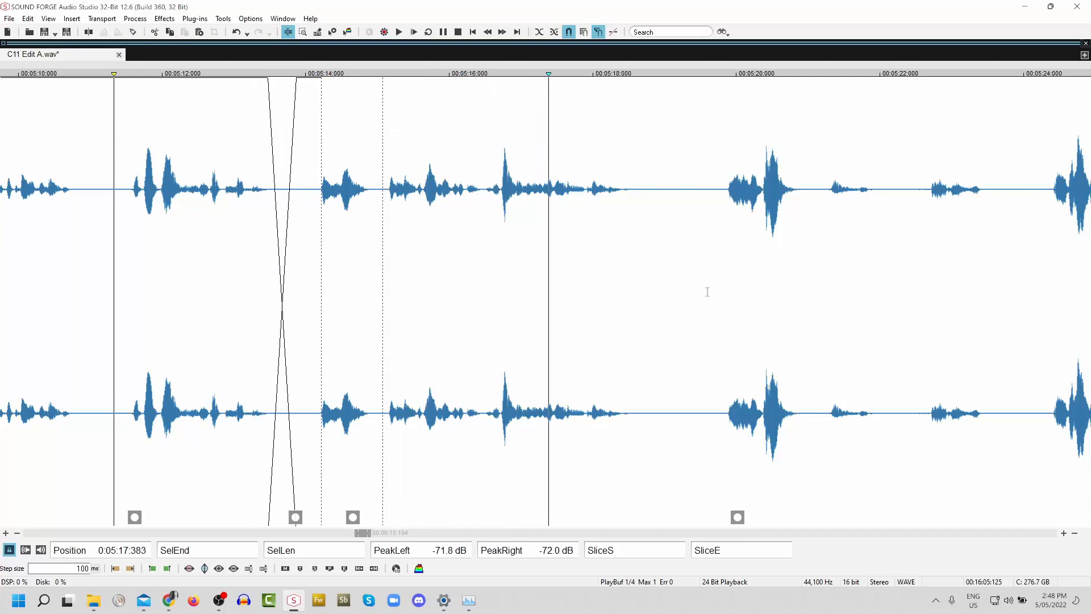
pyautogui.click(635, 188)
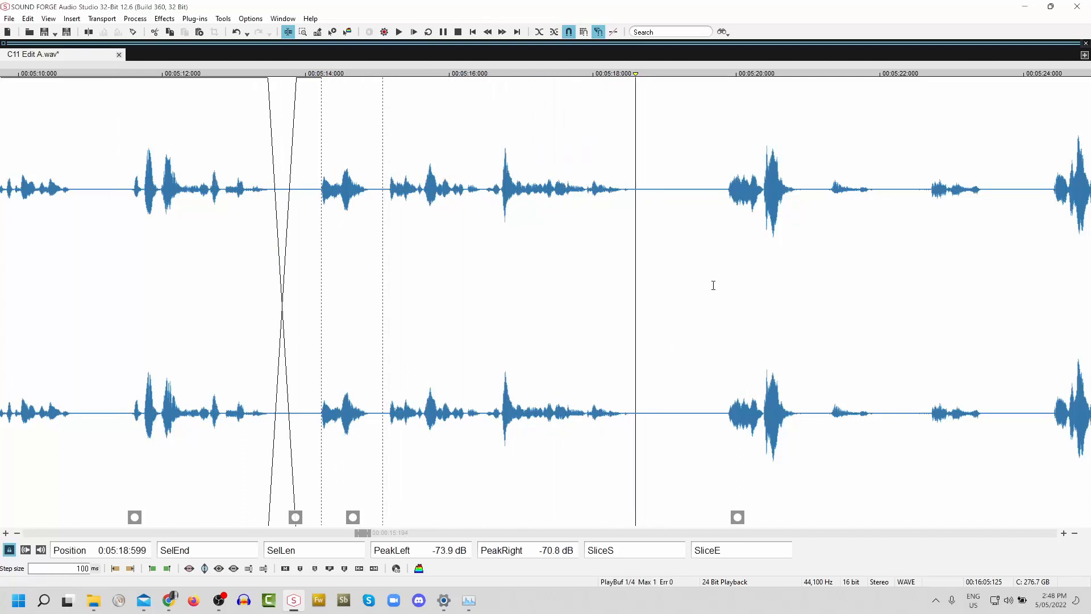
pyautogui.scroll(1, 695, 248)
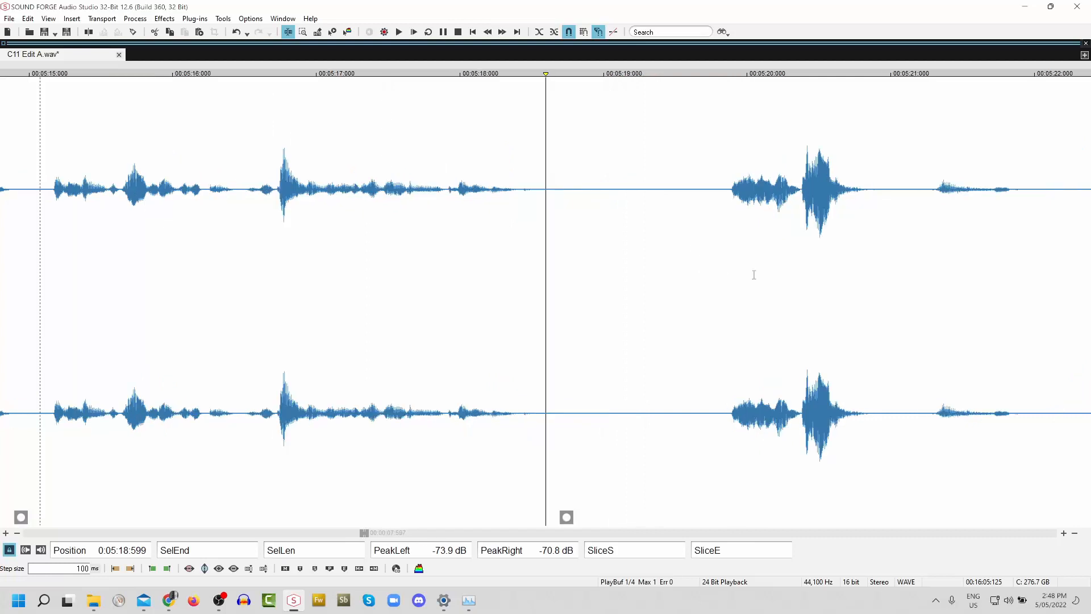
pyautogui.click(532, 188)
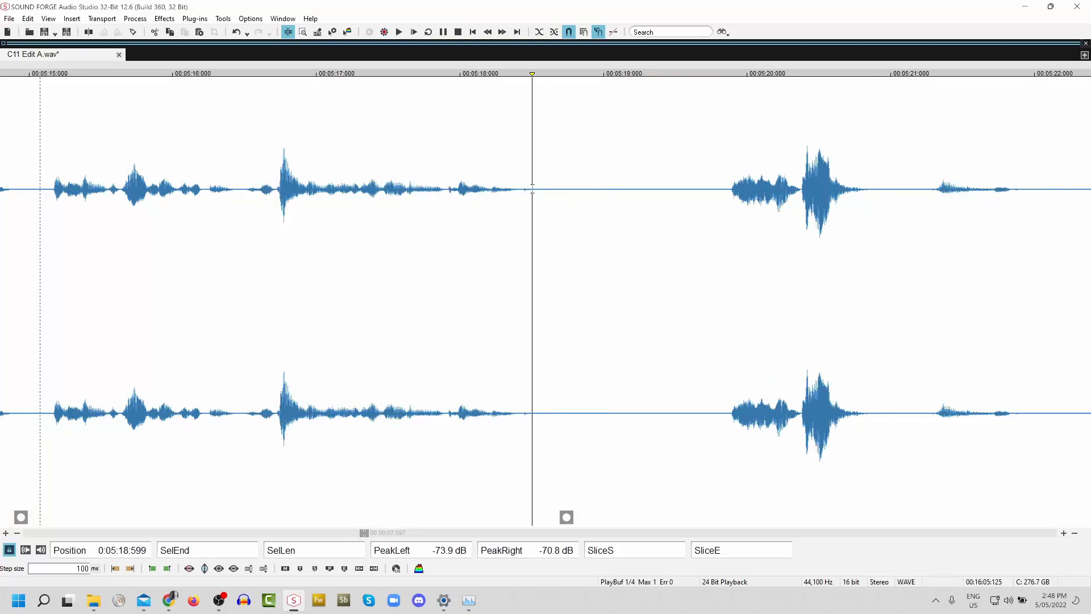
pyautogui.scroll(1, 631, 202)
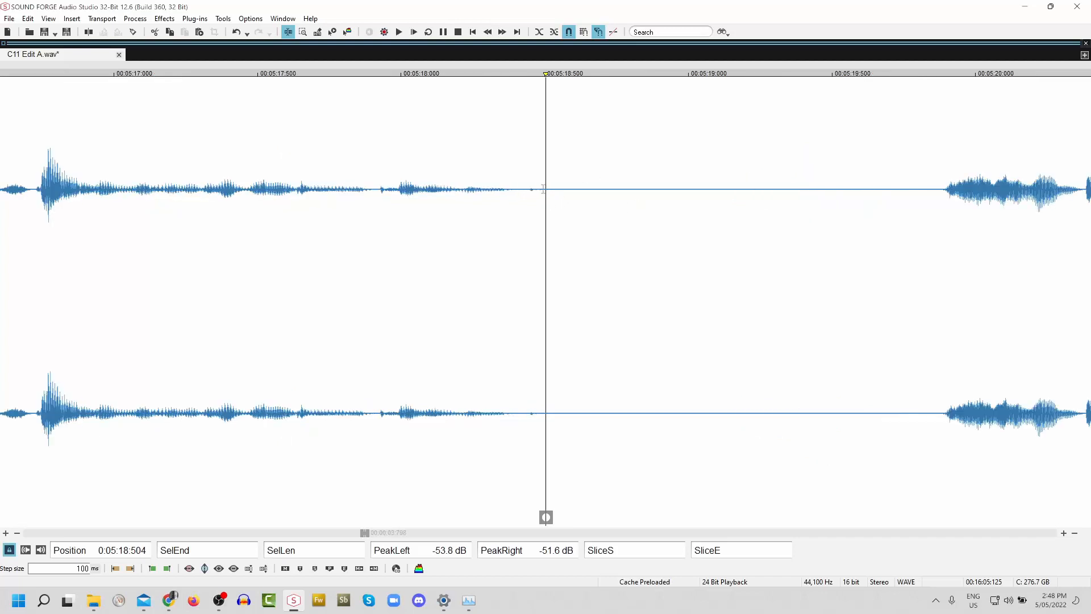
pyautogui.moveTo(544, 194); pyautogui.dragTo(687, 220)
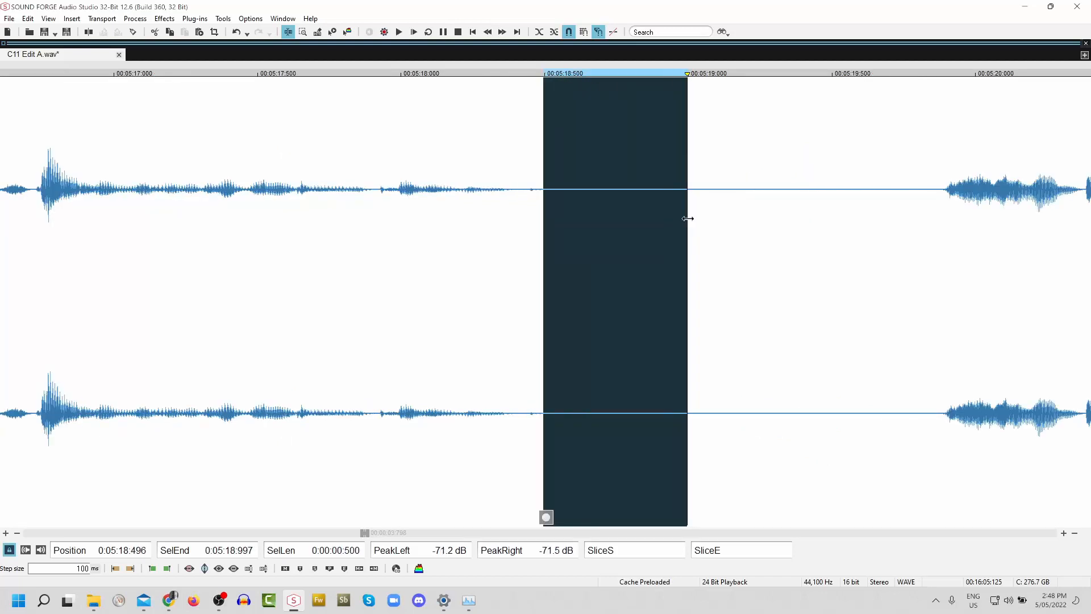
pyautogui.moveTo(553, 88); pyautogui.dragTo(603, 89)
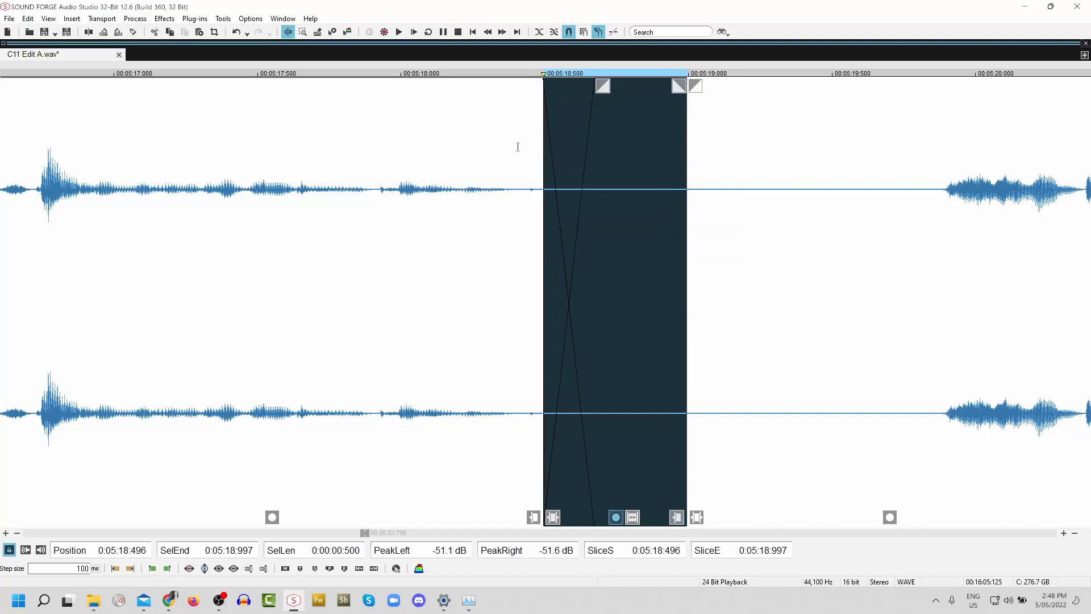
# - Delete the excess silence from 5:18.997 to 5:19.883, between the crossfaded pause and the next word
pyautogui.click(405, 159)
pyautogui.press('space')
pyautogui.press('space')
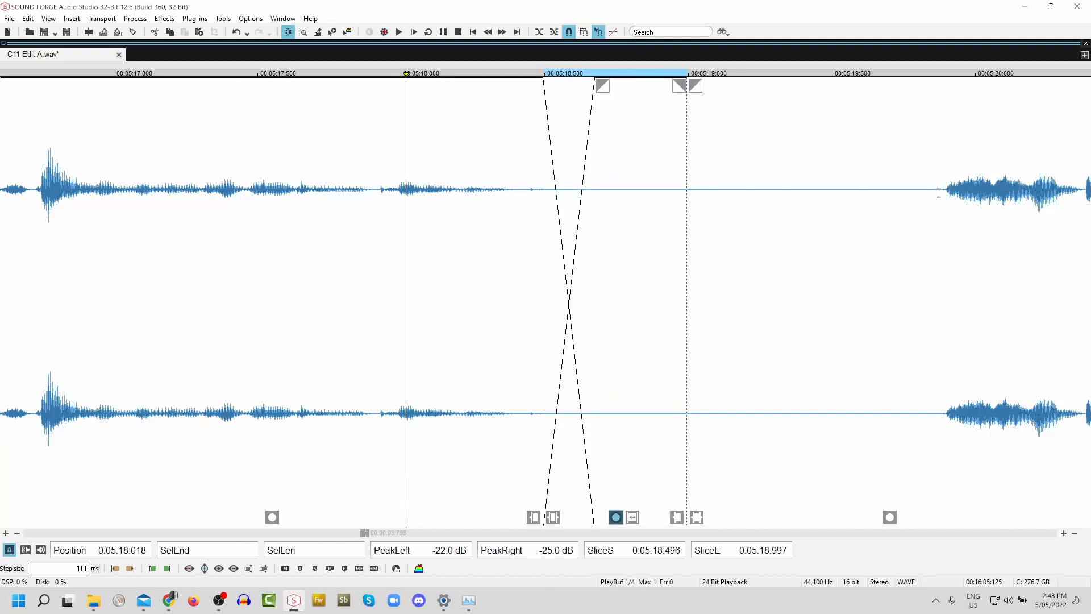
pyautogui.moveTo(941, 193); pyautogui.dragTo(687, 247)
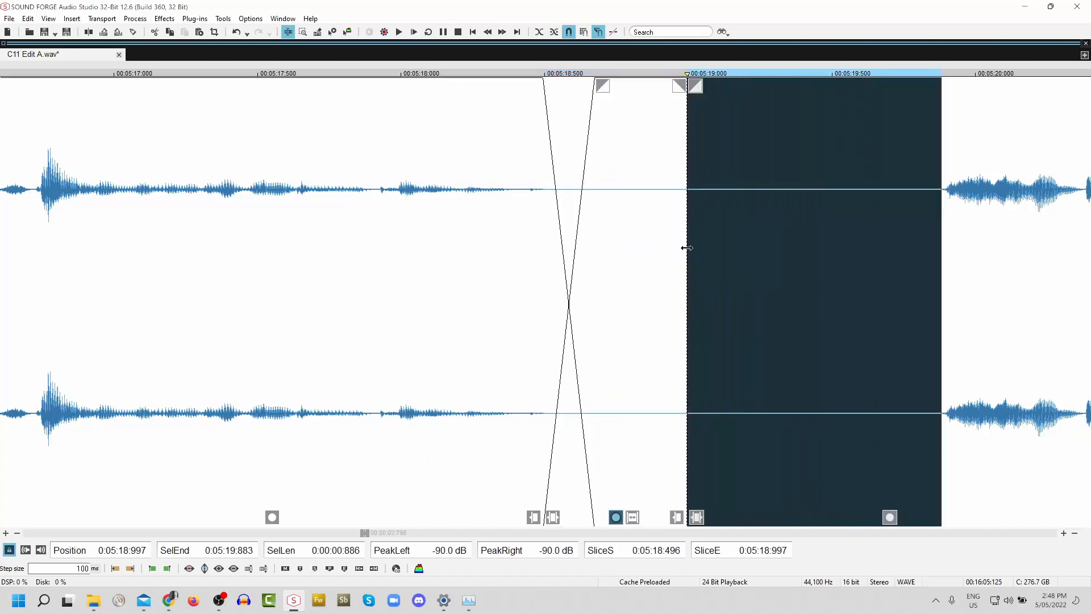
pyautogui.press('Delete')
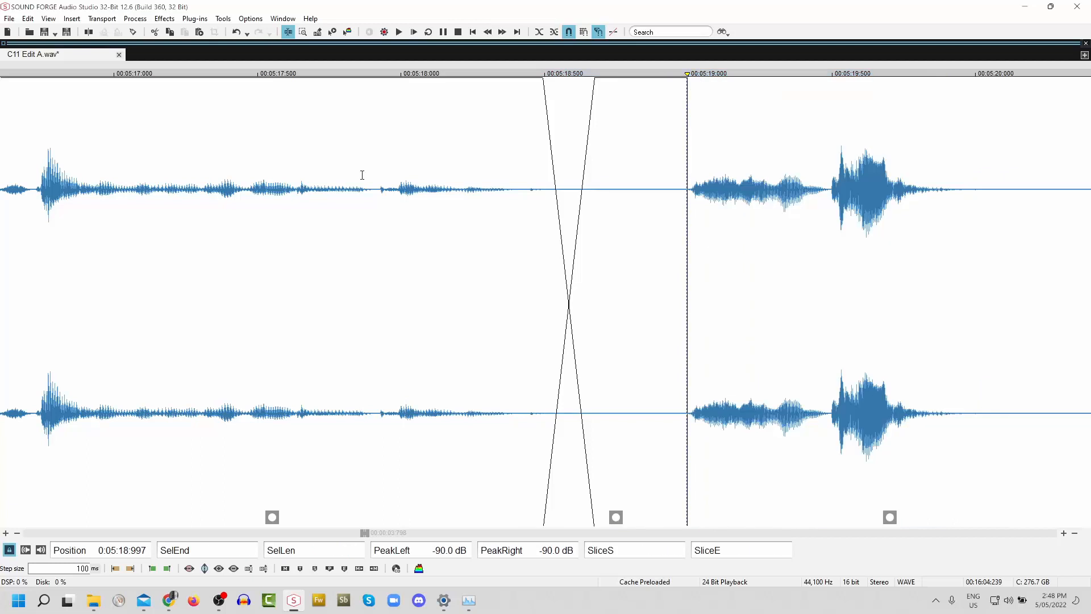
# - Play the passage from 5:17.624 across the shortened, crossfaded pause to check its timing
pyautogui.click(293, 171)
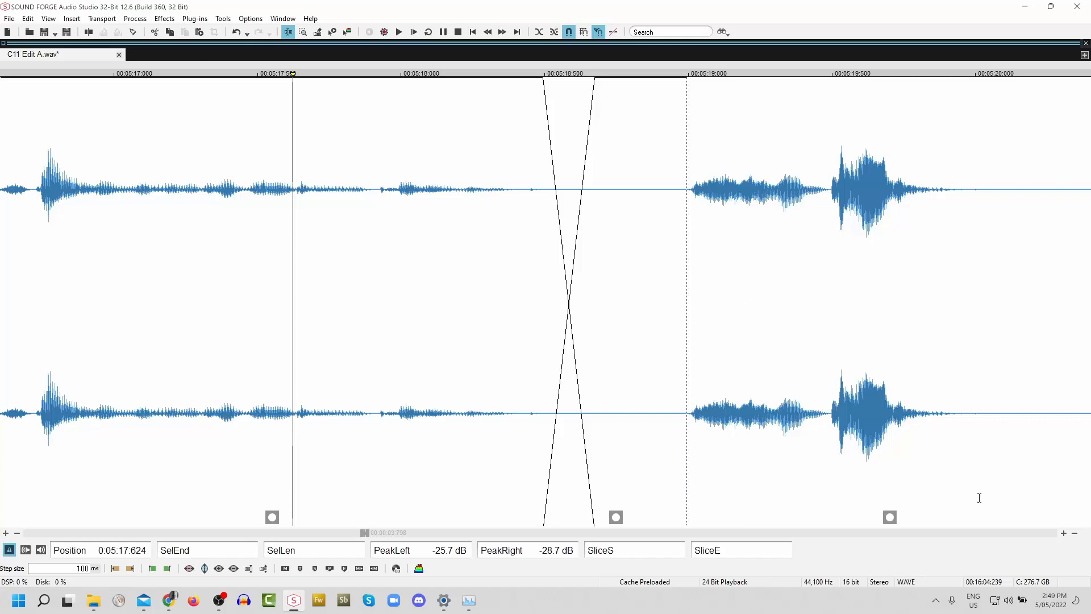
pyautogui.click(1047, 537)
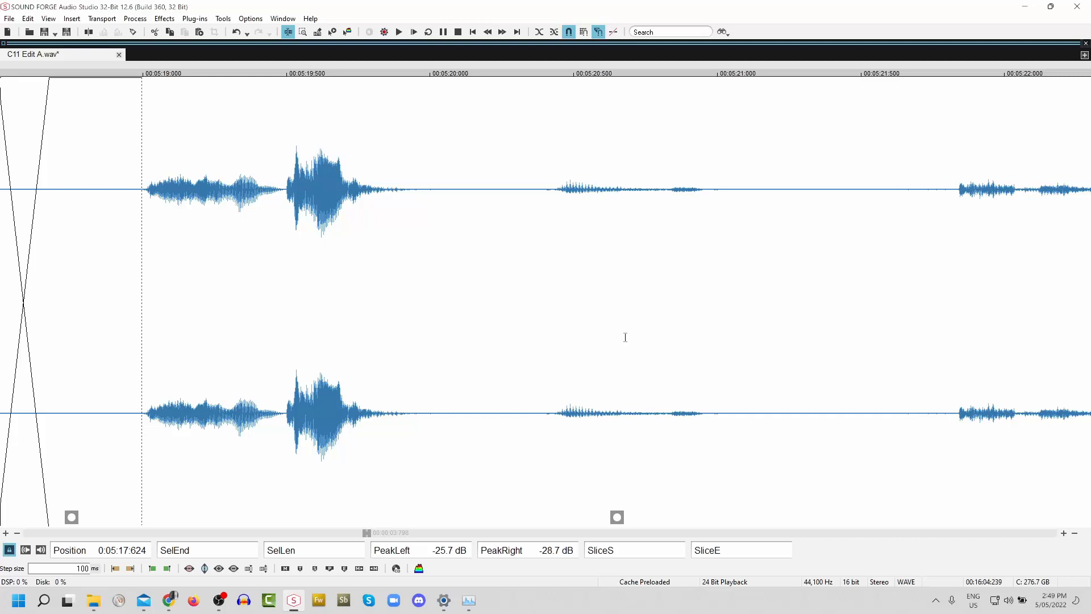
pyautogui.scroll(-2, 465, 292)
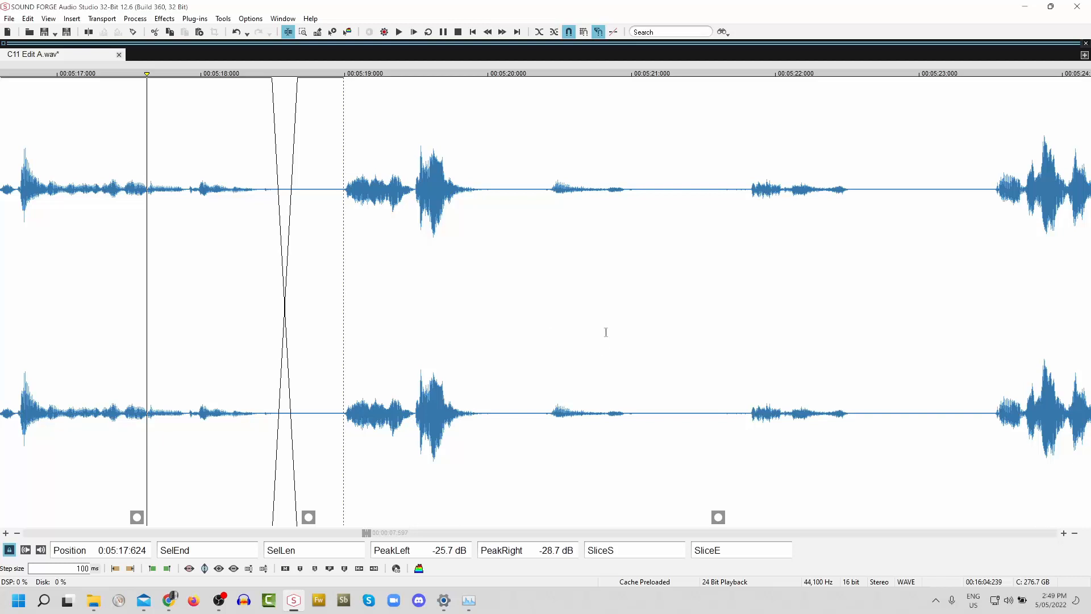
pyautogui.press('space')
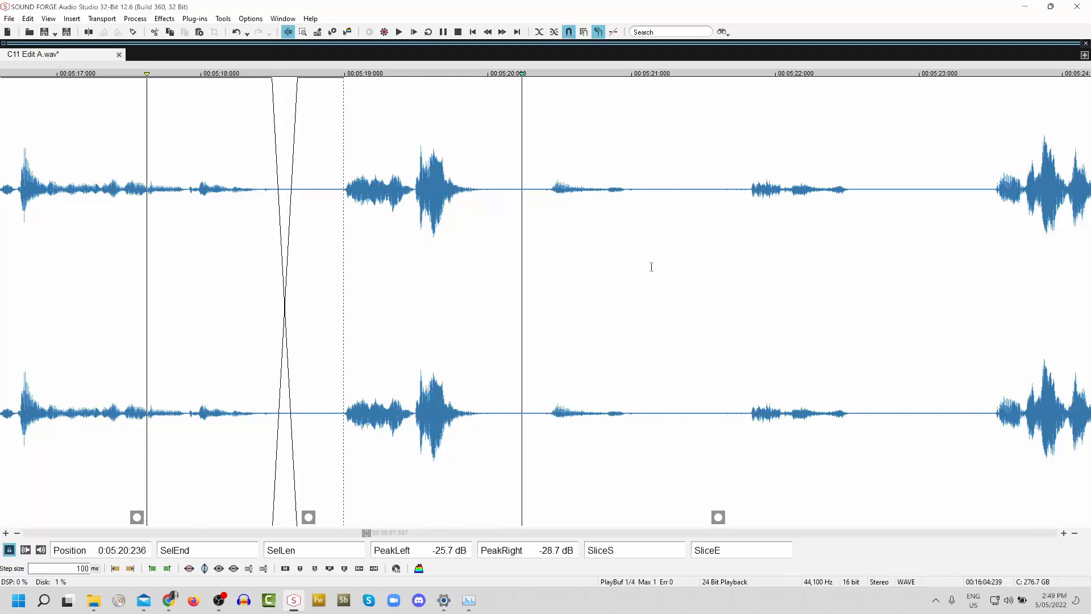
pyautogui.press('space')
# - Delete the silence from 5:20.099 to 5:20.320 after the loud word, and play across the edit
pyautogui.moveTo(503, 183); pyautogui.dragTo(535, 216)
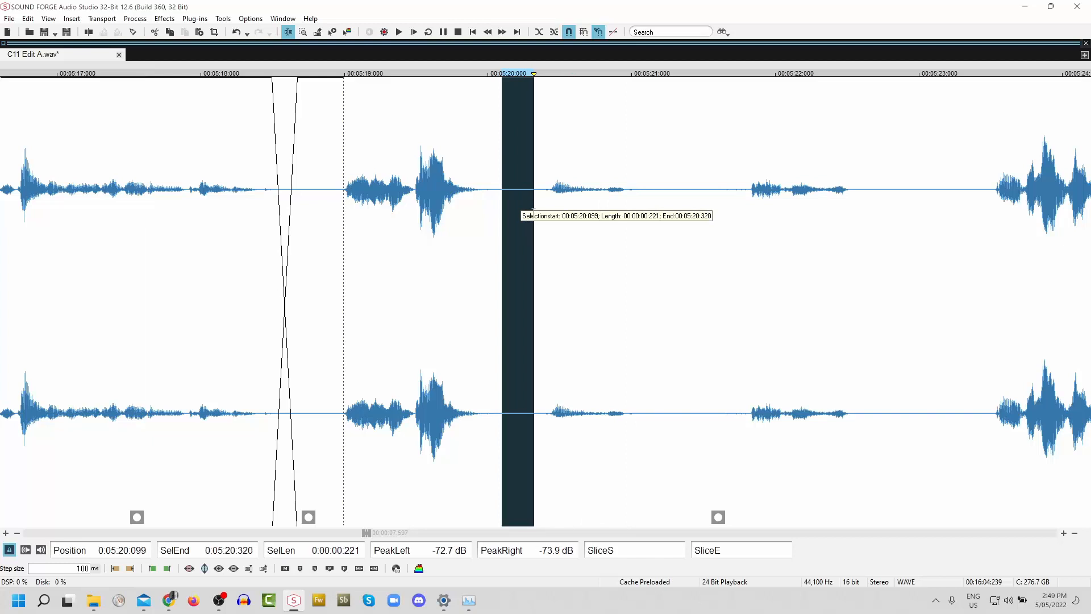
pyautogui.press('Delete')
pyautogui.press('space')
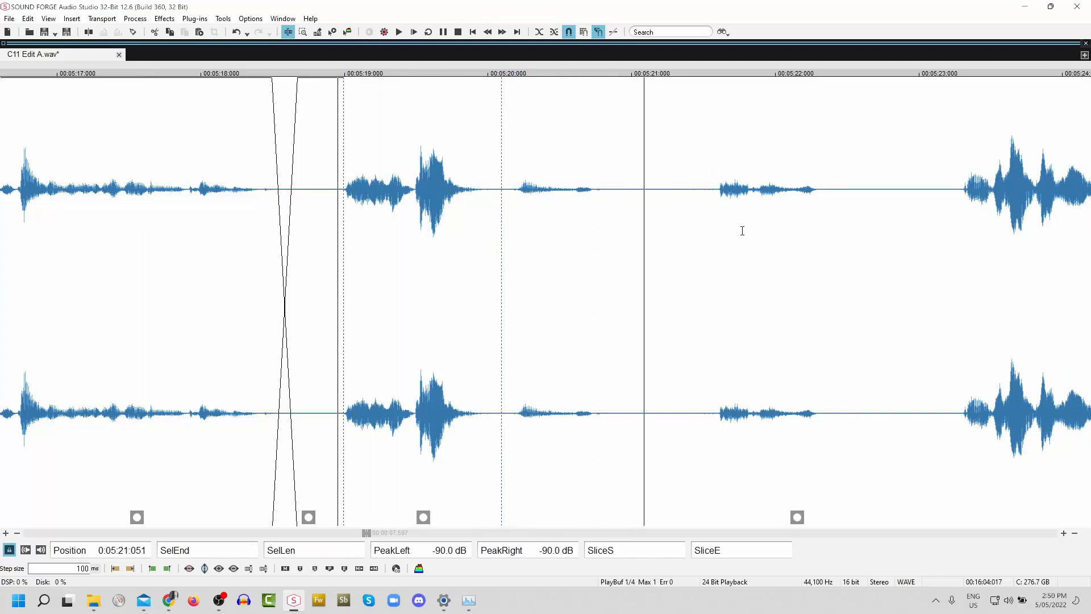
# - Isolate the pause from 5:20.791 to 5:21.304 as its own event and crossfade its start over about 0.18 s
pyautogui.click(602, 193)
pyautogui.press('space')
pyautogui.press('Up')
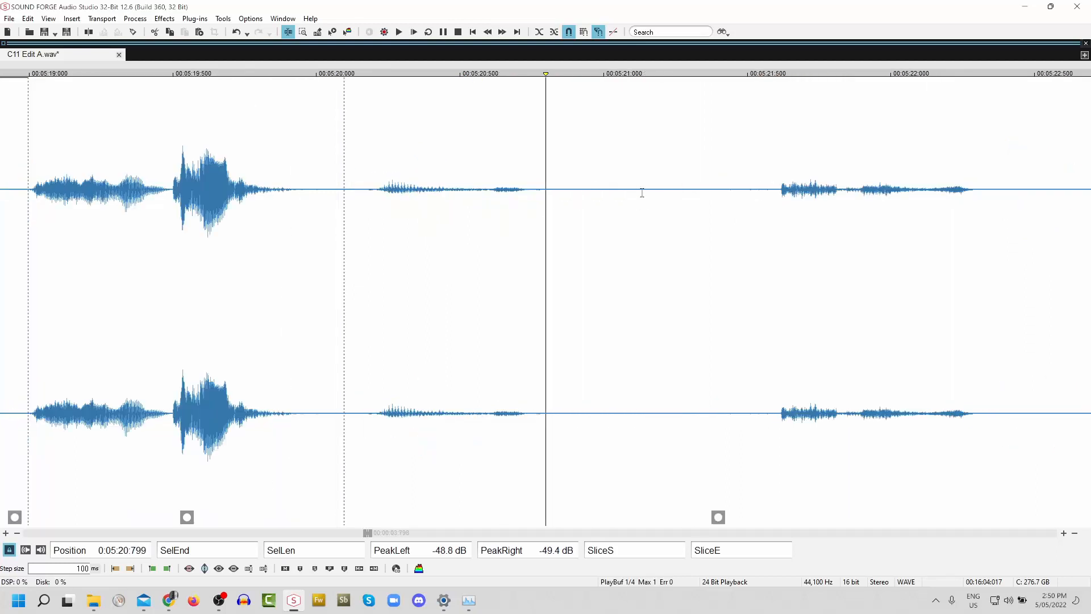
pyautogui.press('Up')
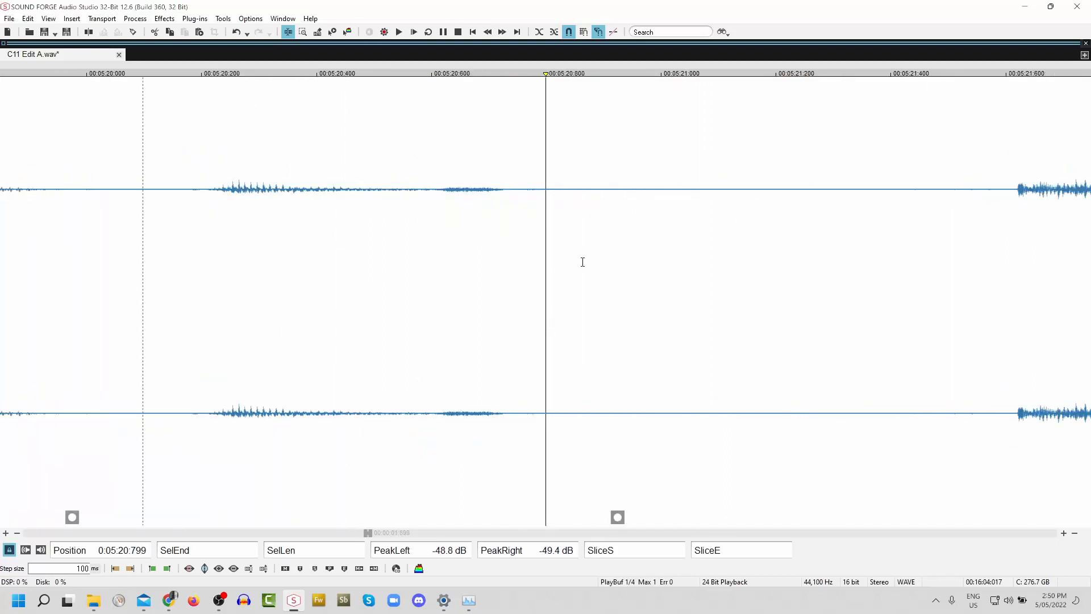
pyautogui.moveTo(542, 196); pyautogui.dragTo(657, 232)
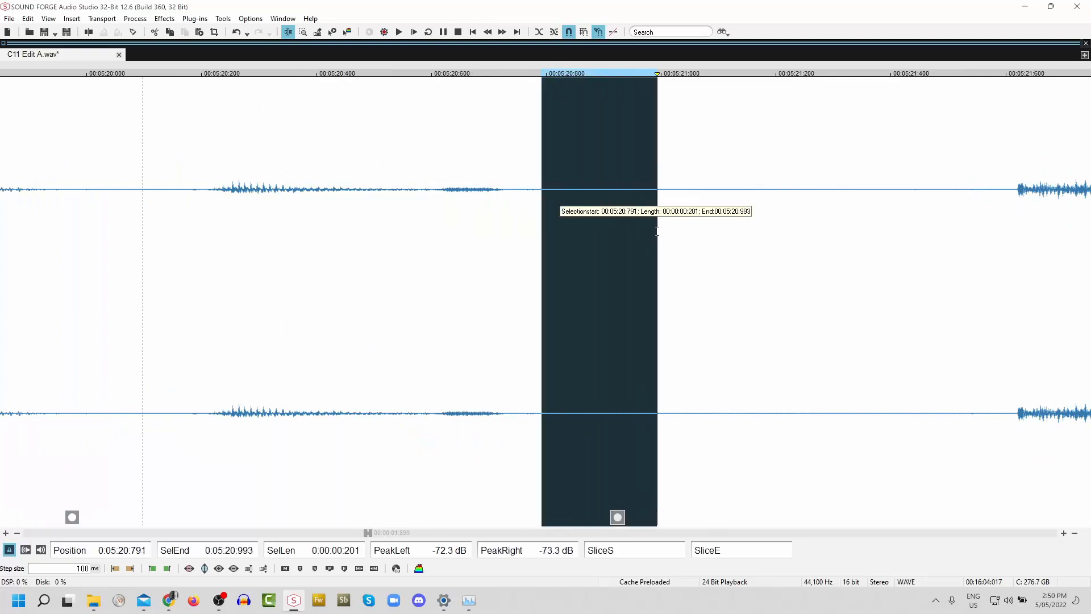
pyautogui.press('Down')
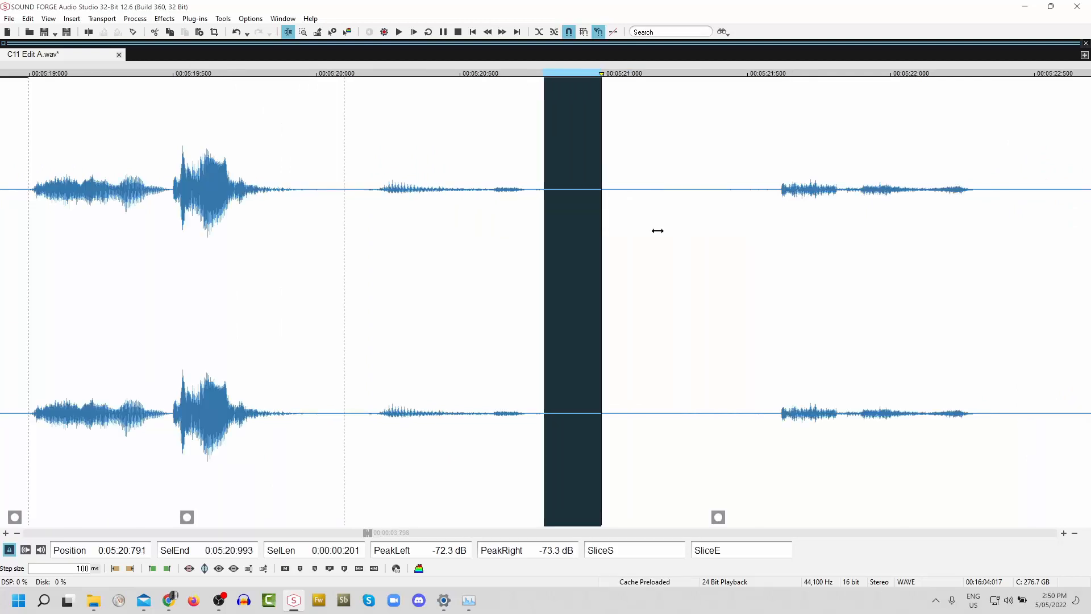
pyautogui.moveTo(602, 262); pyautogui.dragTo(692, 270)
pyautogui.press('s')
pyautogui.moveTo(552, 85); pyautogui.dragTo(606, 89)
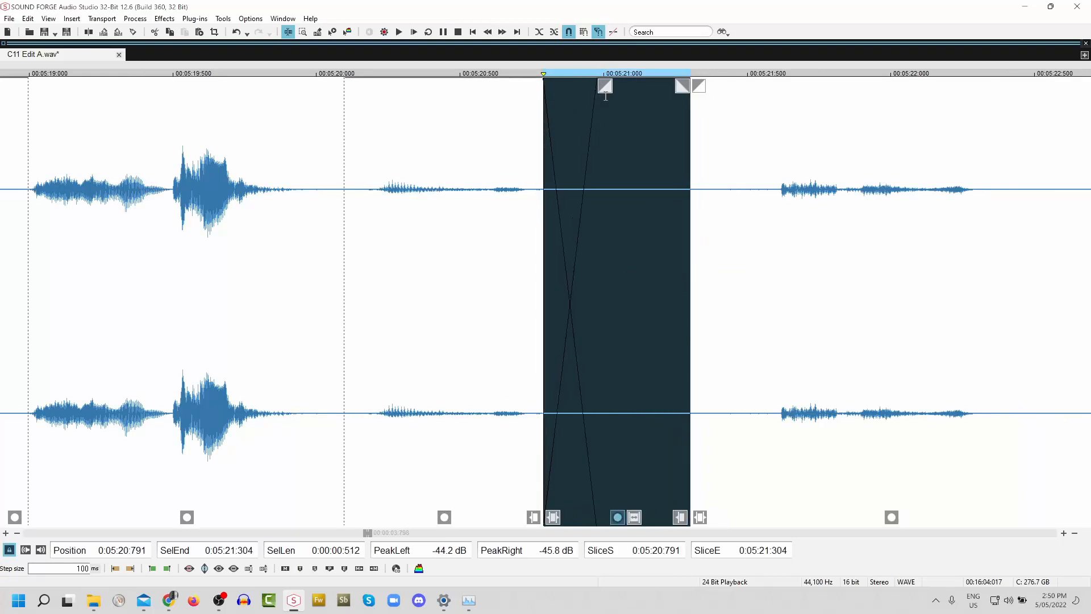
# - Play across the new crossfade, and delete about 0.31 s of silence from 5:21.304 to the next word
pyautogui.click(429, 216)
pyautogui.press('space')
pyautogui.press('space')
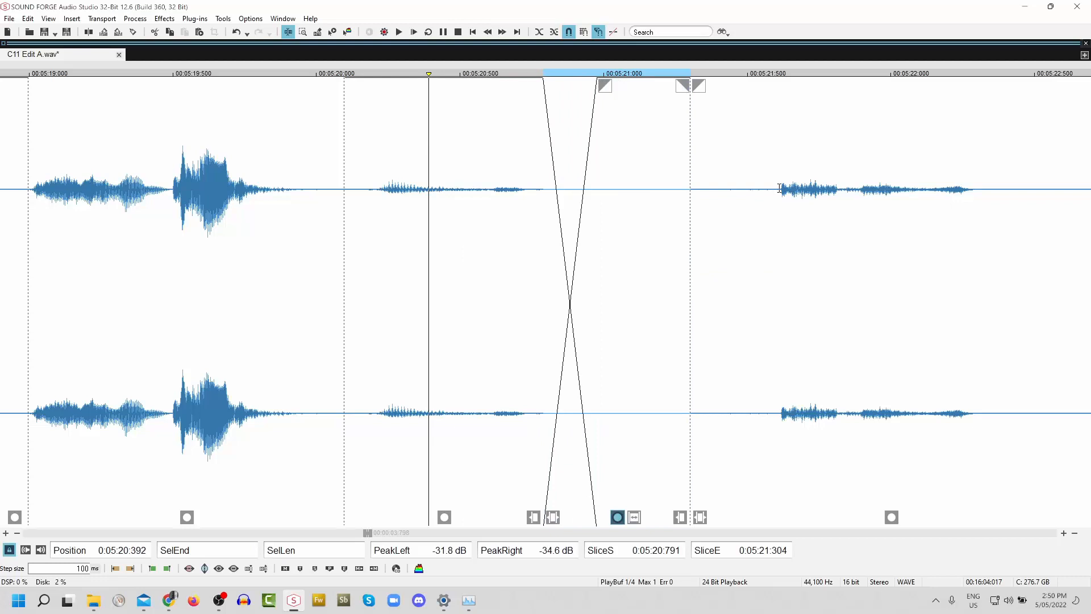
pyautogui.moveTo(780, 188); pyautogui.dragTo(691, 225)
pyautogui.press('Delete')
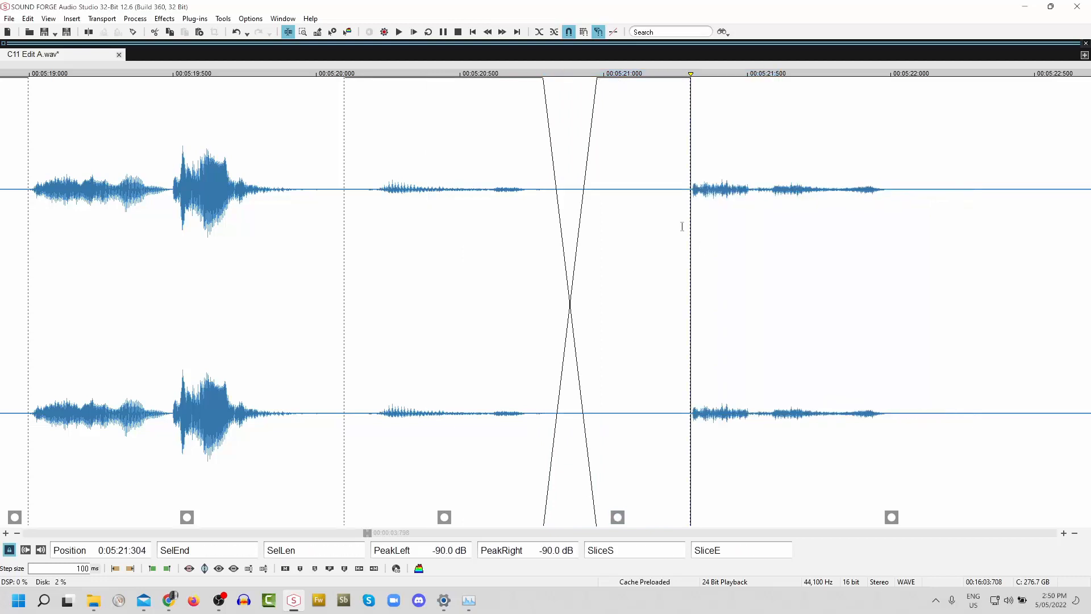
# - Play the passage from 5:18.840 across the shortened pauses to check their timing
pyautogui.scroll(-1, 325, 225)
pyautogui.click(265, 126)
pyautogui.press('space')
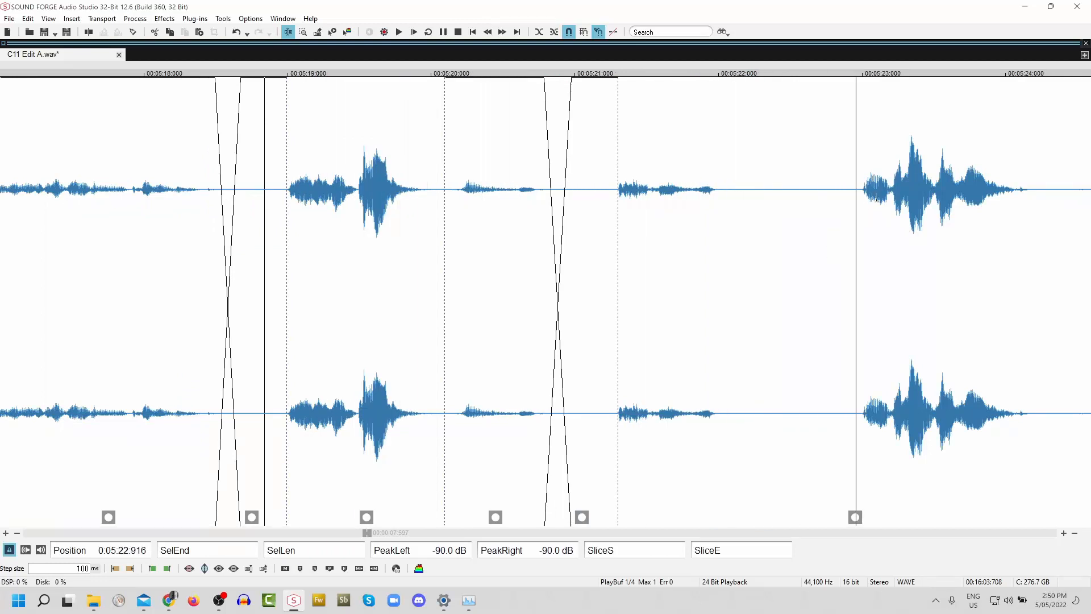
pyautogui.press('space')
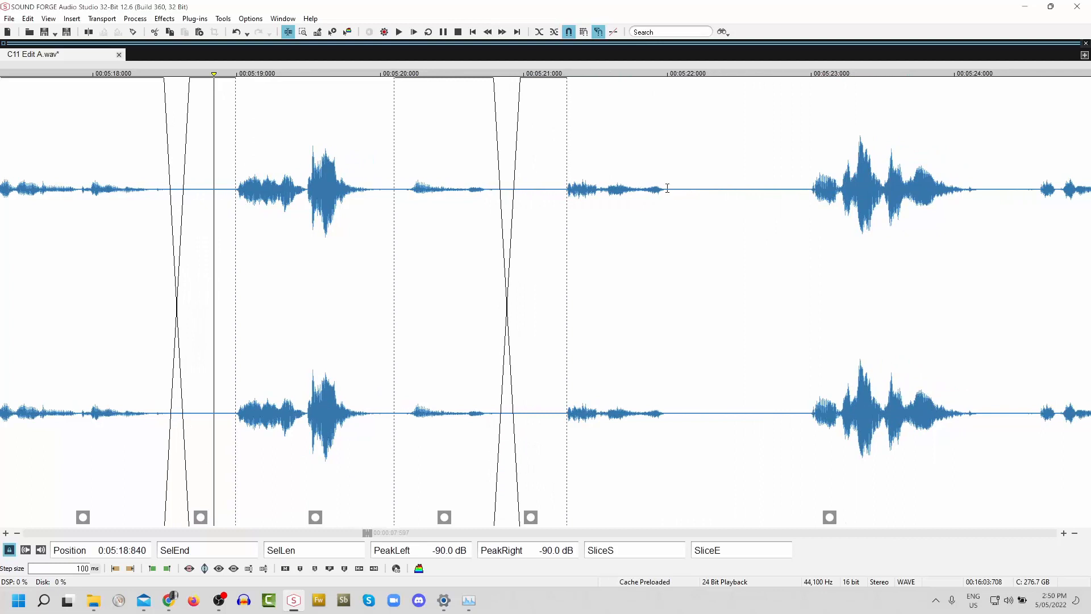
# - Isolate the pause from 5:21.990 to 5:22.484 as its own event and crossfade its start over about 0.15 s
pyautogui.click(667, 188)
pyautogui.press('Up')
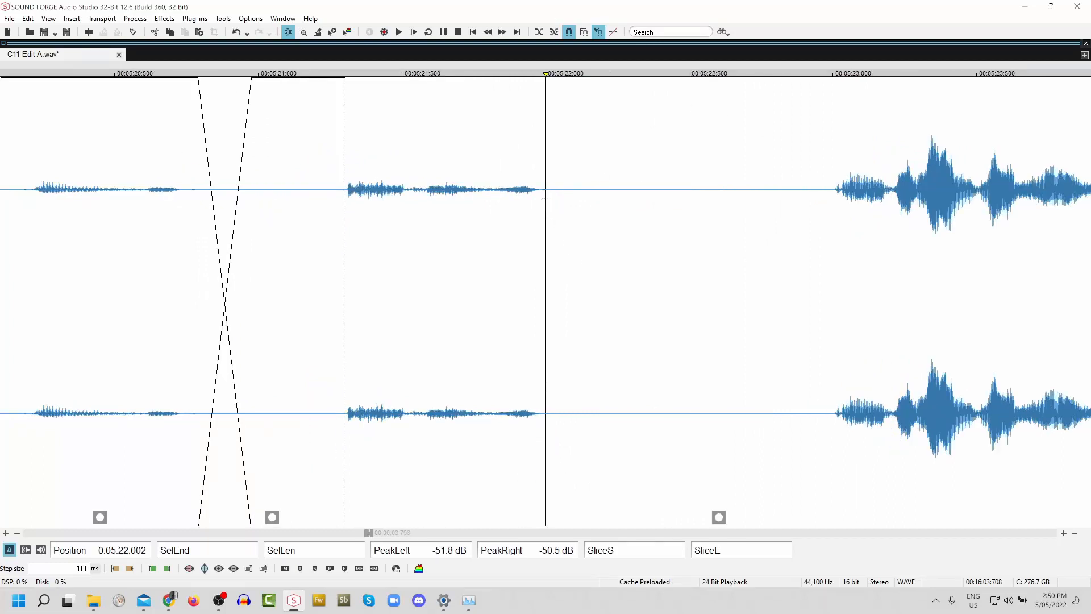
pyautogui.moveTo(543, 194); pyautogui.dragTo(684, 244)
pyautogui.press('s')
pyautogui.moveTo(549, 87); pyautogui.dragTo(592, 90)
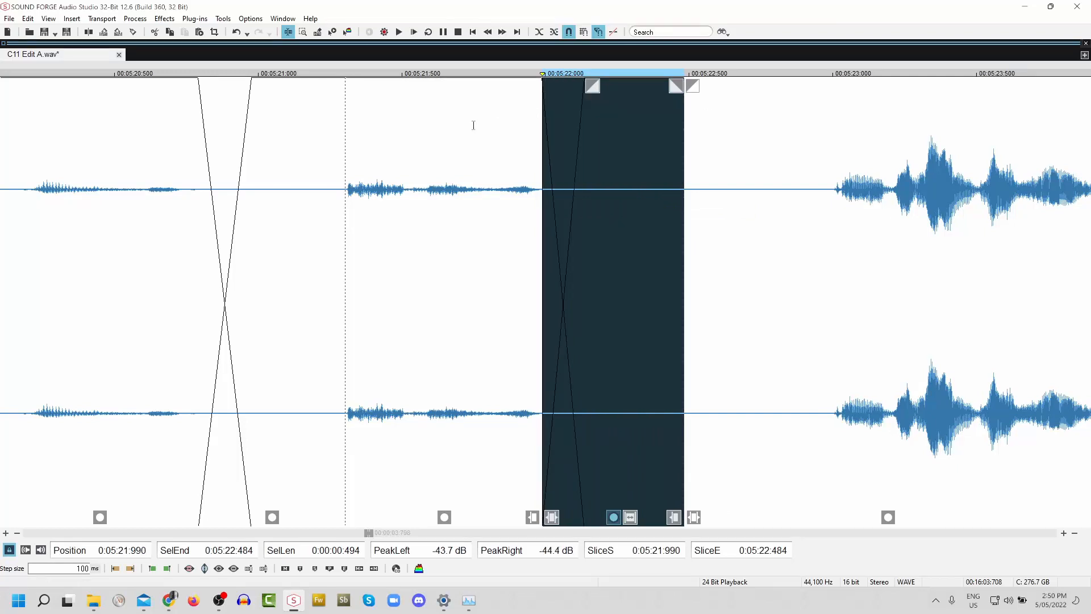
pyautogui.click(468, 130)
# - Delete about 0.51 s of silence from 5:22.484 to the next word, and play the passage across the edit
pyautogui.moveTo(831, 191); pyautogui.dragTo(683, 237)
pyautogui.press('Delete')
pyautogui.scroll(-1, 536, 249)
pyautogui.click(174, 164)
pyautogui.press('space')
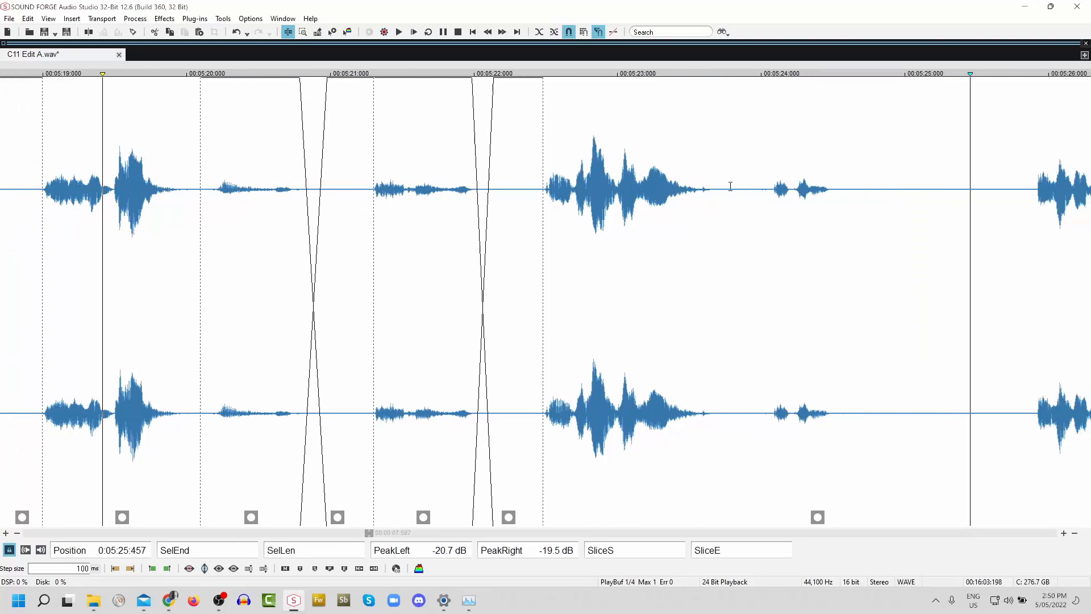
pyautogui.click(473, 156)
pyautogui.press('space')
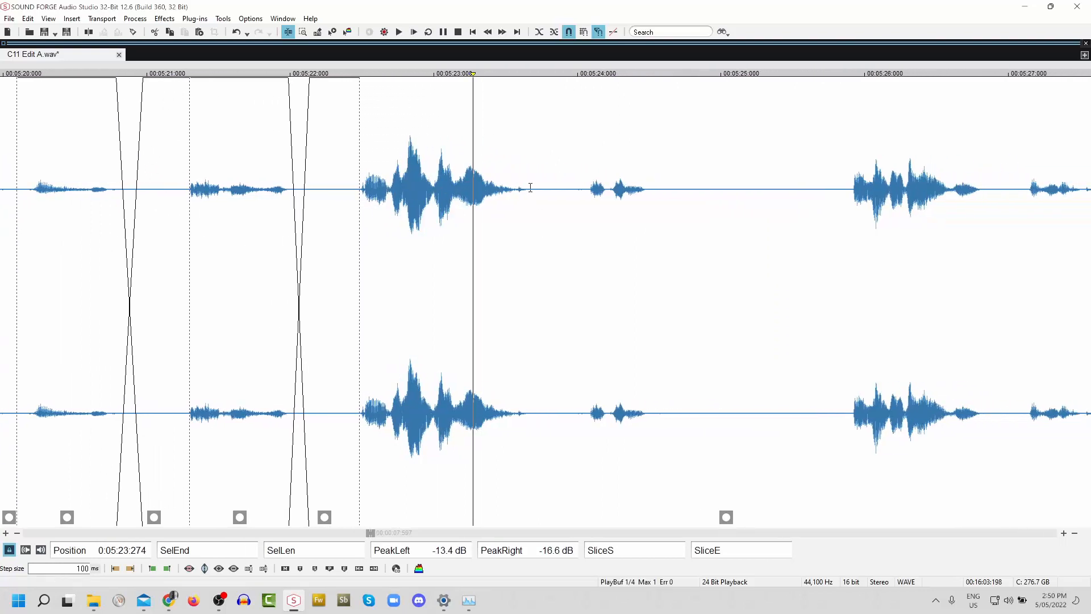
# - Isolate the pause from 5:23.650 to 5:24.088 as its own event, crossfade its start over 158 ms, and play across it
pyautogui.click(530, 188)
pyautogui.press('Up')
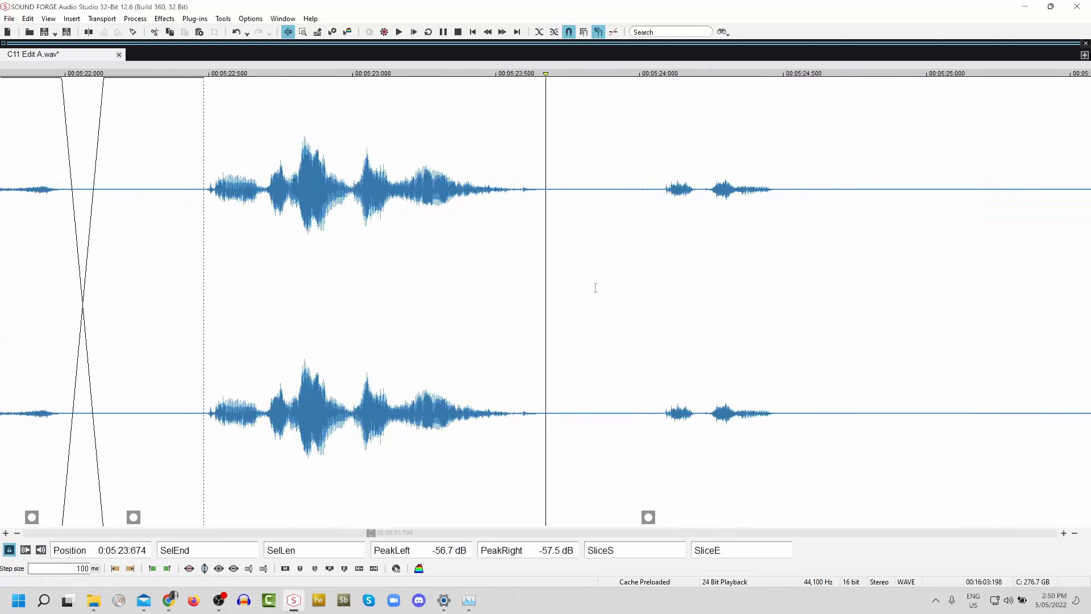
pyautogui.moveTo(539, 211); pyautogui.dragTo(665, 296)
pyautogui.moveTo(543, 87); pyautogui.dragTo(587, 105)
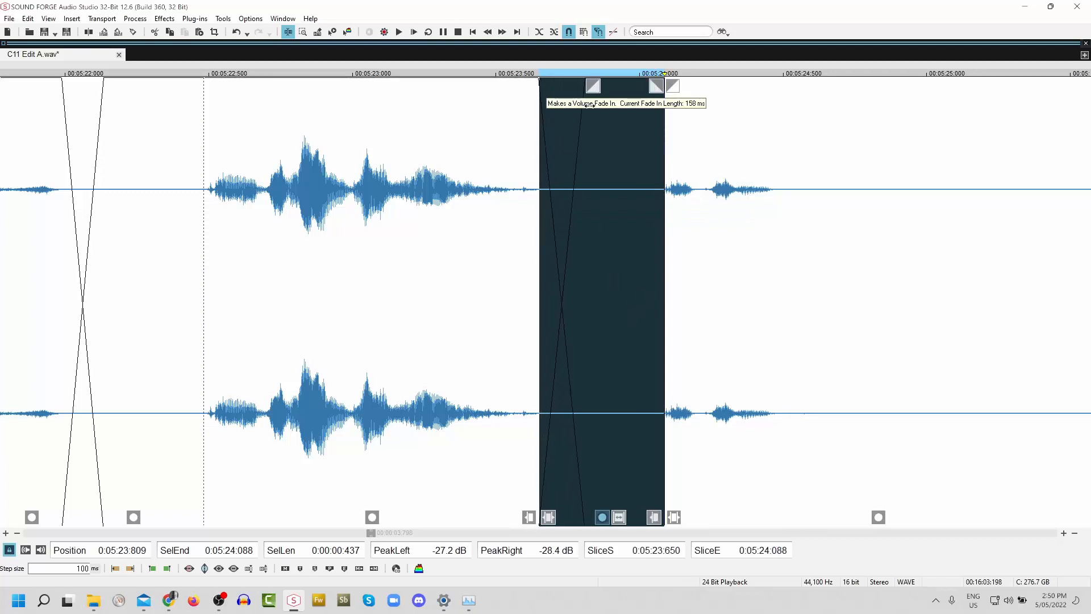
pyautogui.click(423, 166)
pyautogui.press('space')
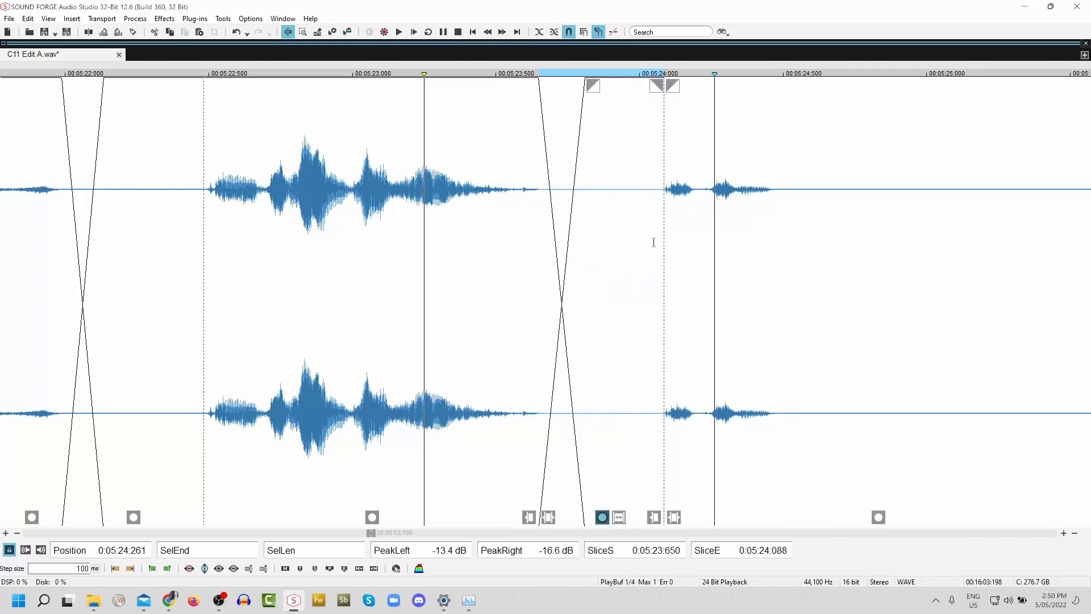
pyautogui.press('space')
# - Isolate the pause from 5:24.475 to 5:24.962 as its own event, crossfade its start over about 0.13 s, and play across it
pyautogui.moveTo(777, 192); pyautogui.dragTo(916, 199)
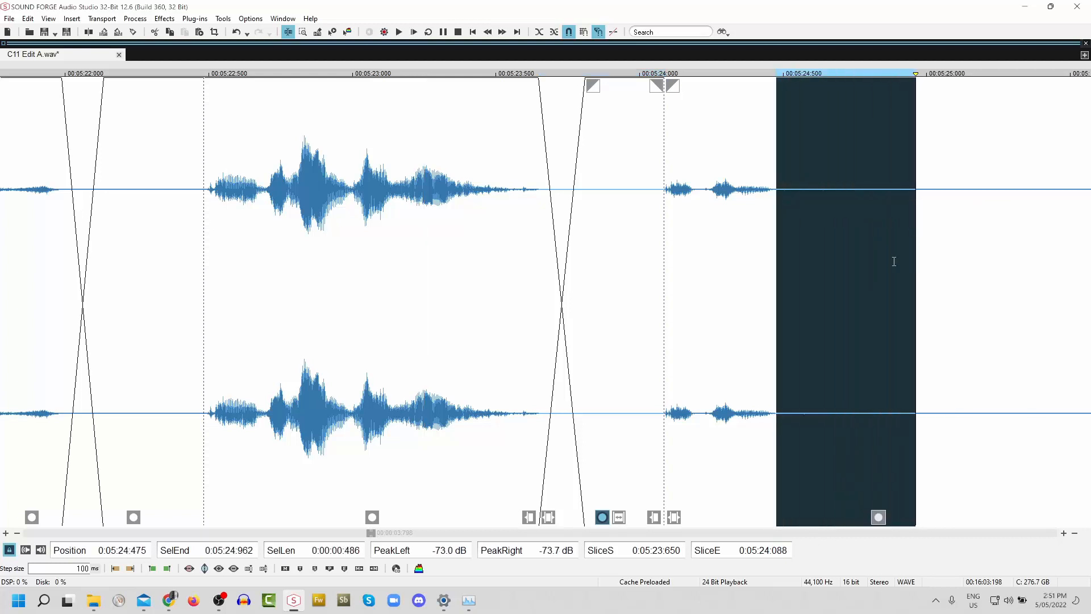
pyautogui.press('s')
pyautogui.moveTo(785, 88); pyautogui.dragTo(823, 90)
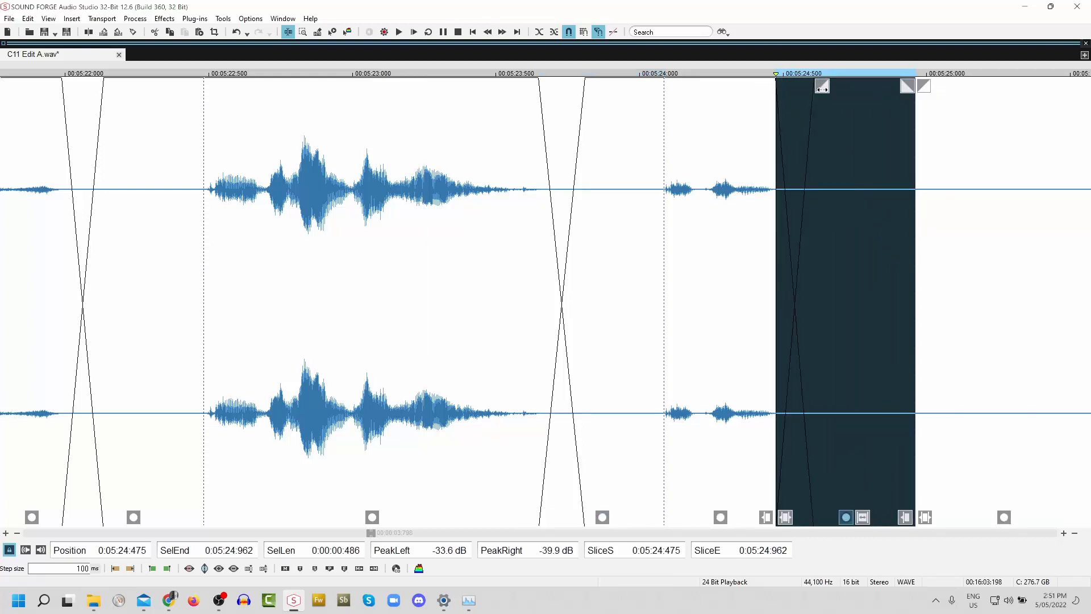
pyautogui.click(677, 221)
pyautogui.press('space')
pyautogui.press('space')
# - Delete about 0.95 s of silence from 5:24.962 to the start of the next phrase
pyautogui.scroll(-1, 886, 216)
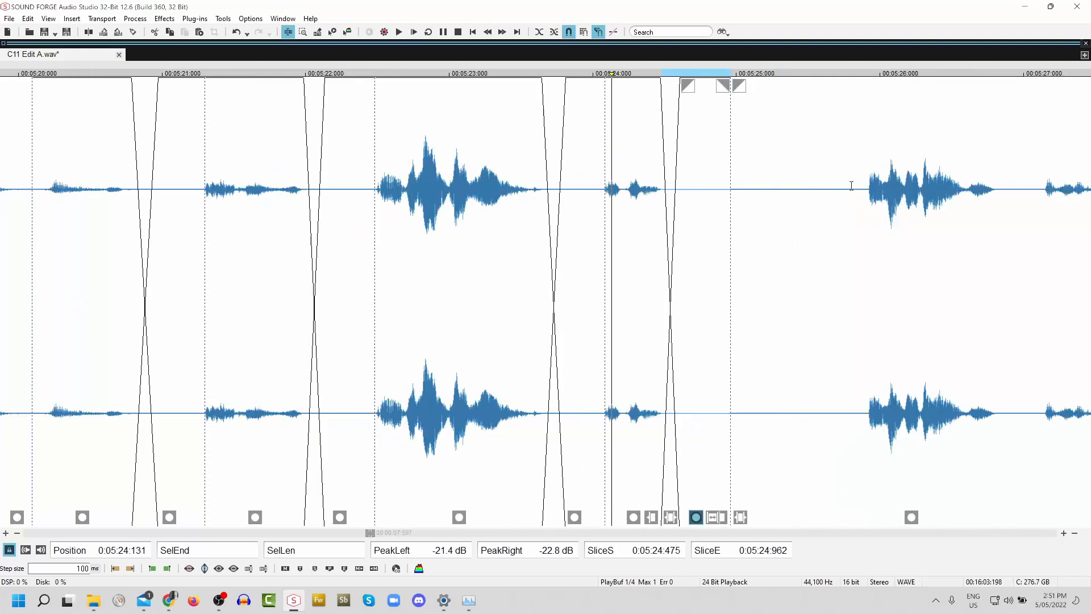
pyautogui.moveTo(868, 189); pyautogui.dragTo(733, 224)
pyautogui.press('Delete')
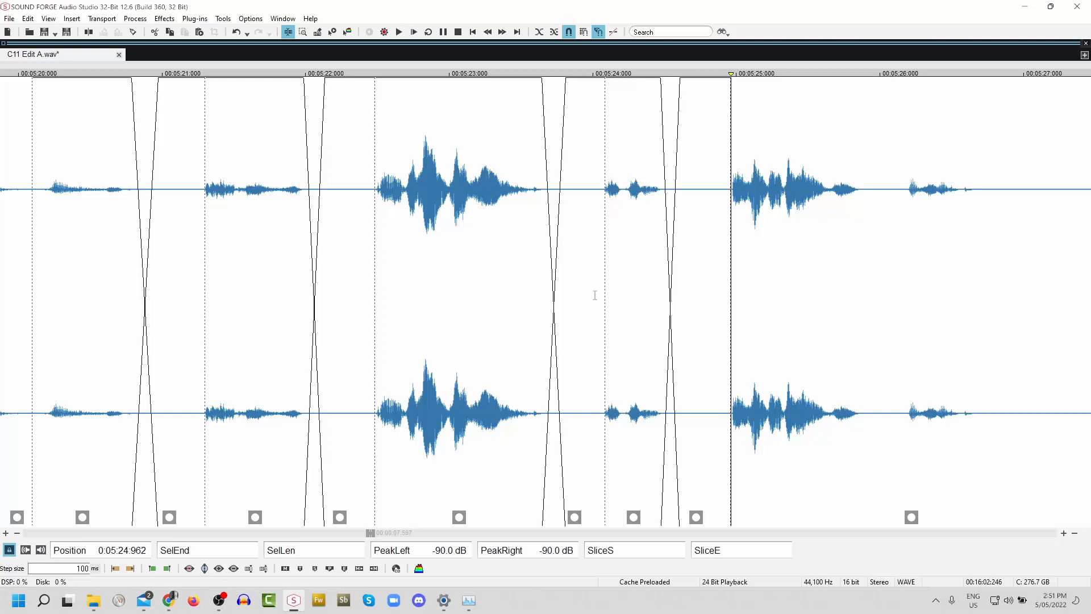
# - Play the edited passage from 5:17.042 to review the pacing of all its pauses
pyautogui.scroll(-2, 620, 301)
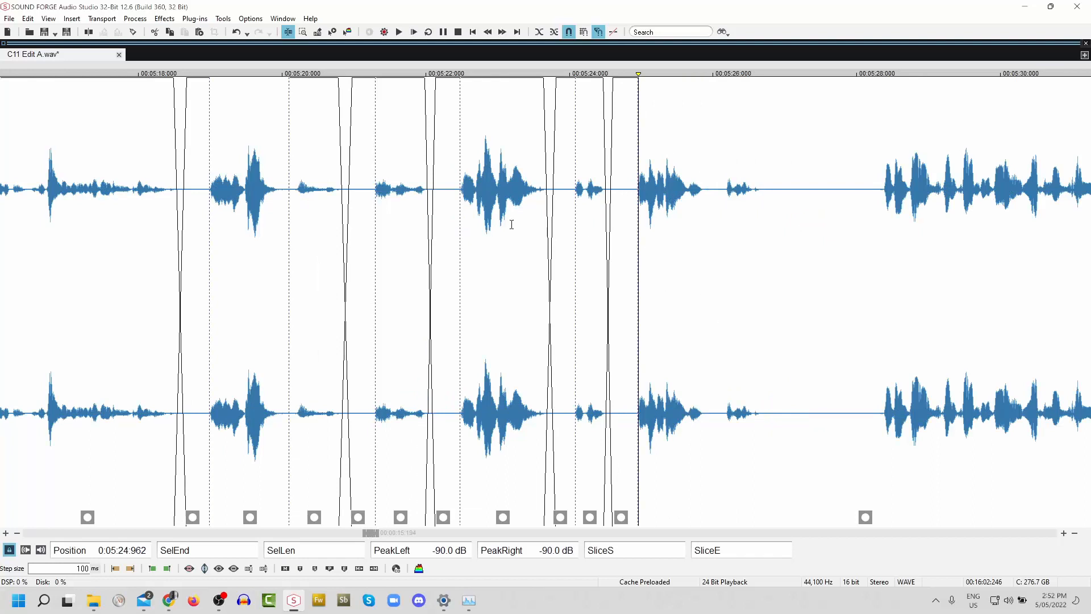
pyautogui.click(69, 284)
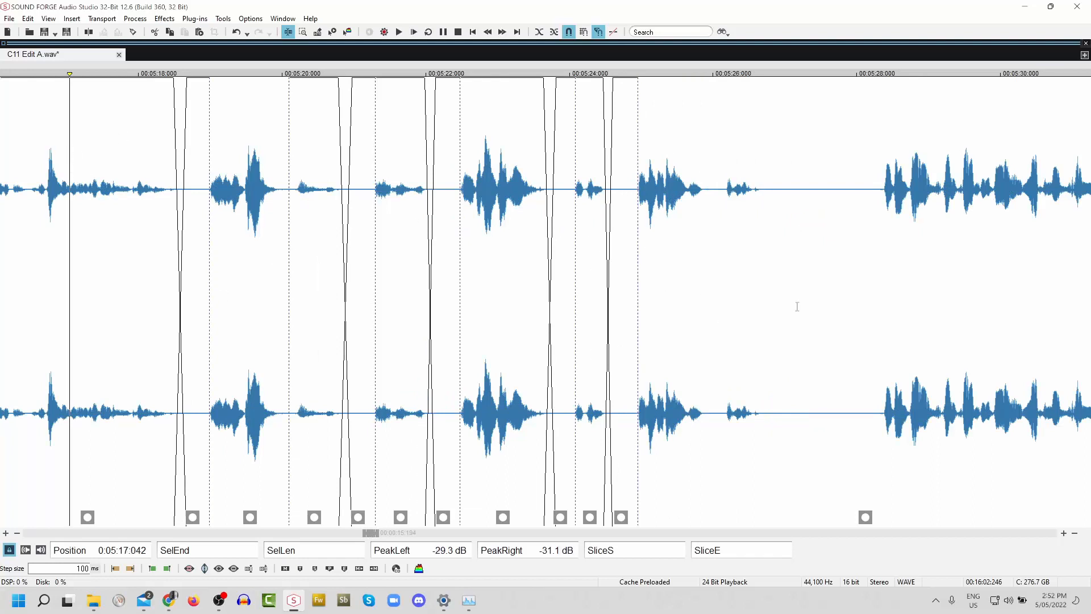
pyautogui.press('space')
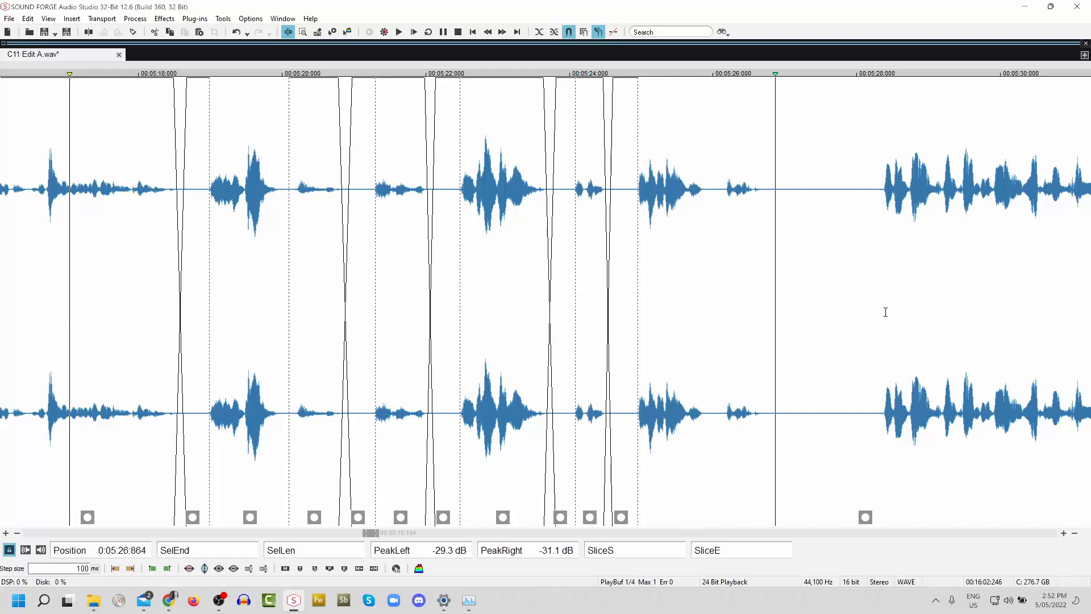
# - Delete about 0.23 s of silence from 5:25.911 before the quiet word, and play across the edit
pyautogui.click(697, 227)
pyautogui.scroll(3, 742, 230)
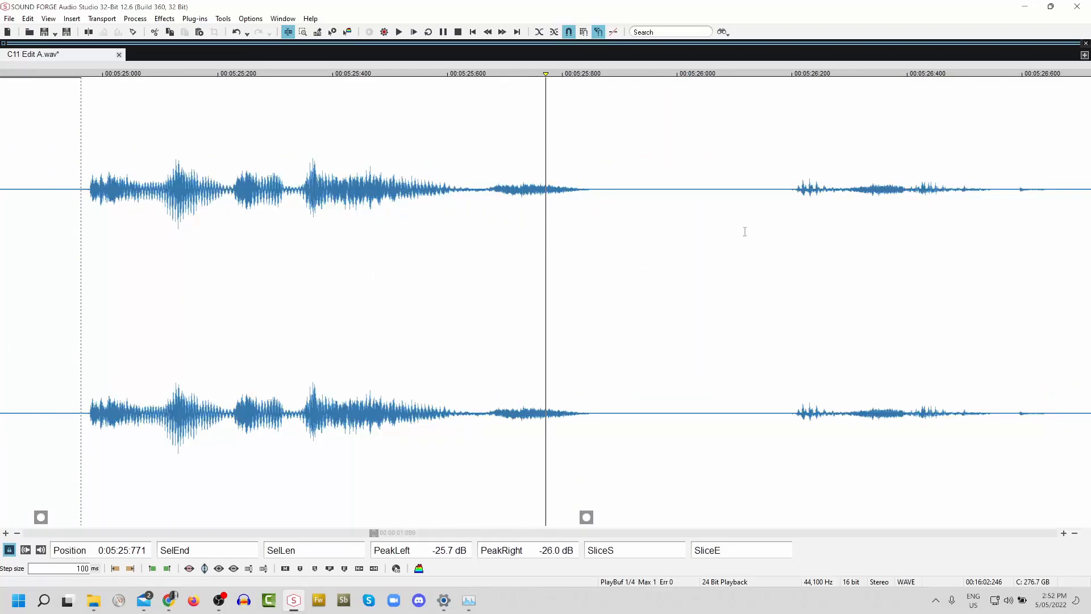
pyautogui.moveTo(625, 185); pyautogui.dragTo(760, 261)
pyautogui.press('Delete')
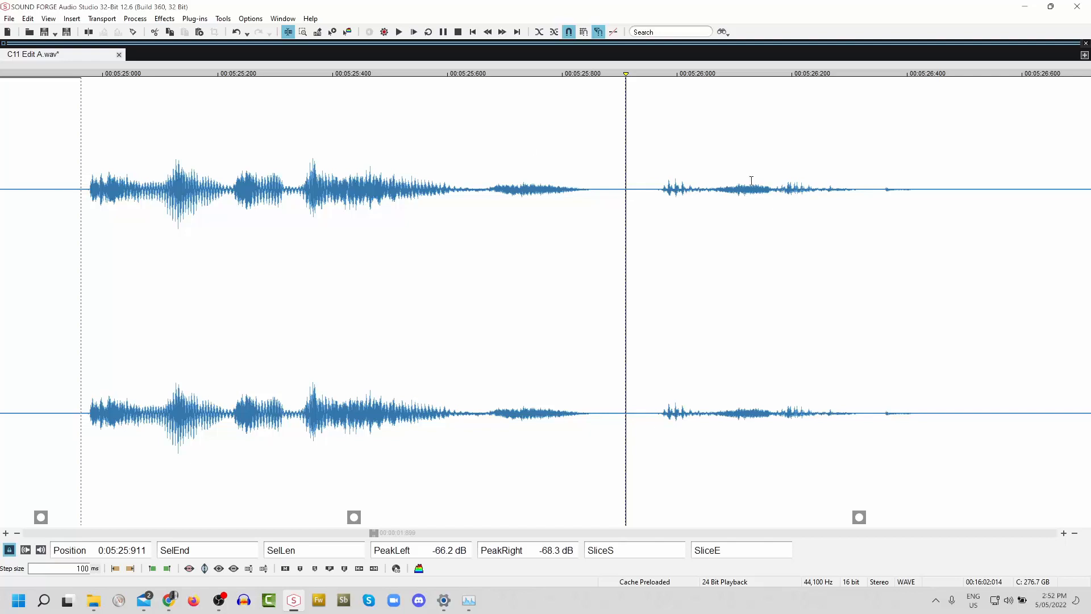
pyautogui.click(80, 117)
pyautogui.press('space')
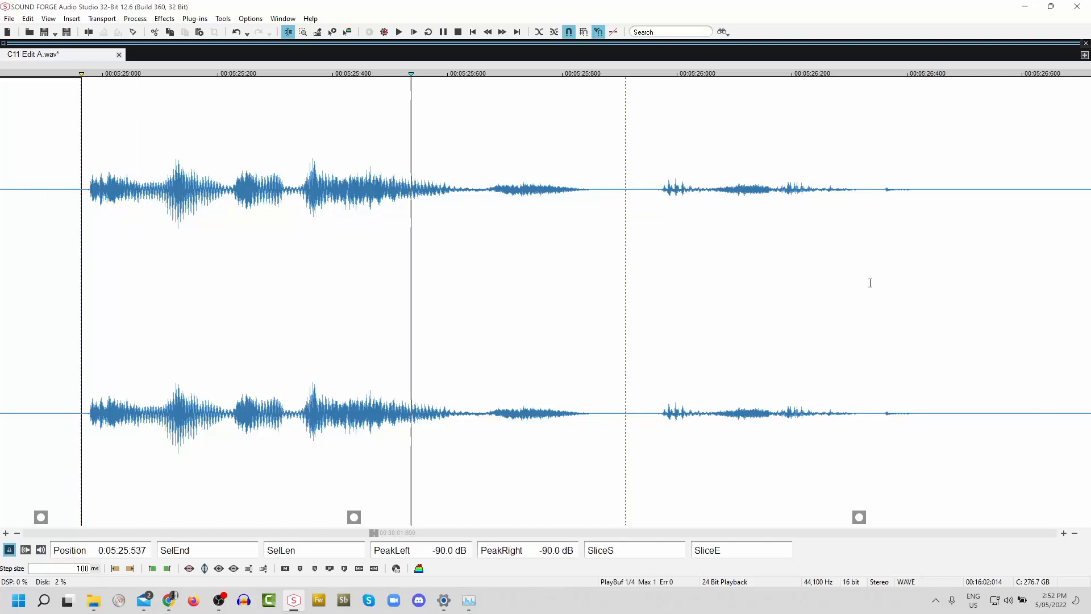
# - Isolate the pause from 5:26.436 to 5:27.449 as its own event and crossfade its start over about 0.24 s
pyautogui.scroll(-2, 878, 283)
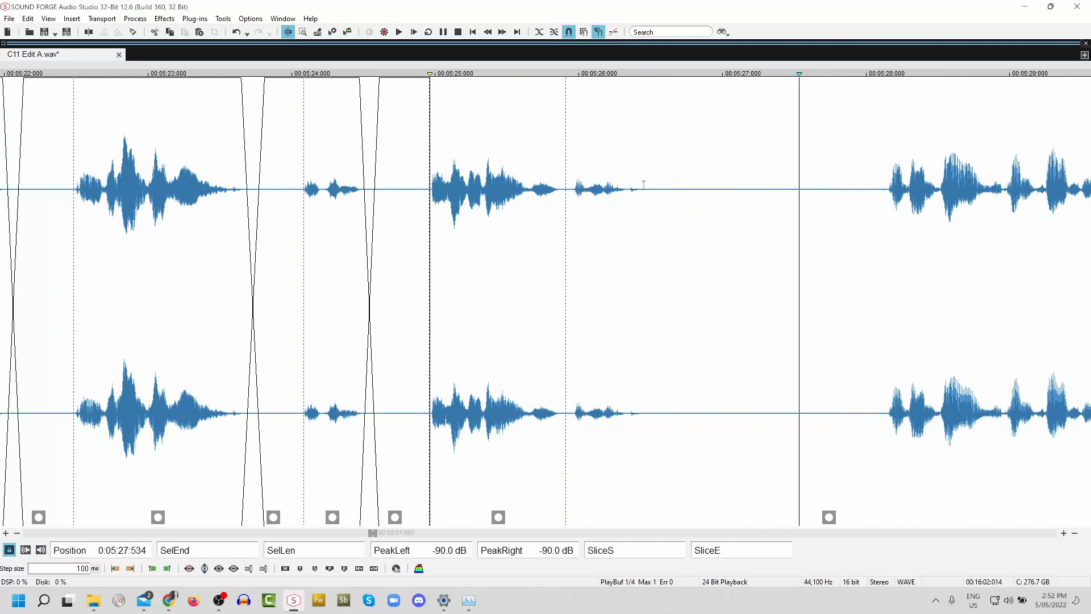
pyautogui.click(642, 186)
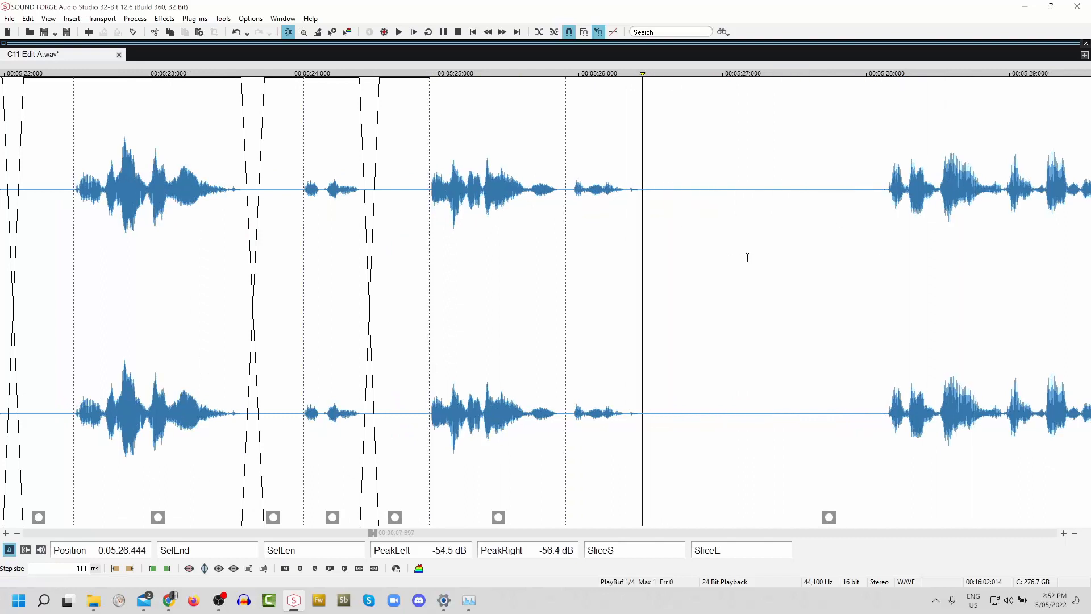
pyautogui.moveTo(642, 187); pyautogui.dragTo(787, 225)
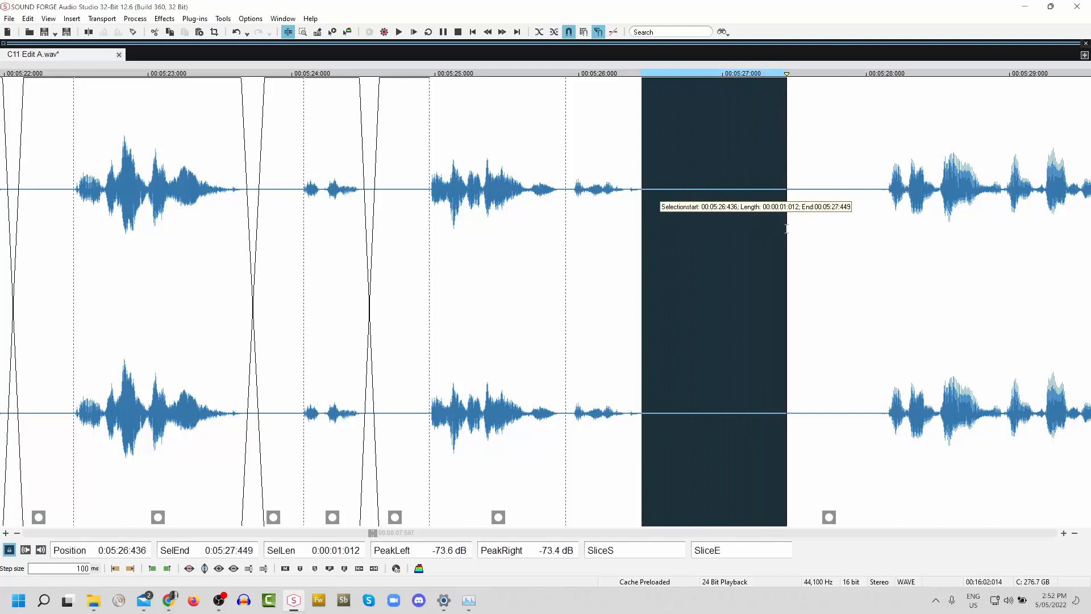
pyautogui.moveTo(650, 85); pyautogui.dragTo(685, 85)
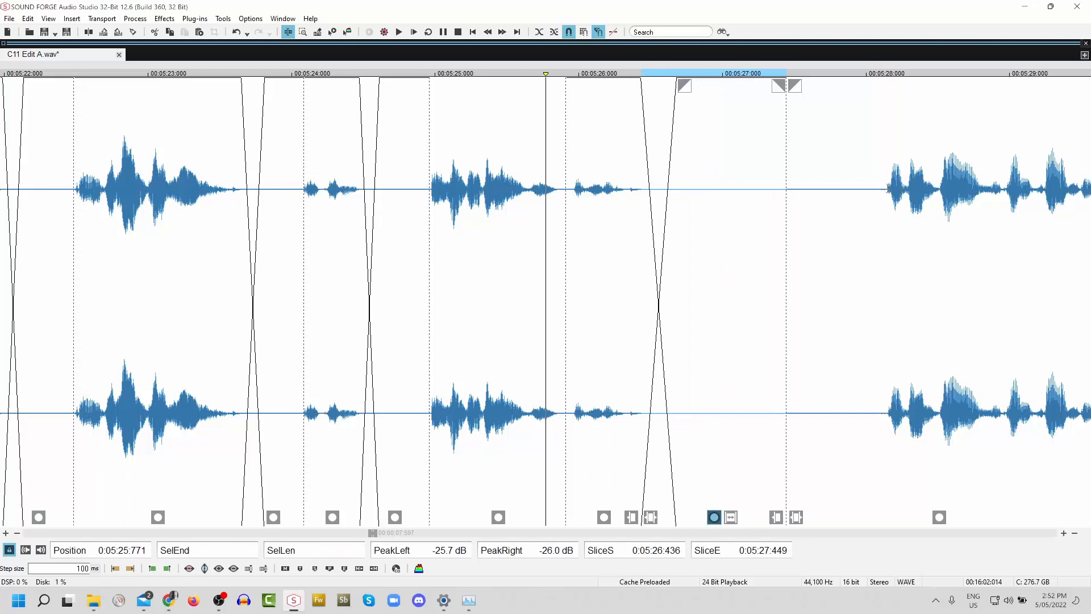
# - Delete about 0.69 s of silence from 5:27.449 to the next phrase, and save the file
pyautogui.moveTo(888, 189); pyautogui.dragTo(810, 270)
pyautogui.press('Delete')
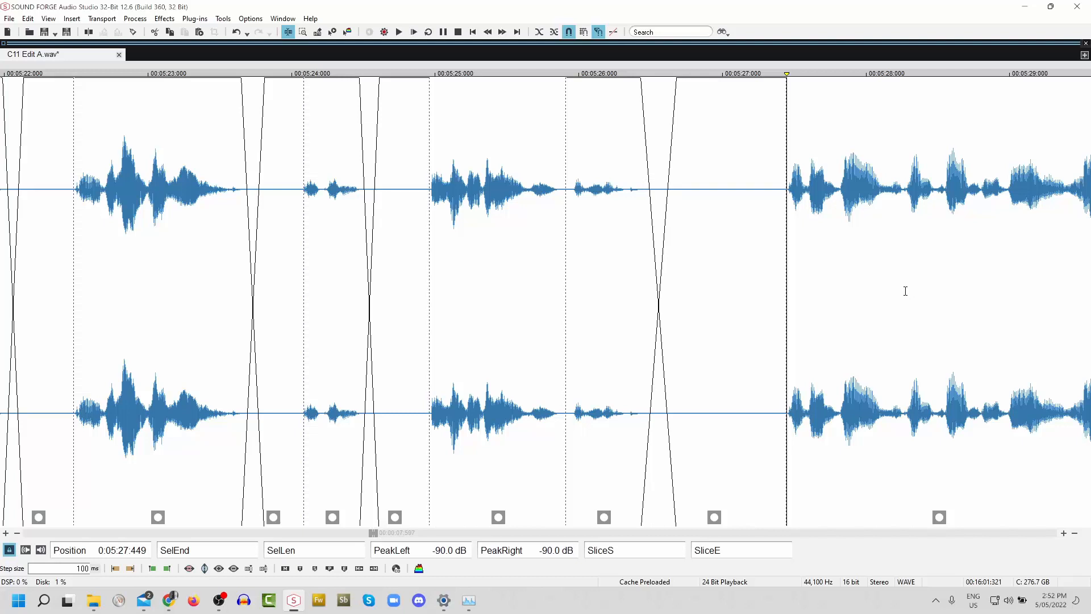
pyautogui.hotkey('ctrl', 's')
pyautogui.click(502, 143)
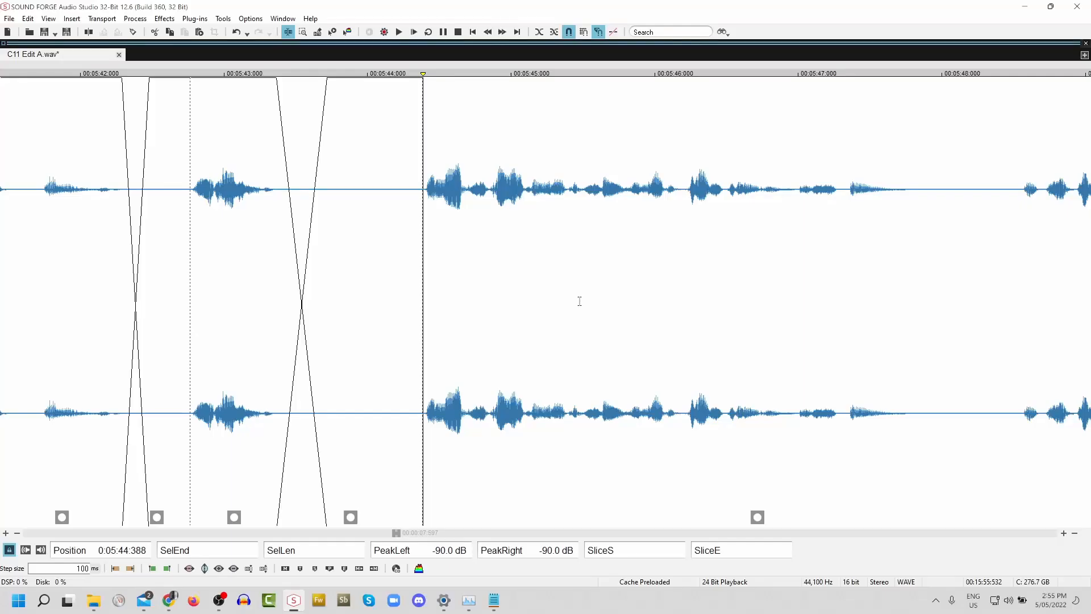
# - Switch to OBS, clear the Ctrl + Shift + S hotkeys for Stop Streaming and Start Streaming, and apply the settings
pyautogui.click(219, 601)
pyautogui.click(969, 506)
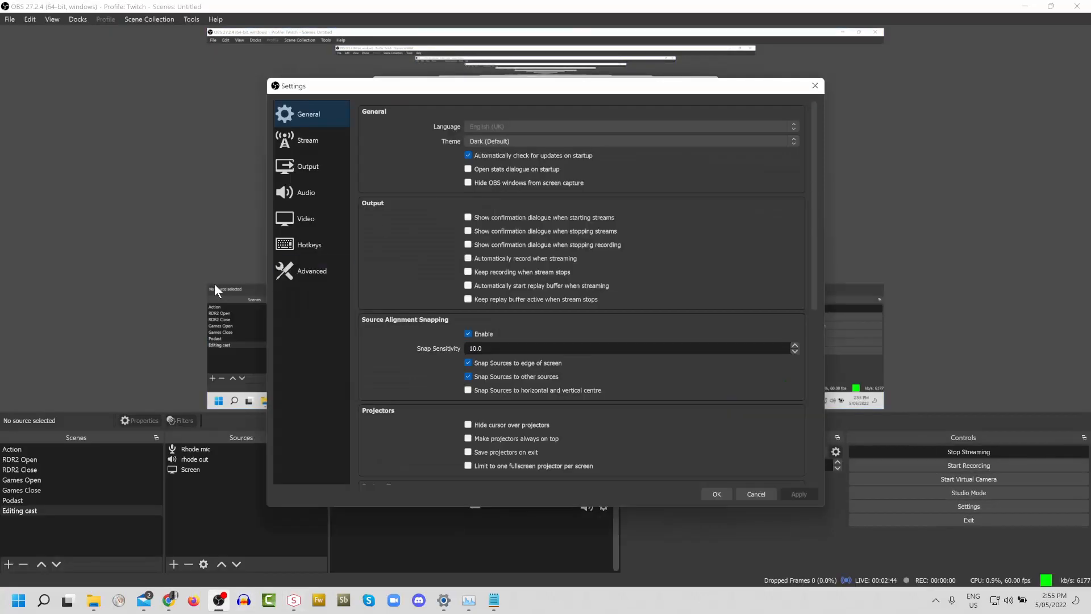
pyautogui.click(313, 244)
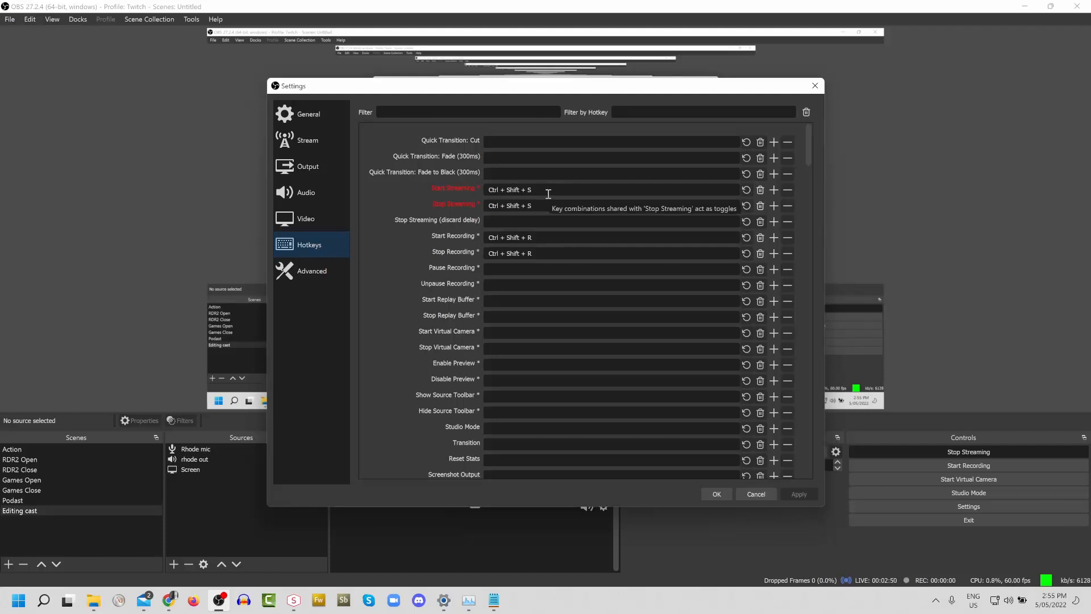
pyautogui.click(759, 206)
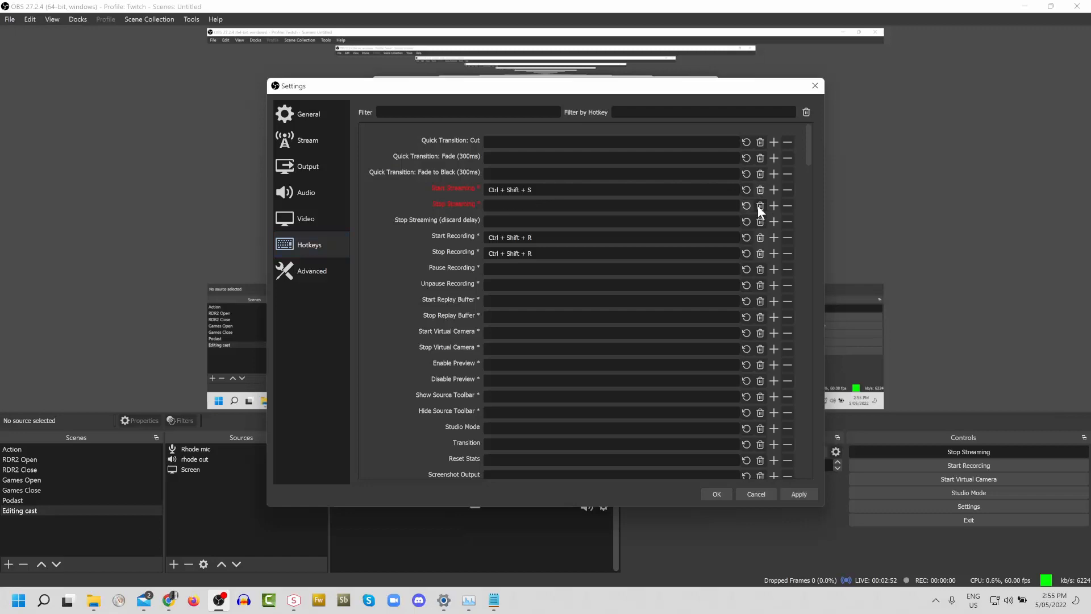
pyautogui.click(760, 191)
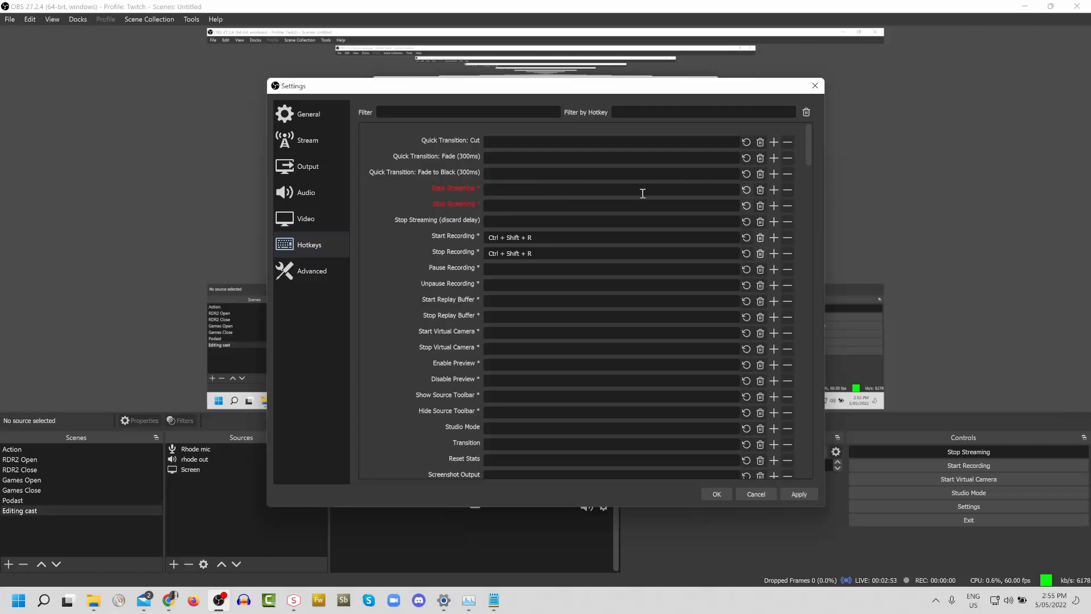
pyautogui.click(810, 495)
pyautogui.click(718, 493)
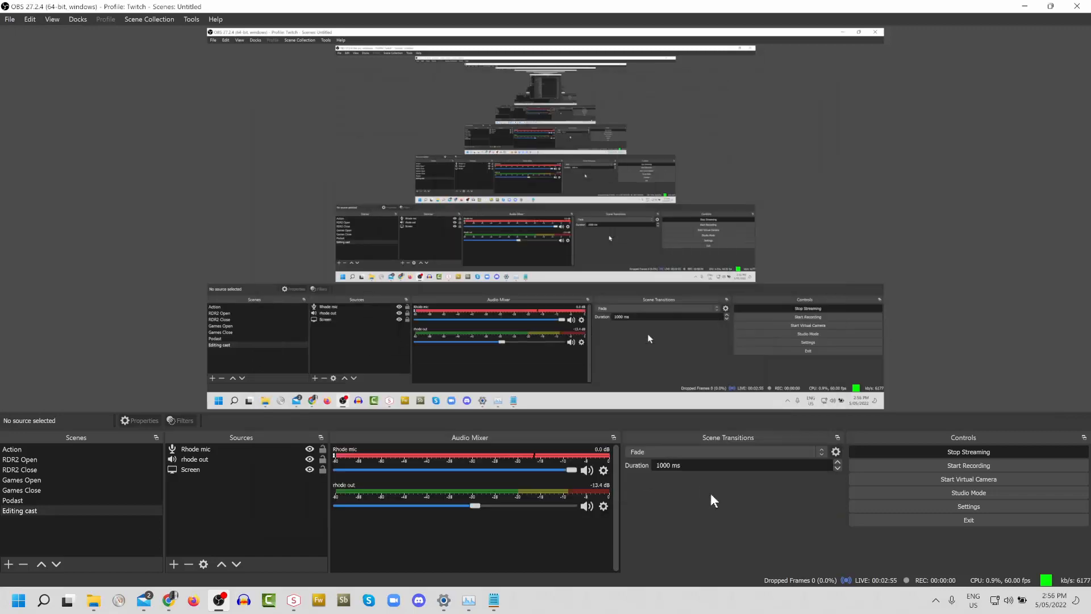
# - Return to Sound Forge, save a copy over C11 Edit B, close that copy, and save C11 Edit A.wav
pyautogui.click(292, 606)
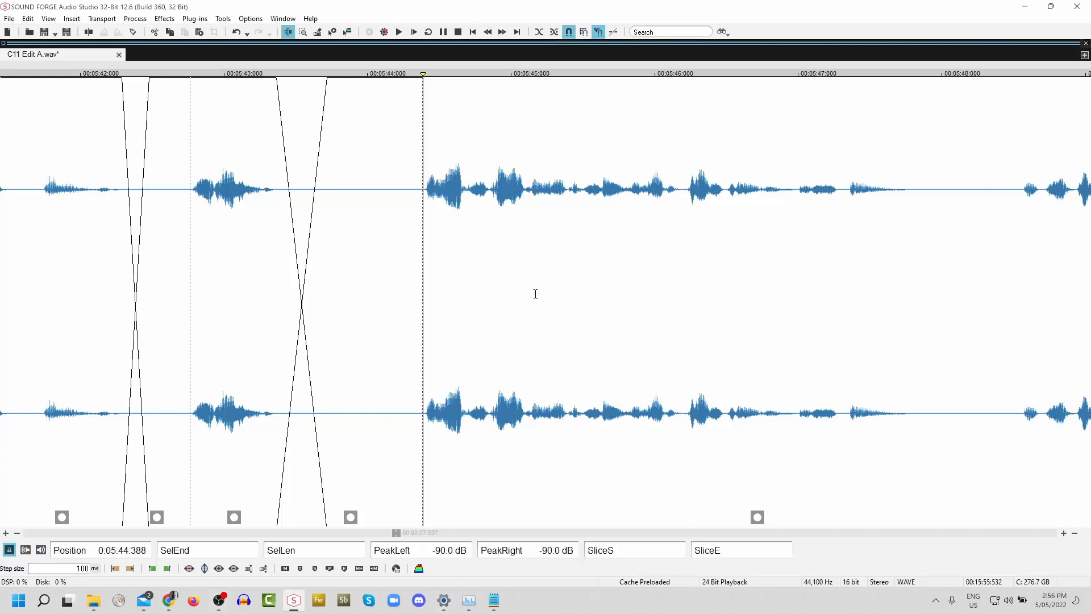
pyautogui.hotkey('ctrl', 'shift', 's')
pyautogui.click(487, 239)
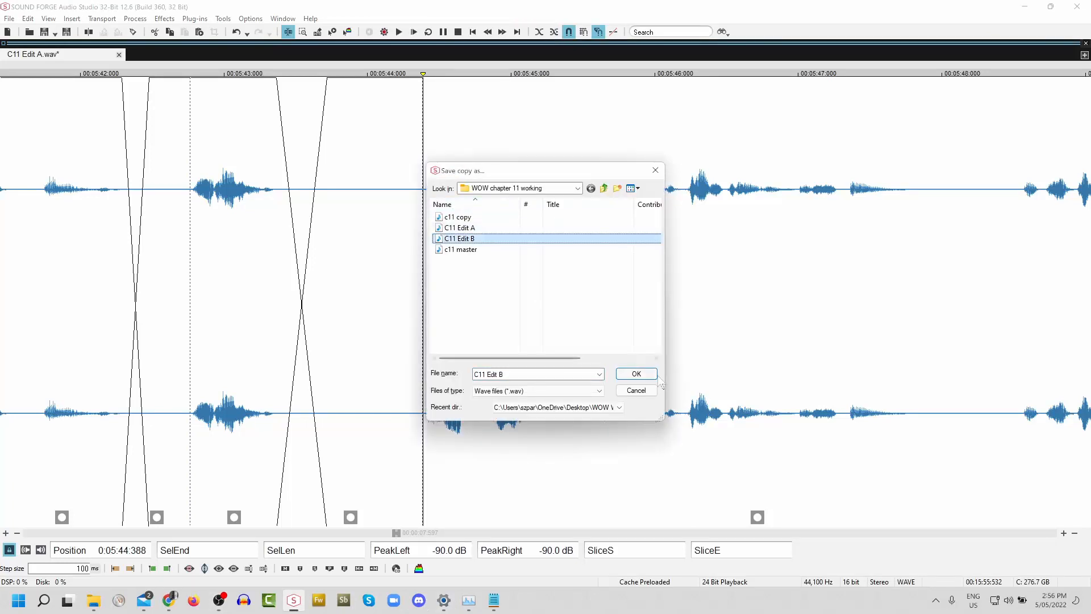
pyautogui.click(638, 374)
pyautogui.click(147, 208)
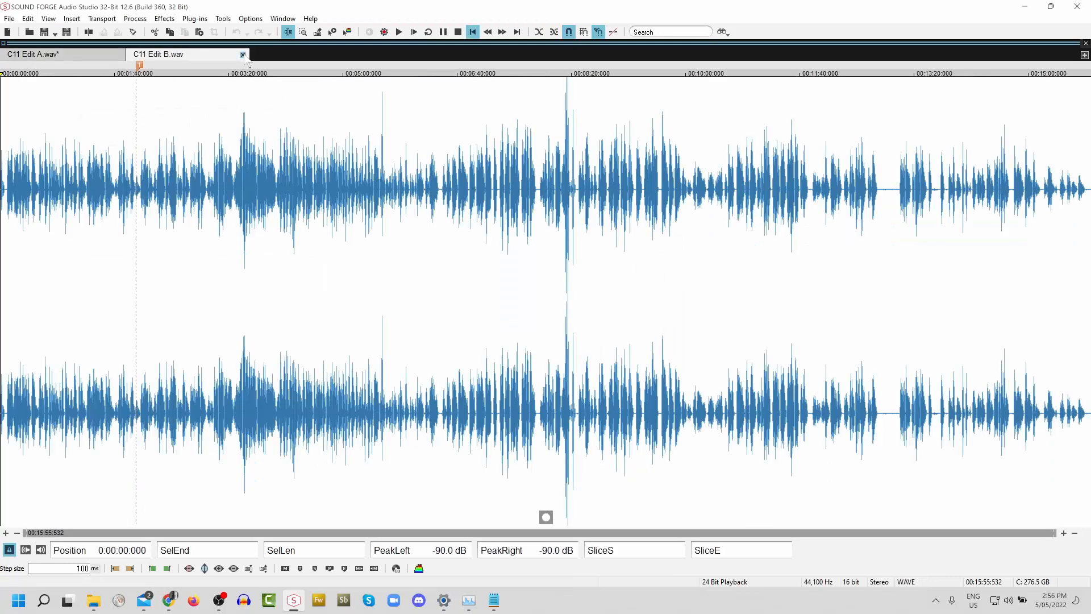
pyautogui.click(242, 54)
pyautogui.hotkey('ctrl', 's')
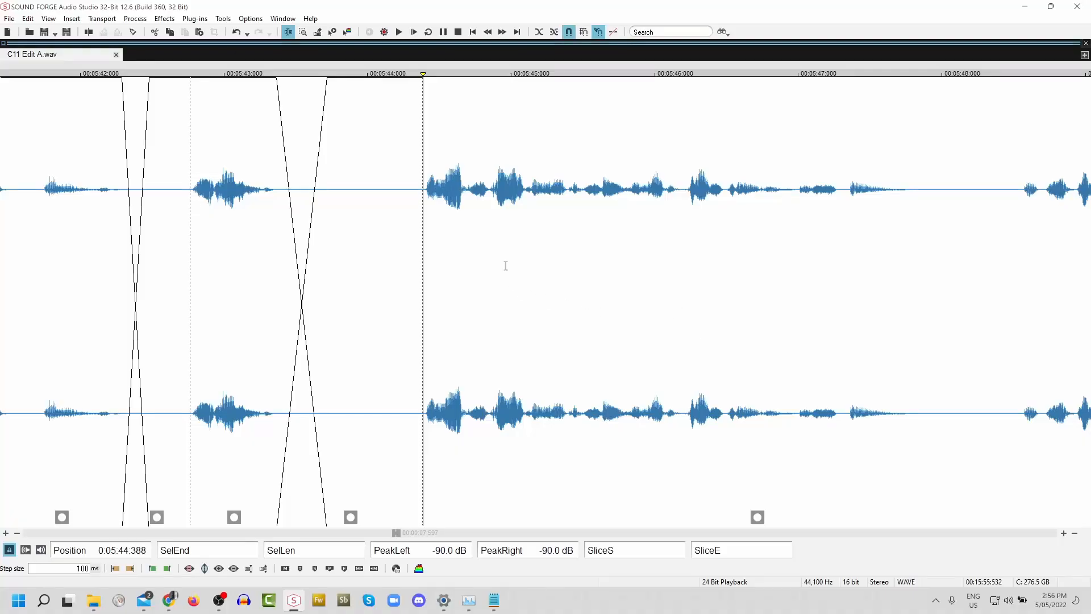
# - Delete about 0.023 s of silence from 5:44.388 to the start of the next phrase
pyautogui.scroll(3, 404, 204)
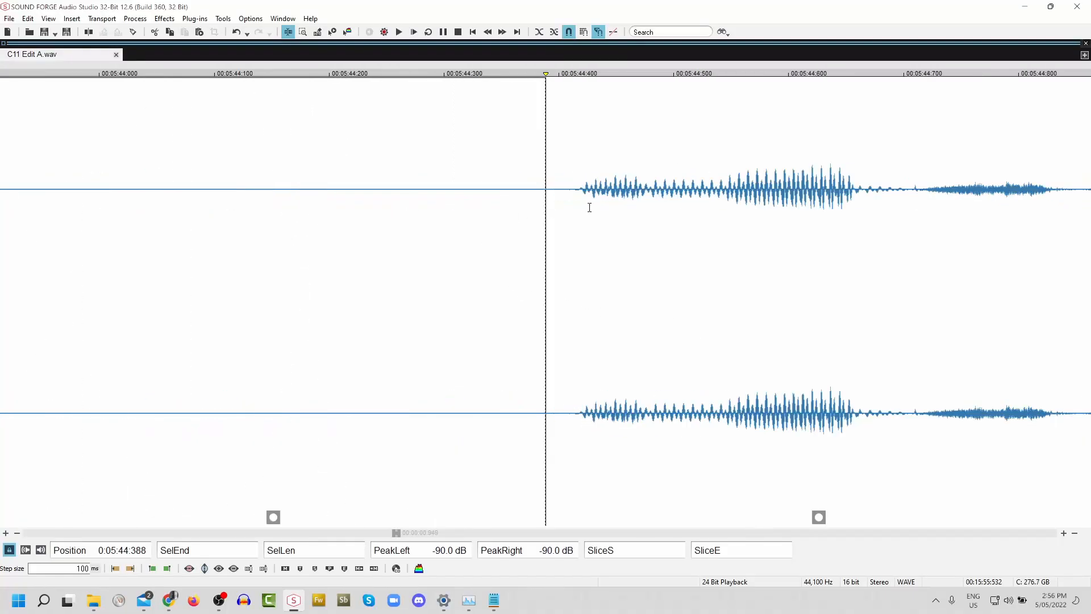
pyautogui.moveTo(572, 189); pyautogui.dragTo(545, 203)
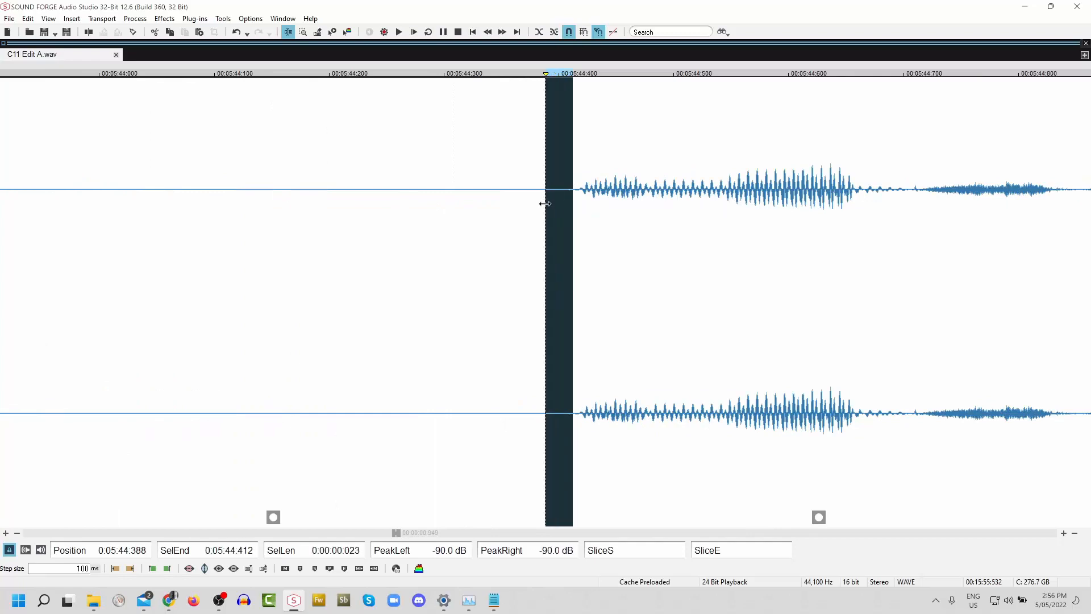
pyautogui.press('Delete')
pyautogui.scroll(-3, 611, 272)
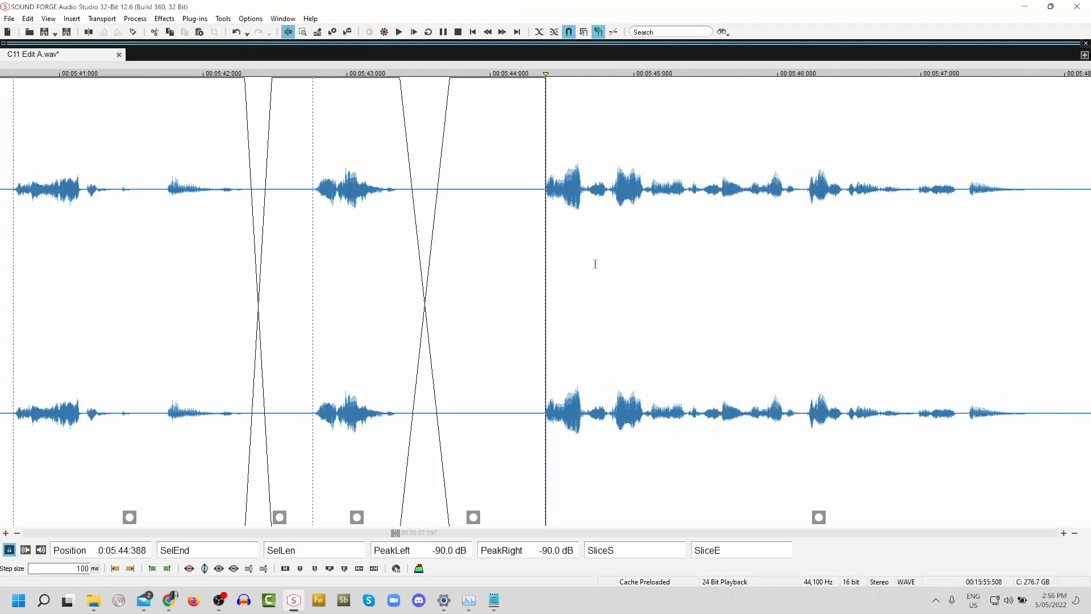
pyautogui.scroll(-2, 595, 264)
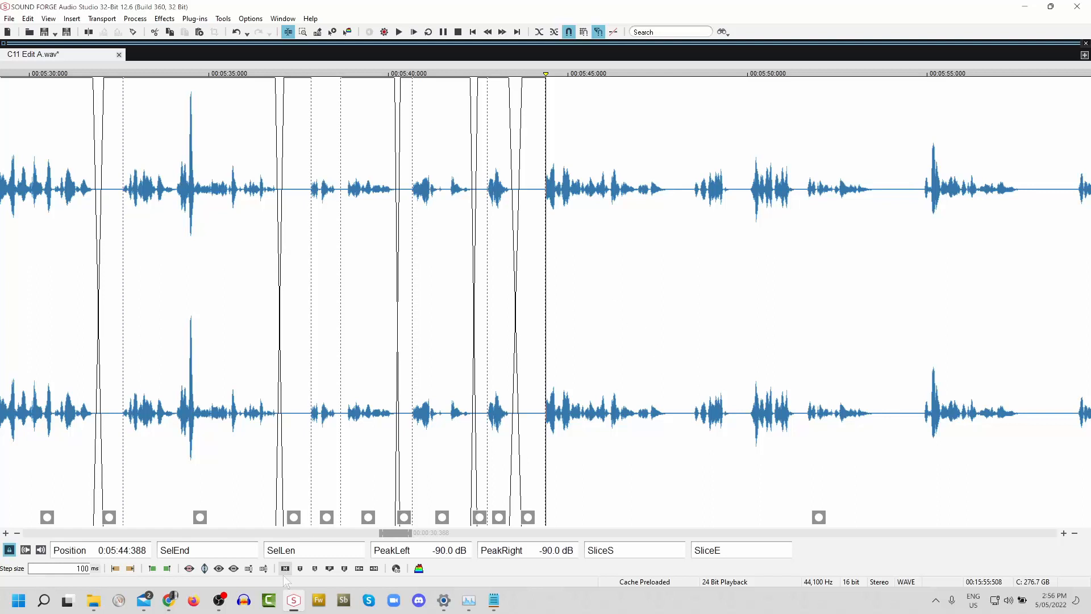
# - Switch to OBS
pyautogui.click(230, 592)
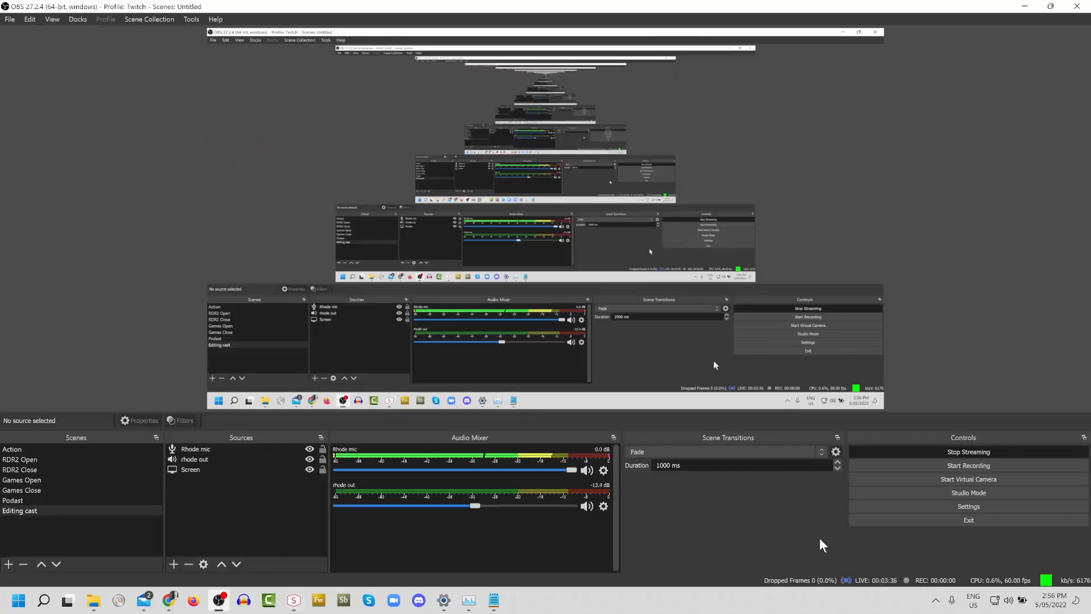